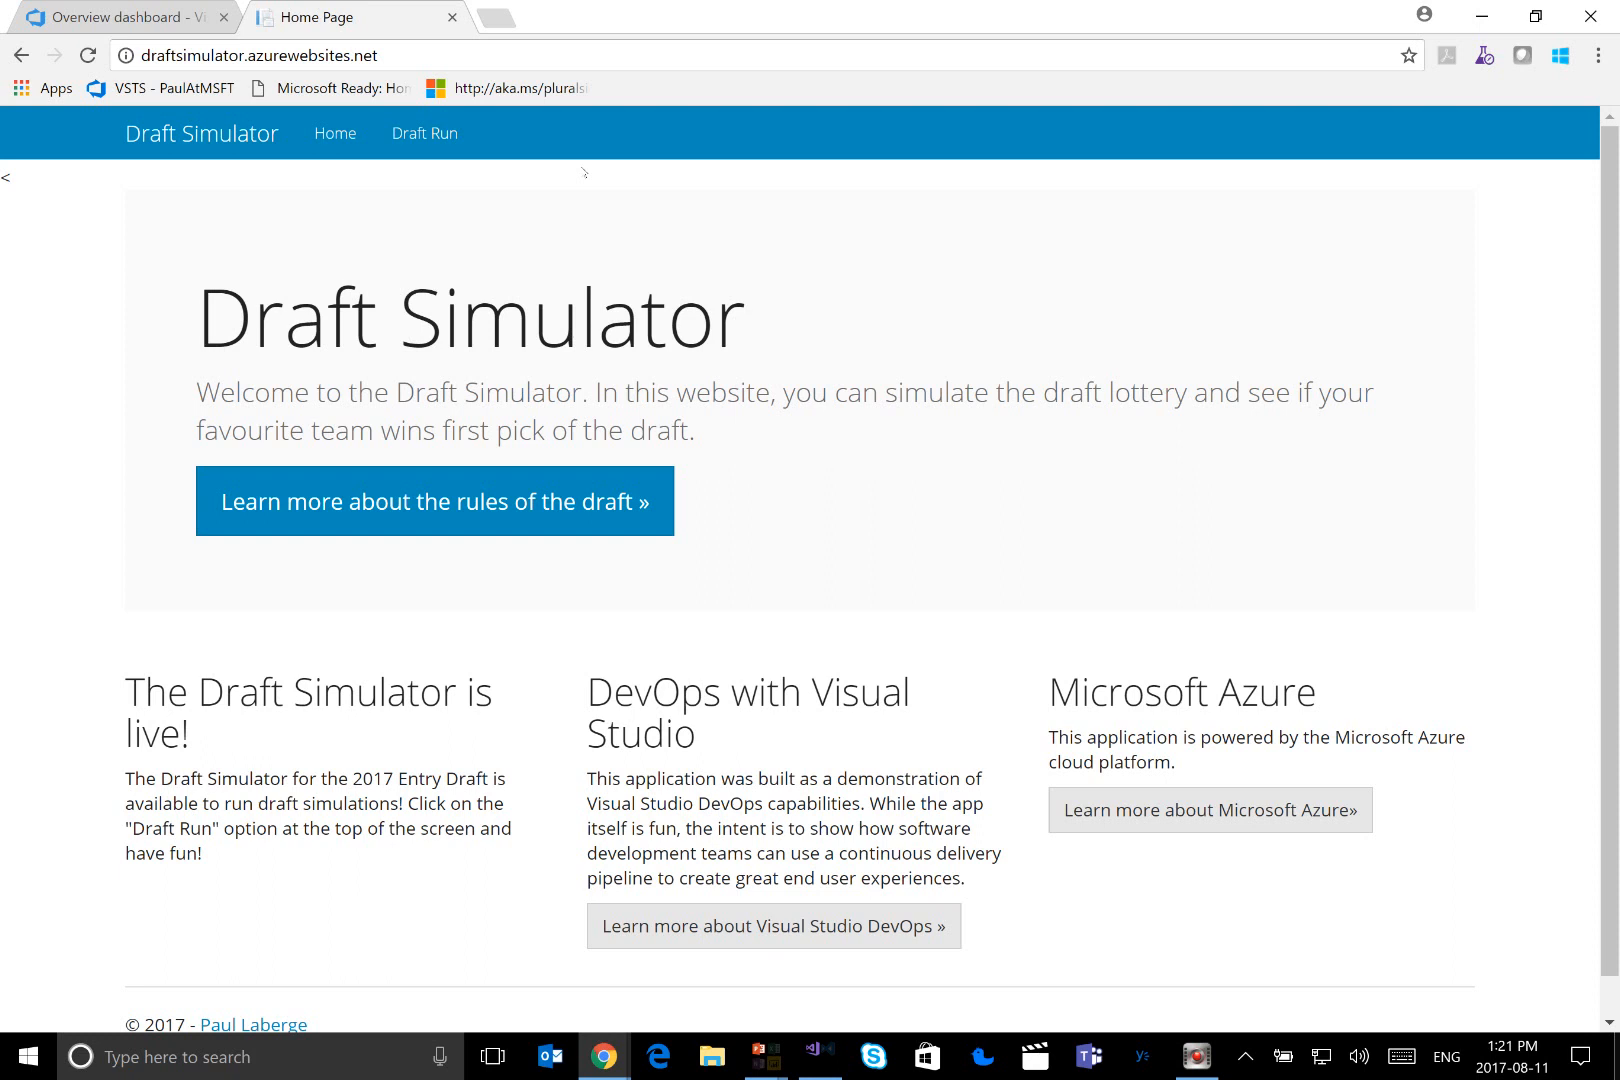
Run a draft simulation on the Draft Simulator site and review the results for draft balls 1, 2 and 3 and the draft winner
left_click(430, 134)
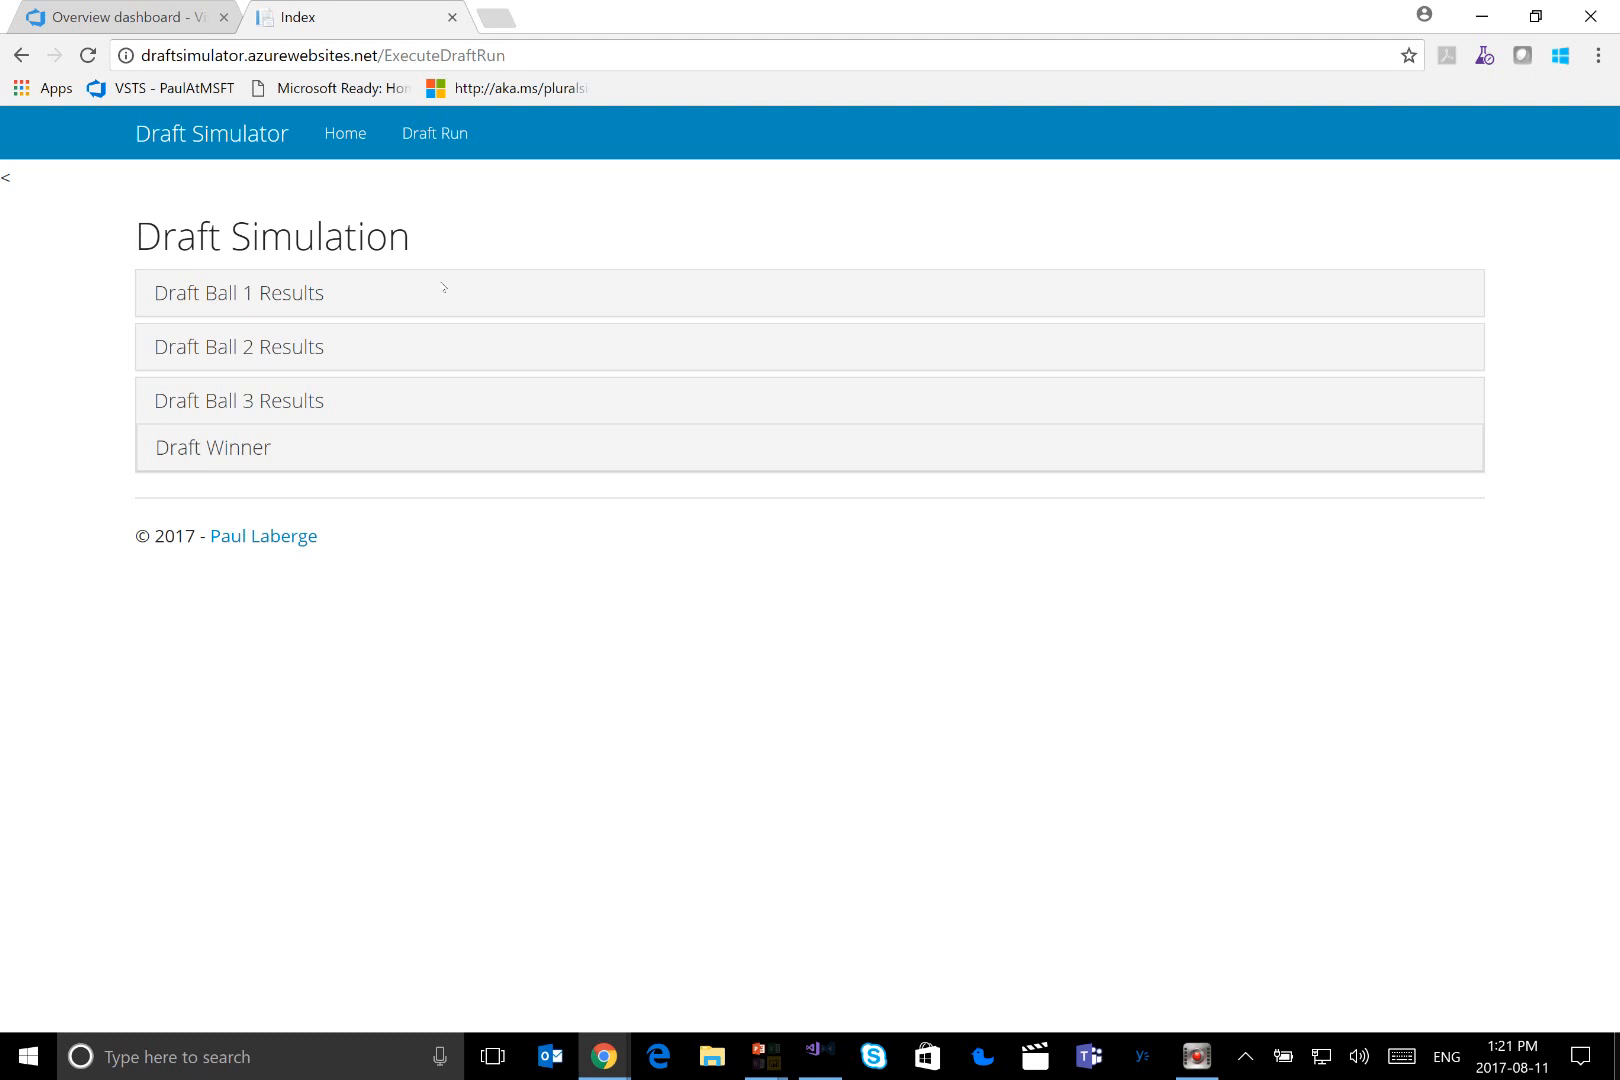
left_click(287, 300)
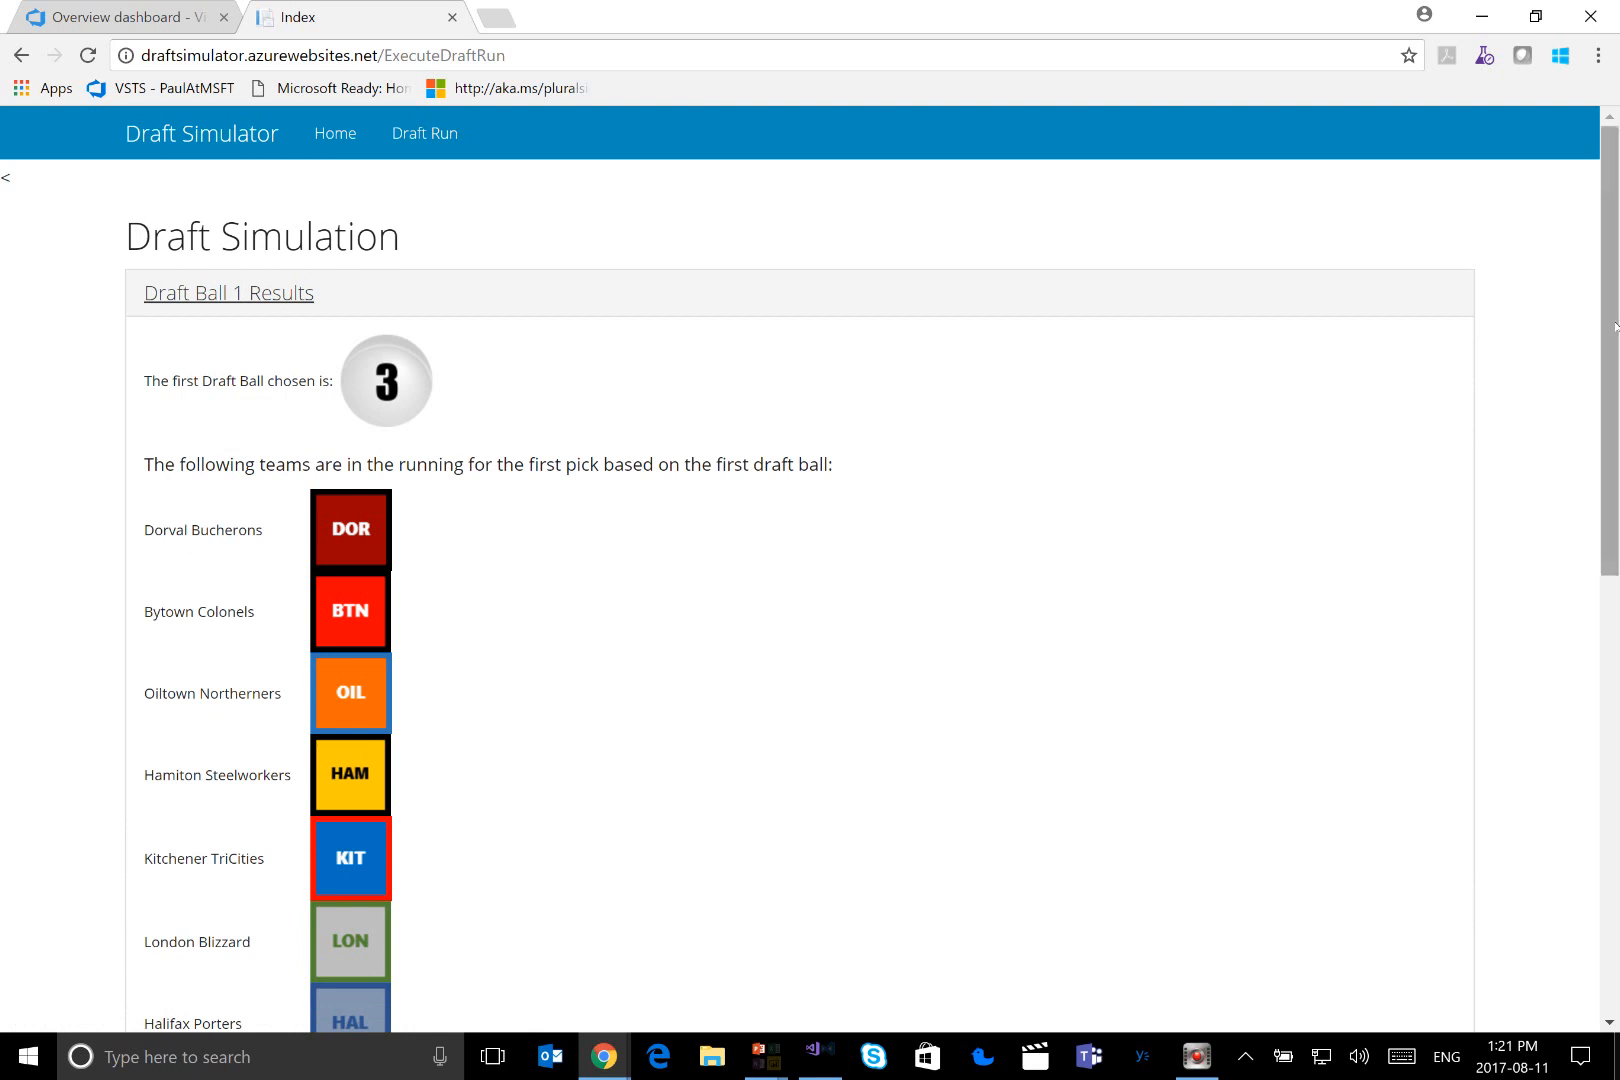
scroll(1614, 325, "down", 2)
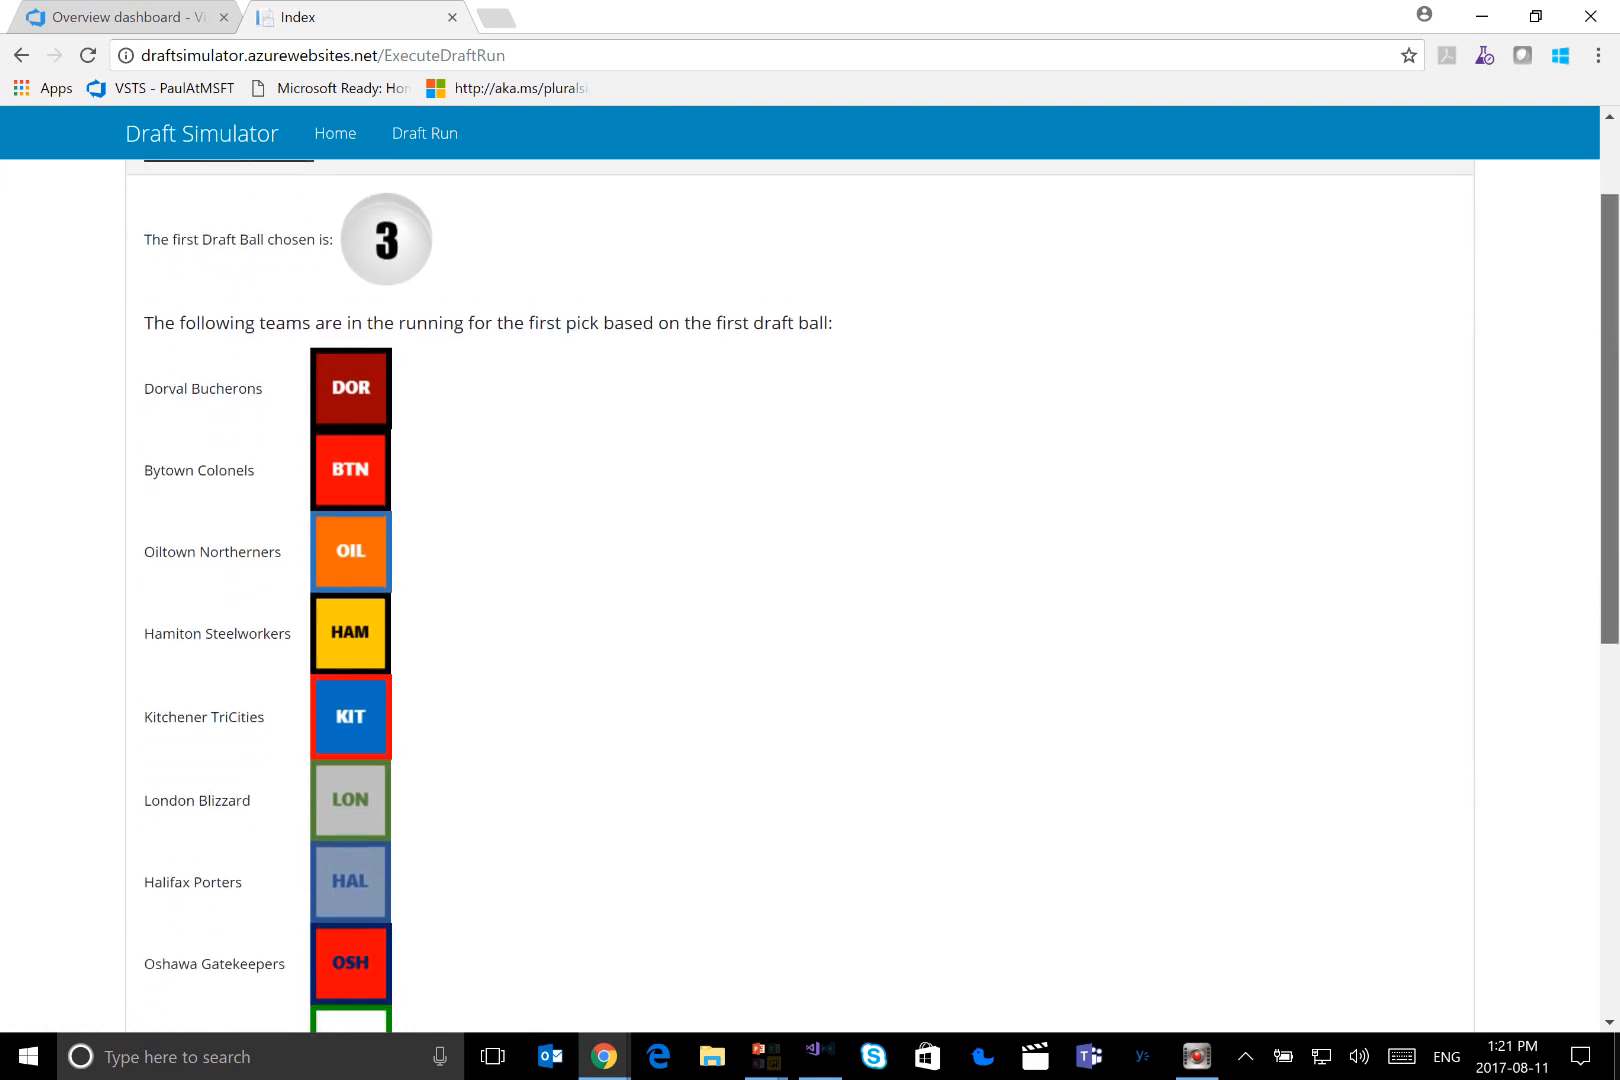
scroll(1614, 325, "down", 3)
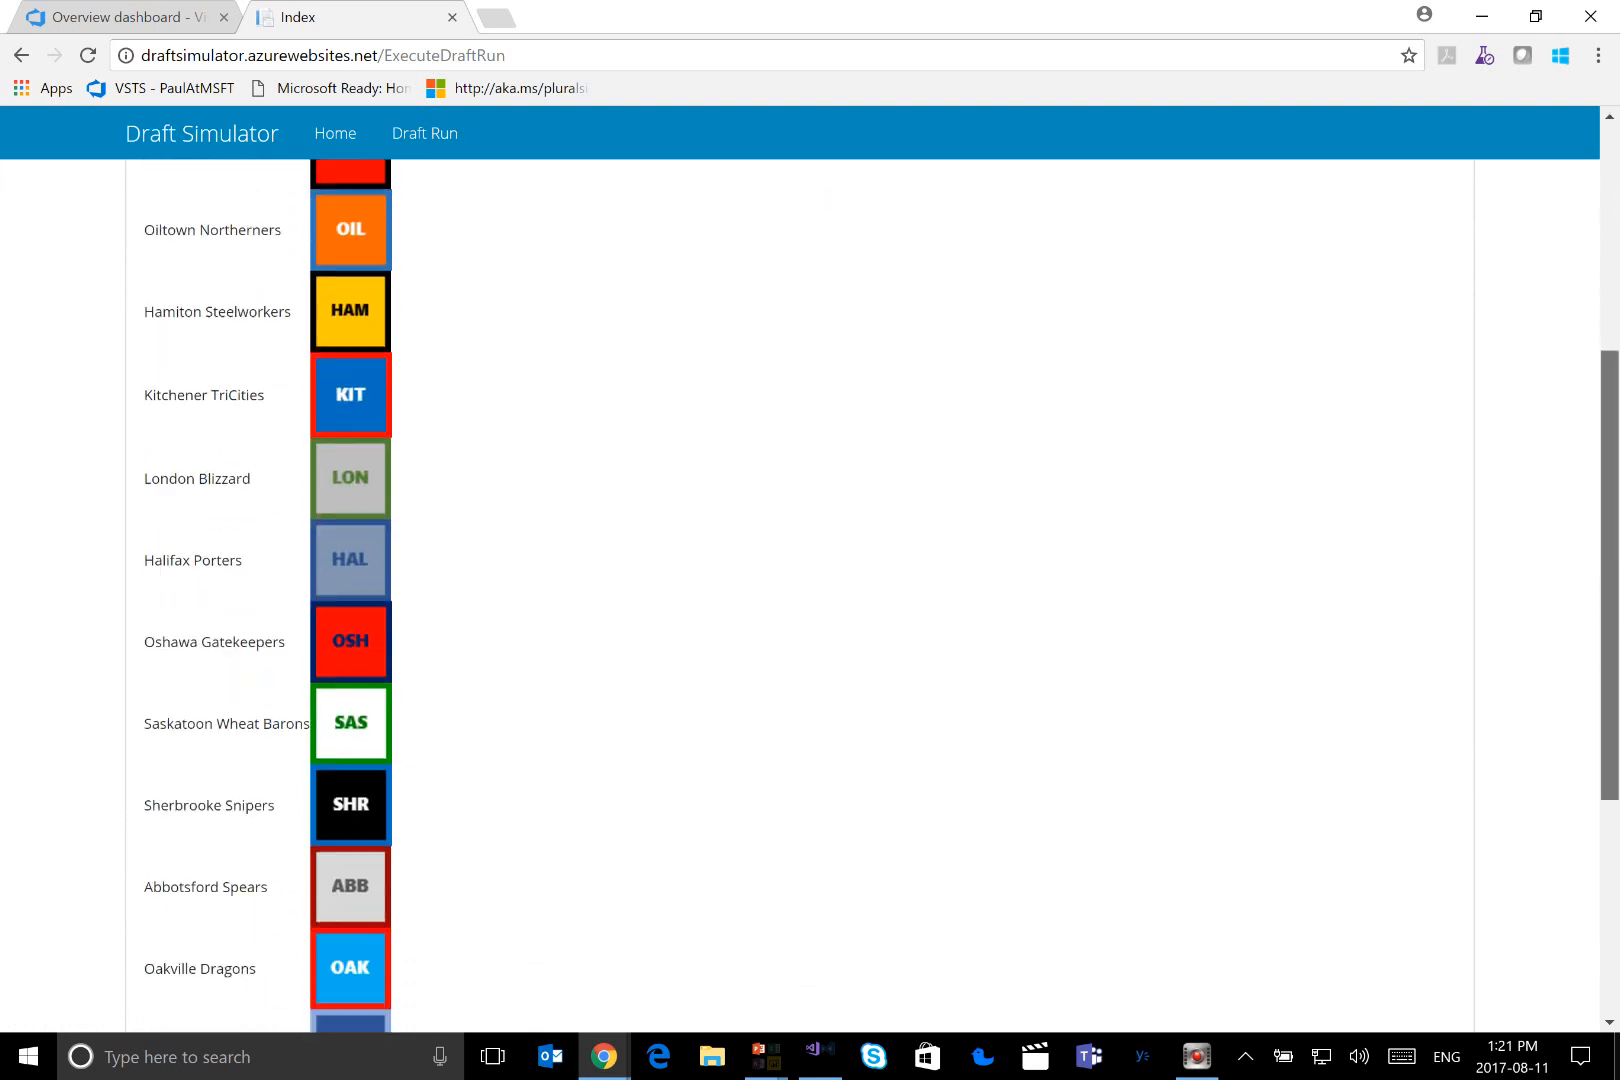
scroll(800, 595, "down", 3)
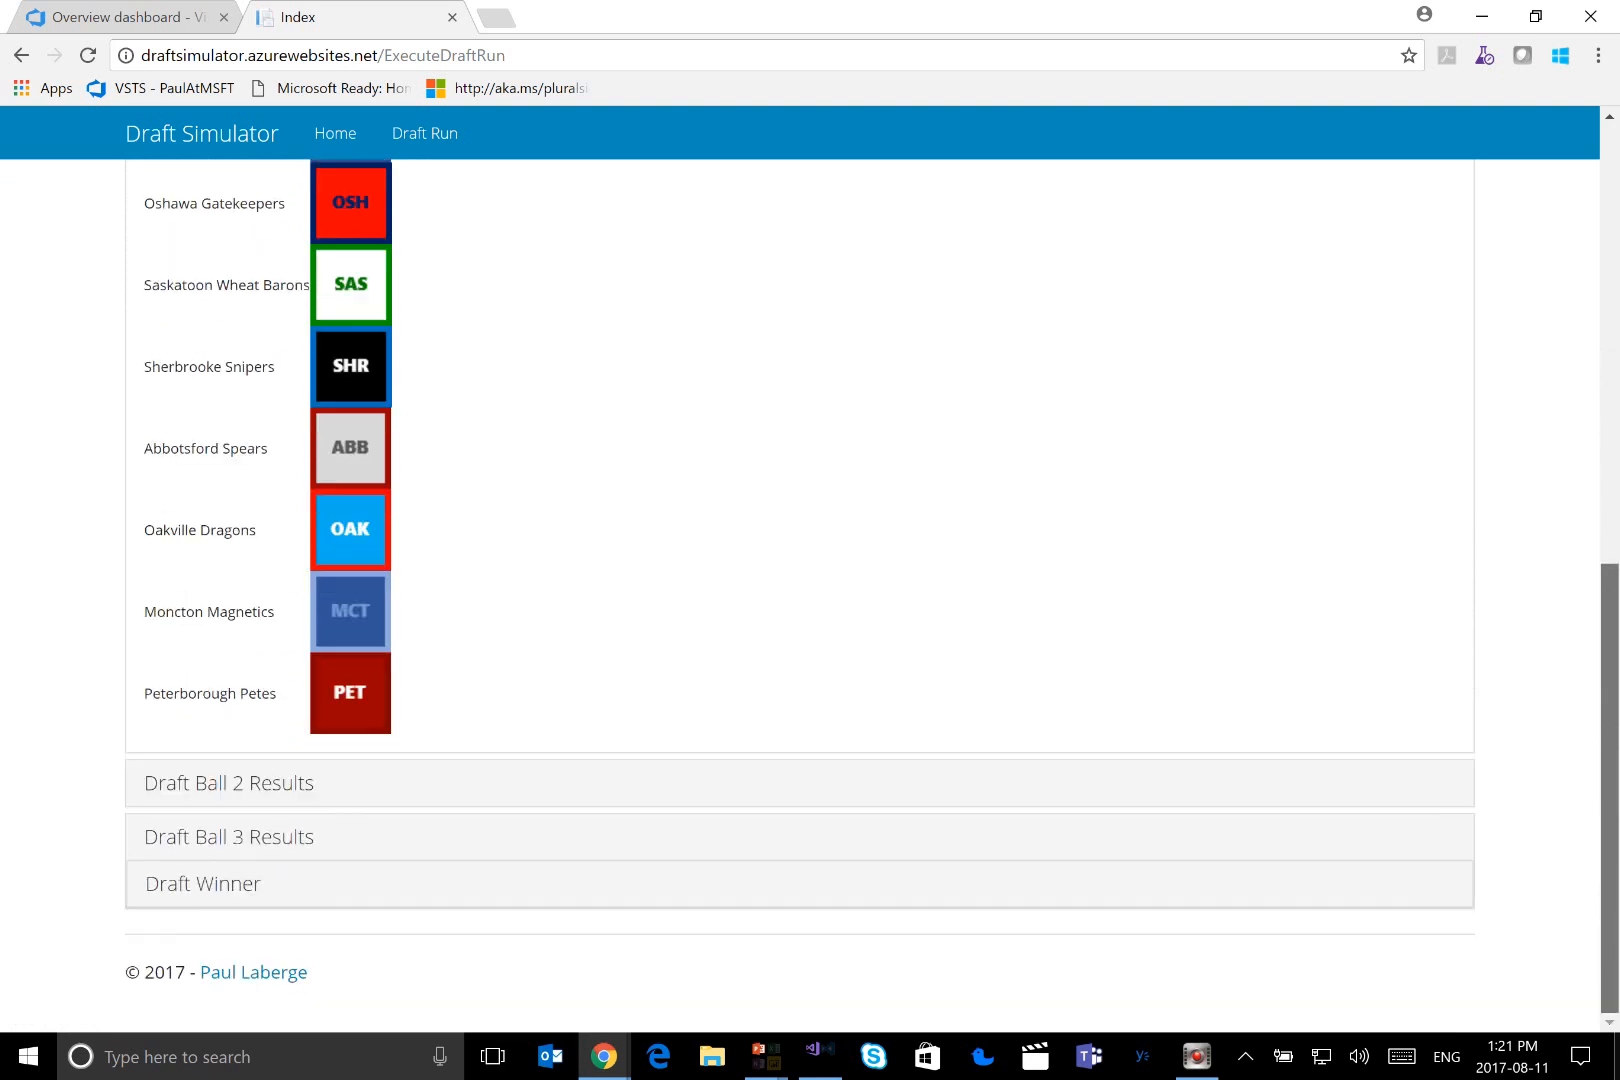
left_click(263, 780)
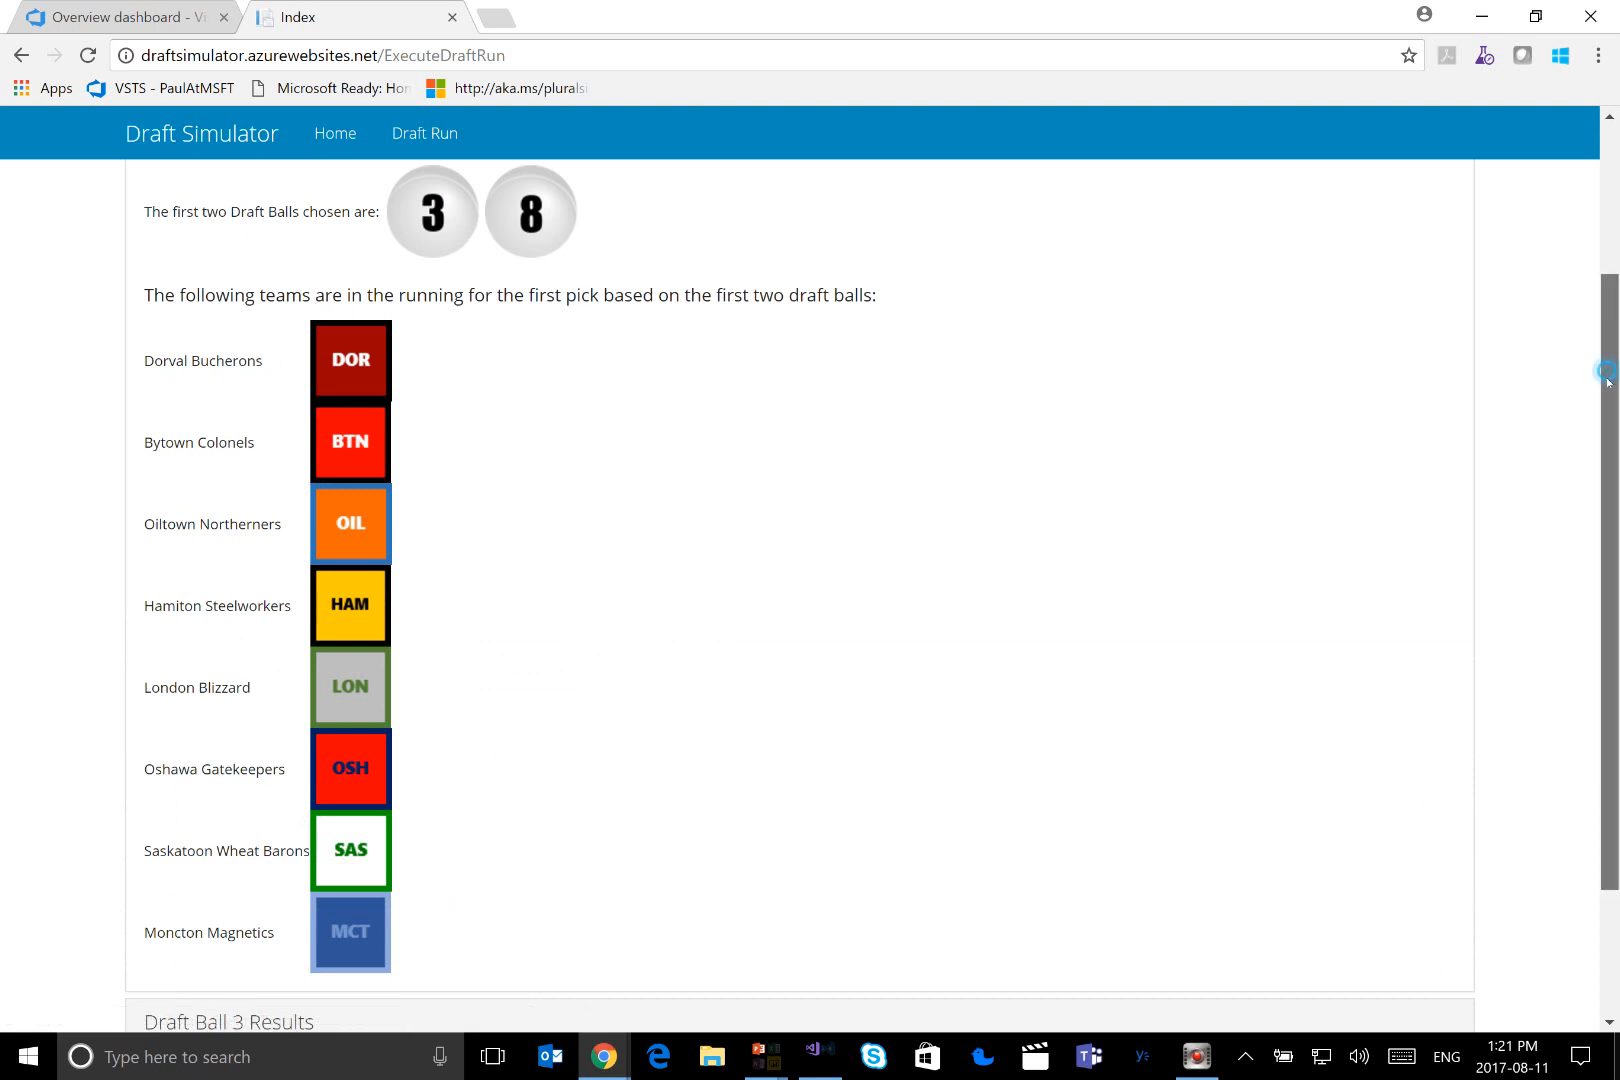
scroll(1611, 497, "down", 2)
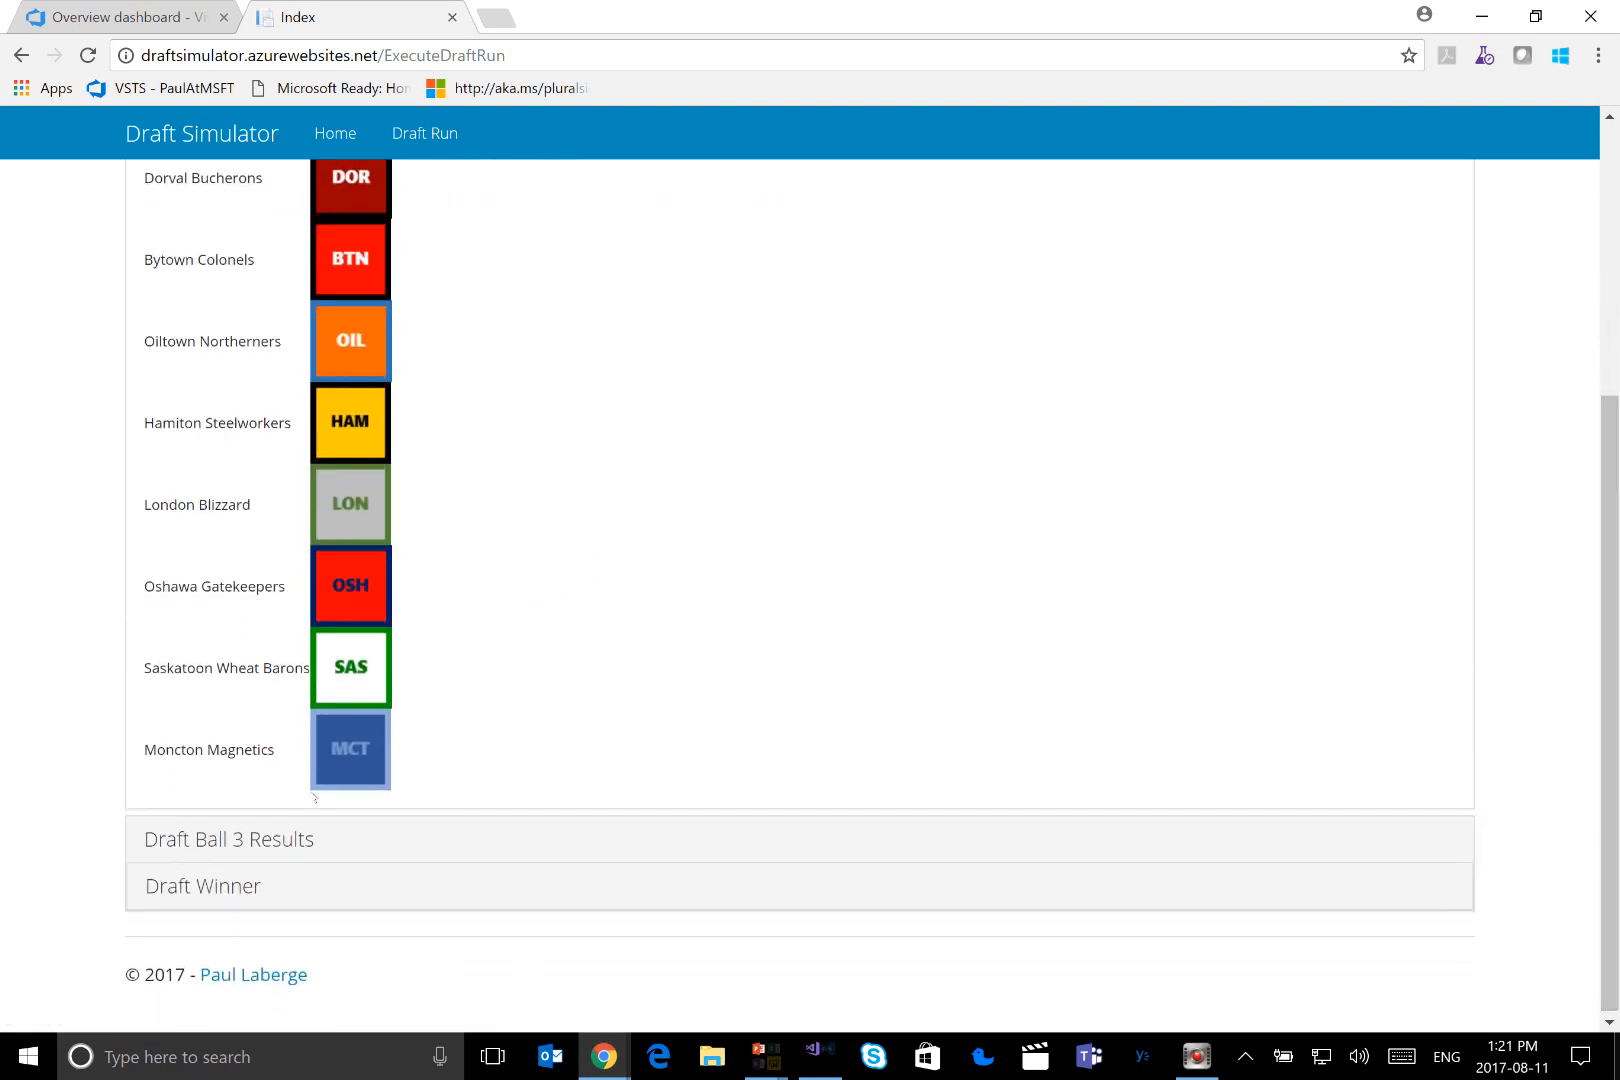
left_click(265, 857)
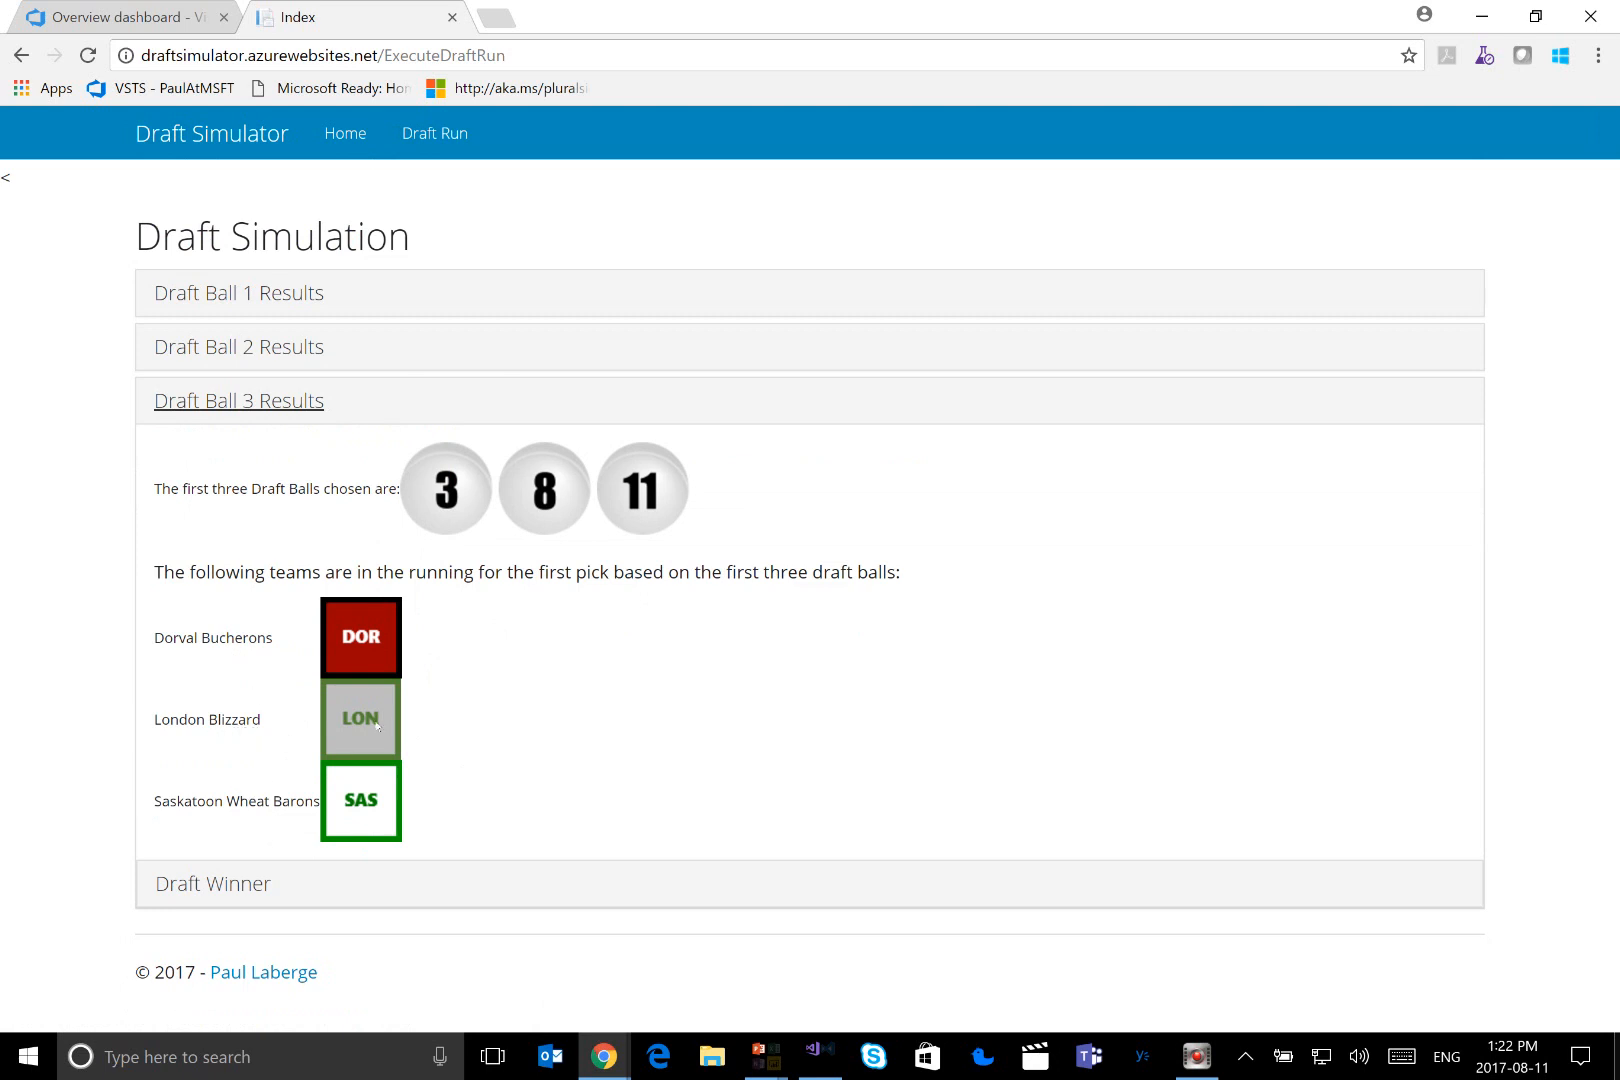
left_click(270, 878)
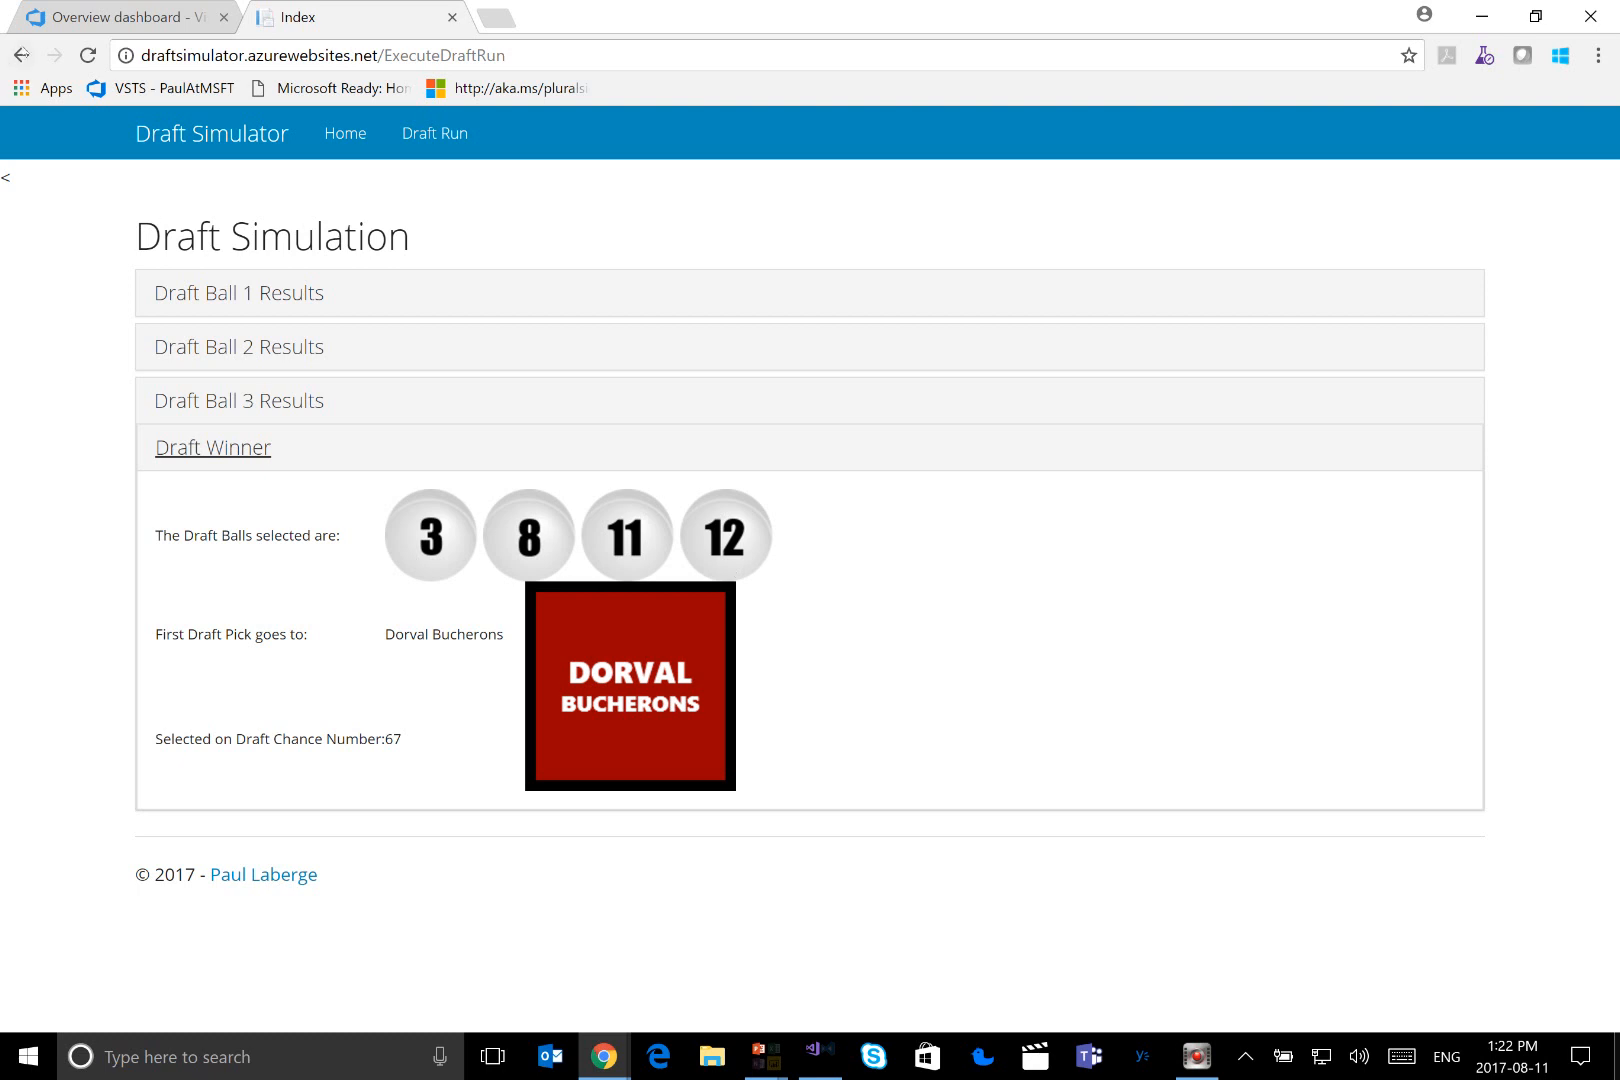
Switch to the DraftSimulator project's Overview dashboard and examine its widgets and the list of available dashboards
left_click(68, 17)
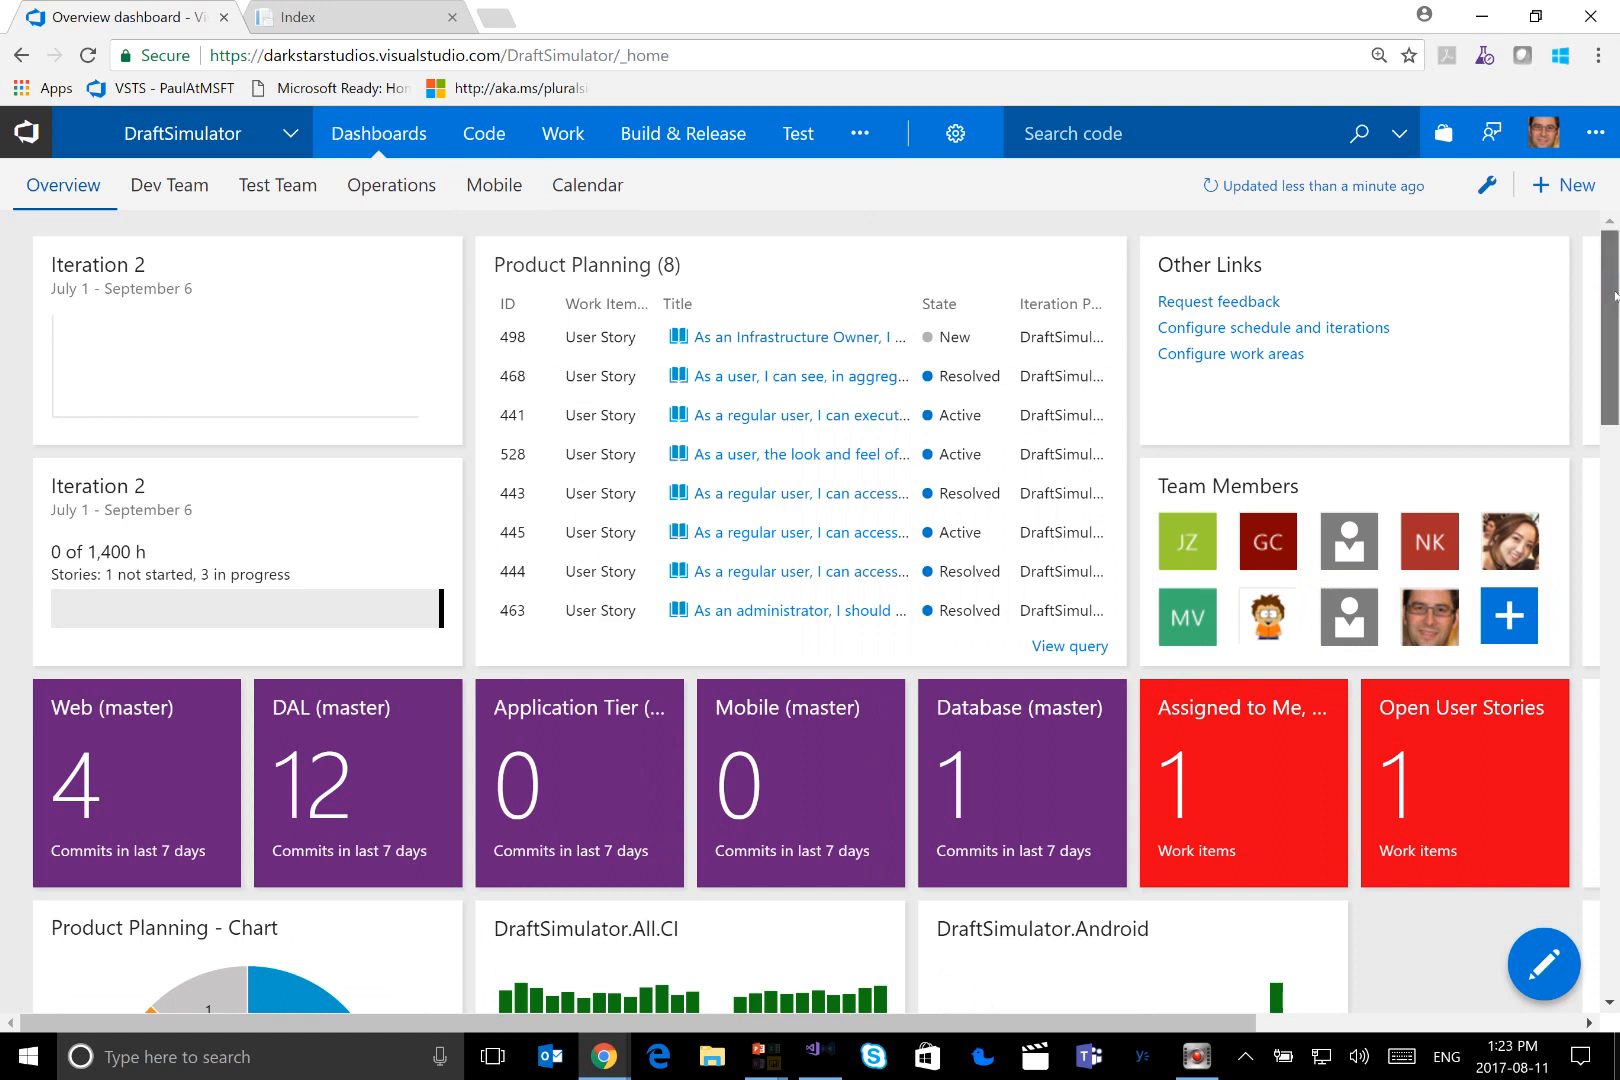
left_click_drag(1614, 292, 1614, 299)
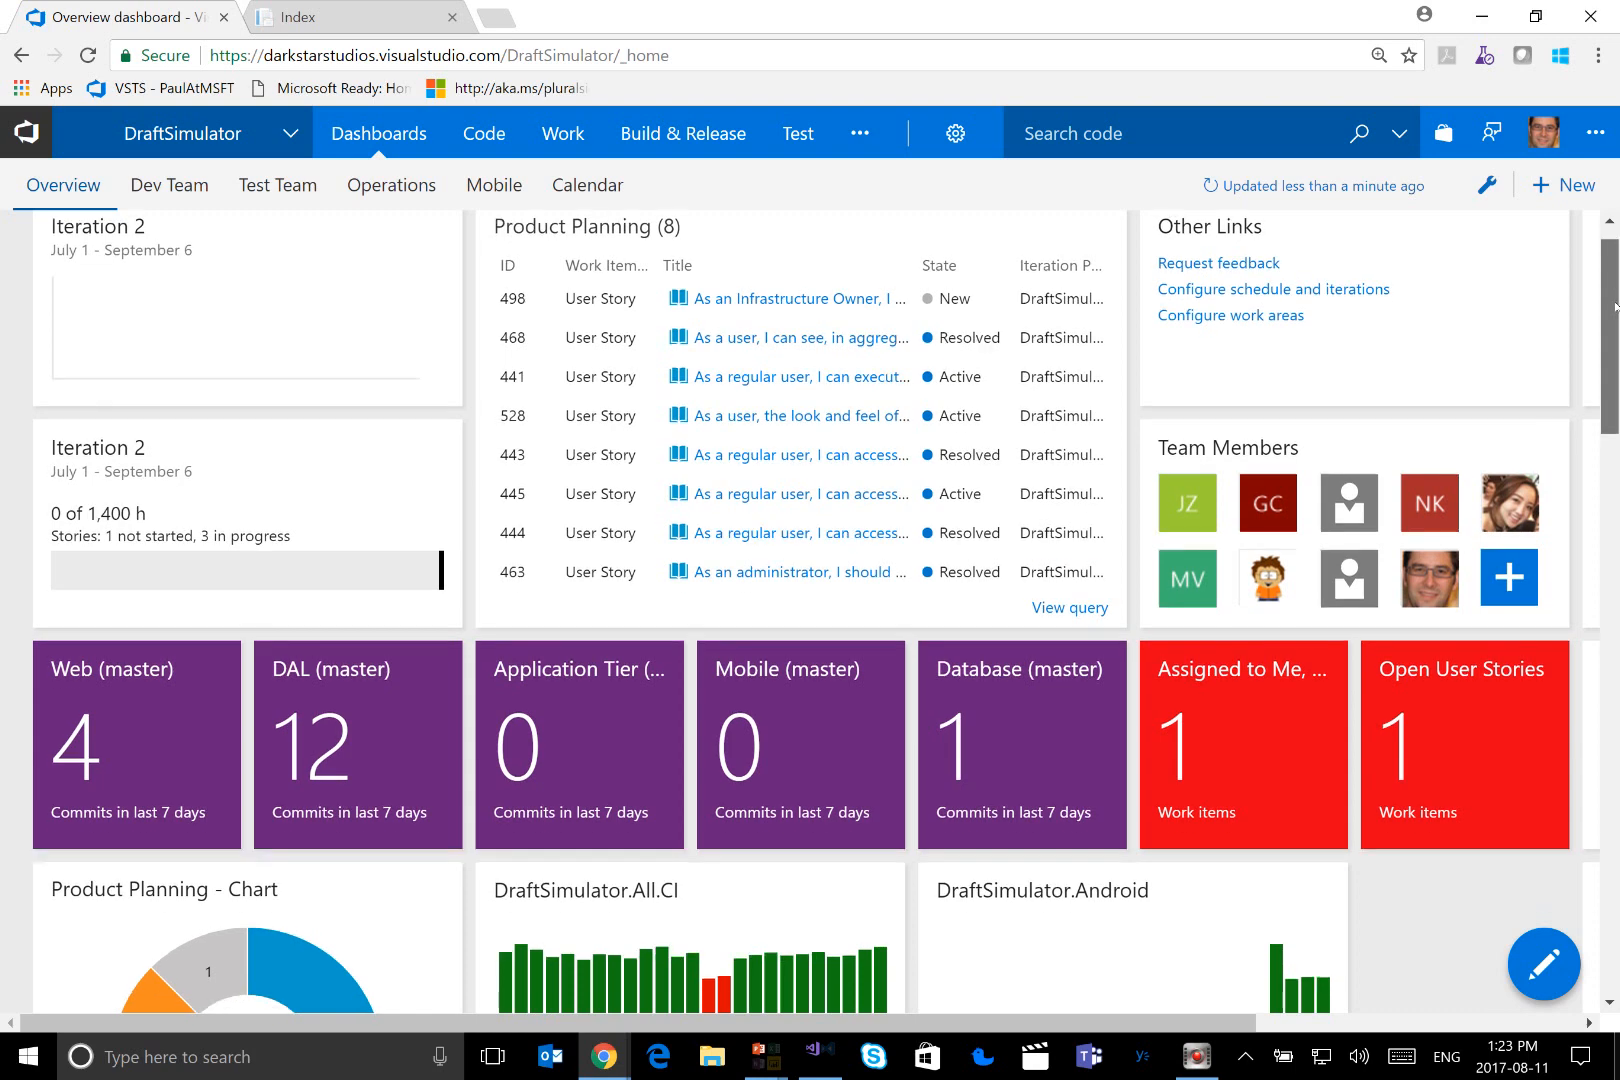
left_click_drag(1614, 298, 1612, 195)
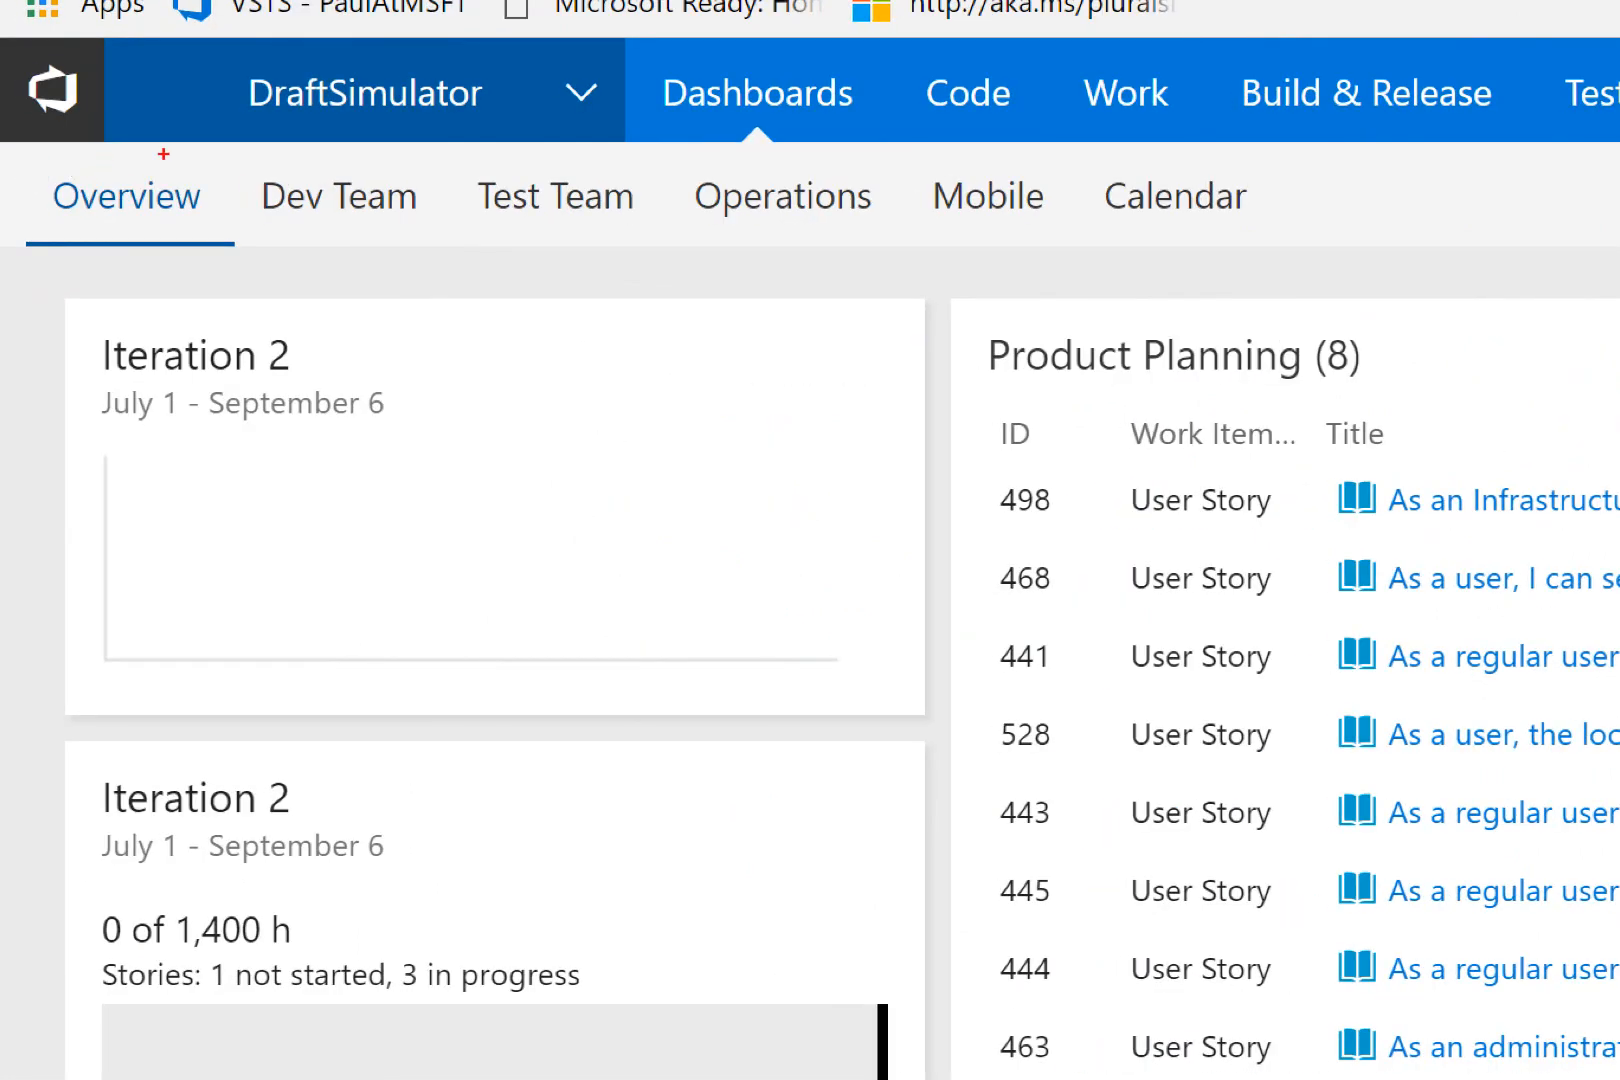
mouse_move(262, 167)
left_mouse_down()
mouse_move(419, 217)
mouse_move(659, 217)
left_mouse_up()
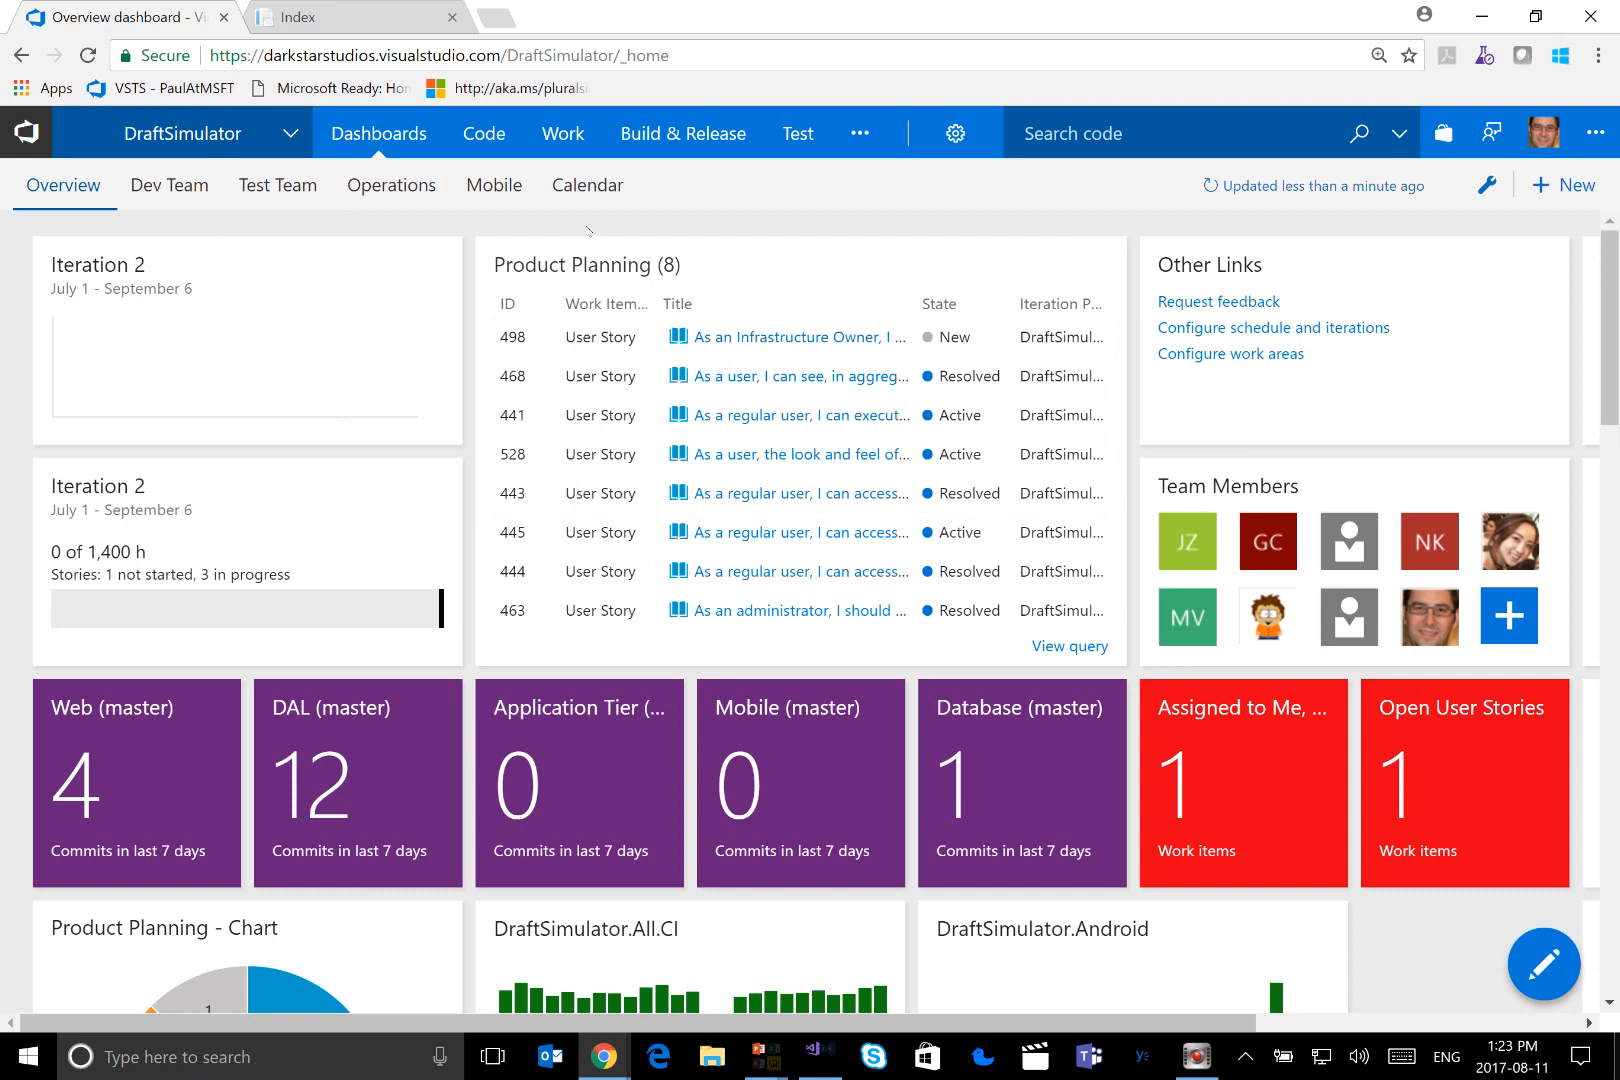
Open the Iteration 2 task board from the project's backlogs and expand the user story about the web application's fresh look and feel
mouse_move(582, 143)
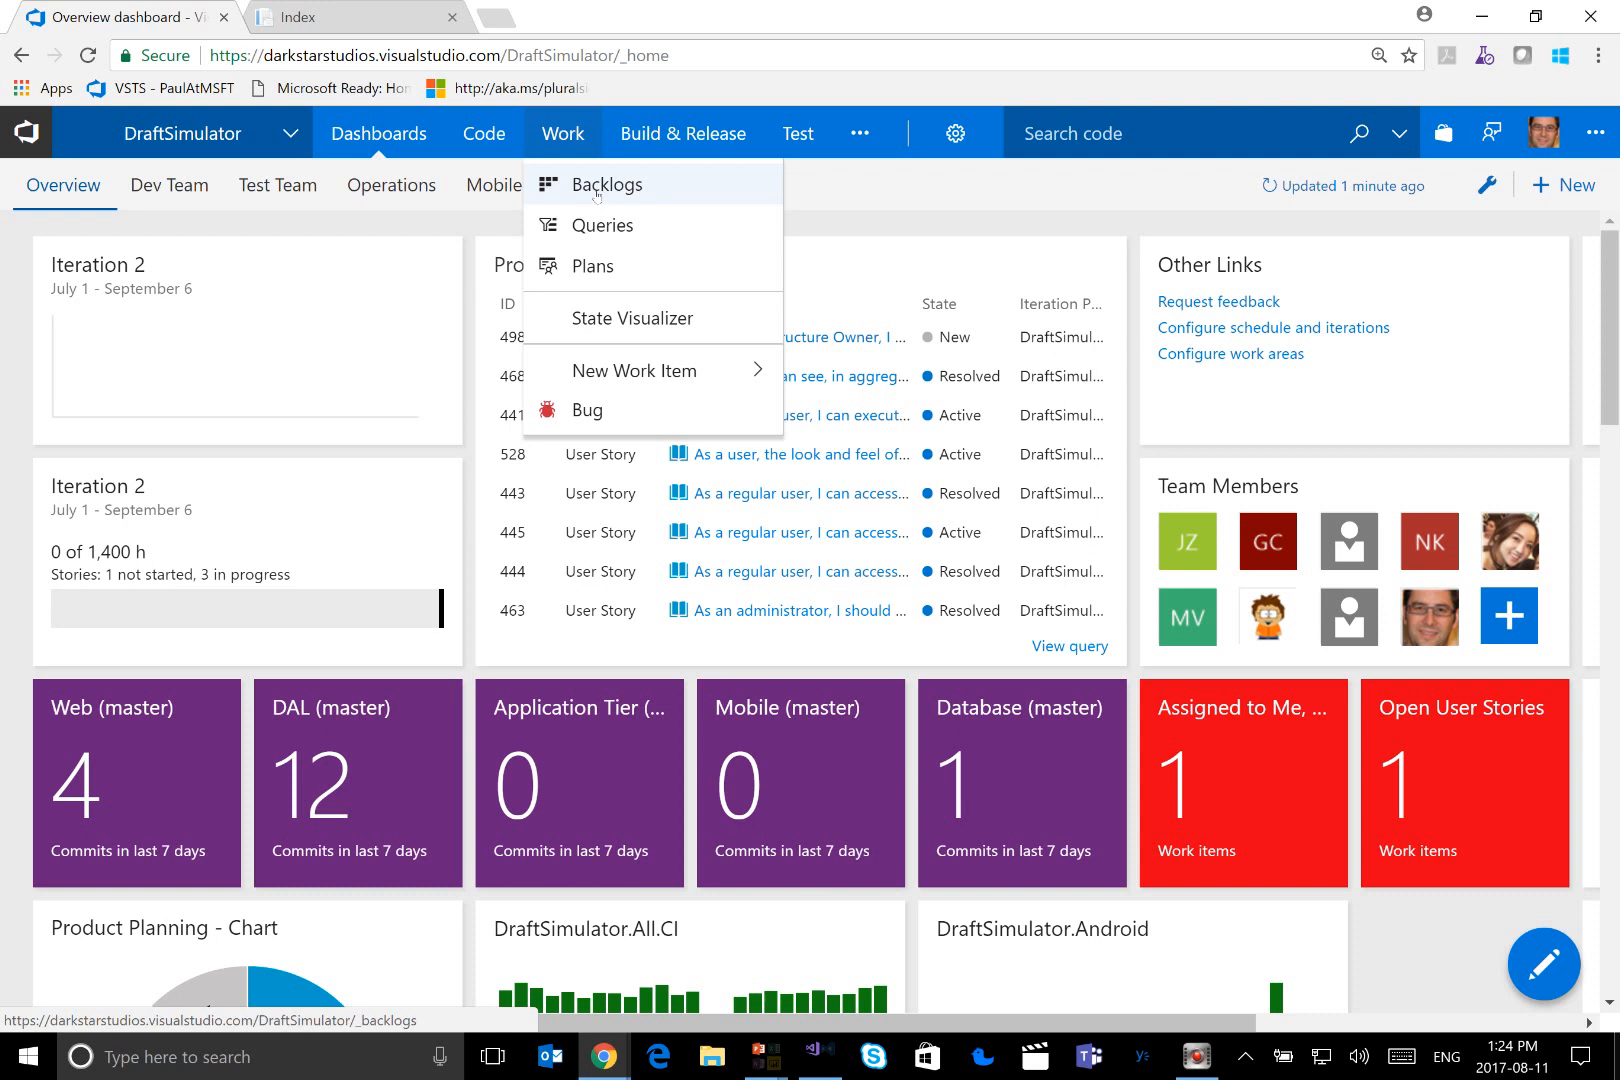
left_click(596, 188)
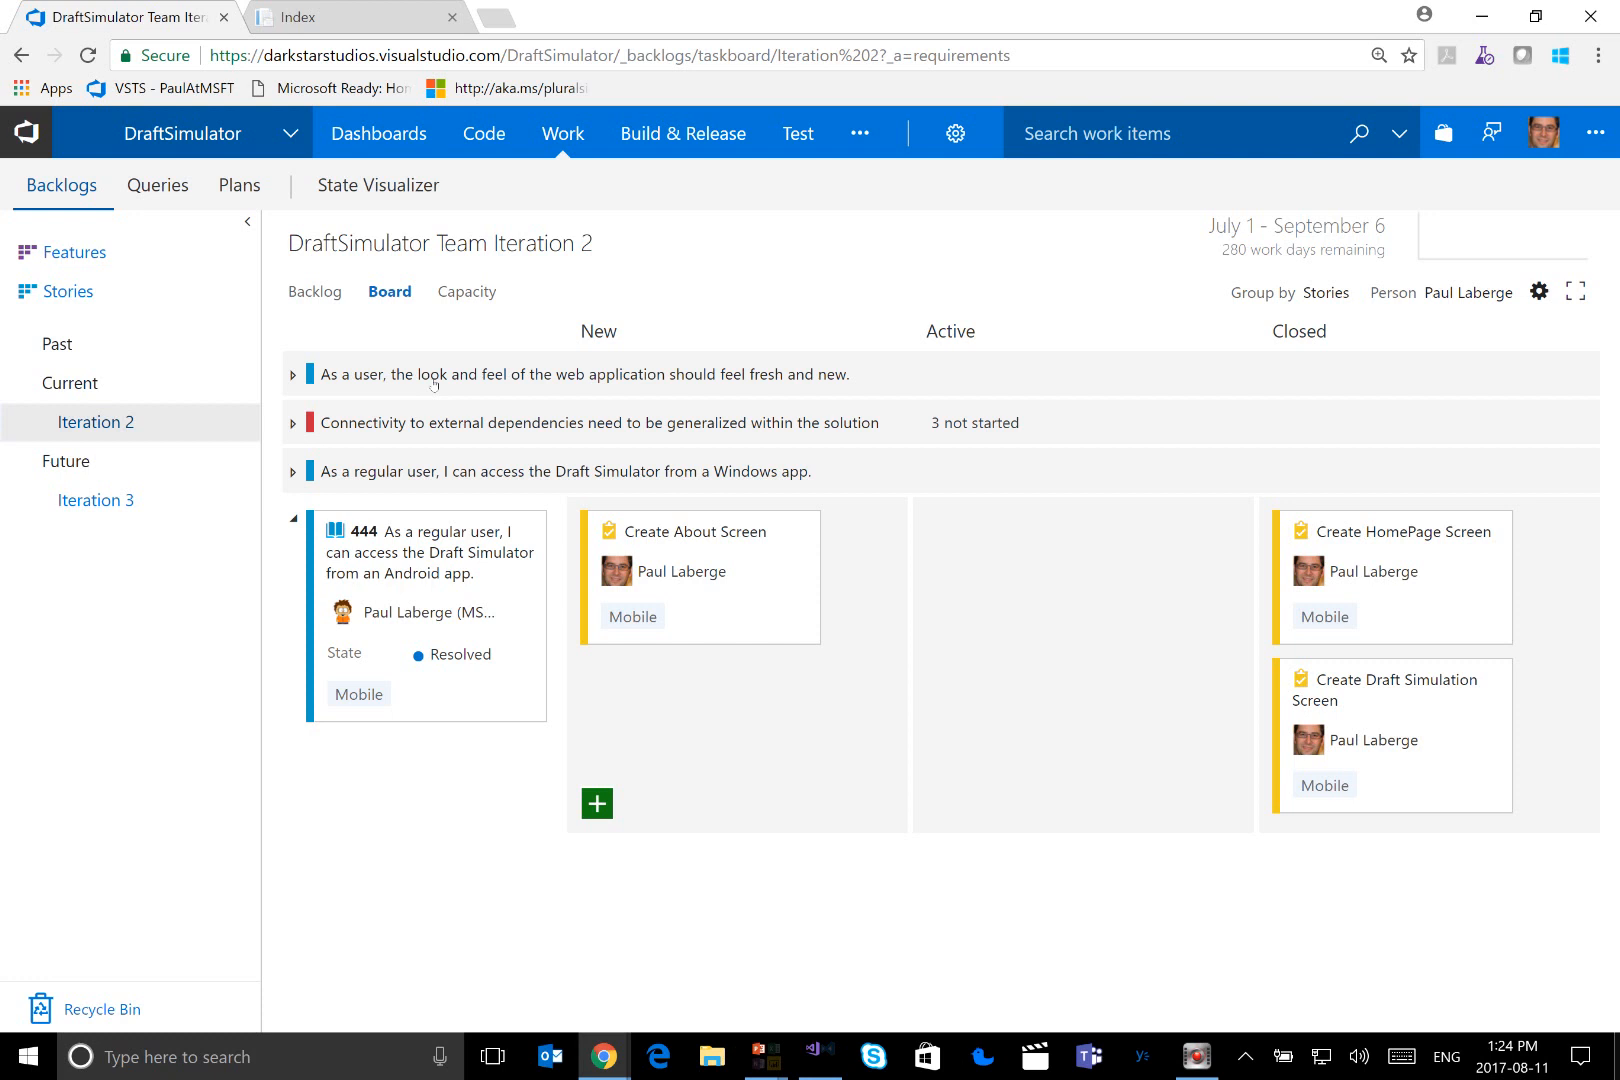
left_click(292, 375)
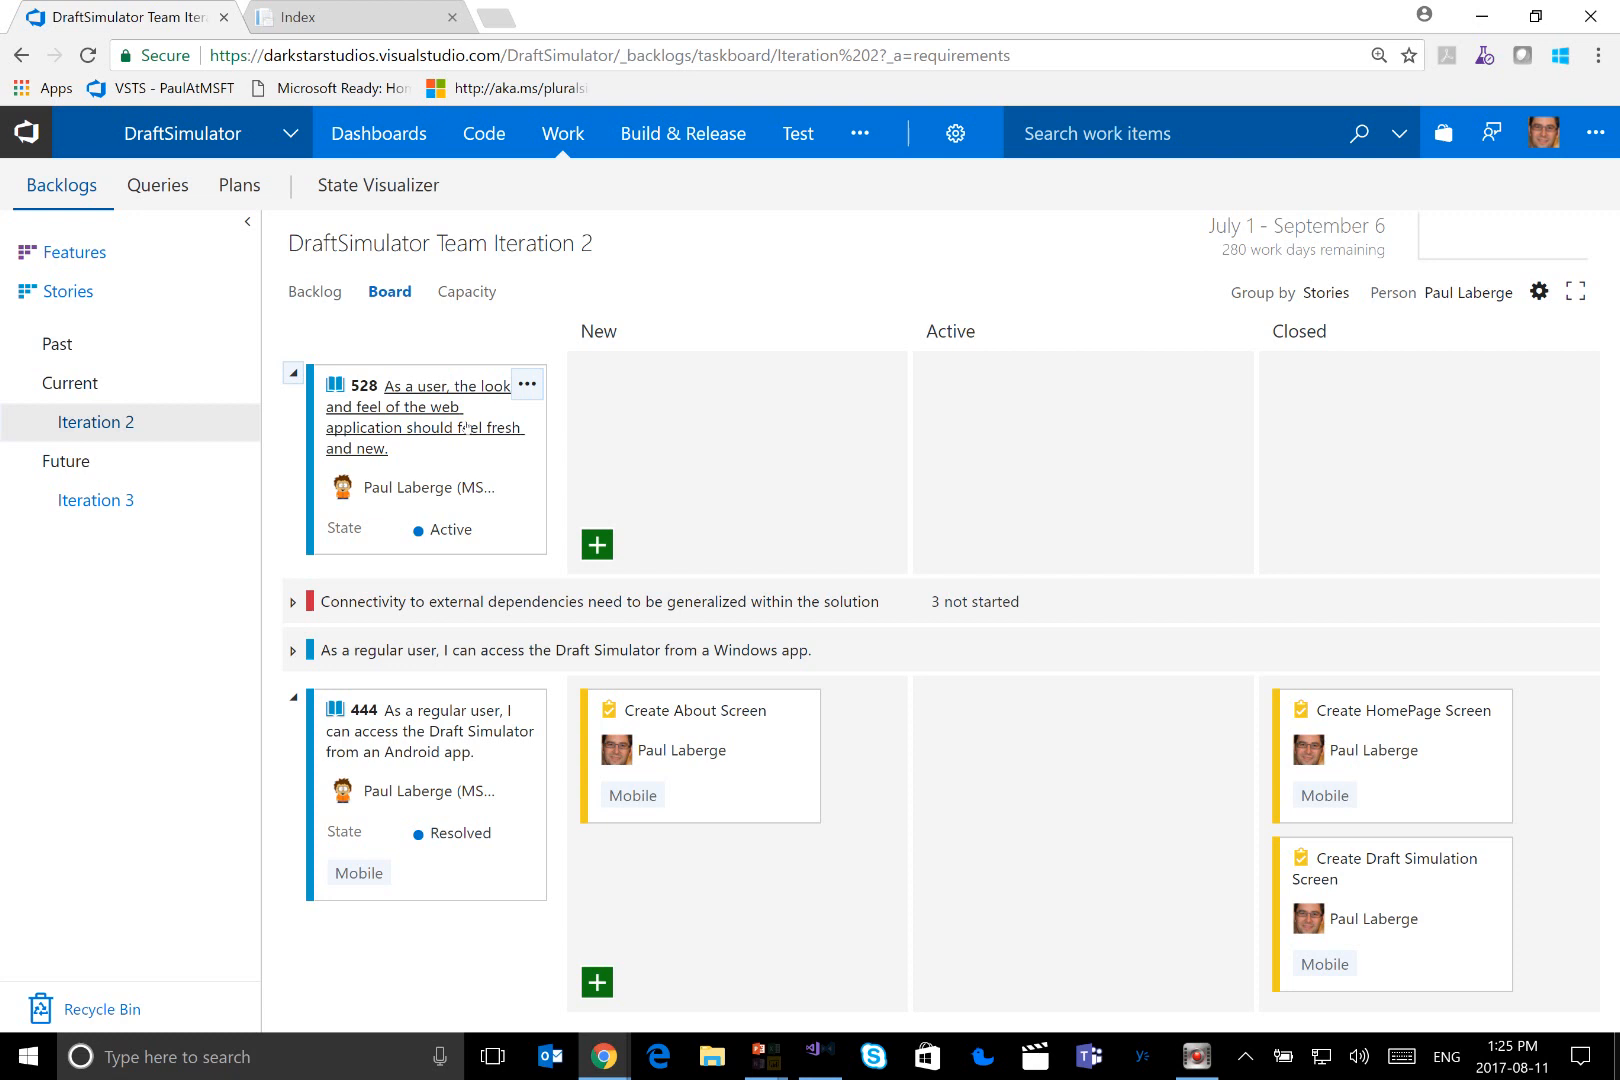
Add a task titled "Create a new look and feel that has a dark grey background with orange highlights." under user story 528
left_click(597, 545)
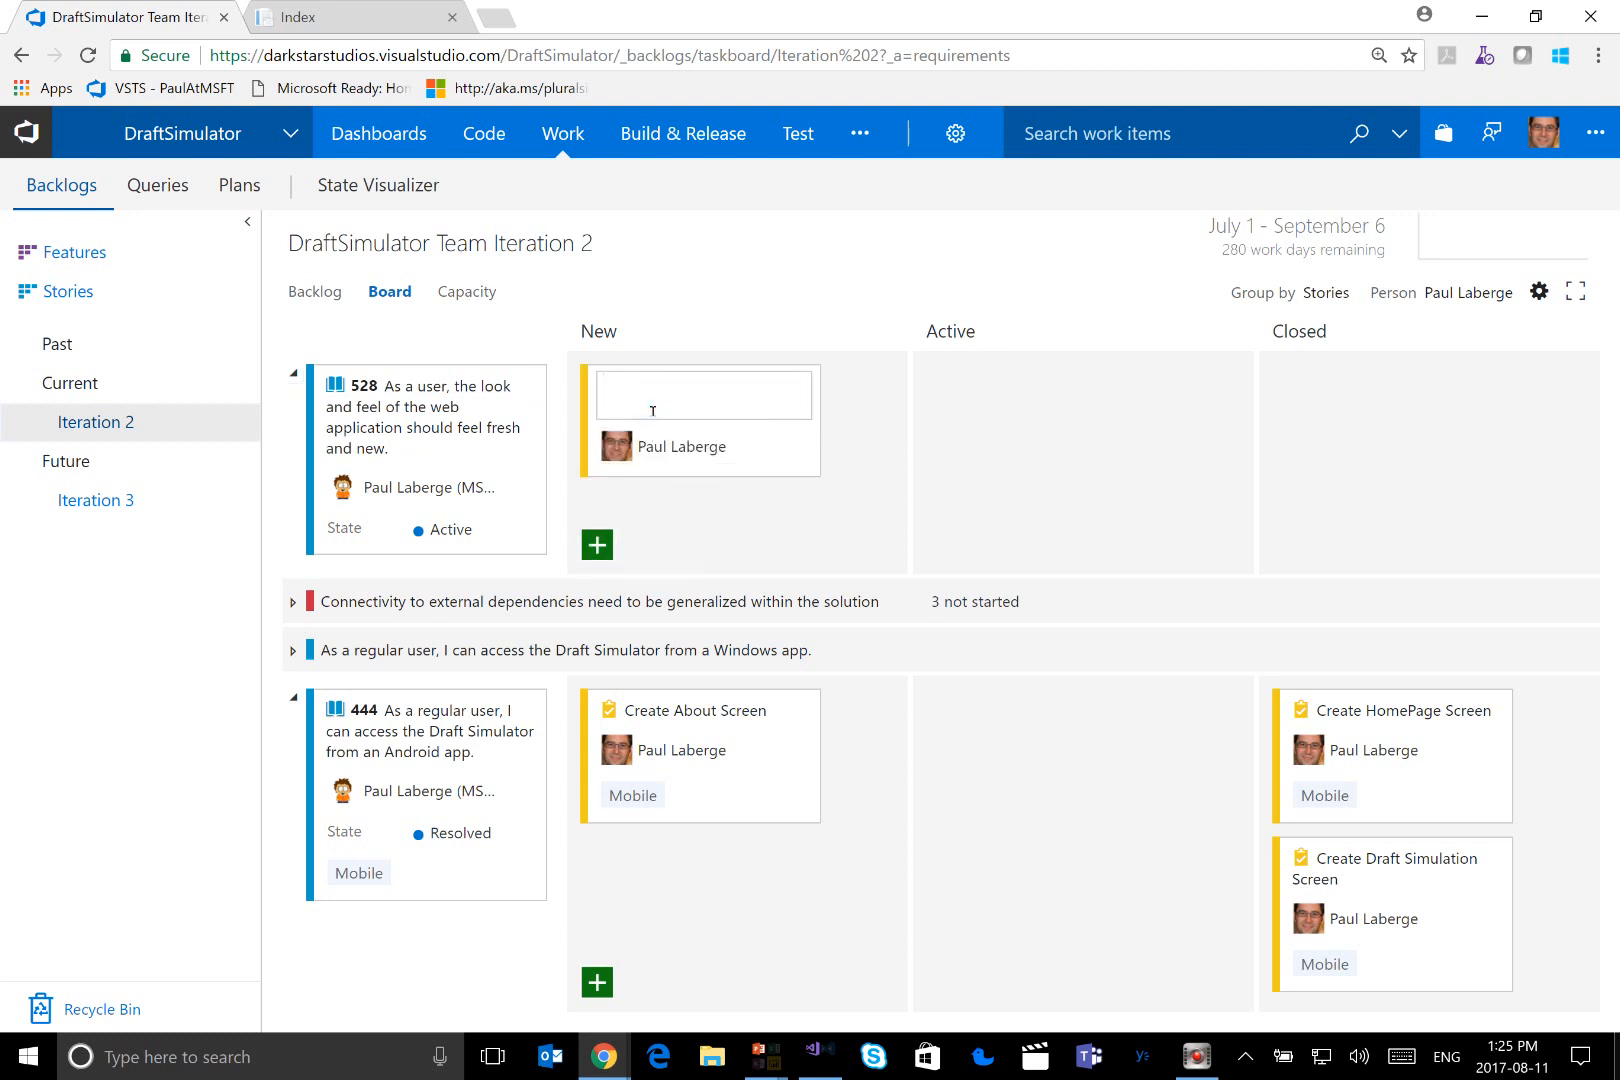
type("Create a new look and feel t")
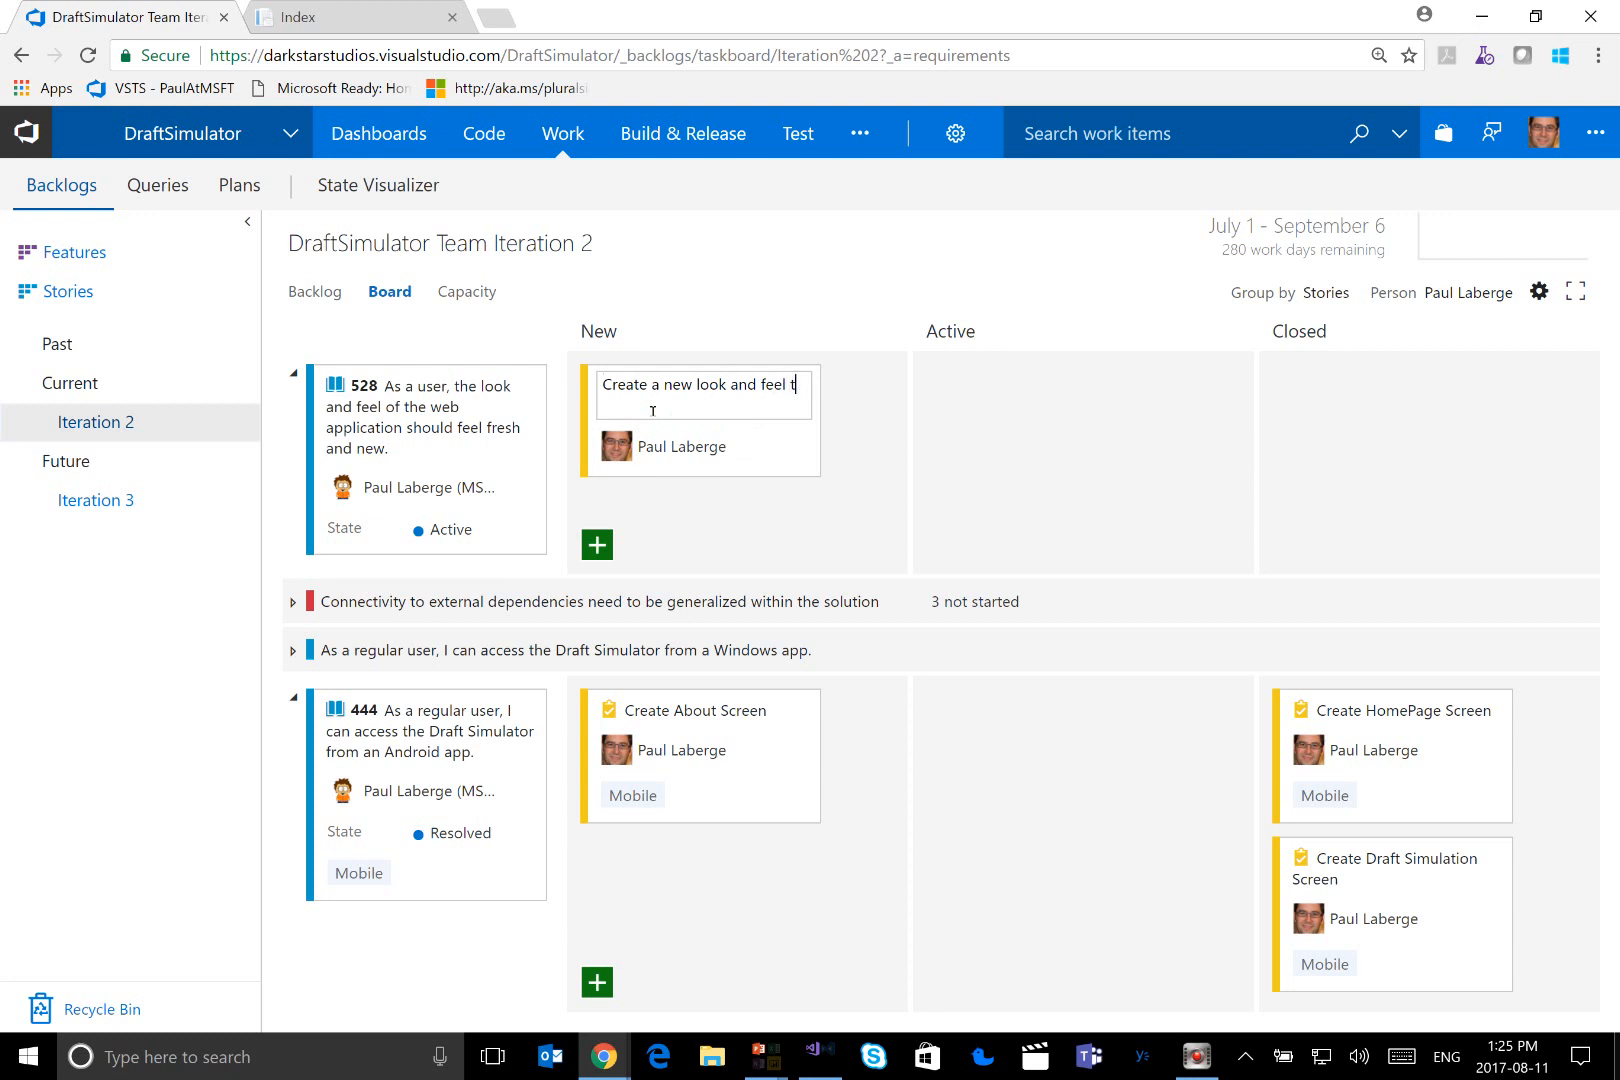
type("hat has a dark grey back")
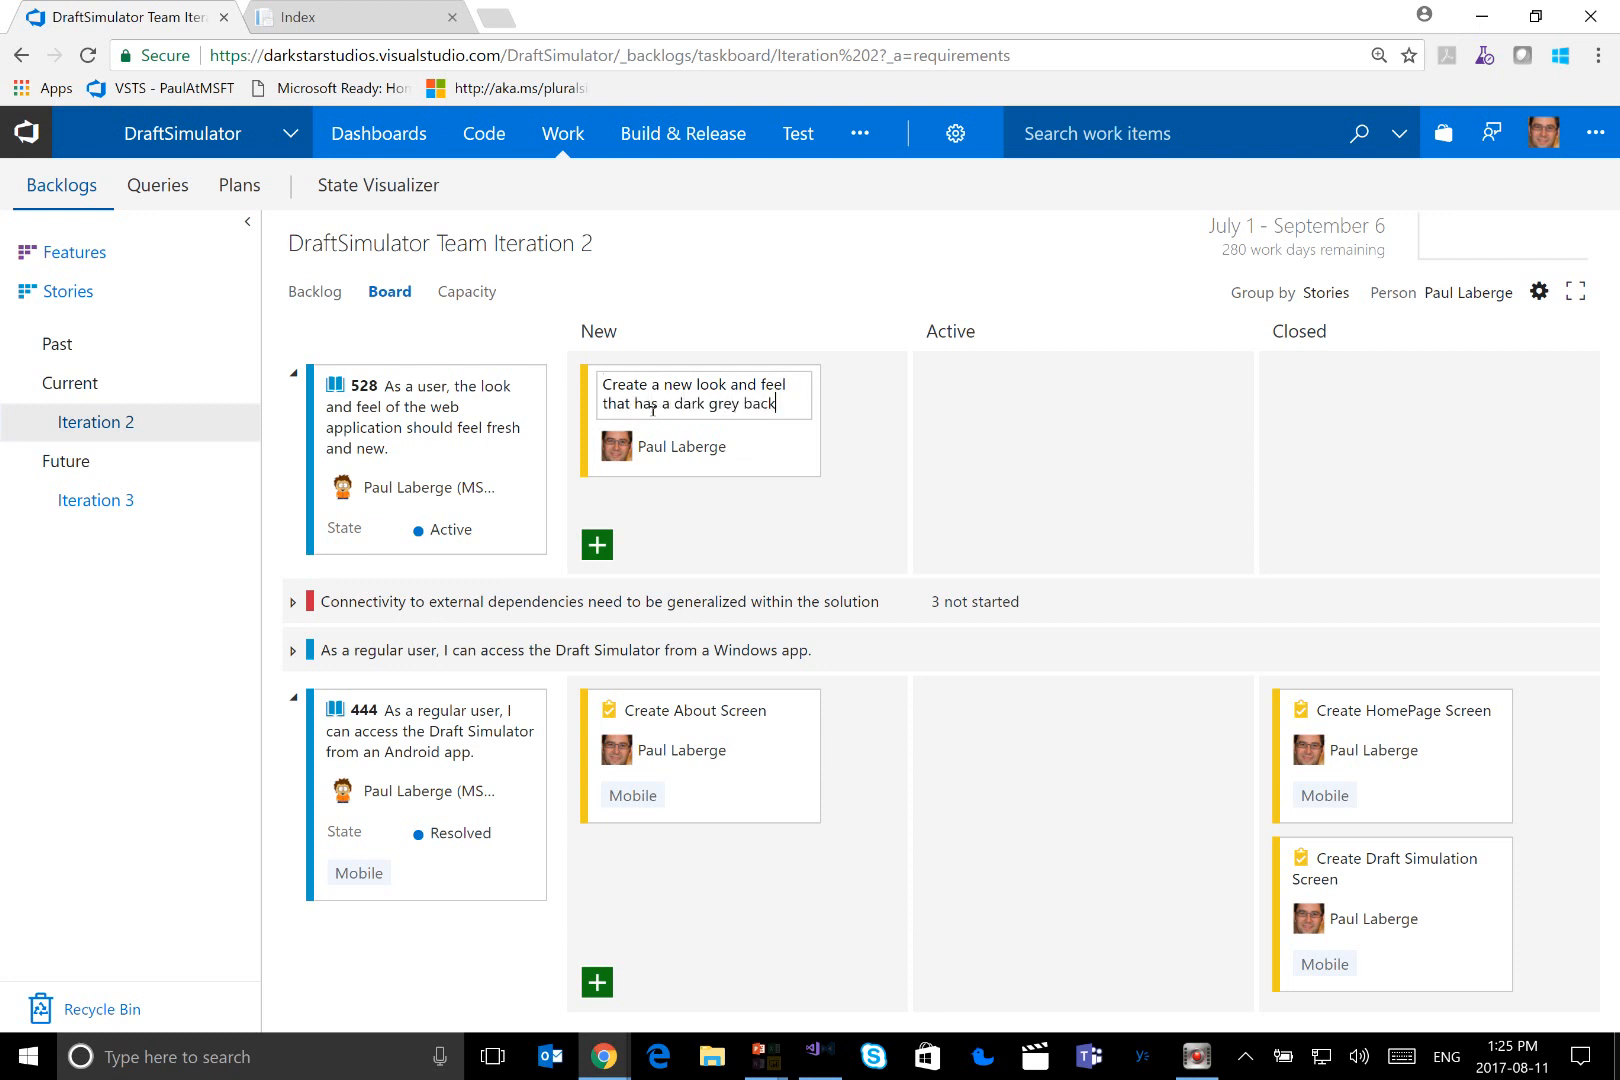
type("gound with")
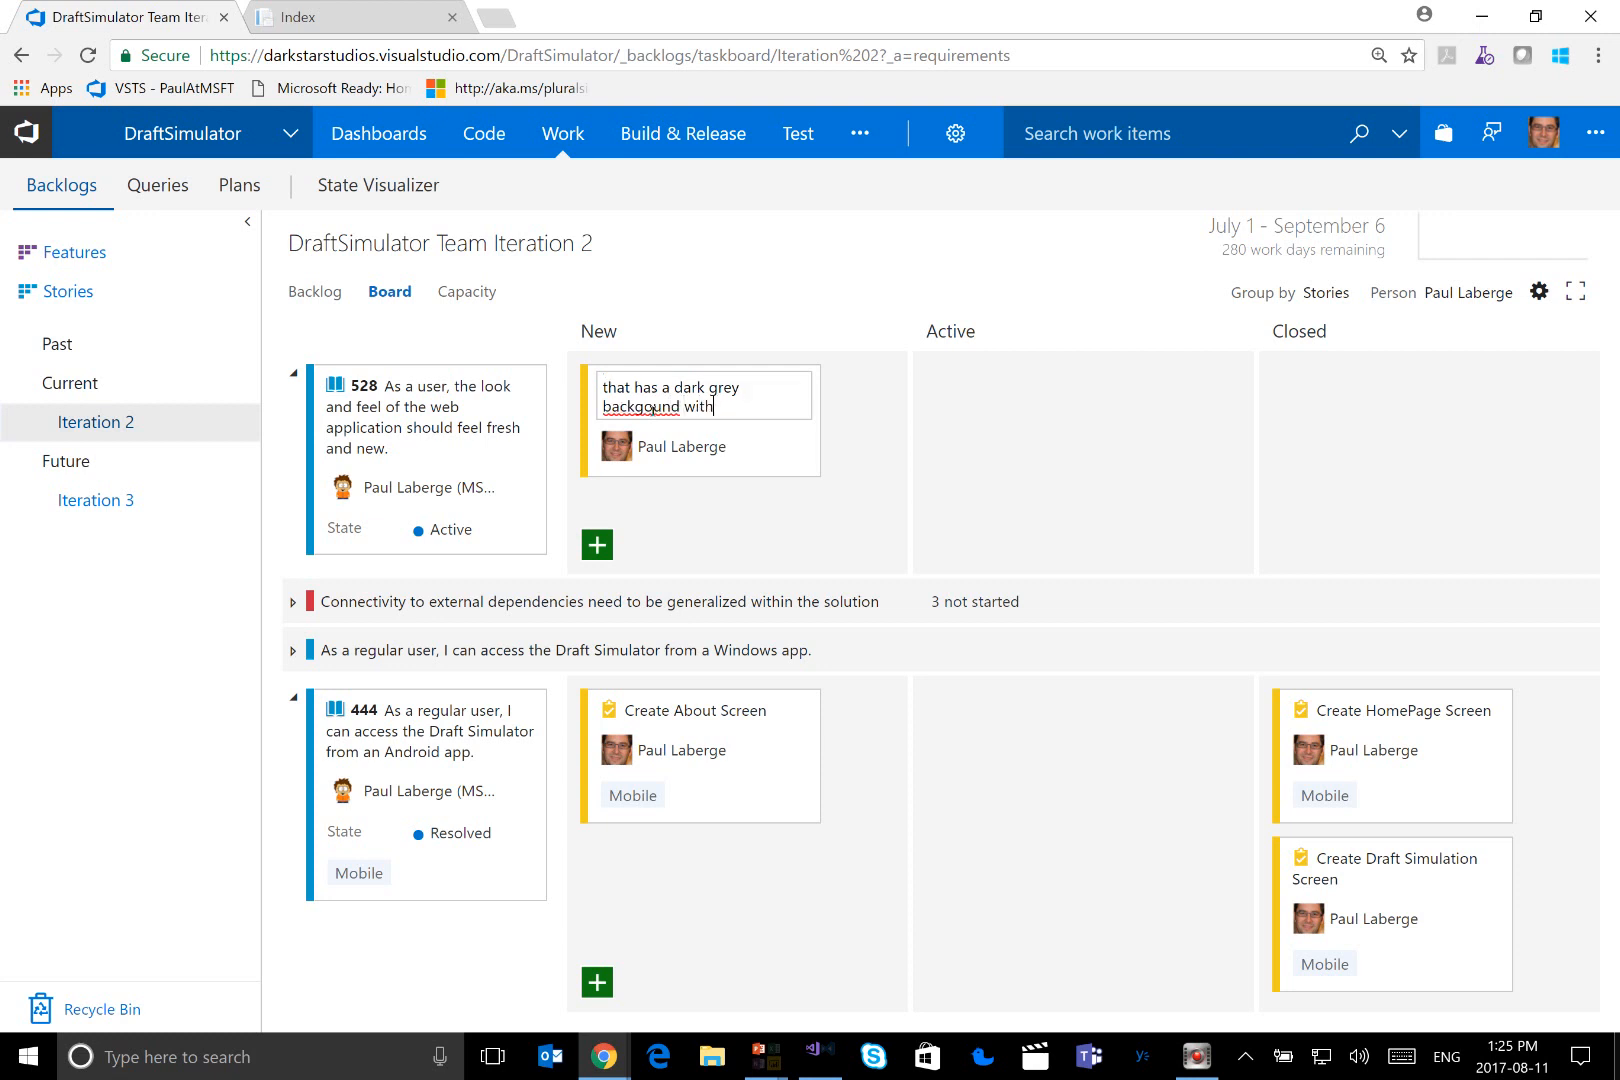
key("BackSpace")
key("BackSpace")
key("BackSpace")
key("BackSpace")
key("BackSpace")
key("BackSpace")
key("BackSpace")
key("BackSpace")
key("BackSpace")
key("BackSpace")
key("BackSpace")
key("BackSpace")
type("k")
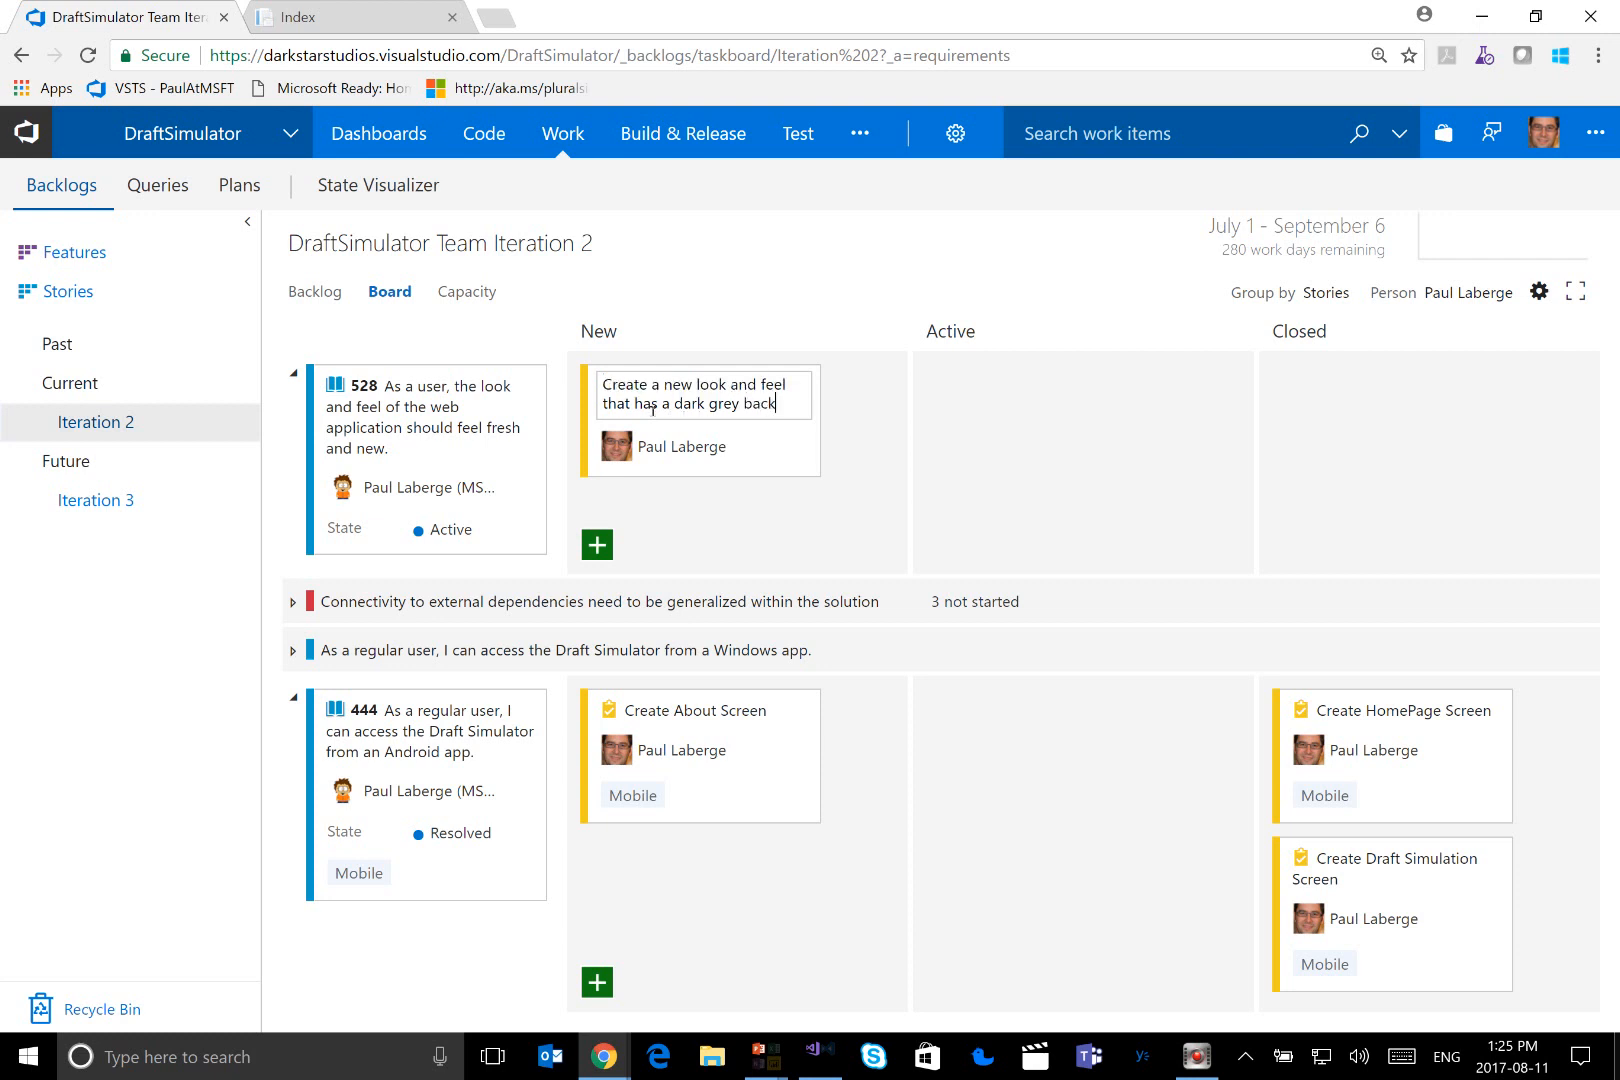
type("ground wi")
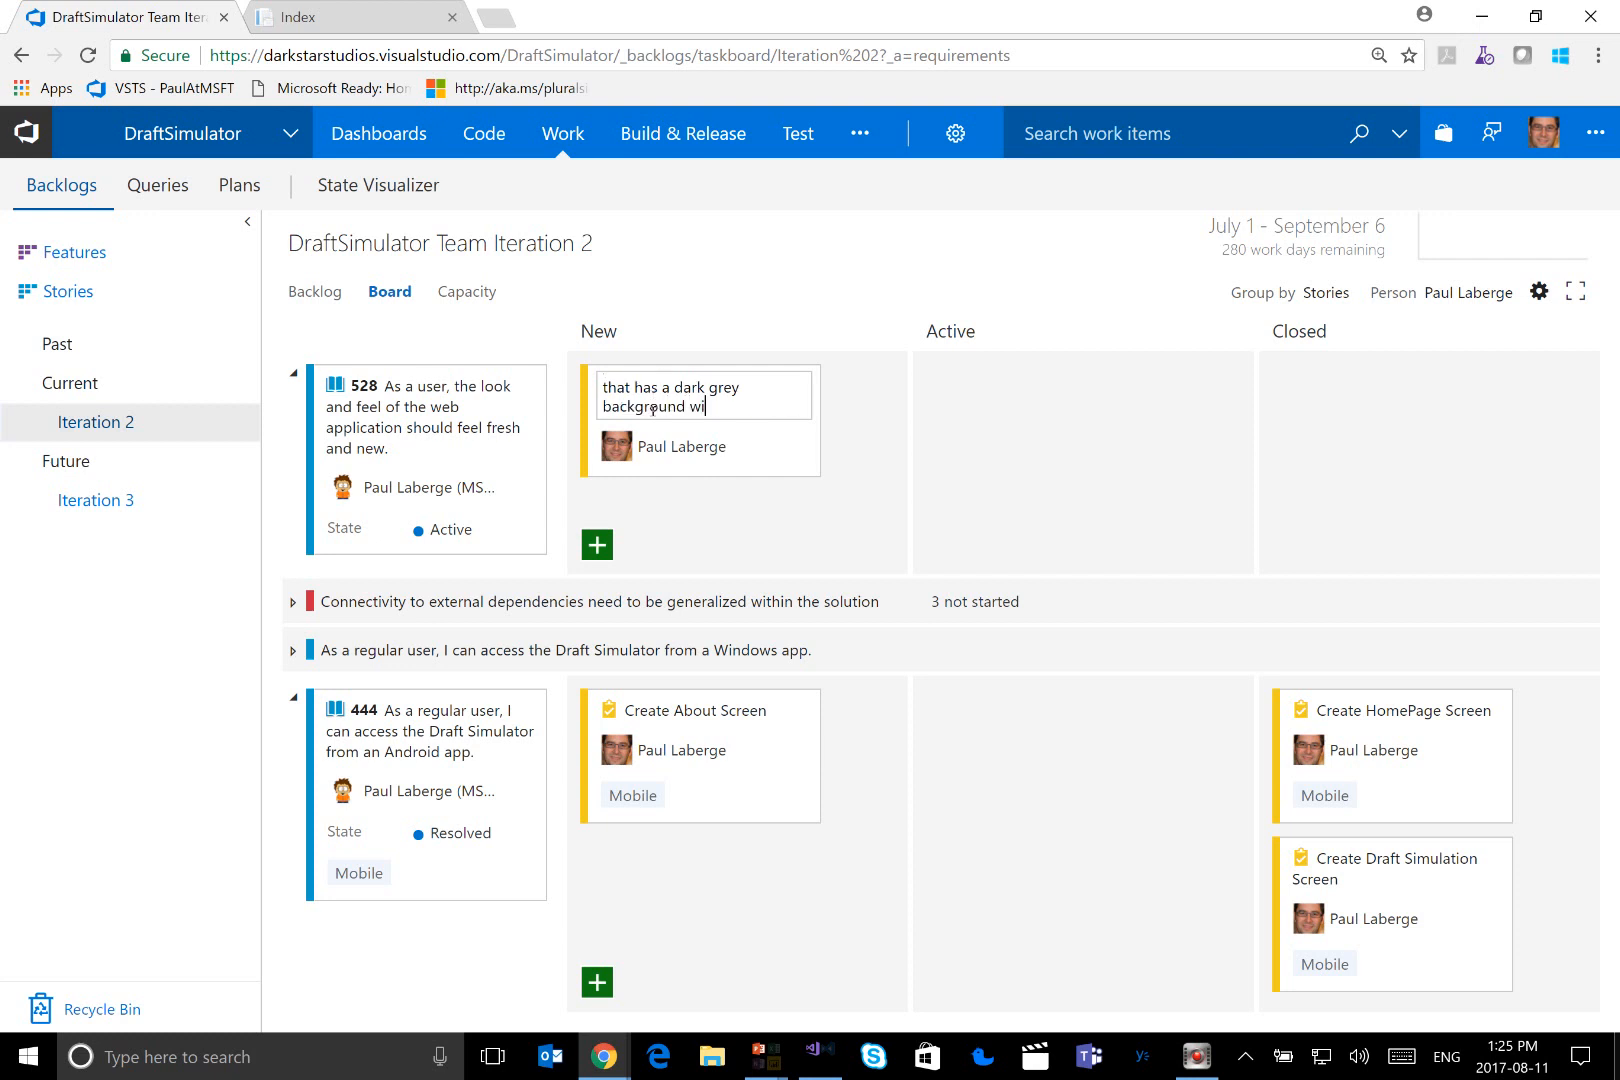
type("th orange highlights.")
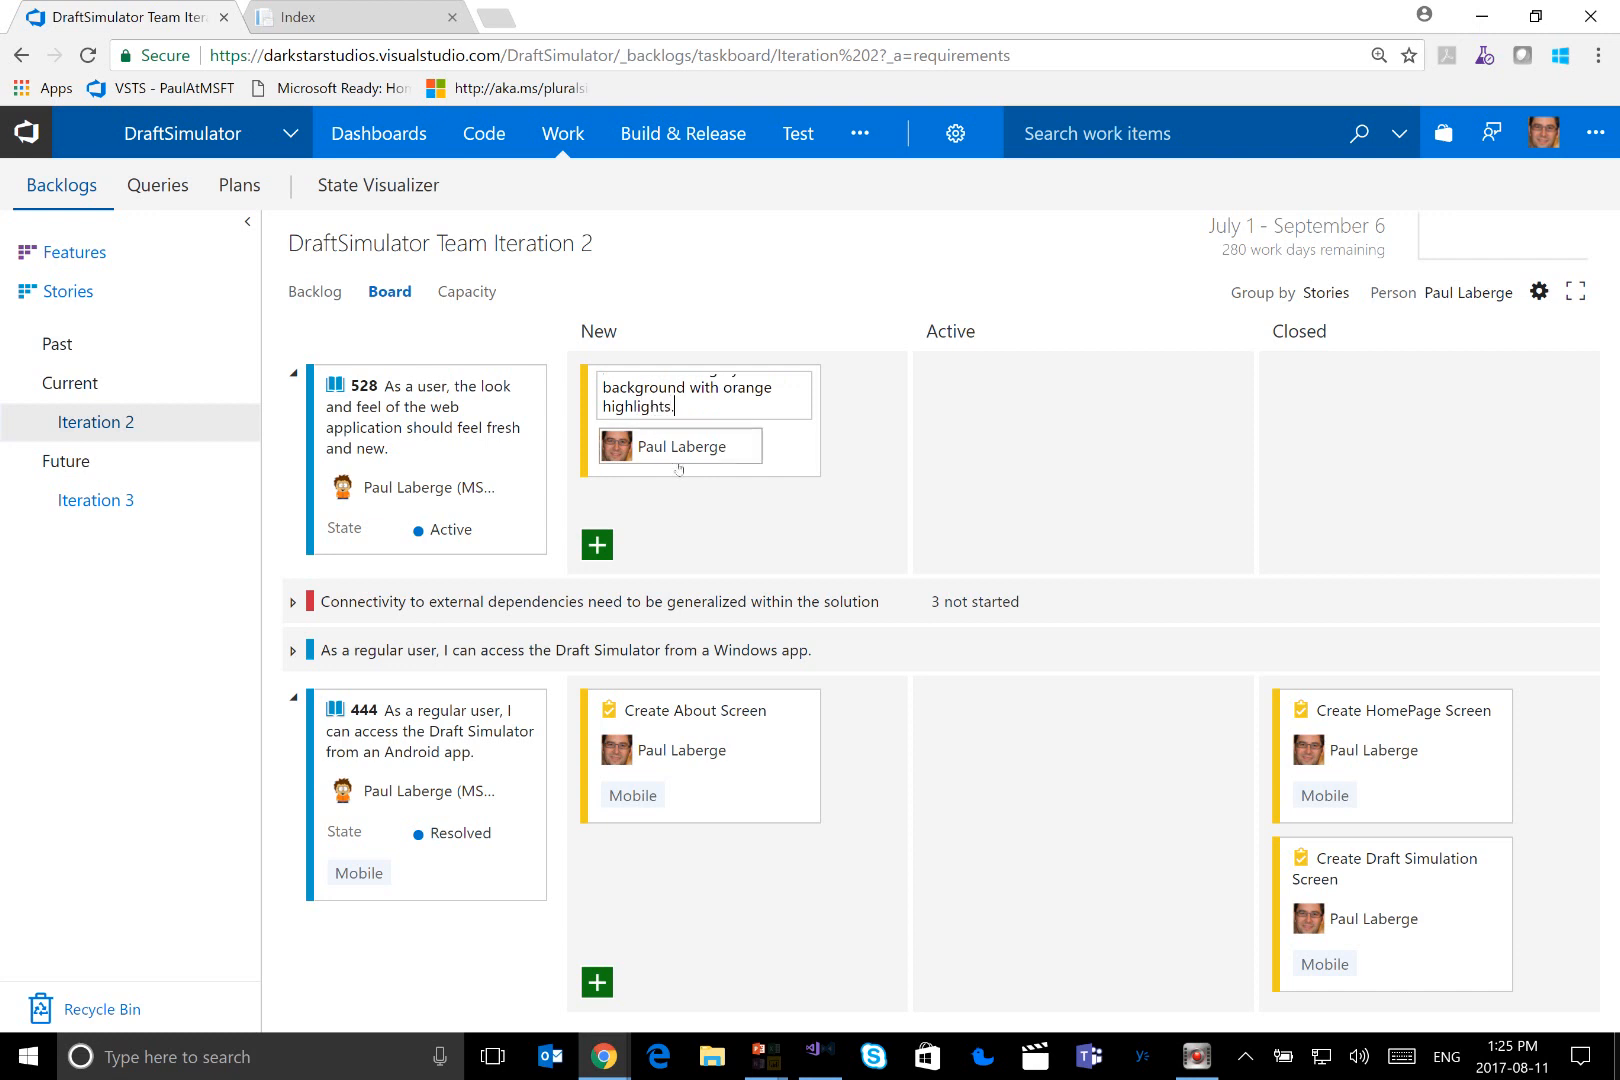
left_click(692, 508)
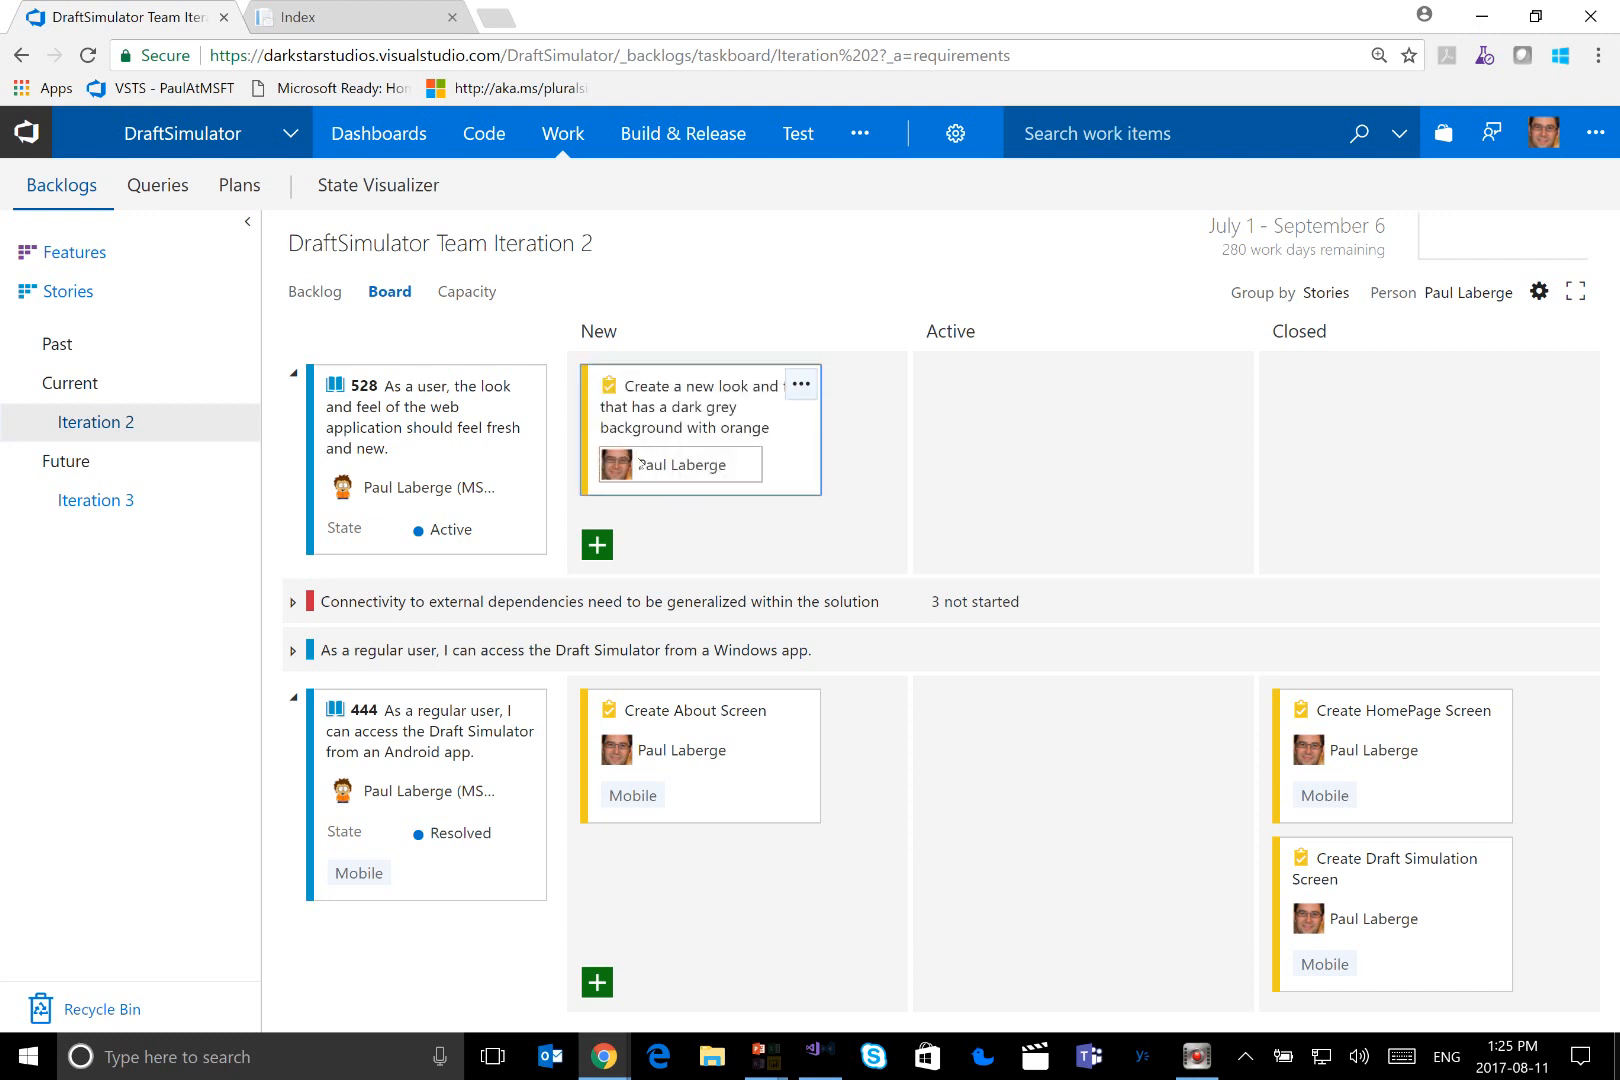
Open the new look-and-feel task and enter "Description goes here." as its description
left_click(697, 418)
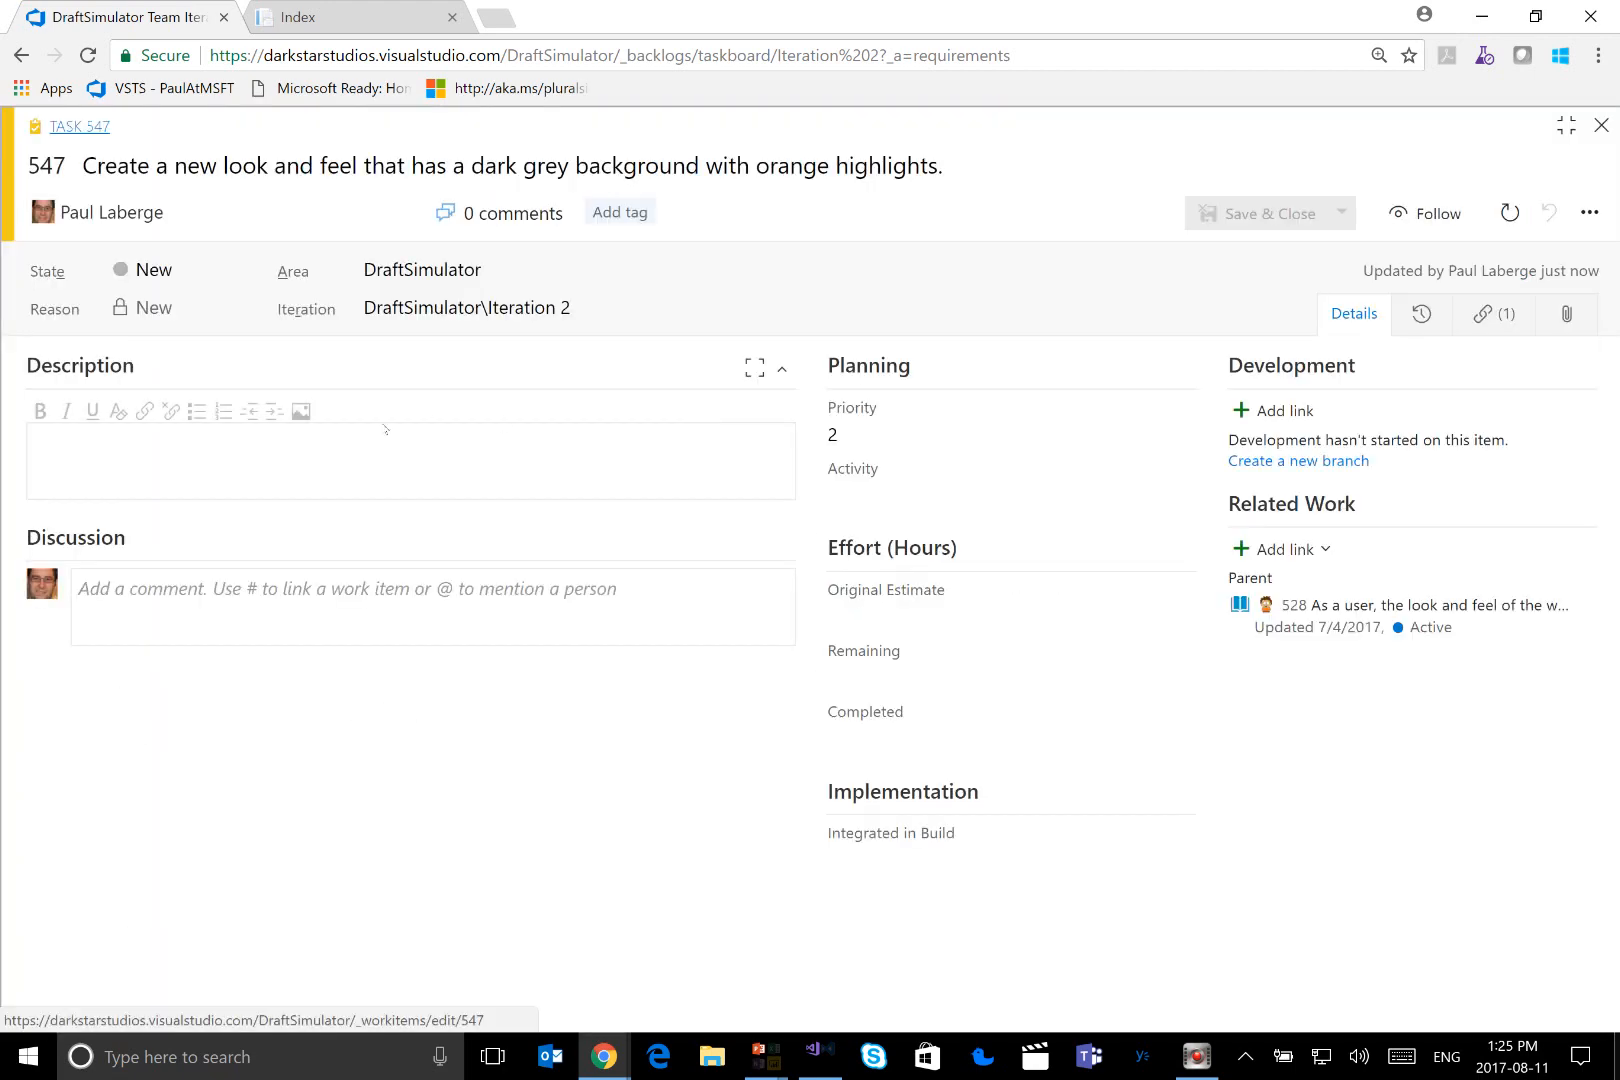
left_click(208, 448)
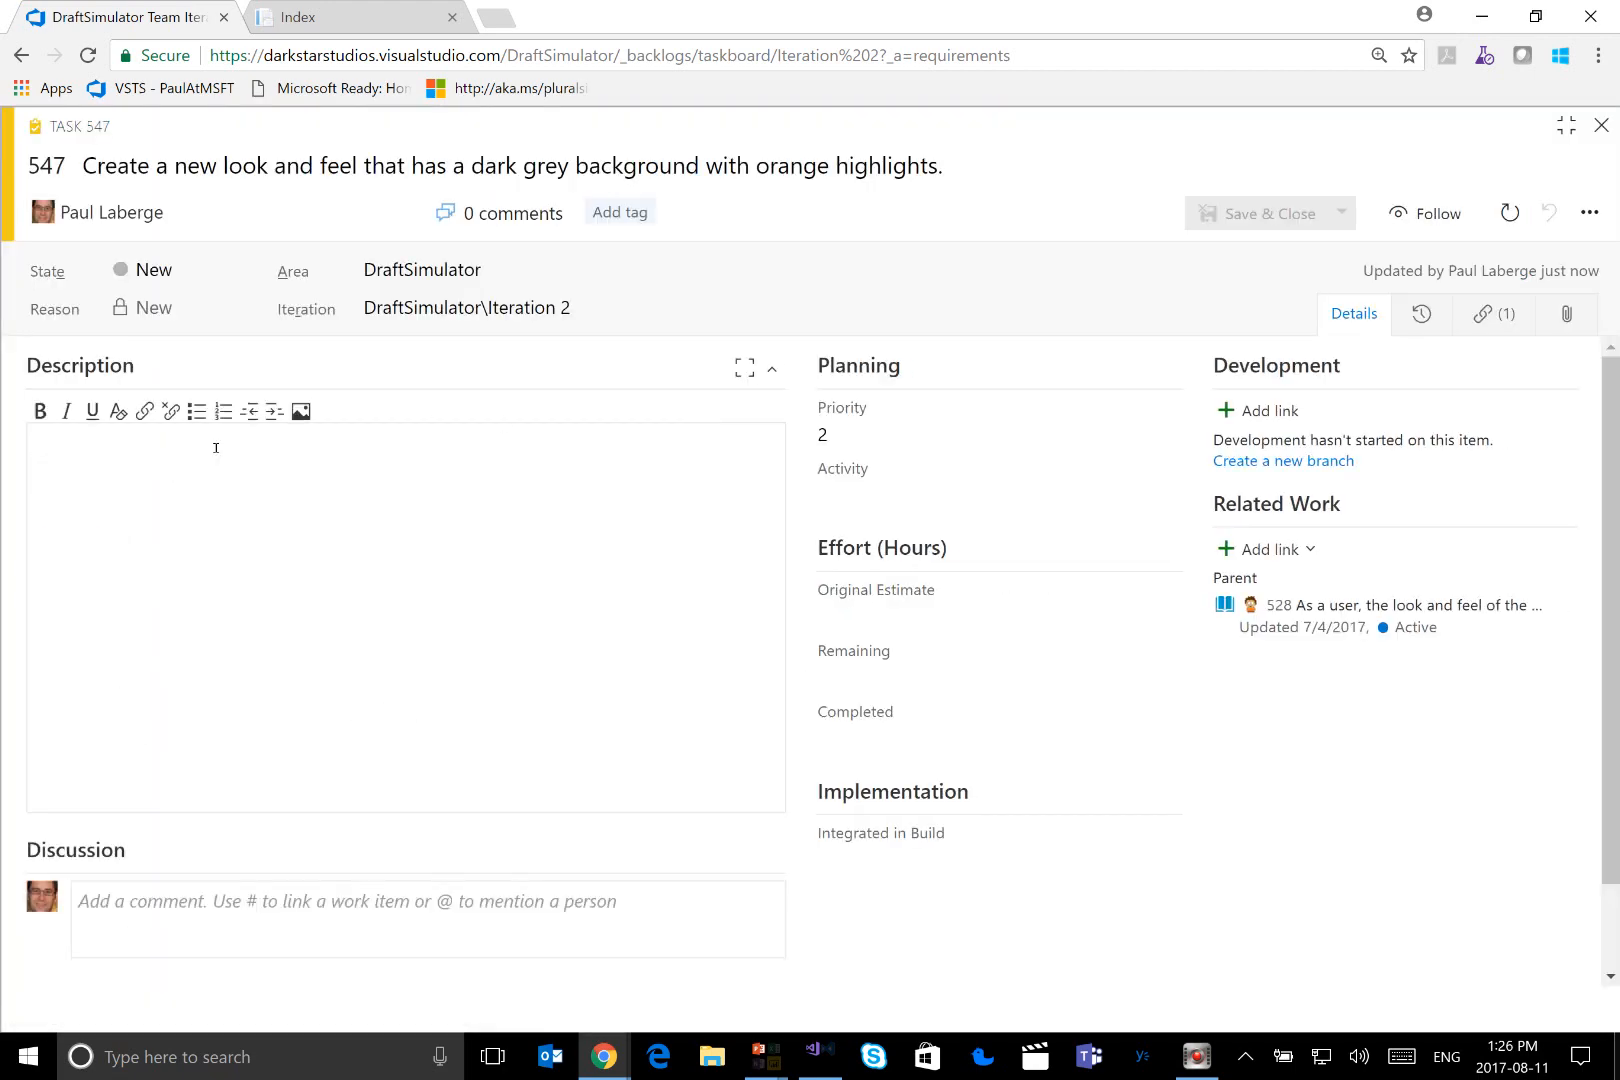
type("Description ")
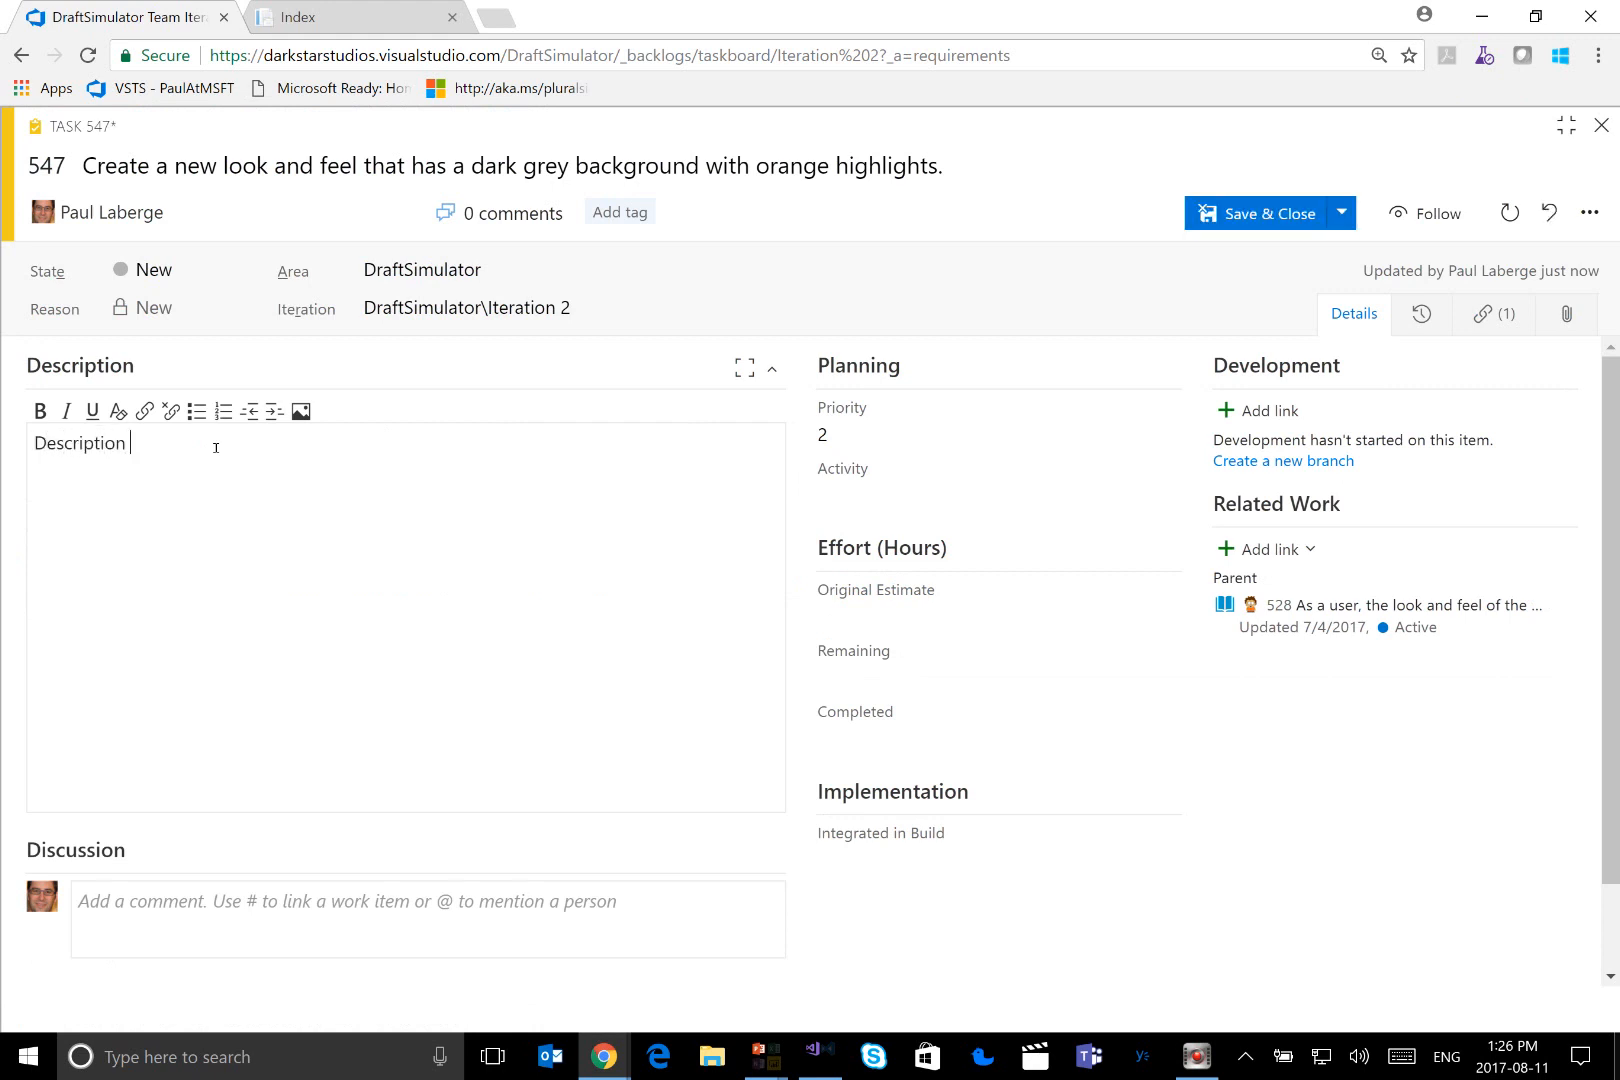
type("goes here.")
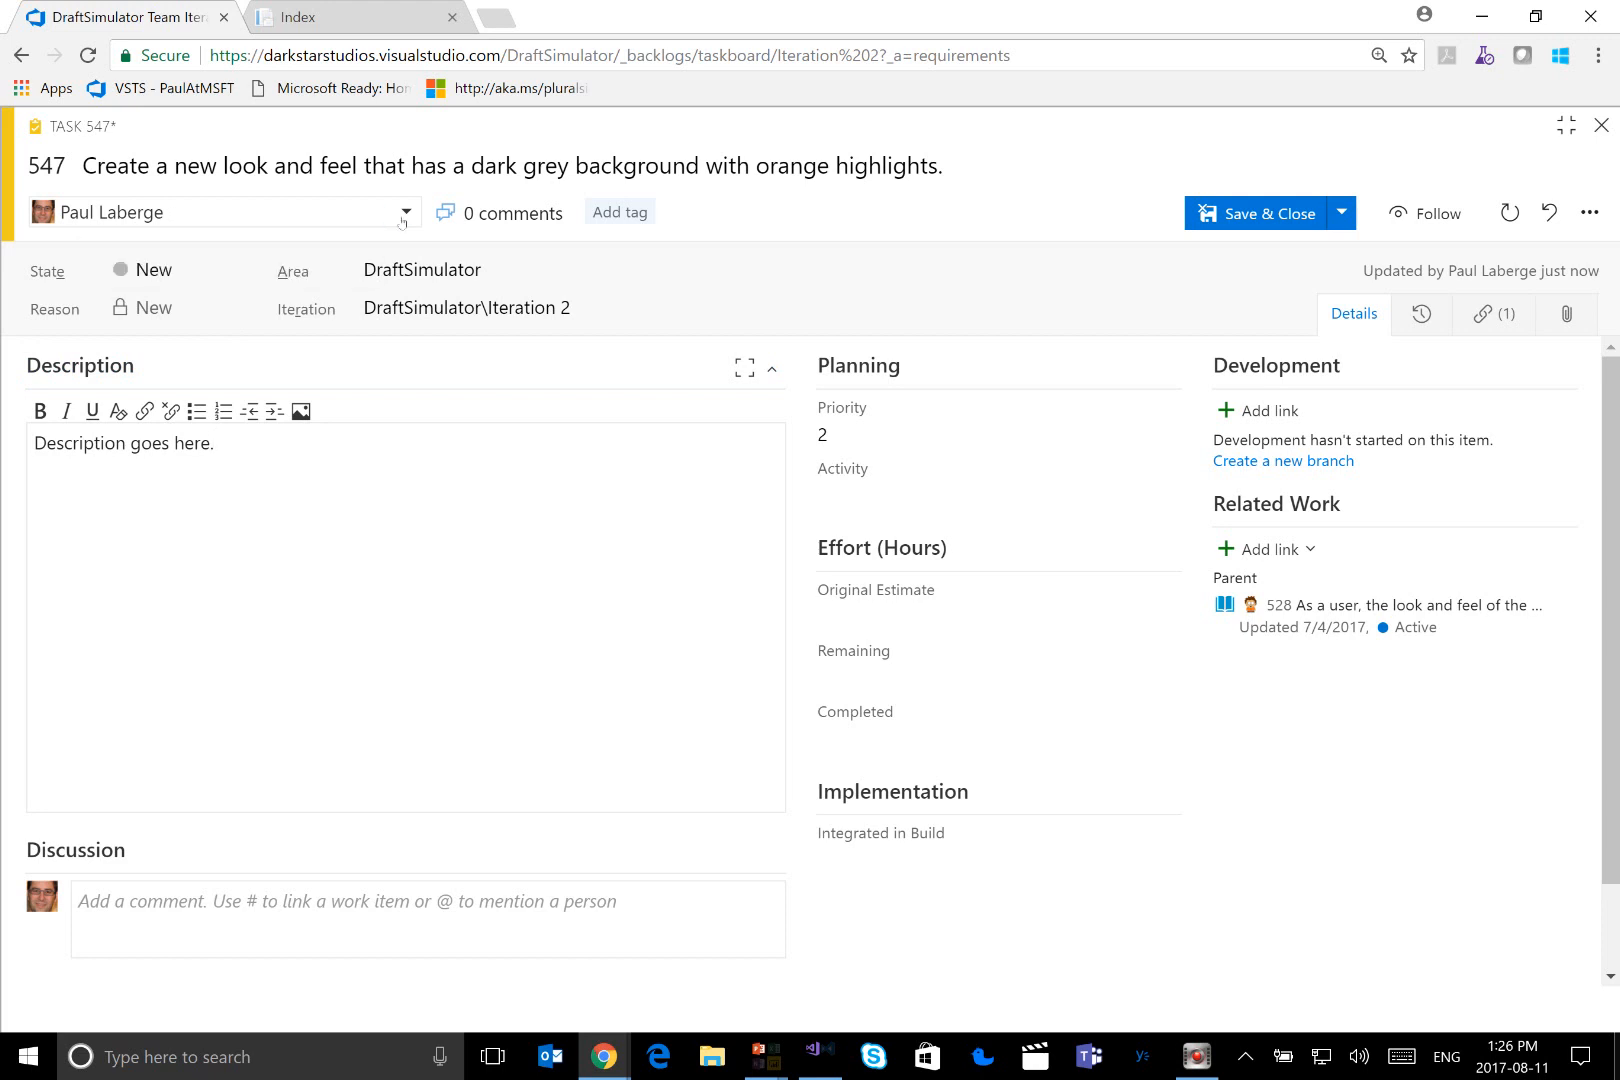
Review the people the task can be assigned to and its related parent user story
left_click(312, 218)
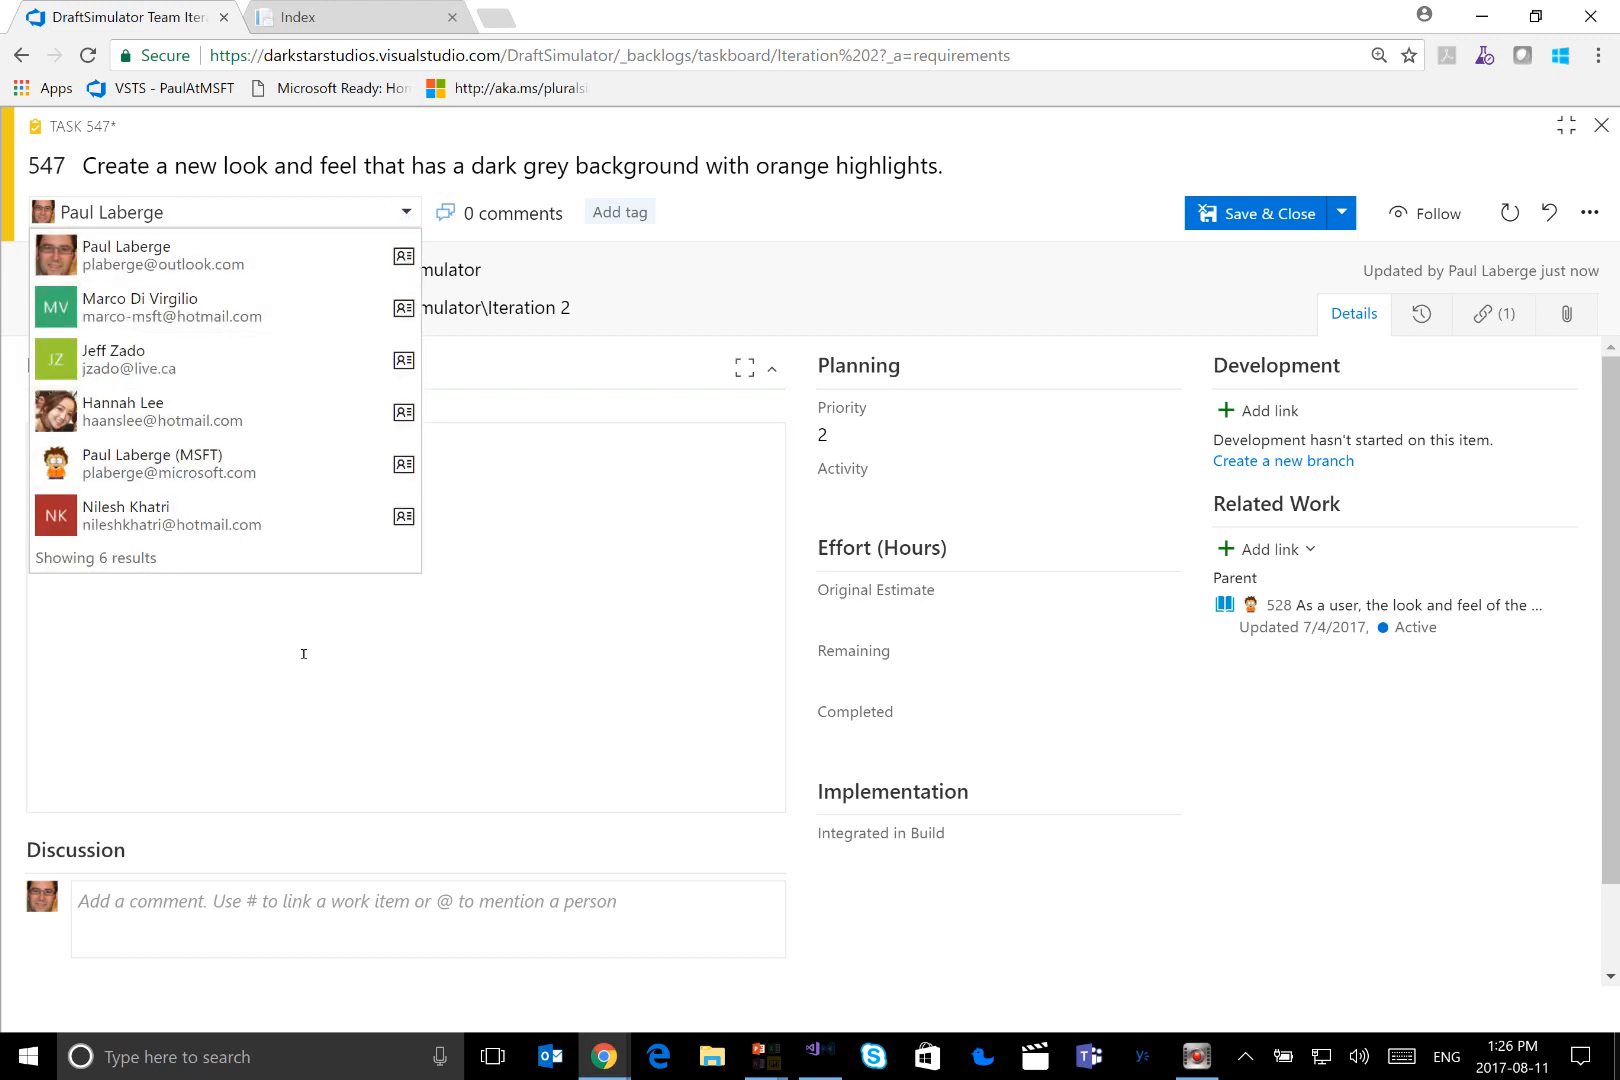
left_click(651, 416)
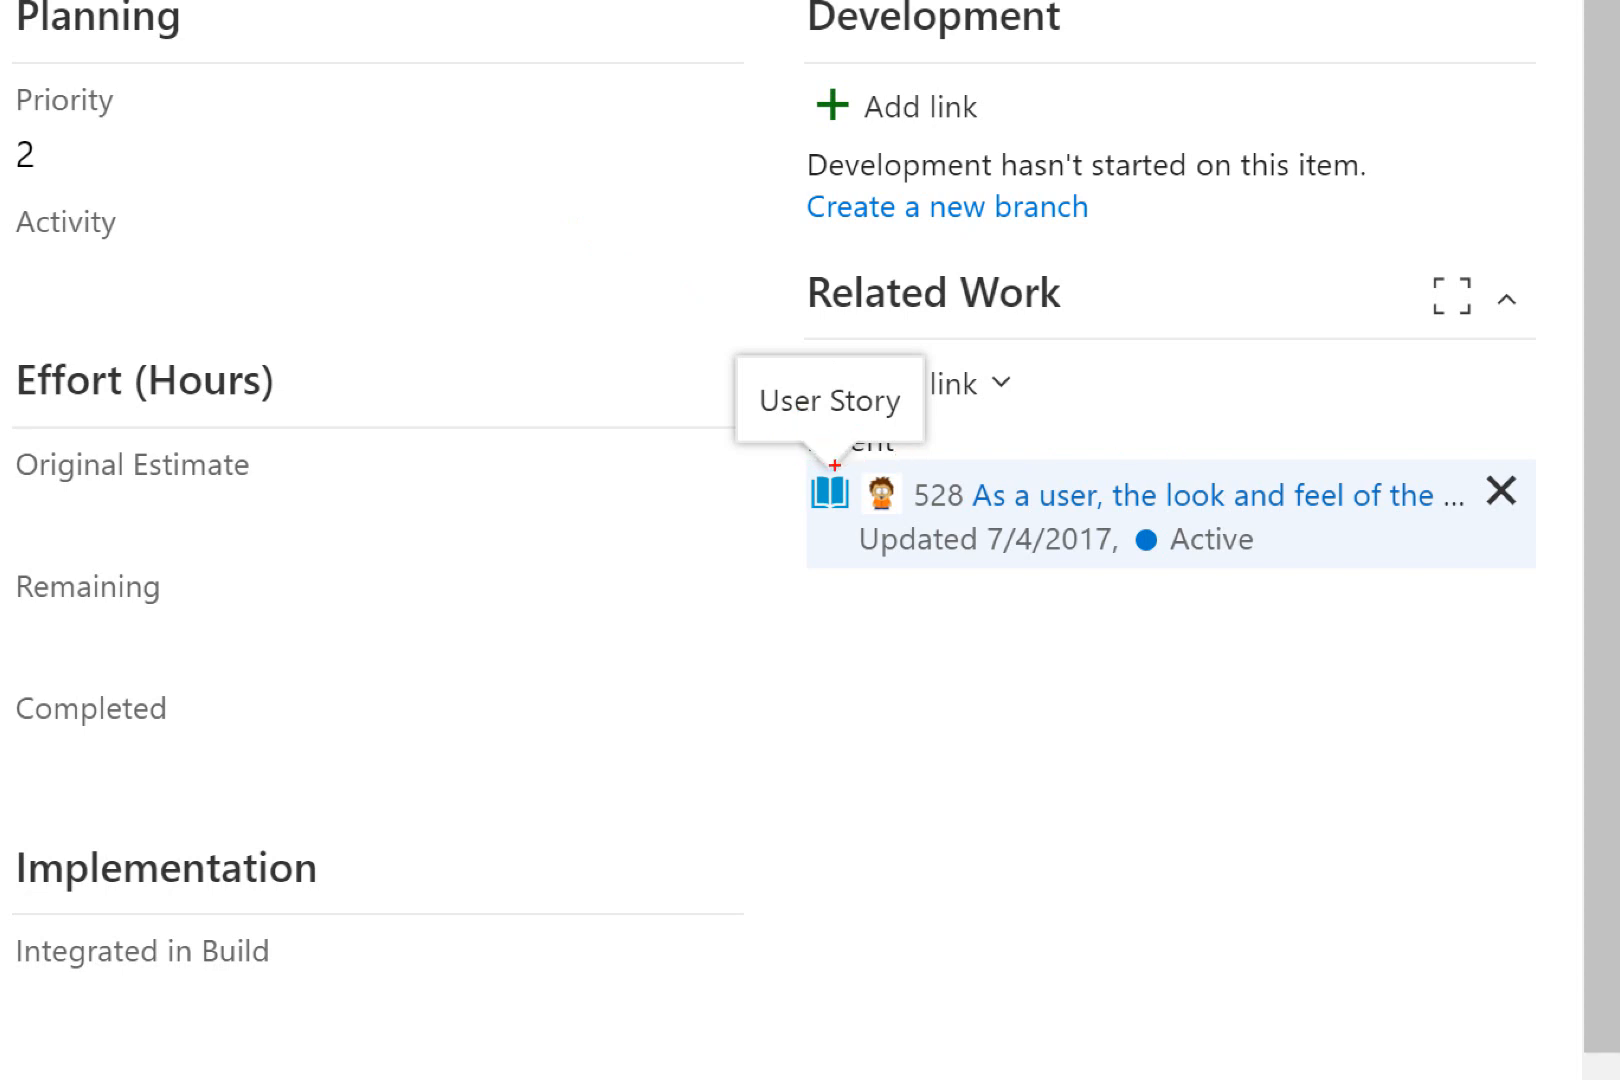
mouse_move(792, 465)
left_mouse_down()
mouse_move(900, 467)
mouse_move(900, 453)
left_mouse_up()
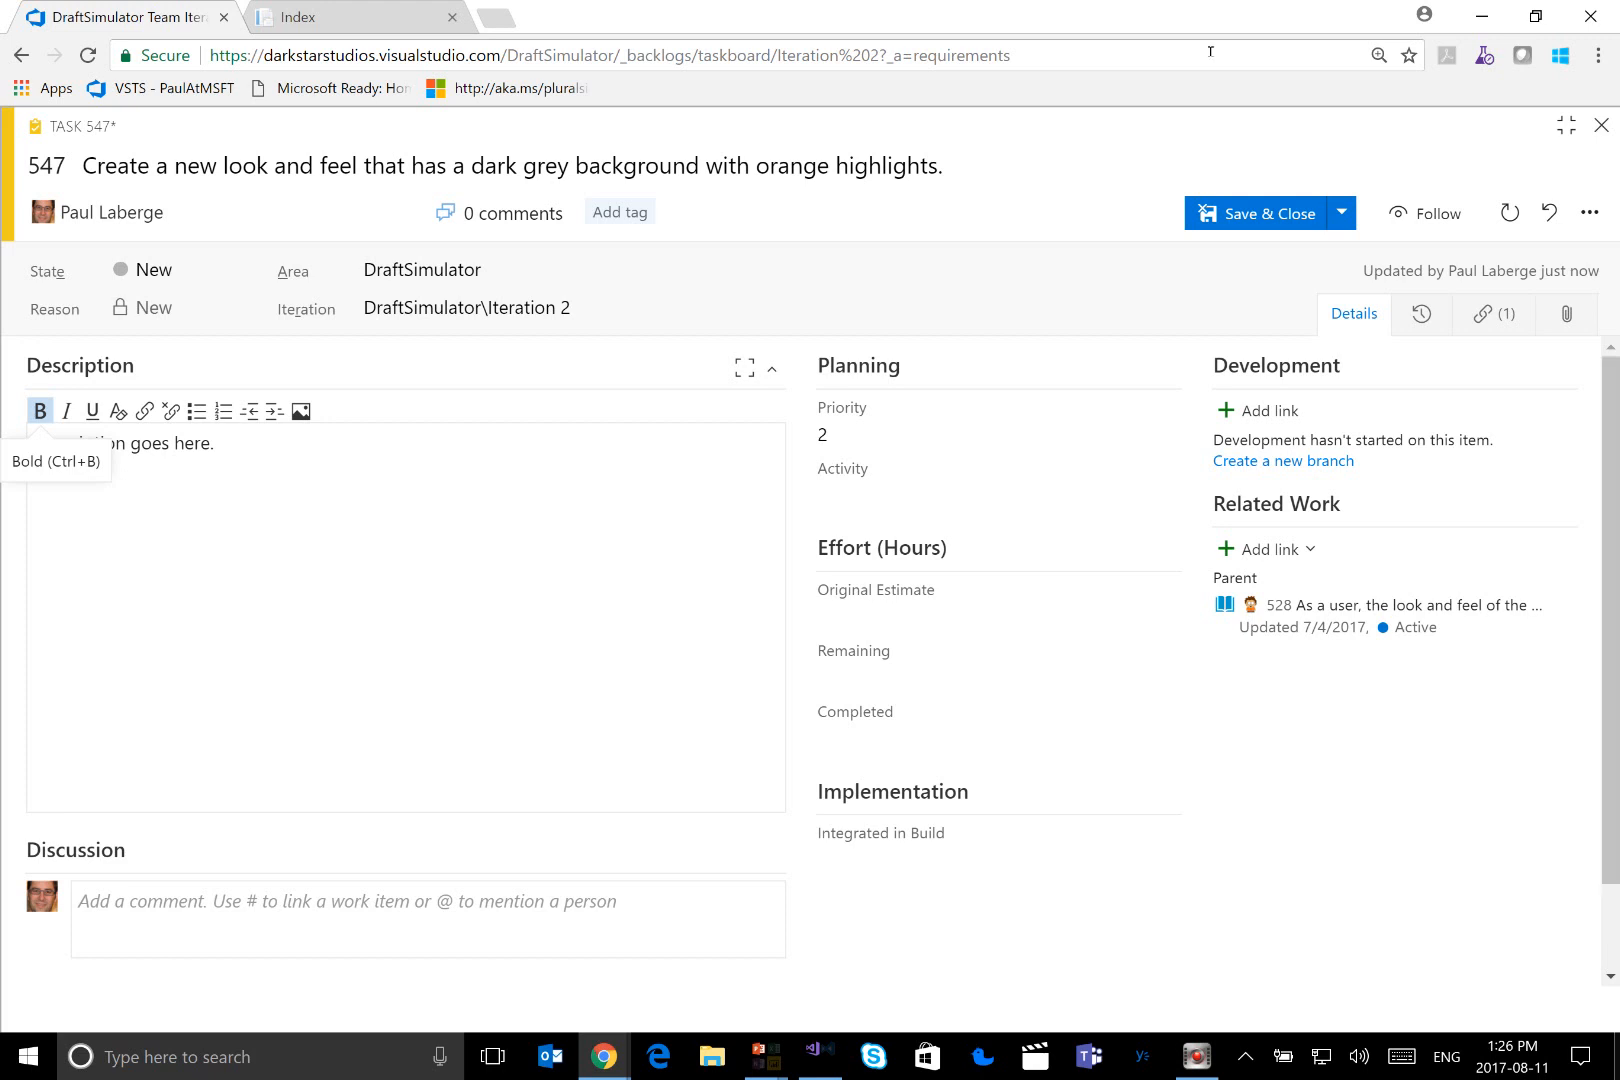
Visualize the task's work item links, expand parent user story 528 to reveal its own parent, and close the visualization
left_click(1589, 214)
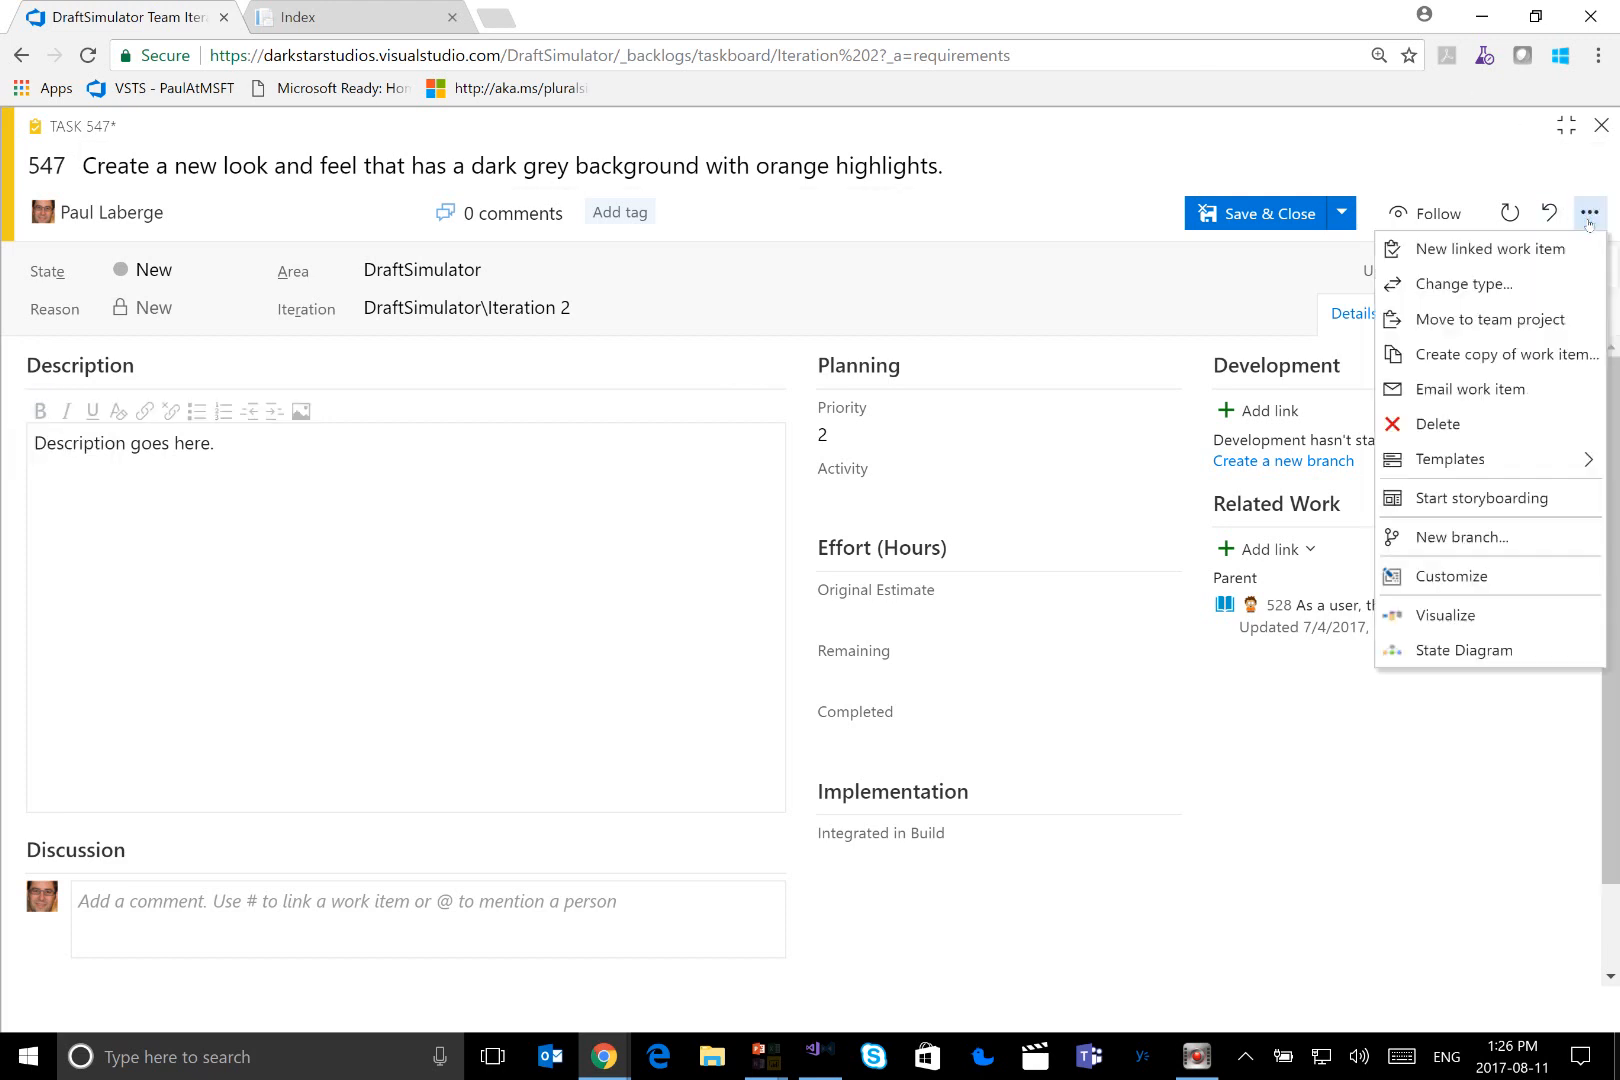
left_click(1477, 619)
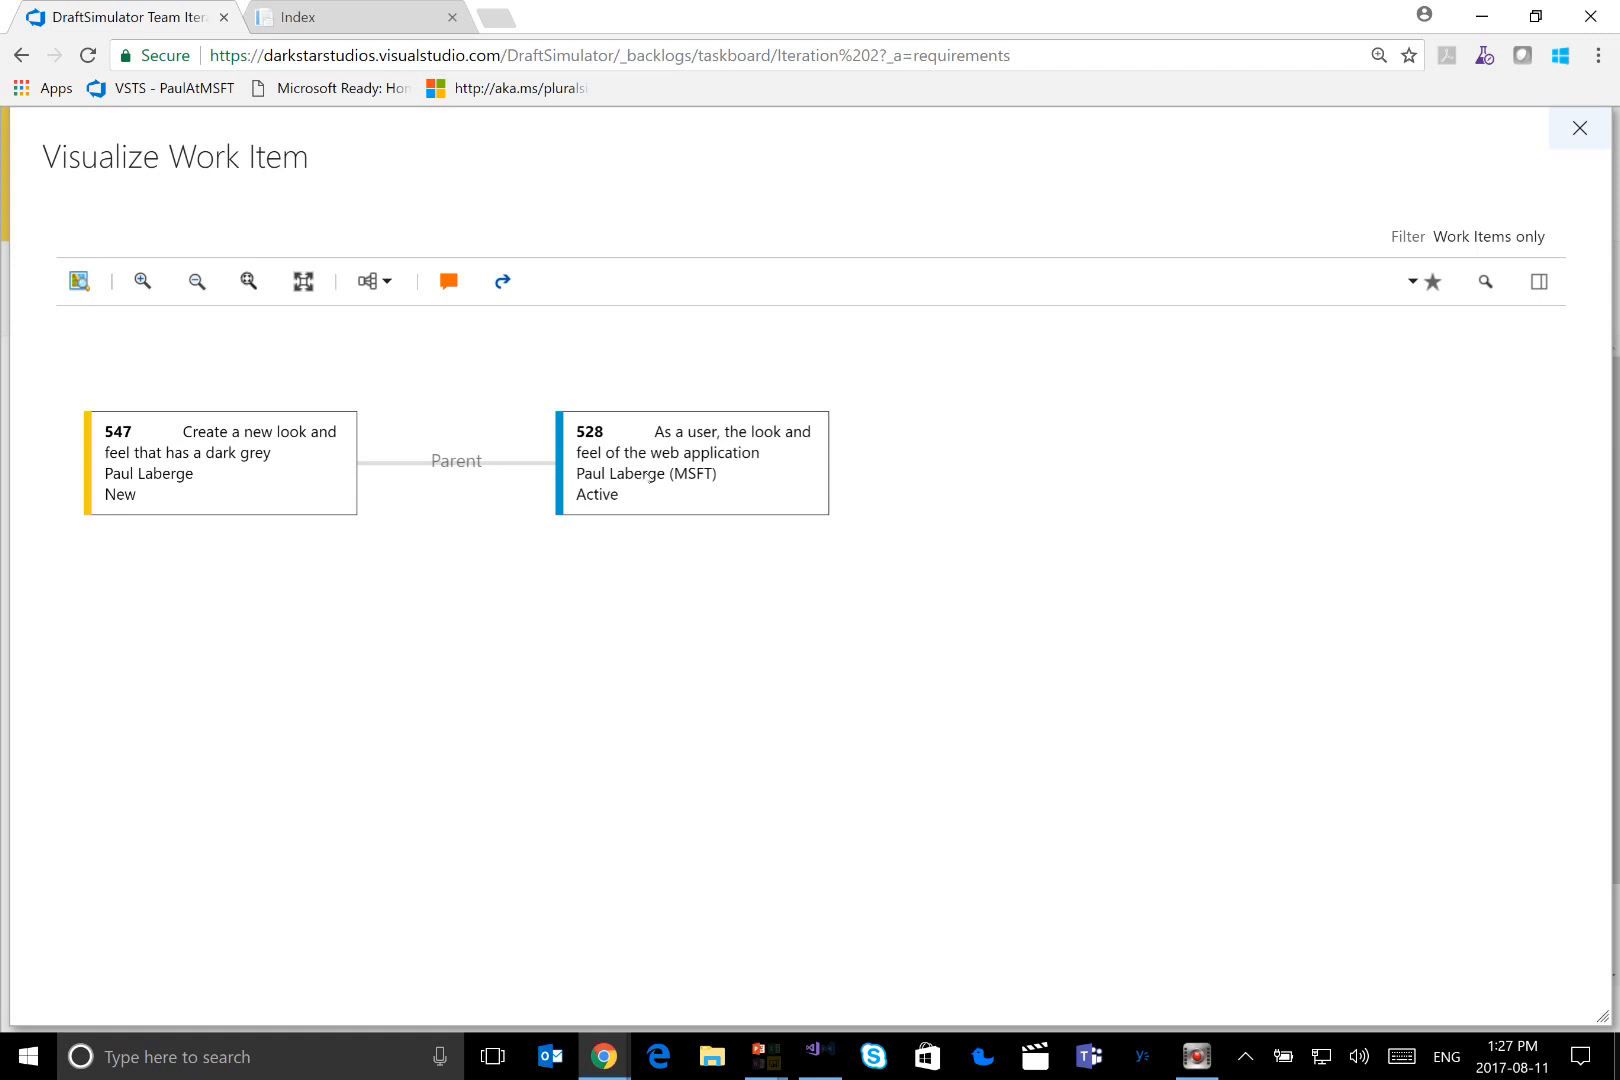
left_click(646, 477)
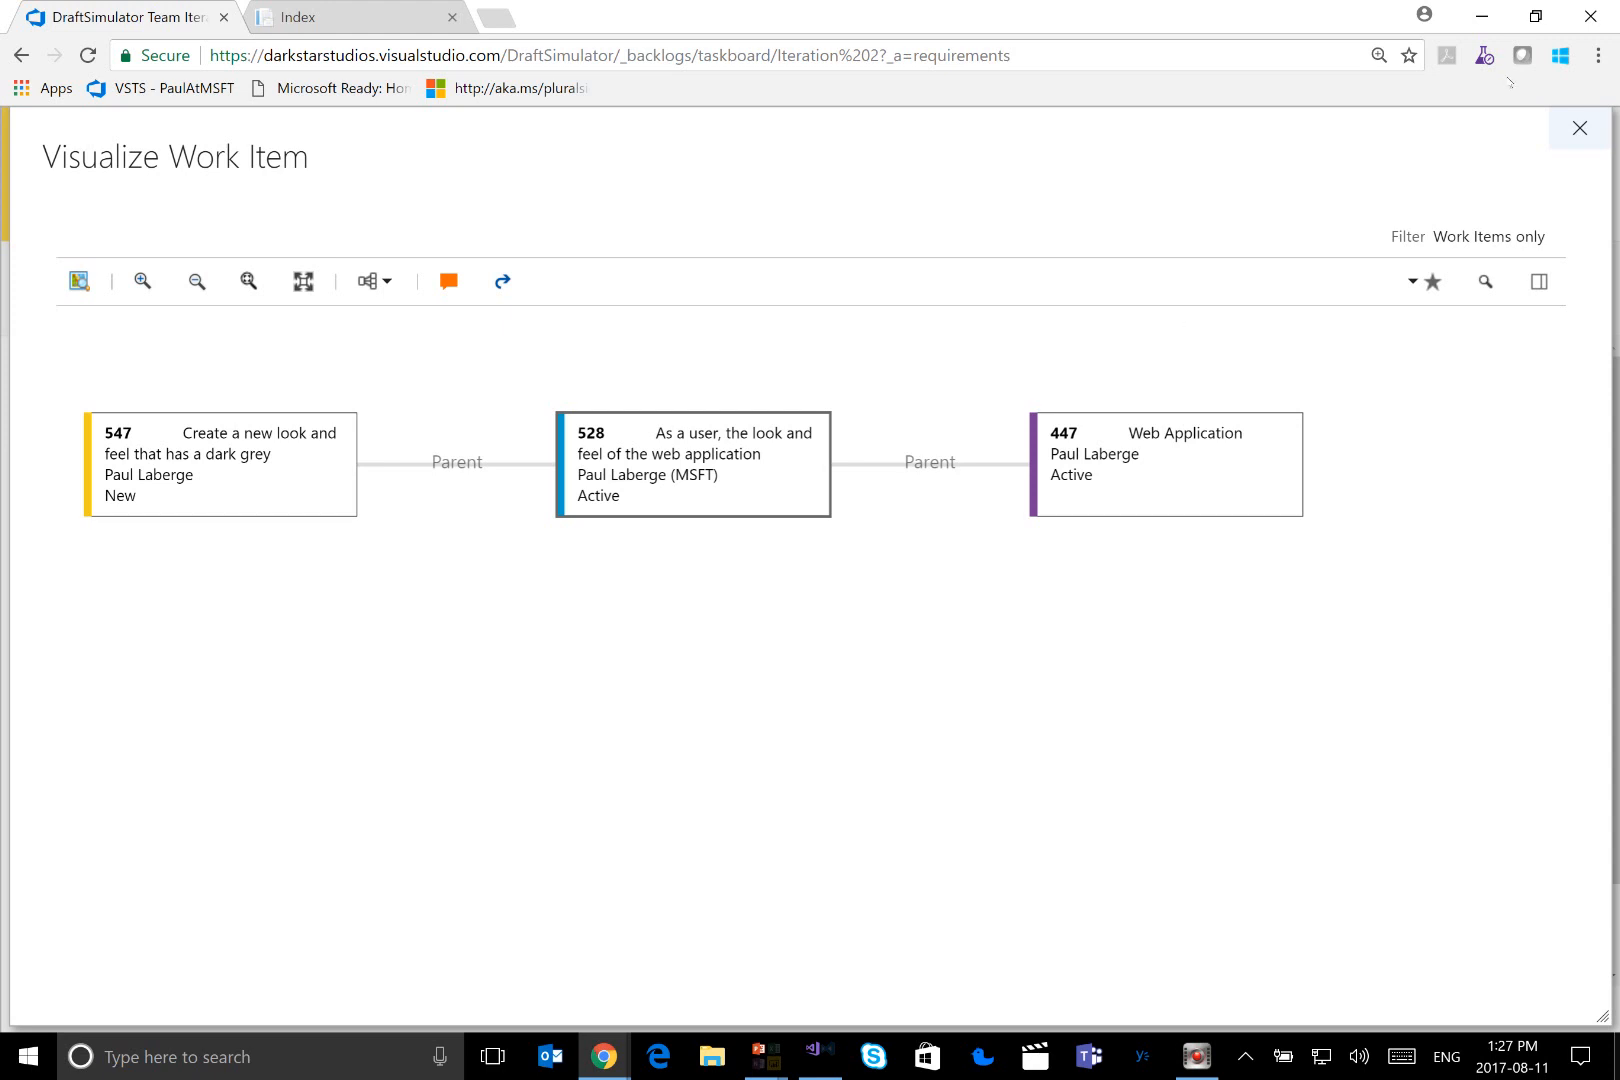
left_click(1580, 130)
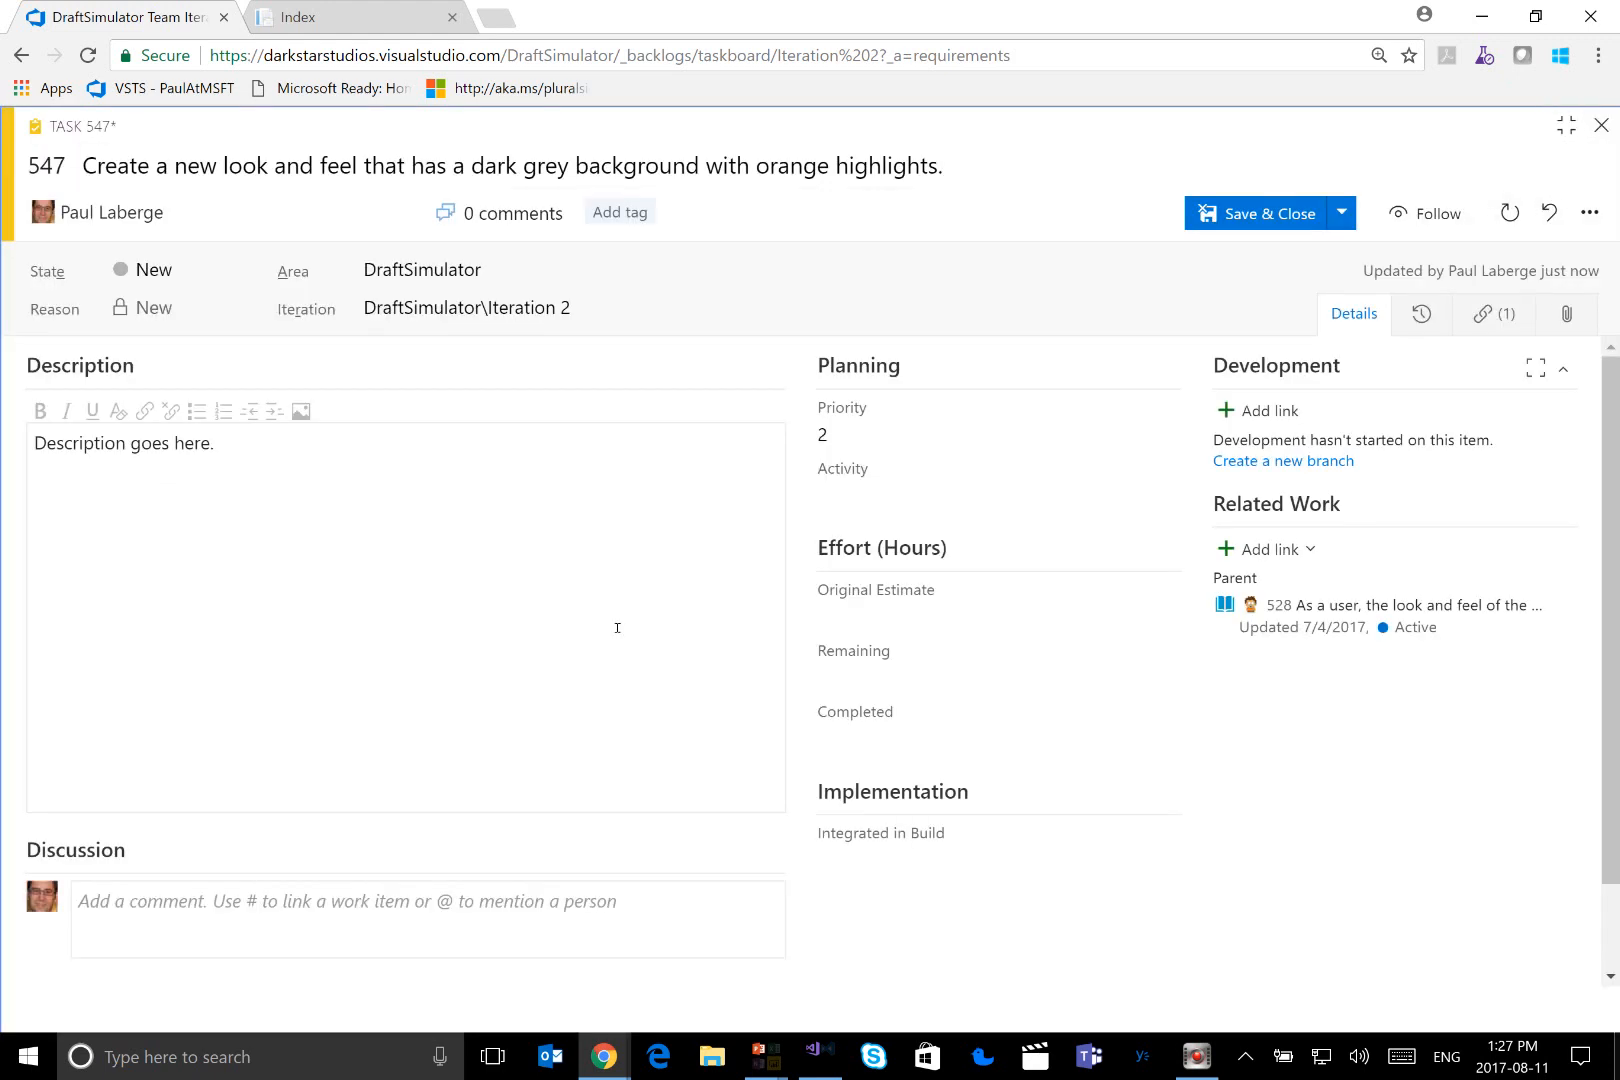
Start a discussion comment on task 547 reading "Hey," followed by a mention of a teammate and "did you review this"
scroll(448, 658, "down", 1)
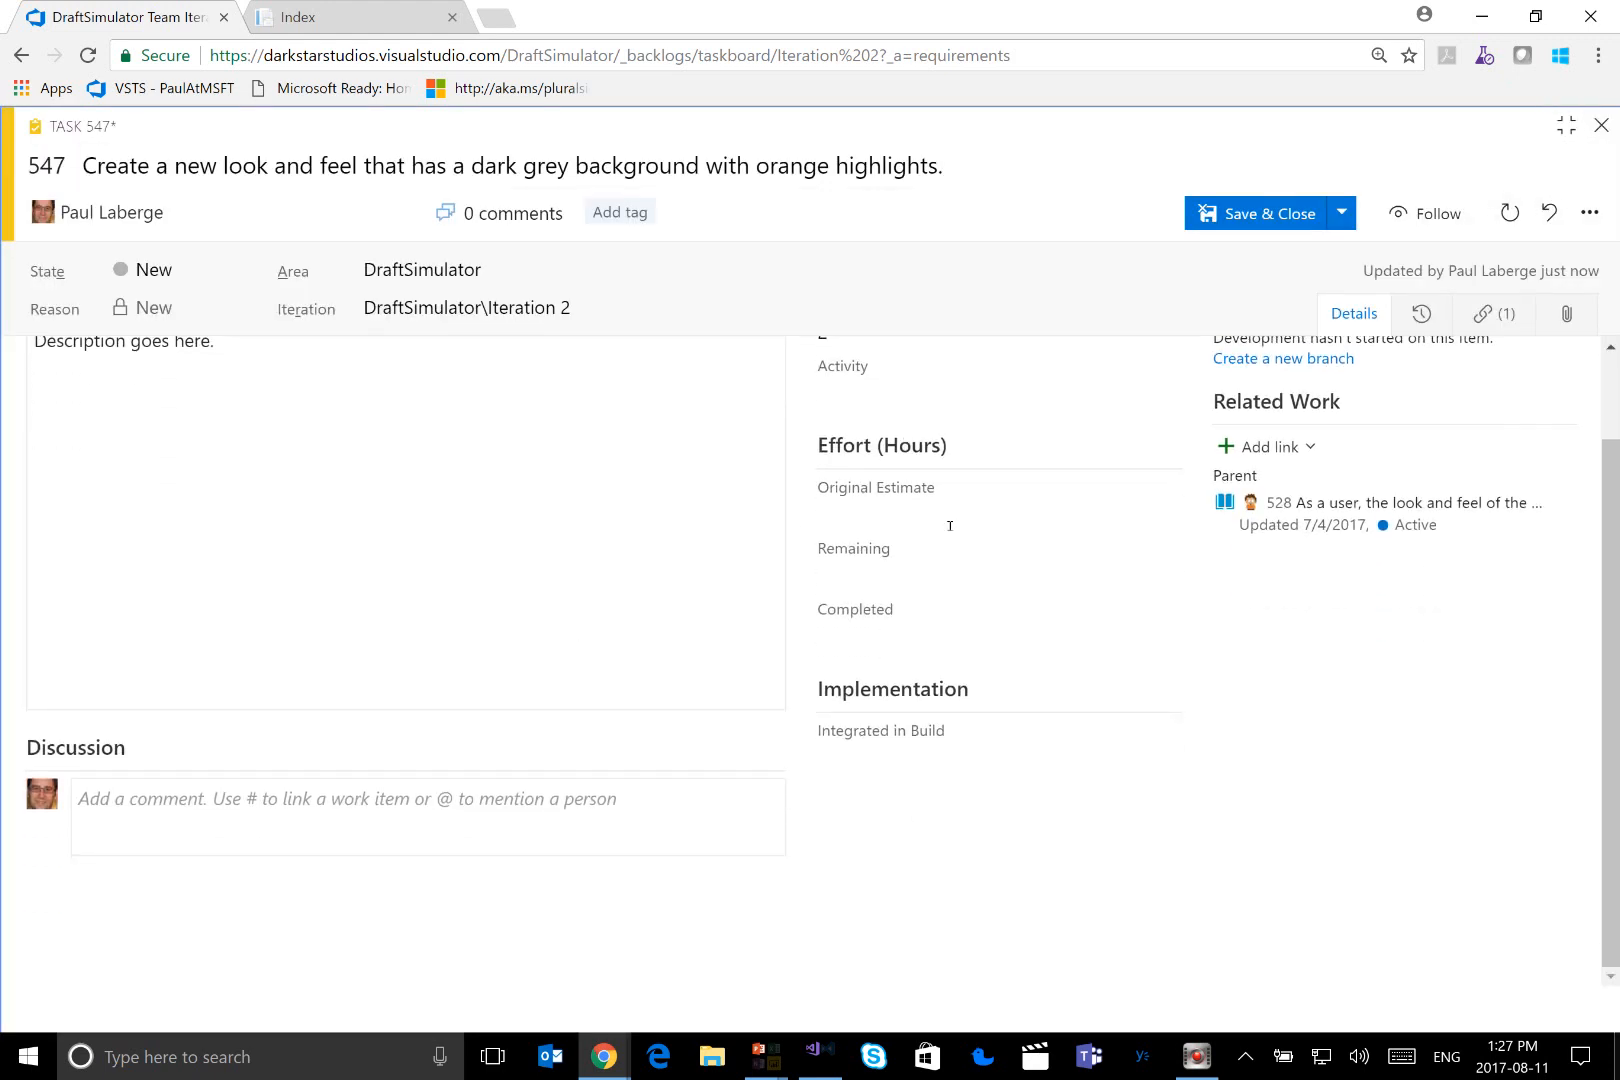
left_click(370, 812)
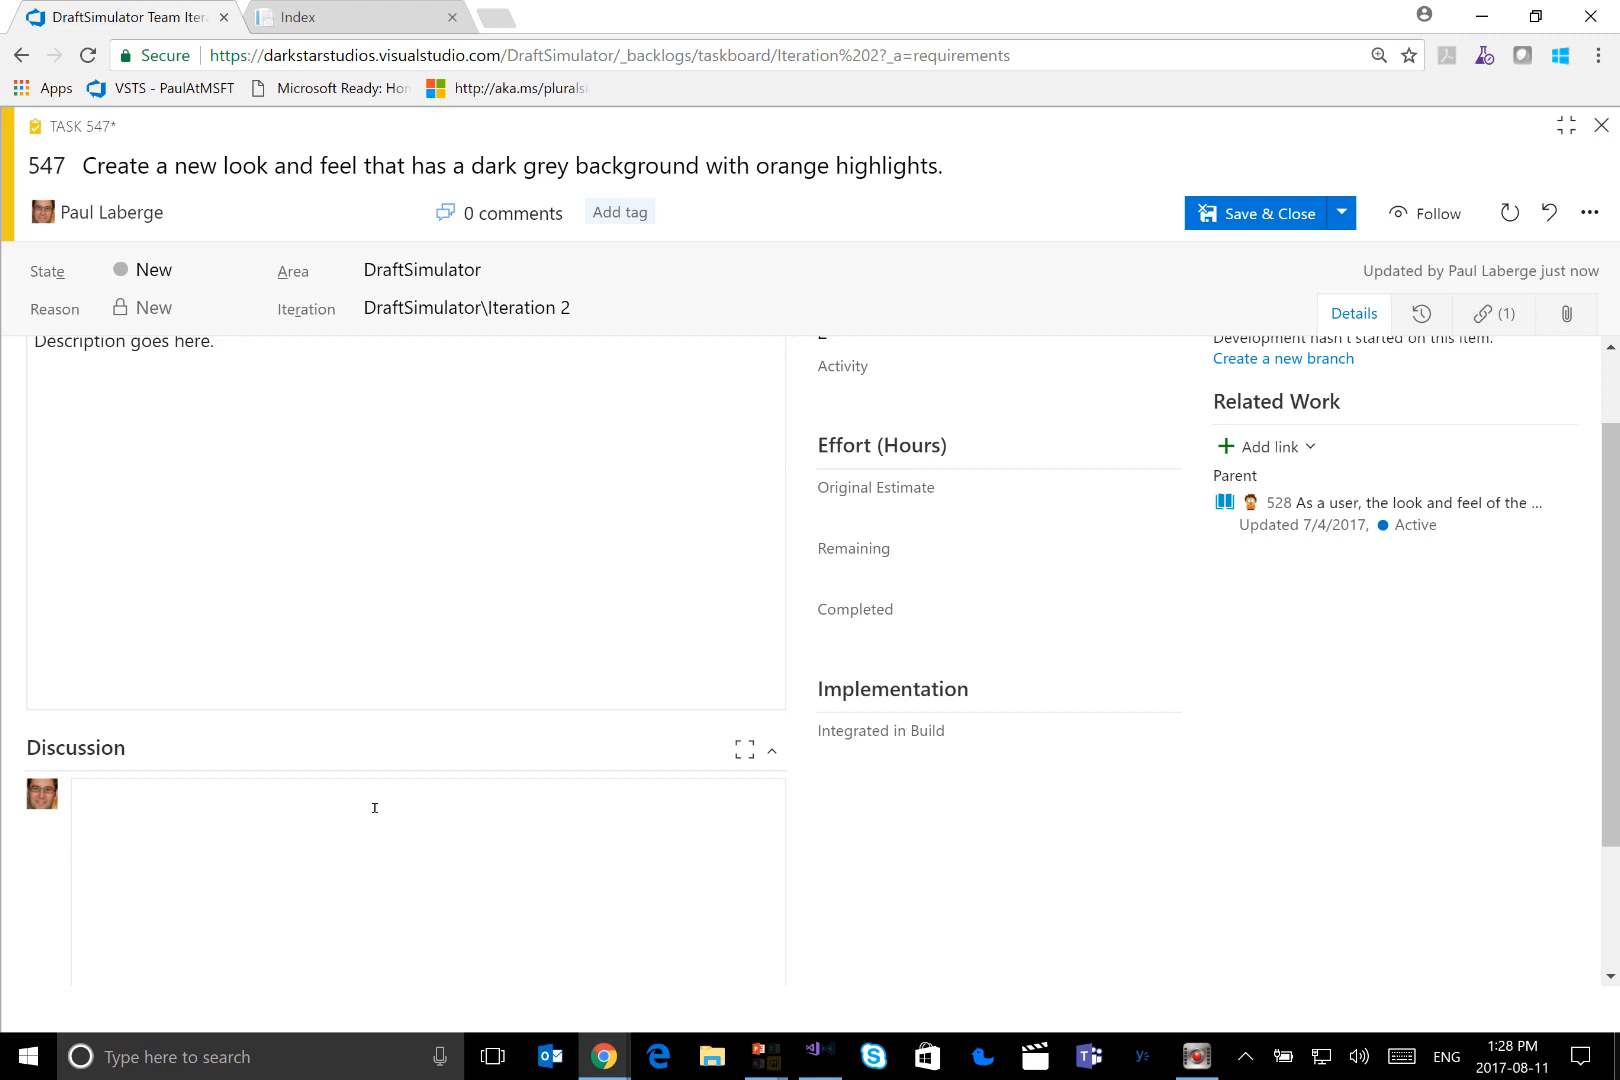
type("Hey, @")
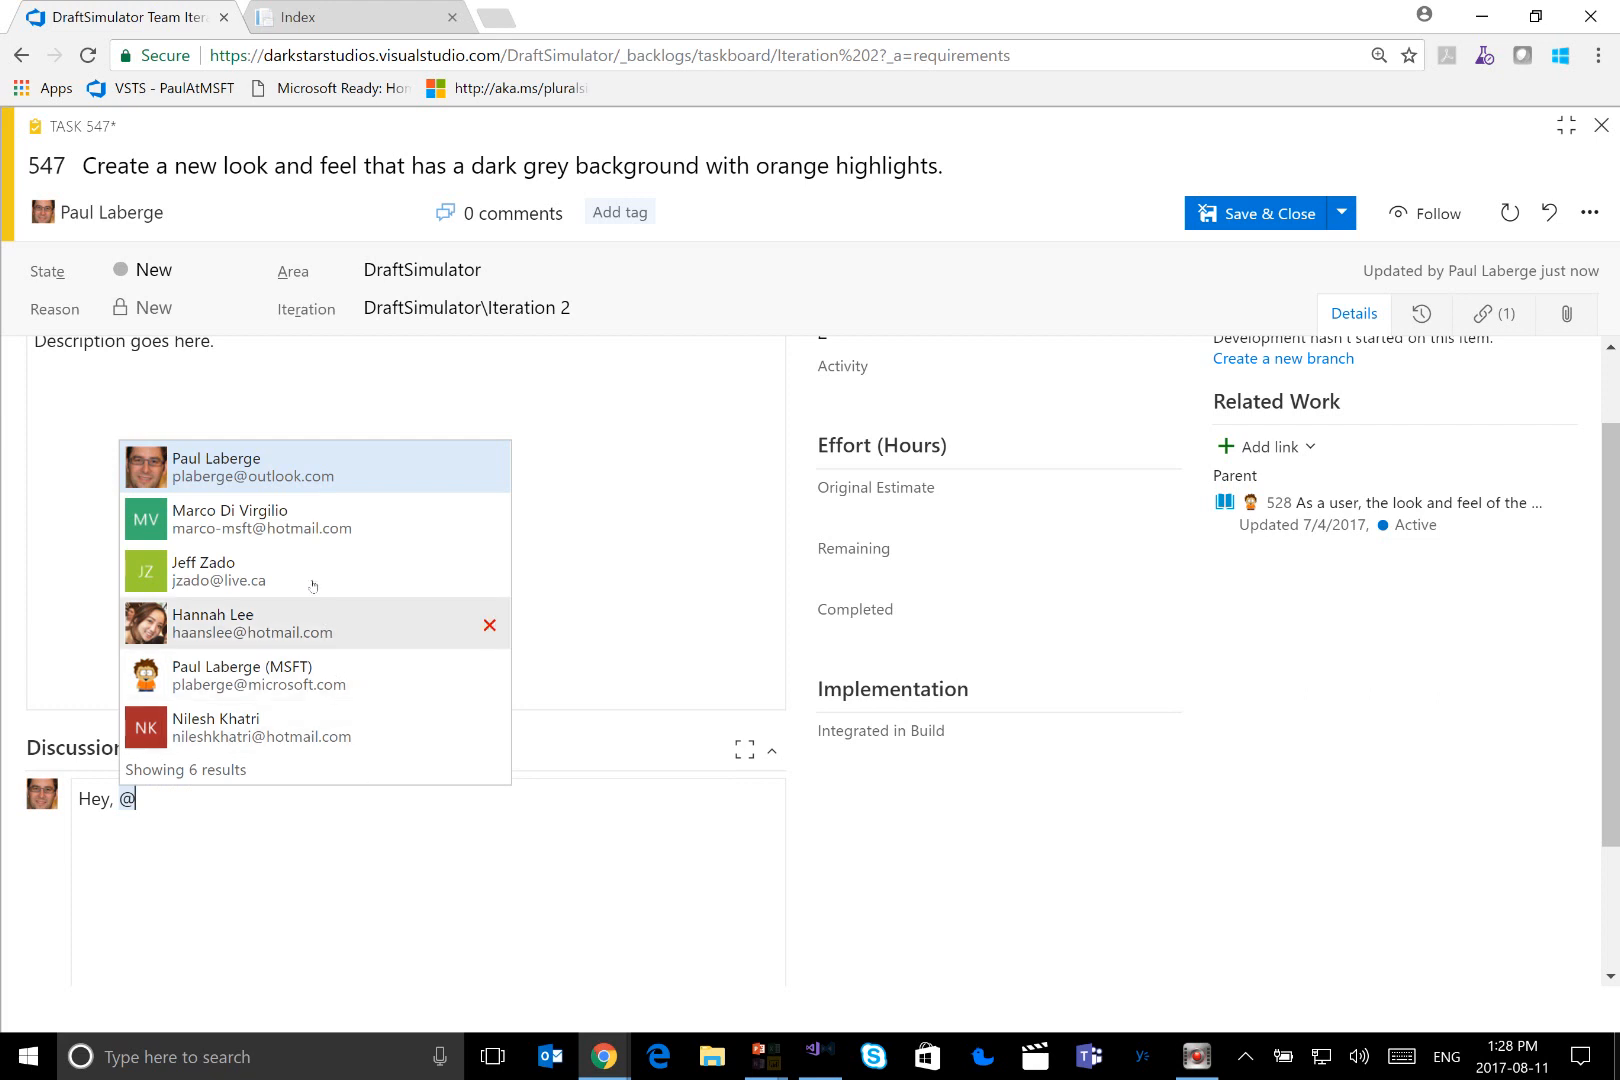
left_click(300, 535)
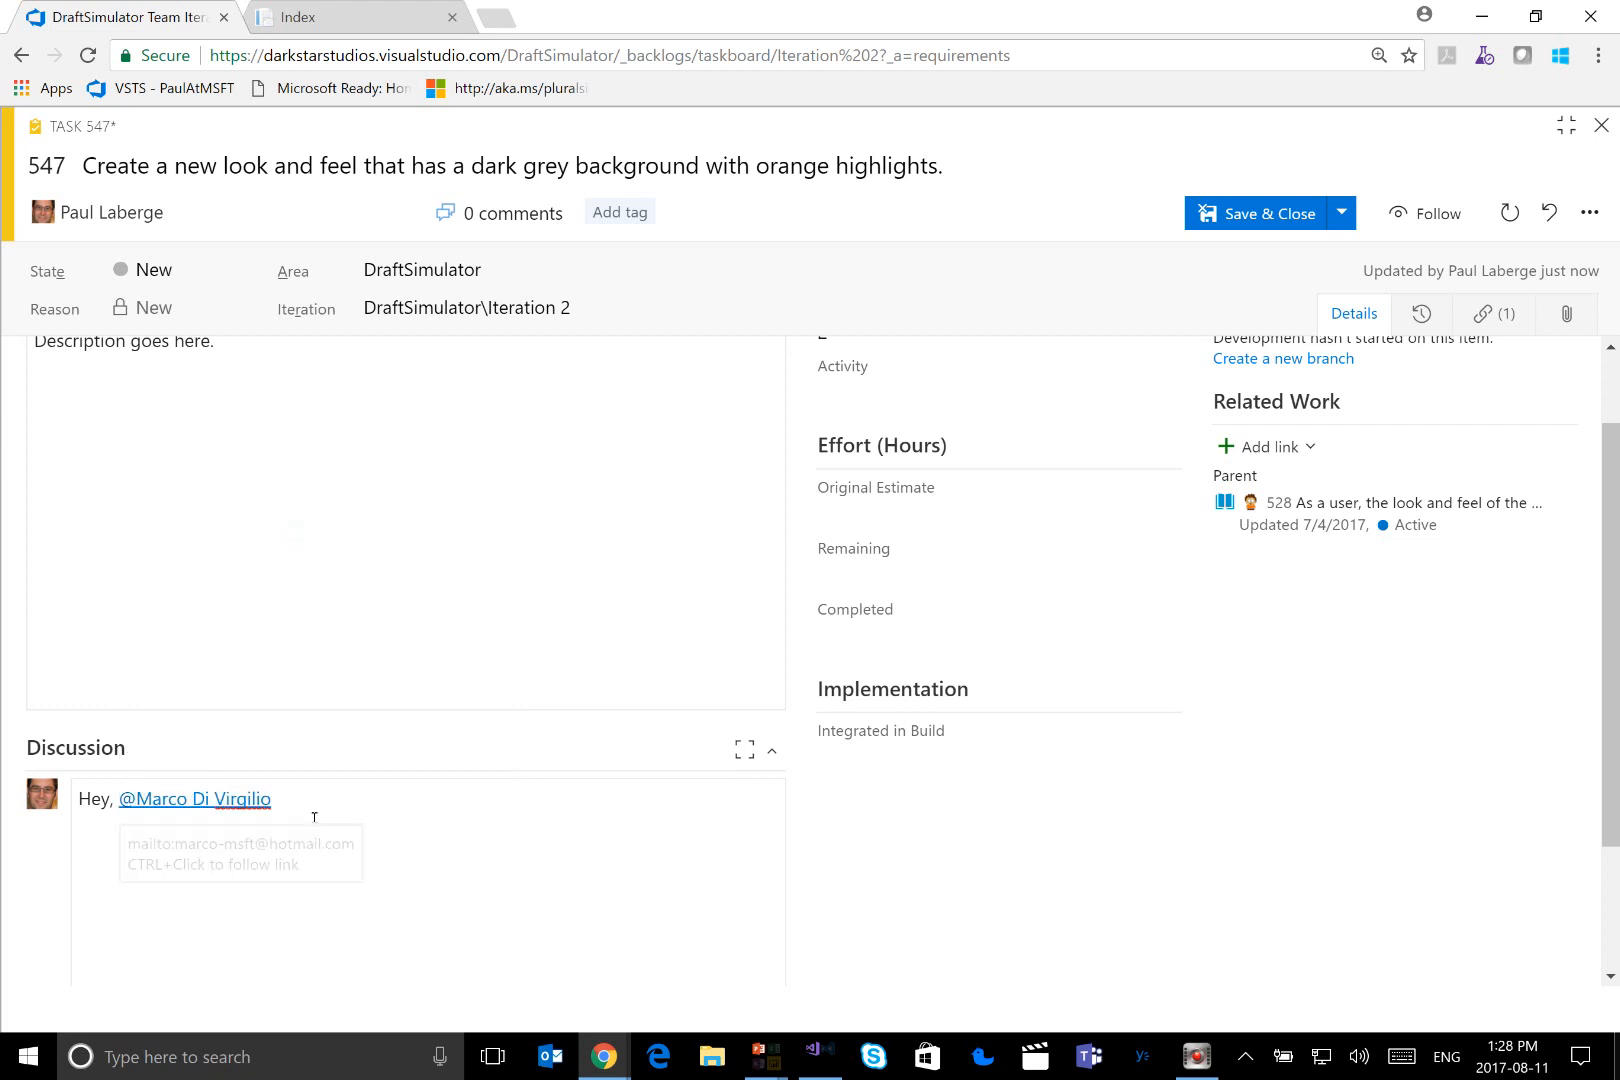
type("did you")
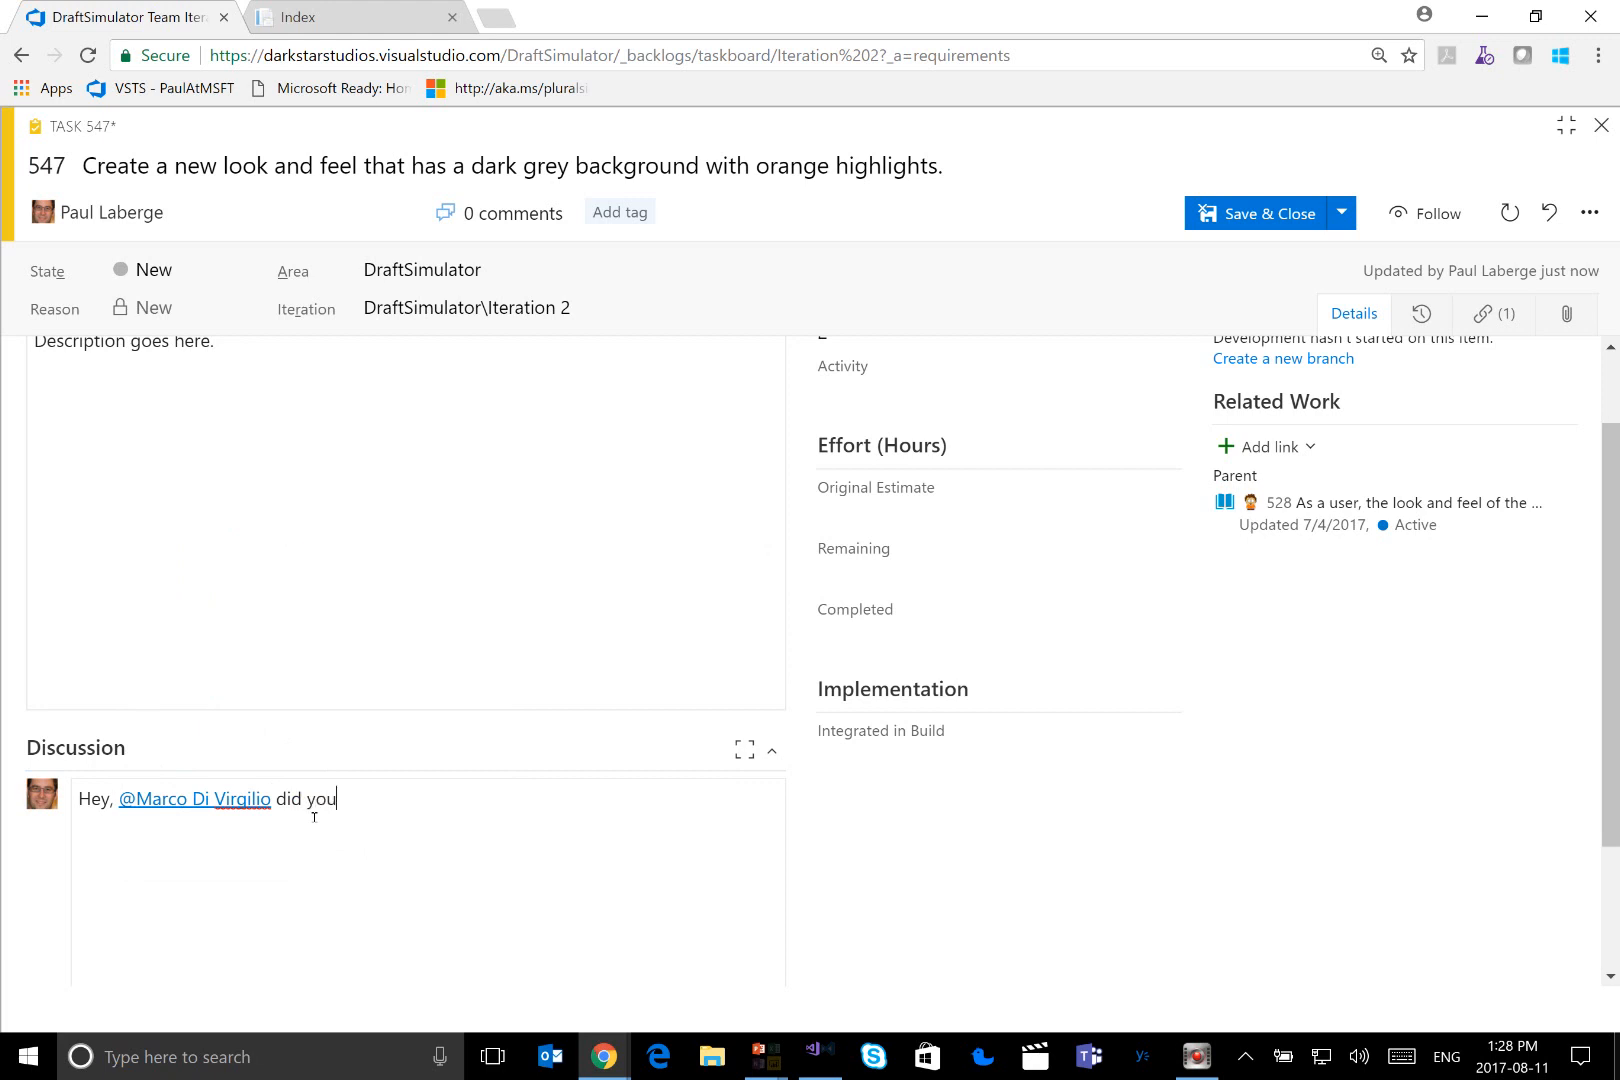
type(" review the")
key("BackSpace")
type("is")
key("BackSpace")
Finish the comment with "? Re:" and a link to User Story 463, and save the task without closing it
type("?  Re: #")
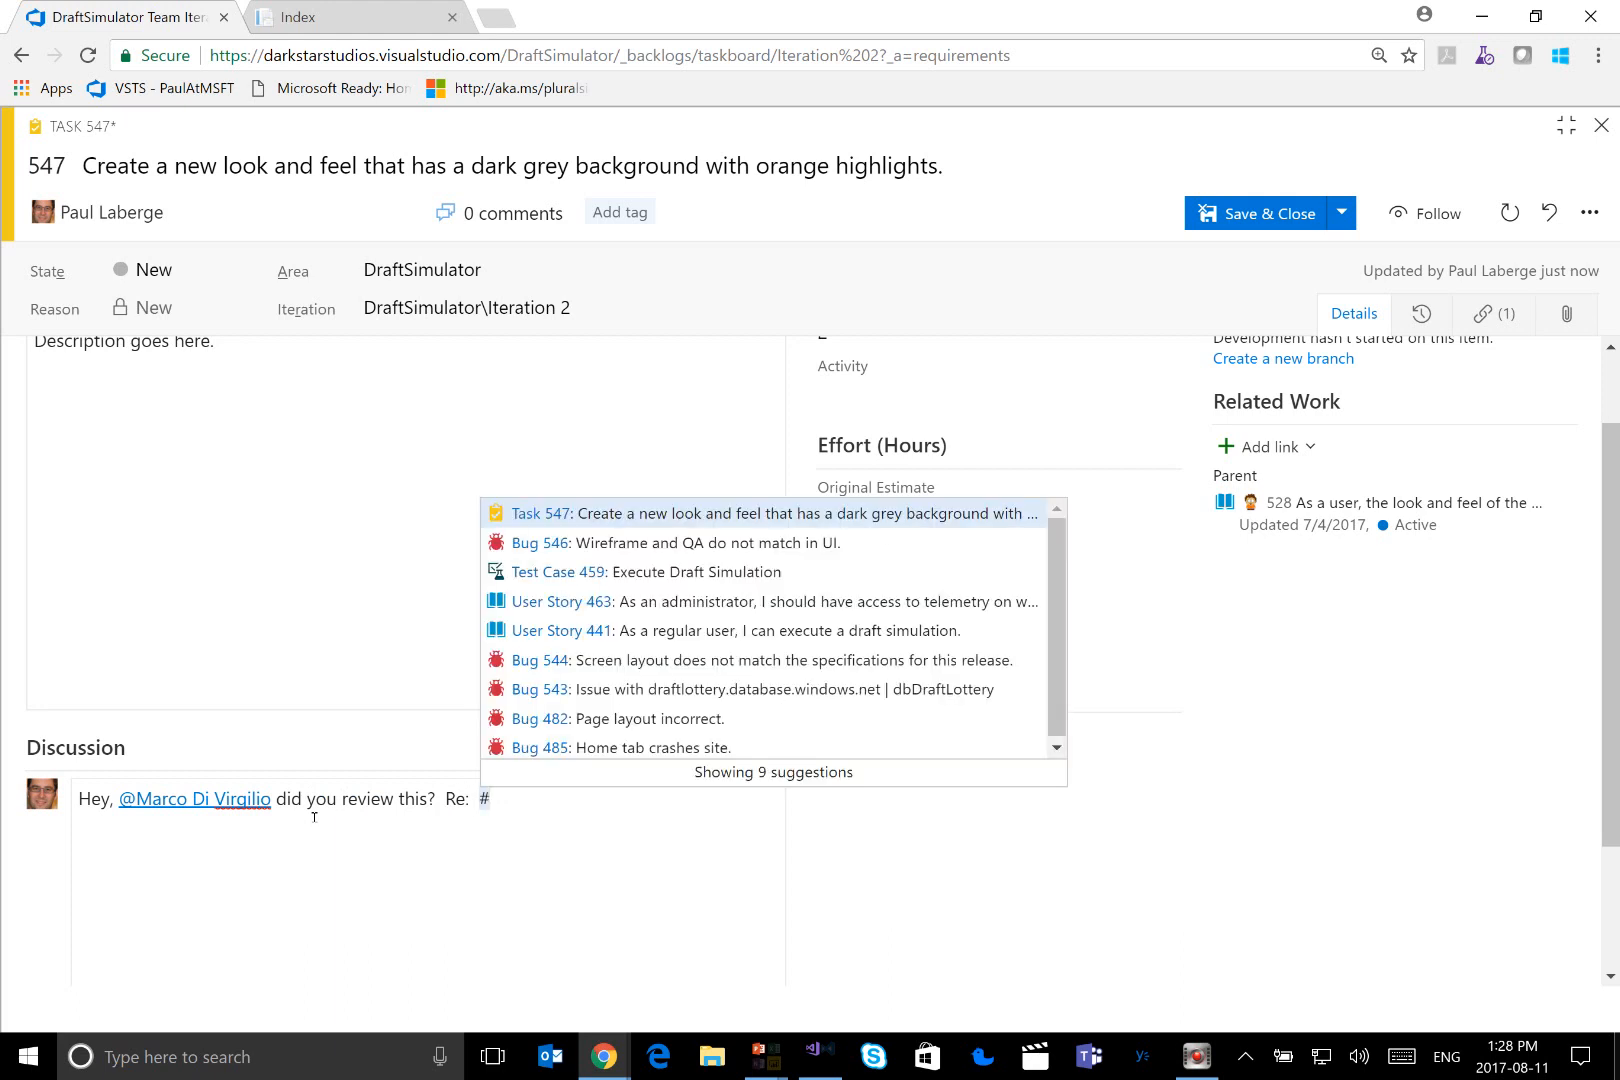
left_click(588, 603)
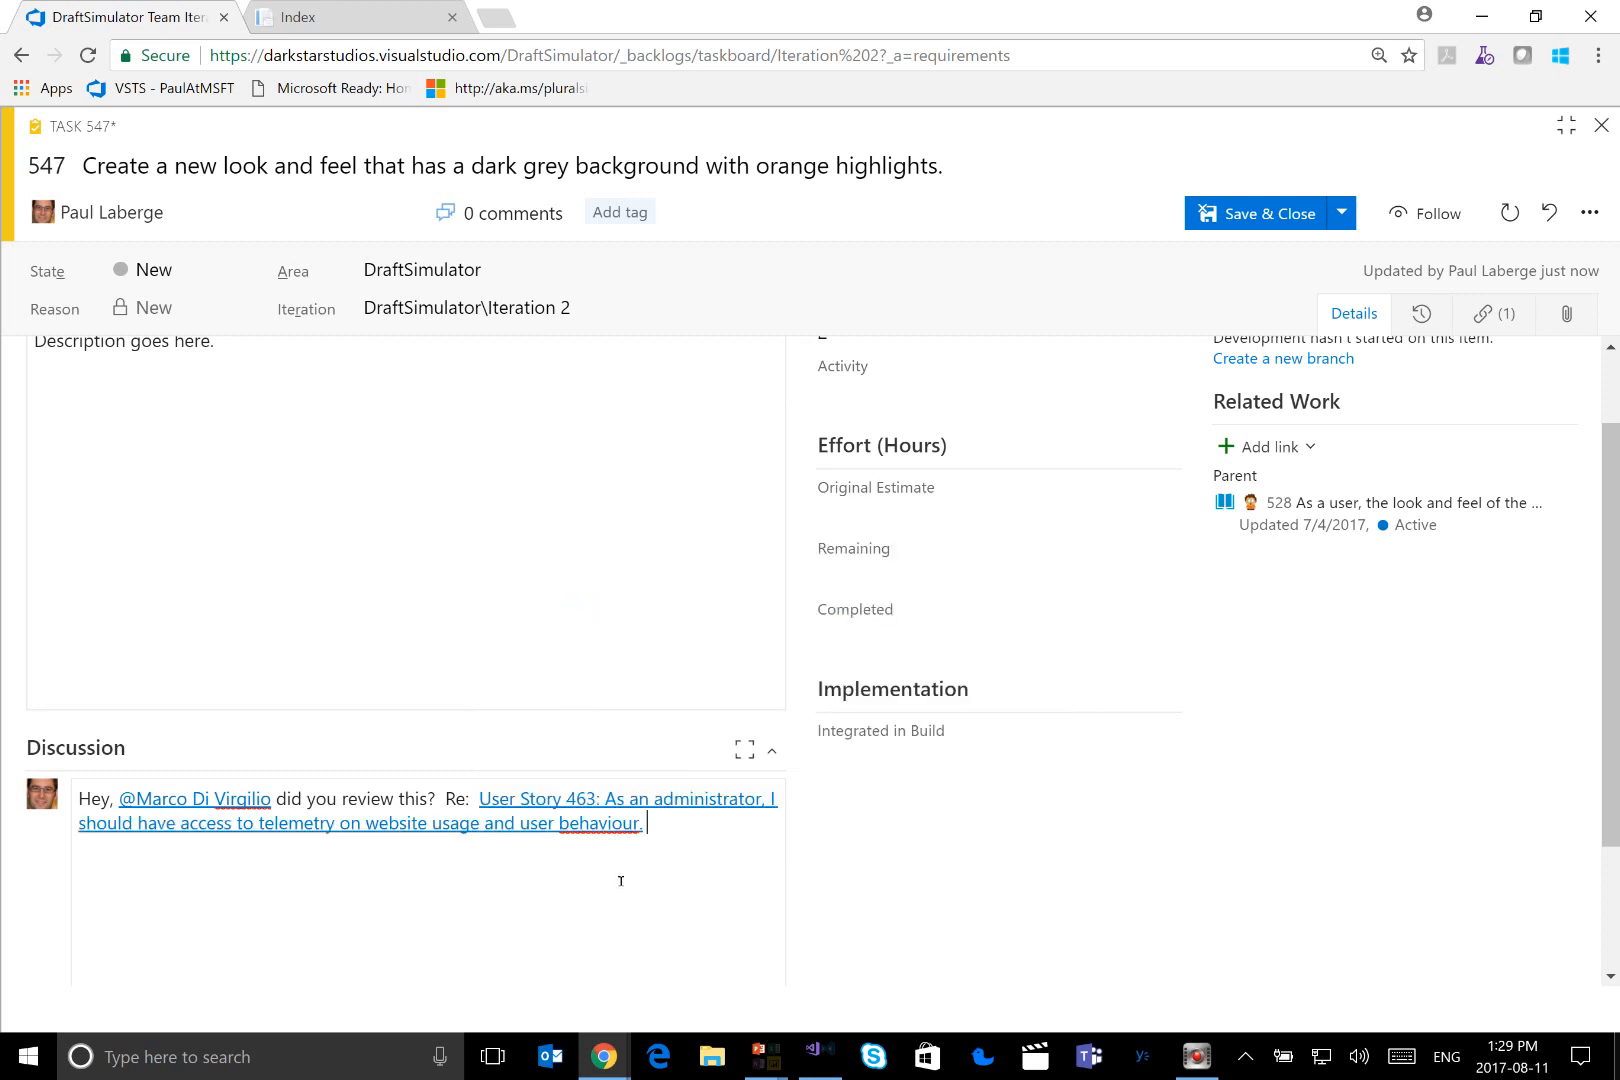
scroll(925, 883, "down", 1)
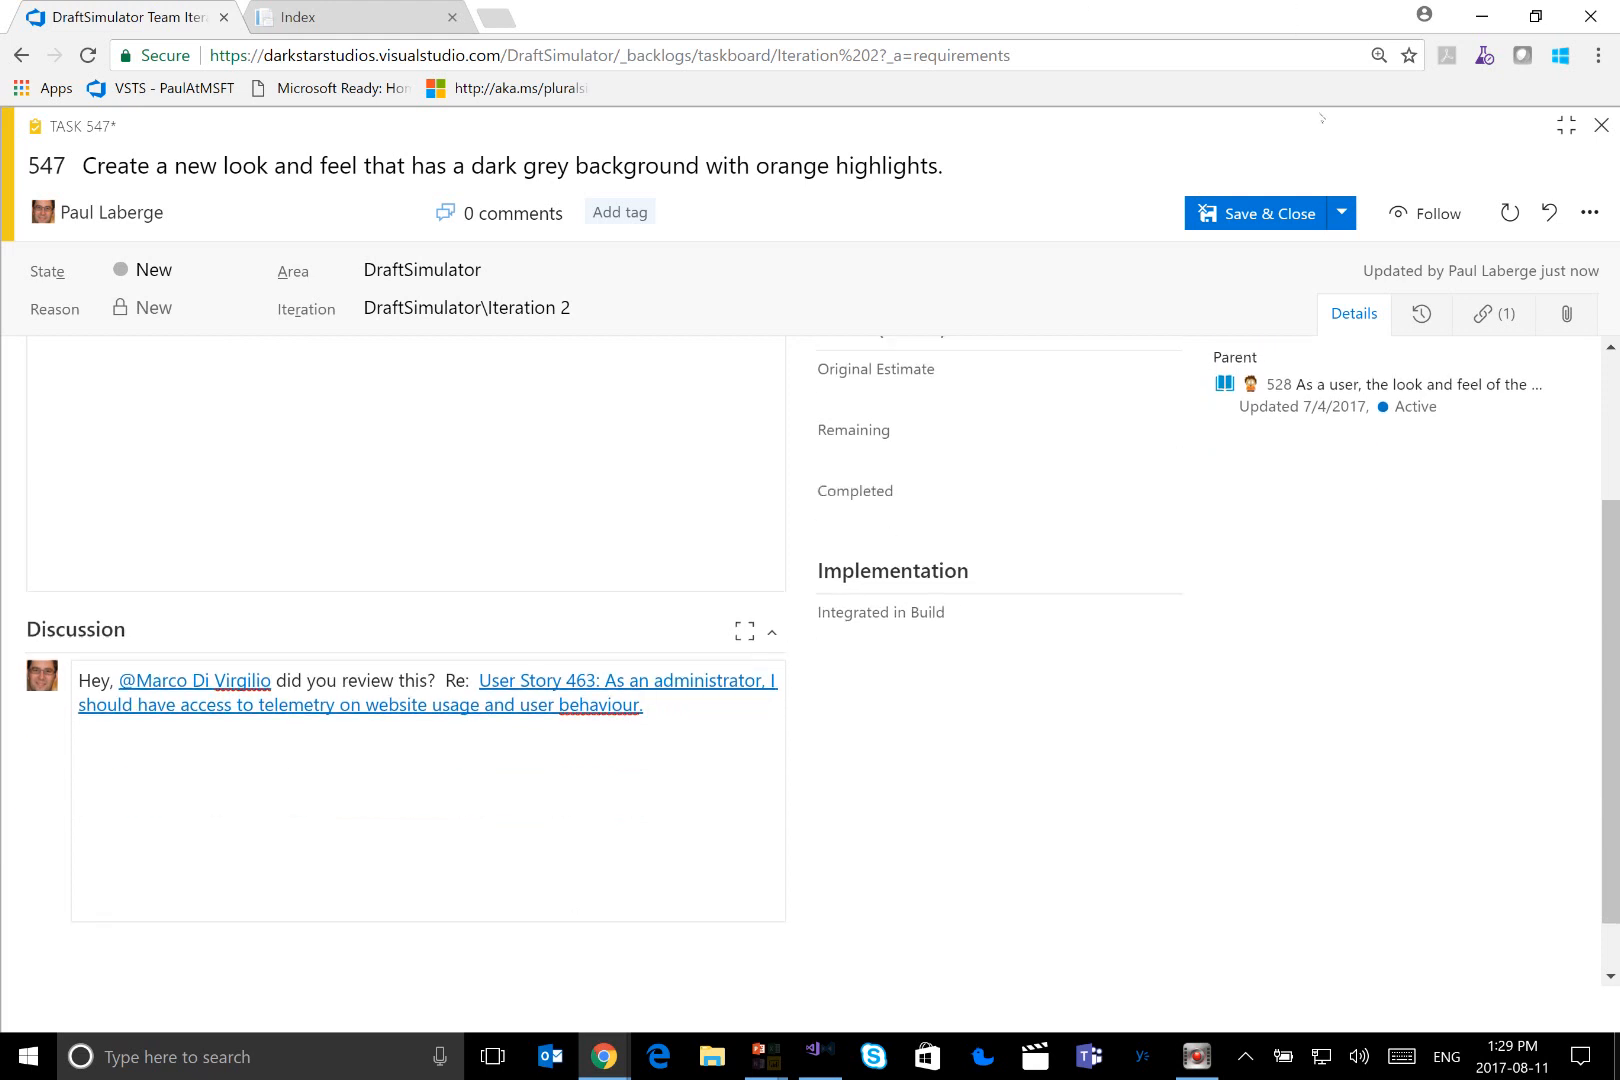
left_click(1341, 213)
left_click(1320, 246)
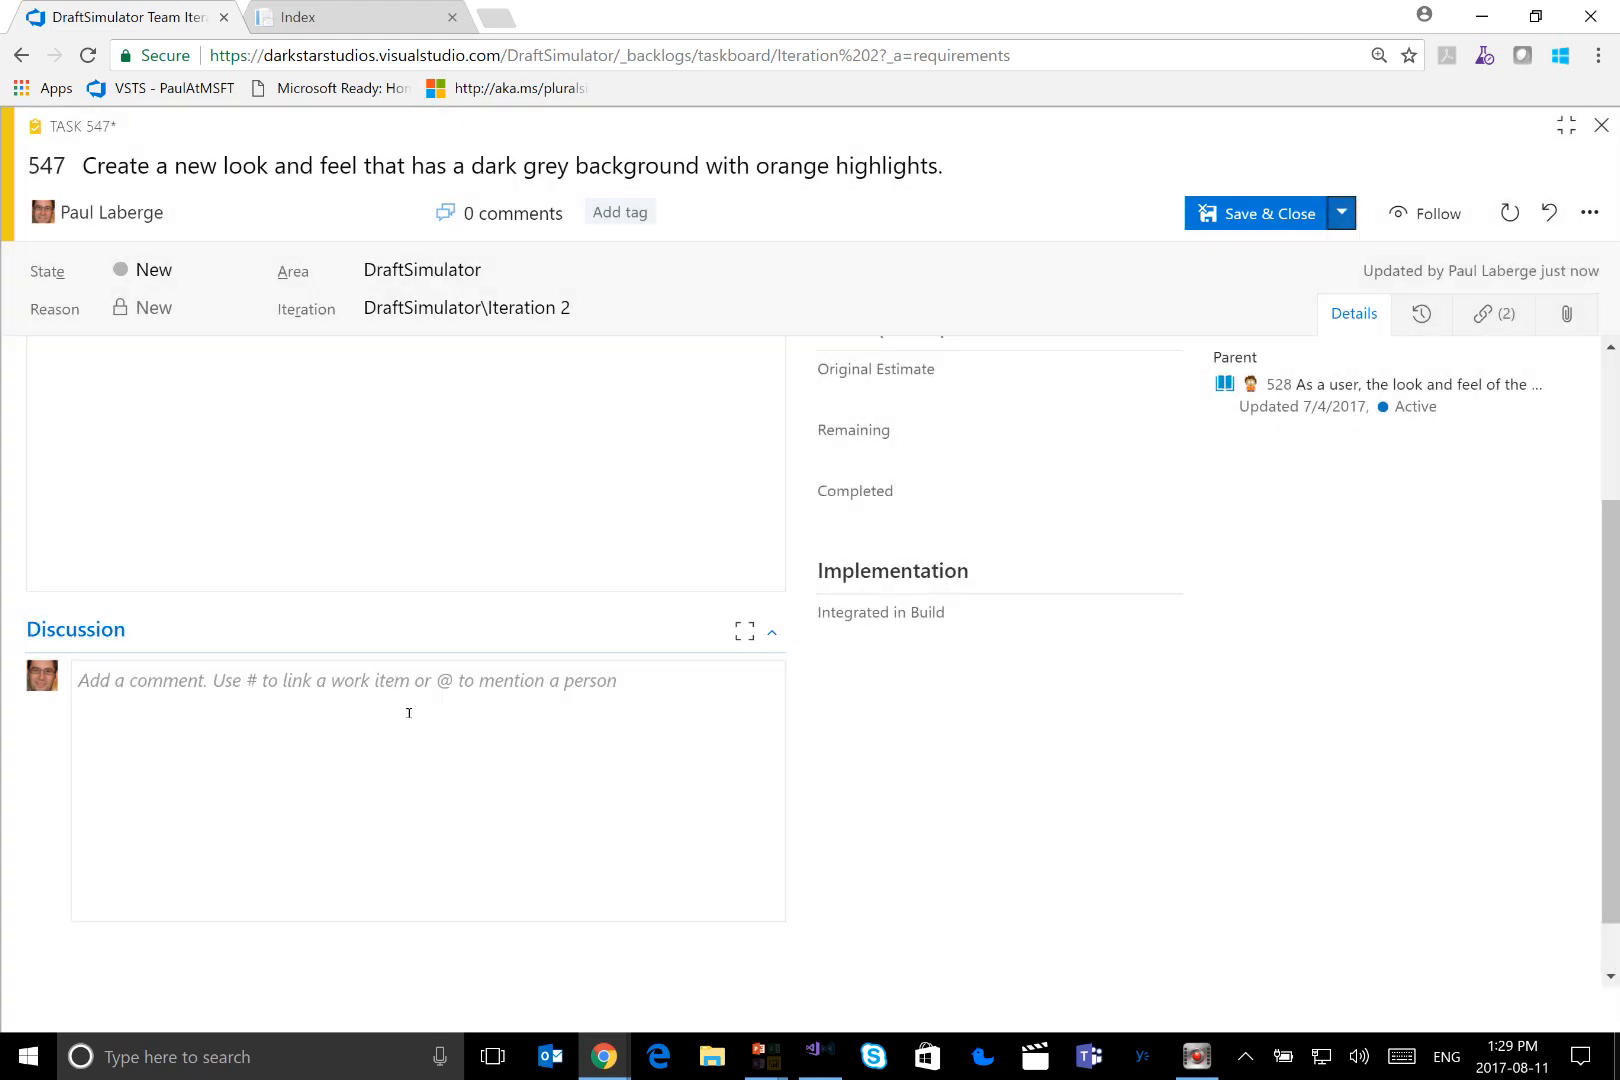
Review the posted comment and examine the task's state graph and change history
scroll(452, 904, "down", 1)
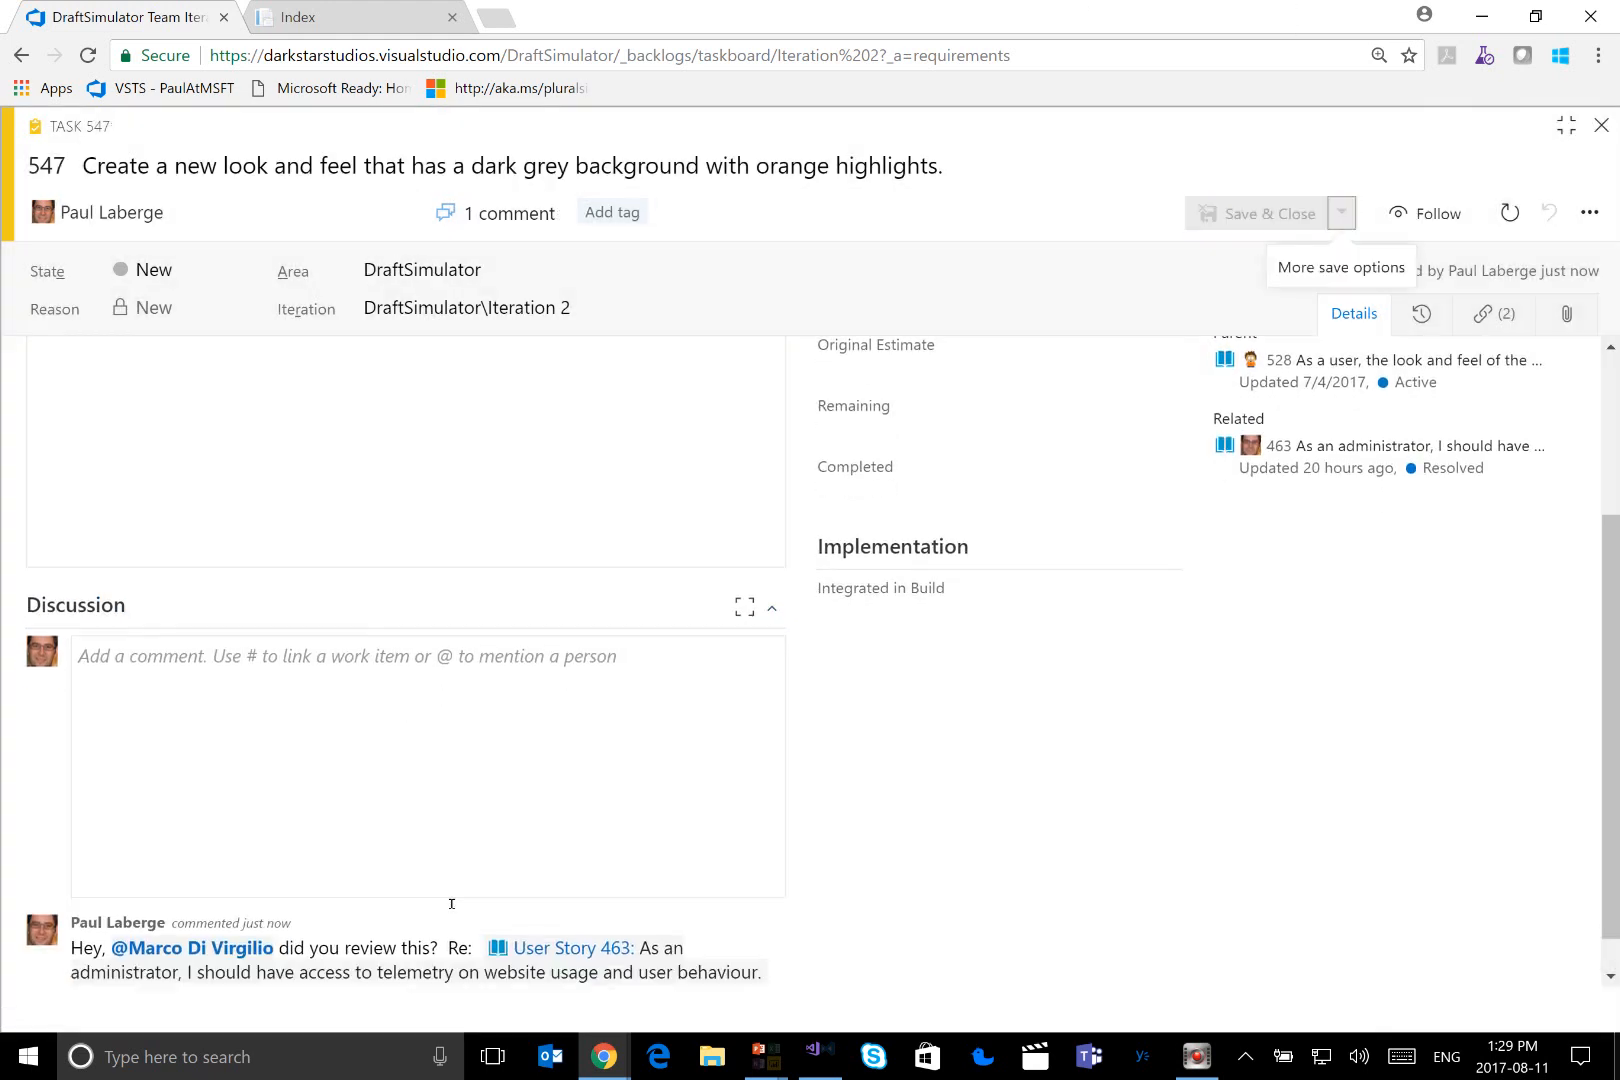
scroll(451, 903, "down", 1)
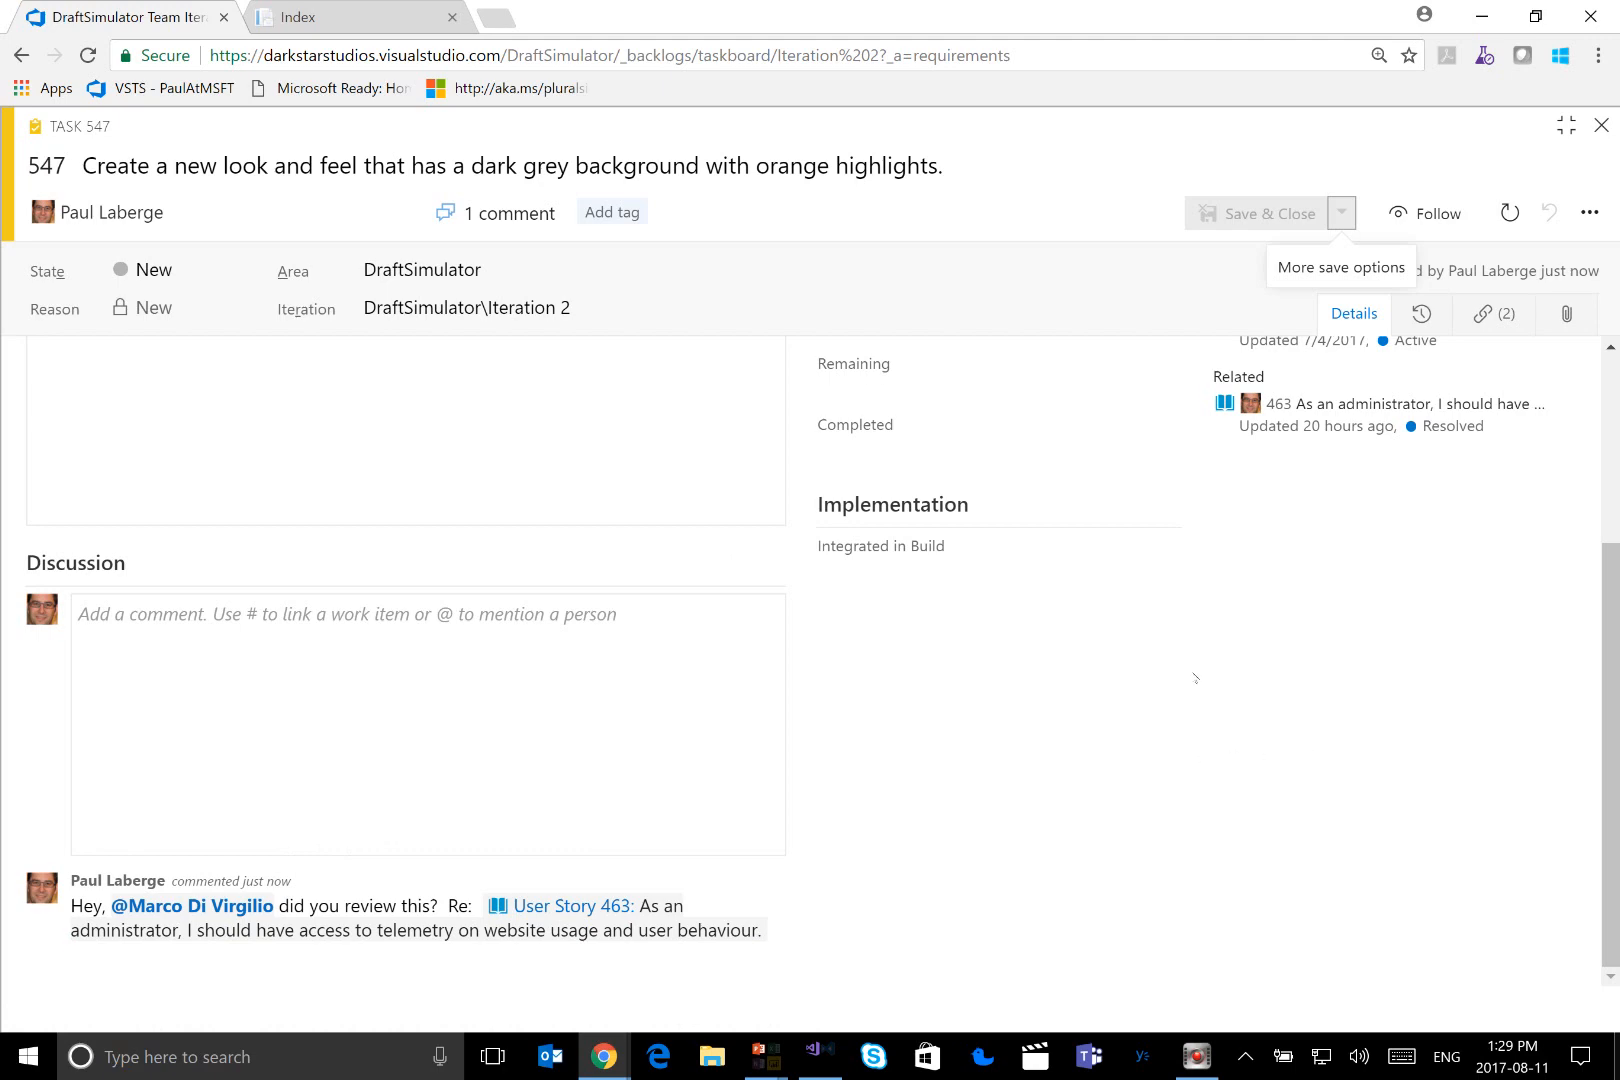
scroll(1194, 678, "up", 3)
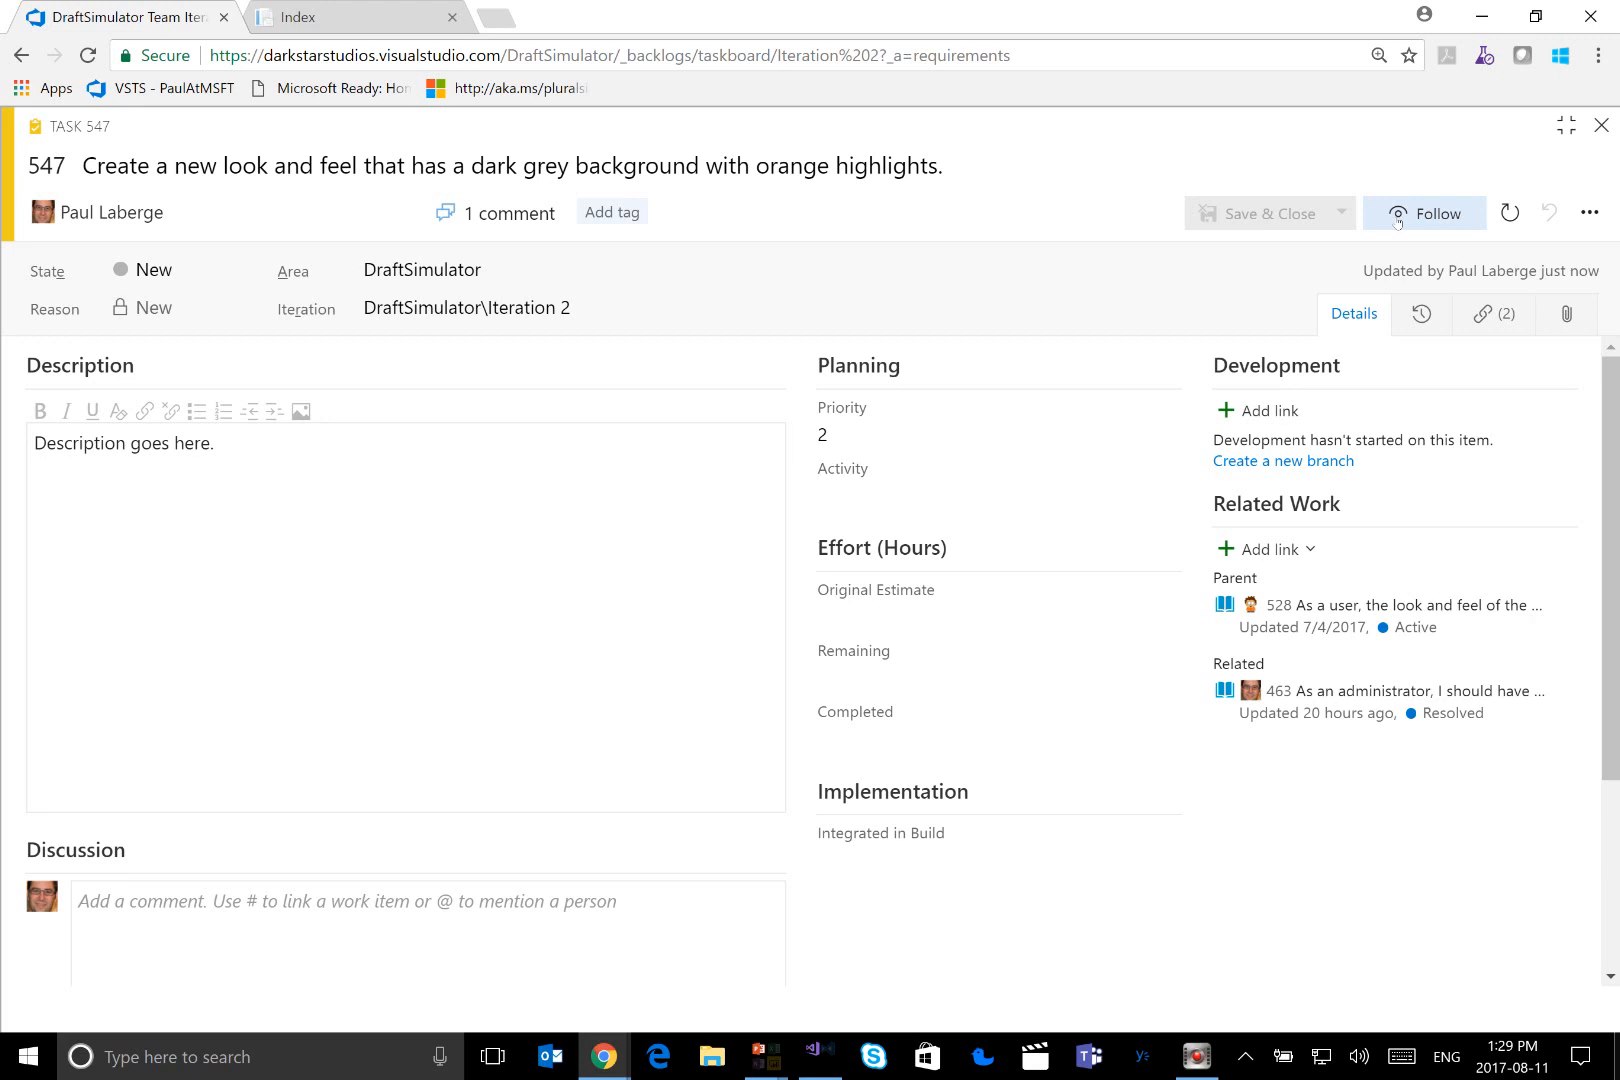
left_click(1431, 331)
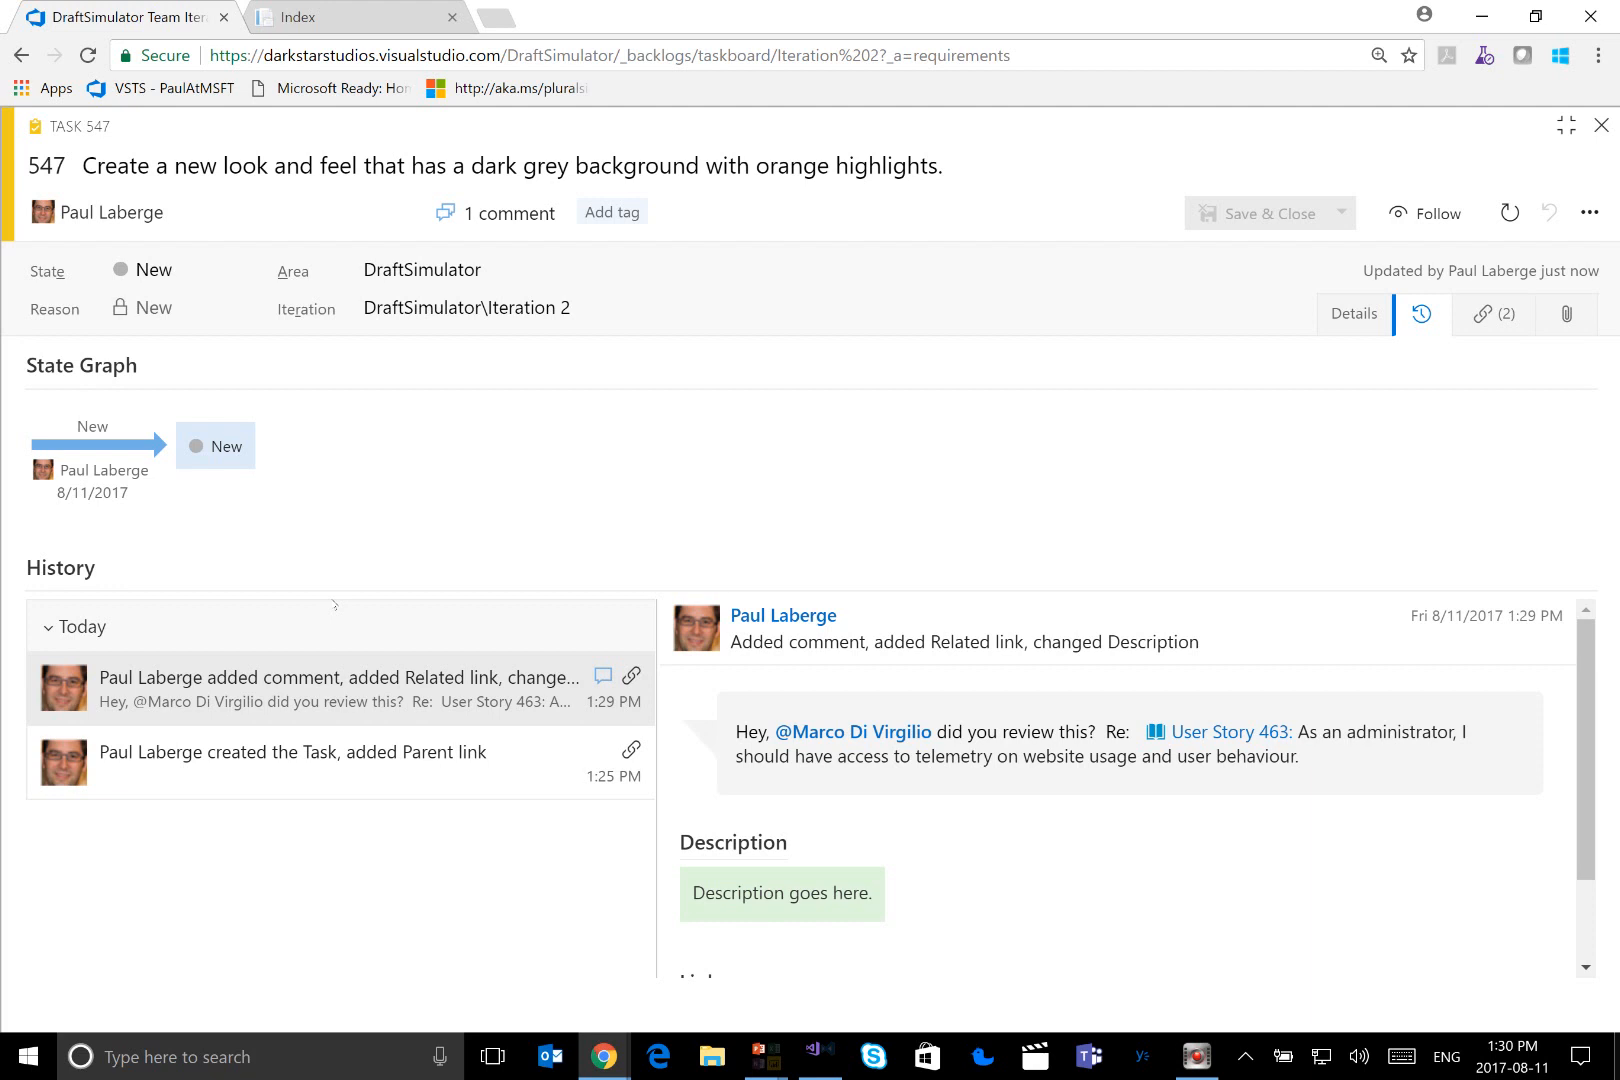
Close the task form and move the new look-and-feel task to the Active column on the board
left_click(1601, 126)
left_click(1544, 133)
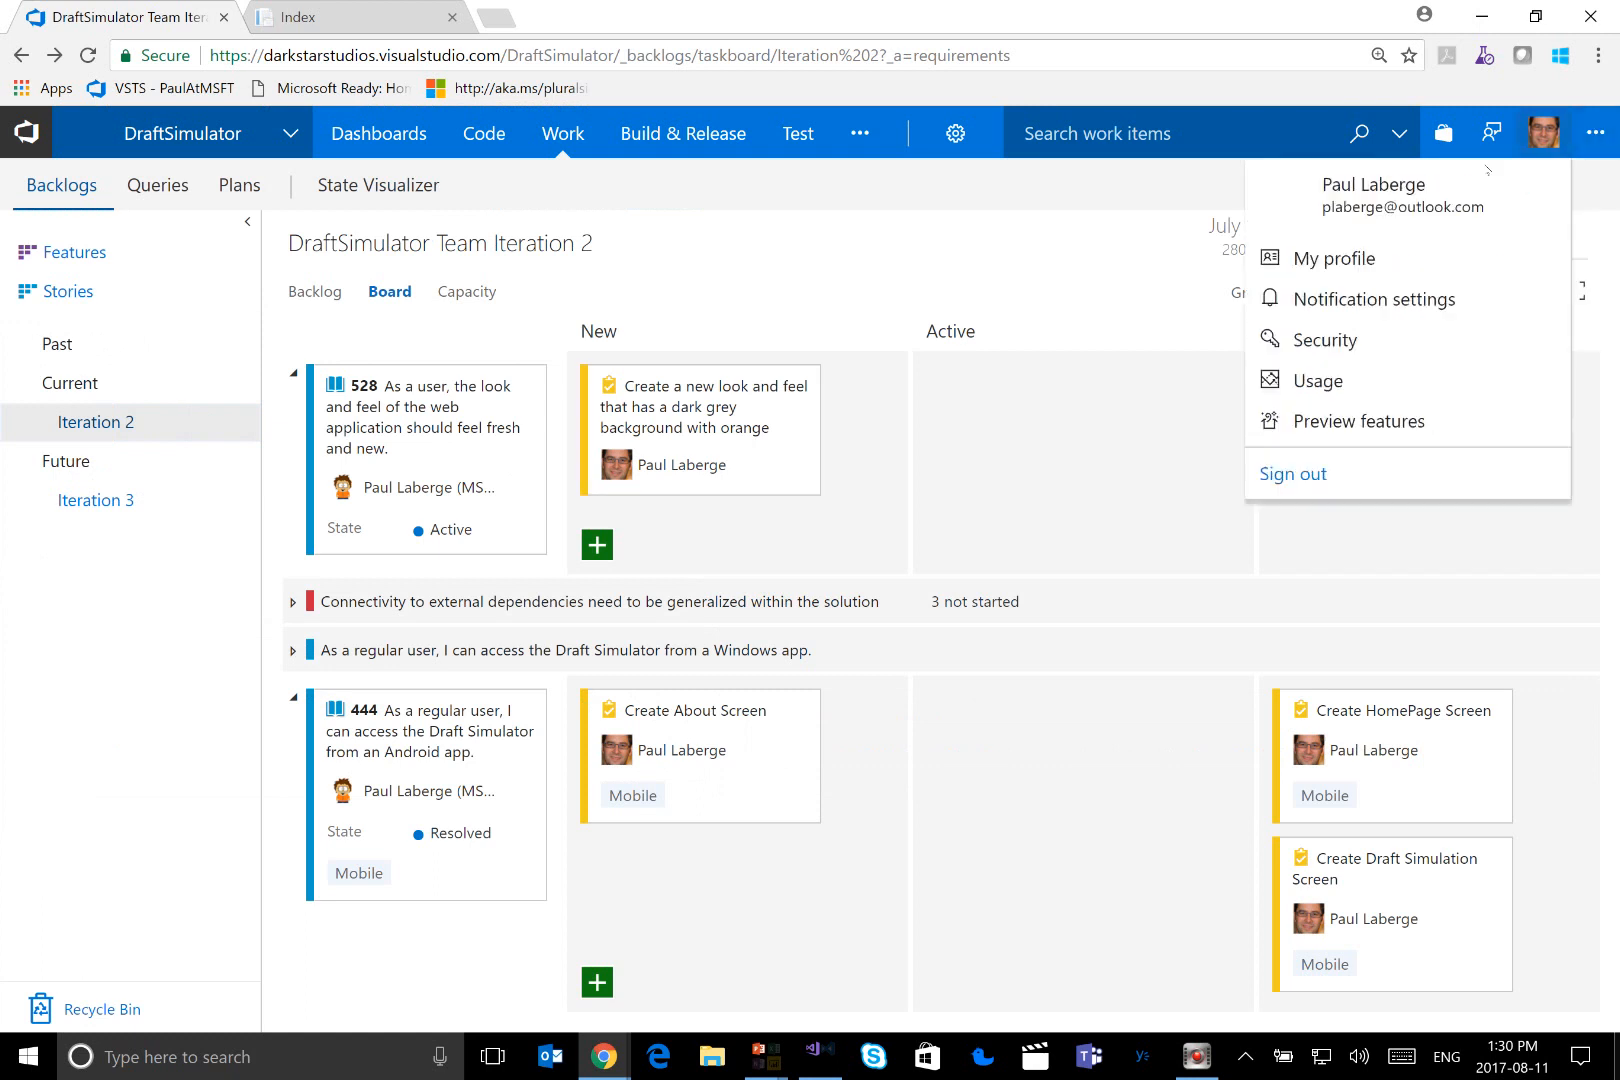
left_click(812, 494)
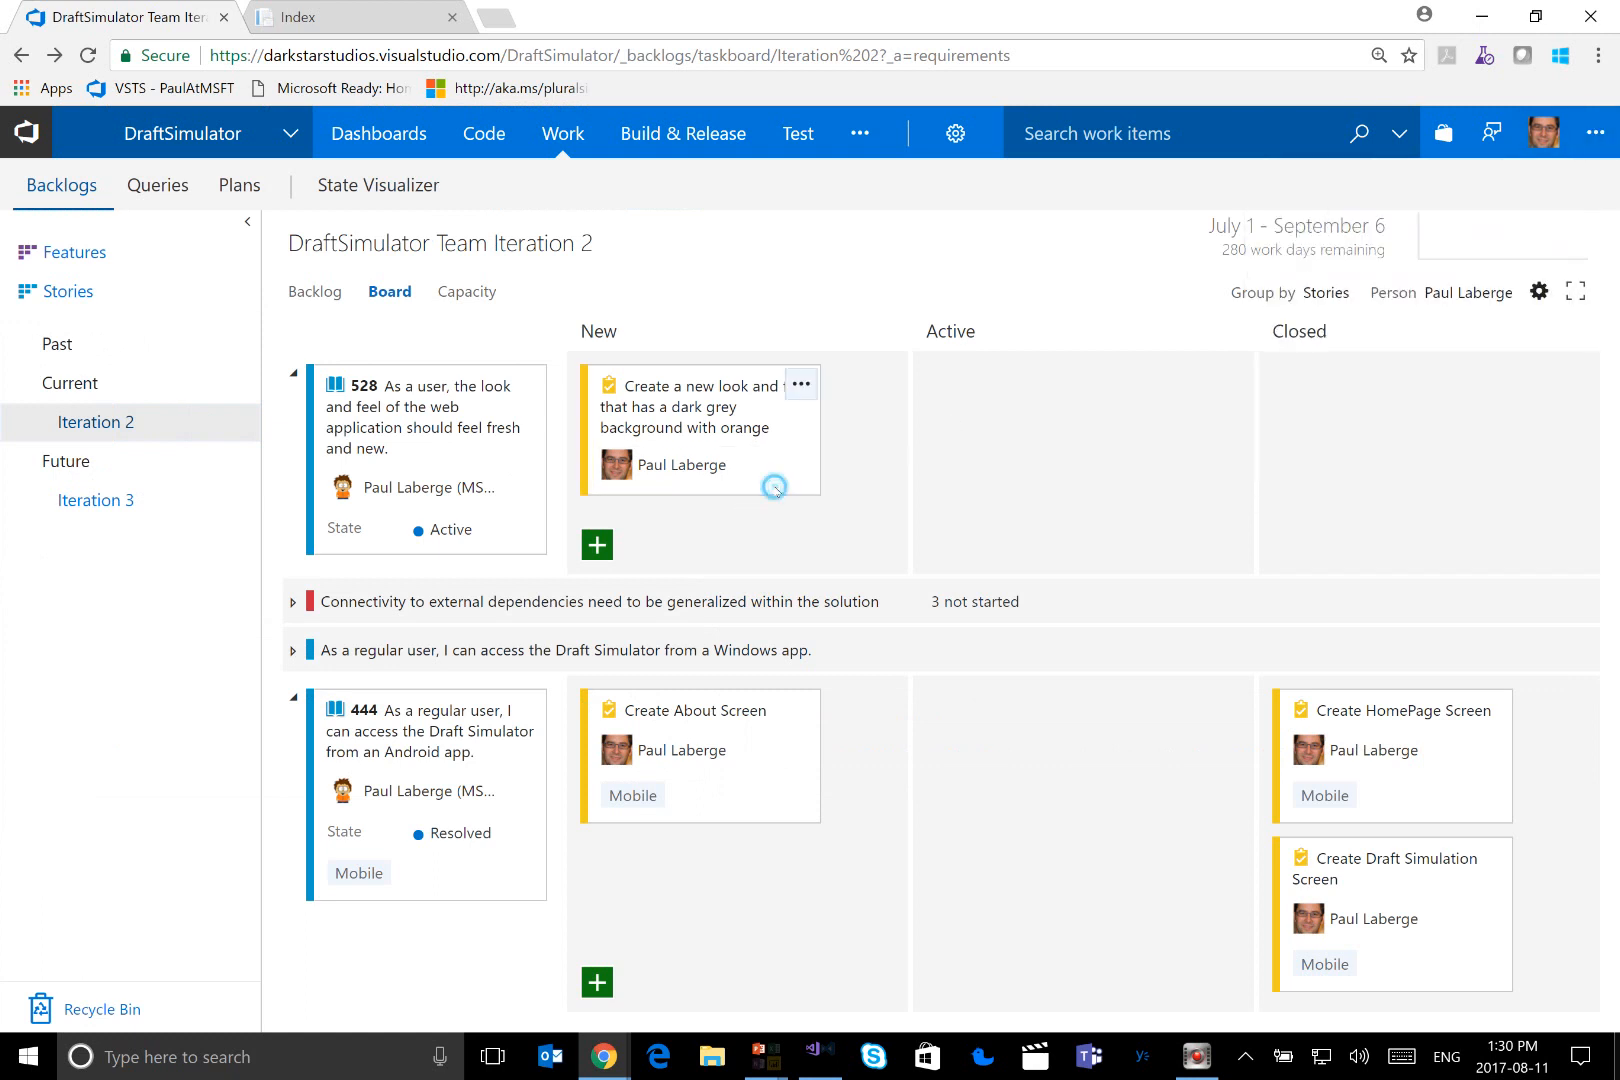
left_click_drag(770, 481, 1065, 505)
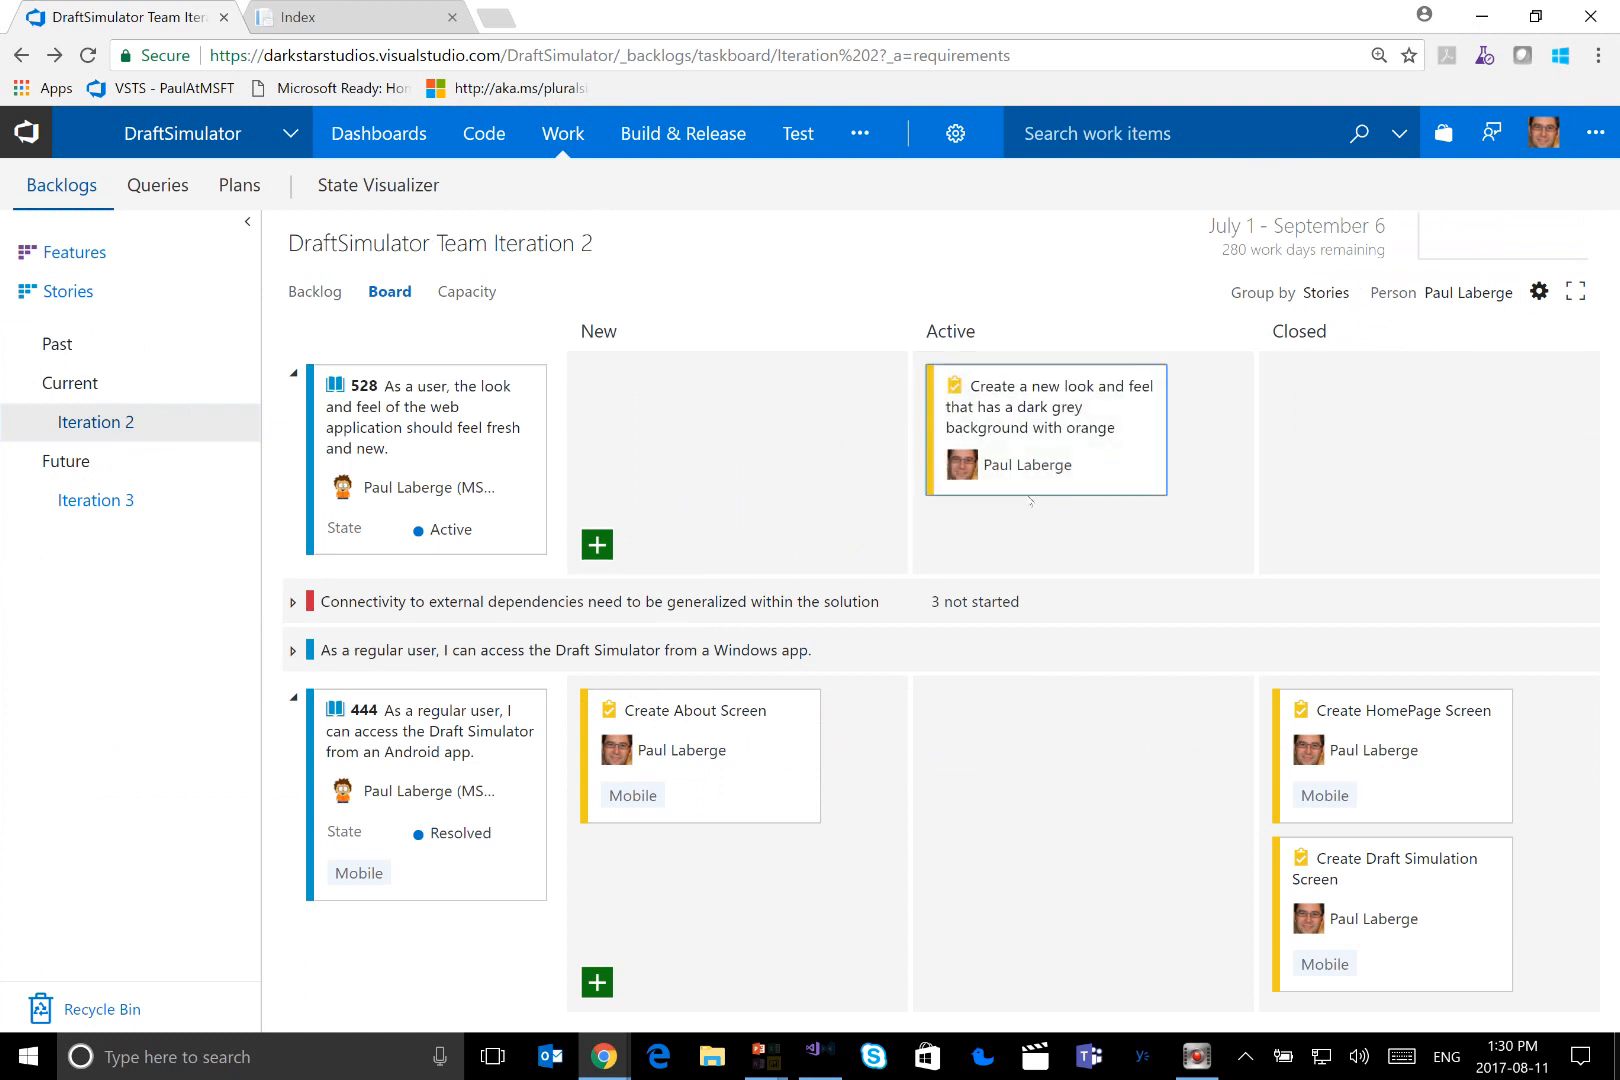
mouse_move(1036, 489)
Browse the Marketplace for Visual Studio Team Services extensions and open the Work Item Visualization extension's page
left_click(1450, 145)
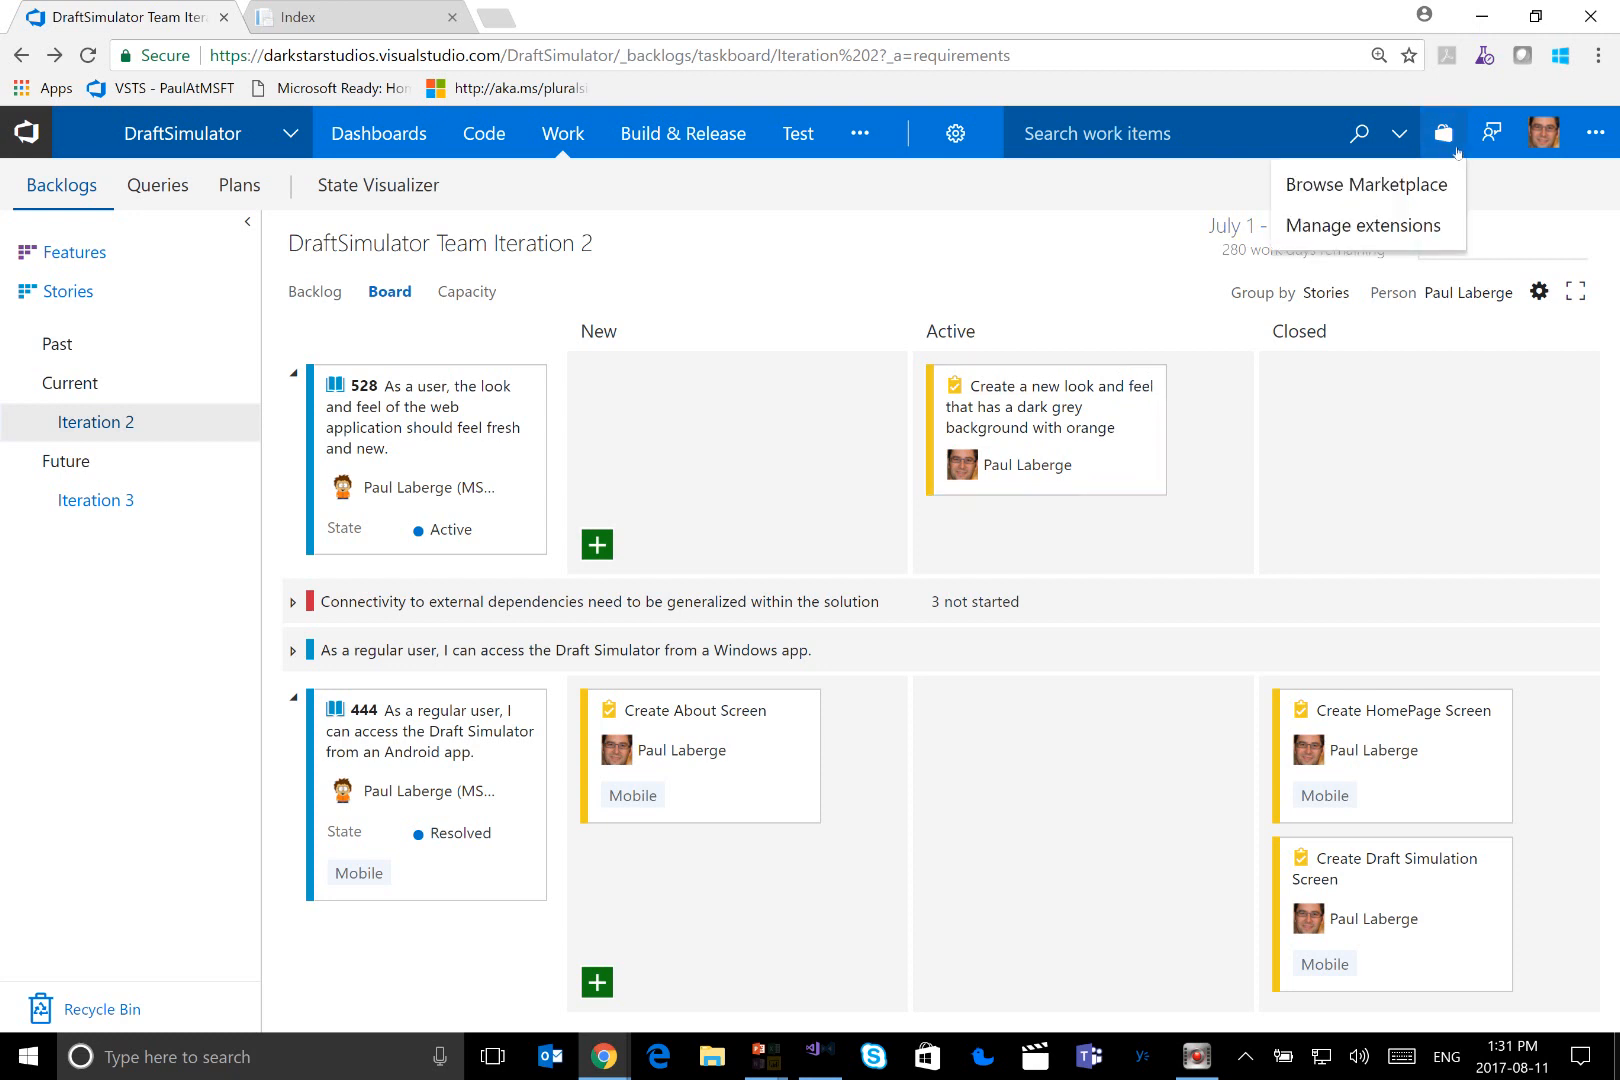
left_click(1414, 190)
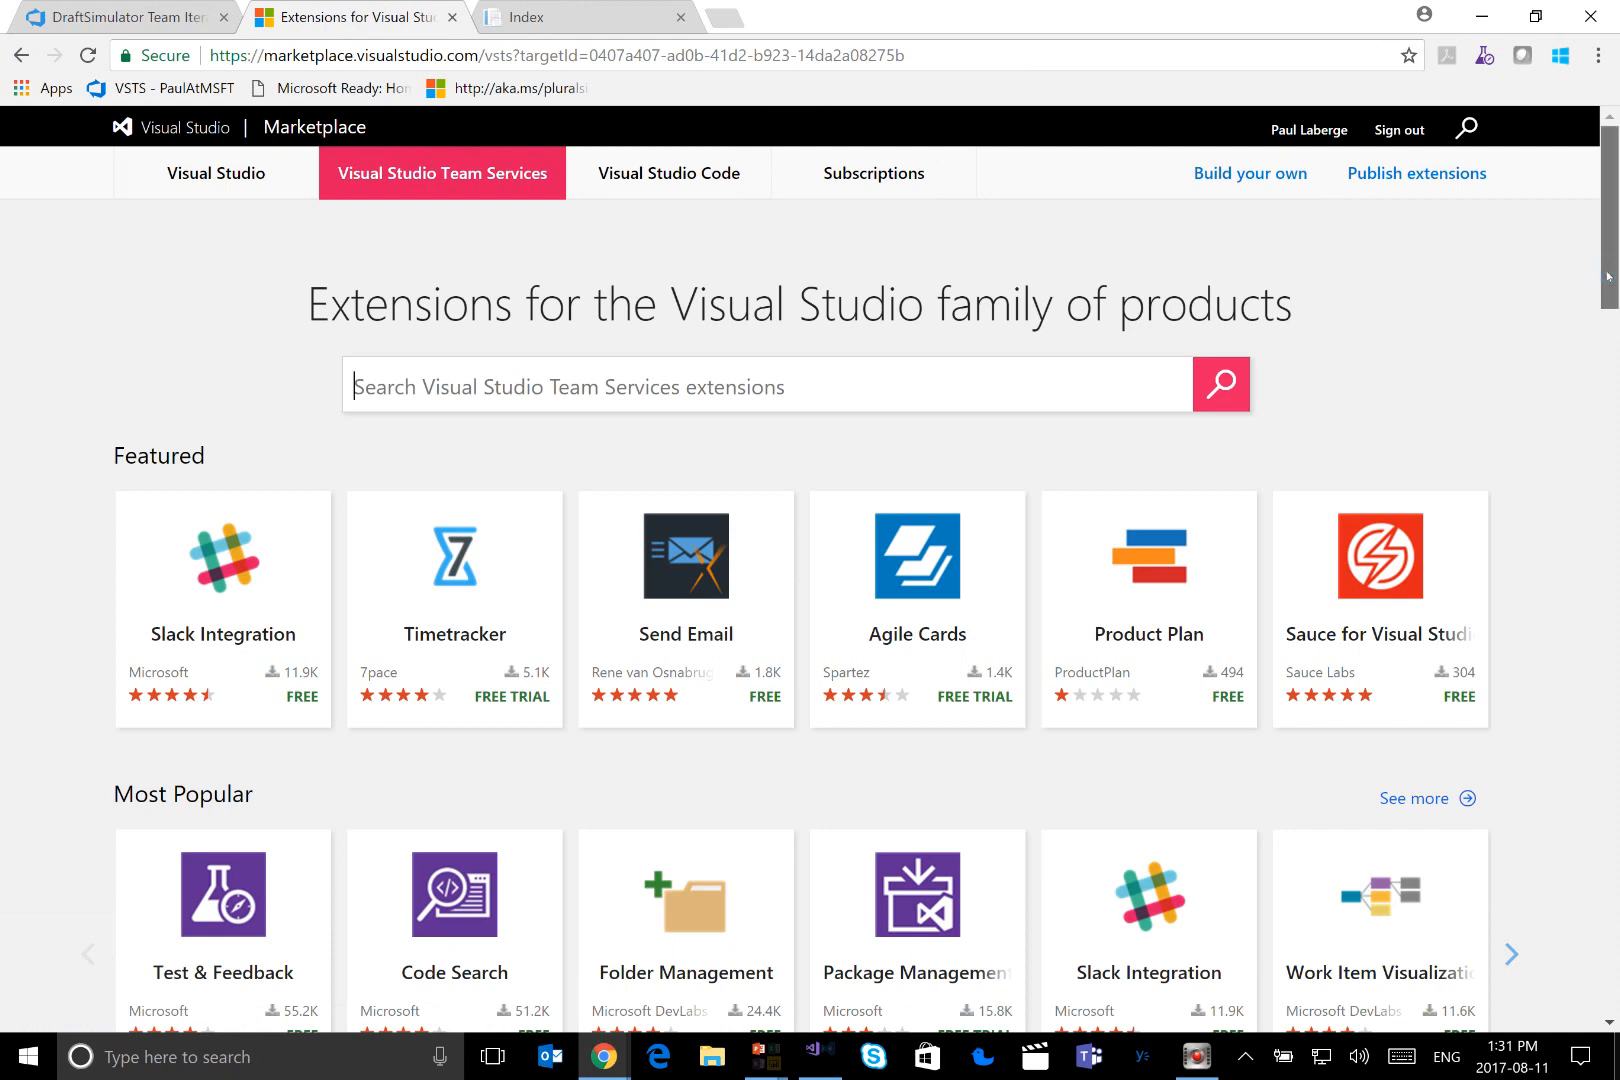
left_click_drag(1608, 276, 1612, 314)
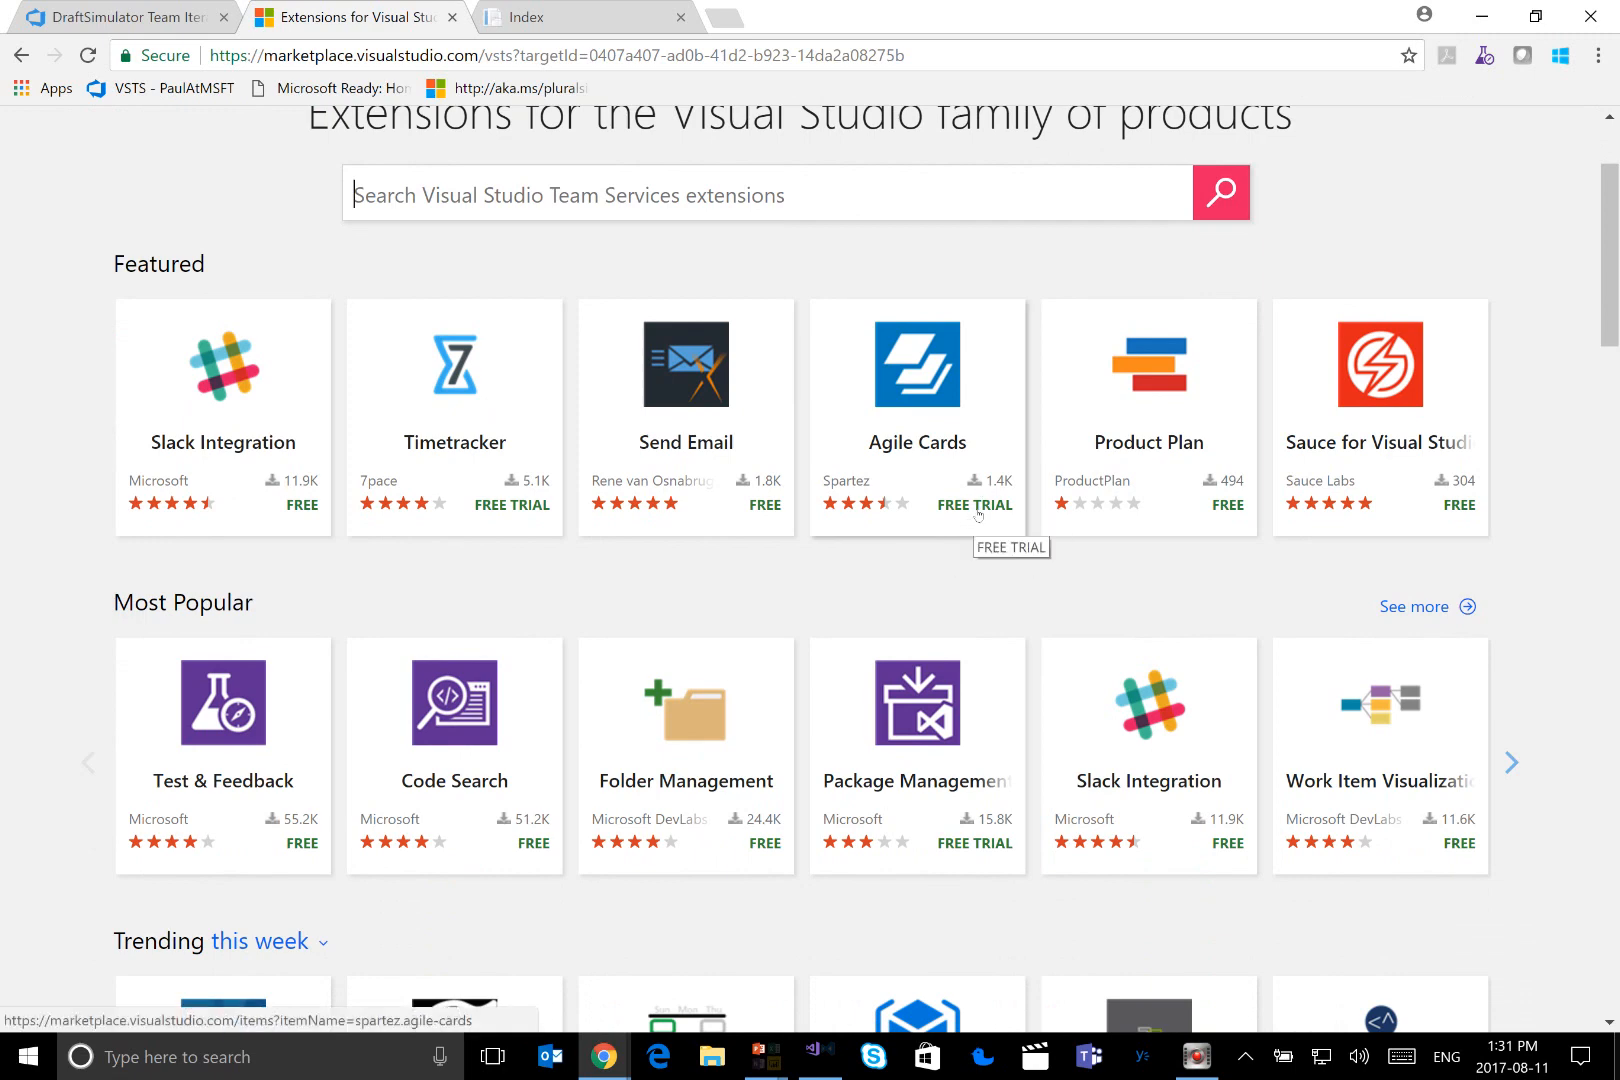
scroll(978, 515, "down", 1)
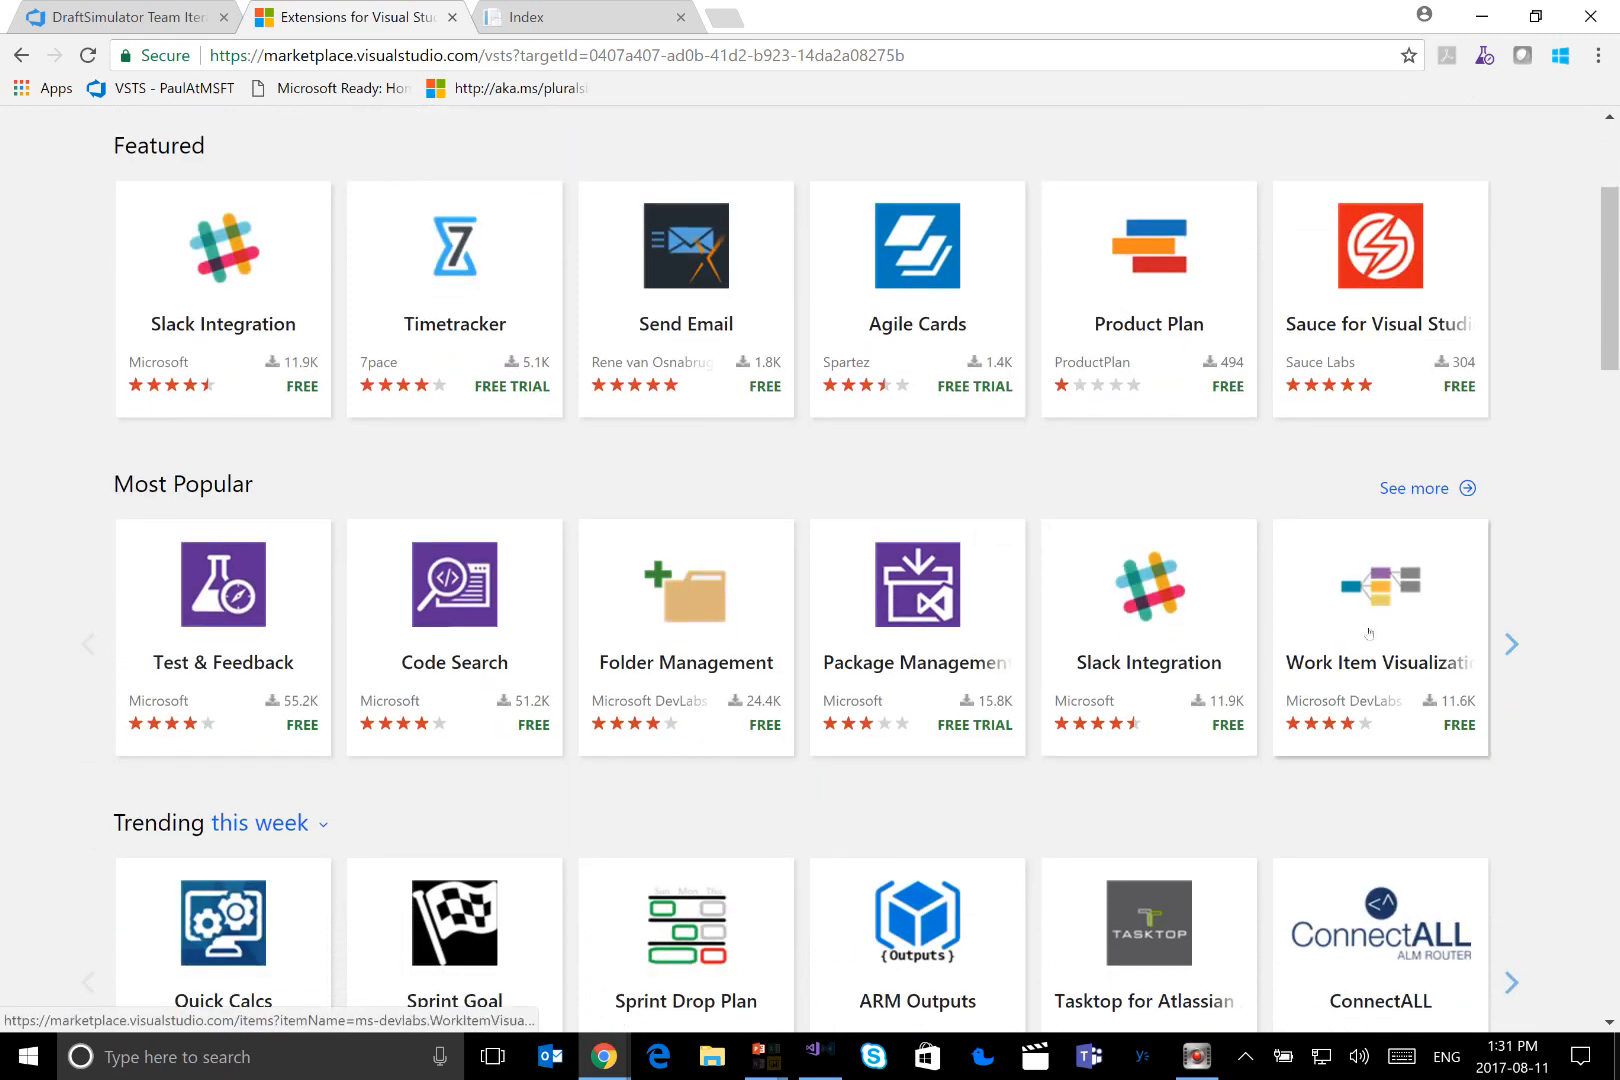
left_click(1414, 611)
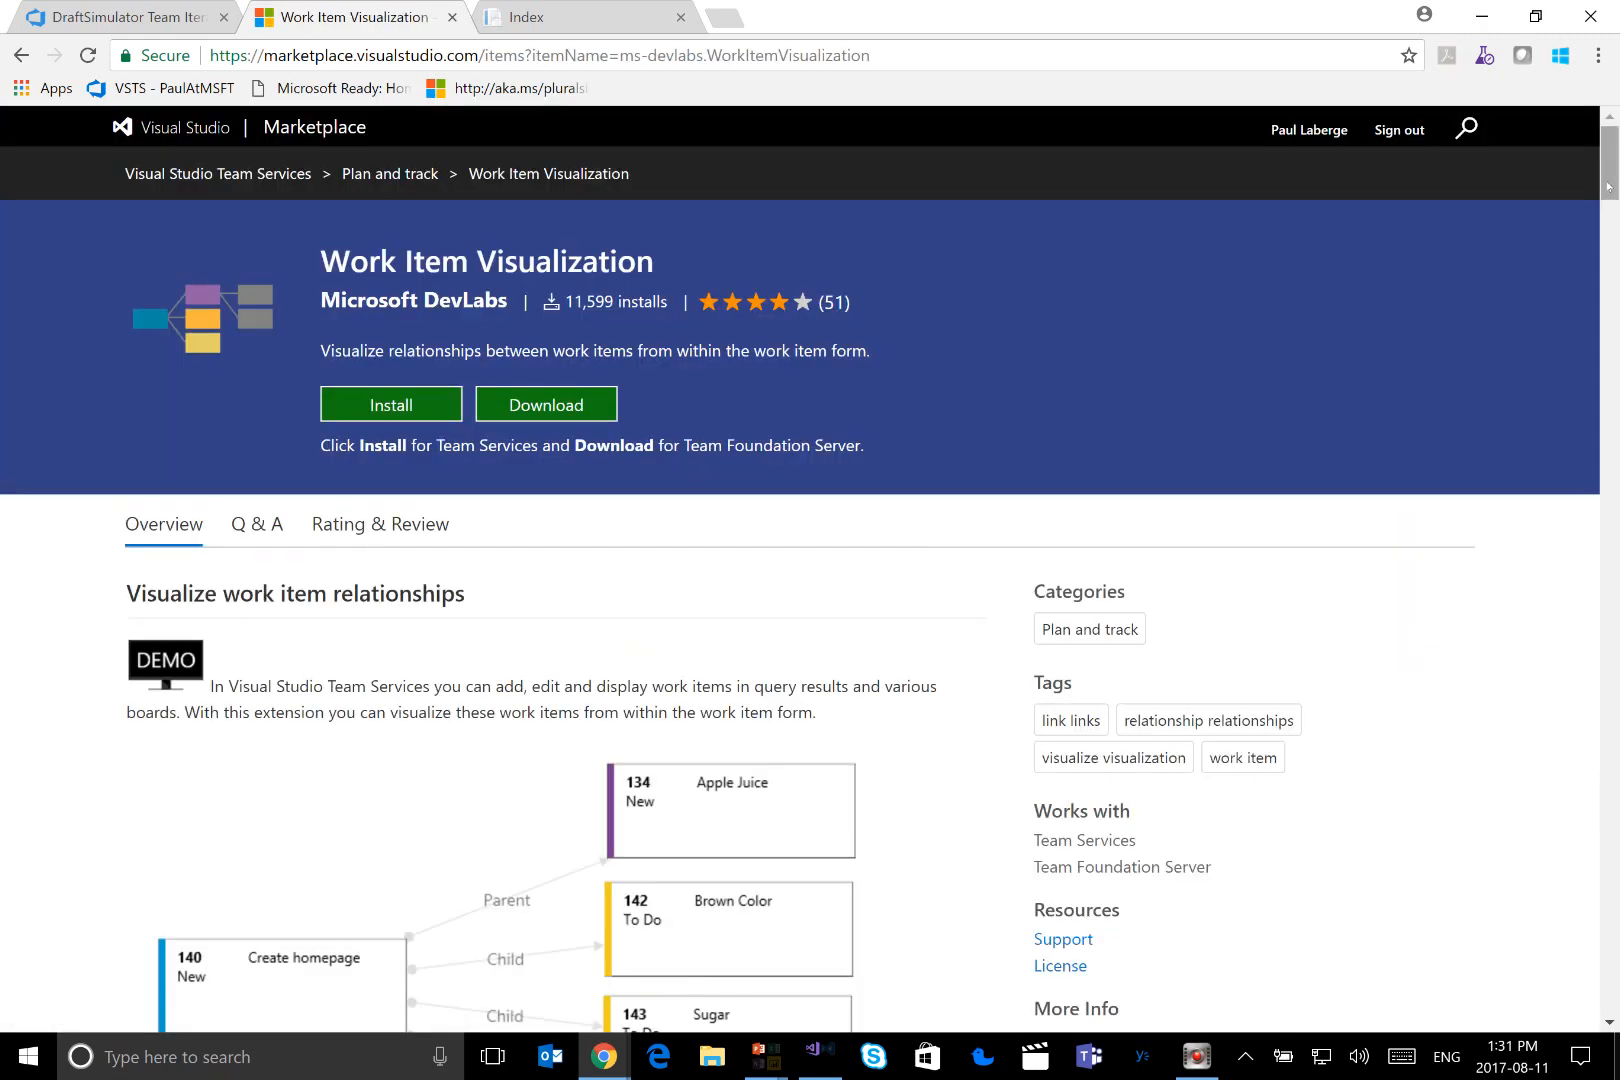
Examine the Work Item Visualization extension's overview and install options, and return to the Iteration 2 task board
left_click_drag(1609, 186, 1611, 317)
scroll(1507, 210, "up", 15)
left_click(389, 420)
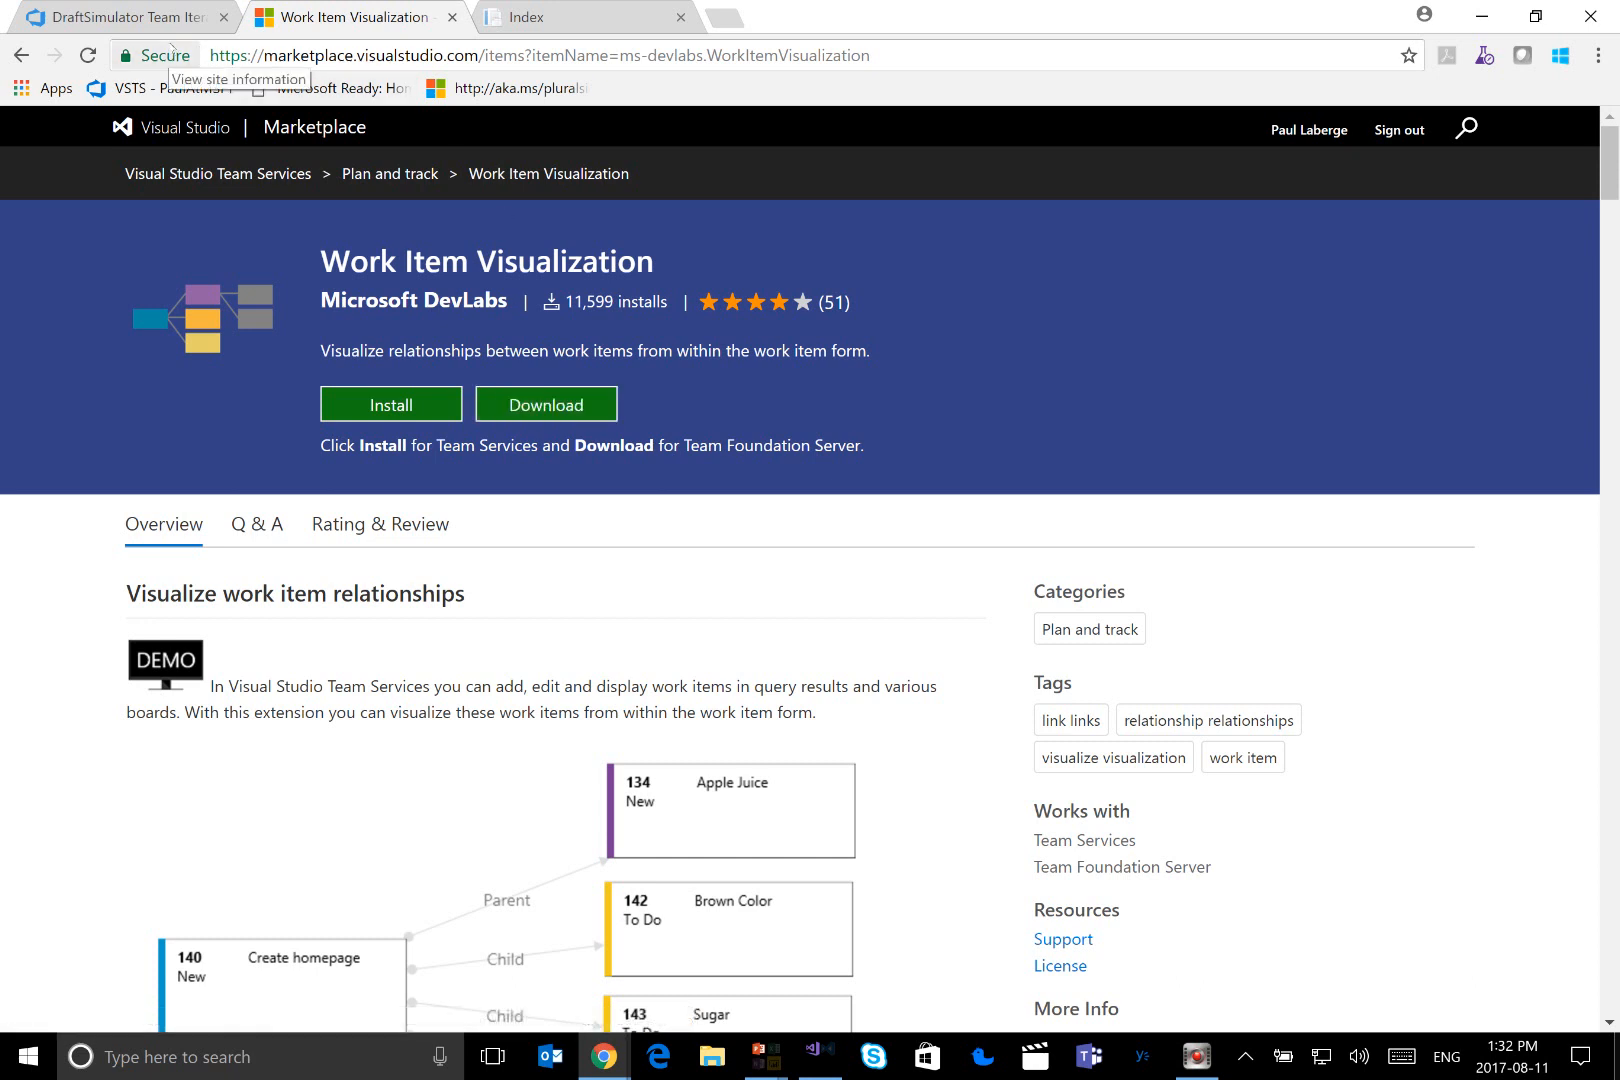
left_click(166, 18)
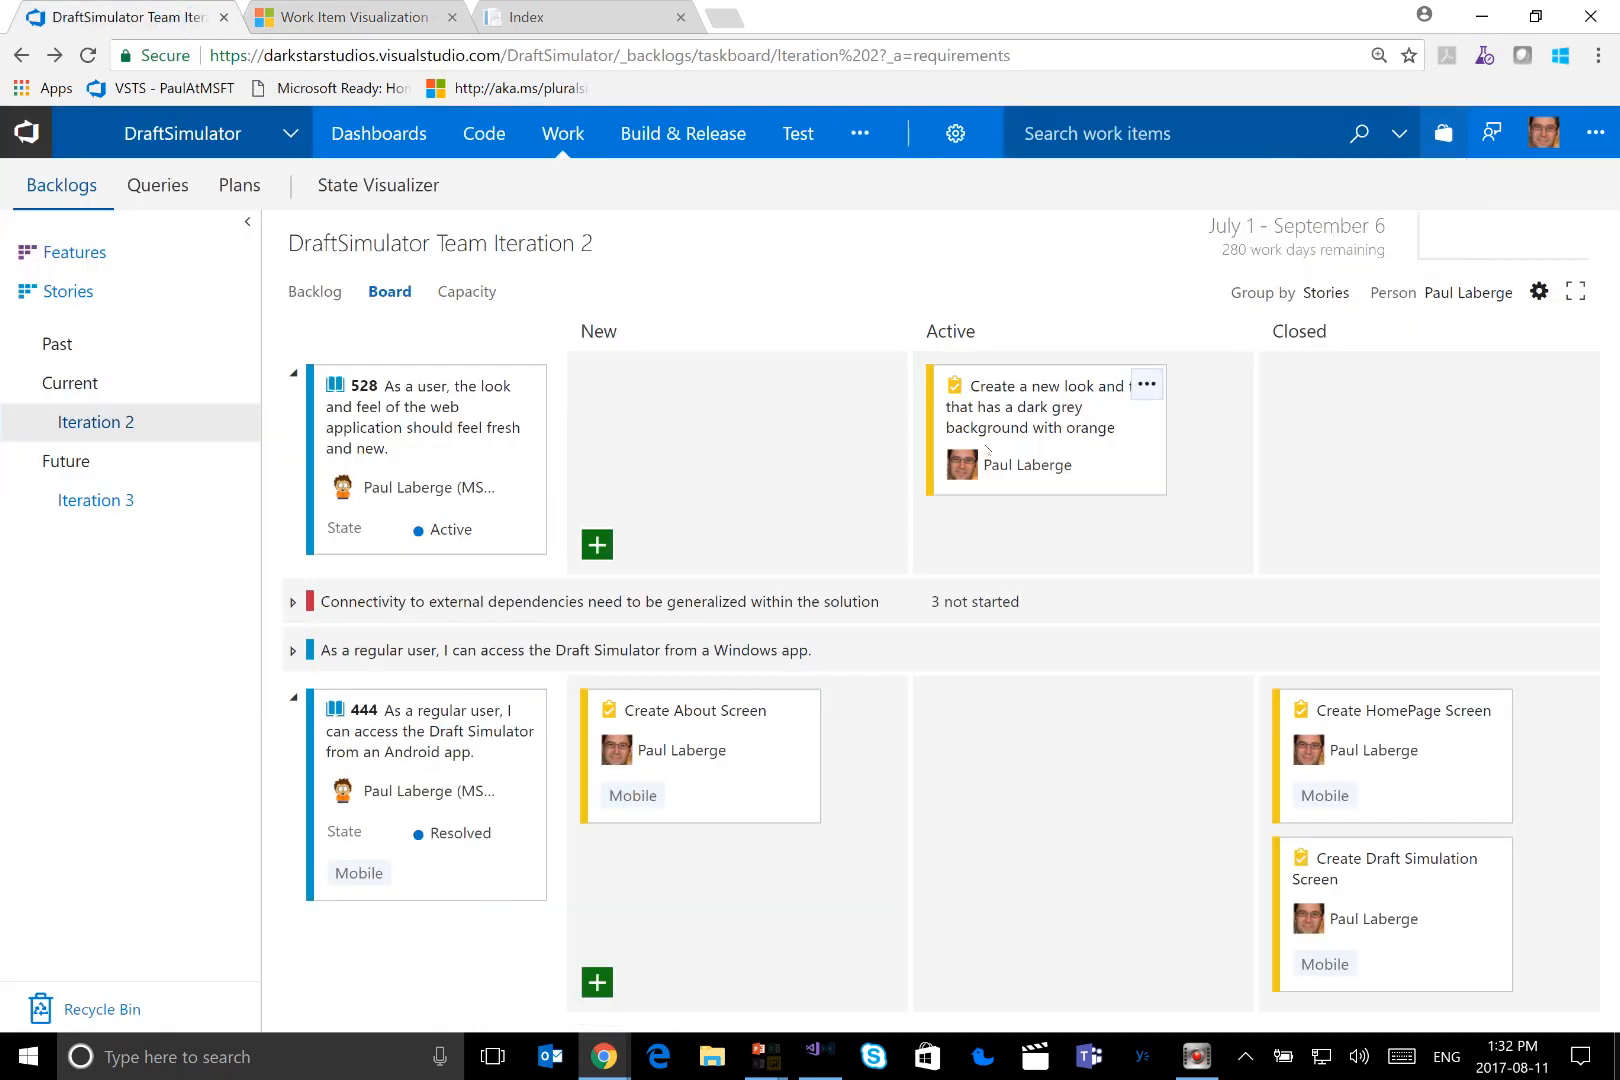
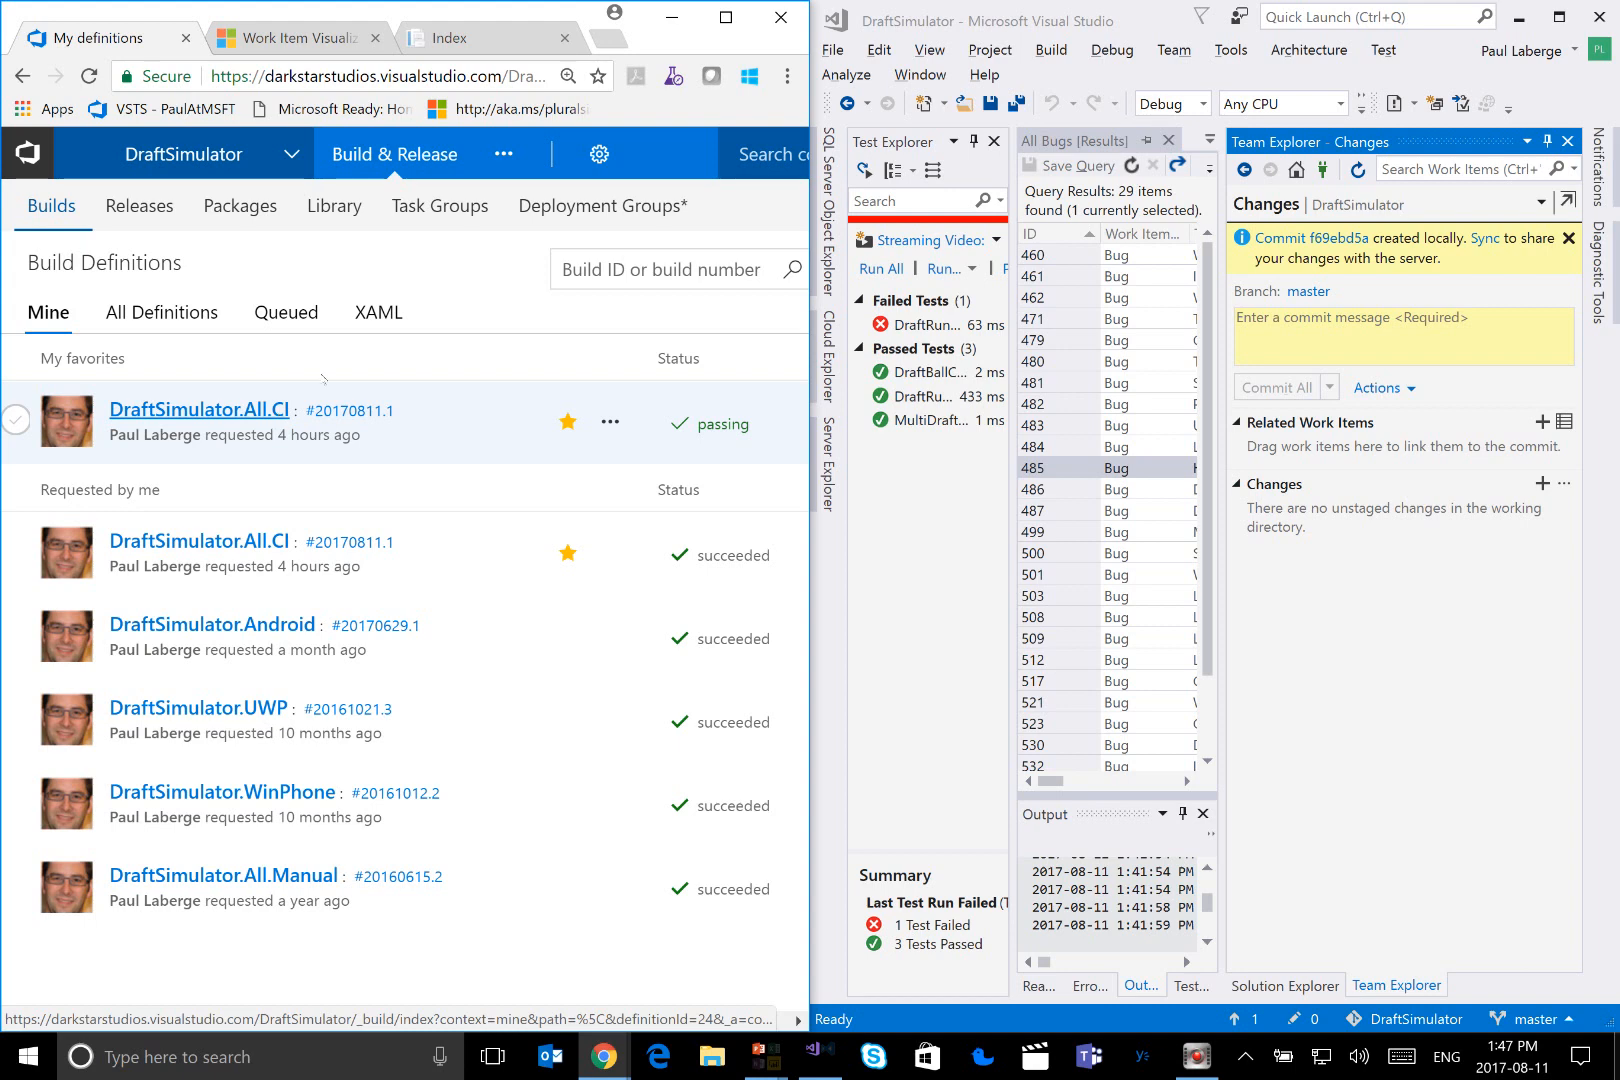
Sync the local commit with the server and open the in-progress DraftSimulator.All.CI build in a maximized browser window
left_click(1485, 243)
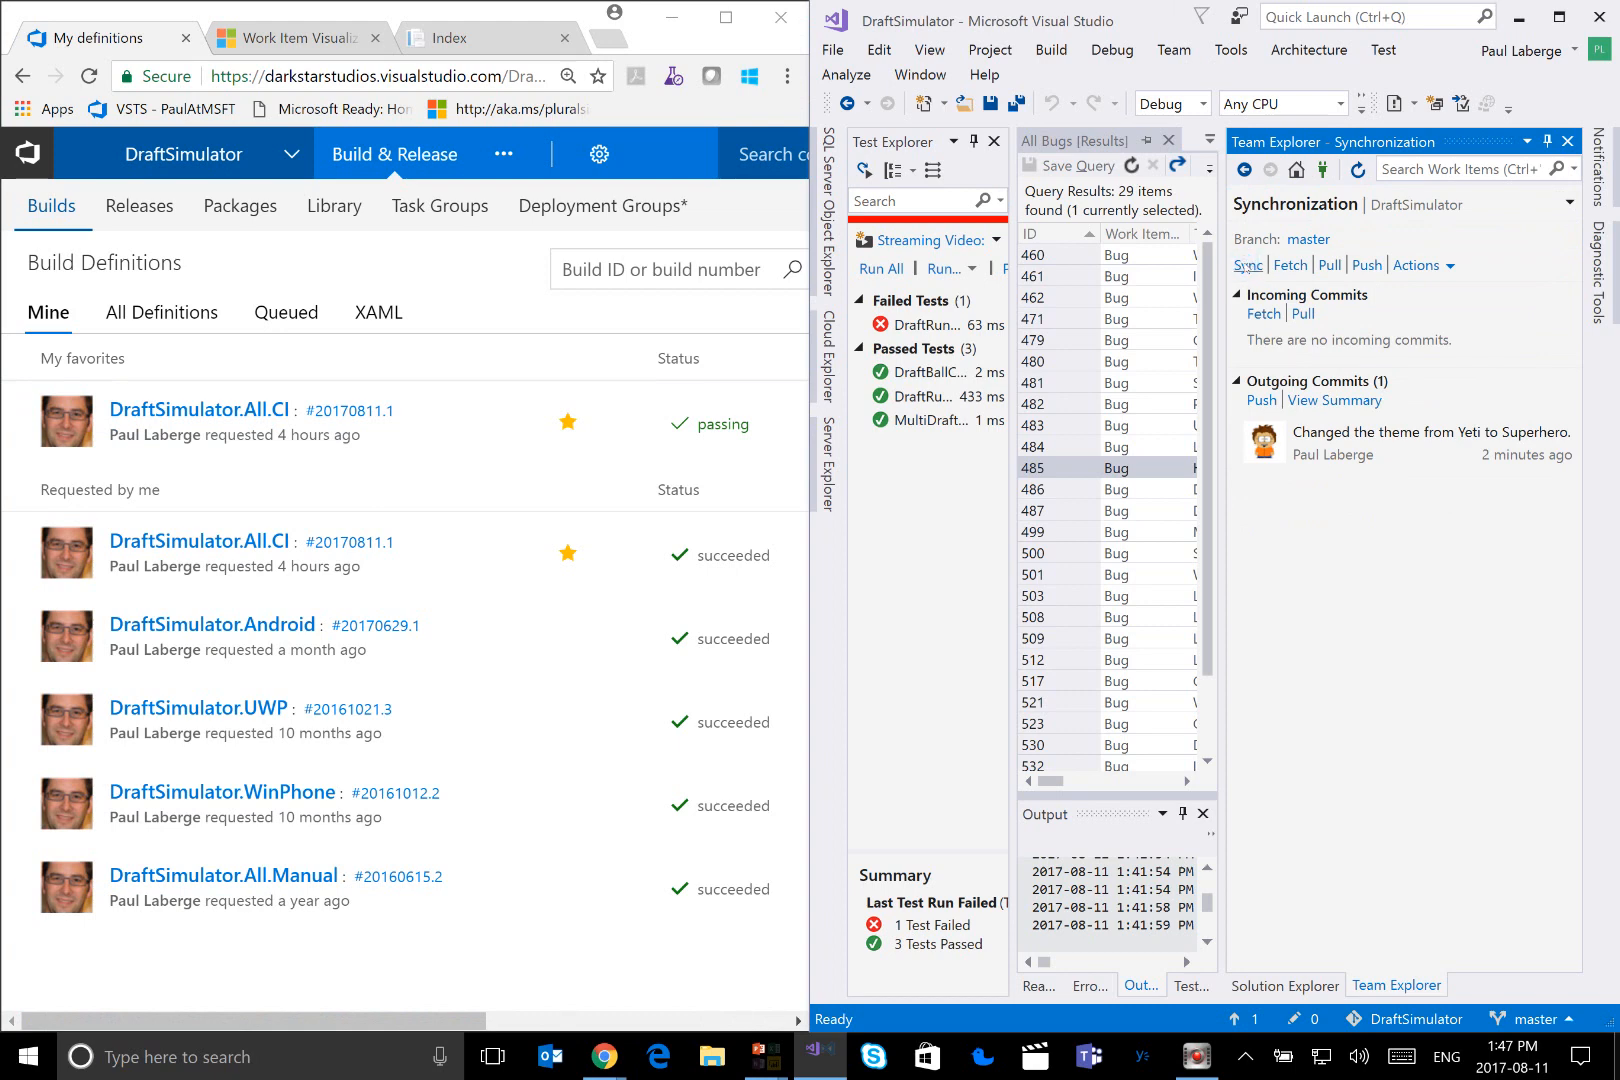
left_click(1247, 266)
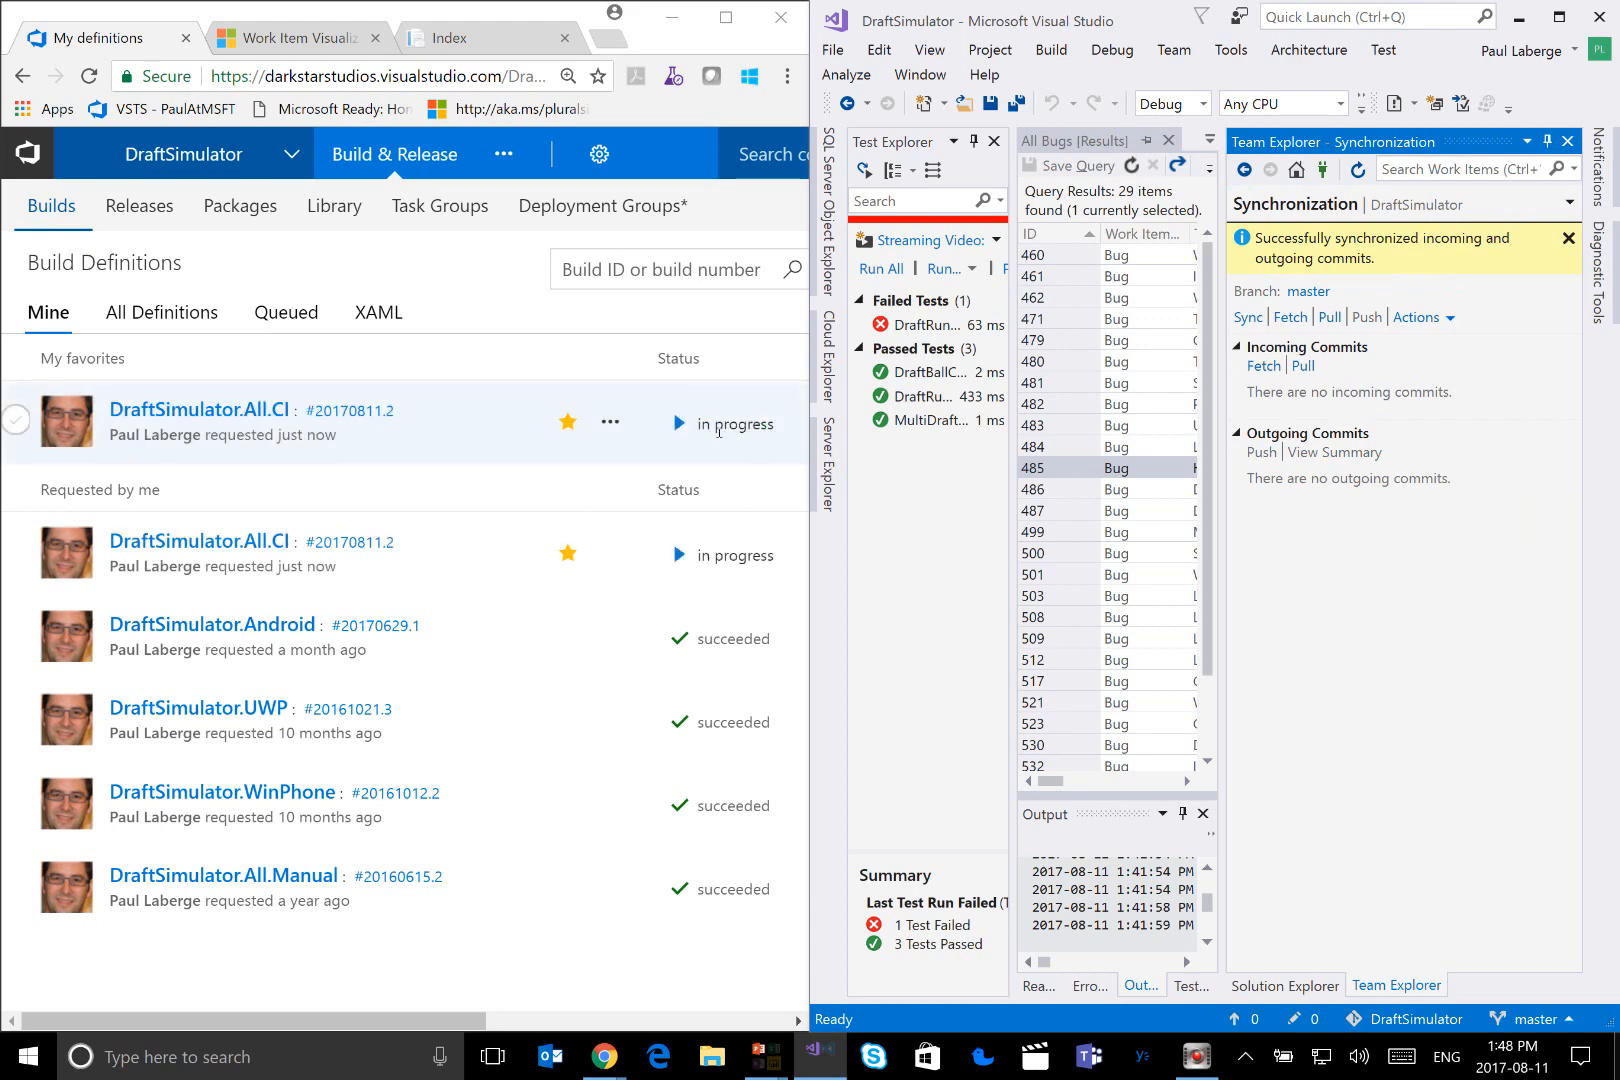
left_click(376, 410)
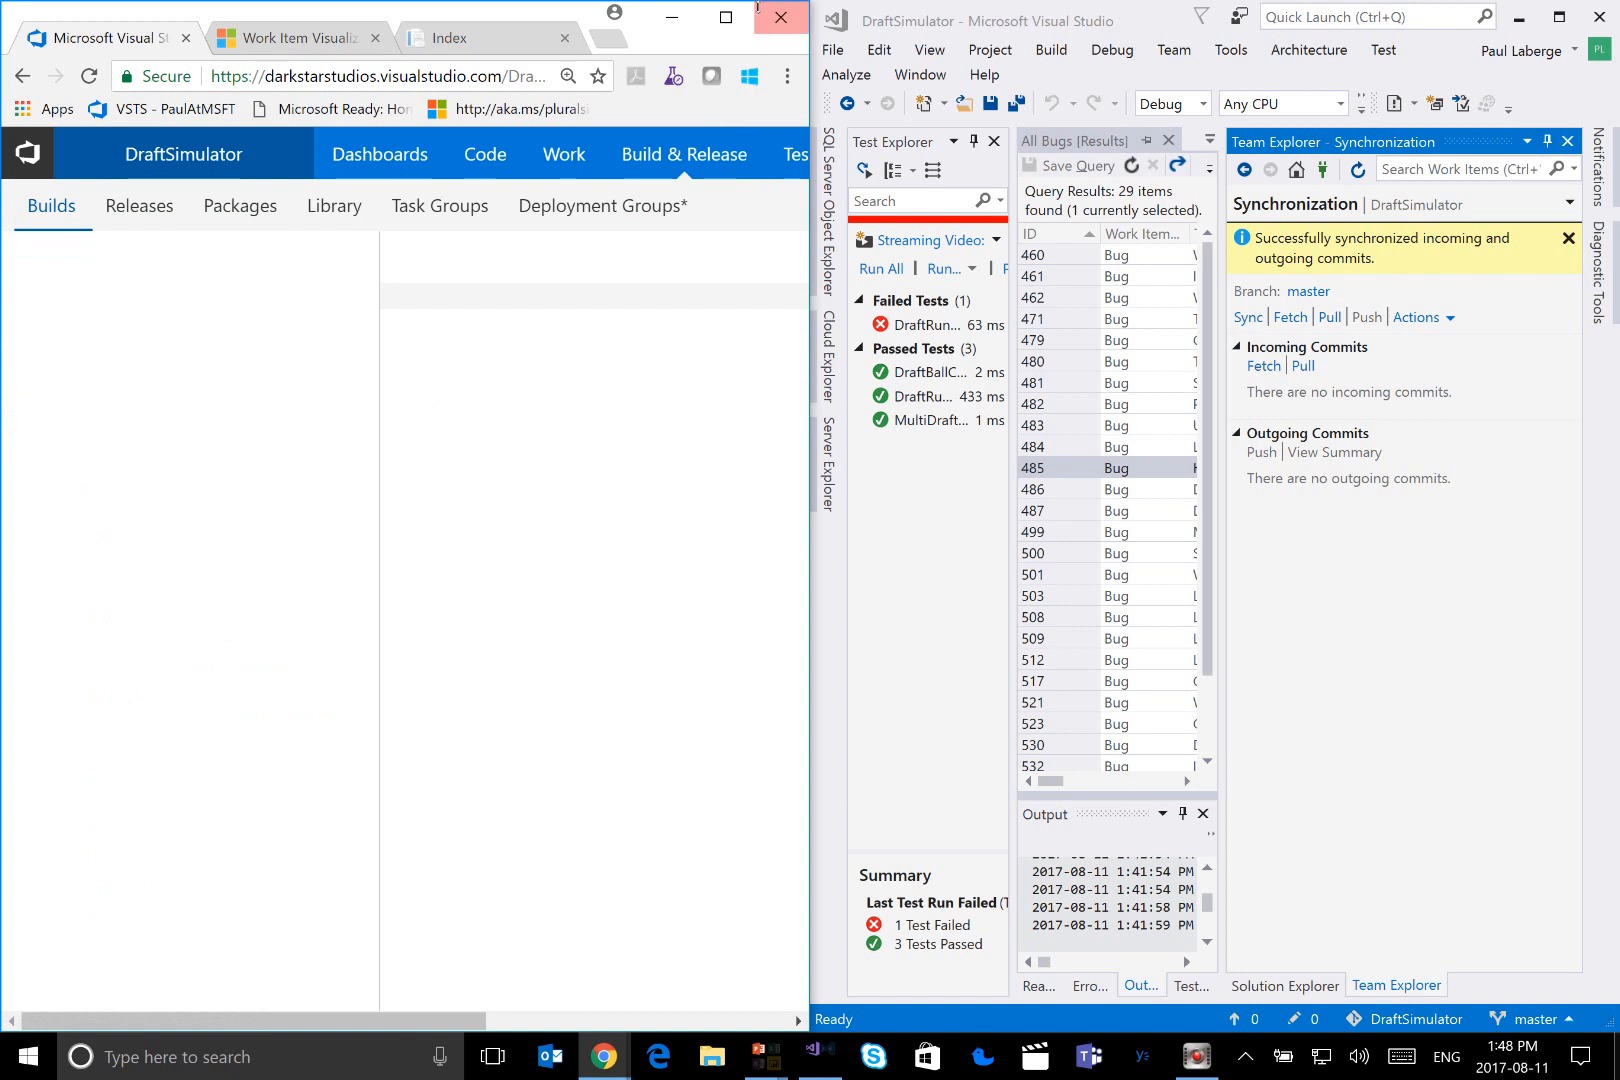
left_click(726, 17)
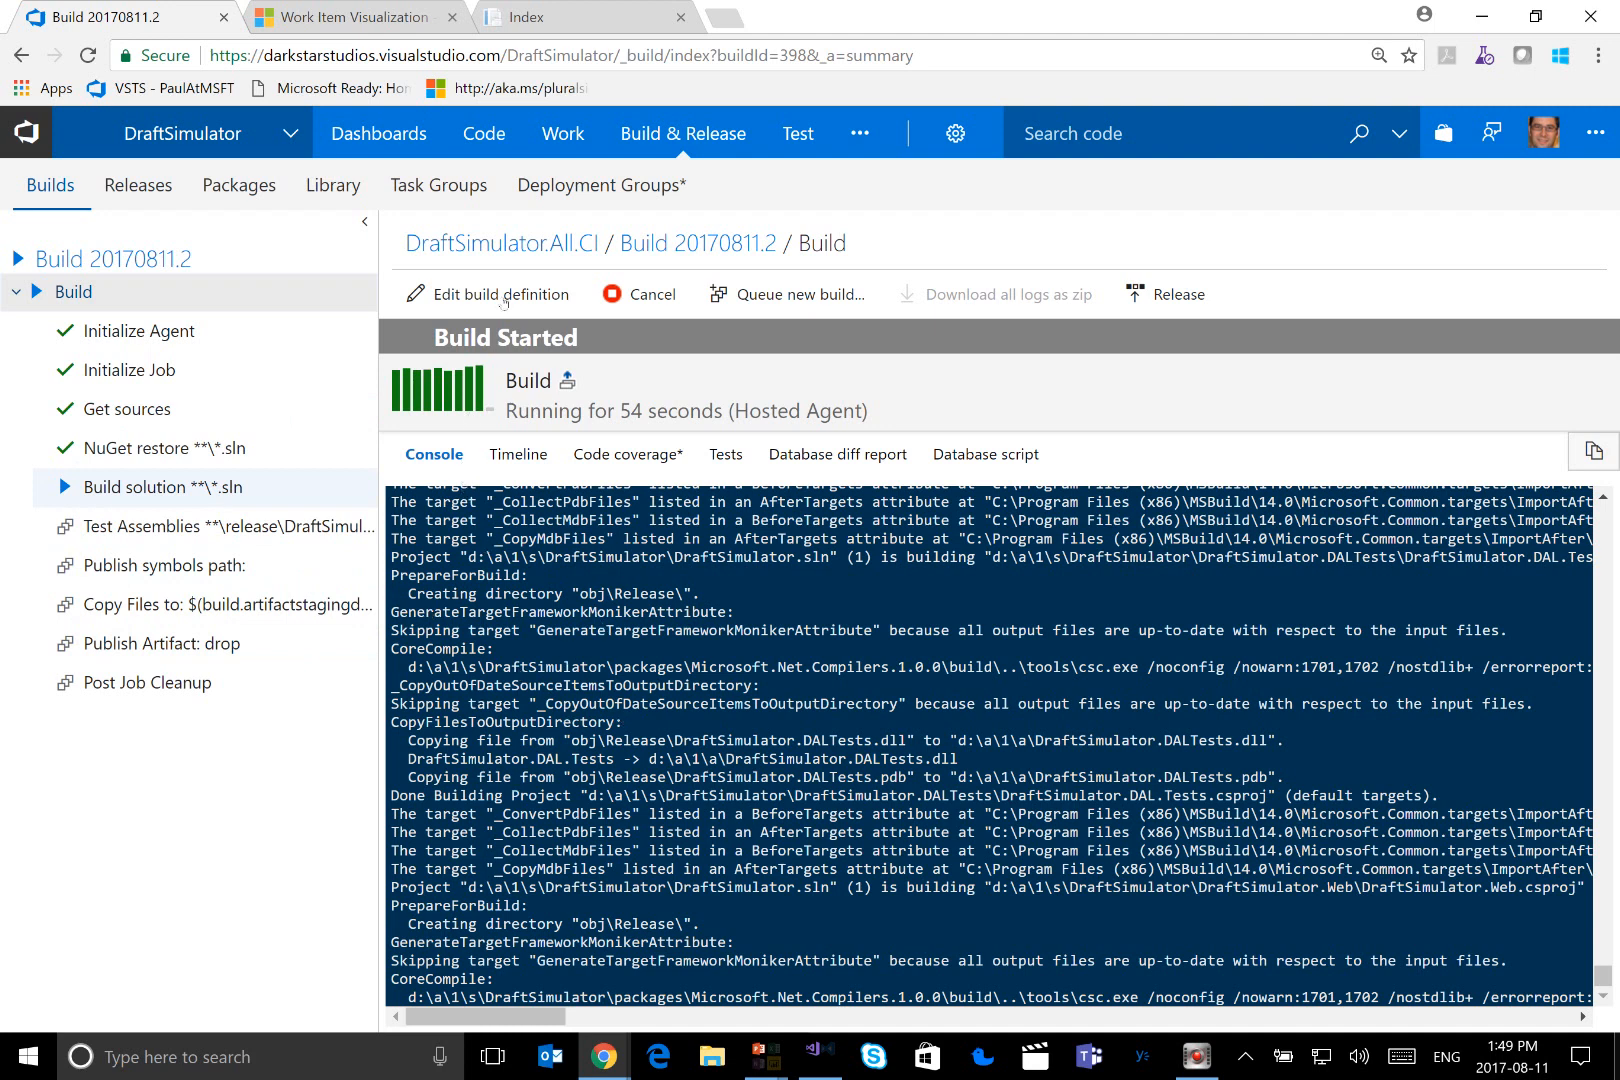
Open the DraftSimulator.All.CI build definition for editing and view the settings of its Build solution task
left_click(525, 245)
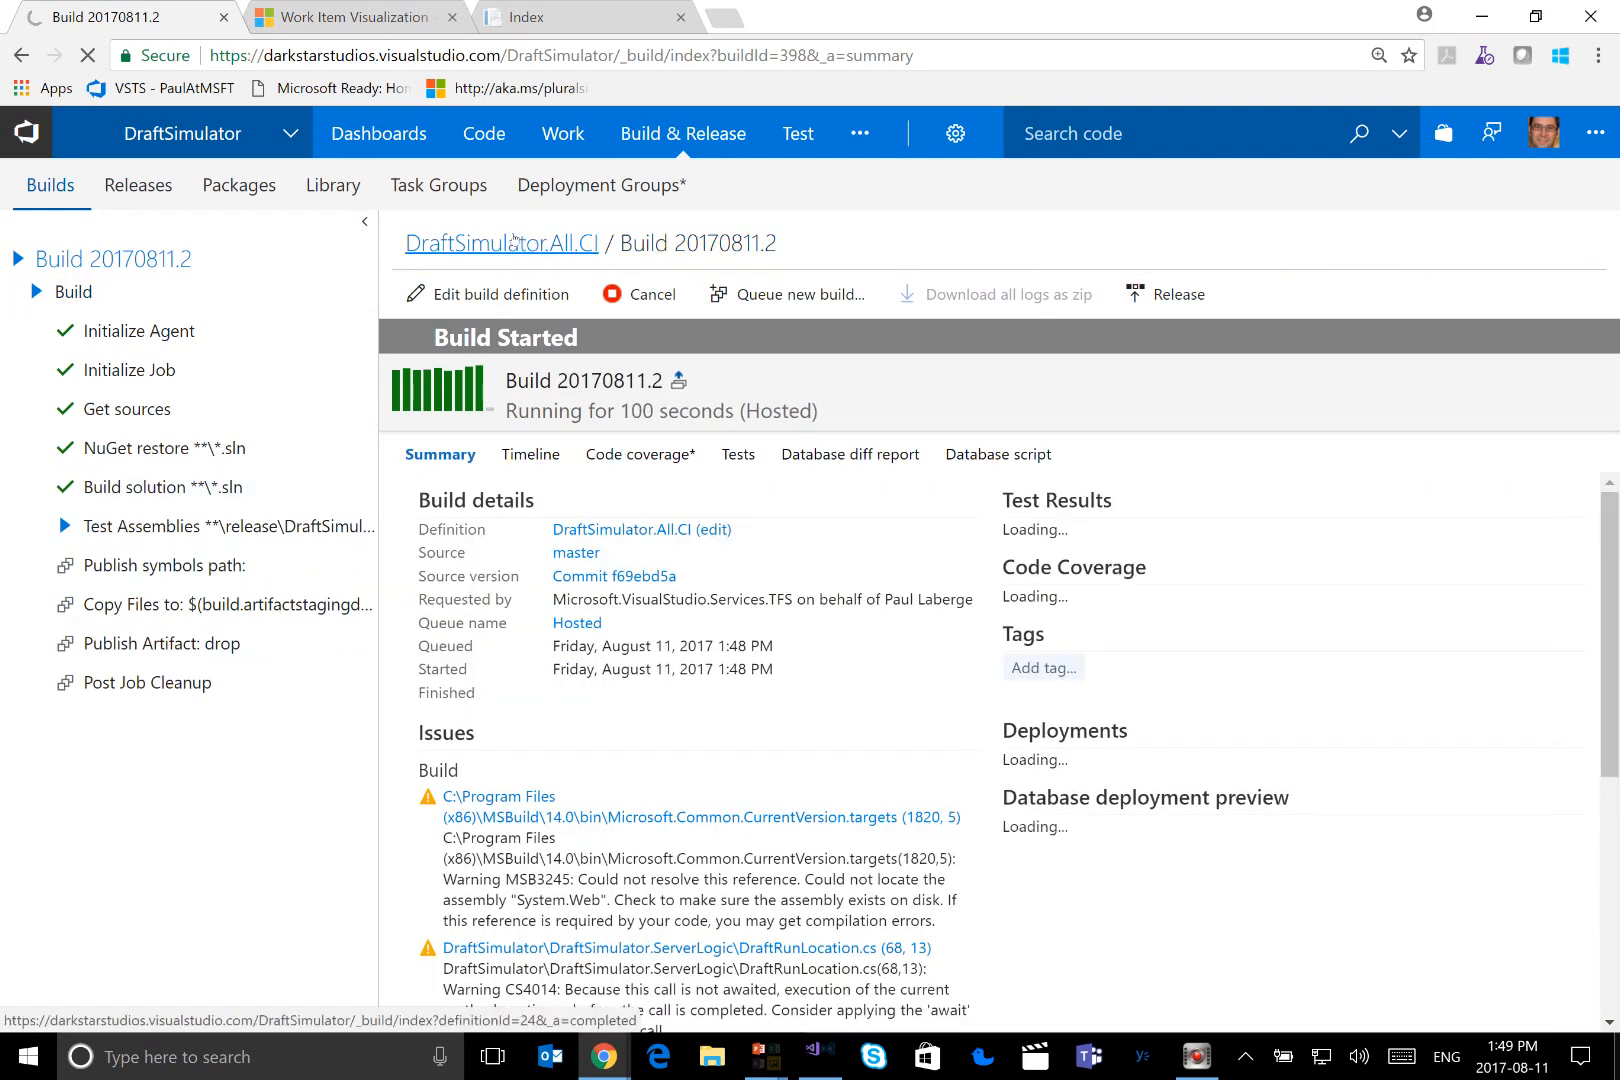
left_click(507, 243)
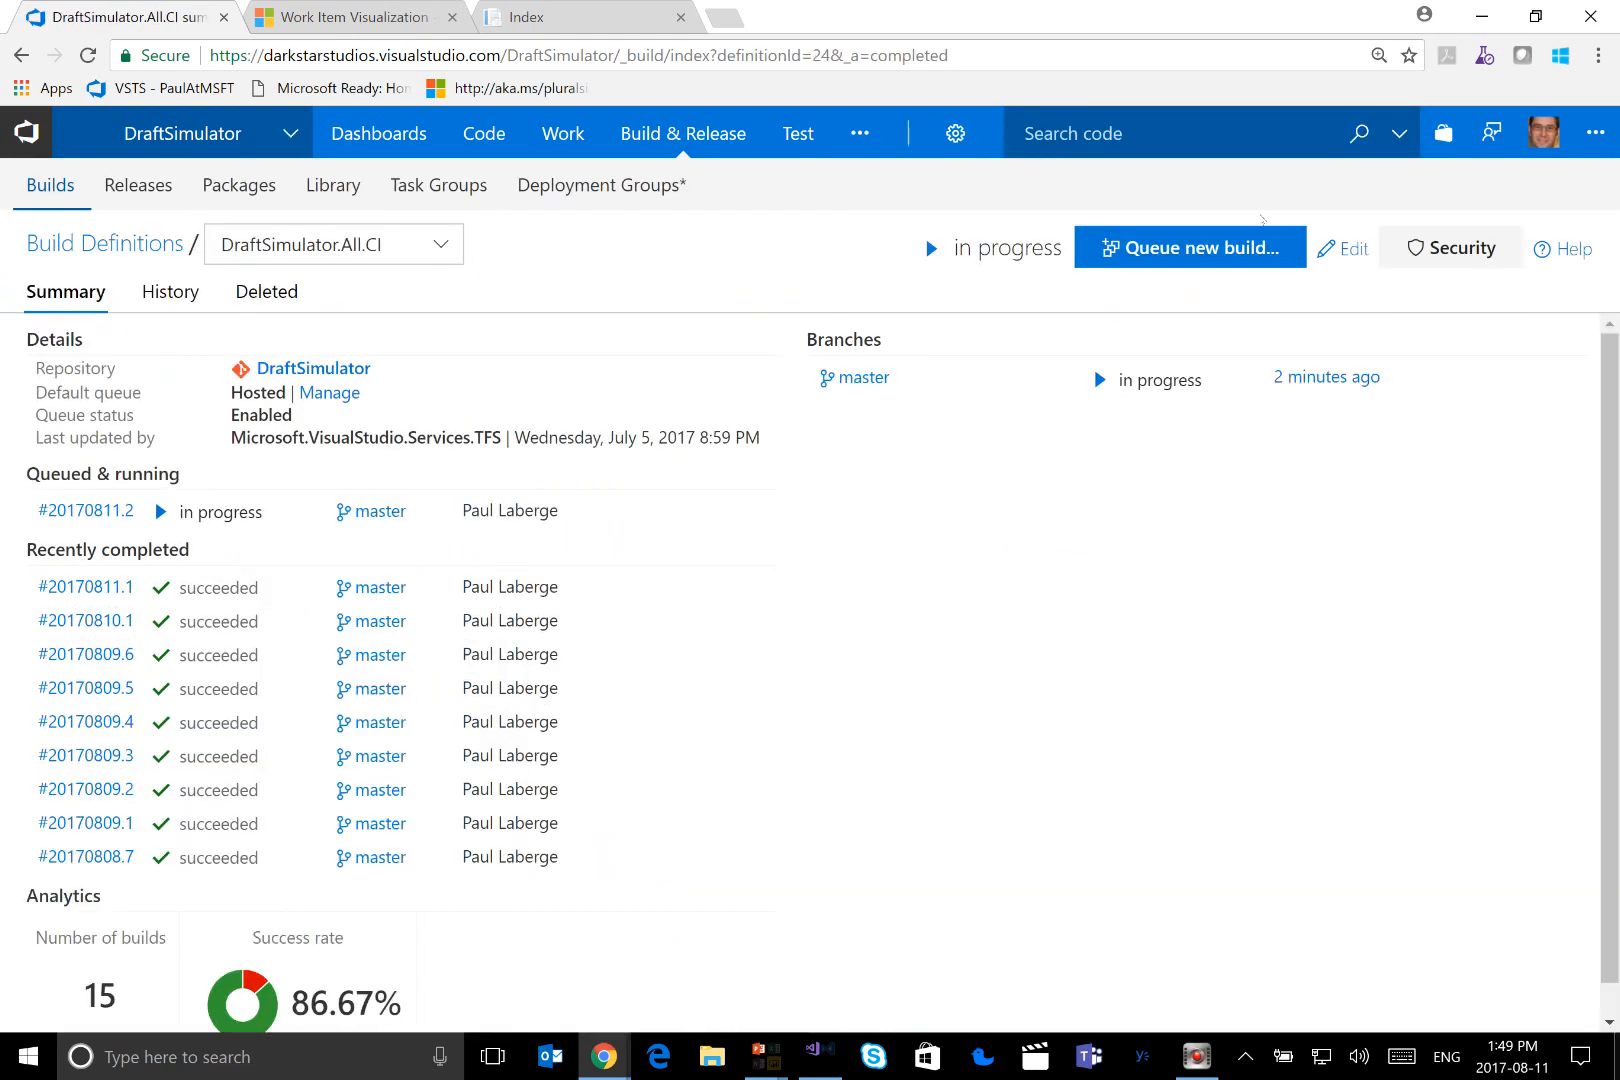
left_click(1340, 249)
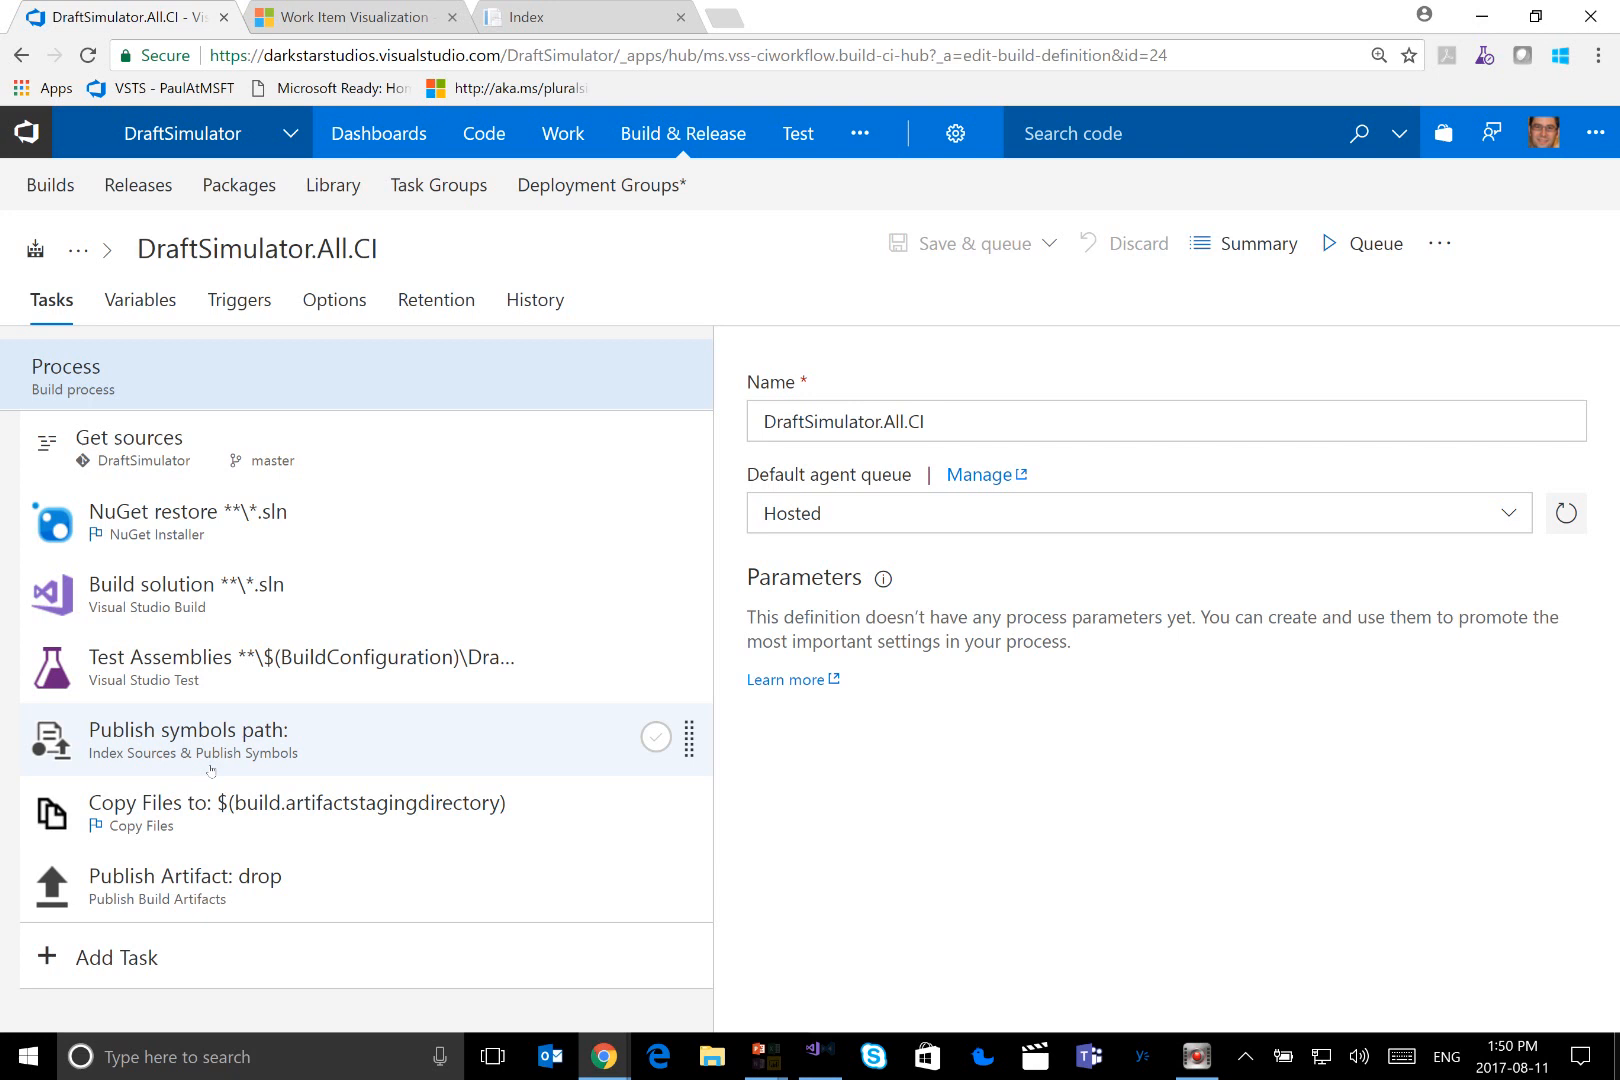
left_click(222, 603)
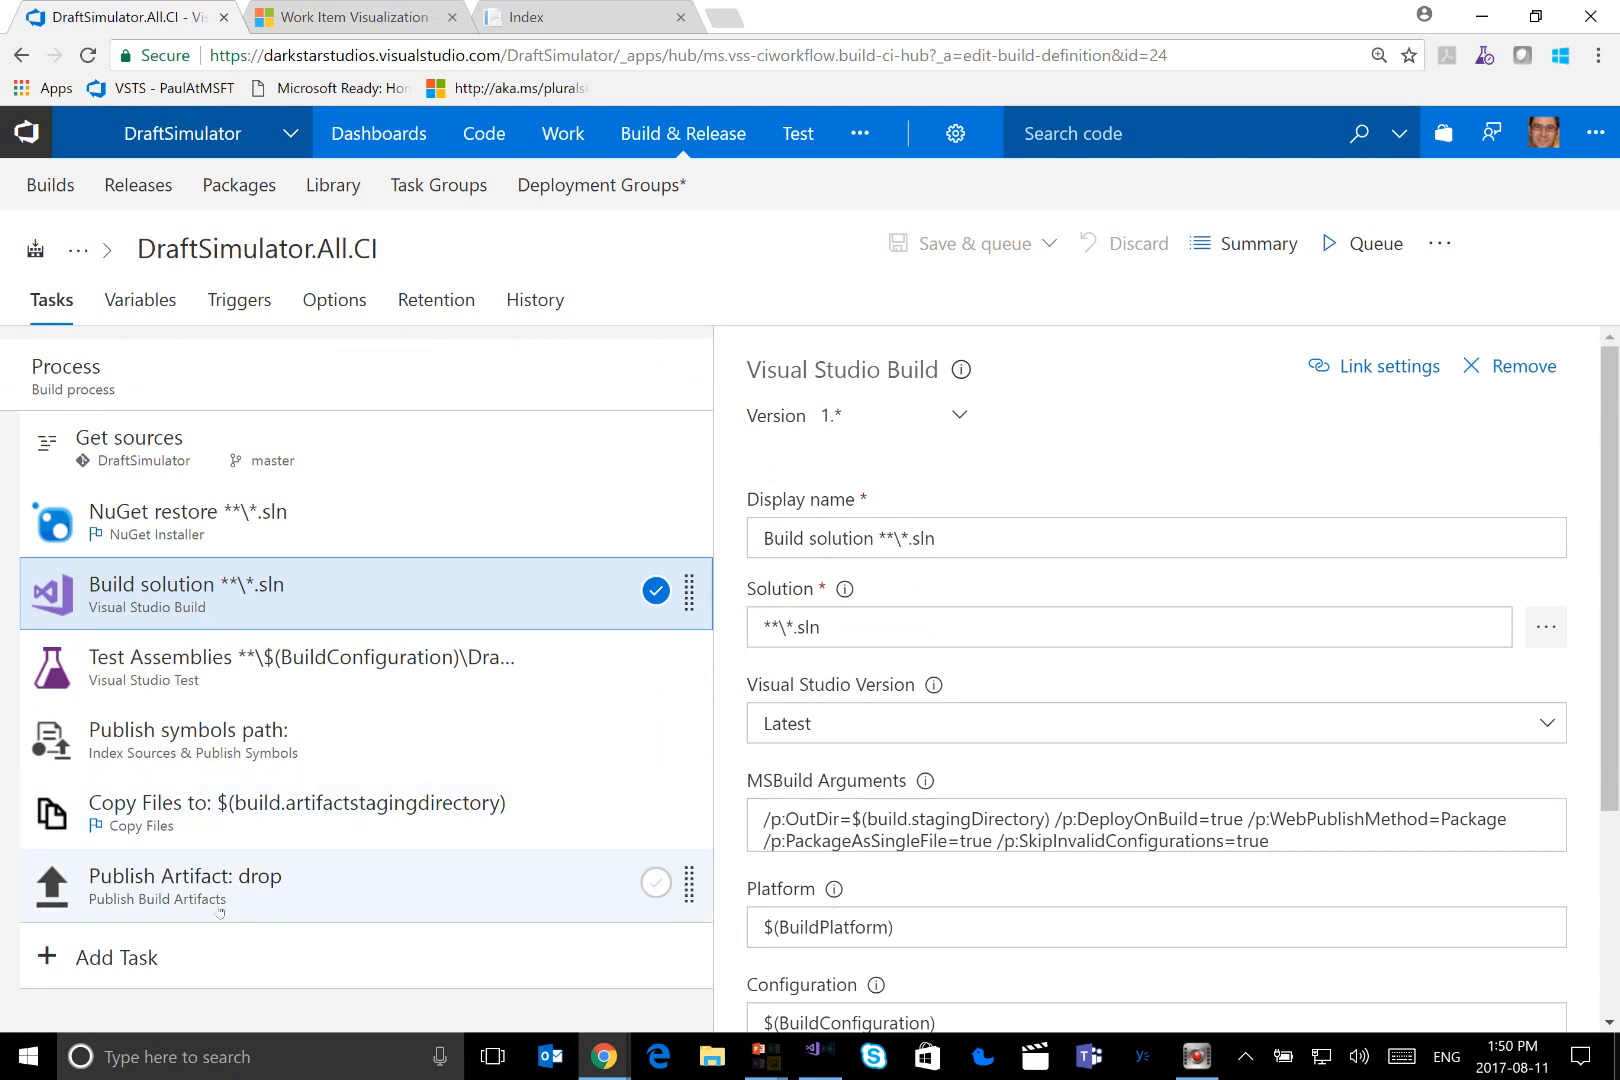
Examine the Build category of tasks that can be added to the definition, through to the Xamarin and Xcode tasks
left_click(113, 958)
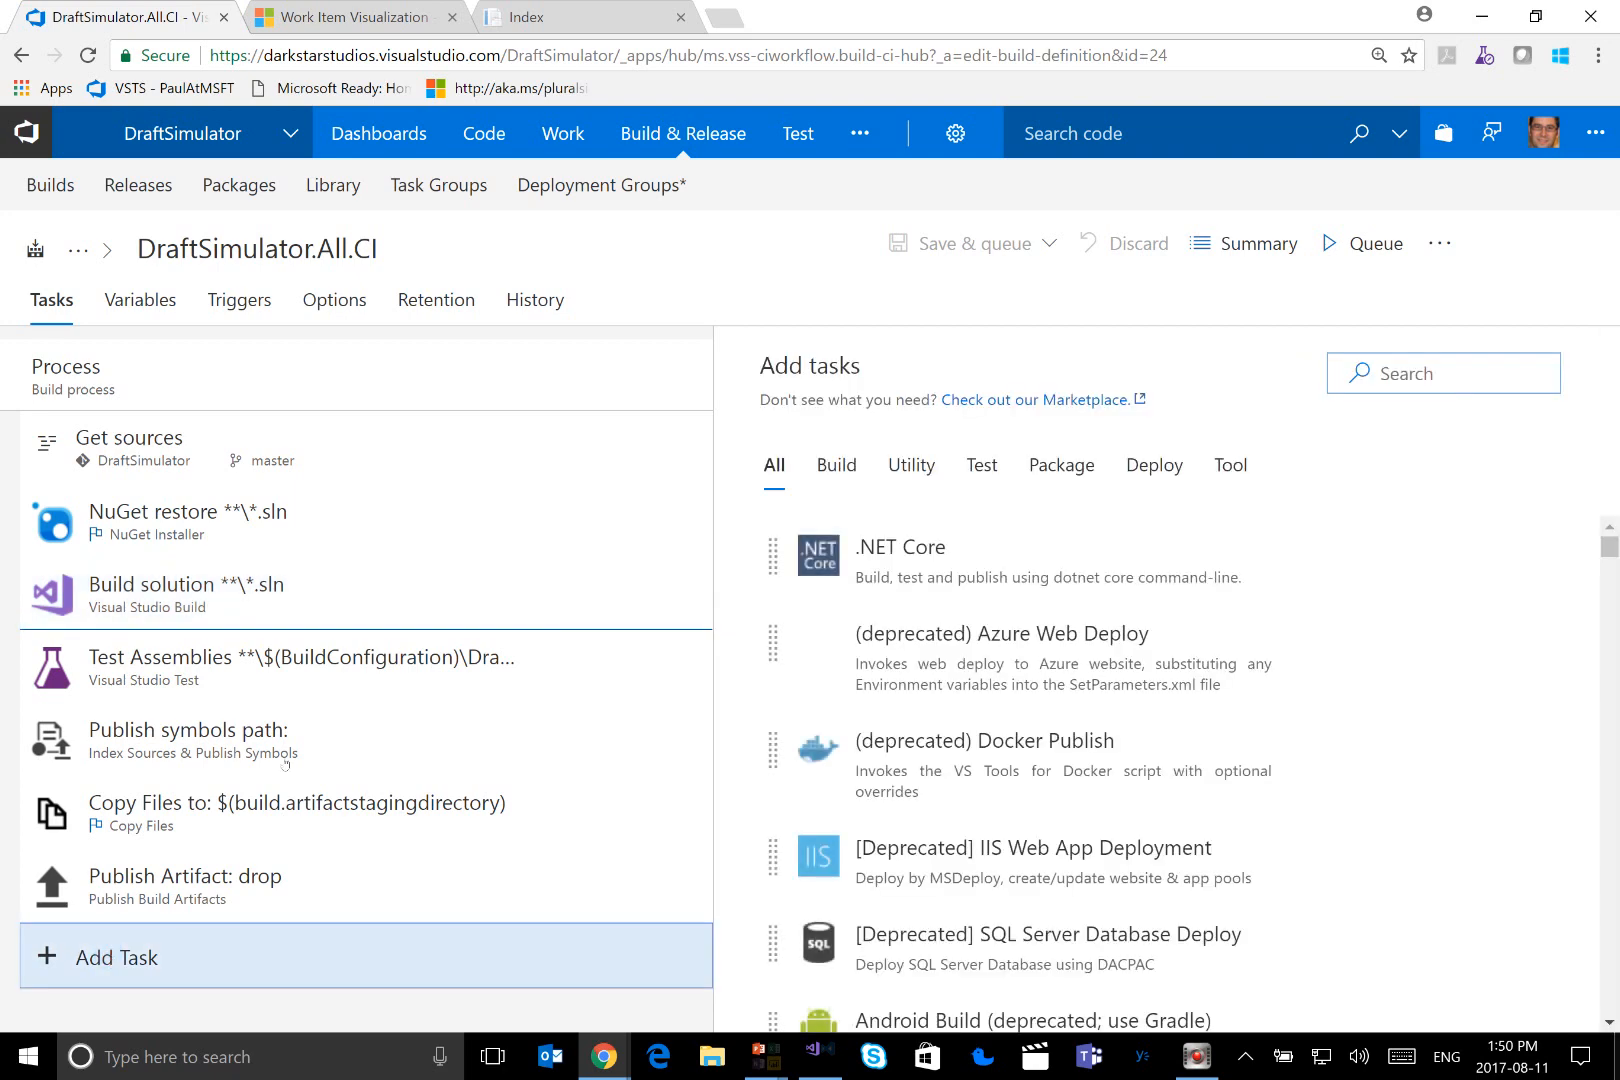
left_click(836, 466)
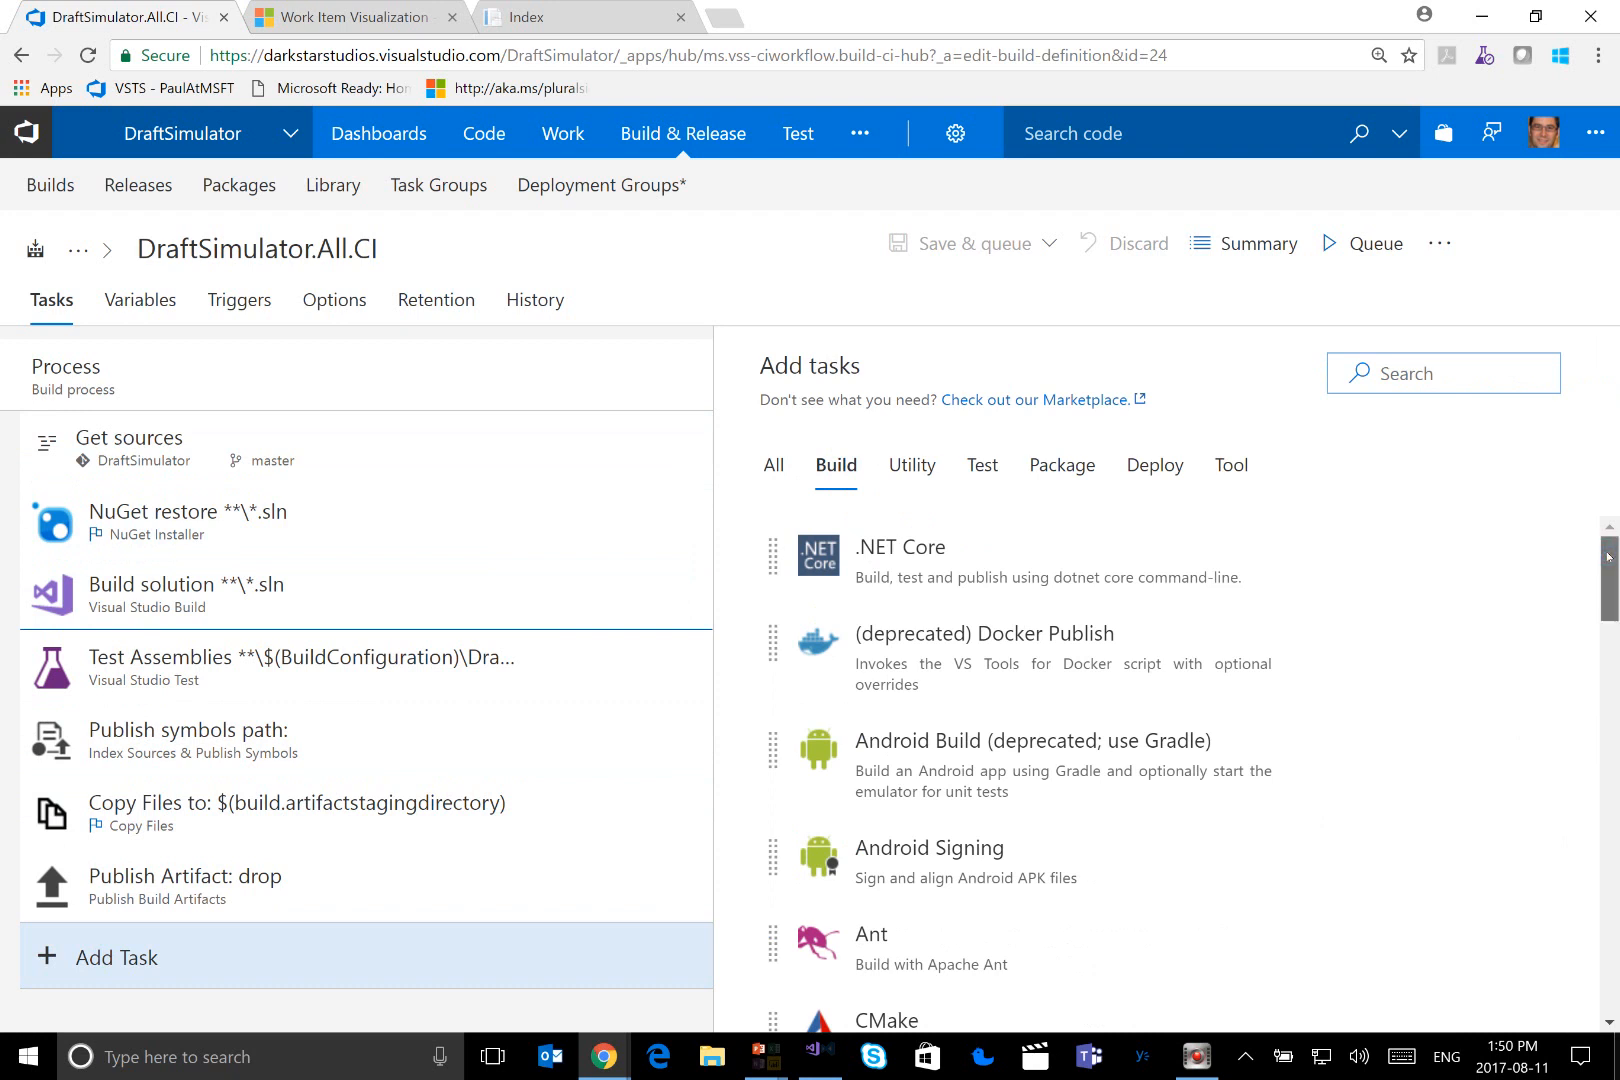
scroll(1609, 557, "down", 1)
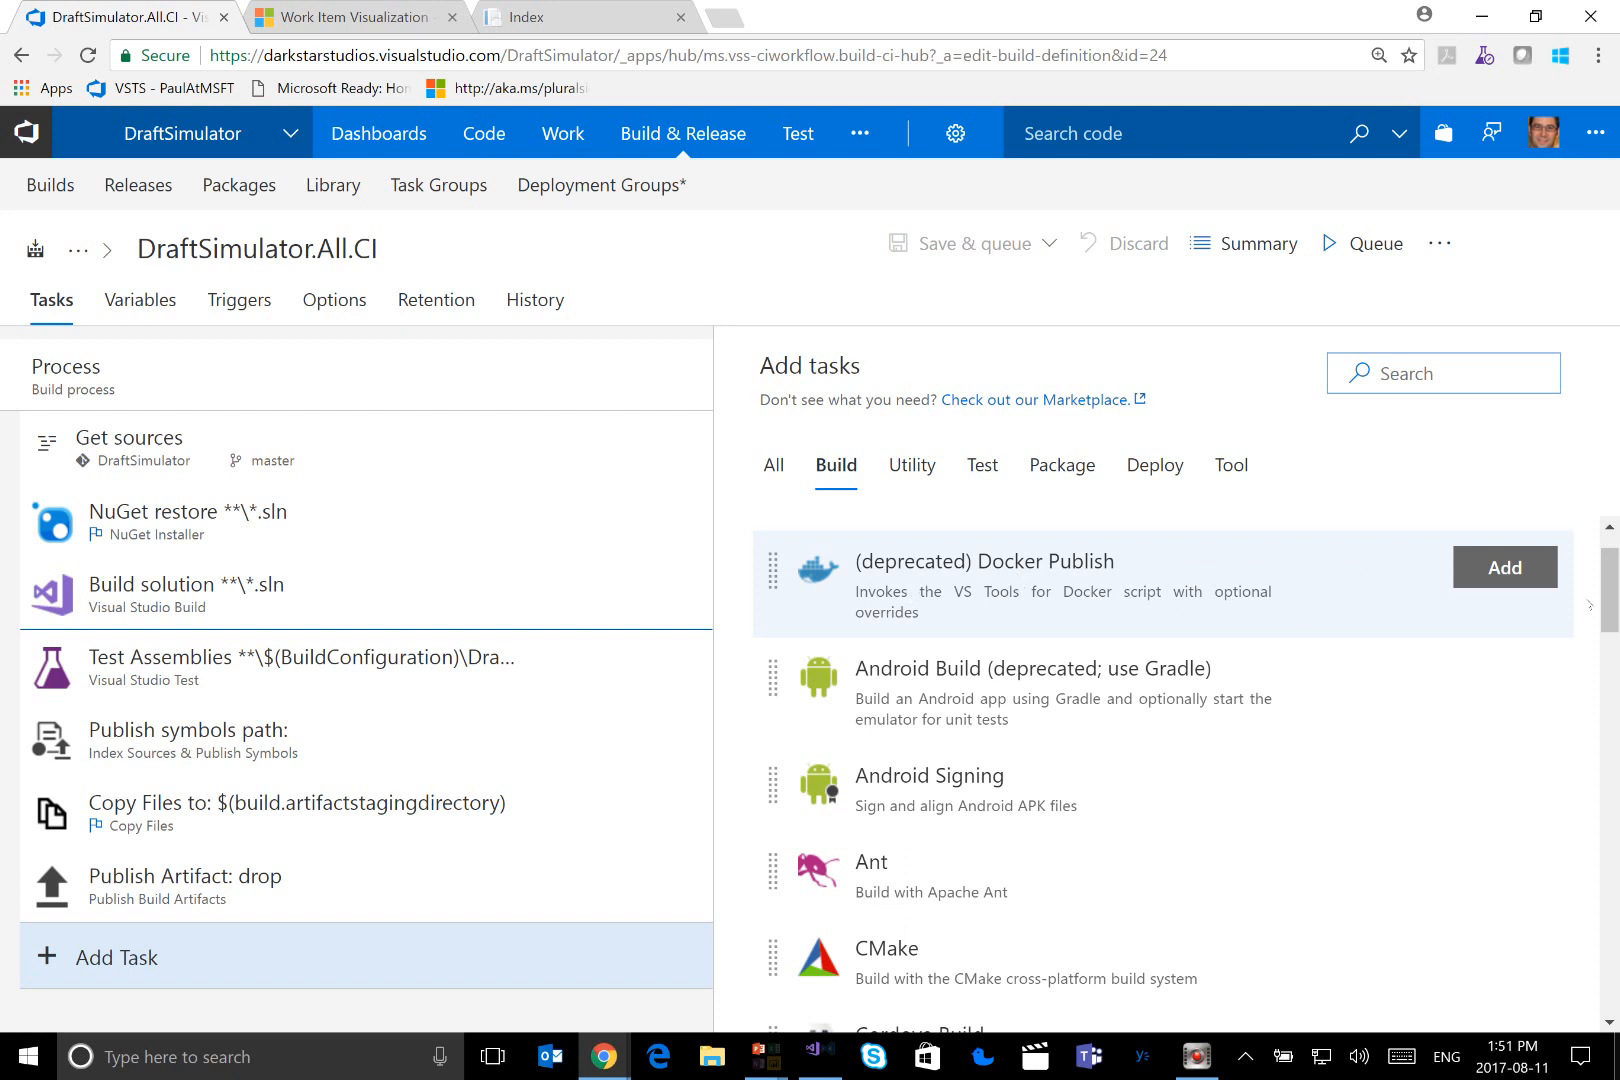
left_click_drag(1612, 588, 1612, 688)
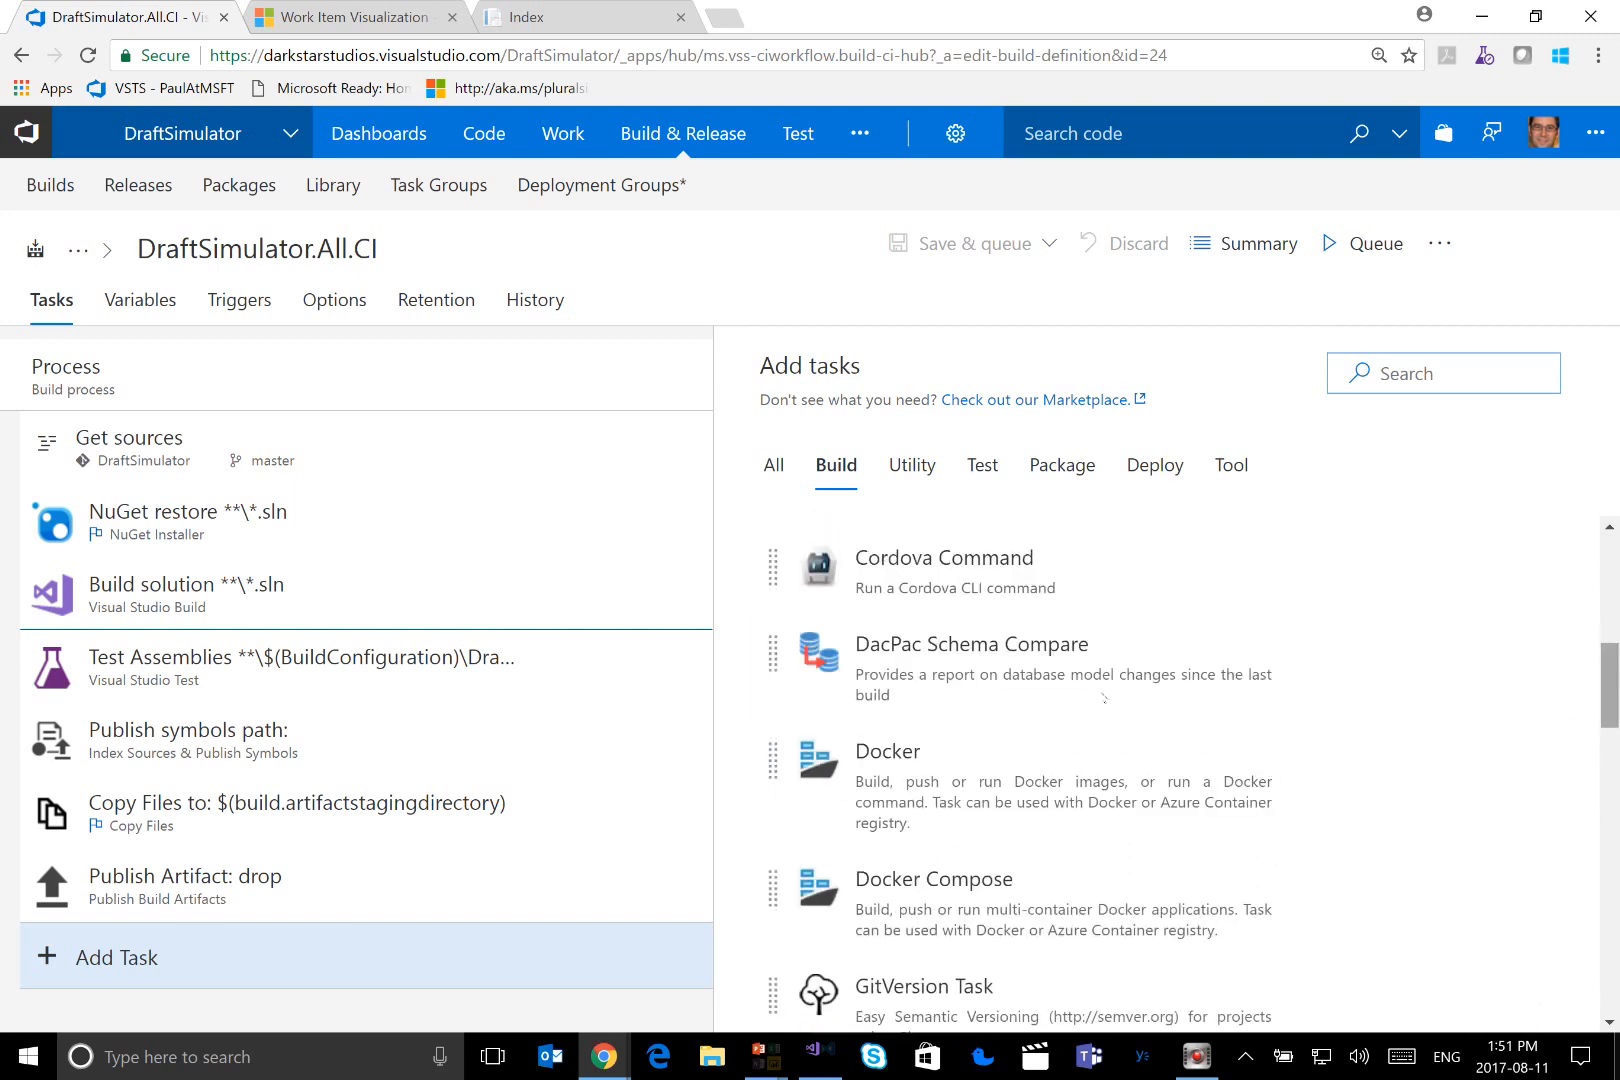
scroll(1000, 659, "down", 4)
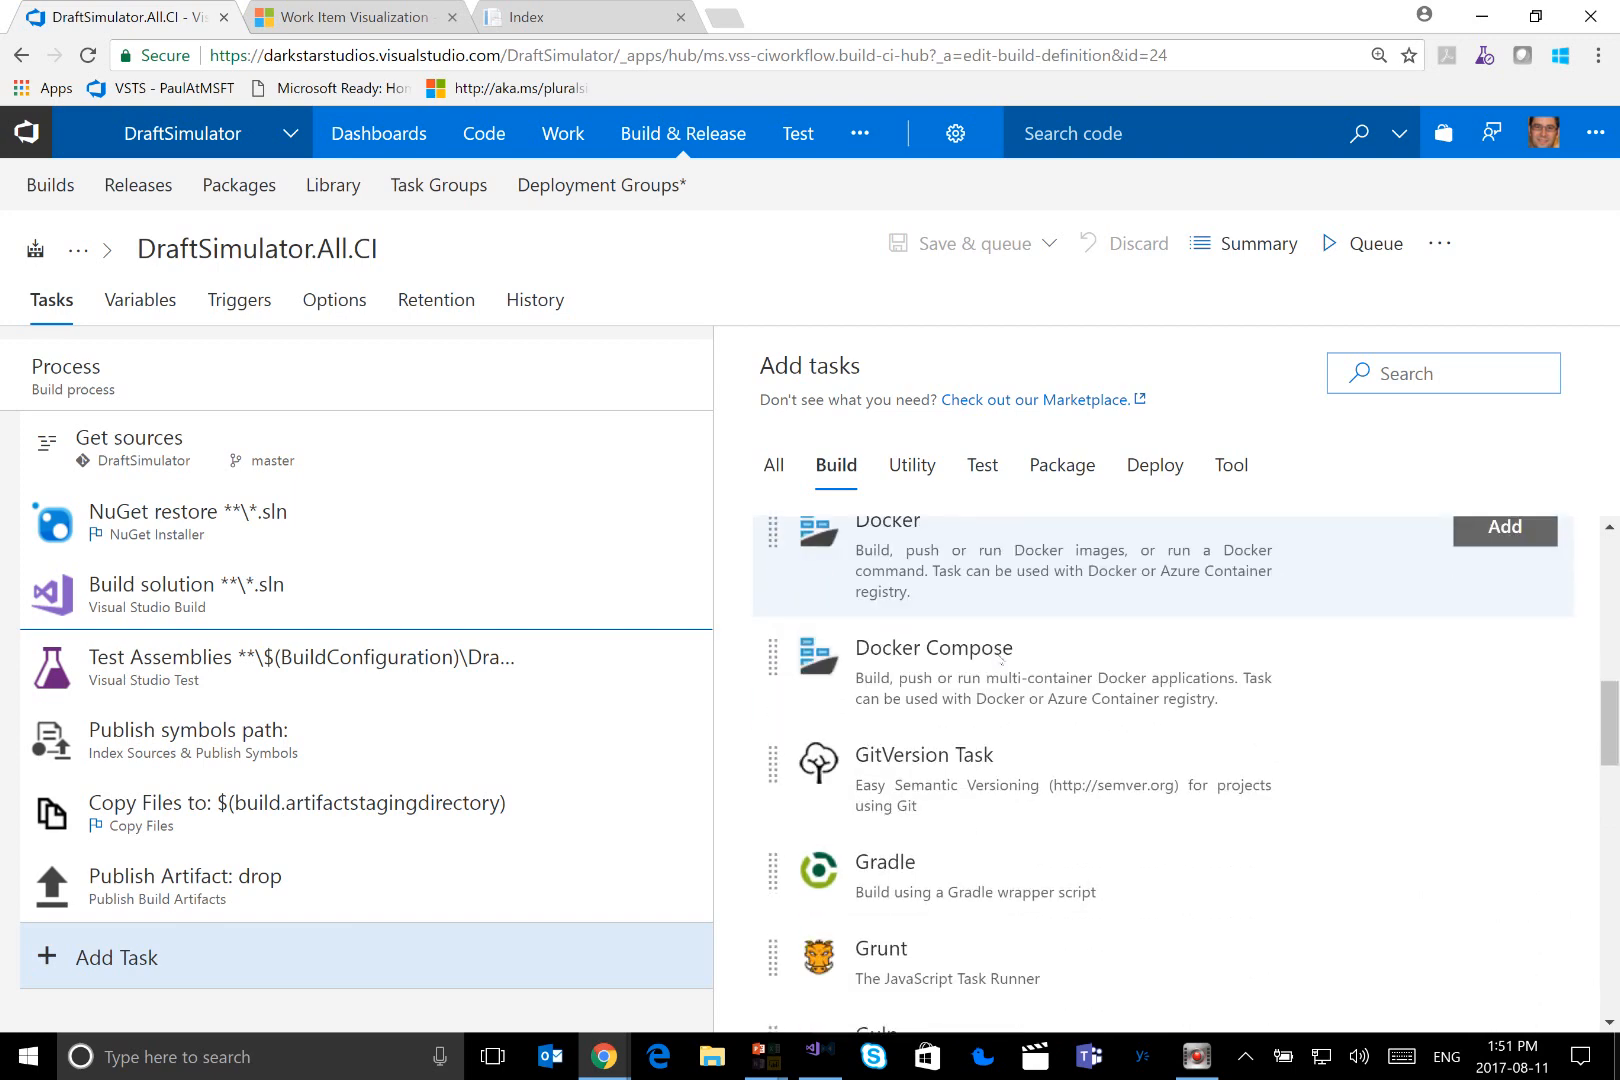
scroll(1000, 650, "down", 2)
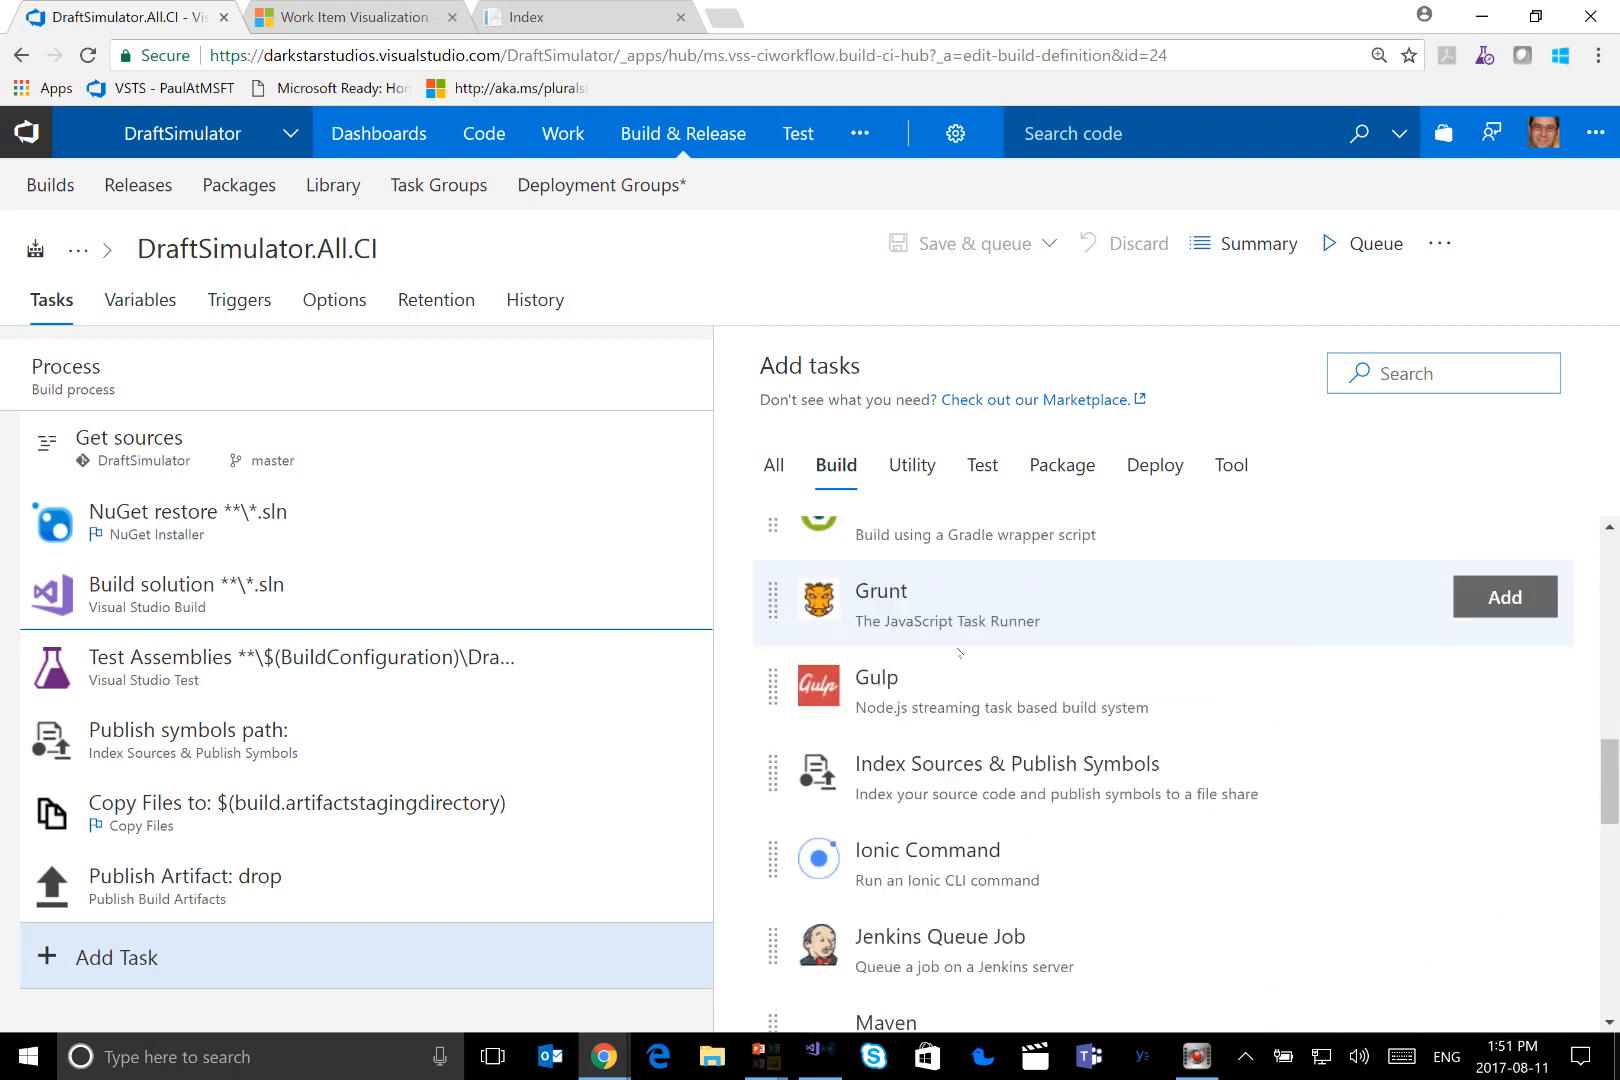
scroll(1060, 820, "down", 1)
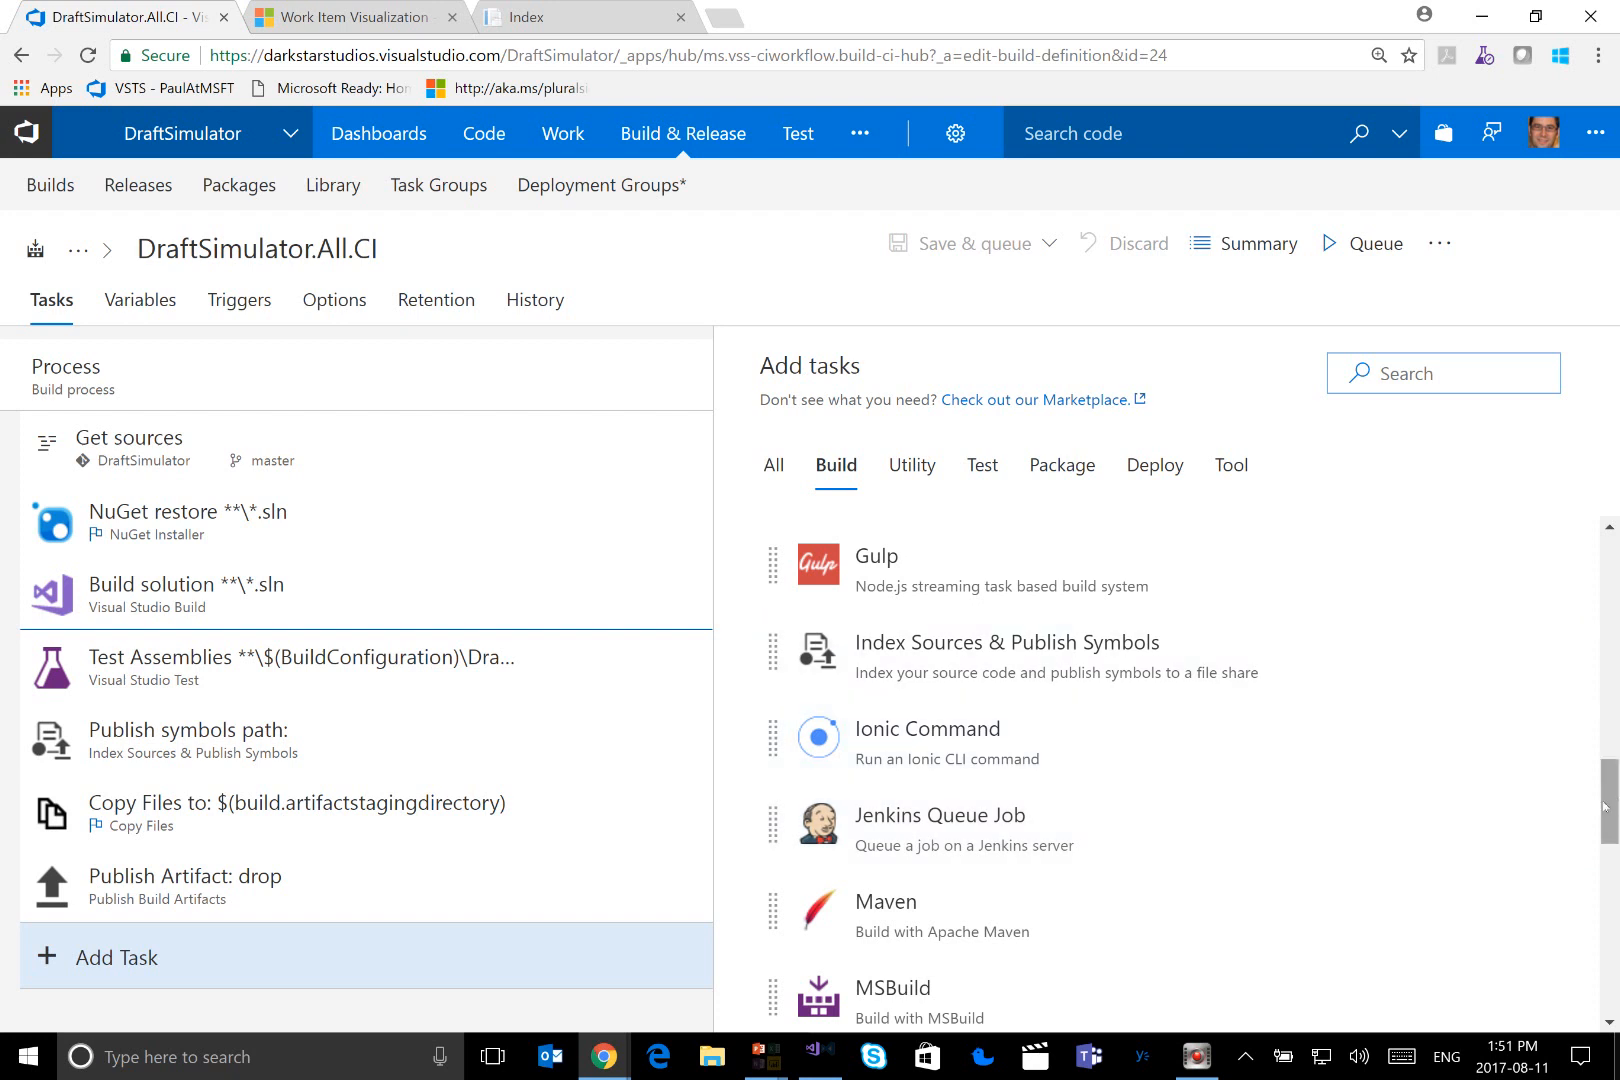
left_click_drag(1605, 805, 1608, 854)
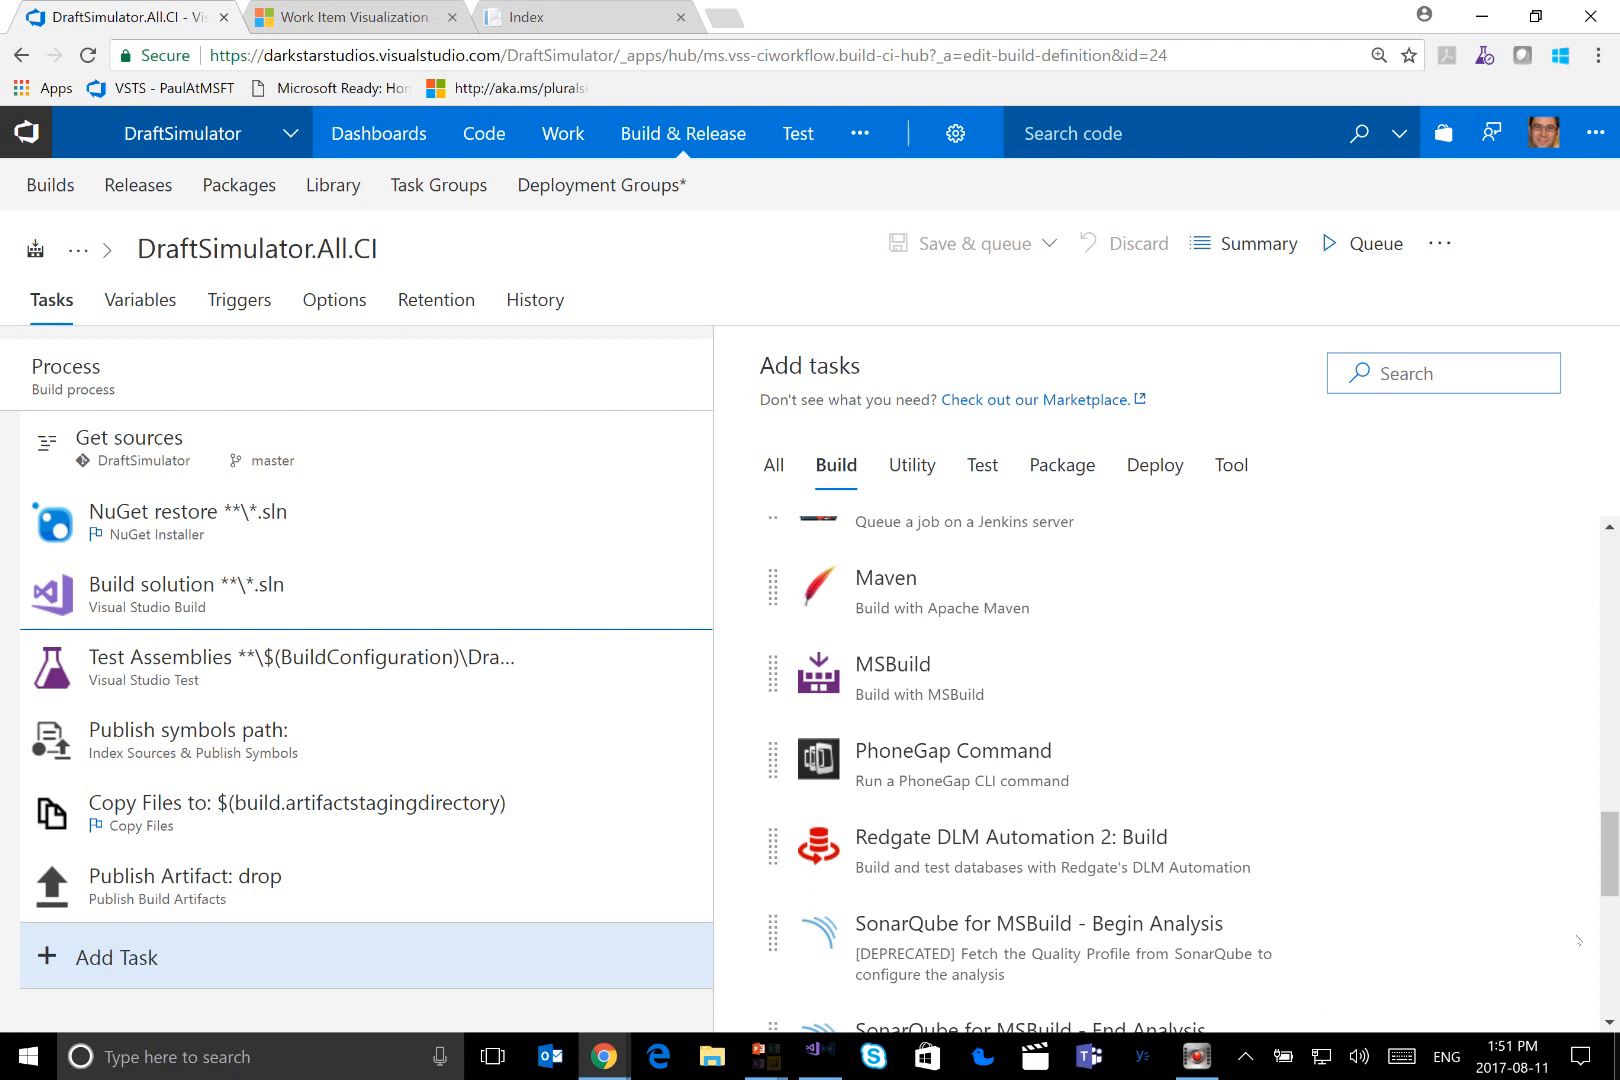
mouse_move(1568, 953)
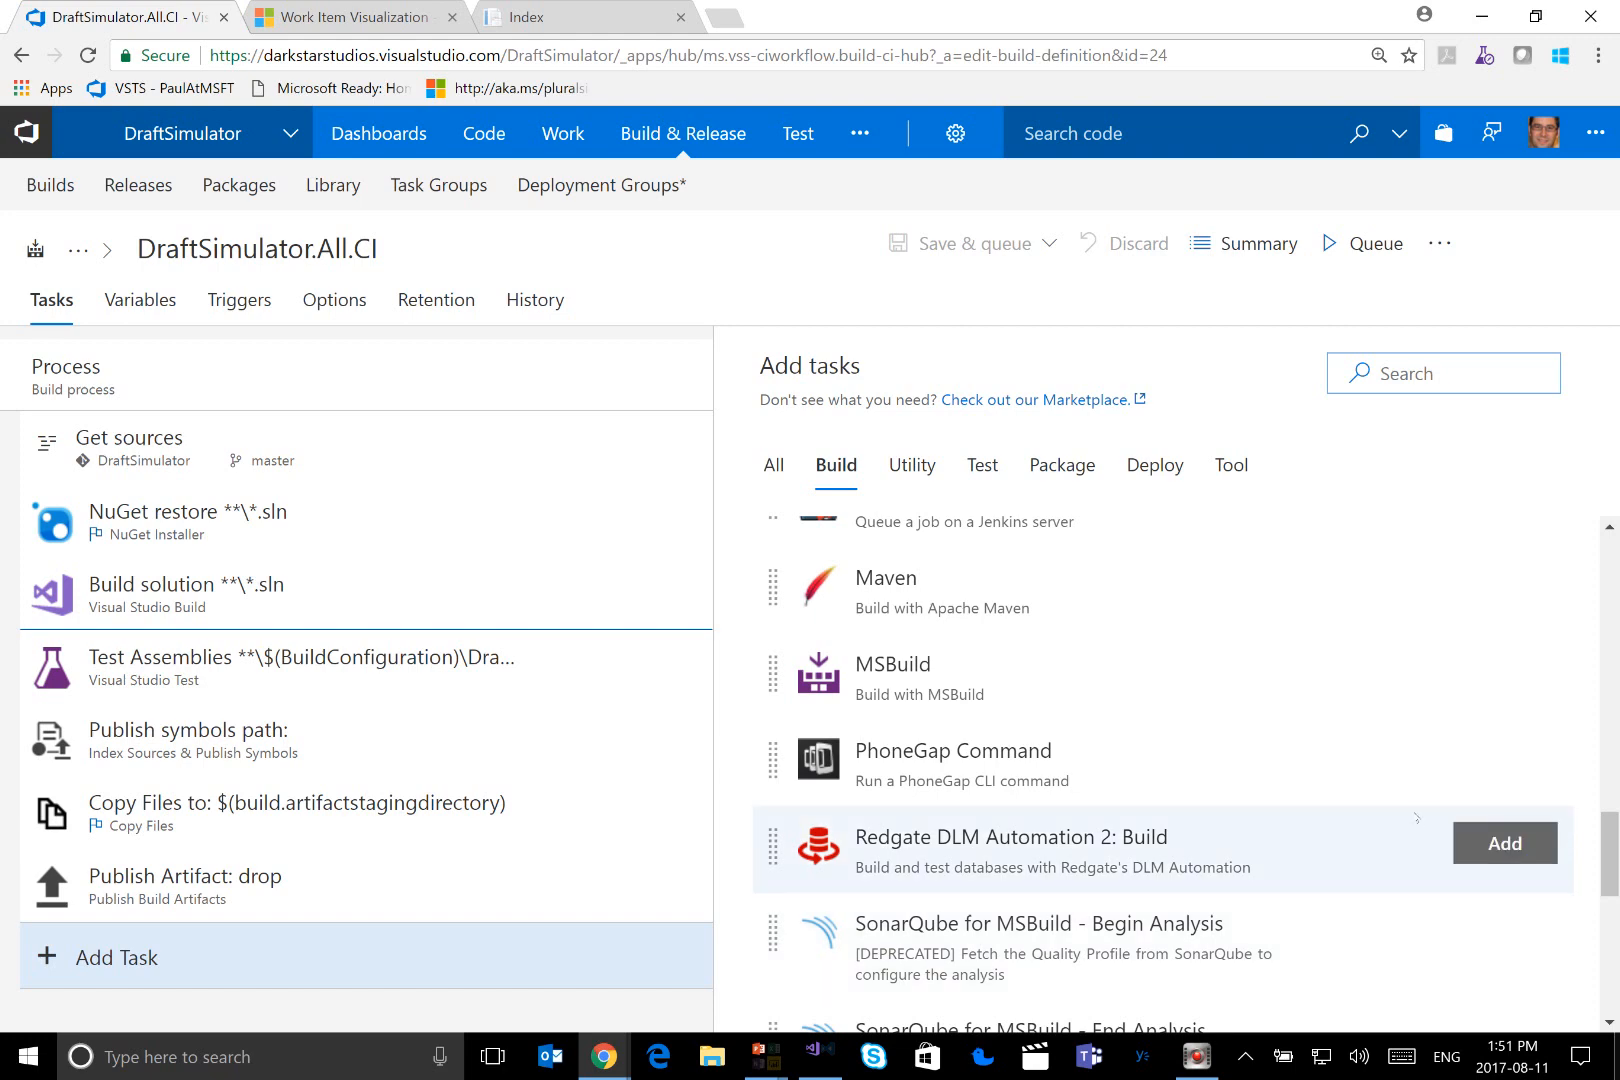
left_click_drag(1613, 840, 1611, 966)
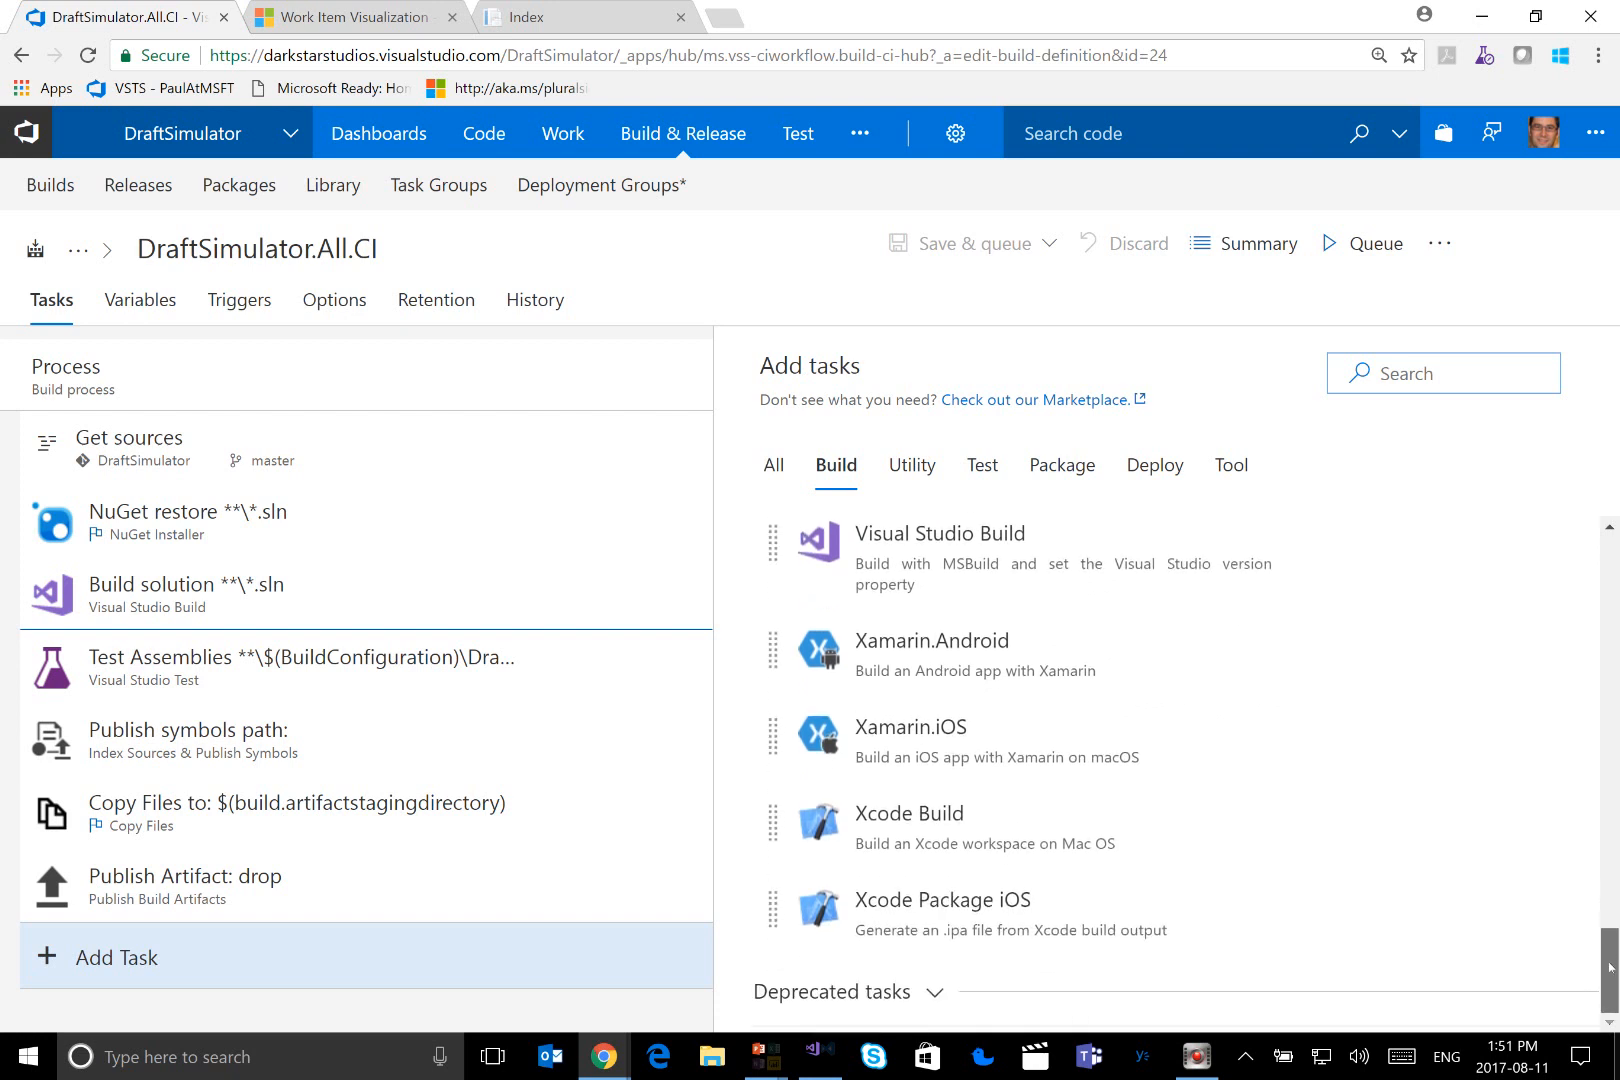
mouse_move(903, 750)
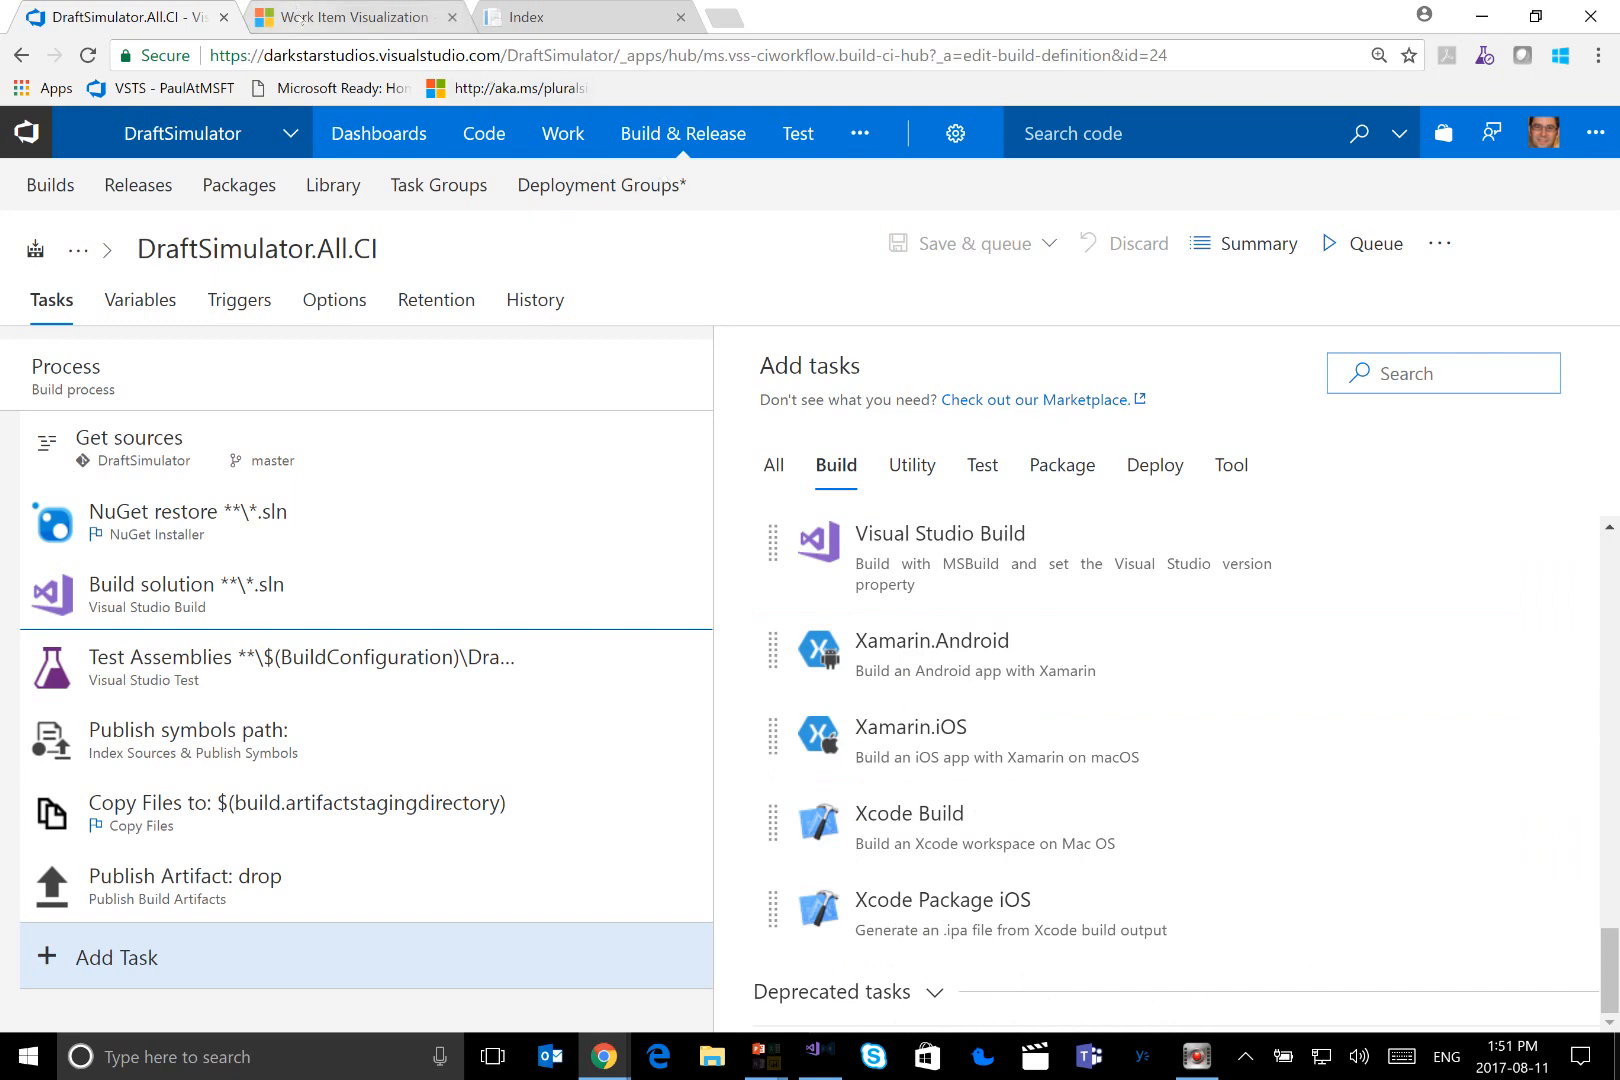
Browse the full list of Build and release extensions for Visual Studio Team Services in the Marketplace
left_click(302, 18)
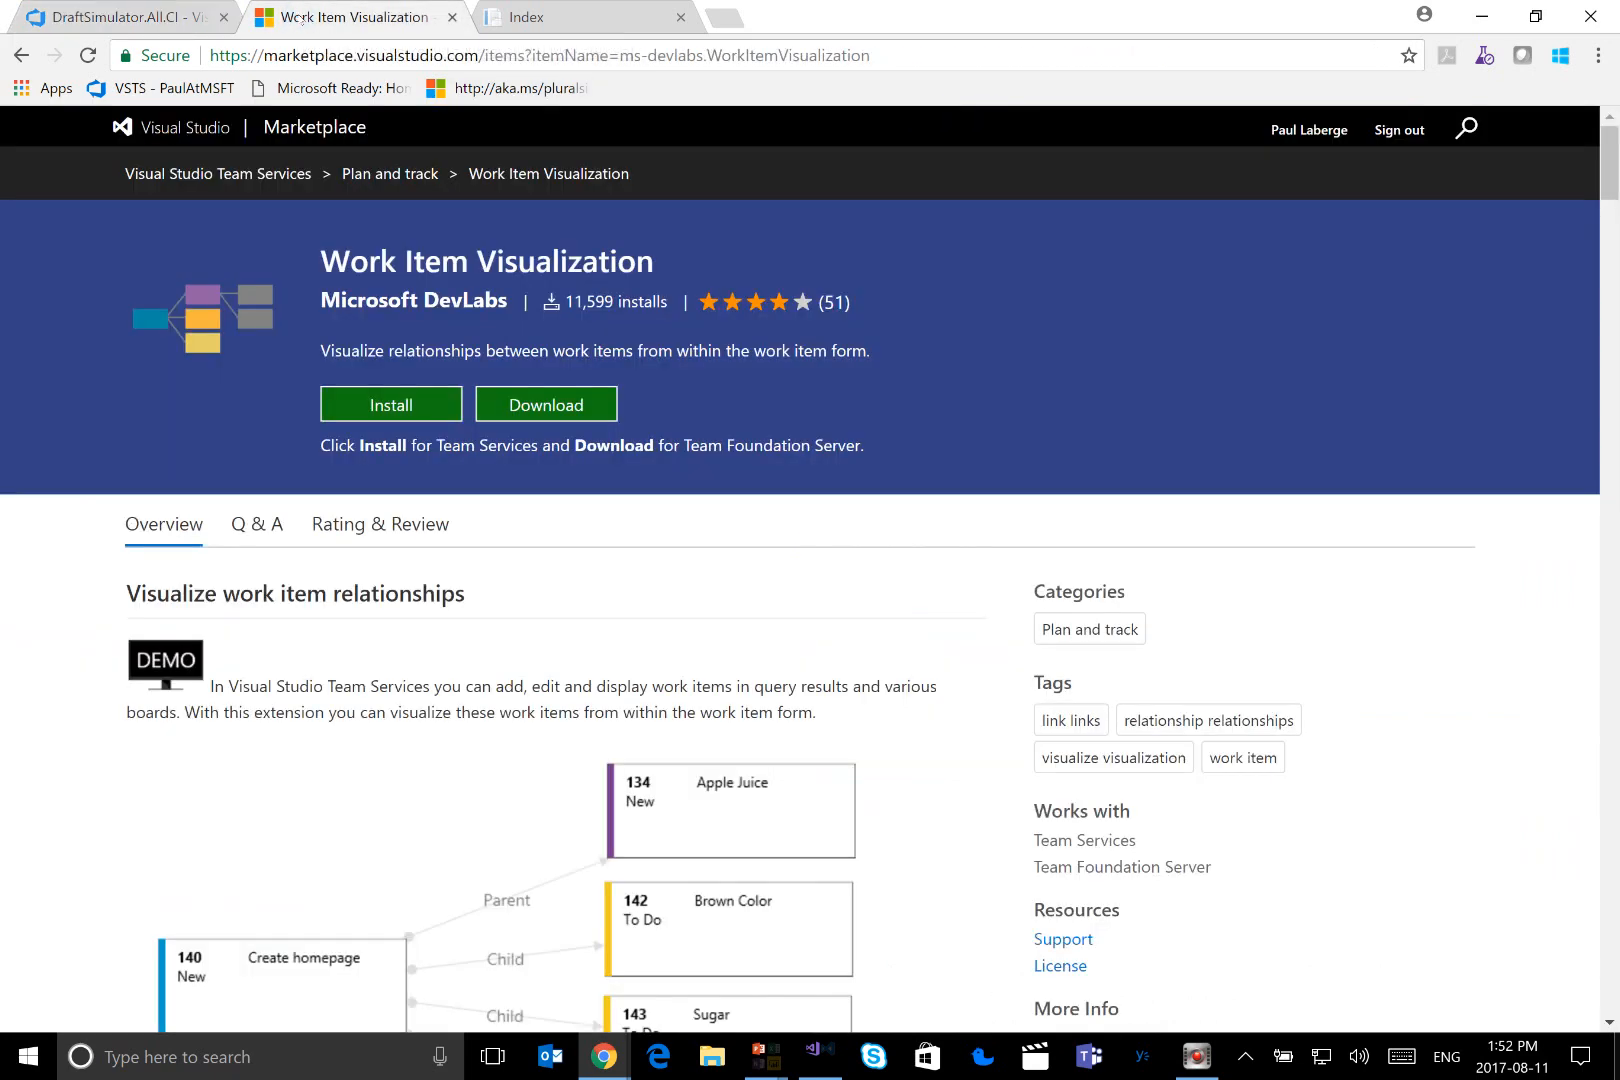
left_click(297, 176)
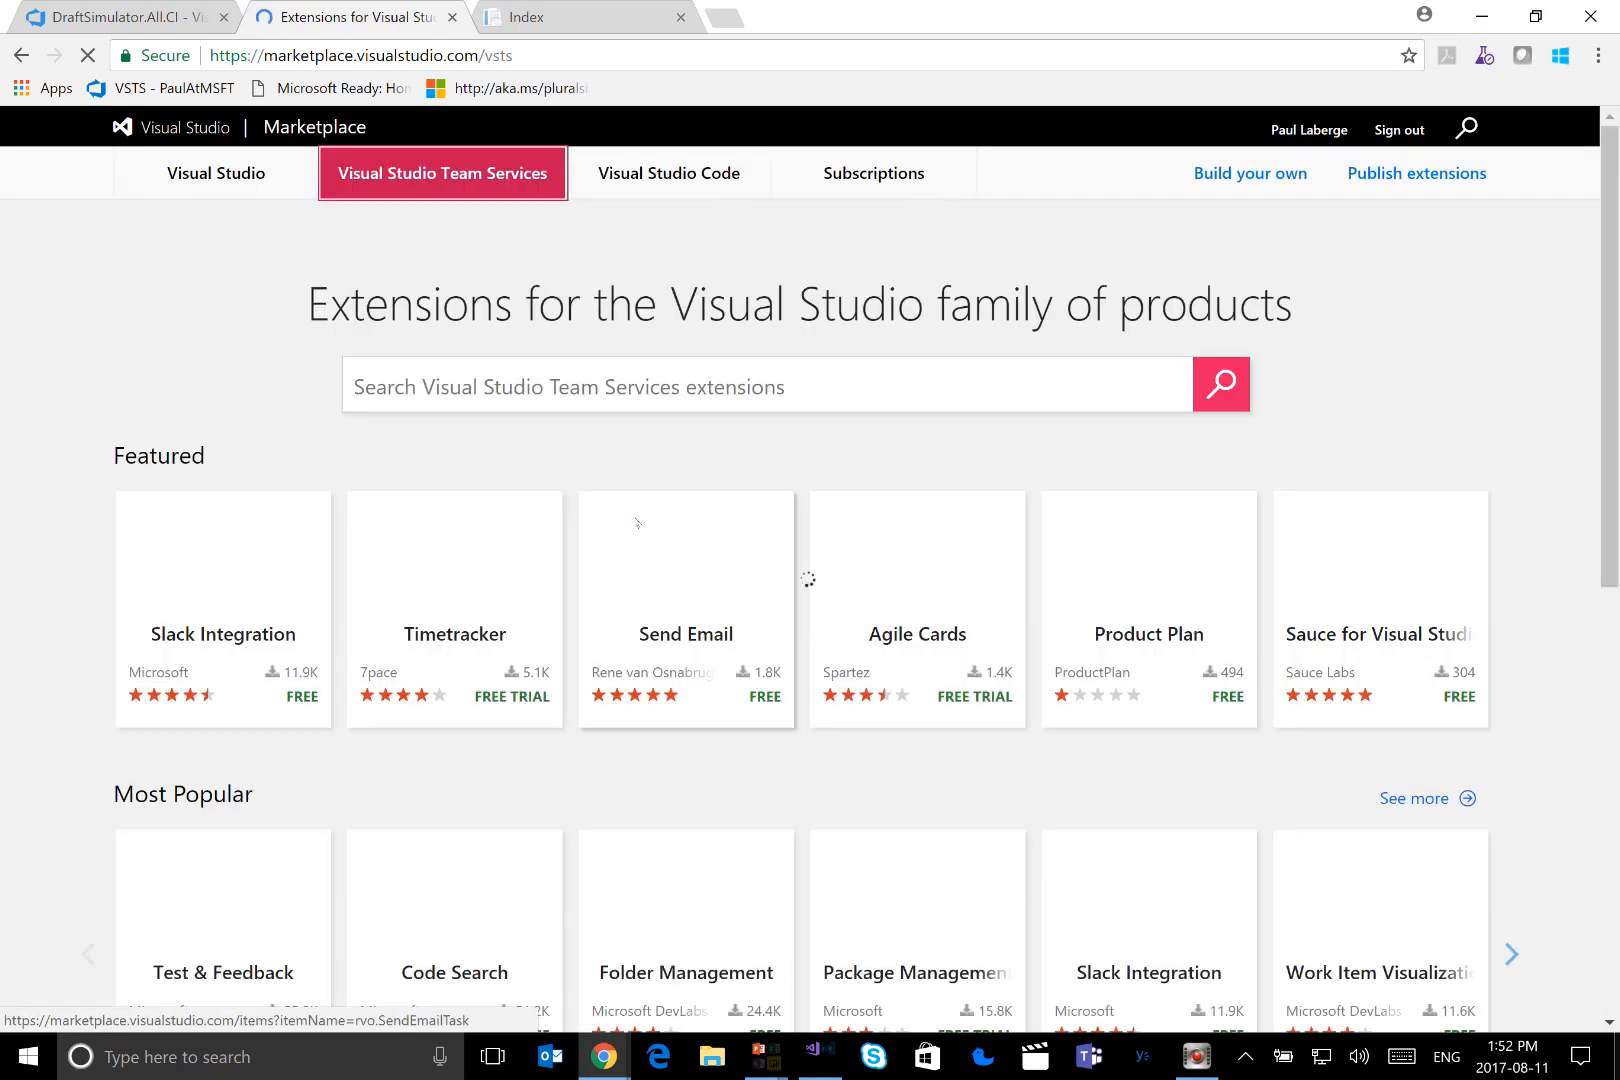
scroll(640, 522, "down", 5)
scroll(640, 522, "down", 3)
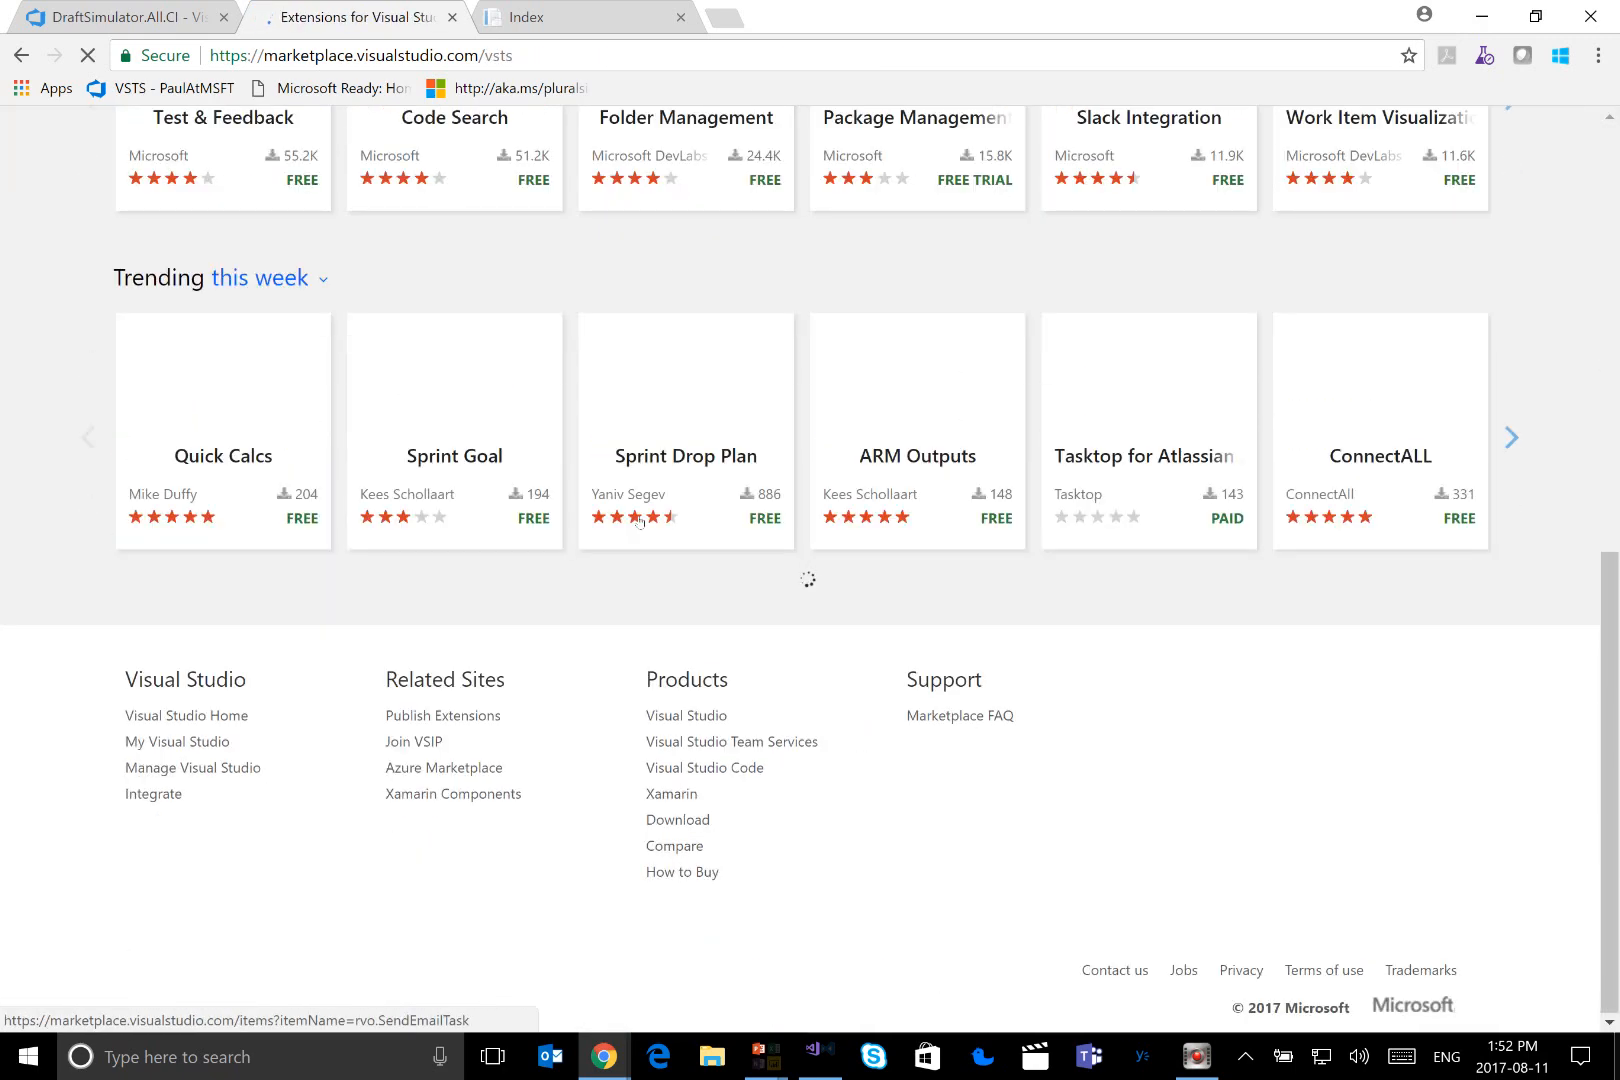
scroll(640, 522, "down", 4)
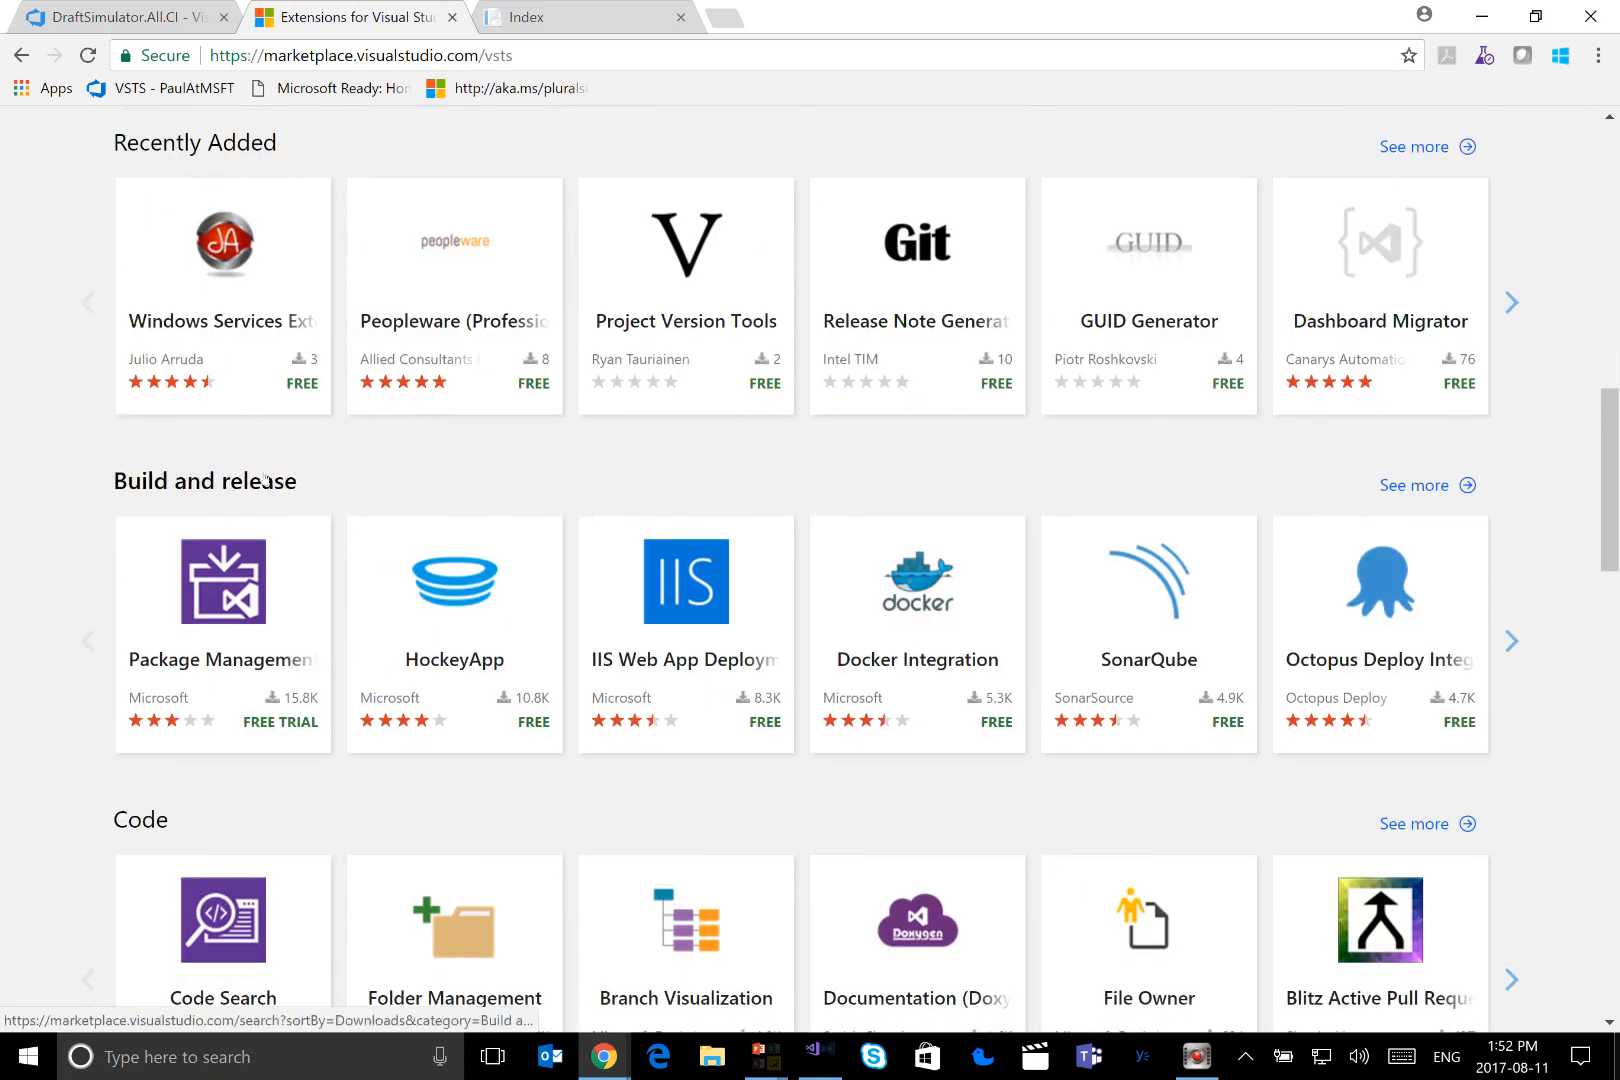
left_click(1392, 486)
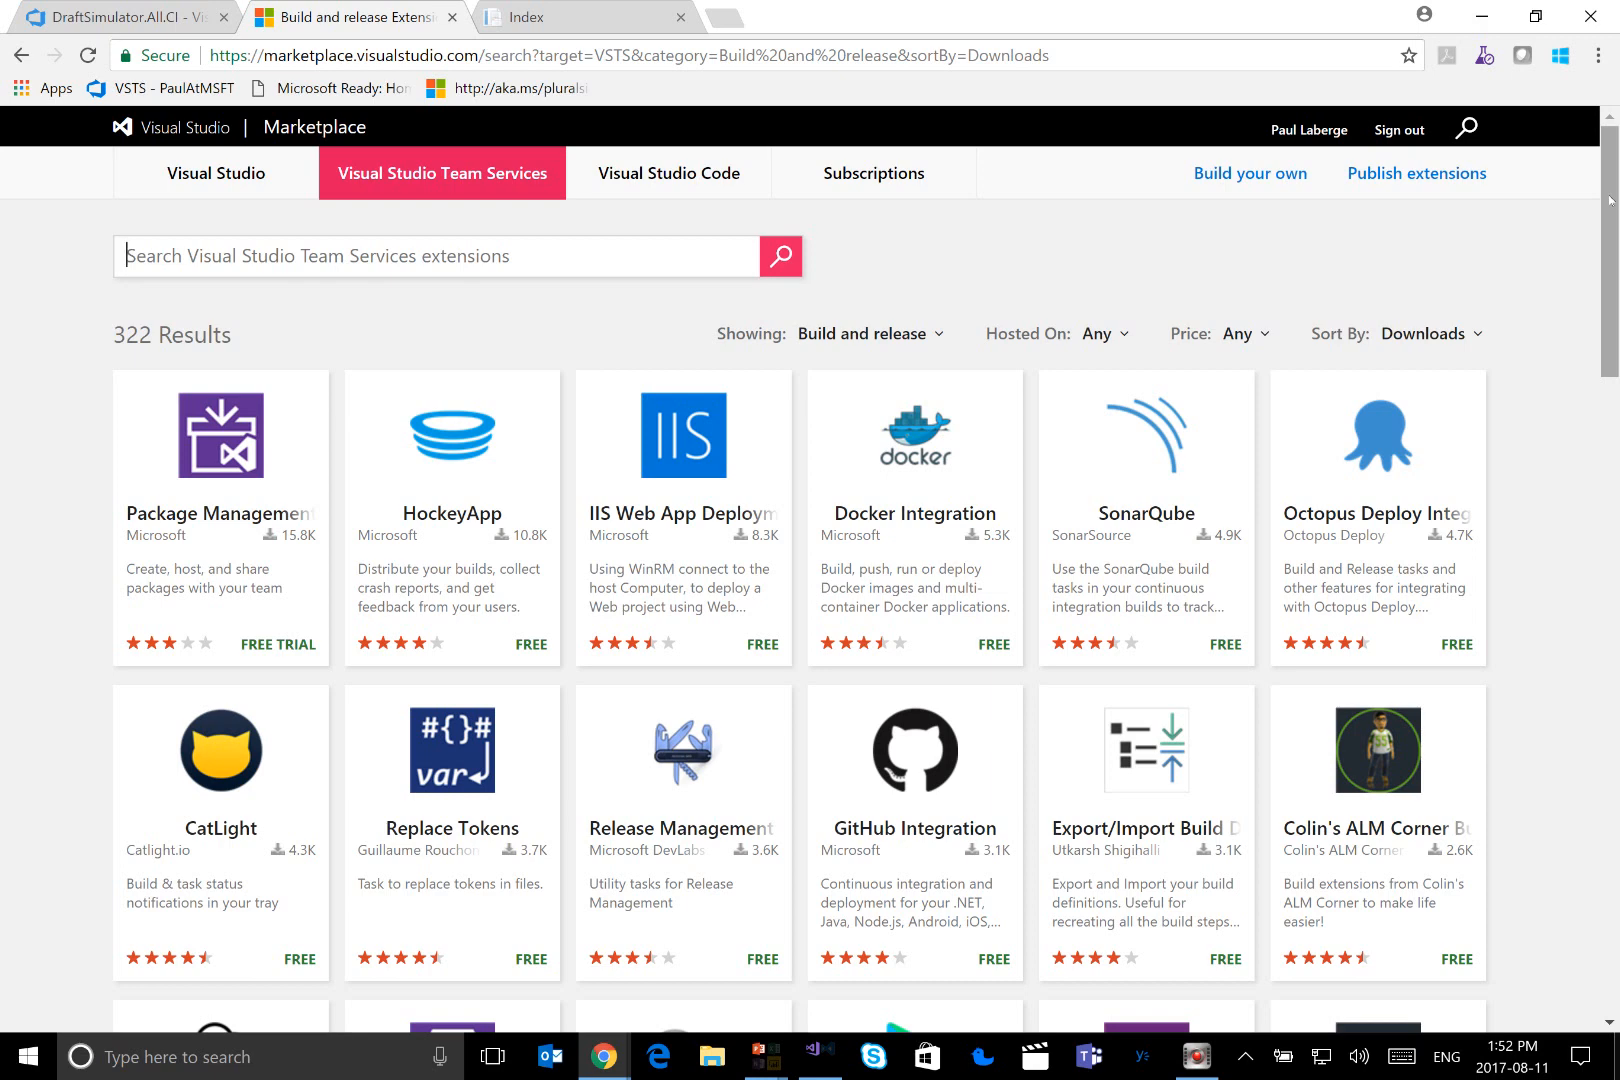
left_click_drag(1610, 200, 1614, 356)
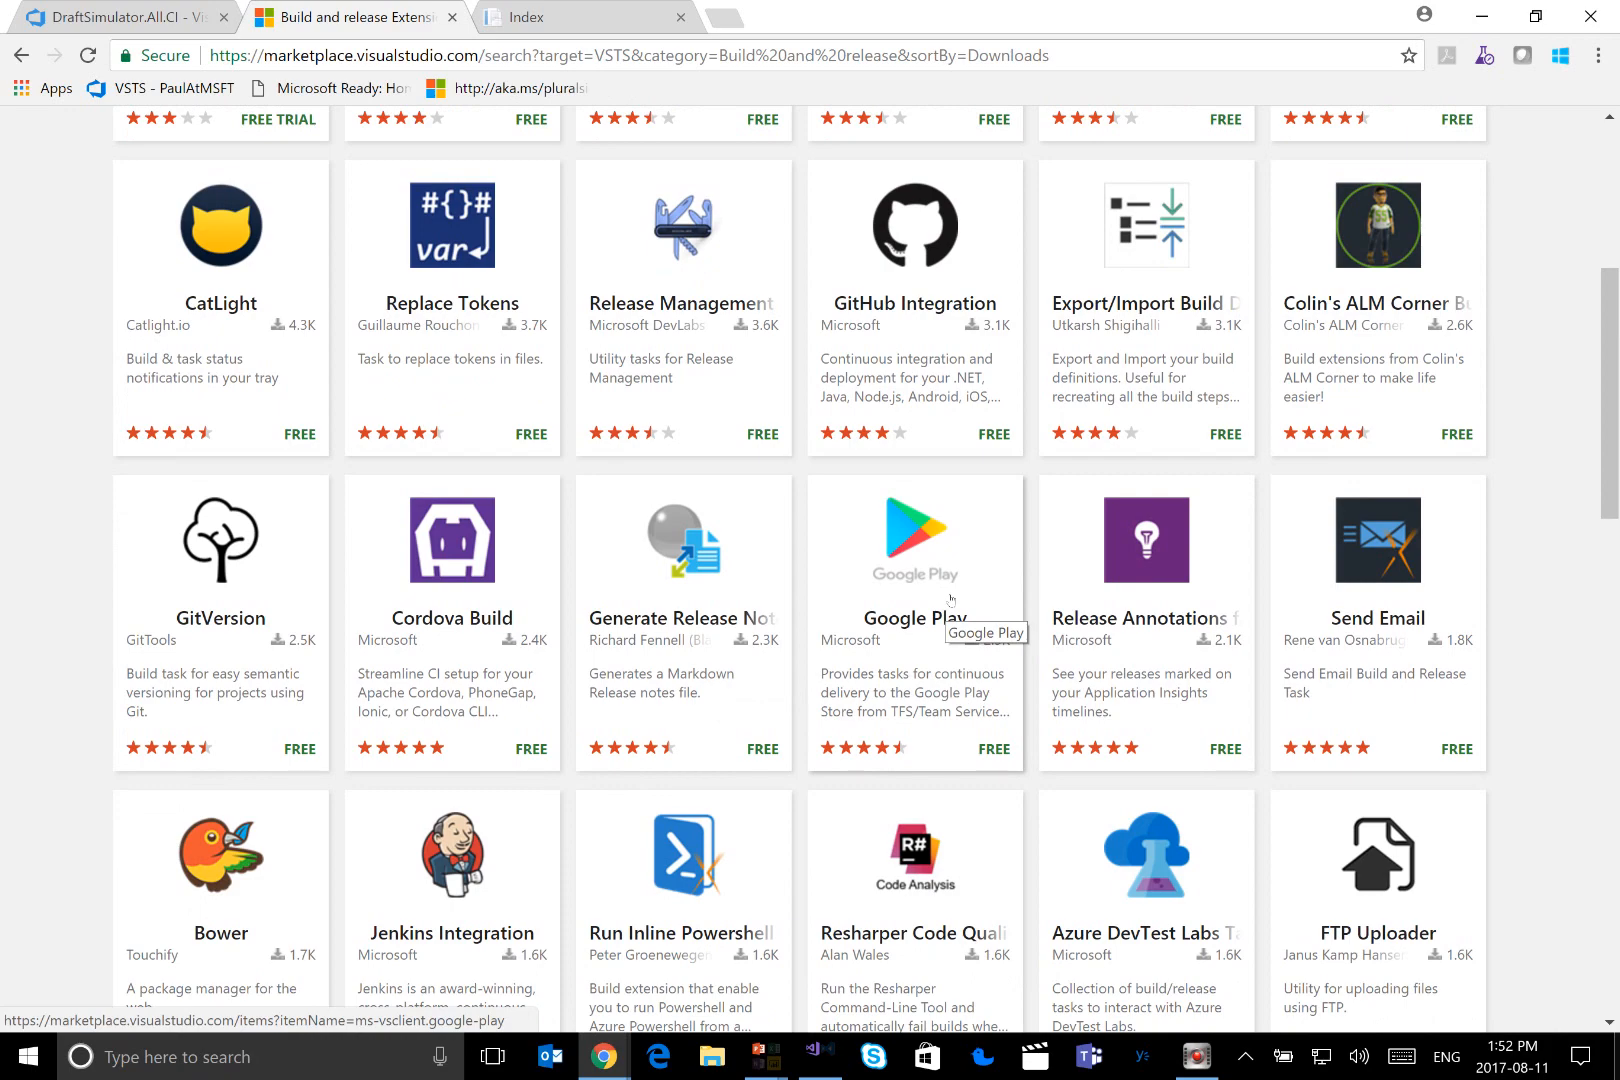
scroll(951, 599, "down", 5)
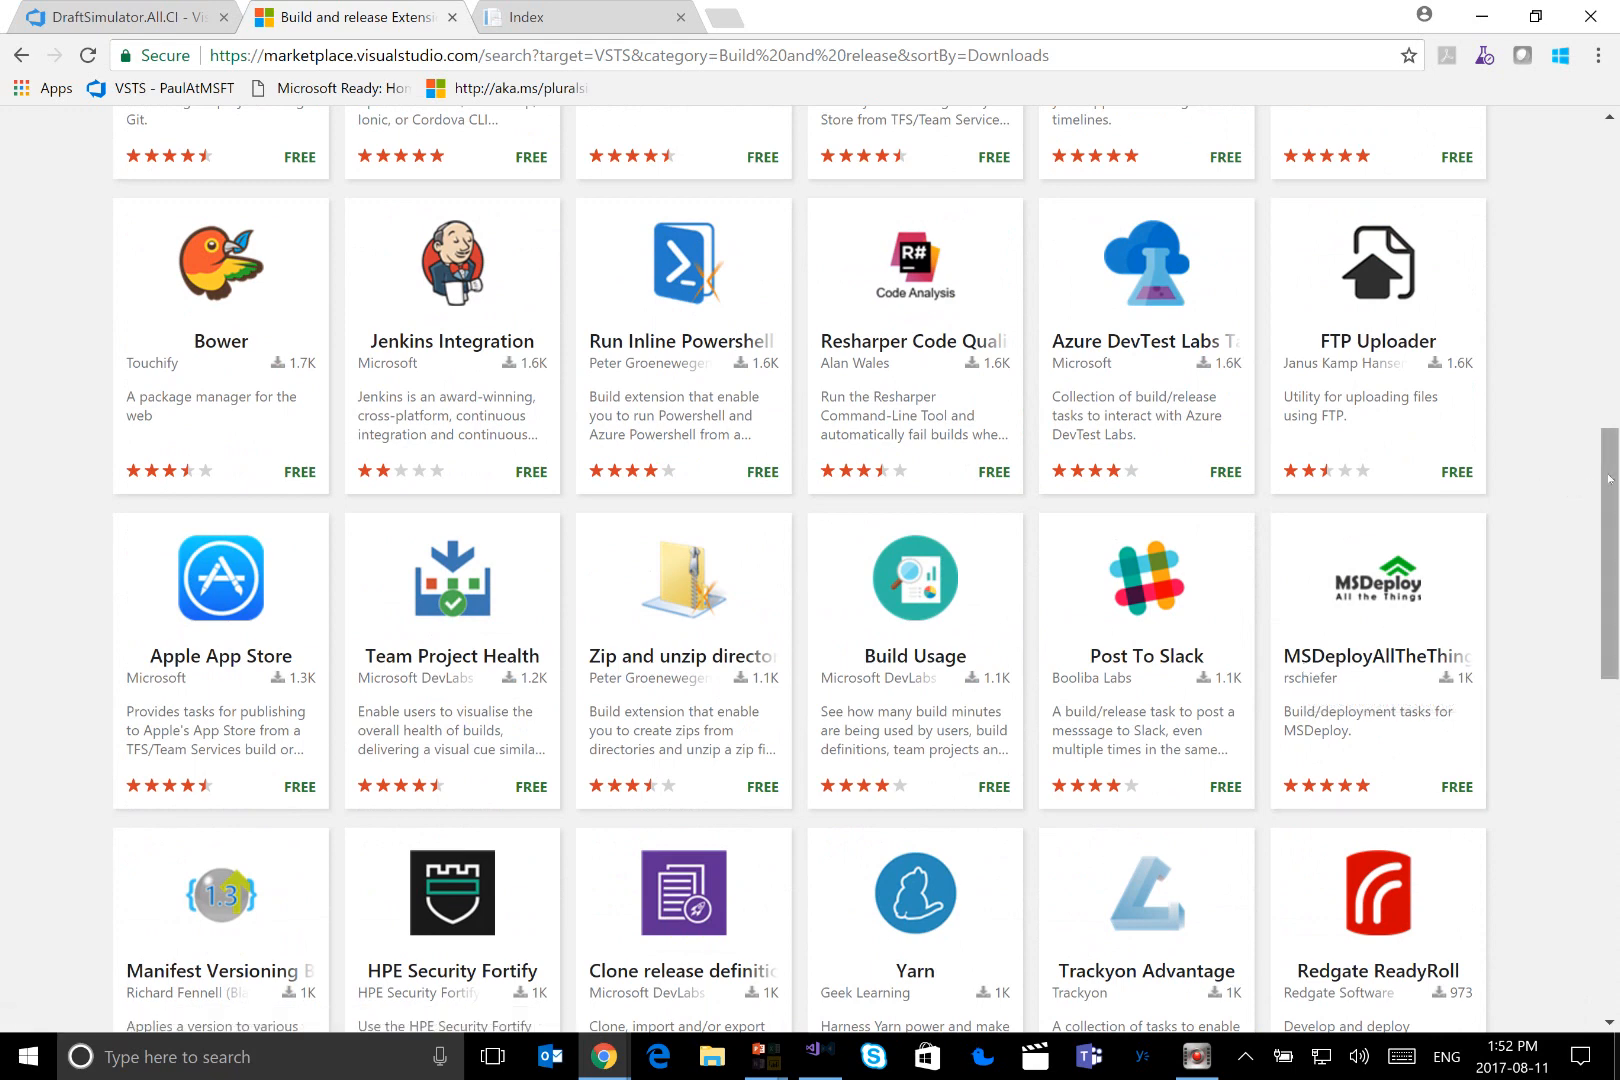
left_click_drag(1607, 474, 1609, 599)
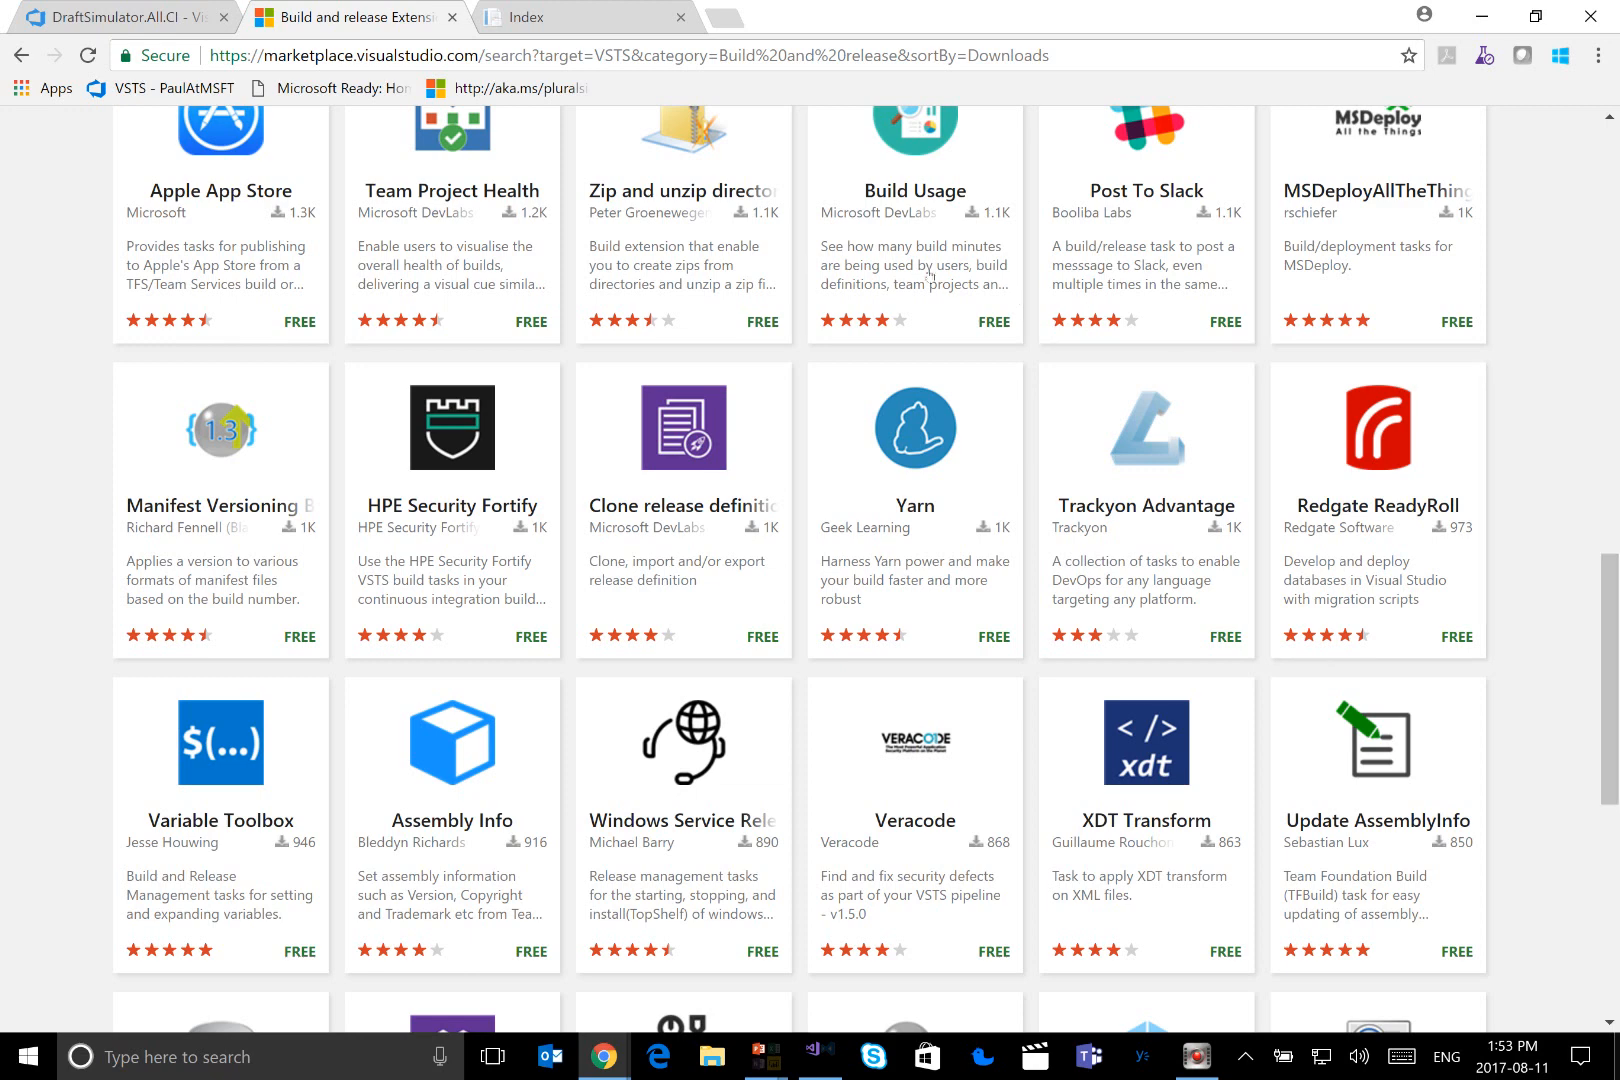
Return to the DraftSimulator.All.CI definition, view its summary and open the completed build 20170811.2
left_click(137, 14)
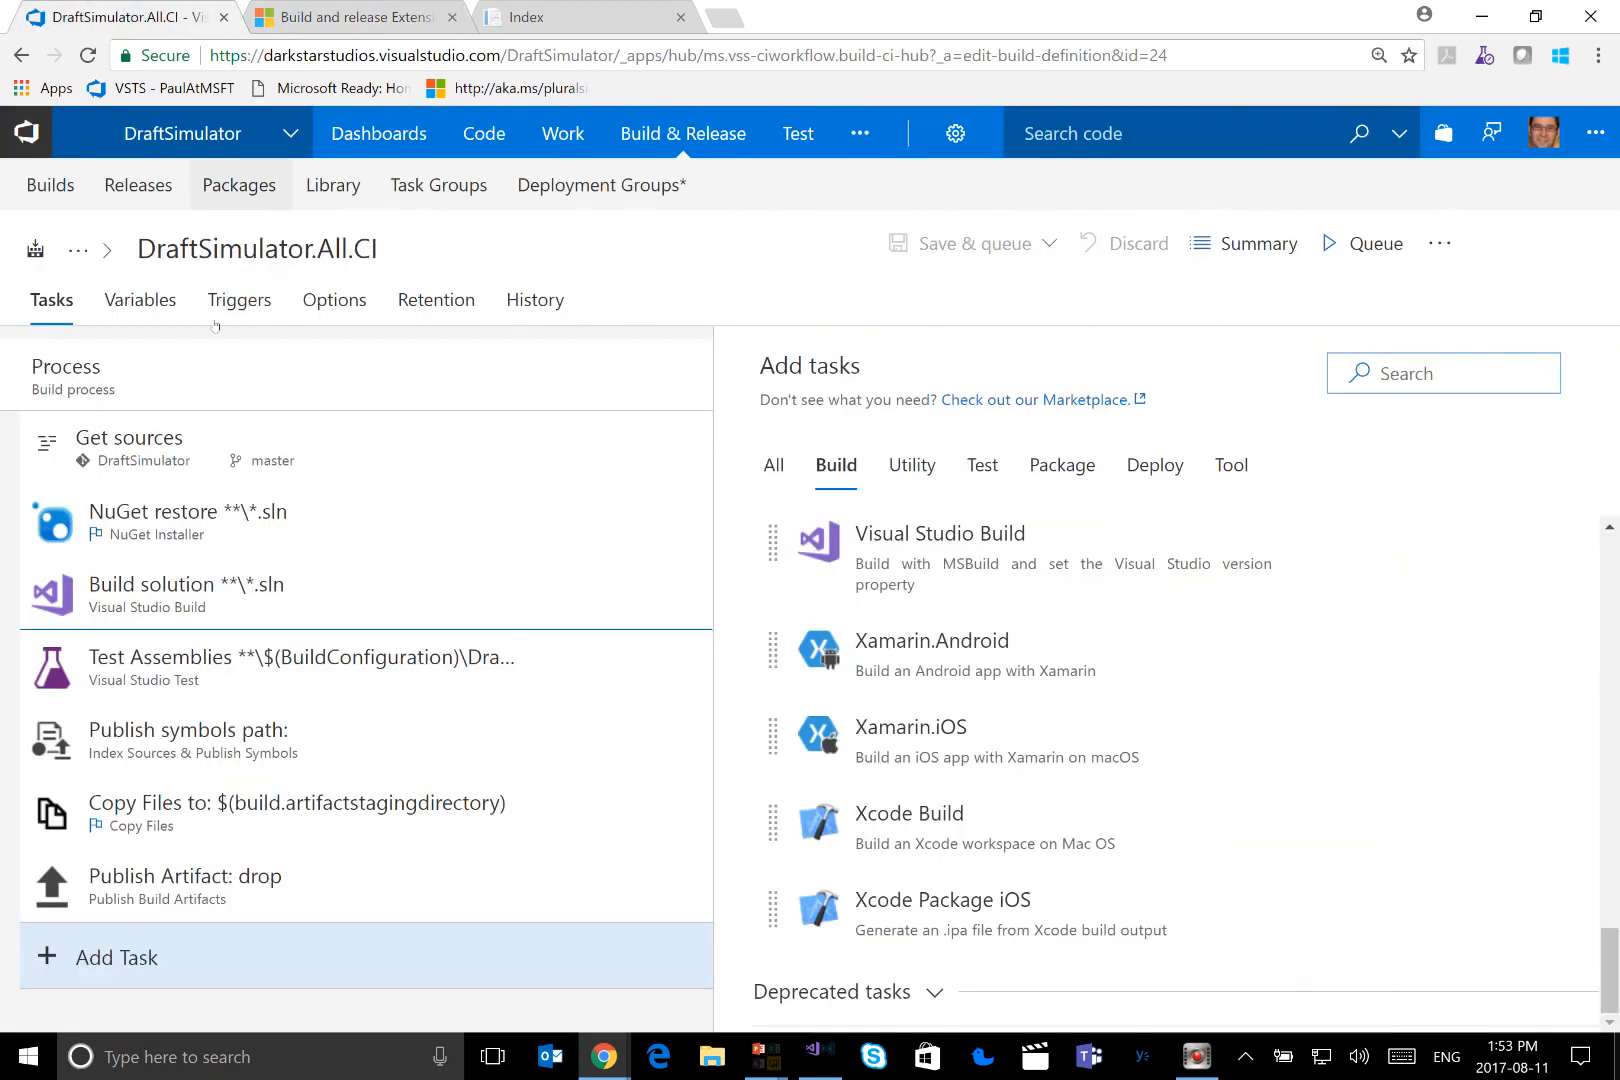
left_click(1251, 245)
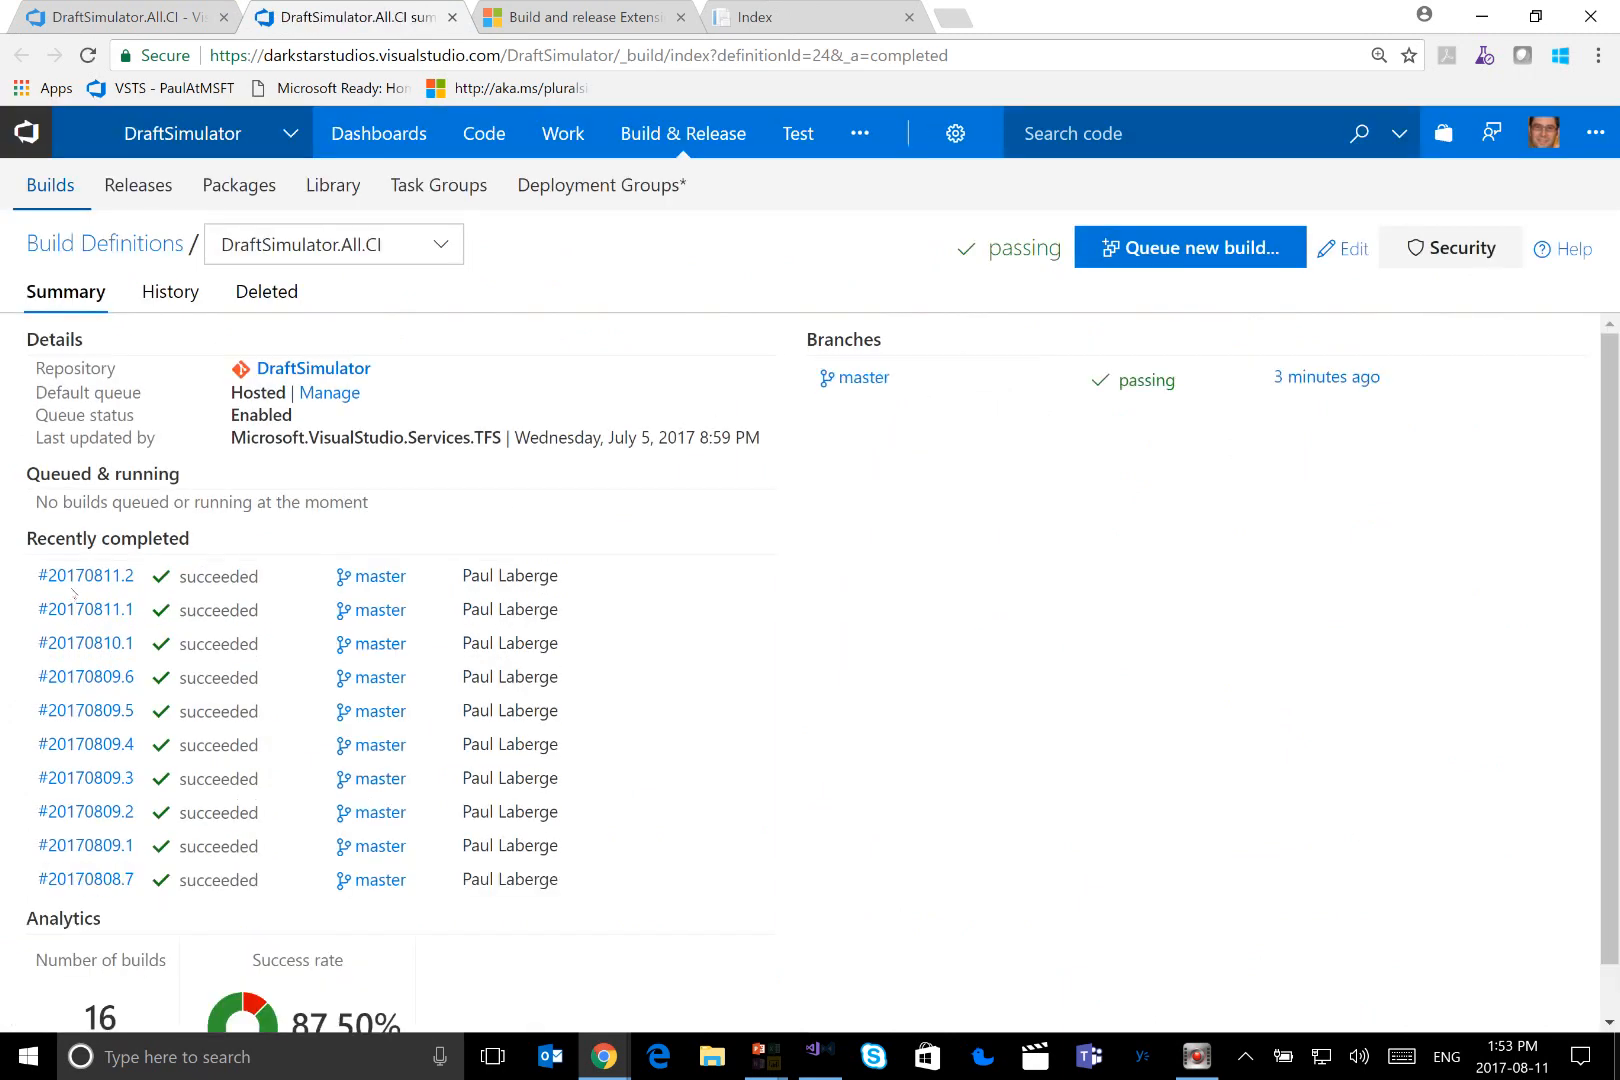
left_click(77, 580)
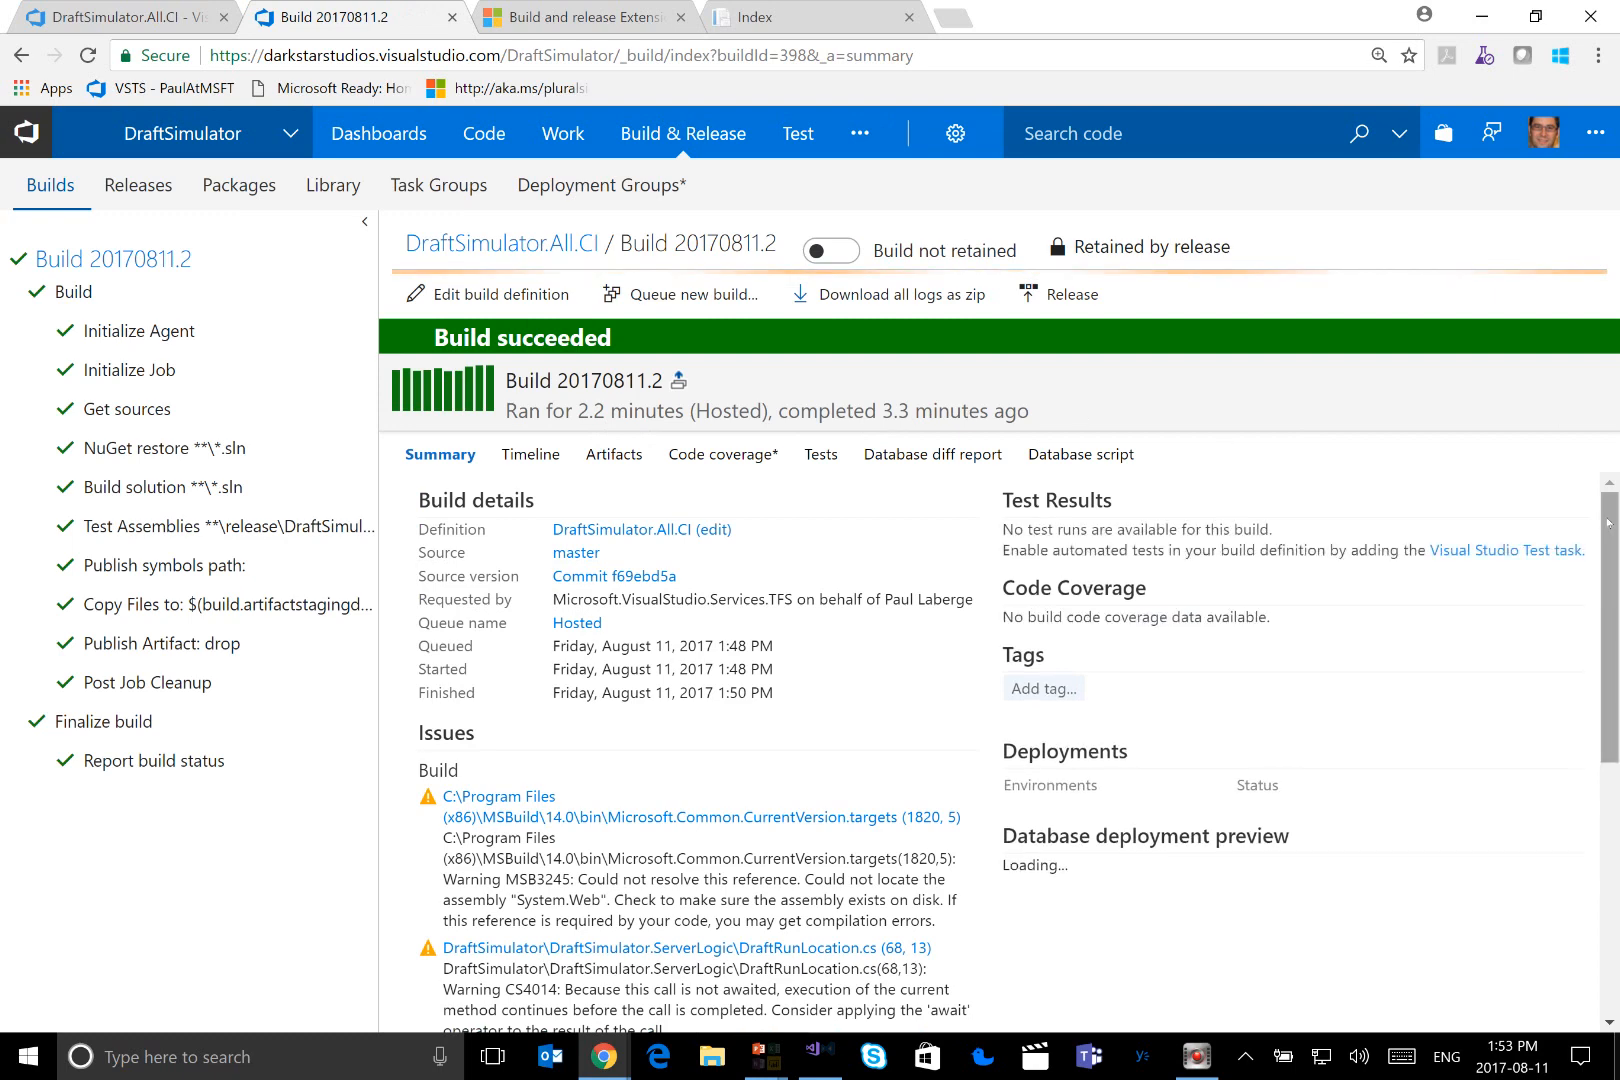
Examine the build's summary, including its deployments, issues, associated changes and linked work items, and mark the associated changes section
left_click_drag(1608, 522, 1610, 537)
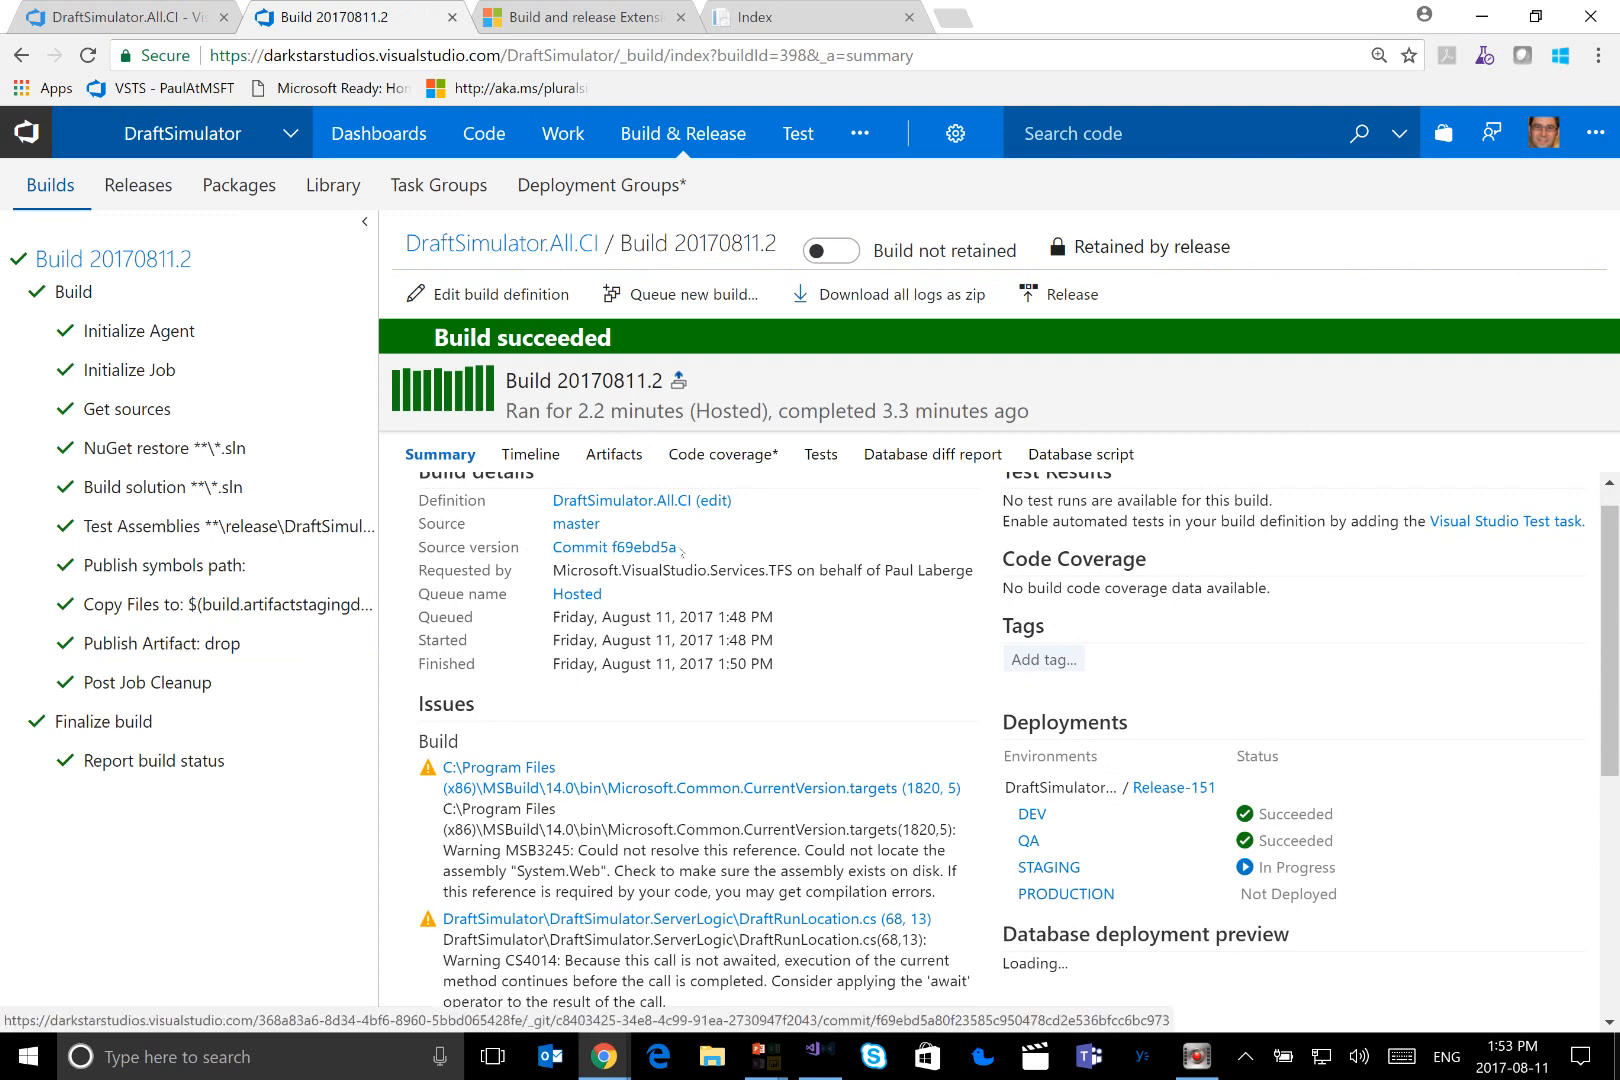
scroll(741, 625, "down", 2)
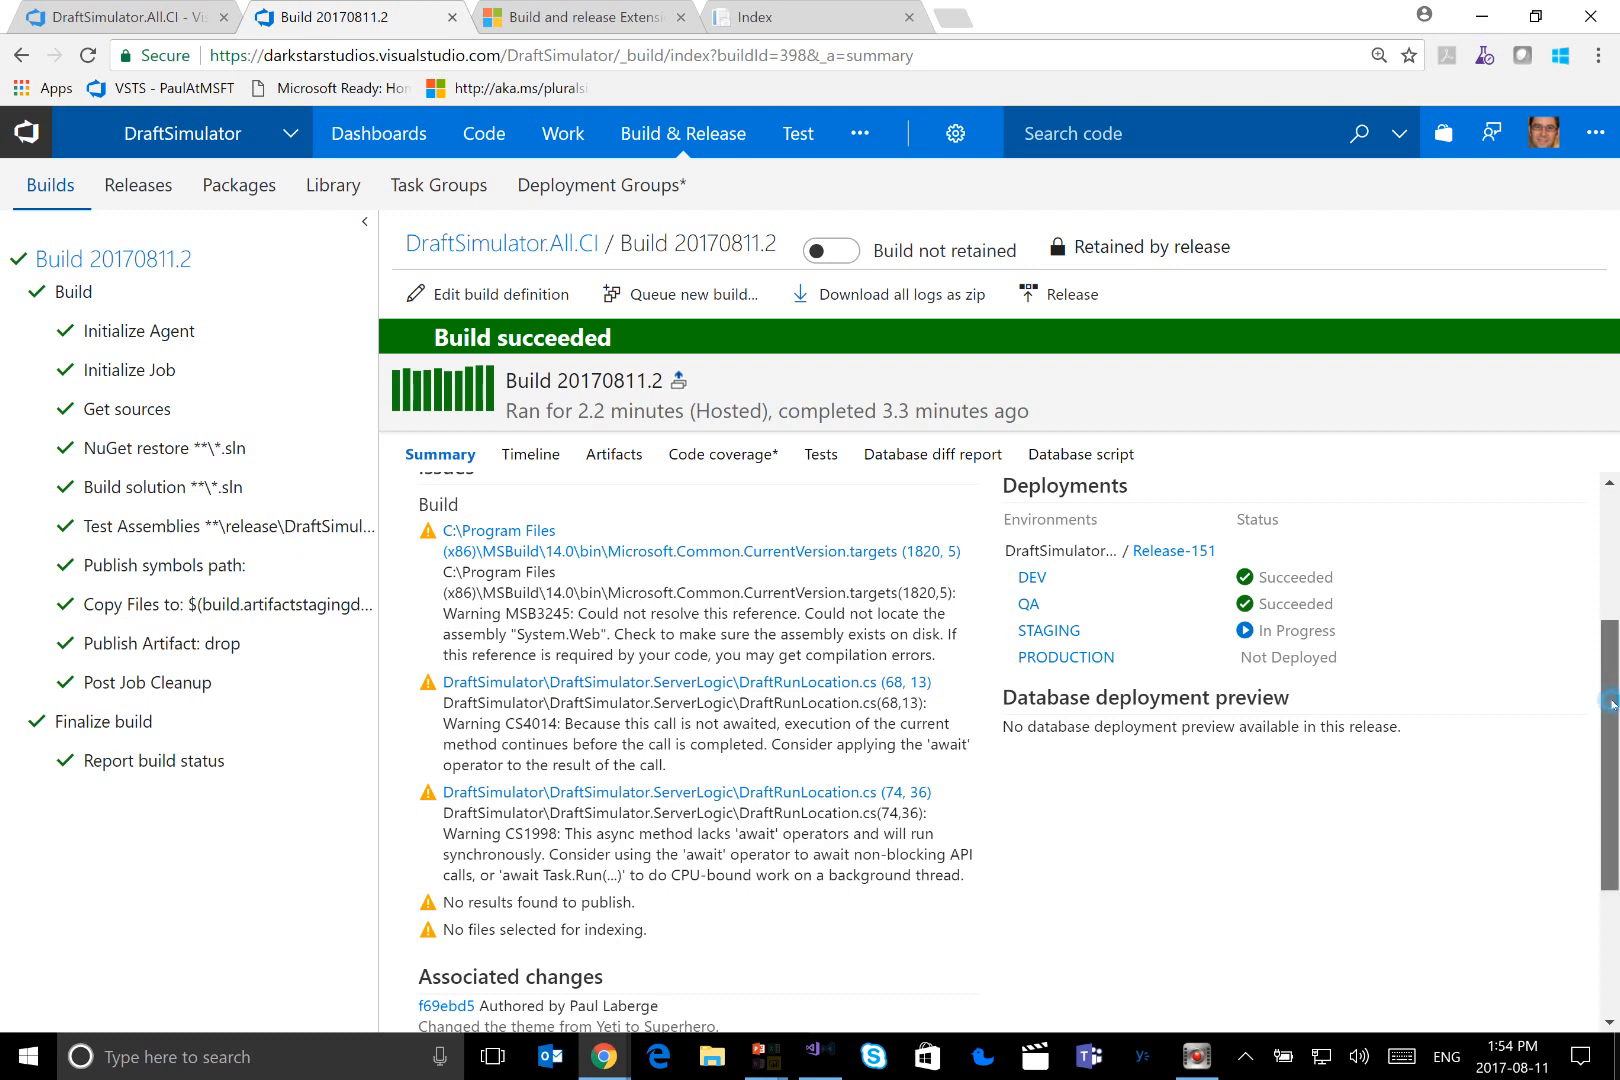
scroll(1608, 710, "down", 1)
scroll(1019, 753, "down", 1)
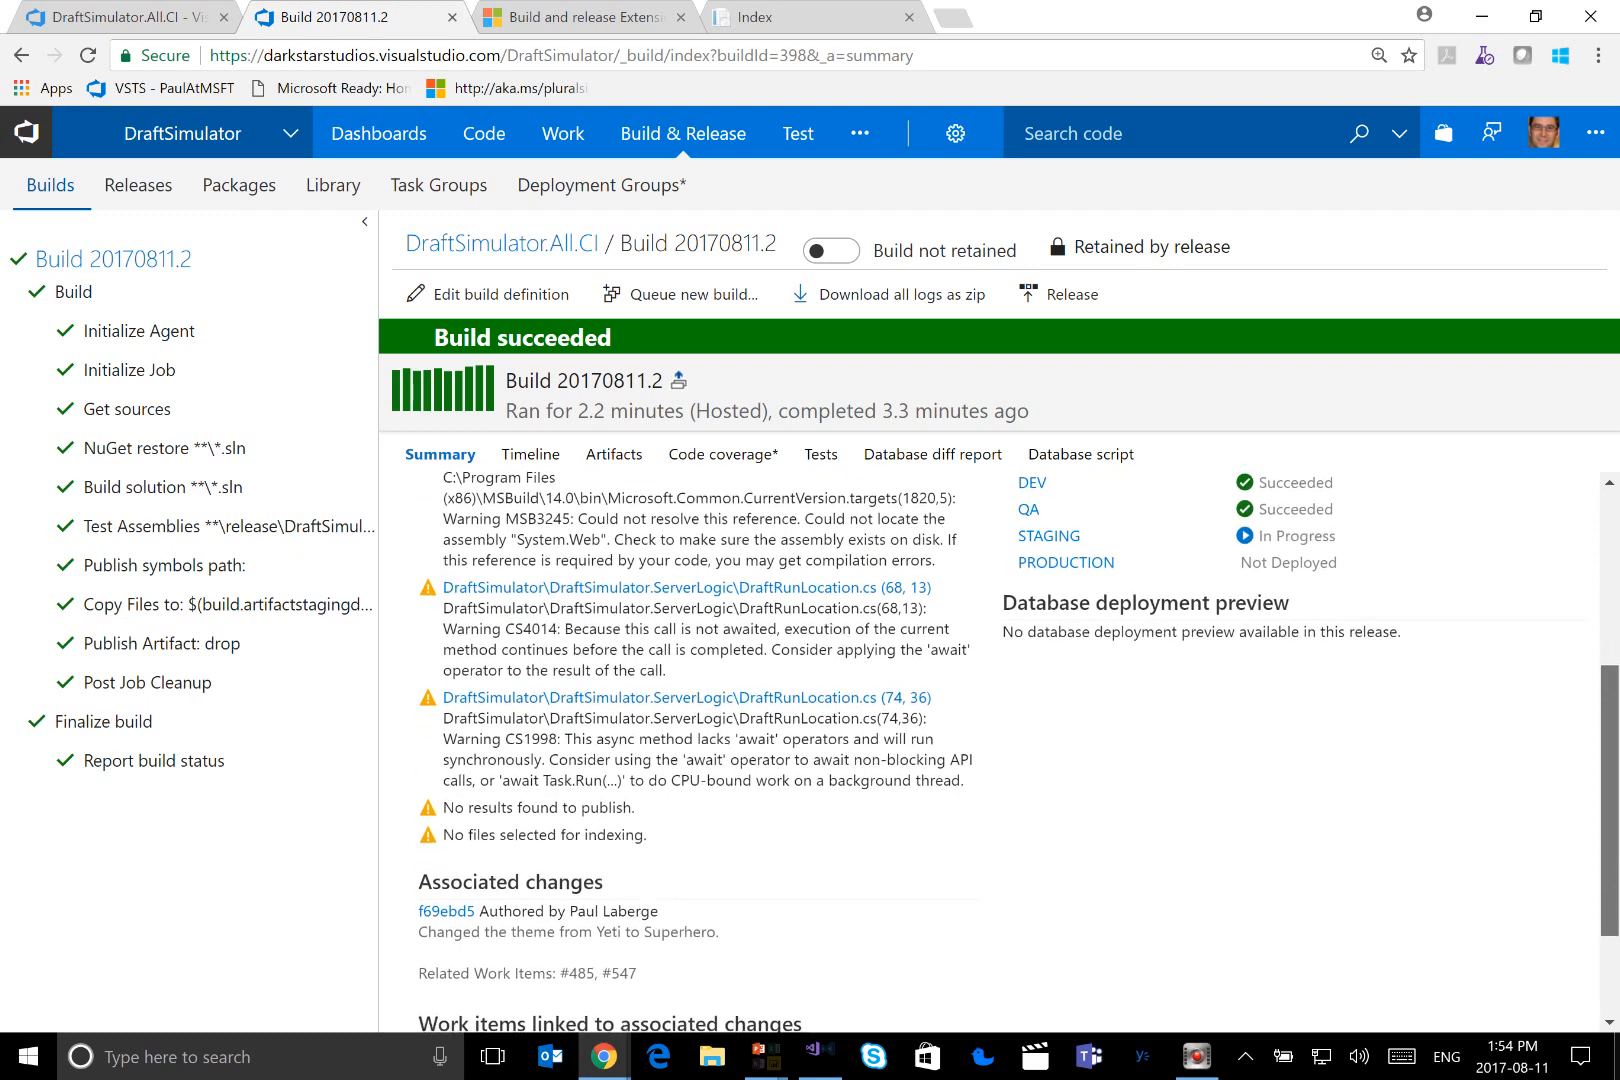
scroll(650, 828, "down", 1)
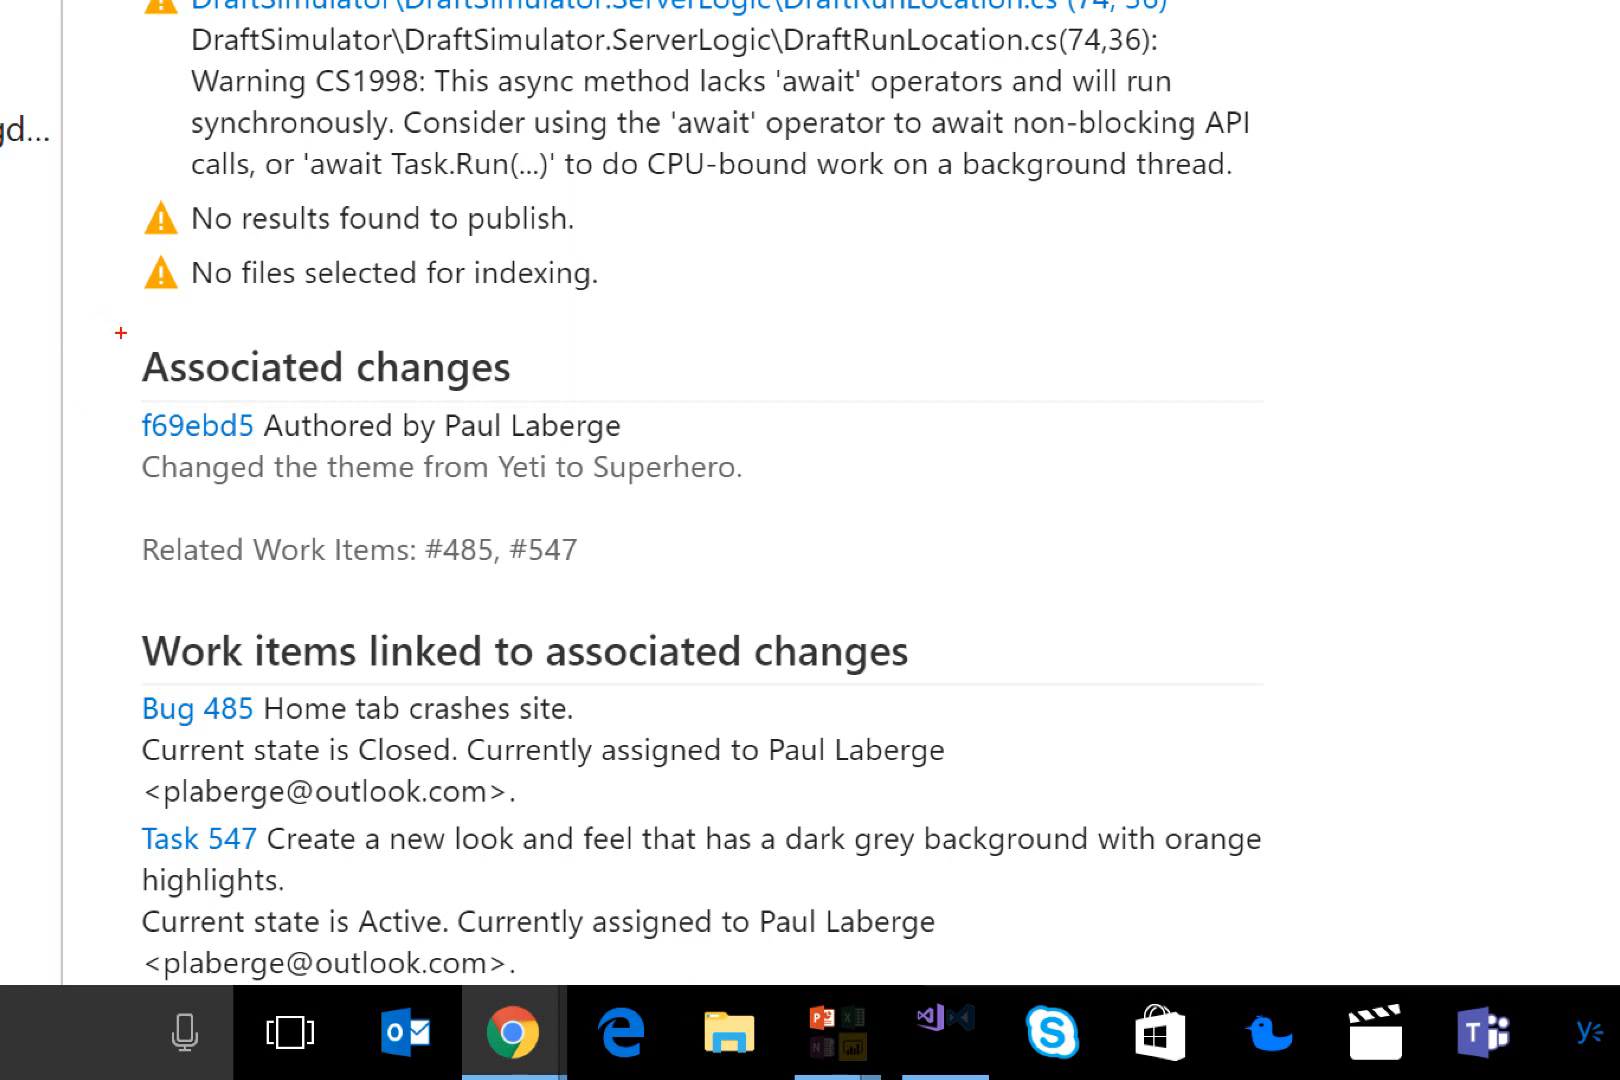
left_click_drag(121, 333, 836, 584)
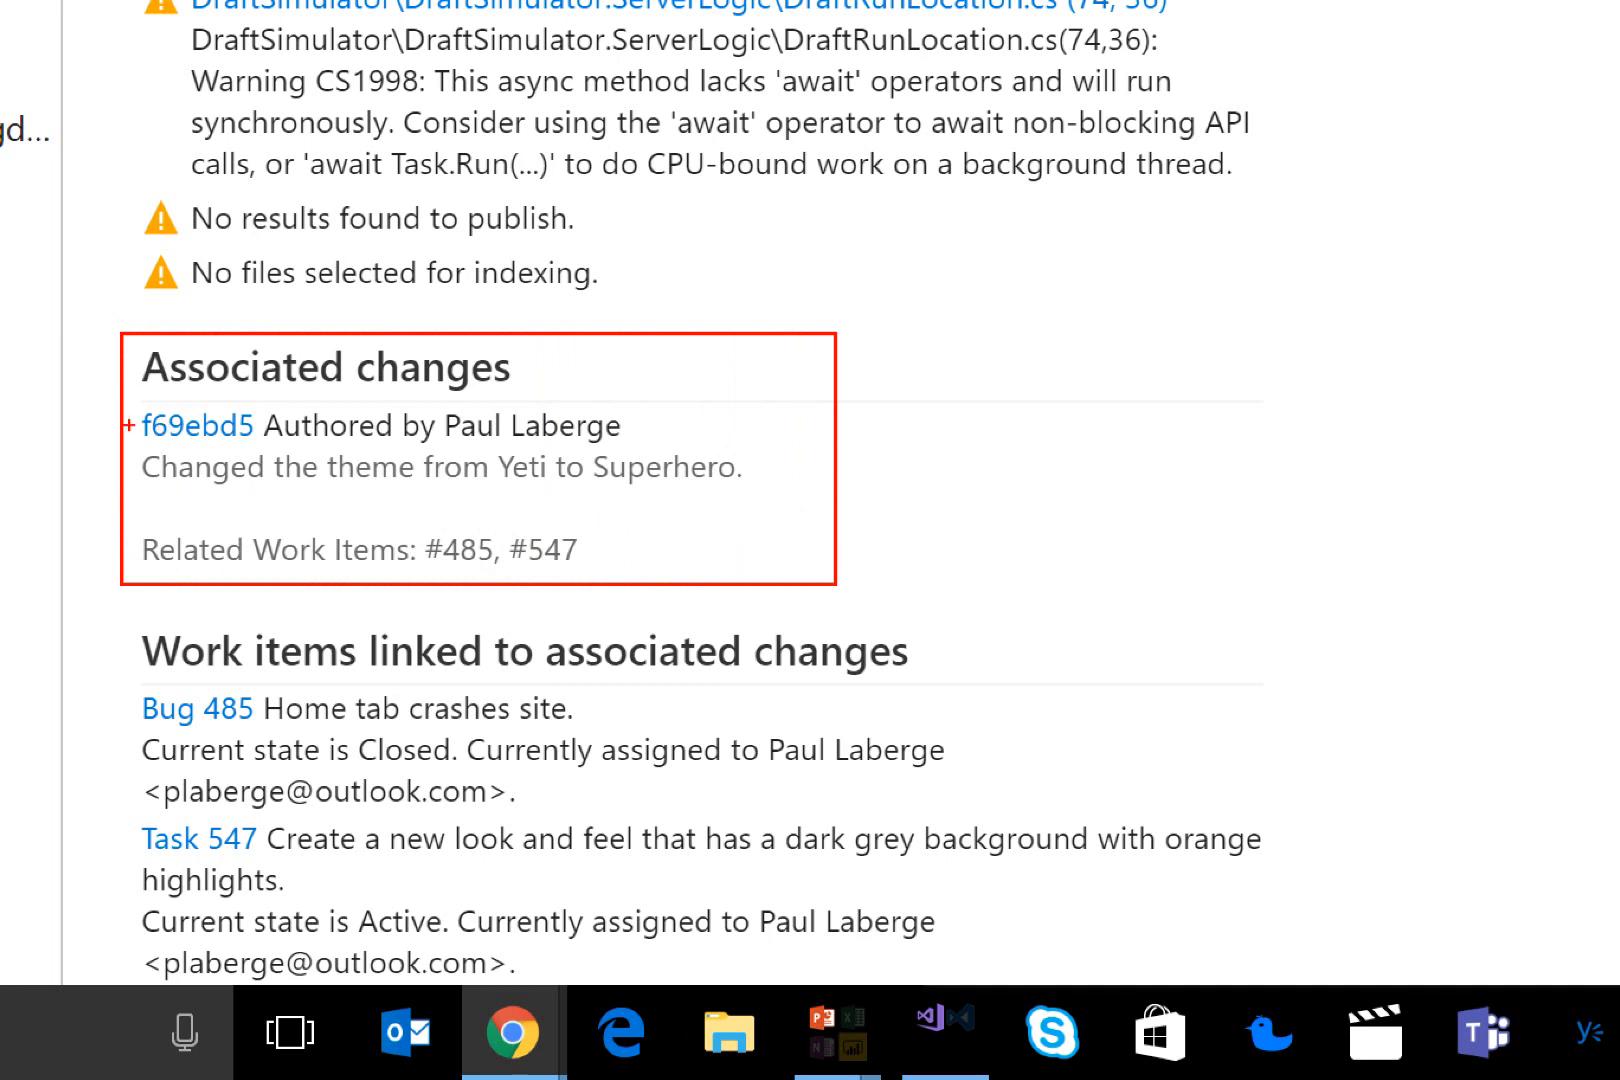
Mark commit f69ebd5 in the associated changes and frame the section of work items linked to them
left_click_drag(84, 424, 133, 427)
mouse_move(99, 617)
left_mouse_down()
mouse_move(770, 821)
mouse_move(1356, 947)
mouse_move(1369, 998)
left_mouse_up()
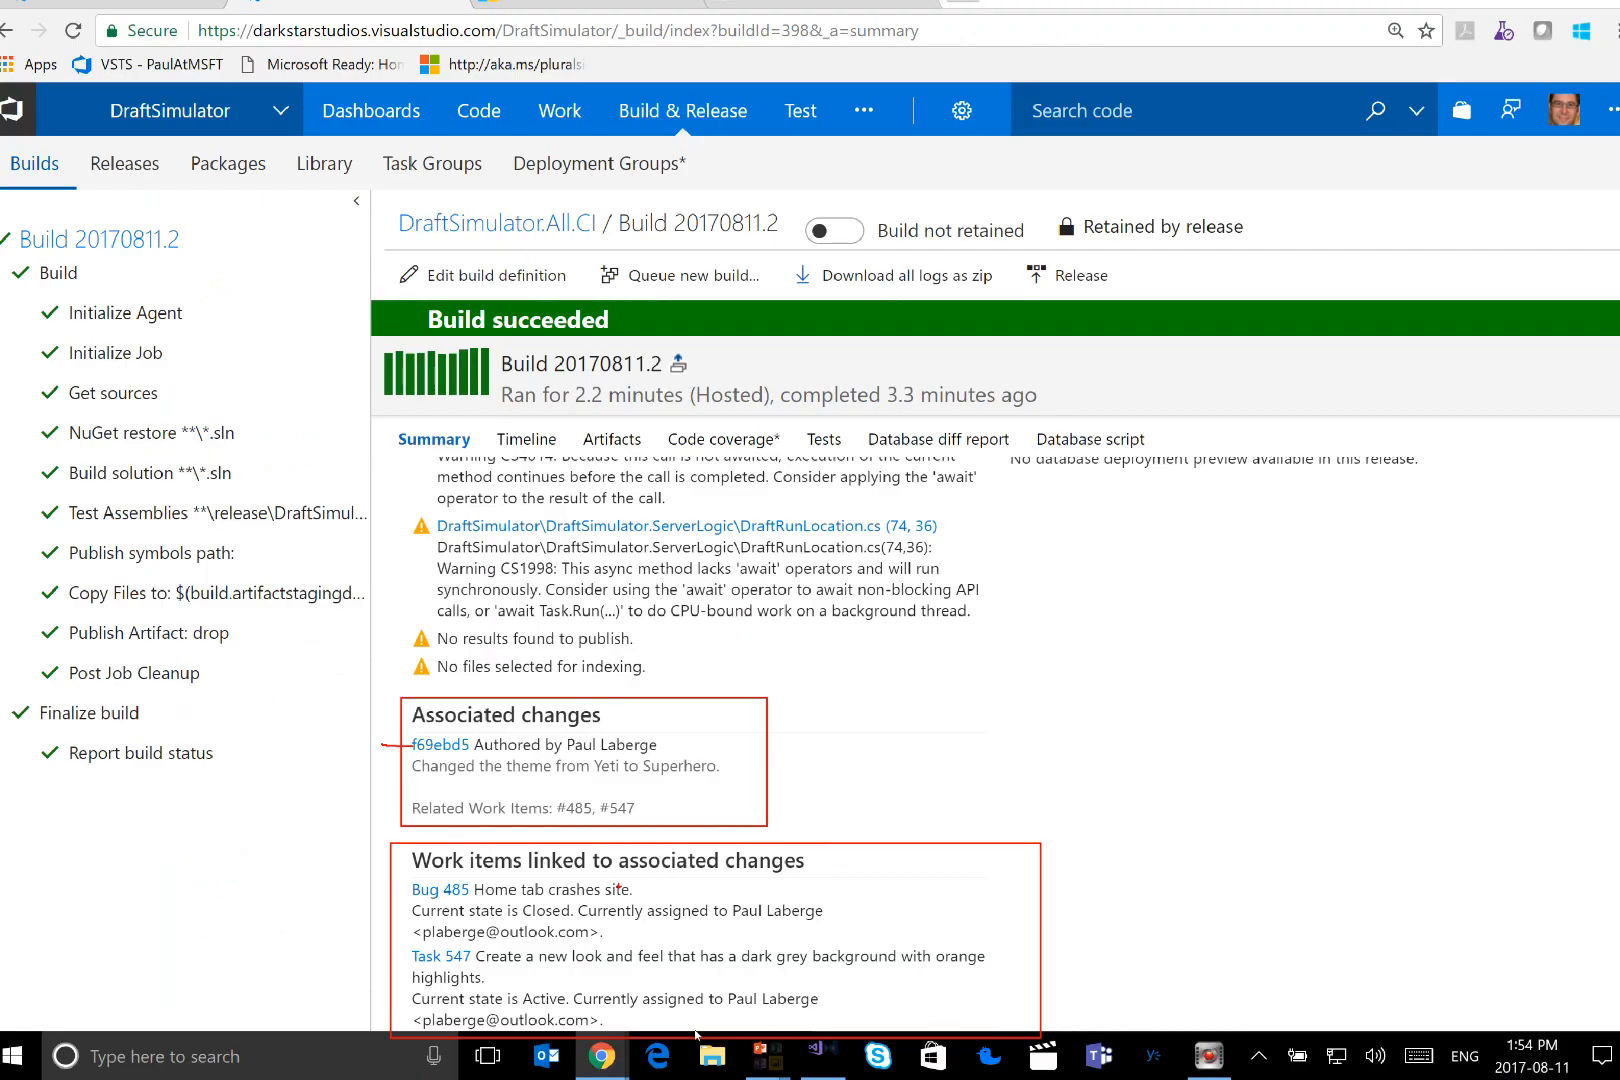
Frame the build's Deployments section and mark the DEV, QA, STAGING and PRODUCTION environments and their statuses
scroll(880, 980, "up", 3)
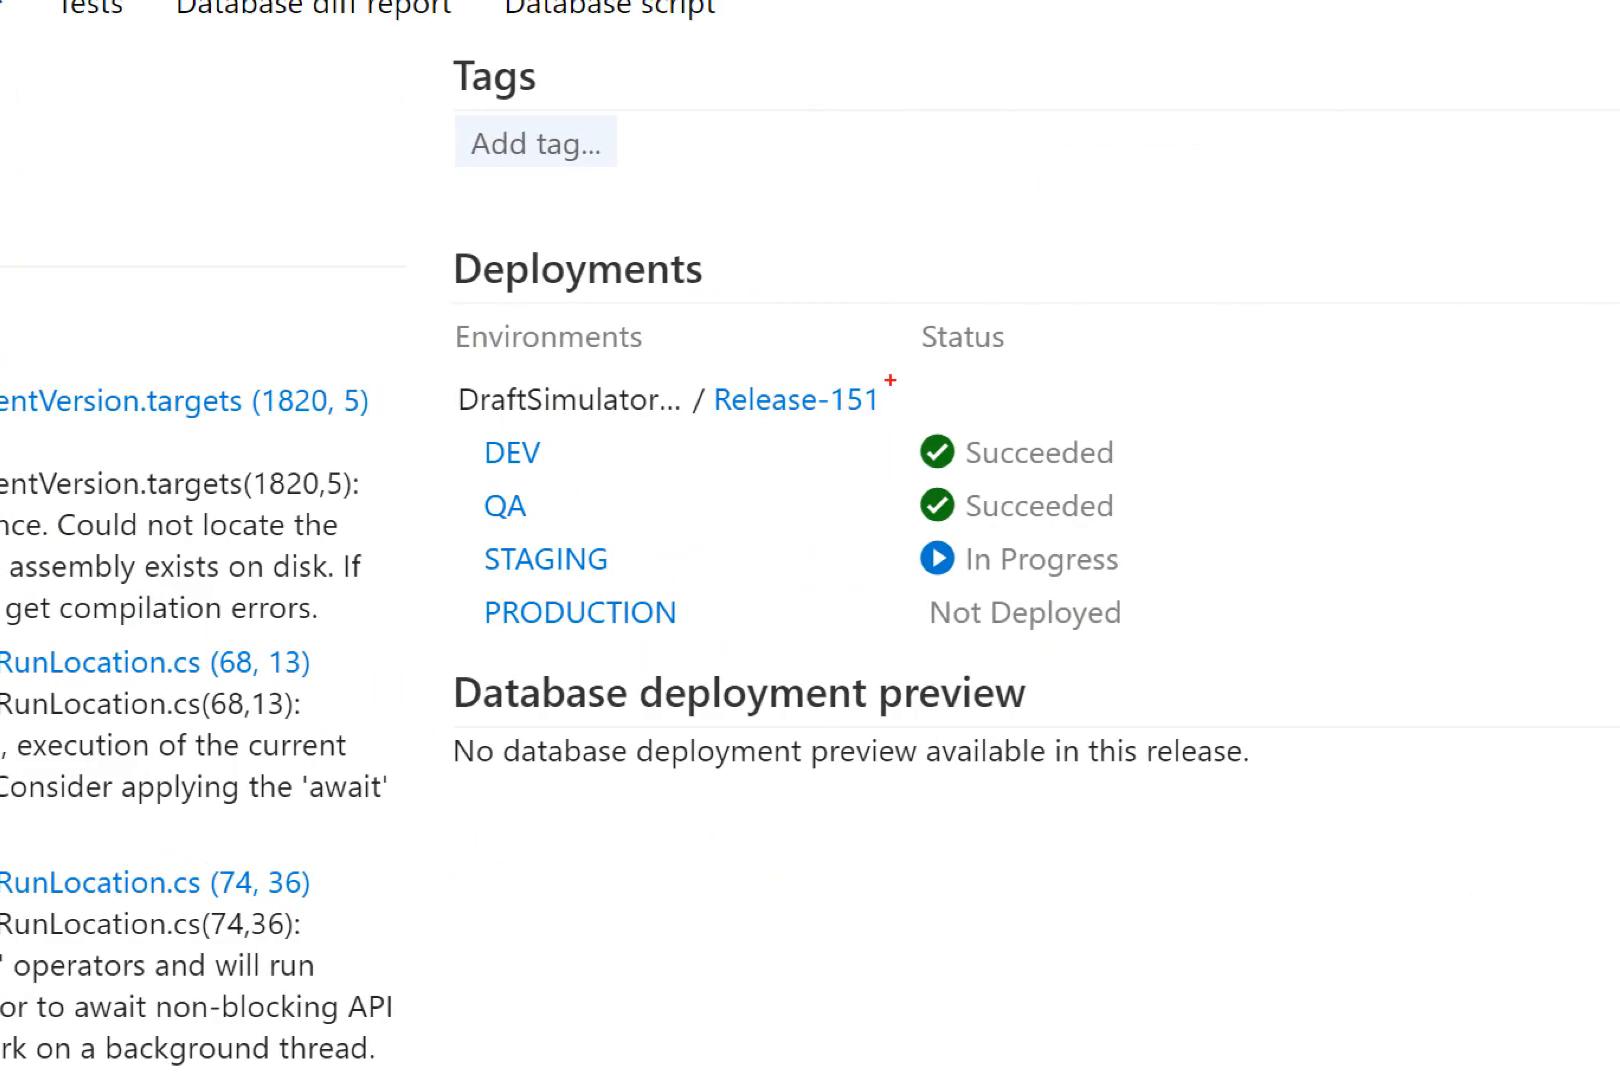
left_click_drag(438, 230, 1288, 659)
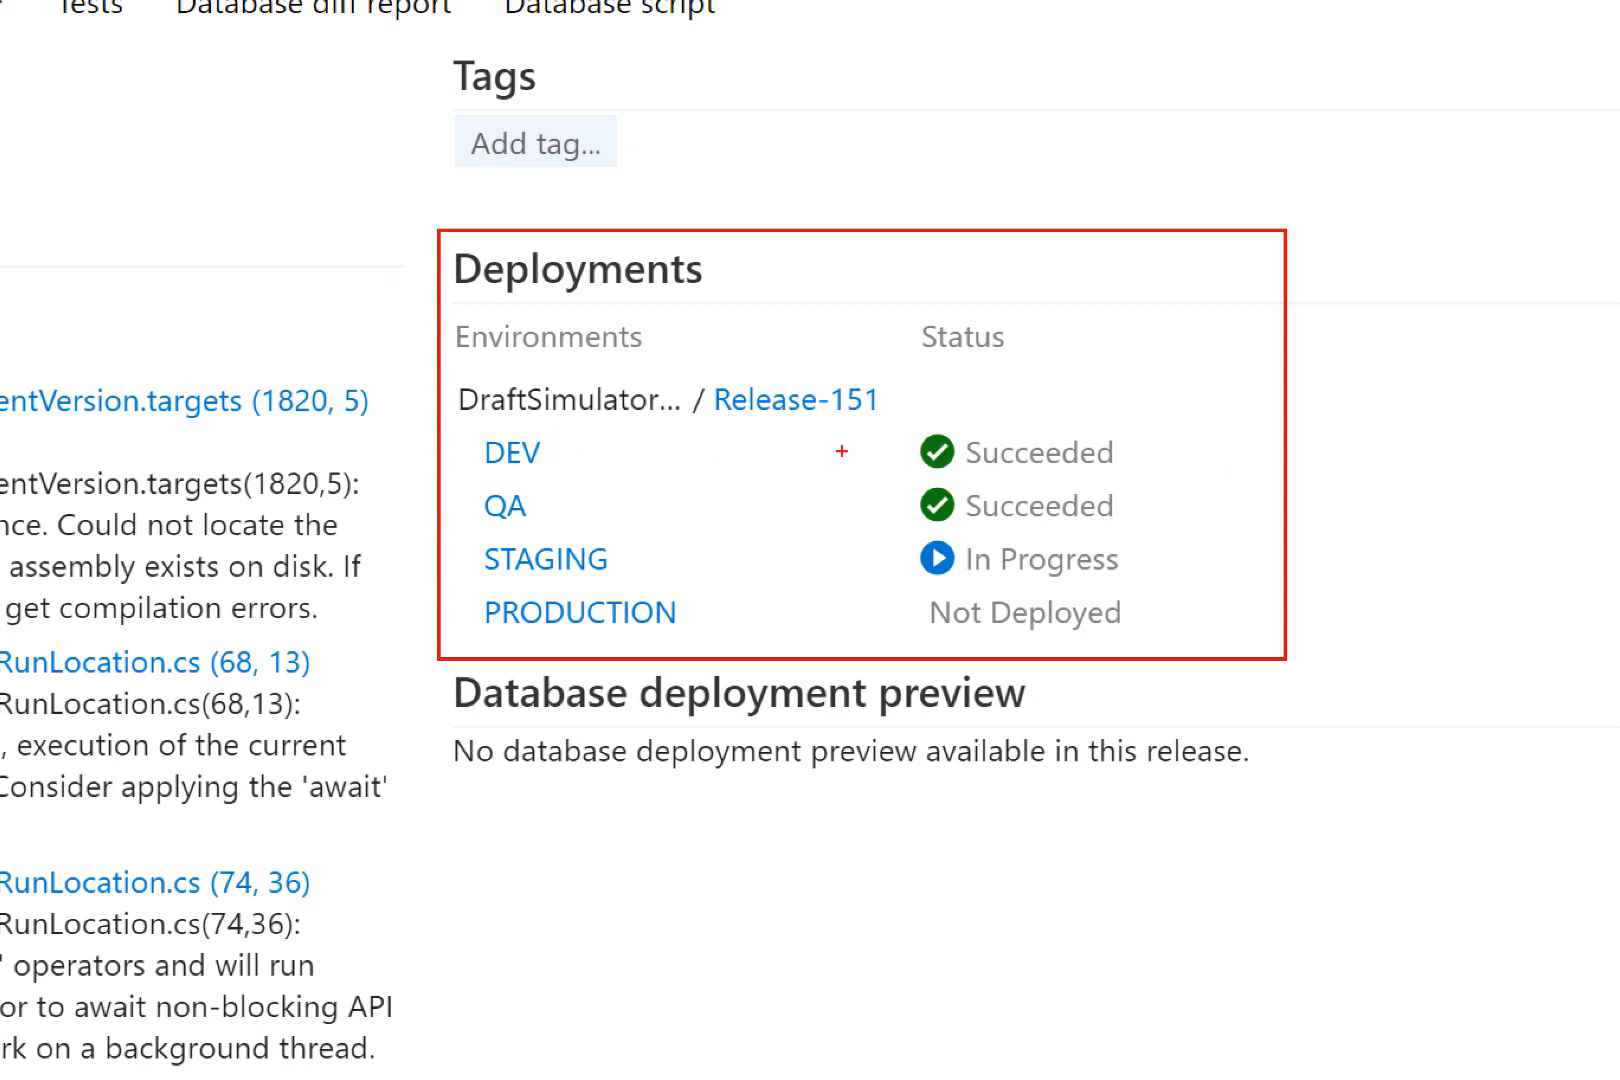
mouse_move(1122, 433)
left_mouse_down()
mouse_move(1137, 533)
mouse_move(1097, 537)
left_mouse_up()
left_click_drag(476, 440, 477, 572)
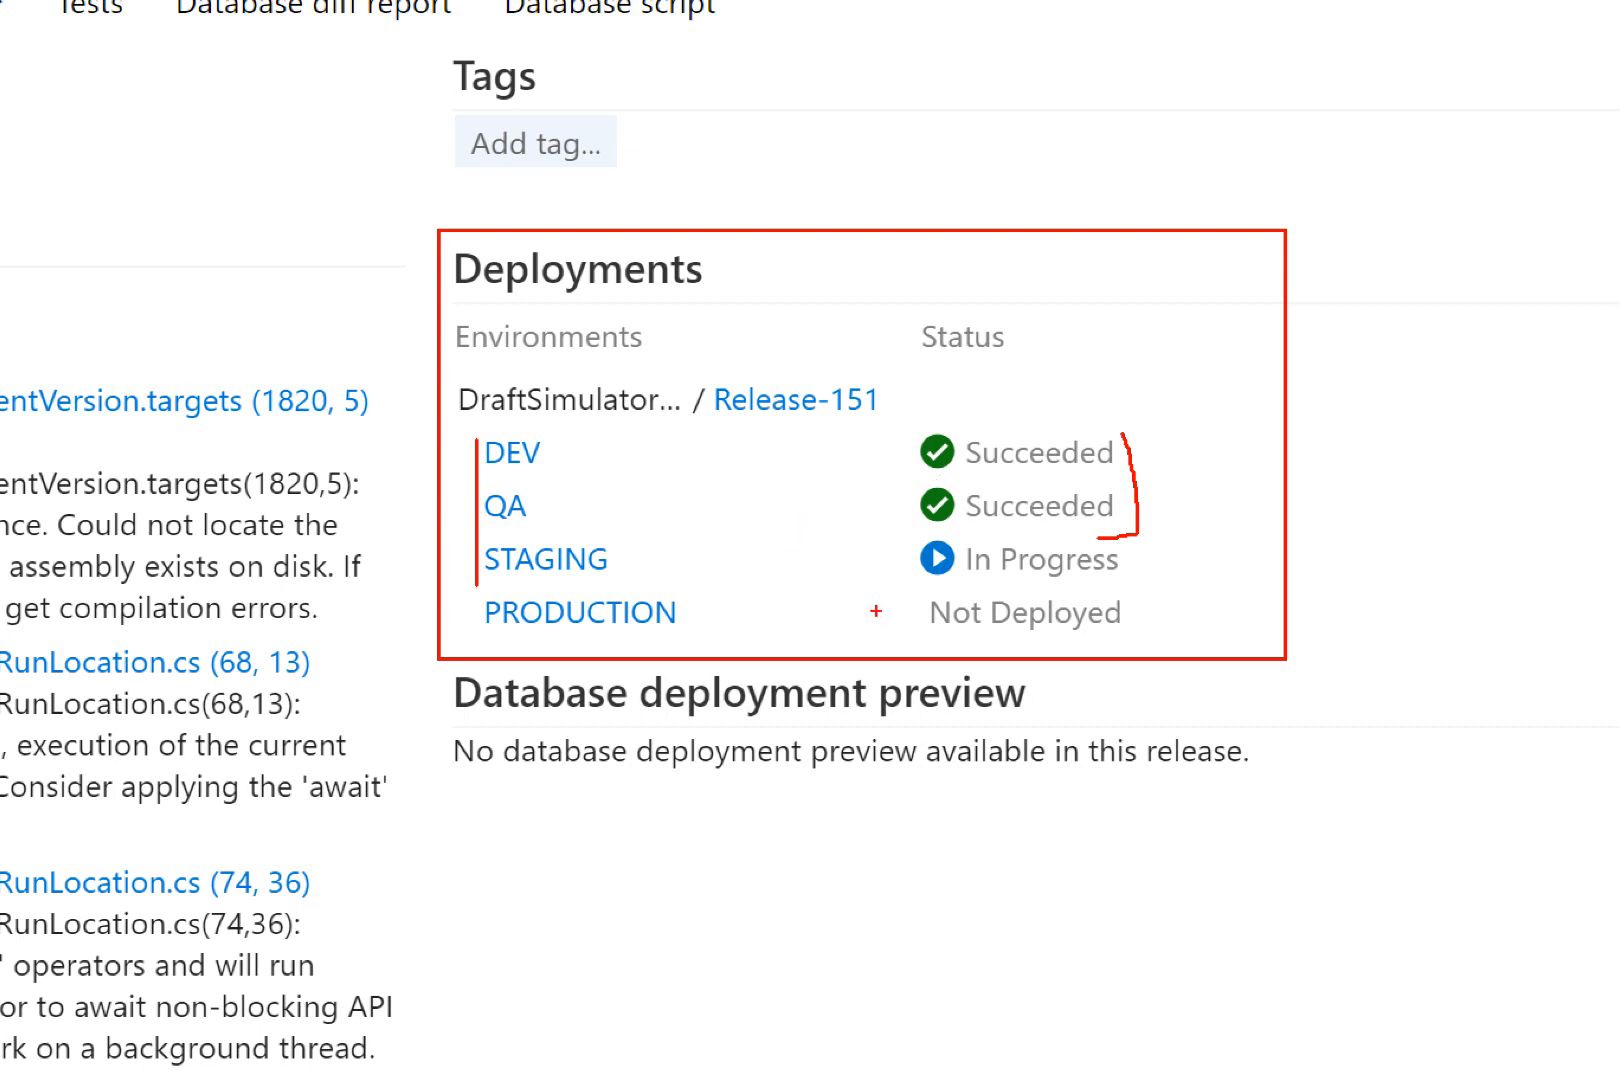
left_click_drag(876, 611, 916, 607)
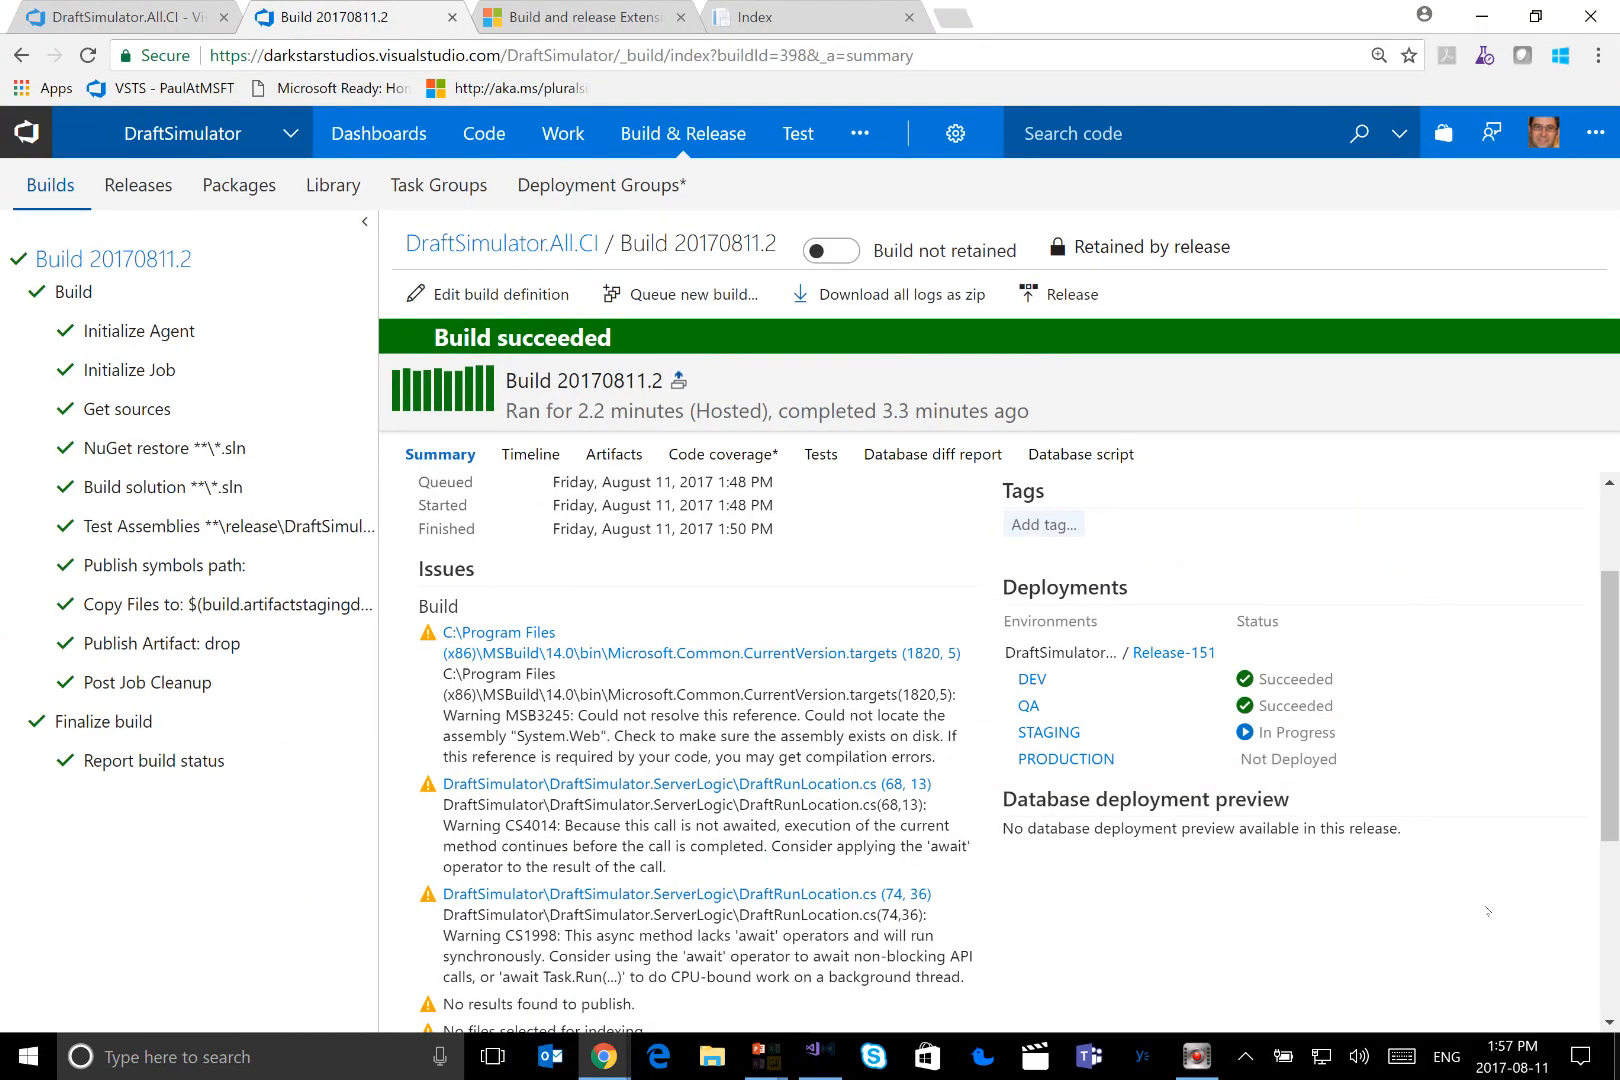
Open Release-151 and review the pending pre-deployment approvals for the PRODUCTION environment, closing them without approving or rejecting
left_click(1156, 653)
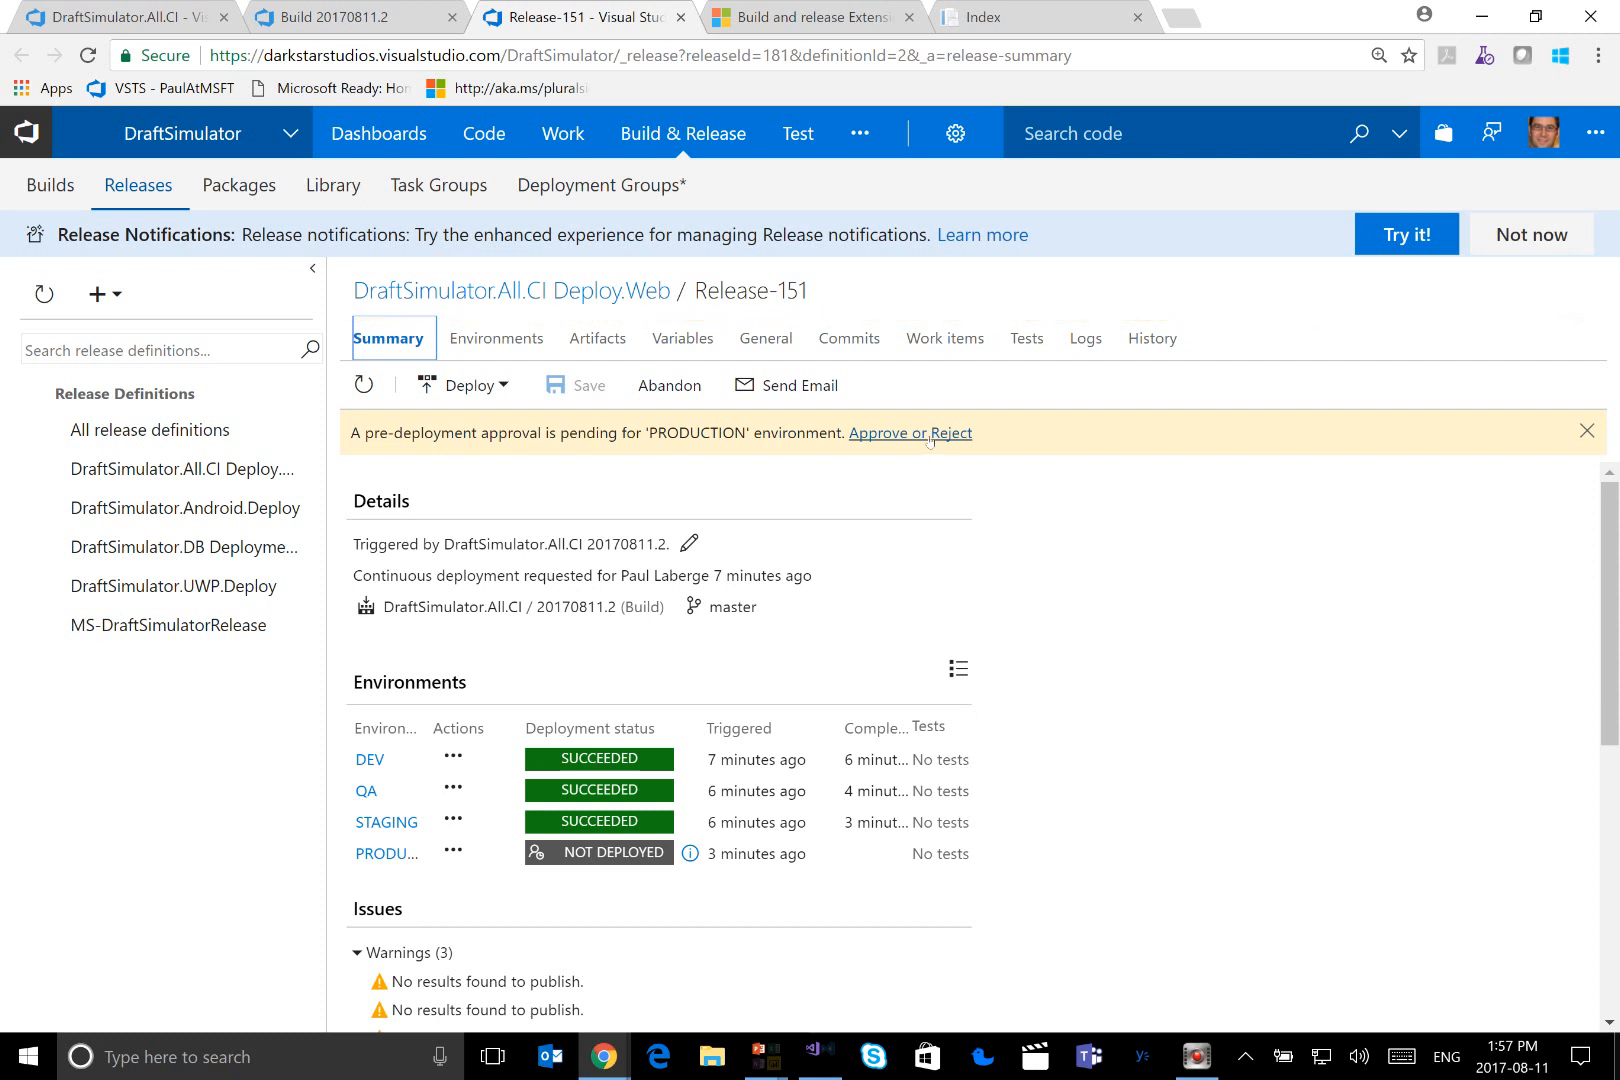
left_click(929, 437)
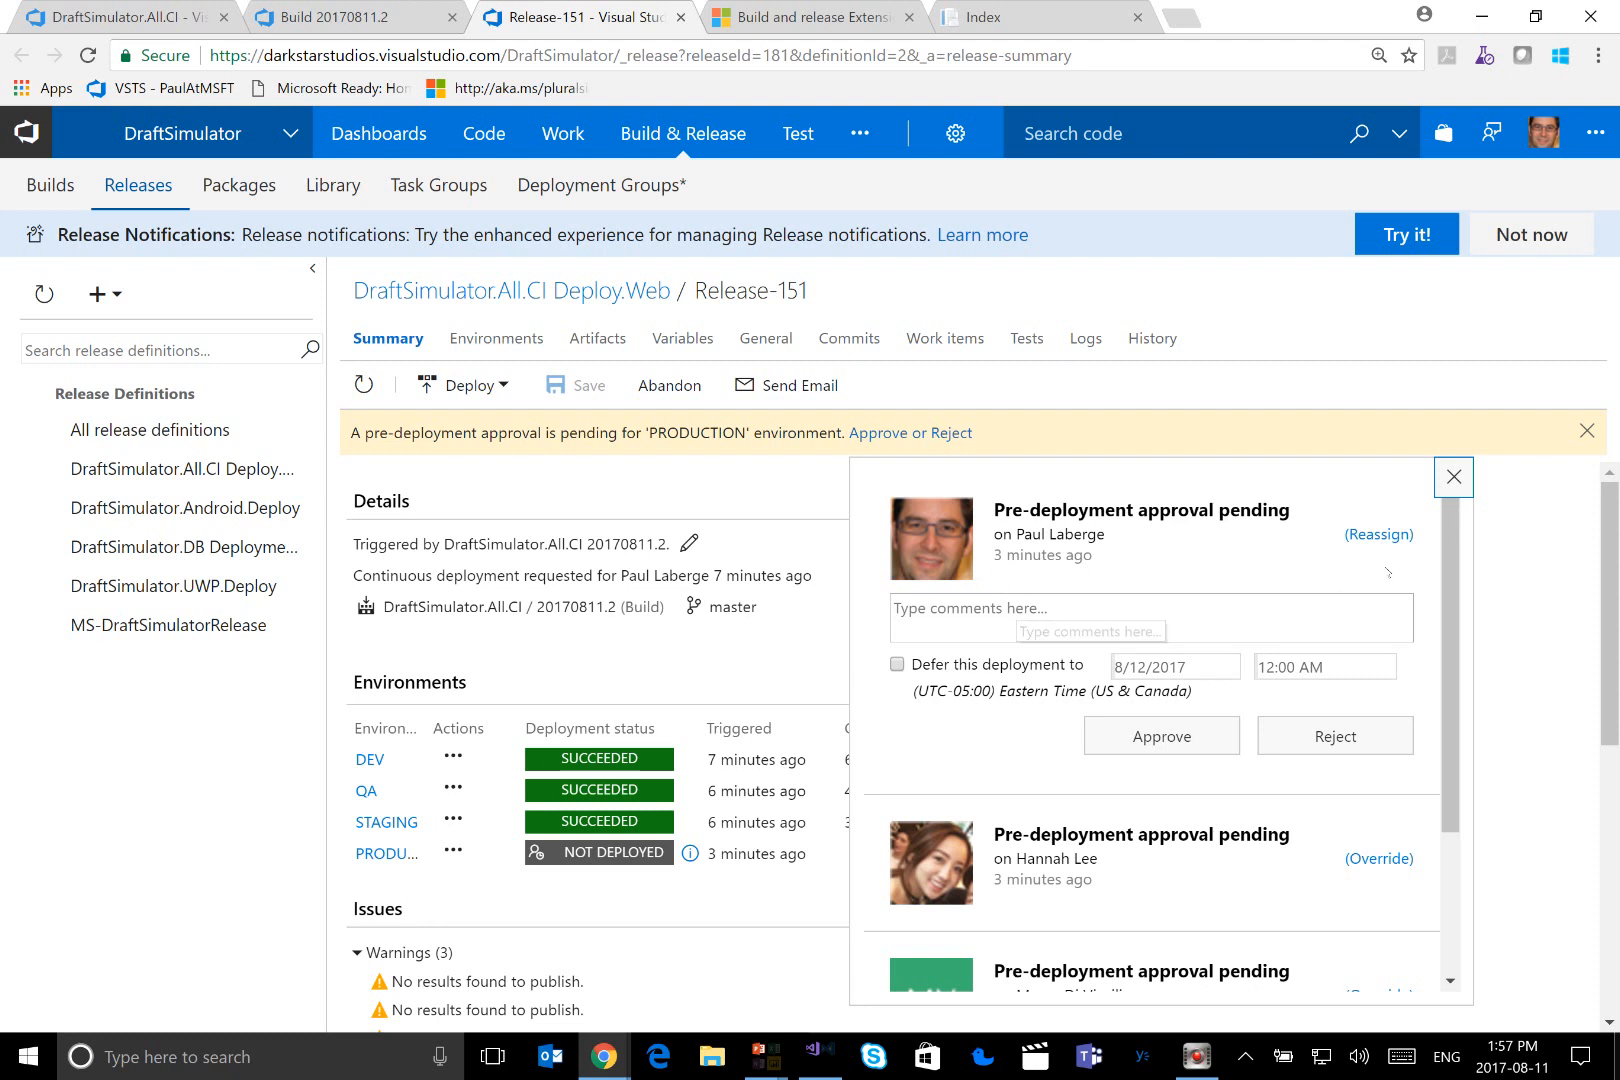
left_click_drag(1454, 556, 1471, 697)
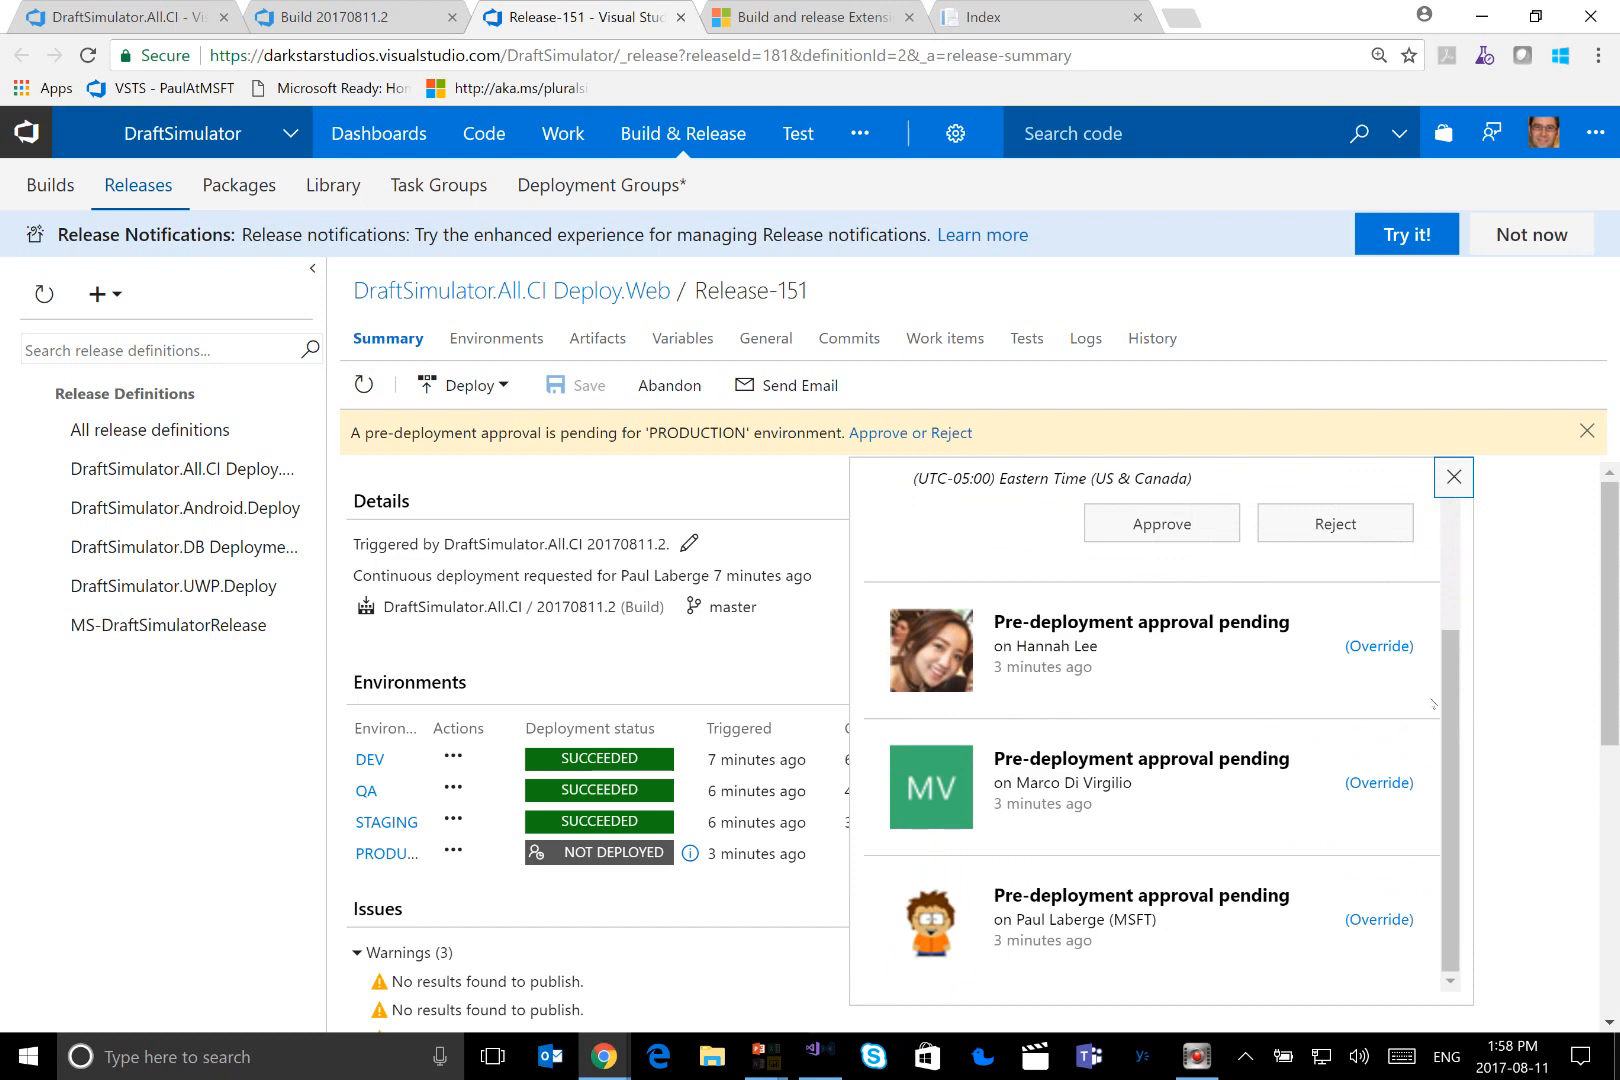
scroll(1299, 600, "up", 2)
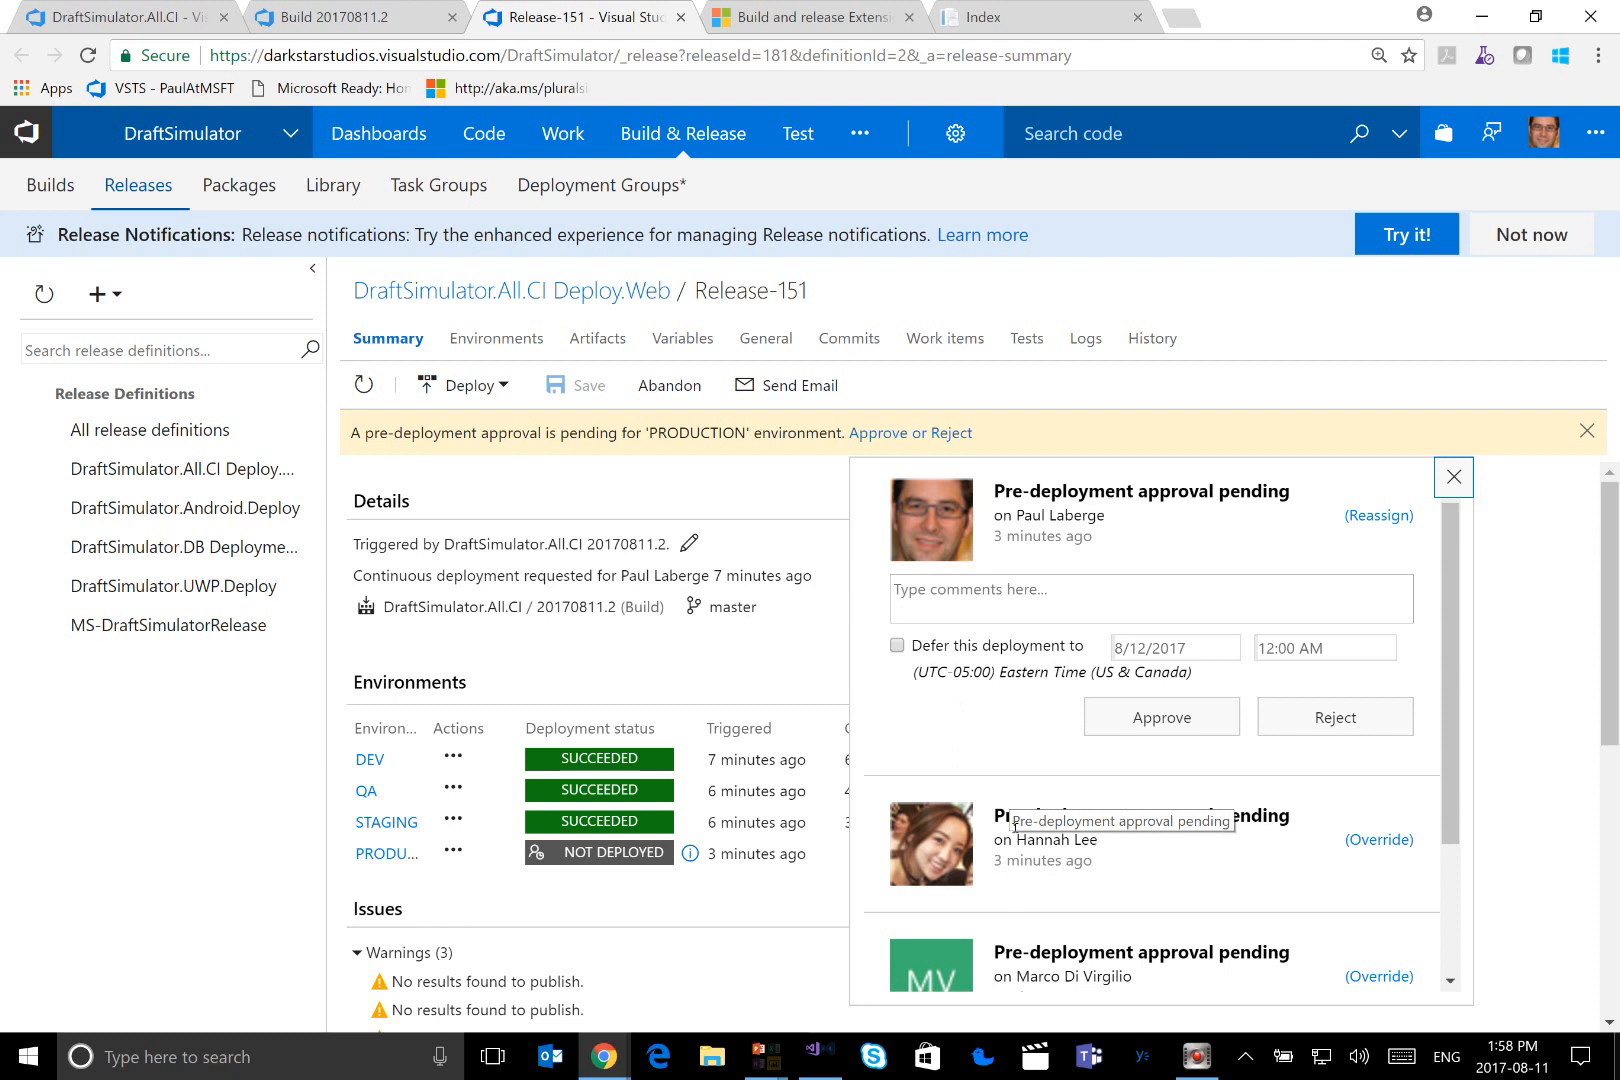
key("F5")
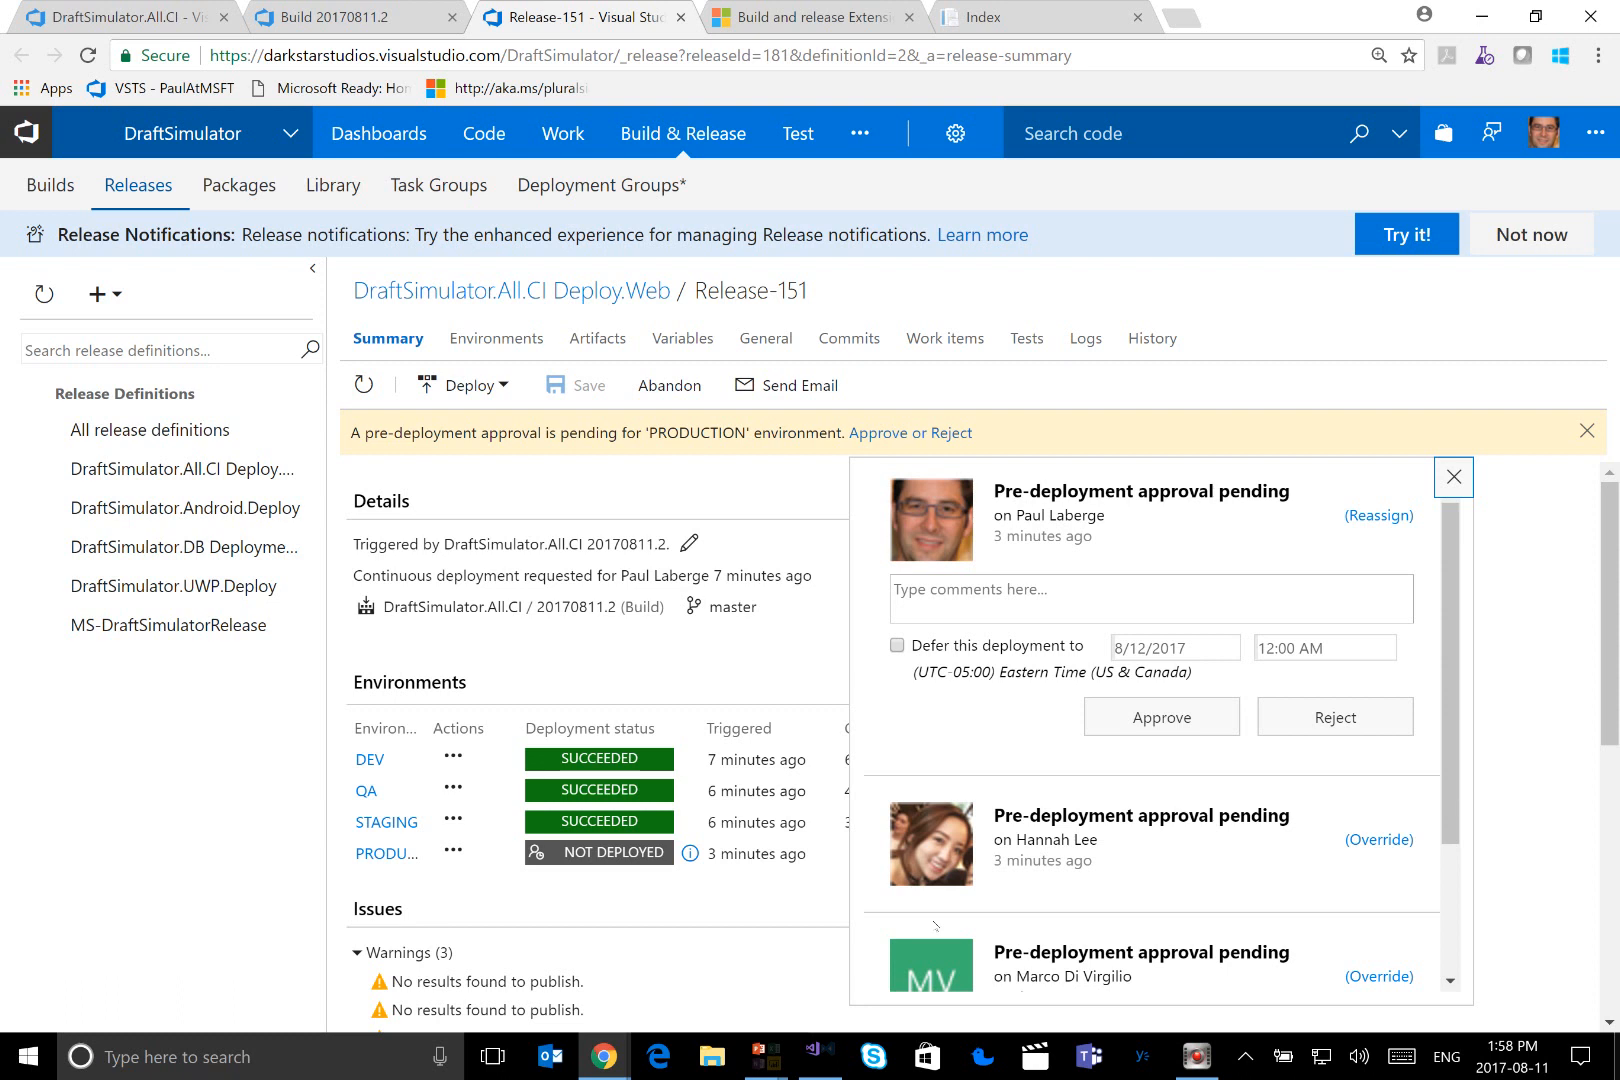
left_click(601, 892)
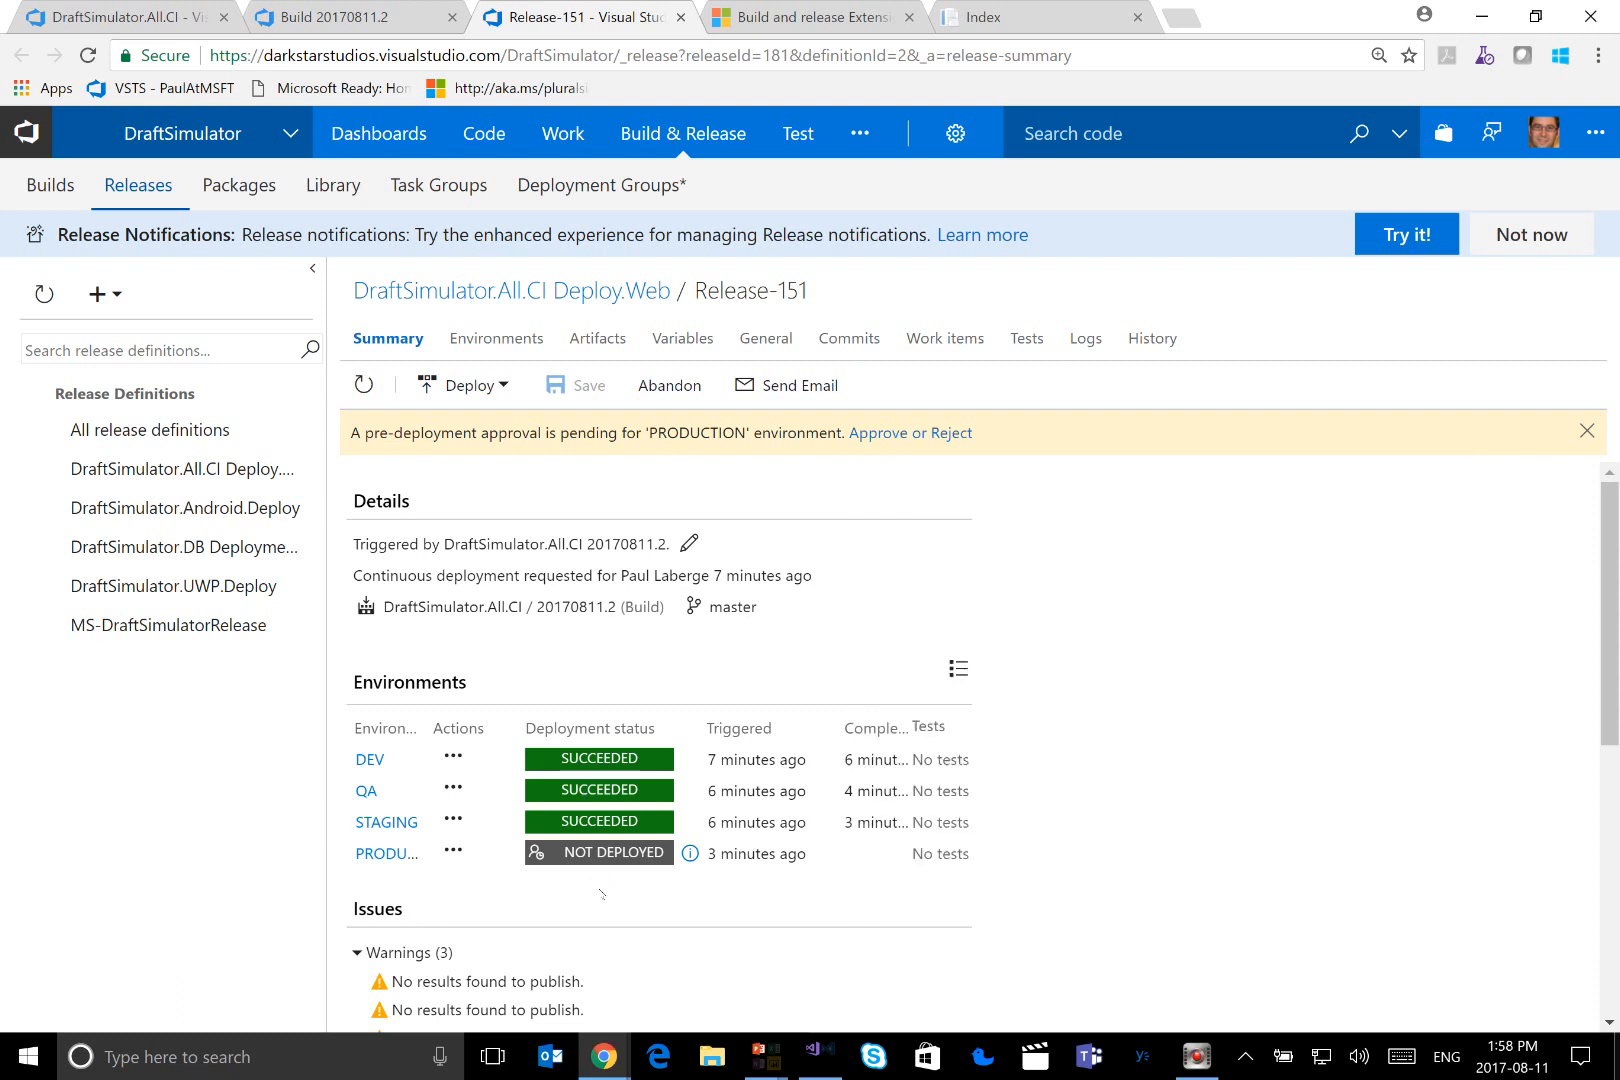
Switch to the PowerPoint slide show with the end-to-end DevOps process diagram
key("alt+Tab")
key("alt+Tab")
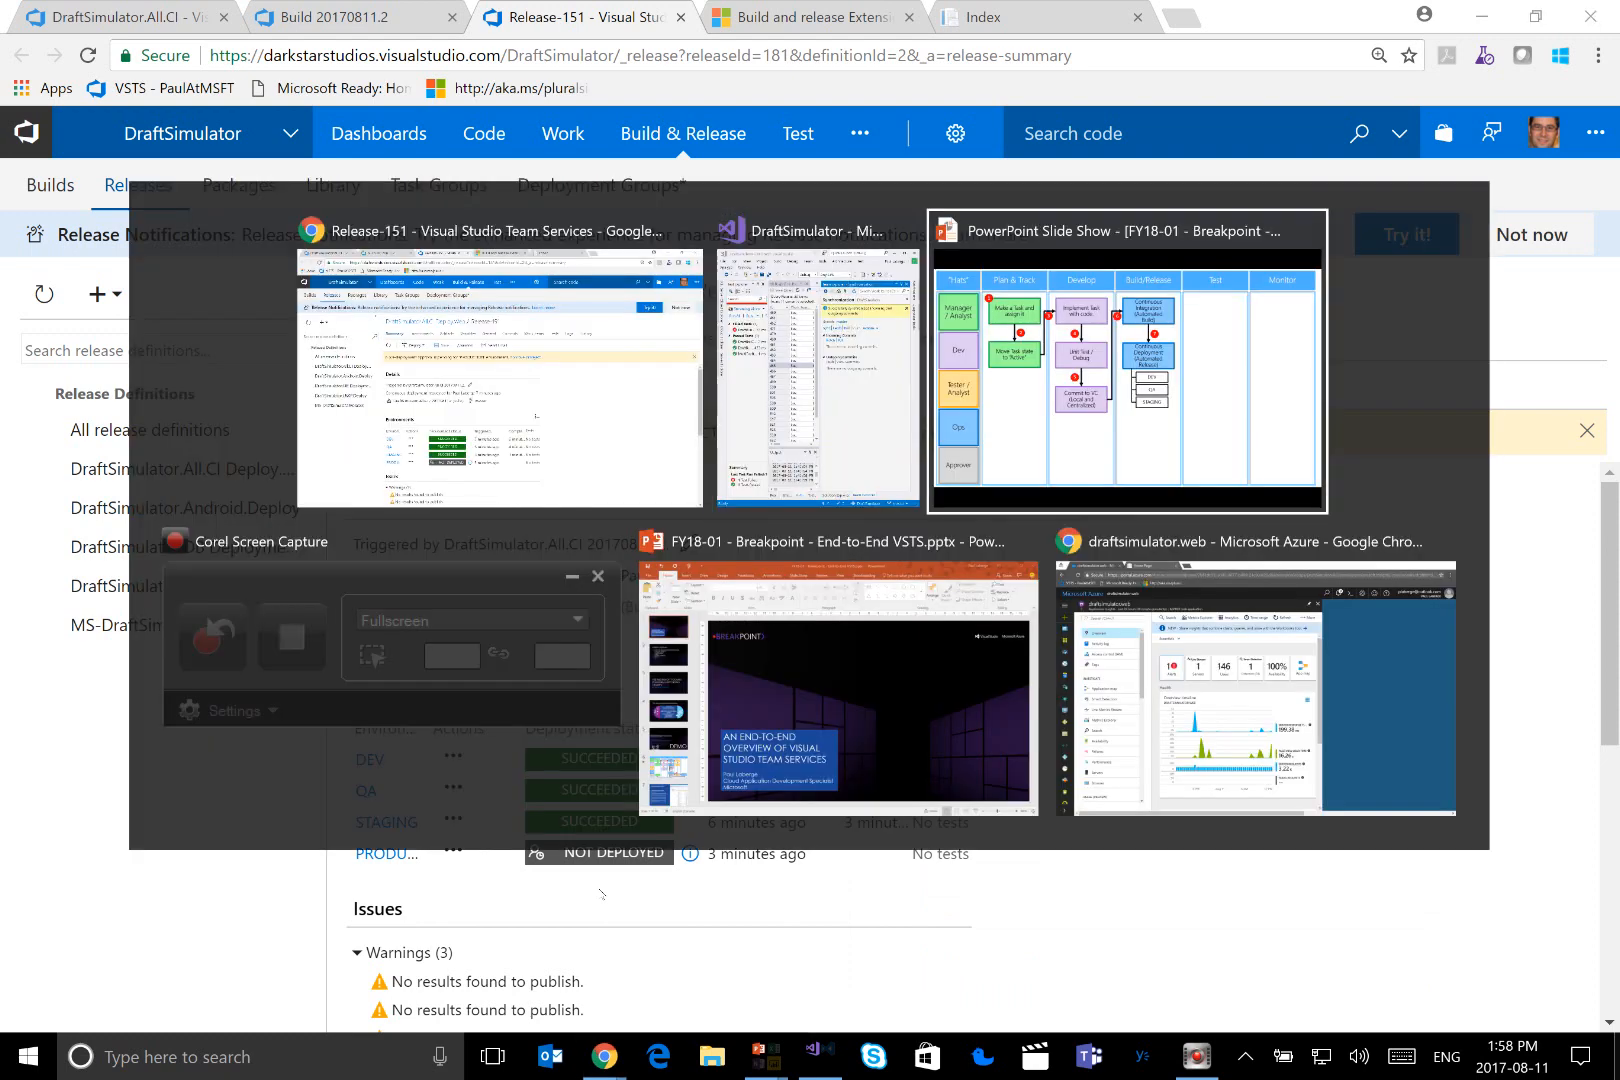
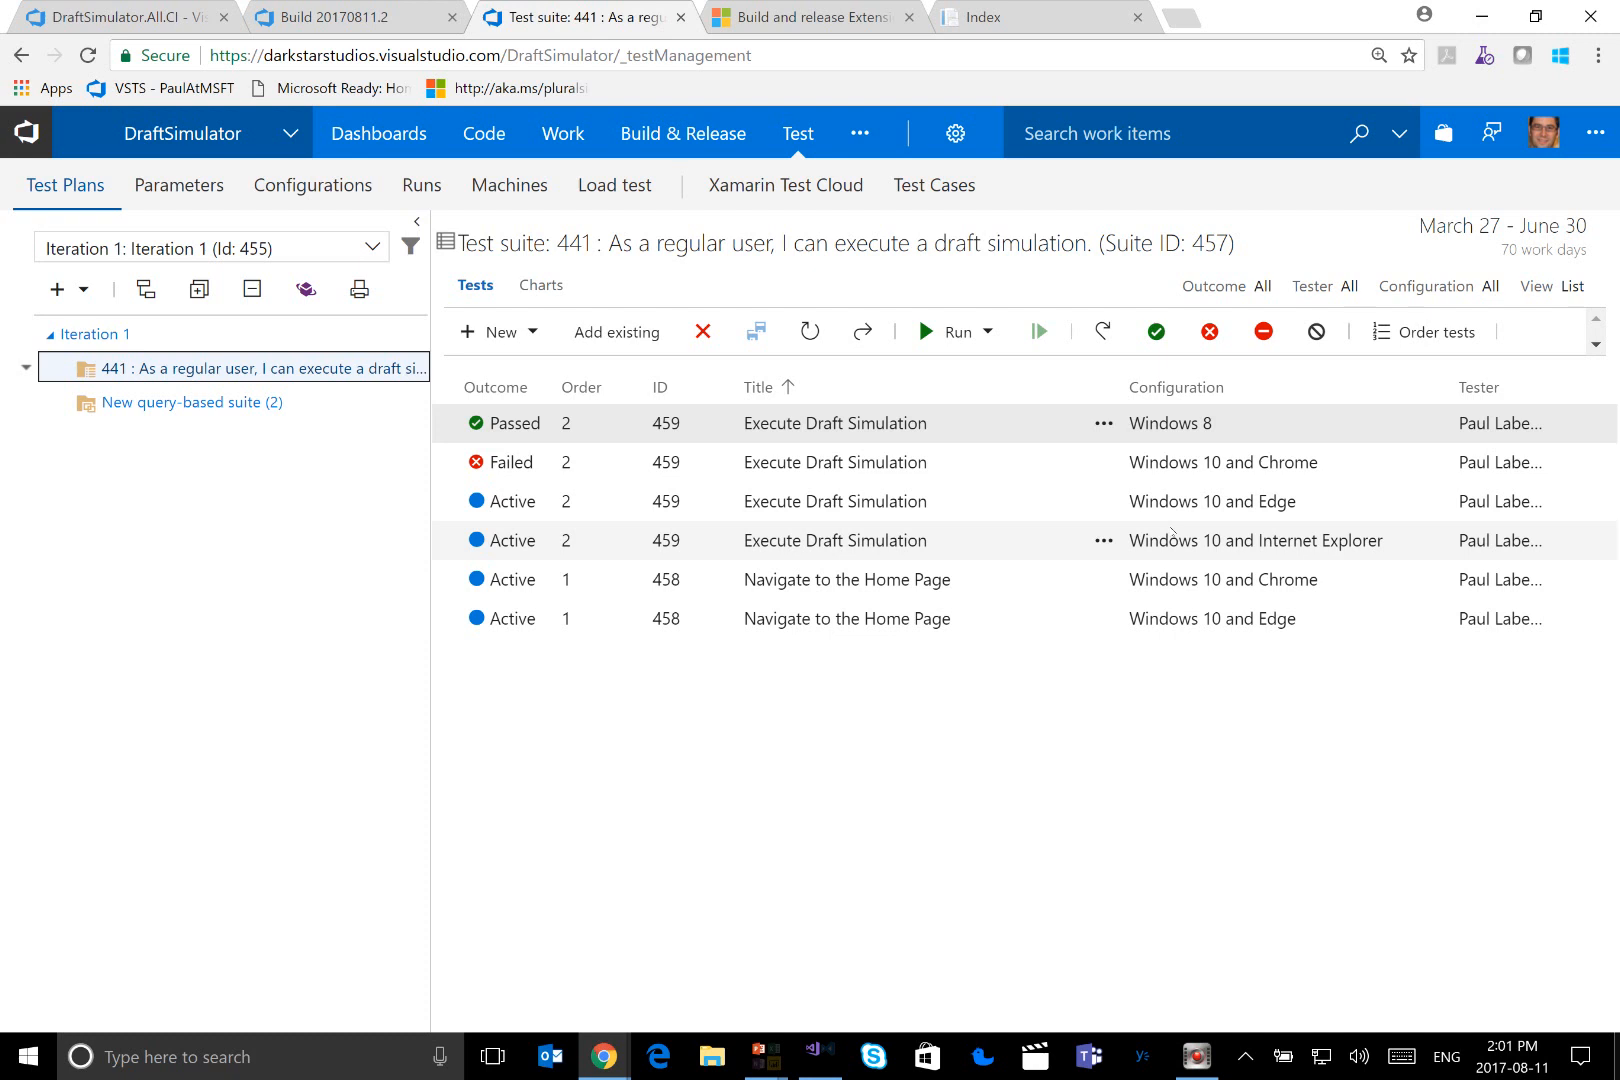
Review the steps, expected results and attachments of test case 459 Execute Draft Simulation for Windows 10 and Chrome, closing it without changes
double_click(842, 466)
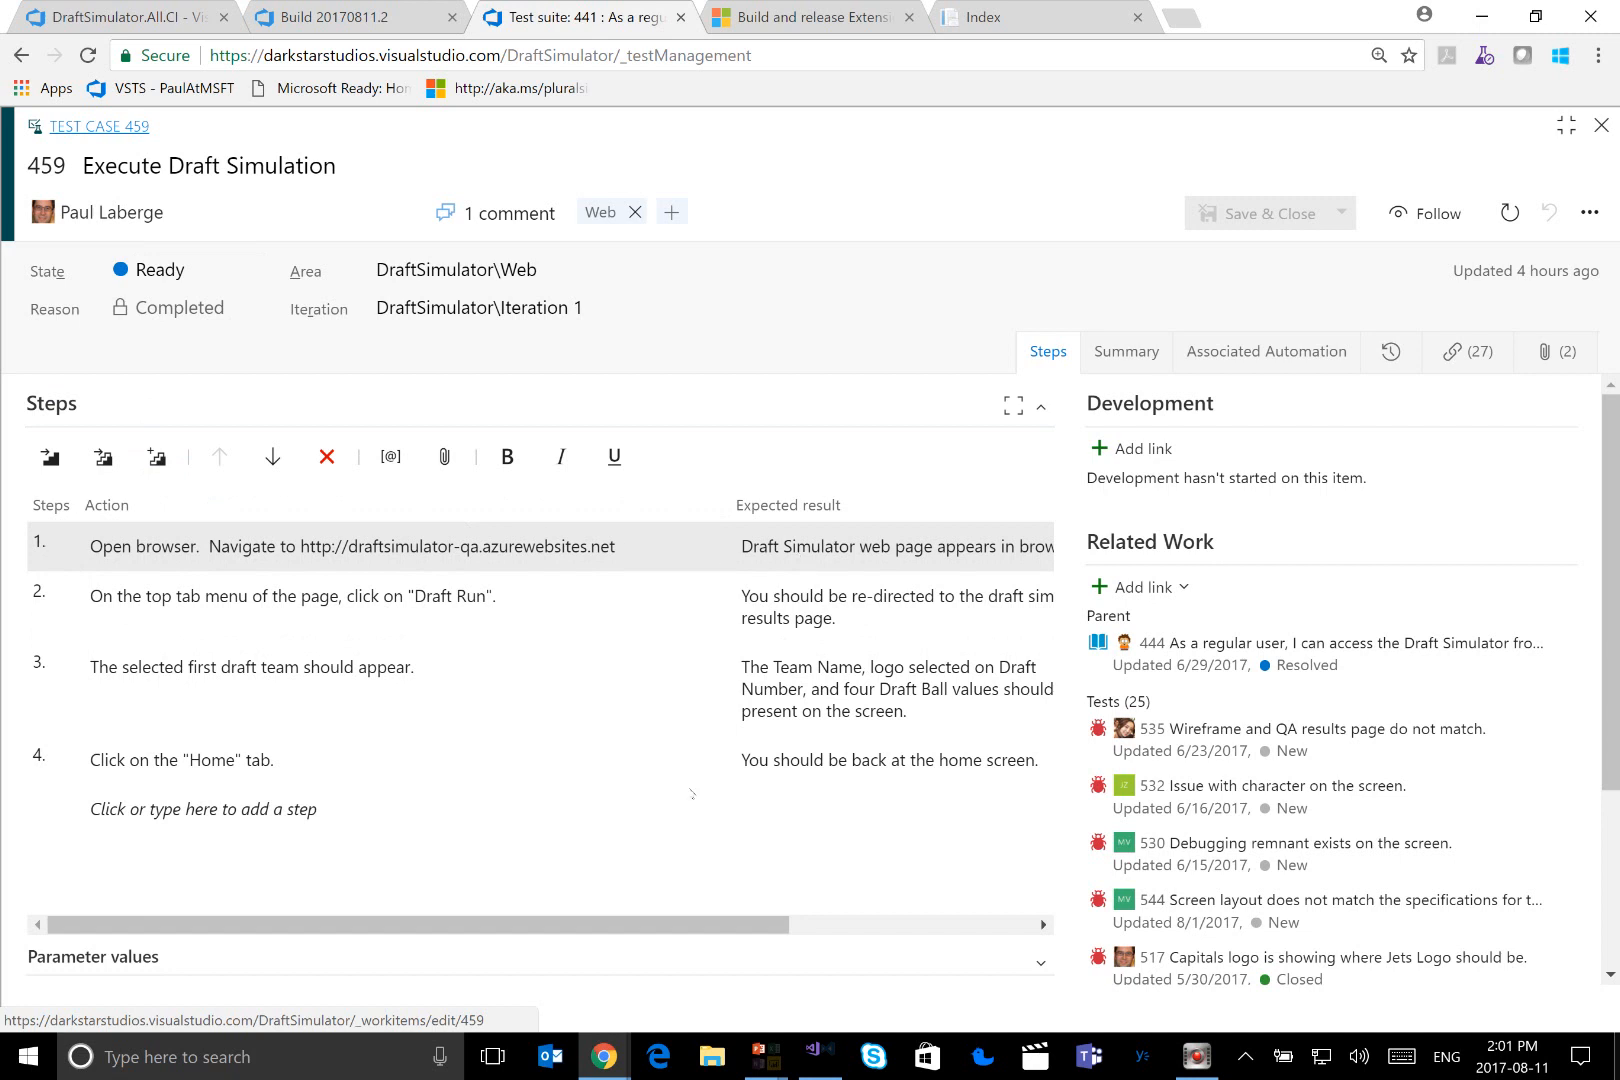
left_click_drag(696, 925, 940, 930)
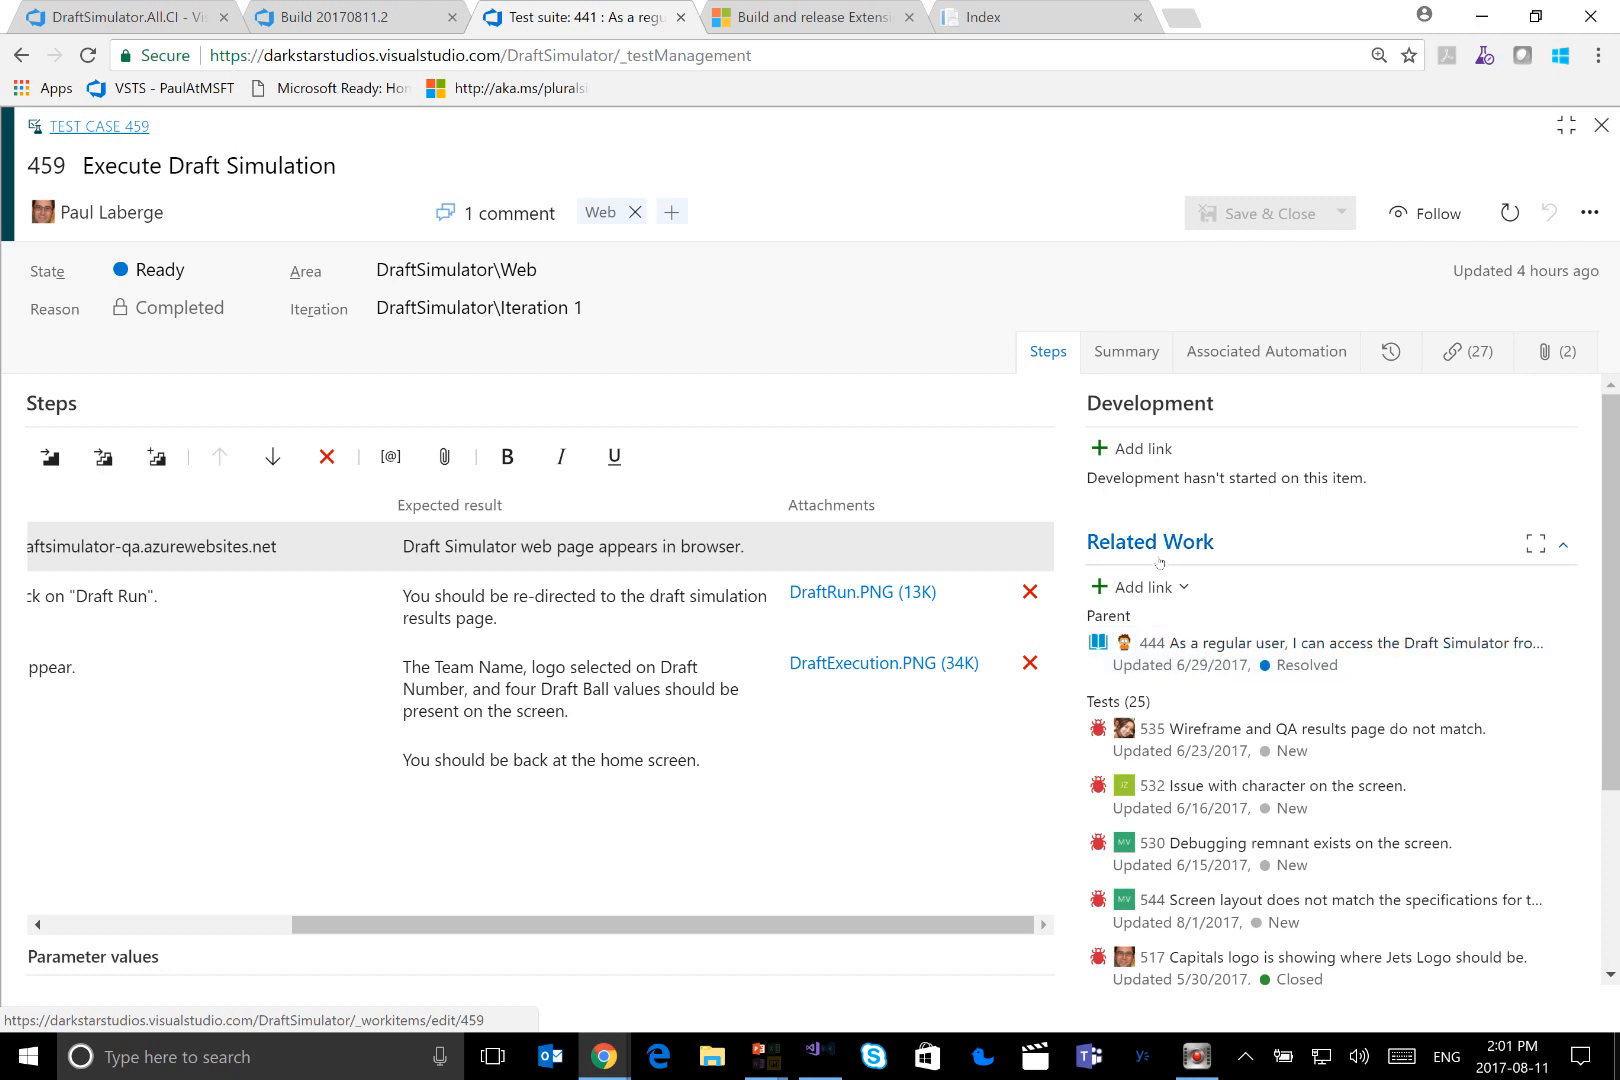
left_click(1601, 126)
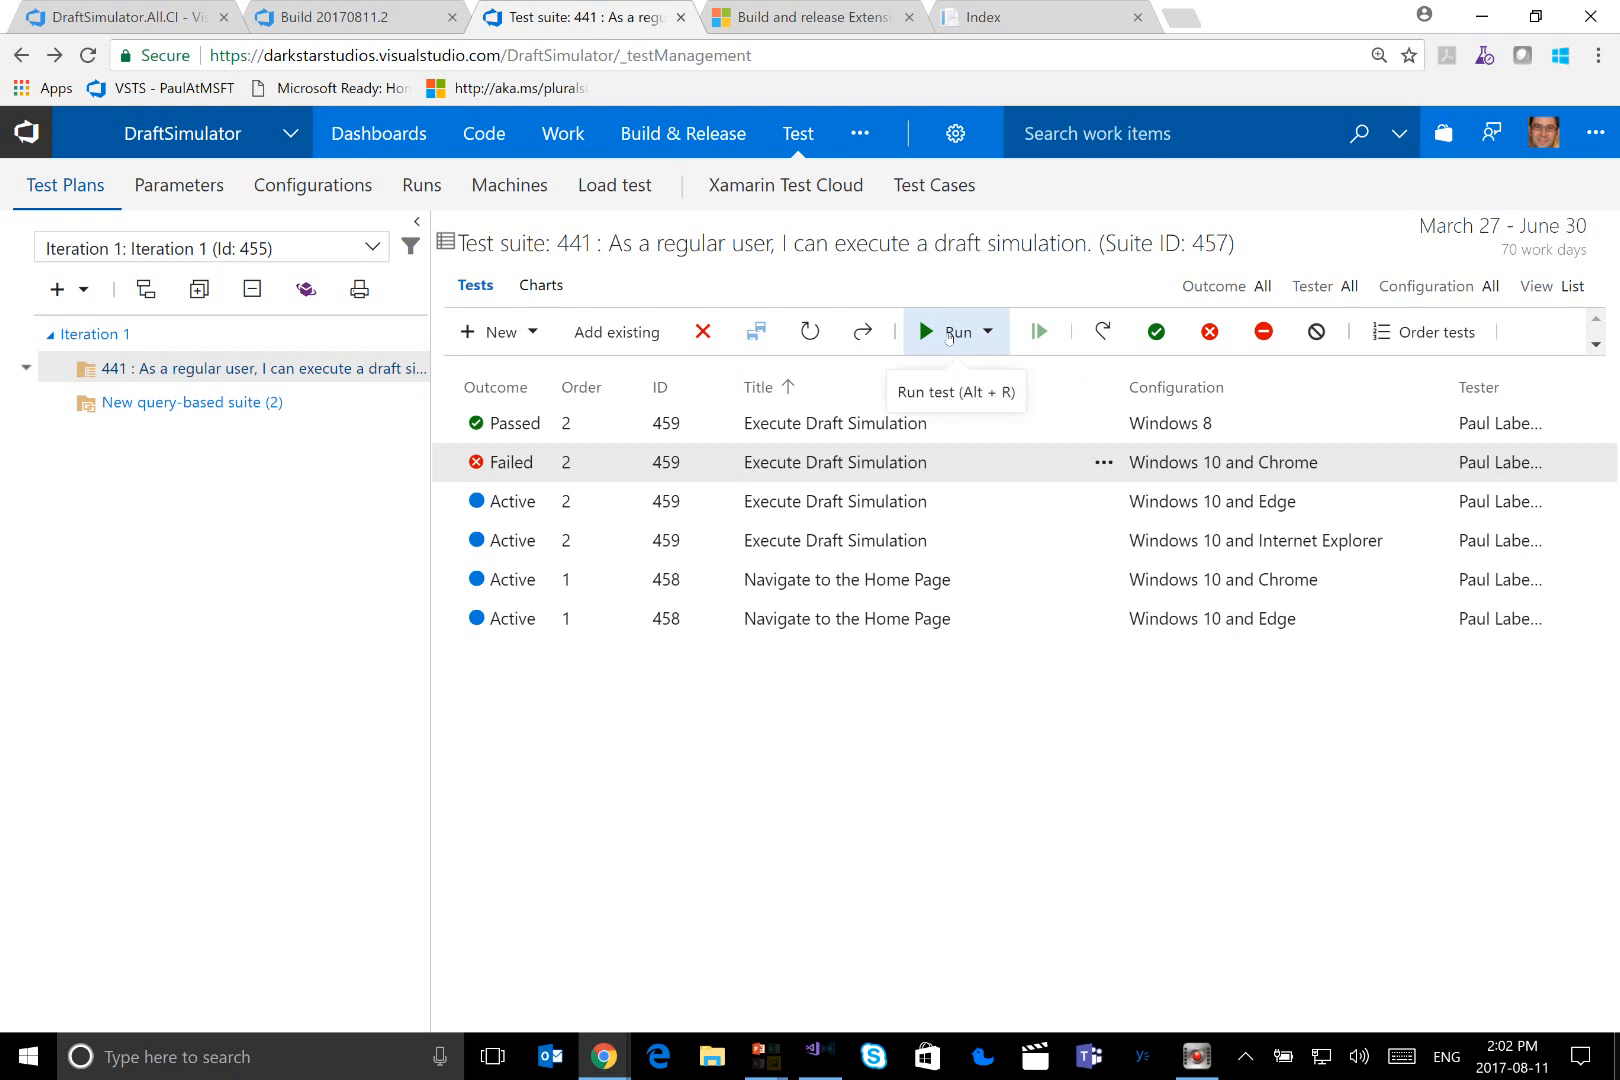
Detach the Draft Simulator Index page into its own browser window and return to the test suite 441 page
left_click(948, 334)
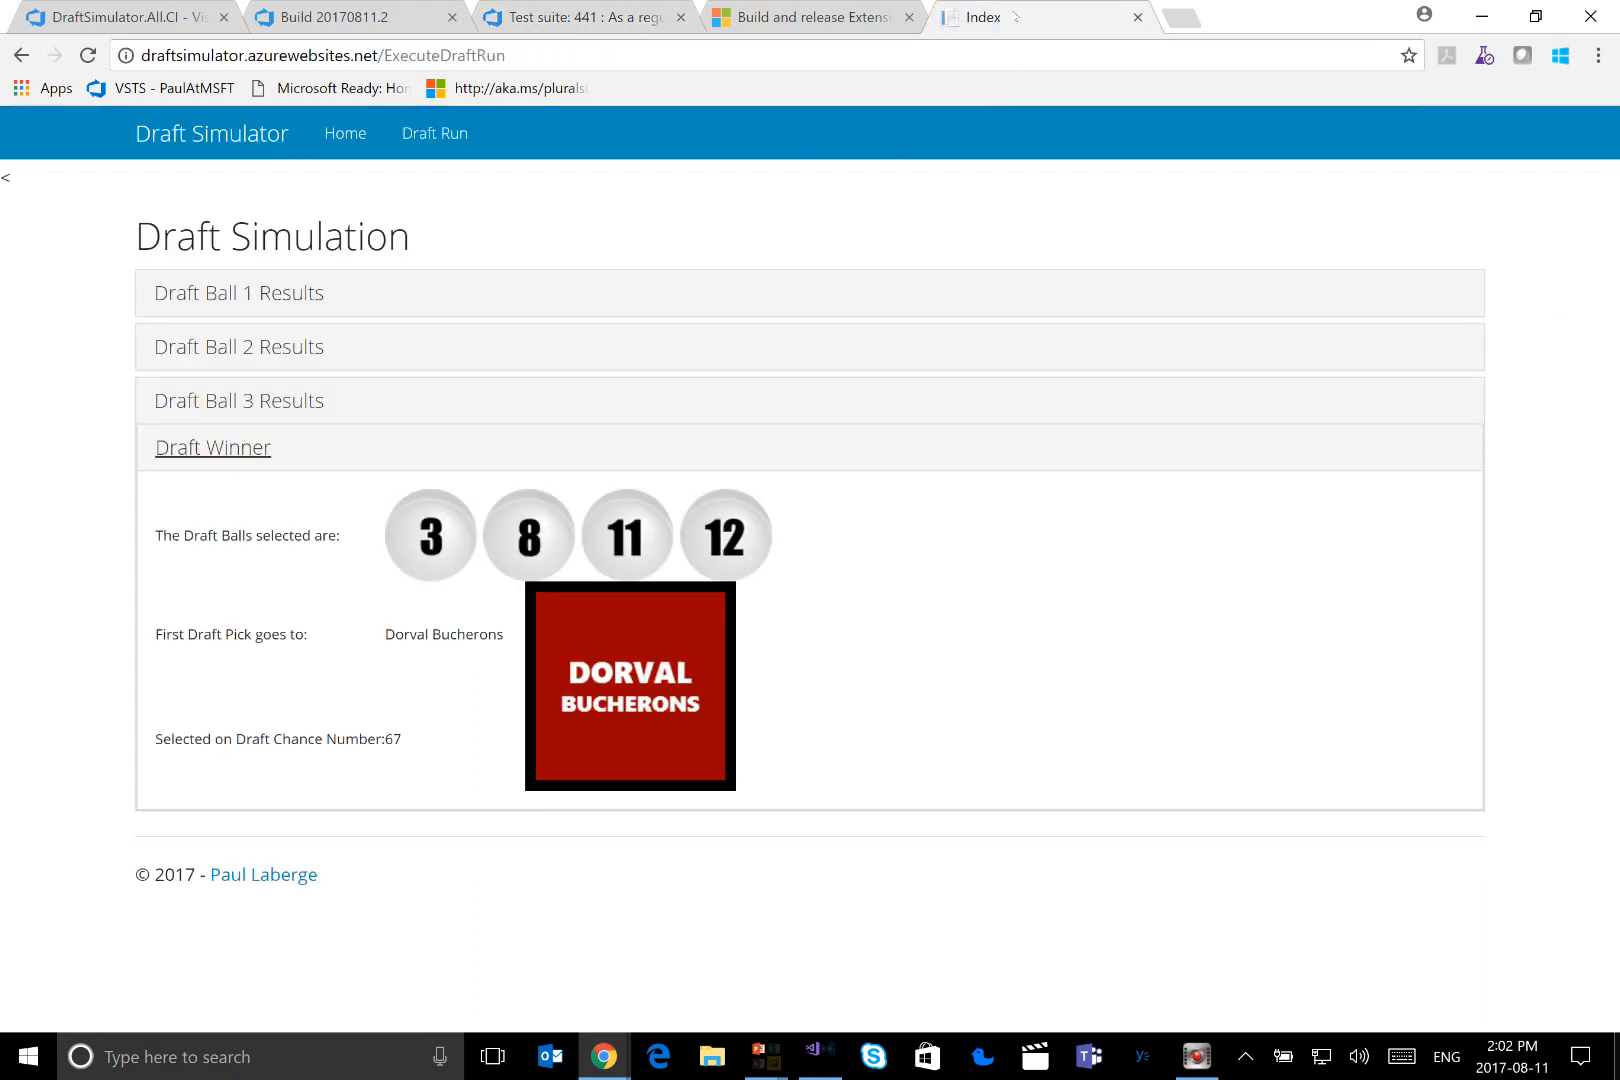
left_click_drag(1015, 16, 1075, 153)
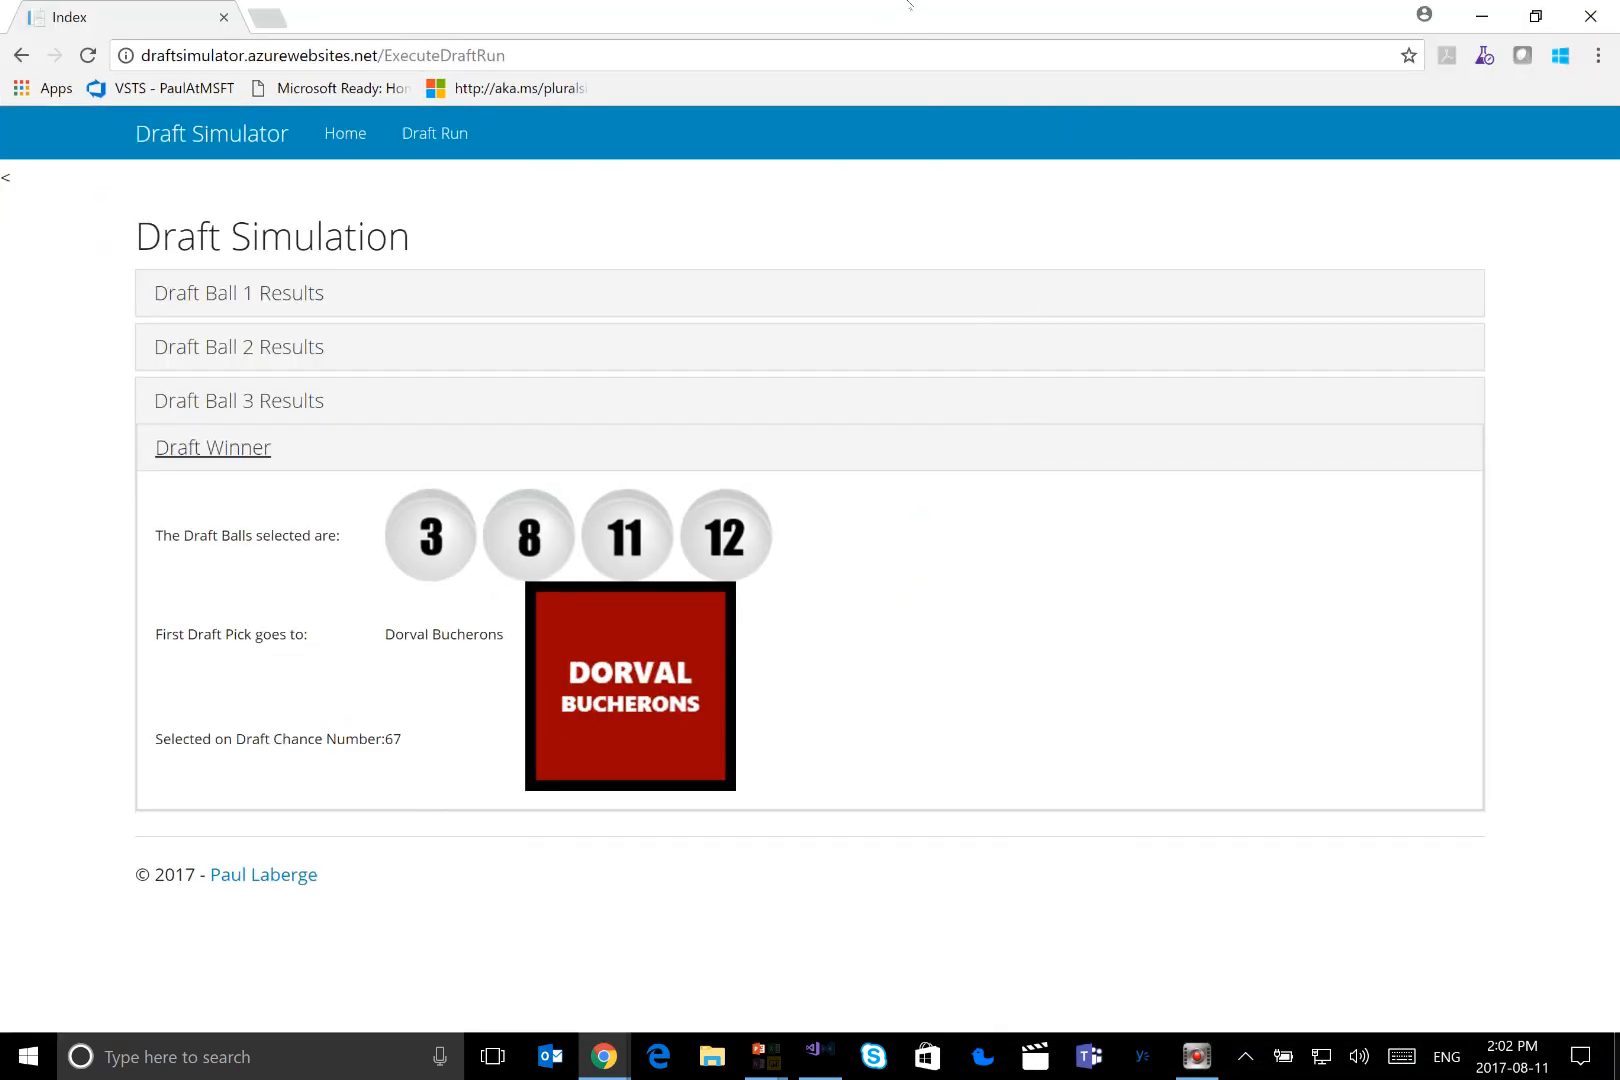
left_click_drag(888, 32, 1344, 123)
left_click(519, 22)
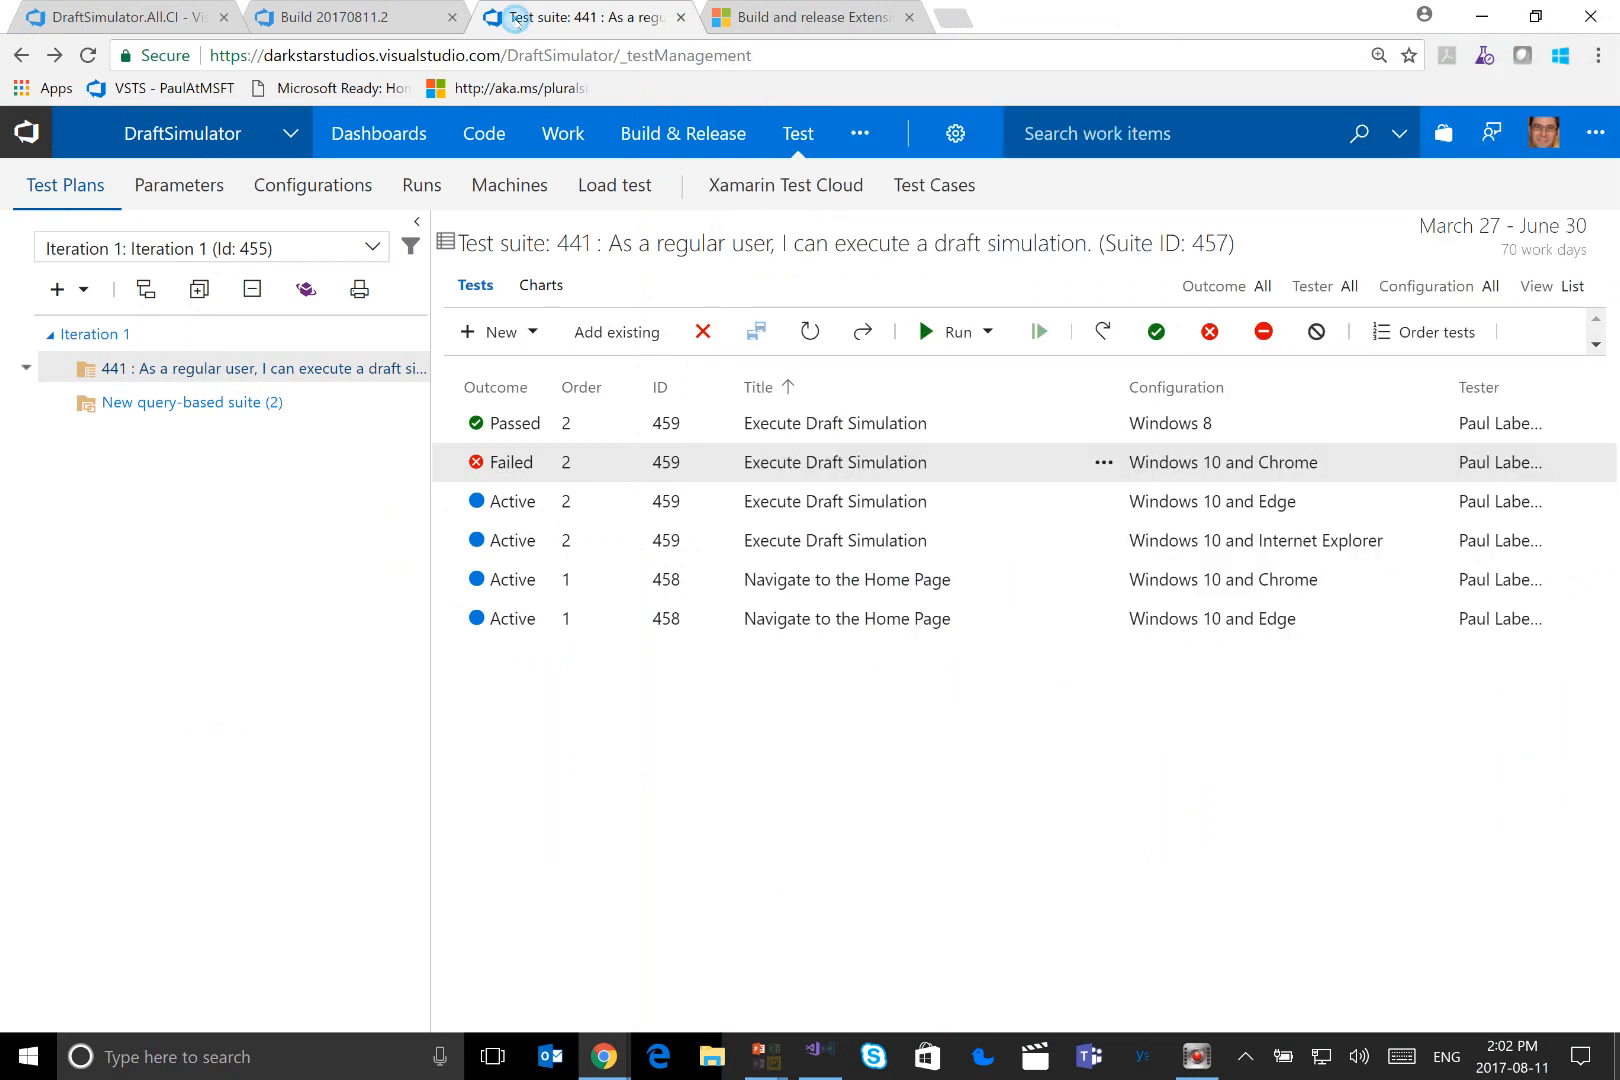
Run test case 459 for Windows 10 and Chrome, placing the Test Runner side by side with the Draft Simulator window
left_click(929, 331)
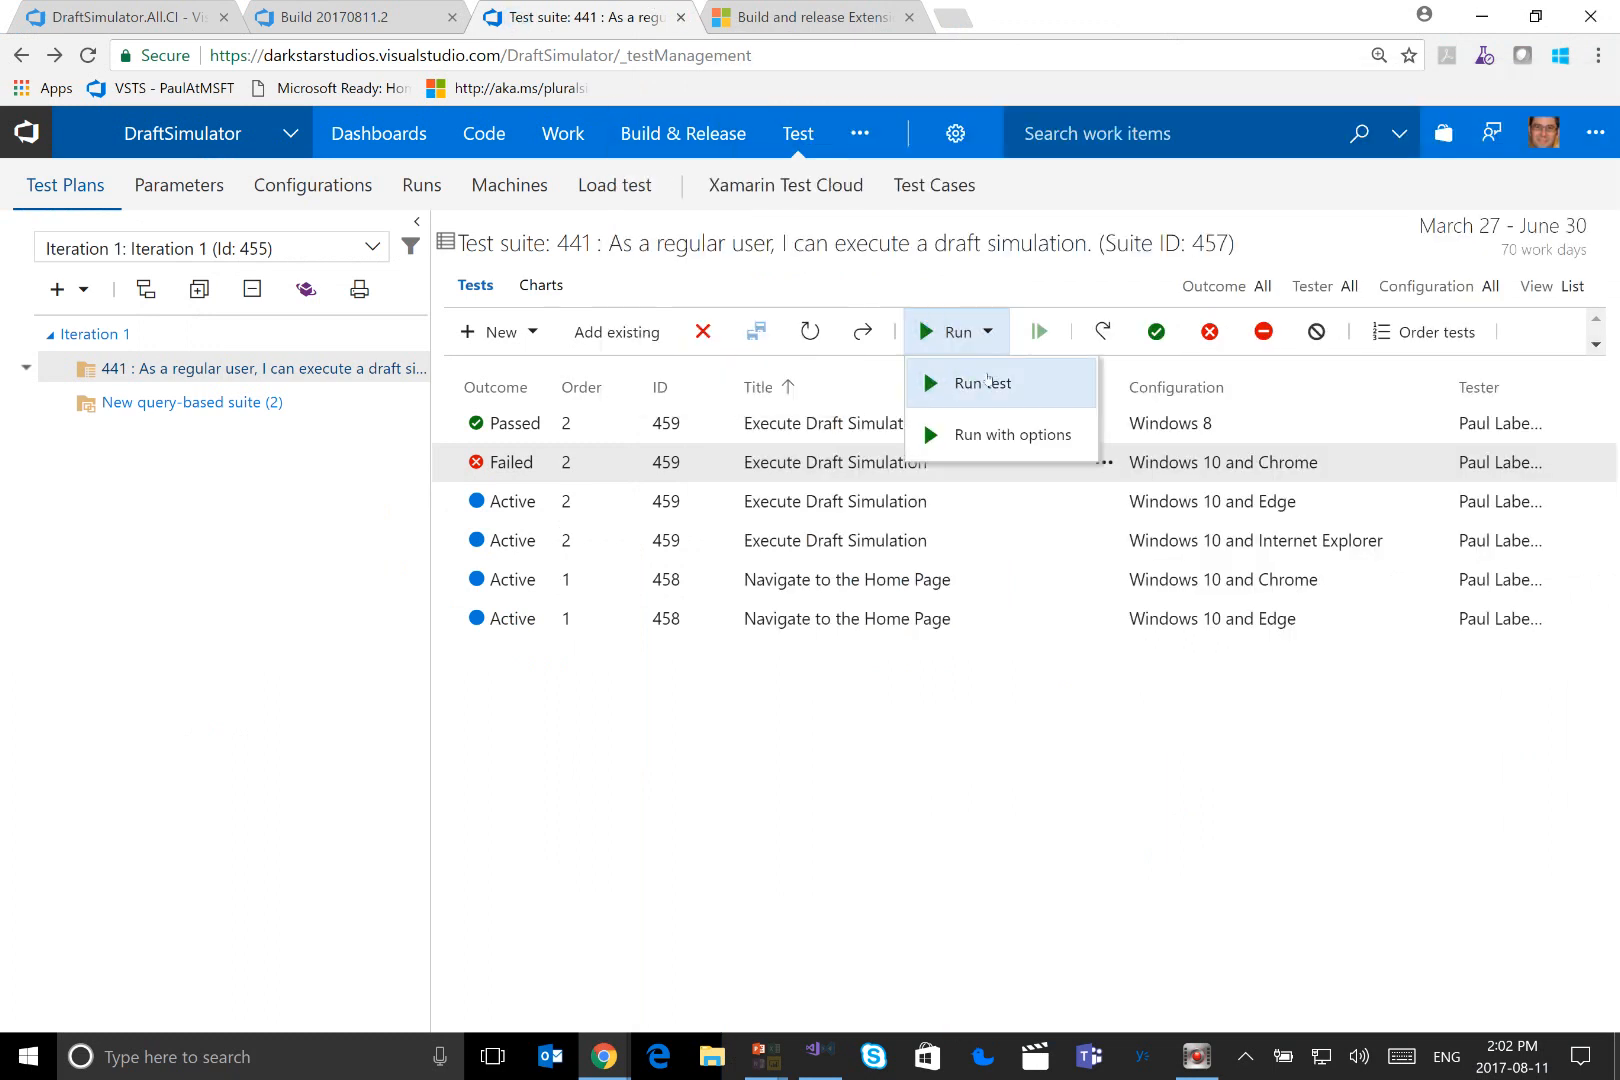
left_click(980, 383)
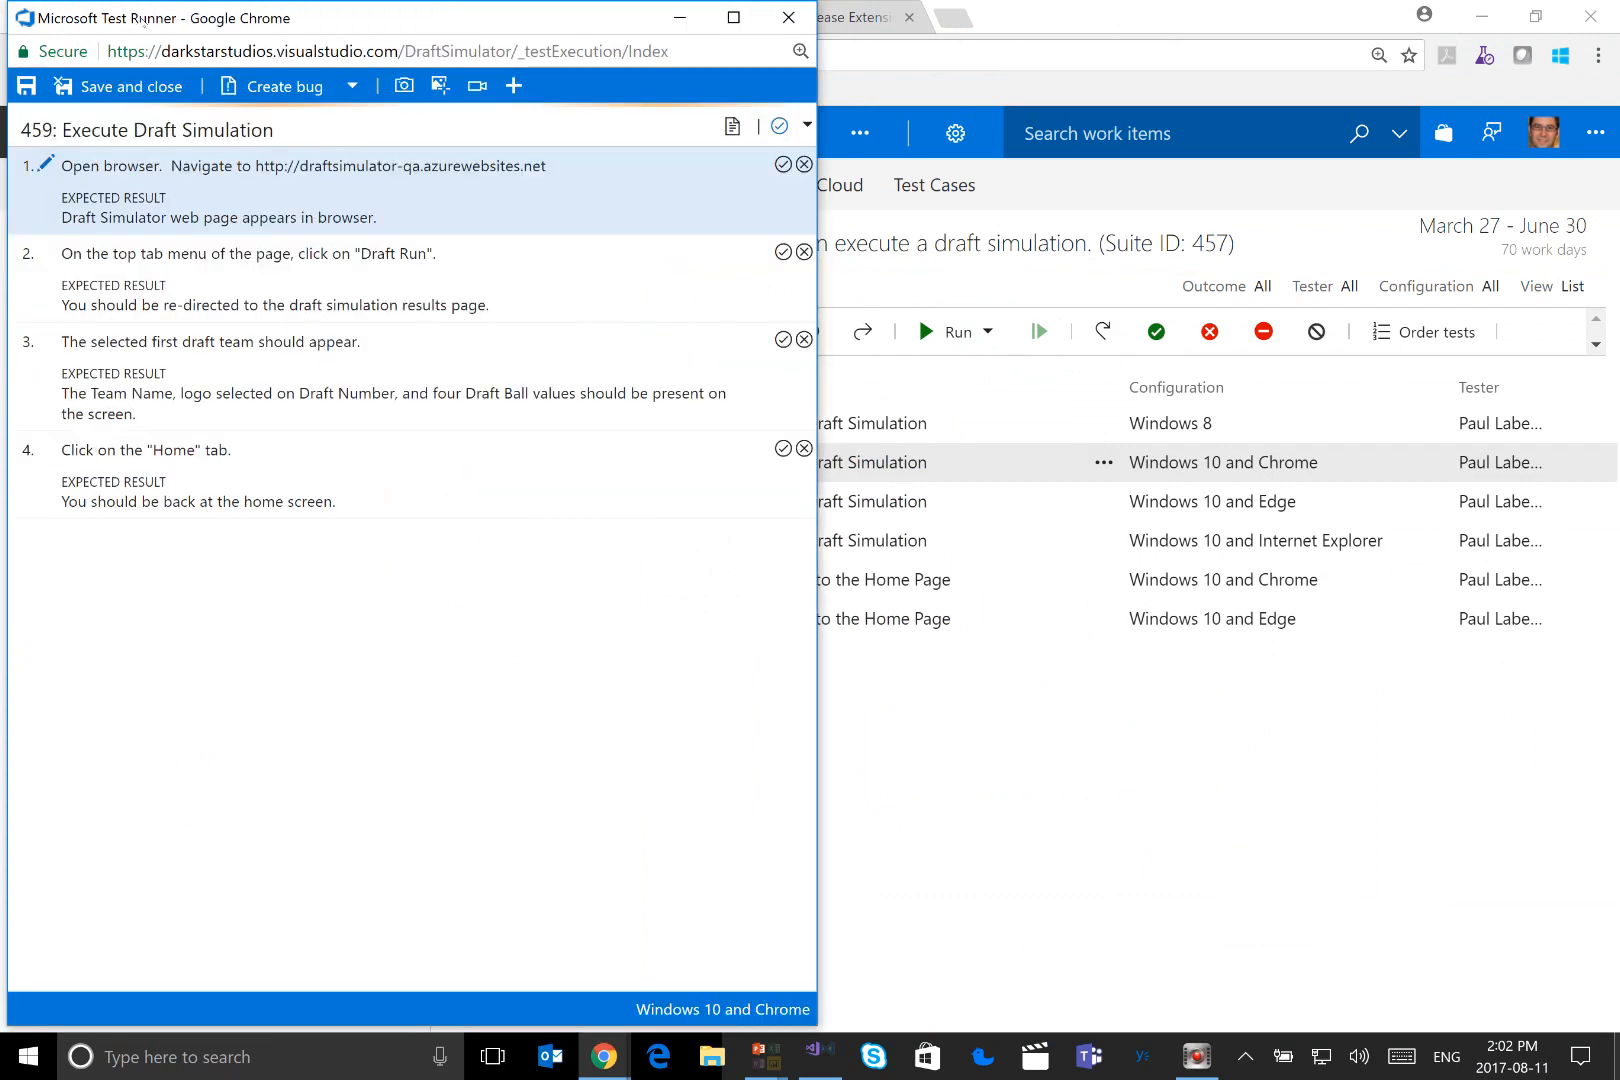
left_click_drag(141, 21, 0, 40)
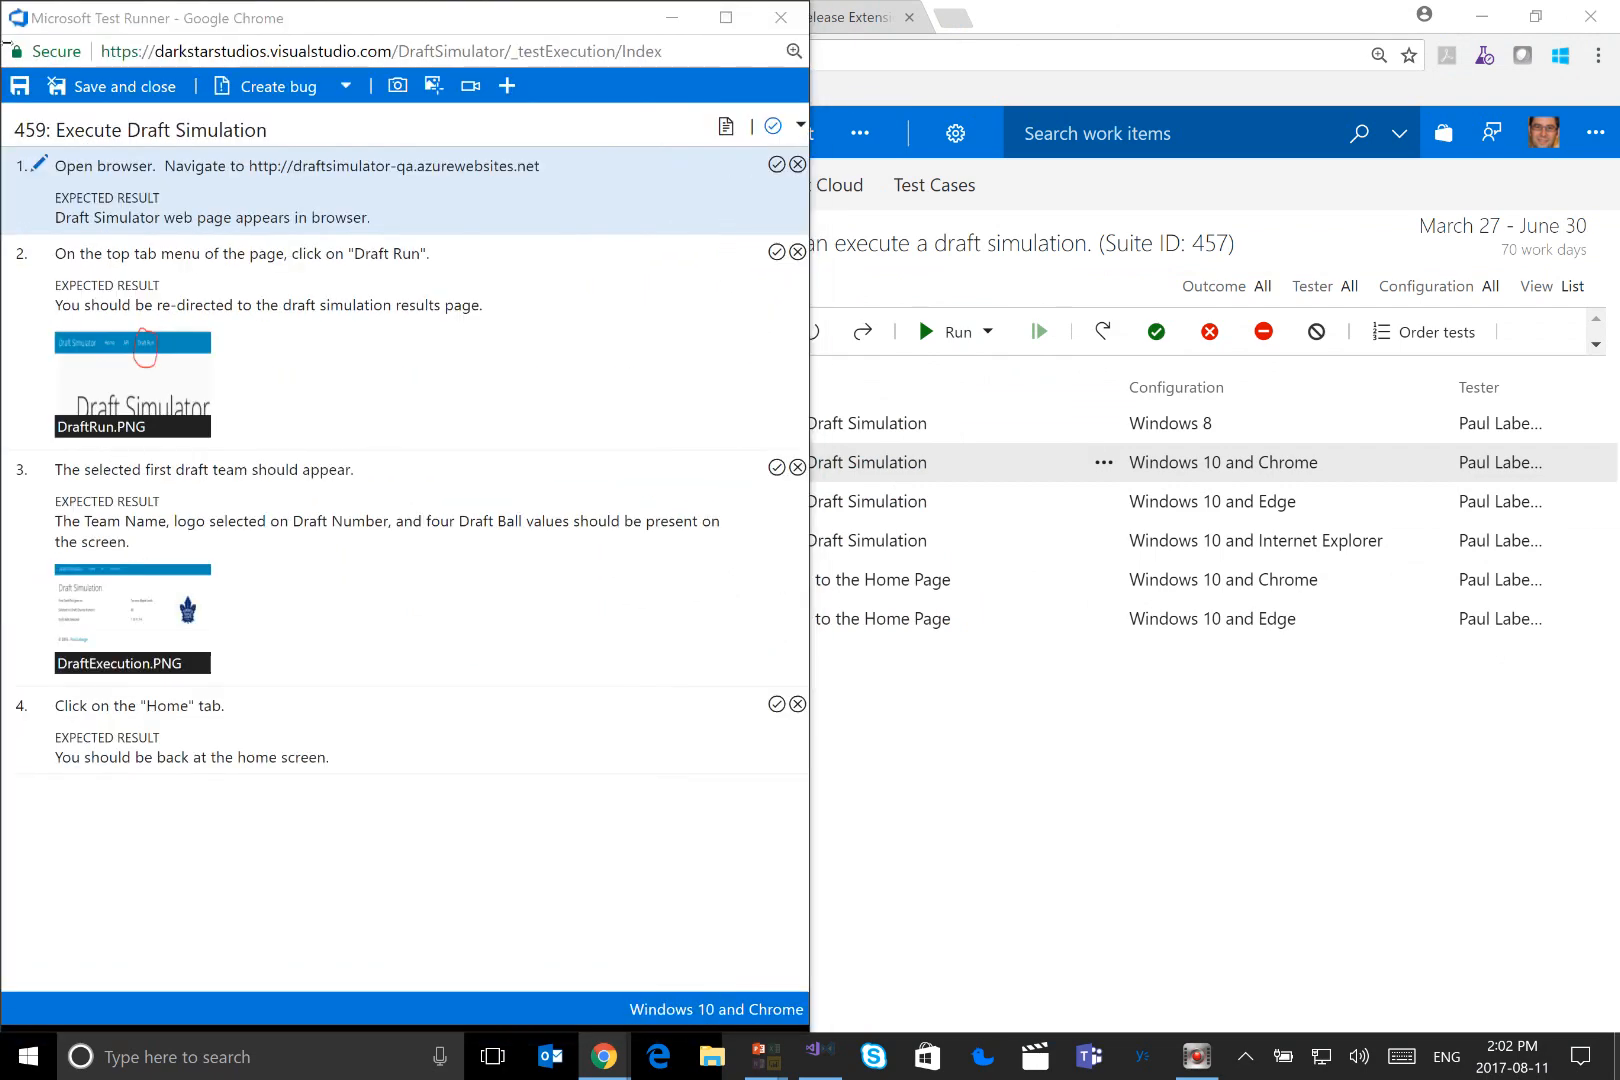
left_click(1383, 183)
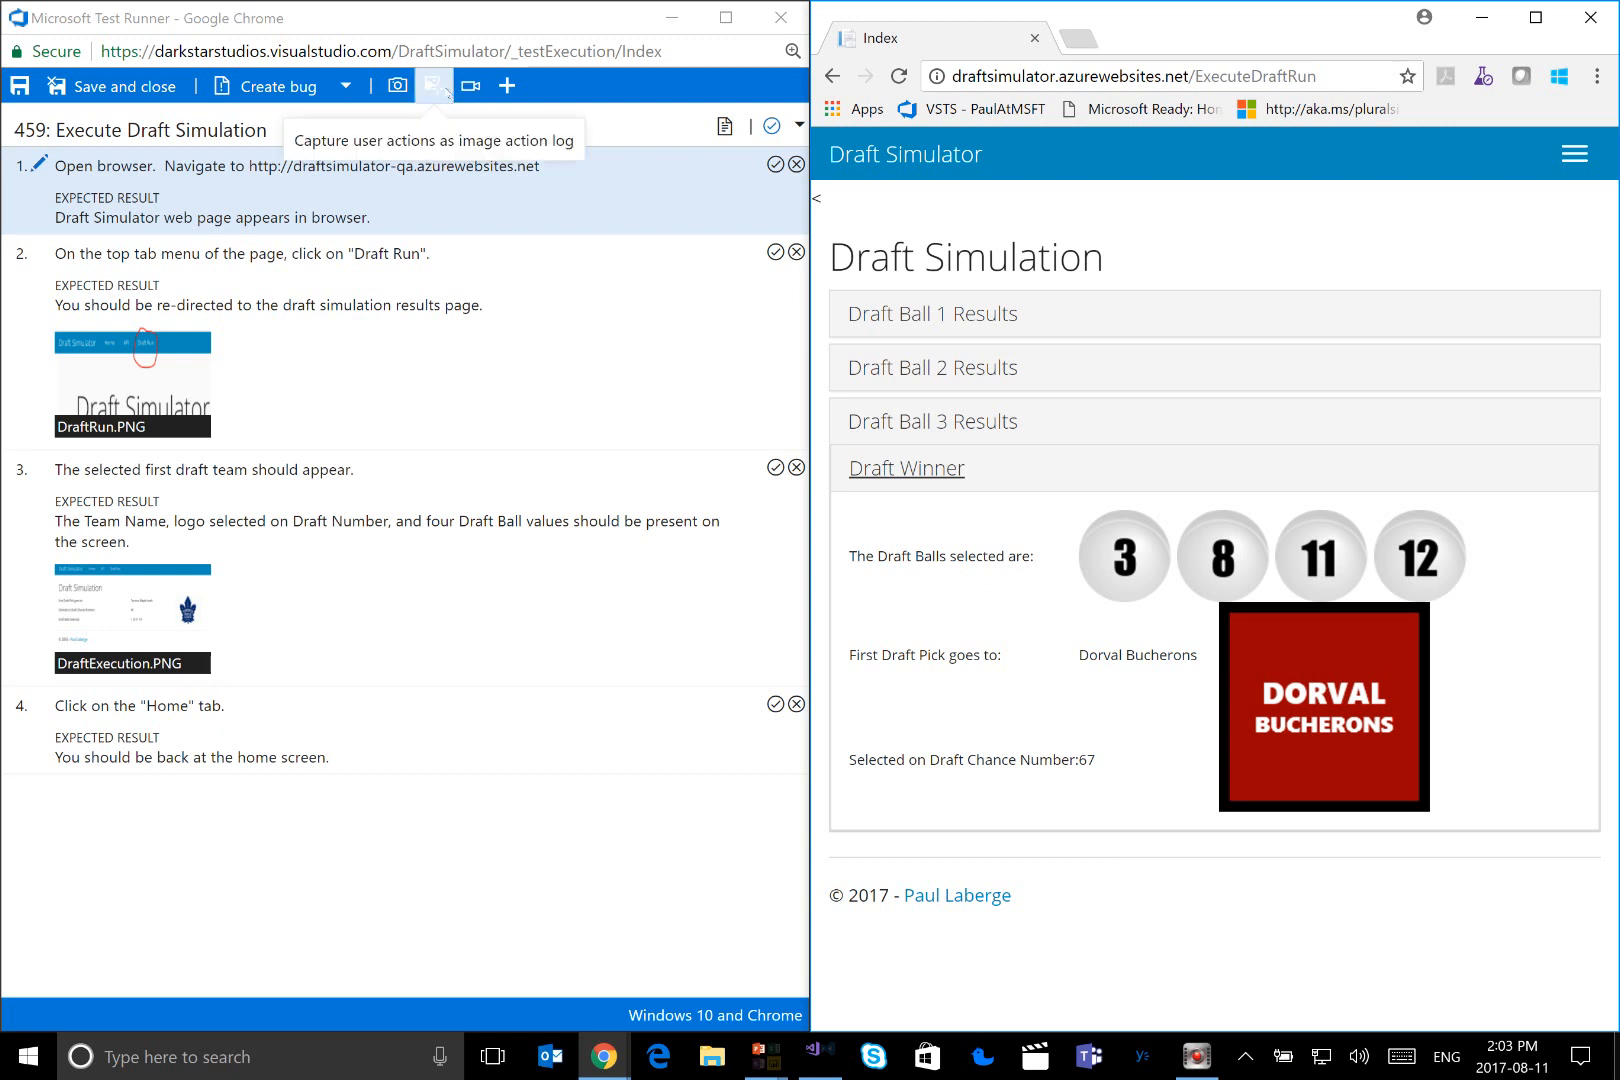
Start capturing user actions as an image action log for the Index window
left_click(446, 94)
left_click(443, 92)
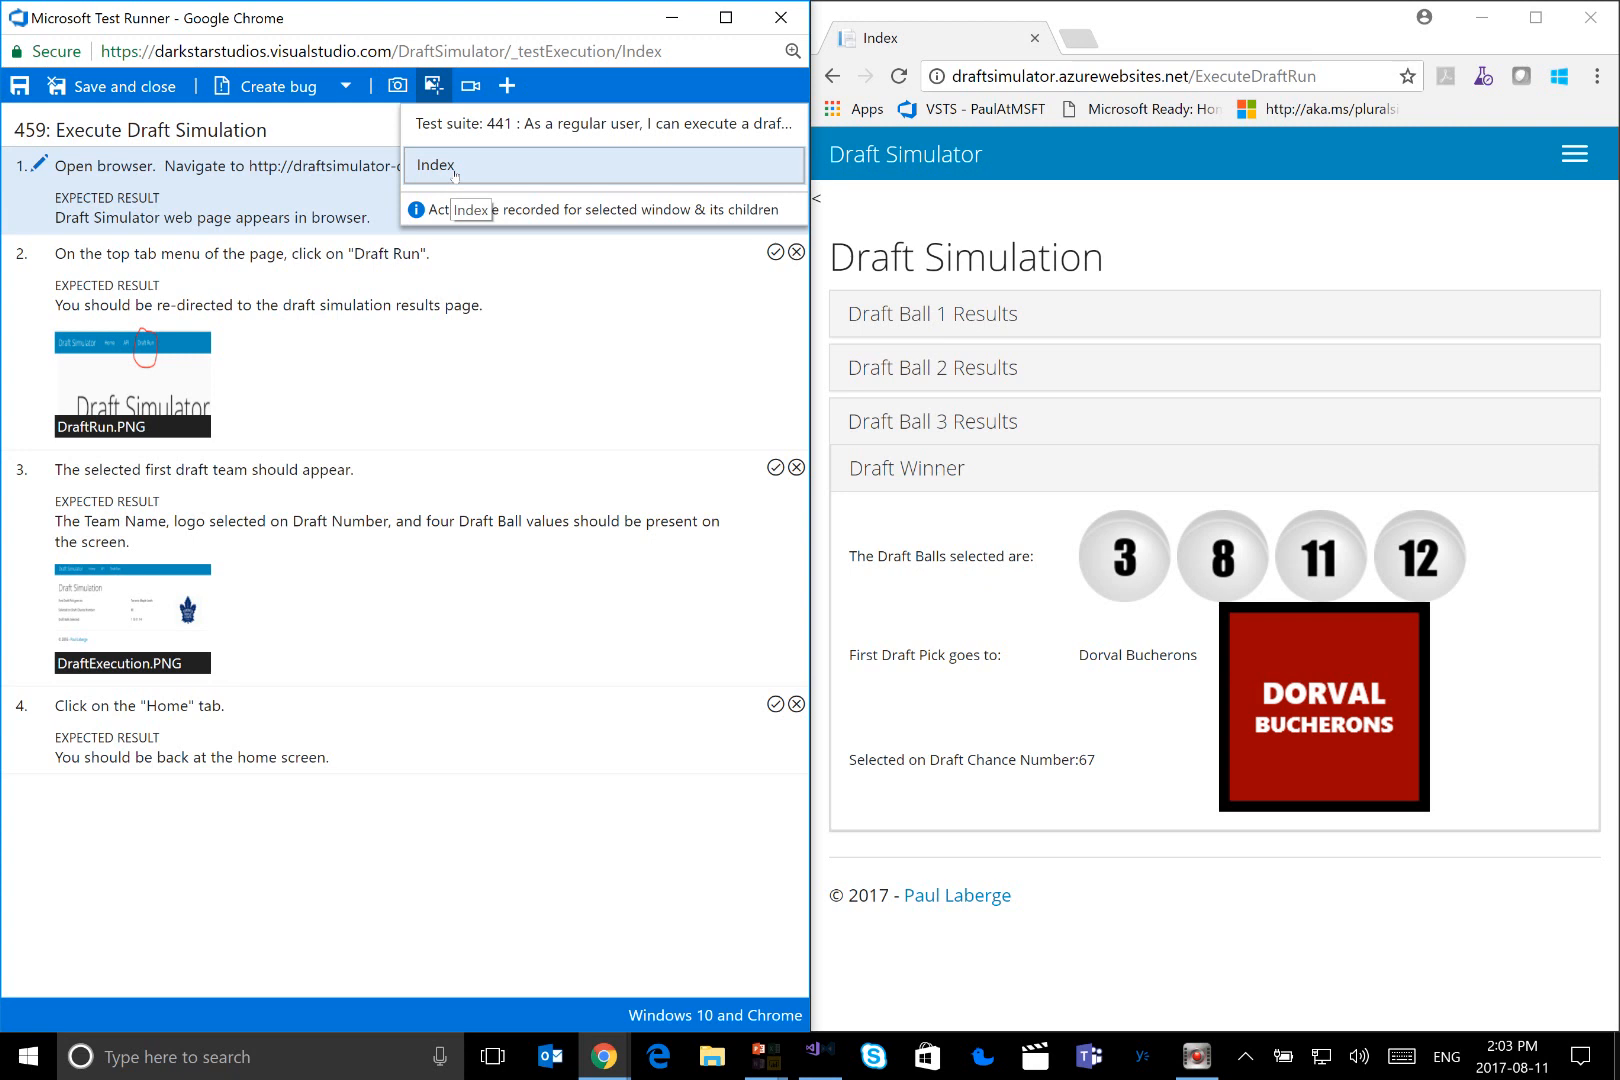
left_click(568, 166)
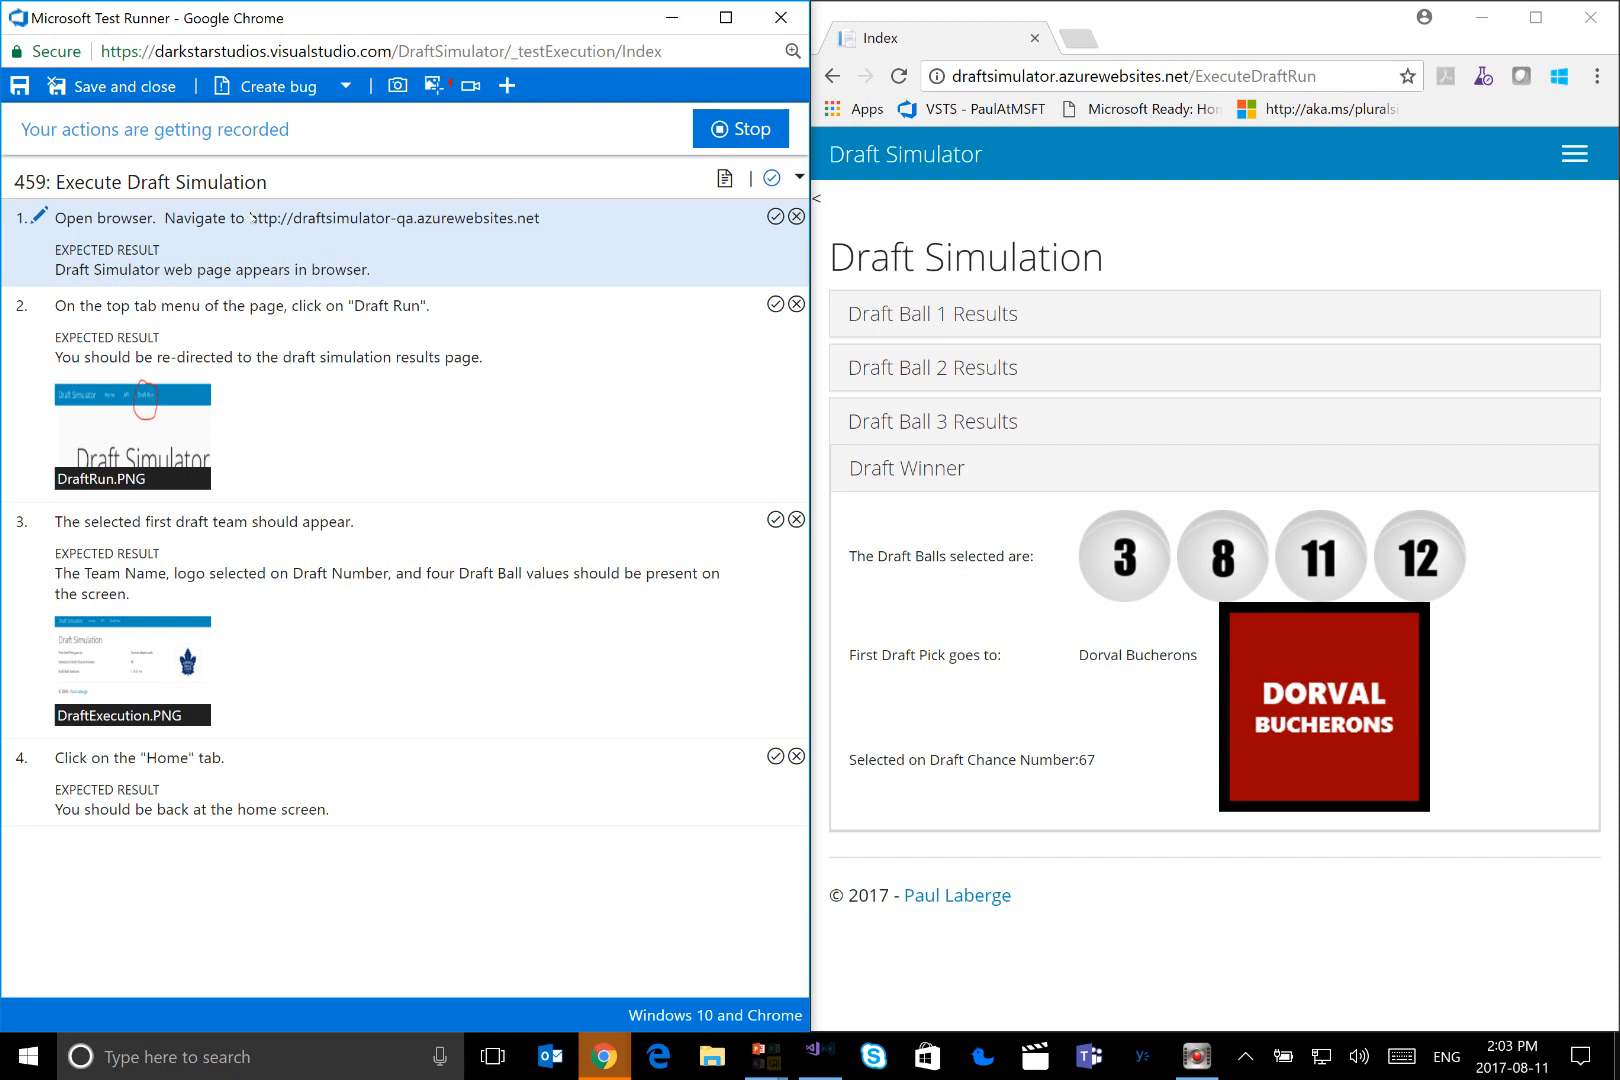
left_click_drag(249, 221, 543, 230)
key("ctrl+c")
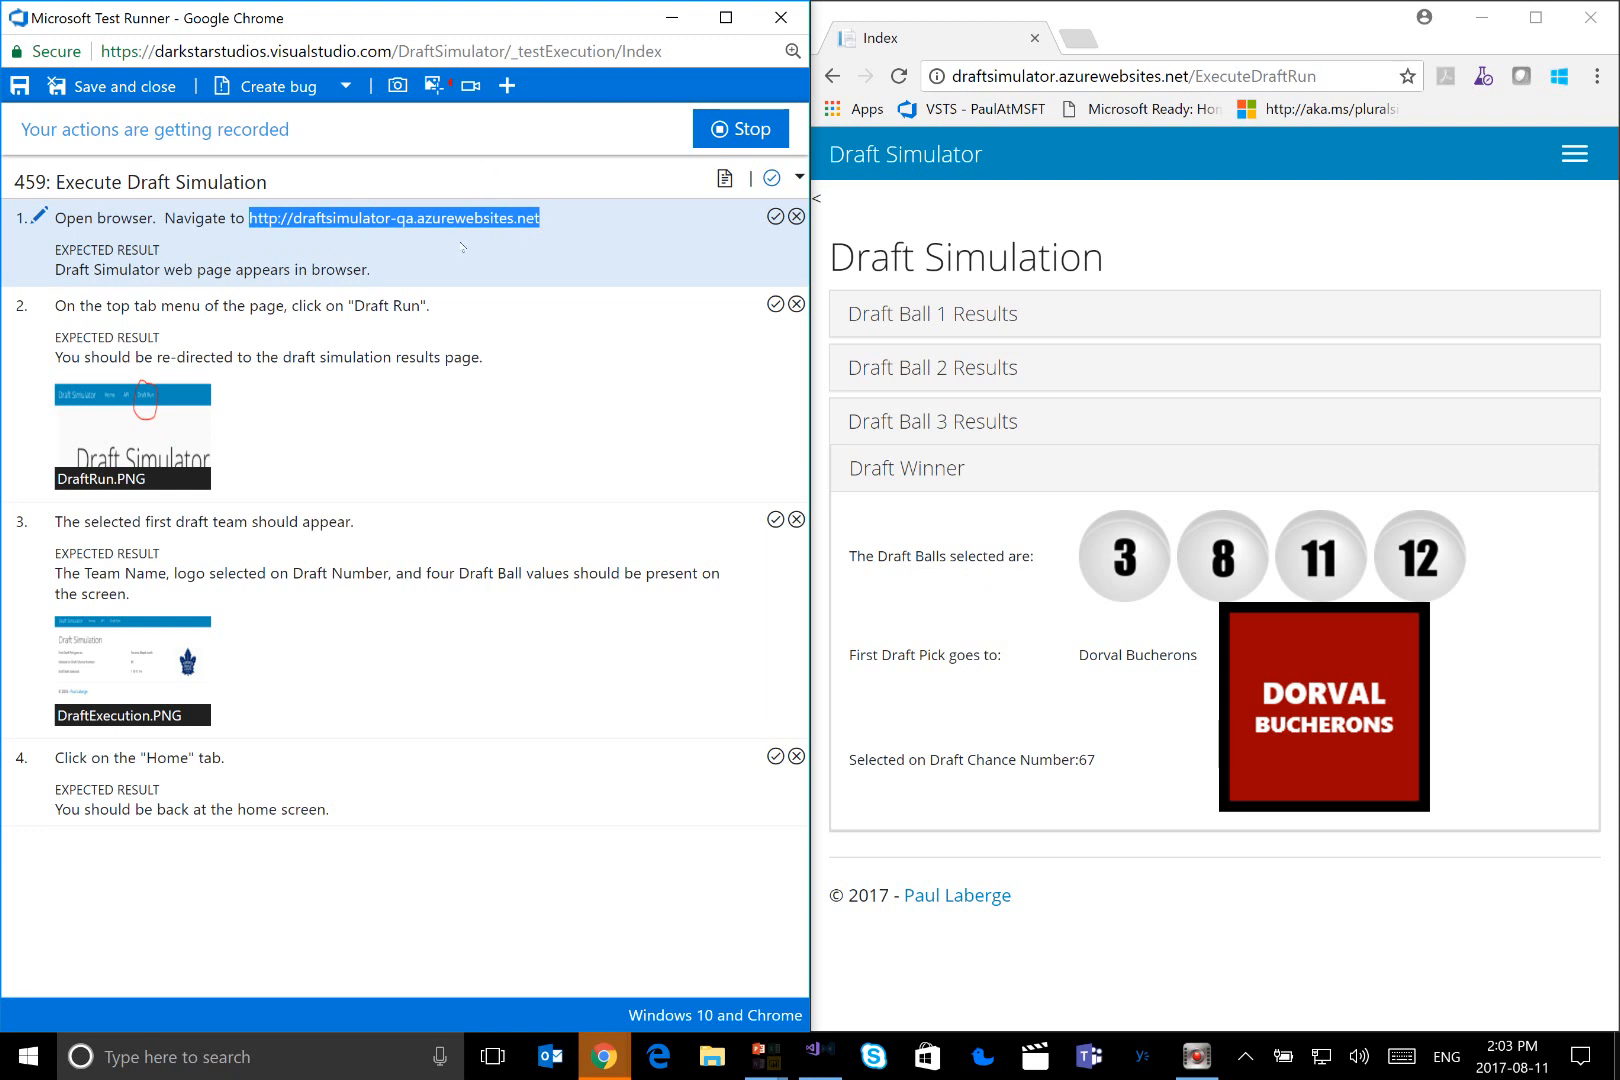
left_click(1002, 78)
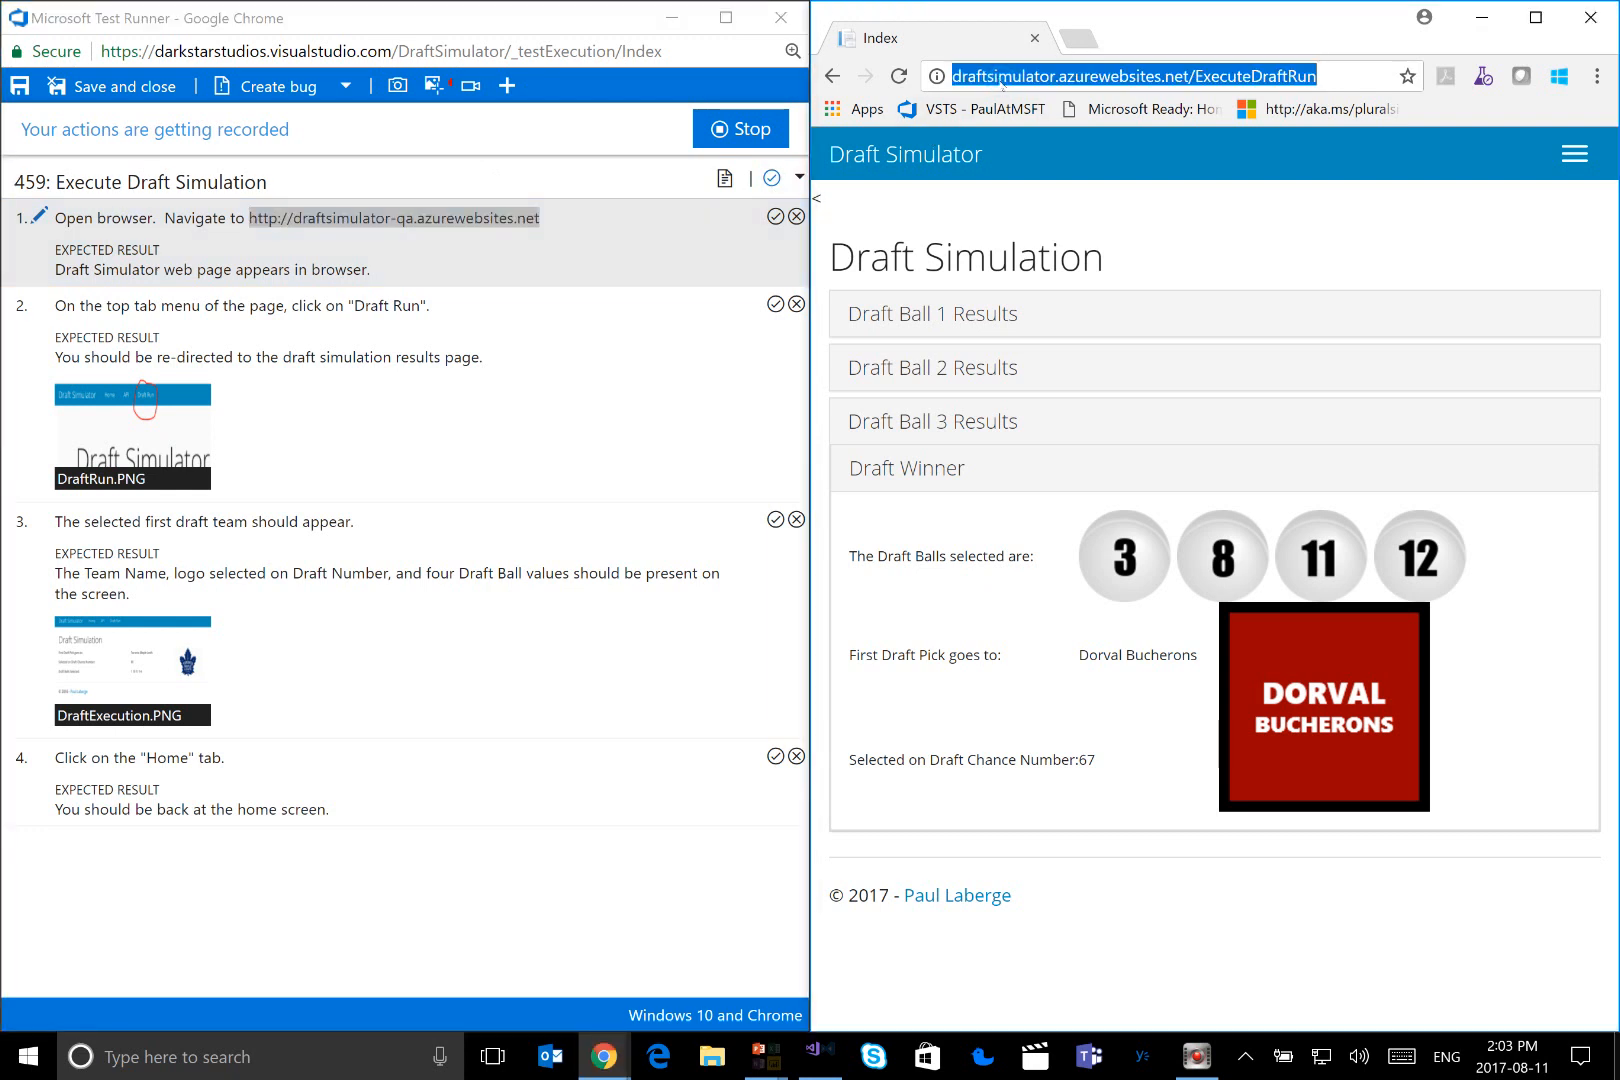
key("ctrl+v")
key("Return")
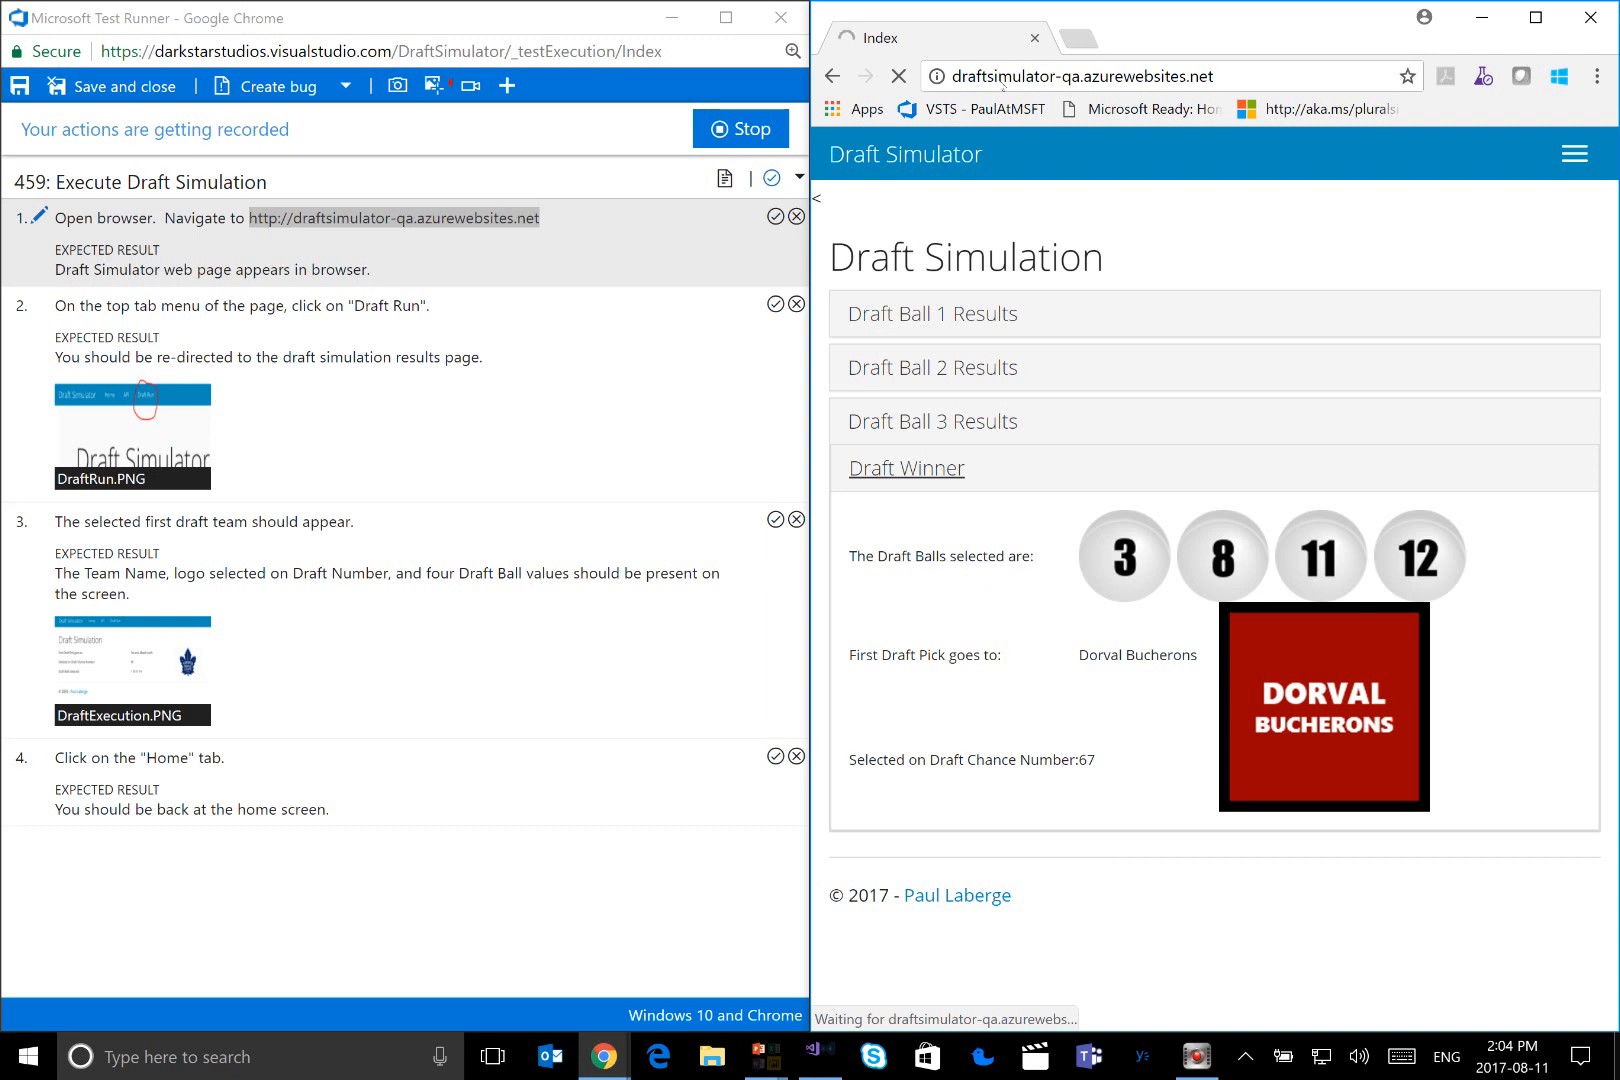
left_click(776, 217)
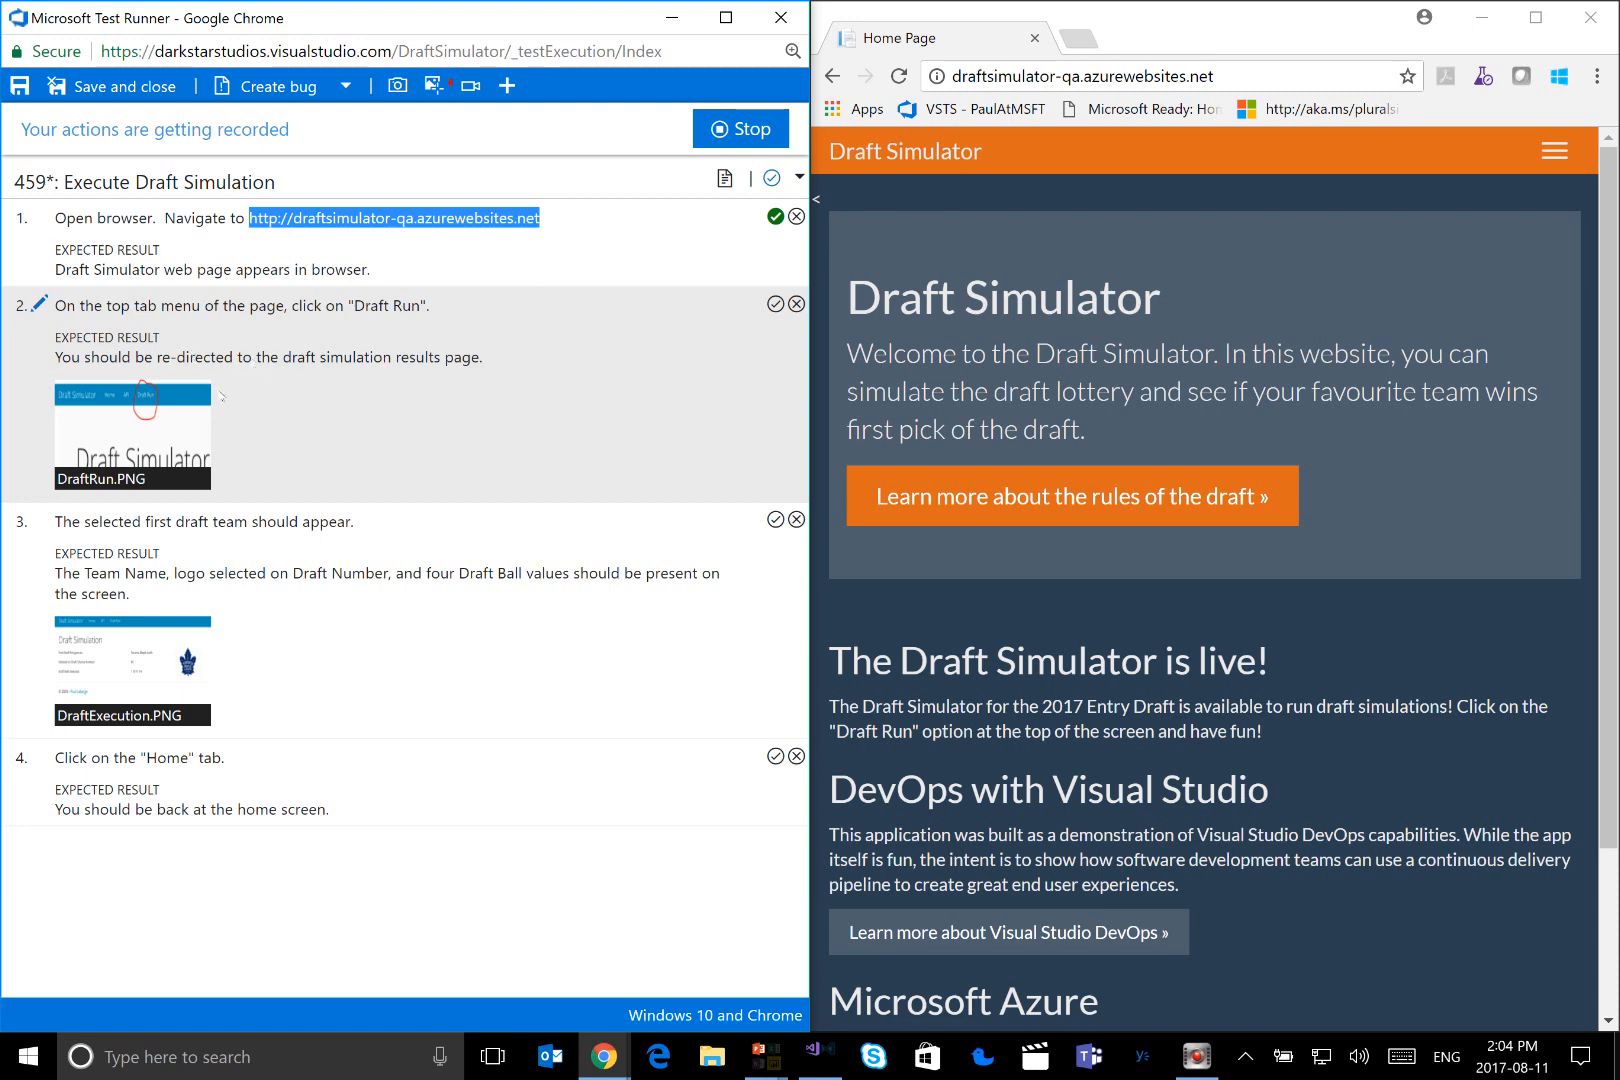
Open the Draft Run page of the QA site and mark test step 2 as passed
mouse_move(200, 402)
left_click(1564, 165)
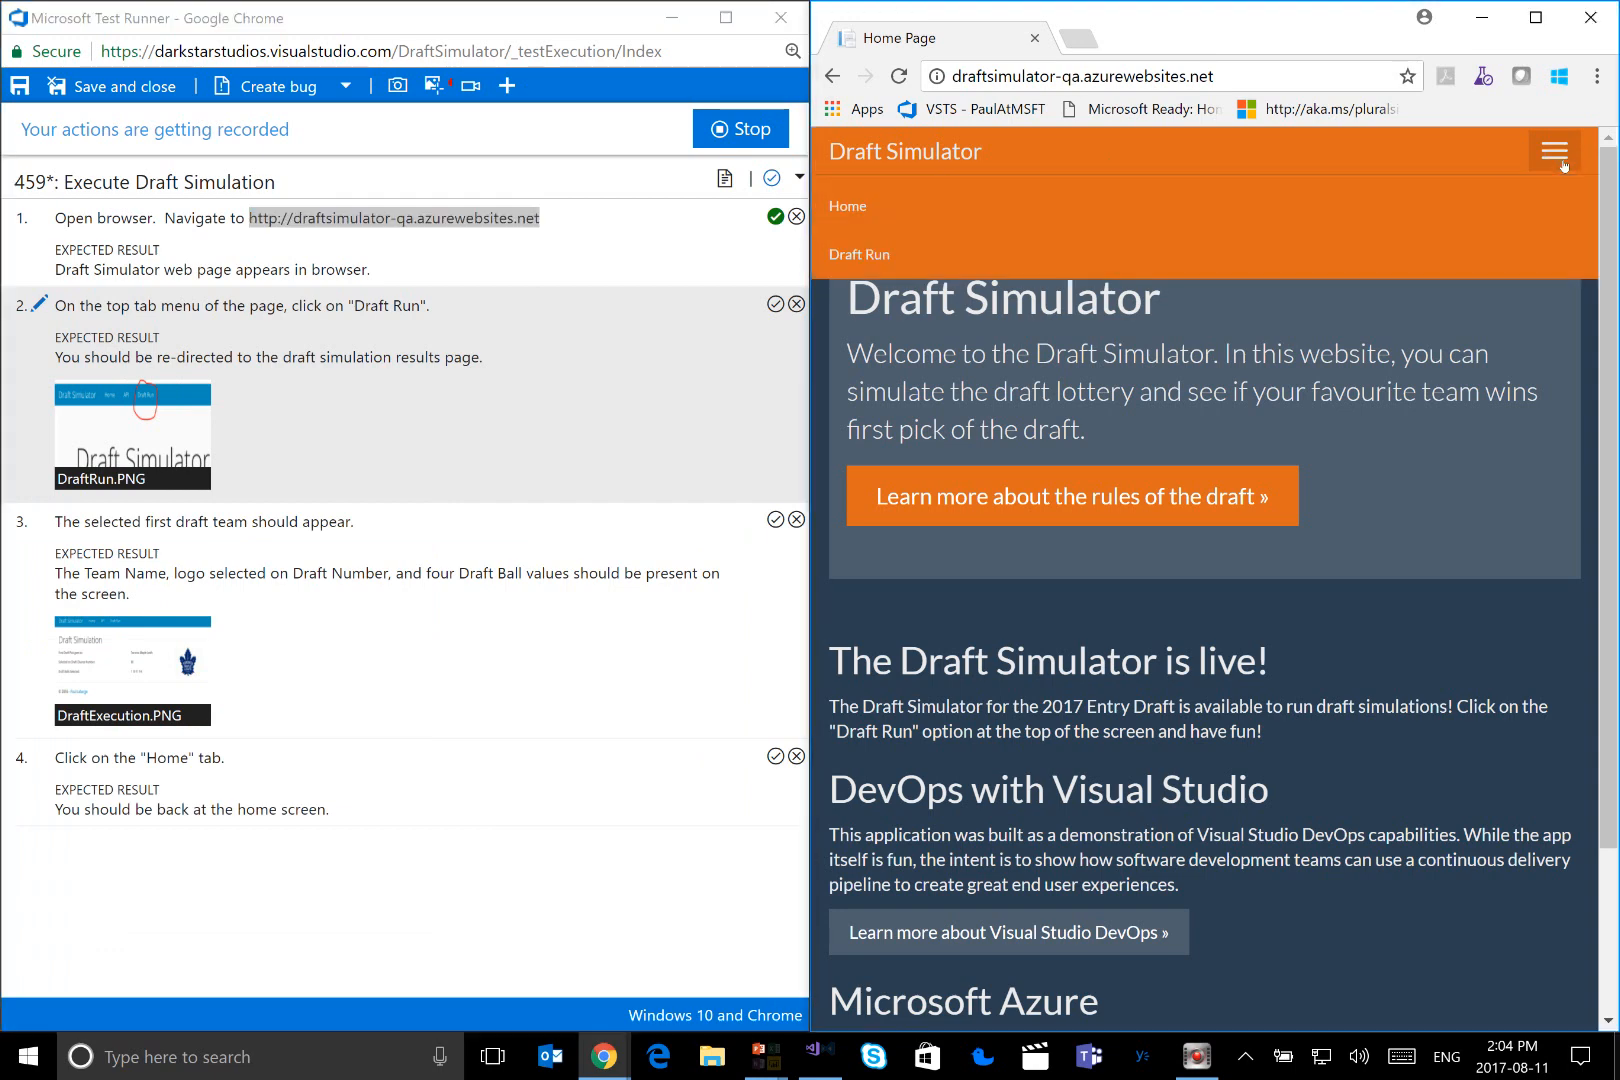
left_click(897, 262)
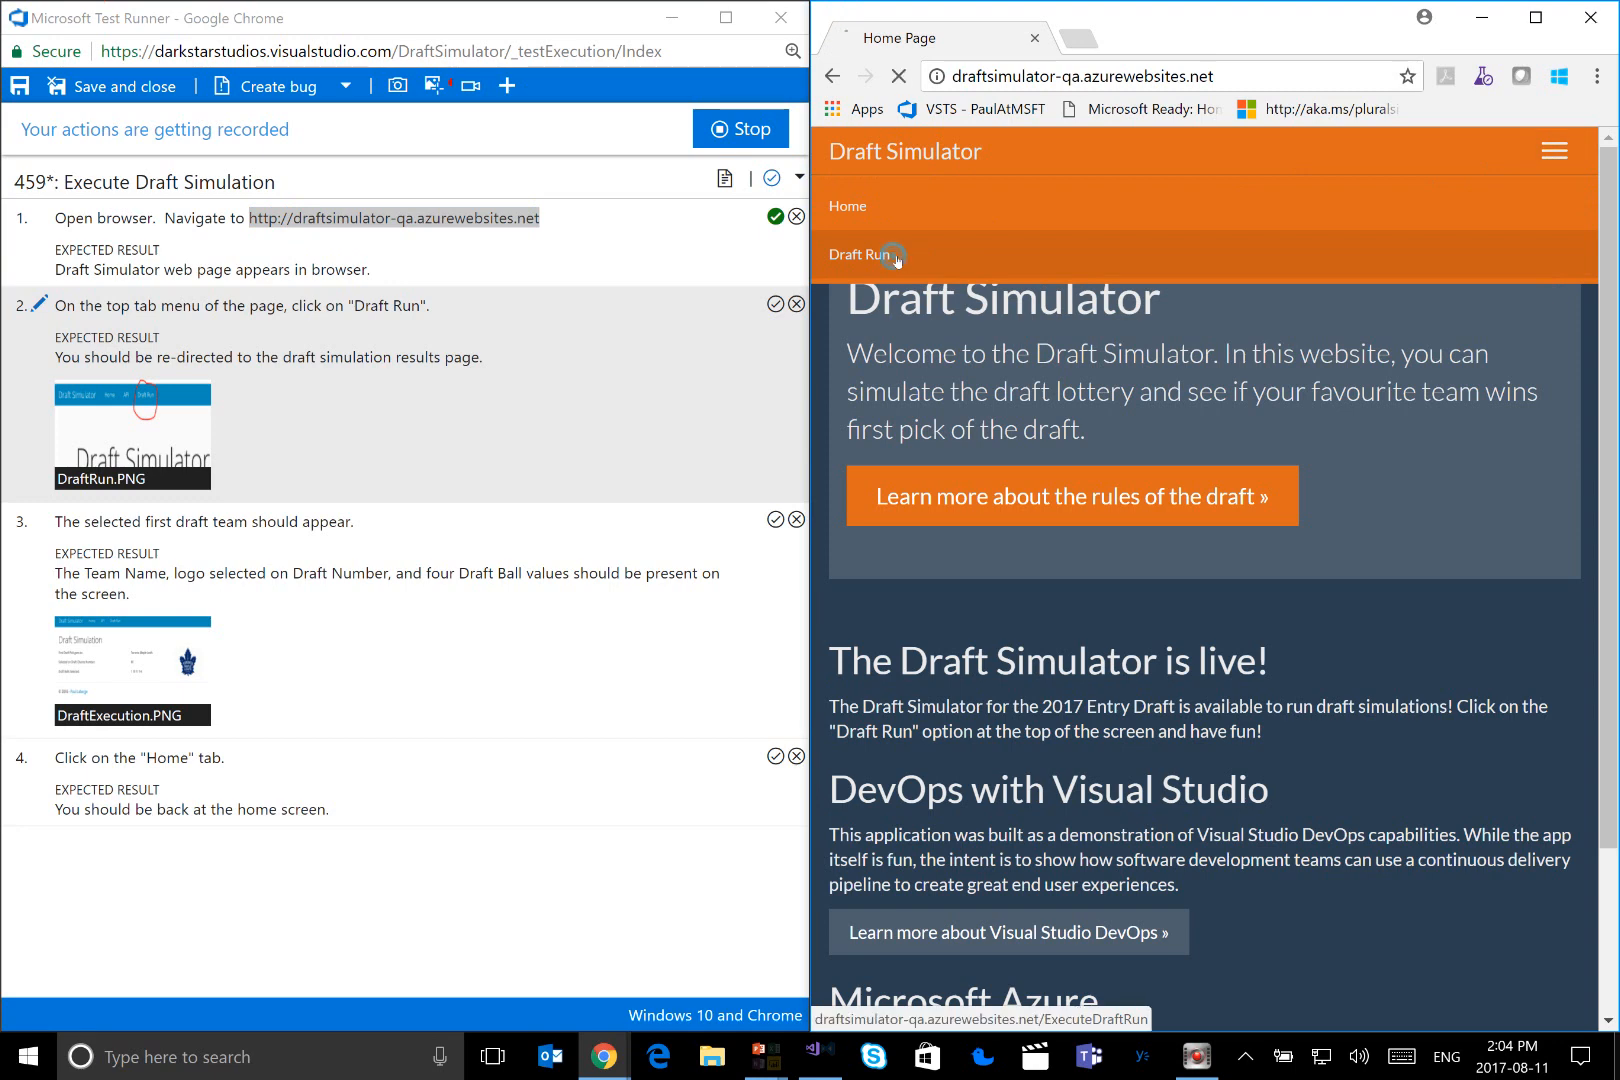
left_click(778, 306)
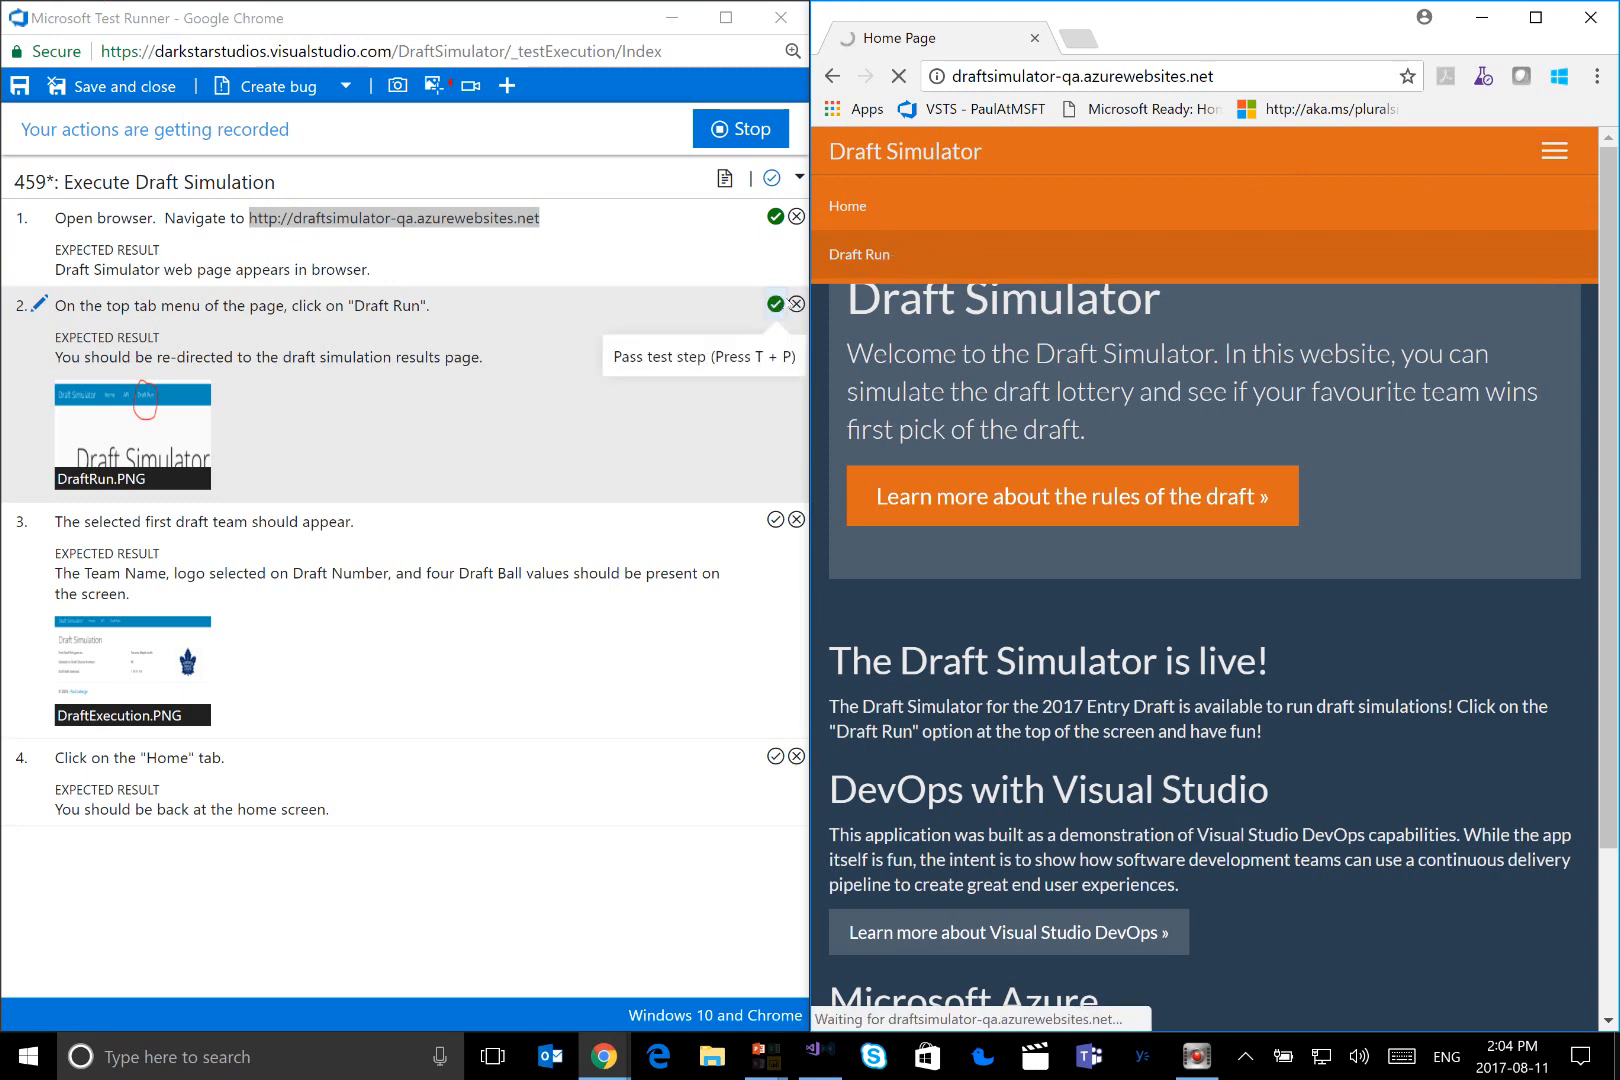
left_click(795, 305)
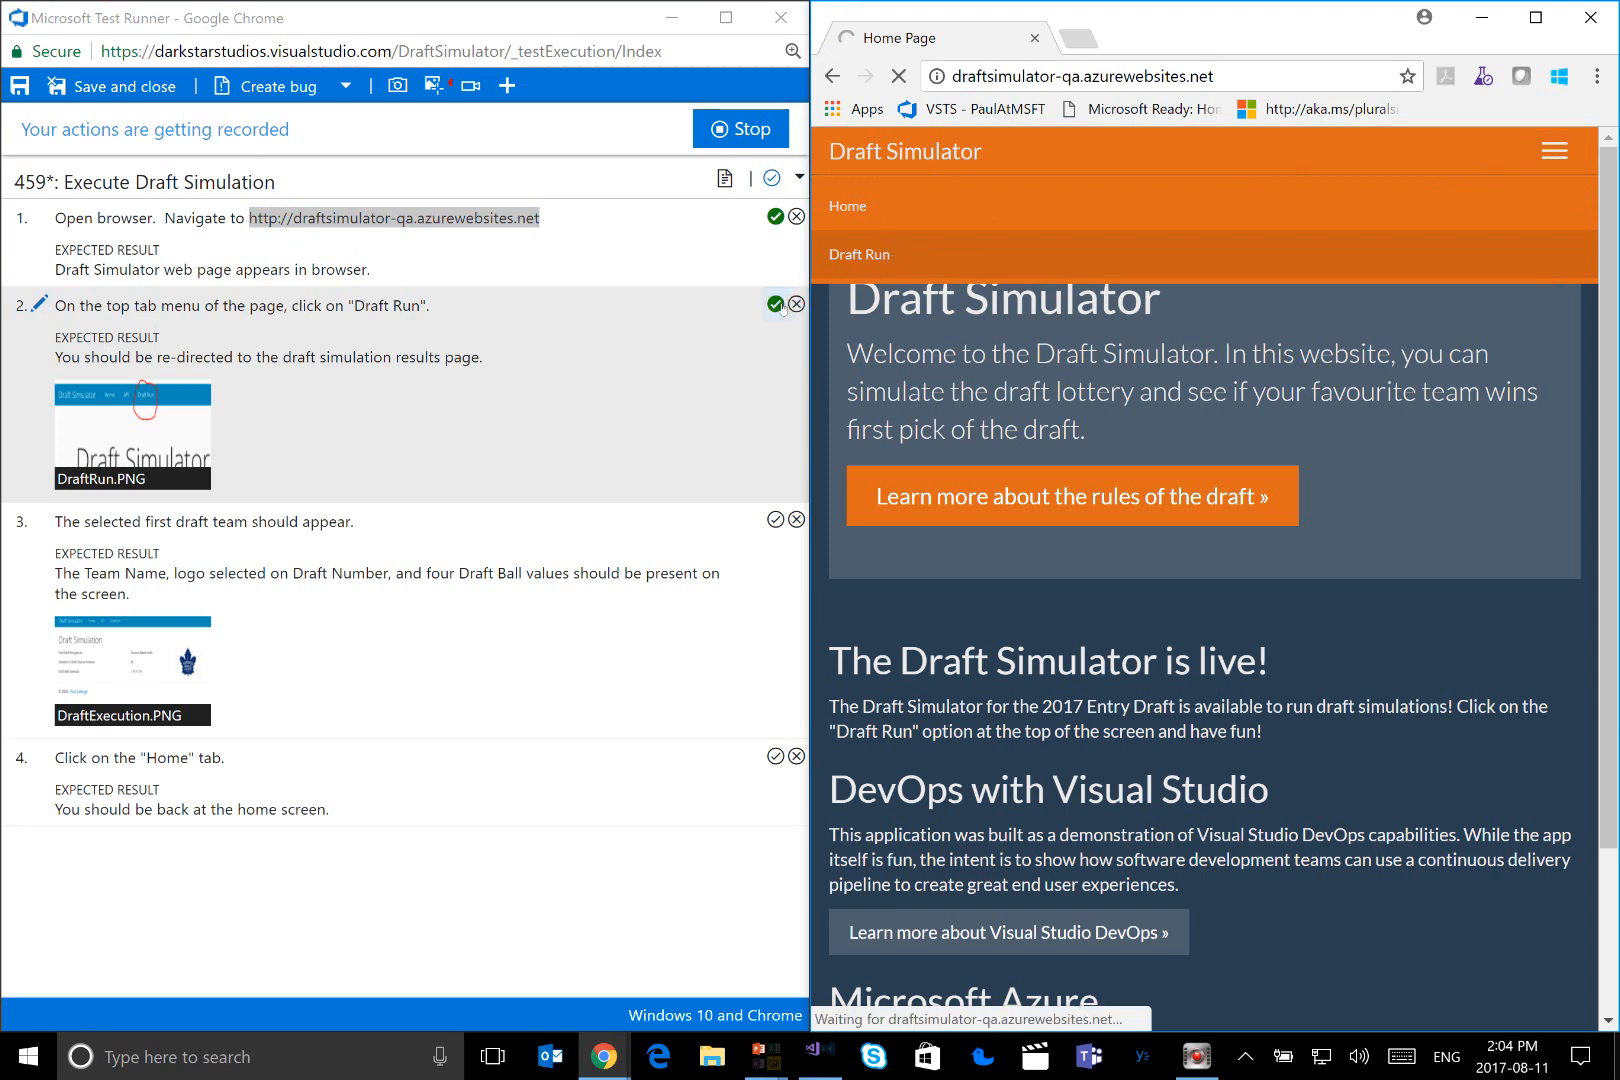
left_click(777, 306)
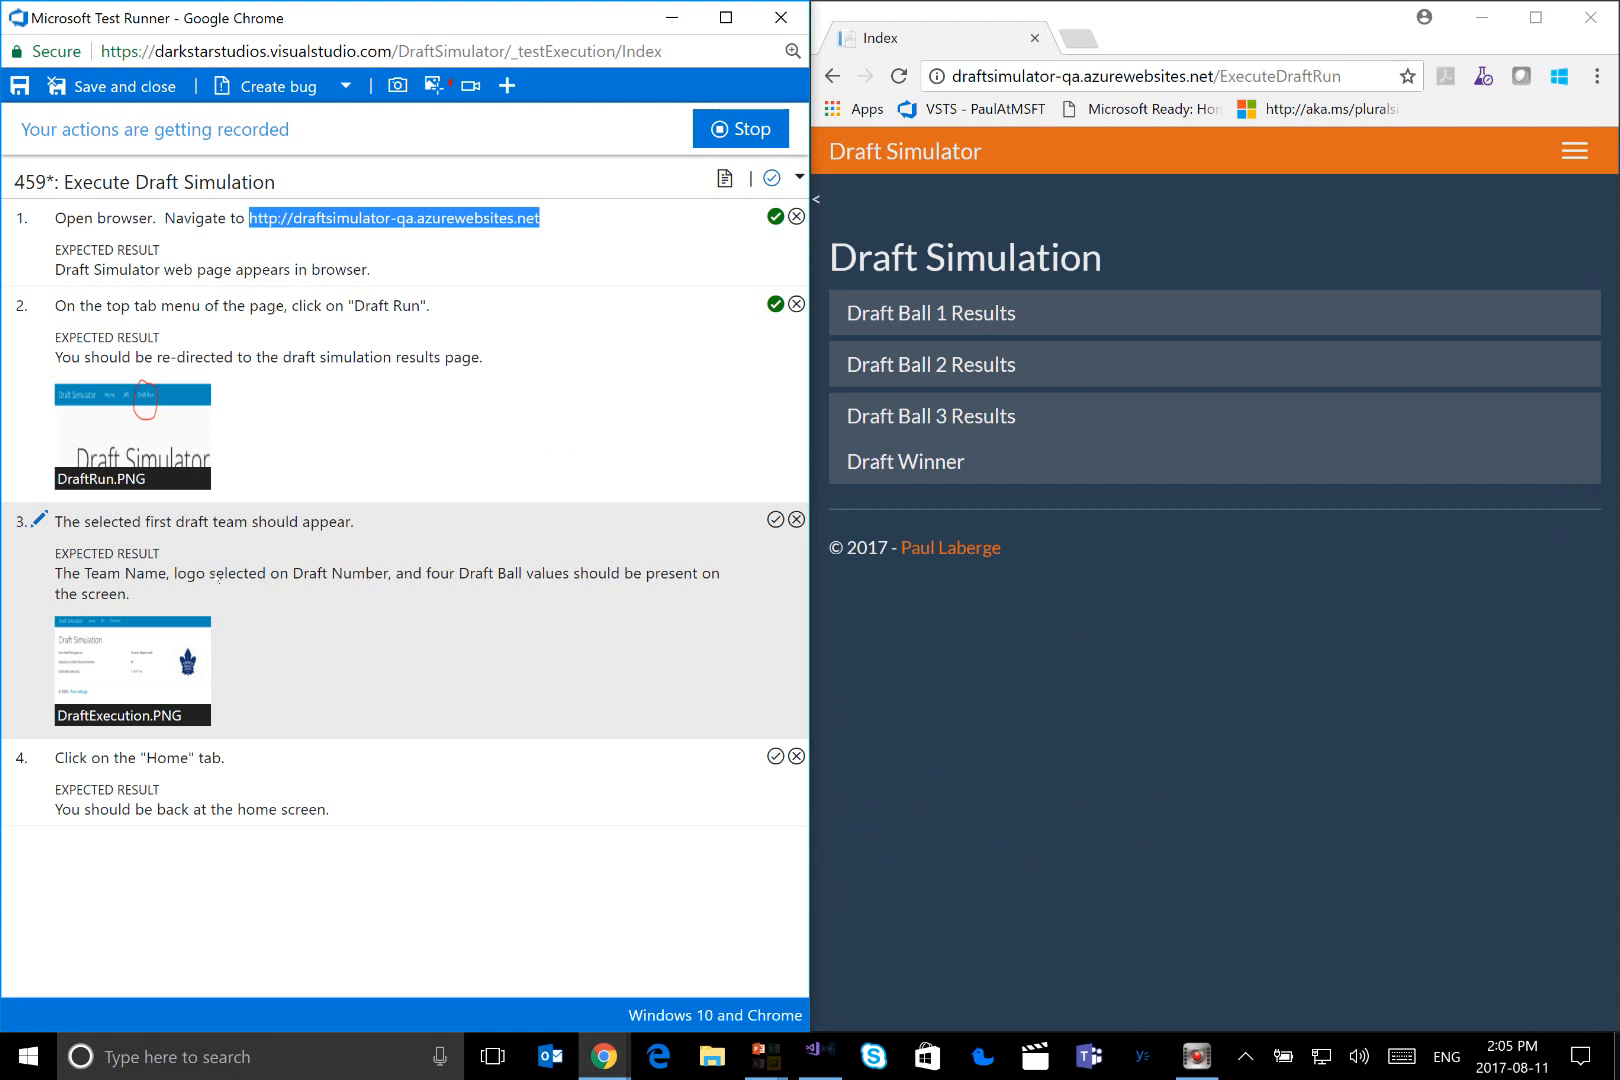
Expand the Draft Winner results on the QA site and mark test step 3 as failed
left_click(902, 465)
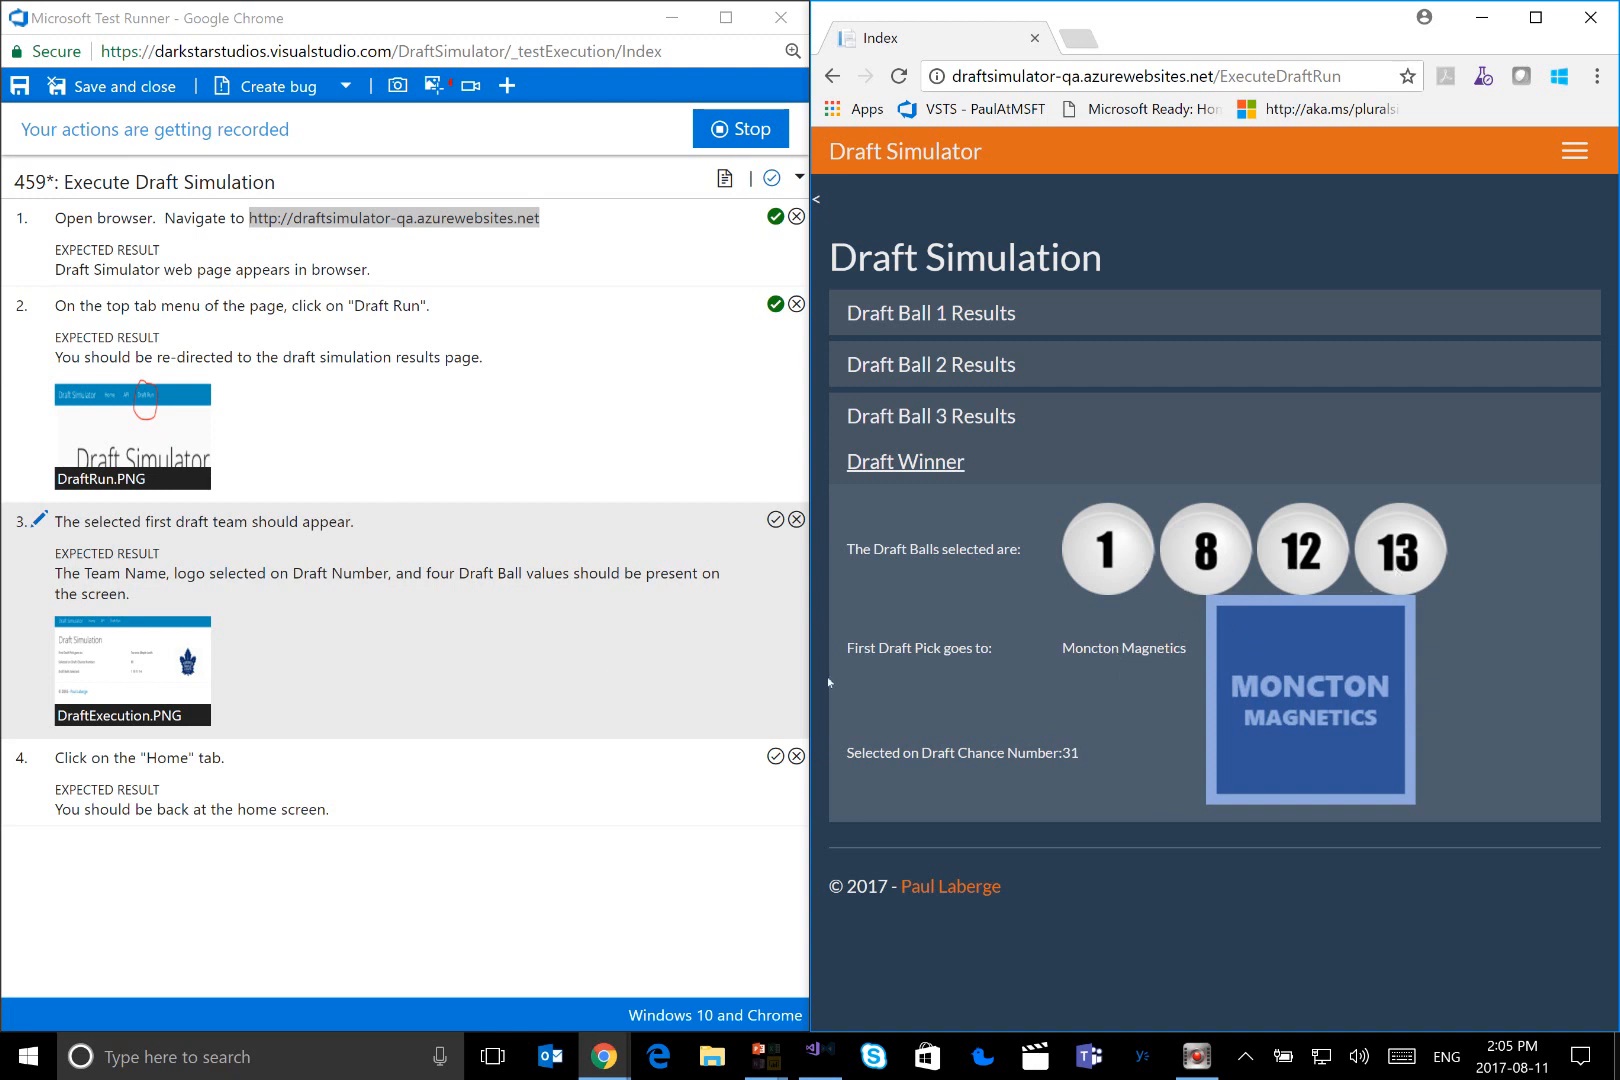
mouse_move(85, 655)
left_click(797, 520)
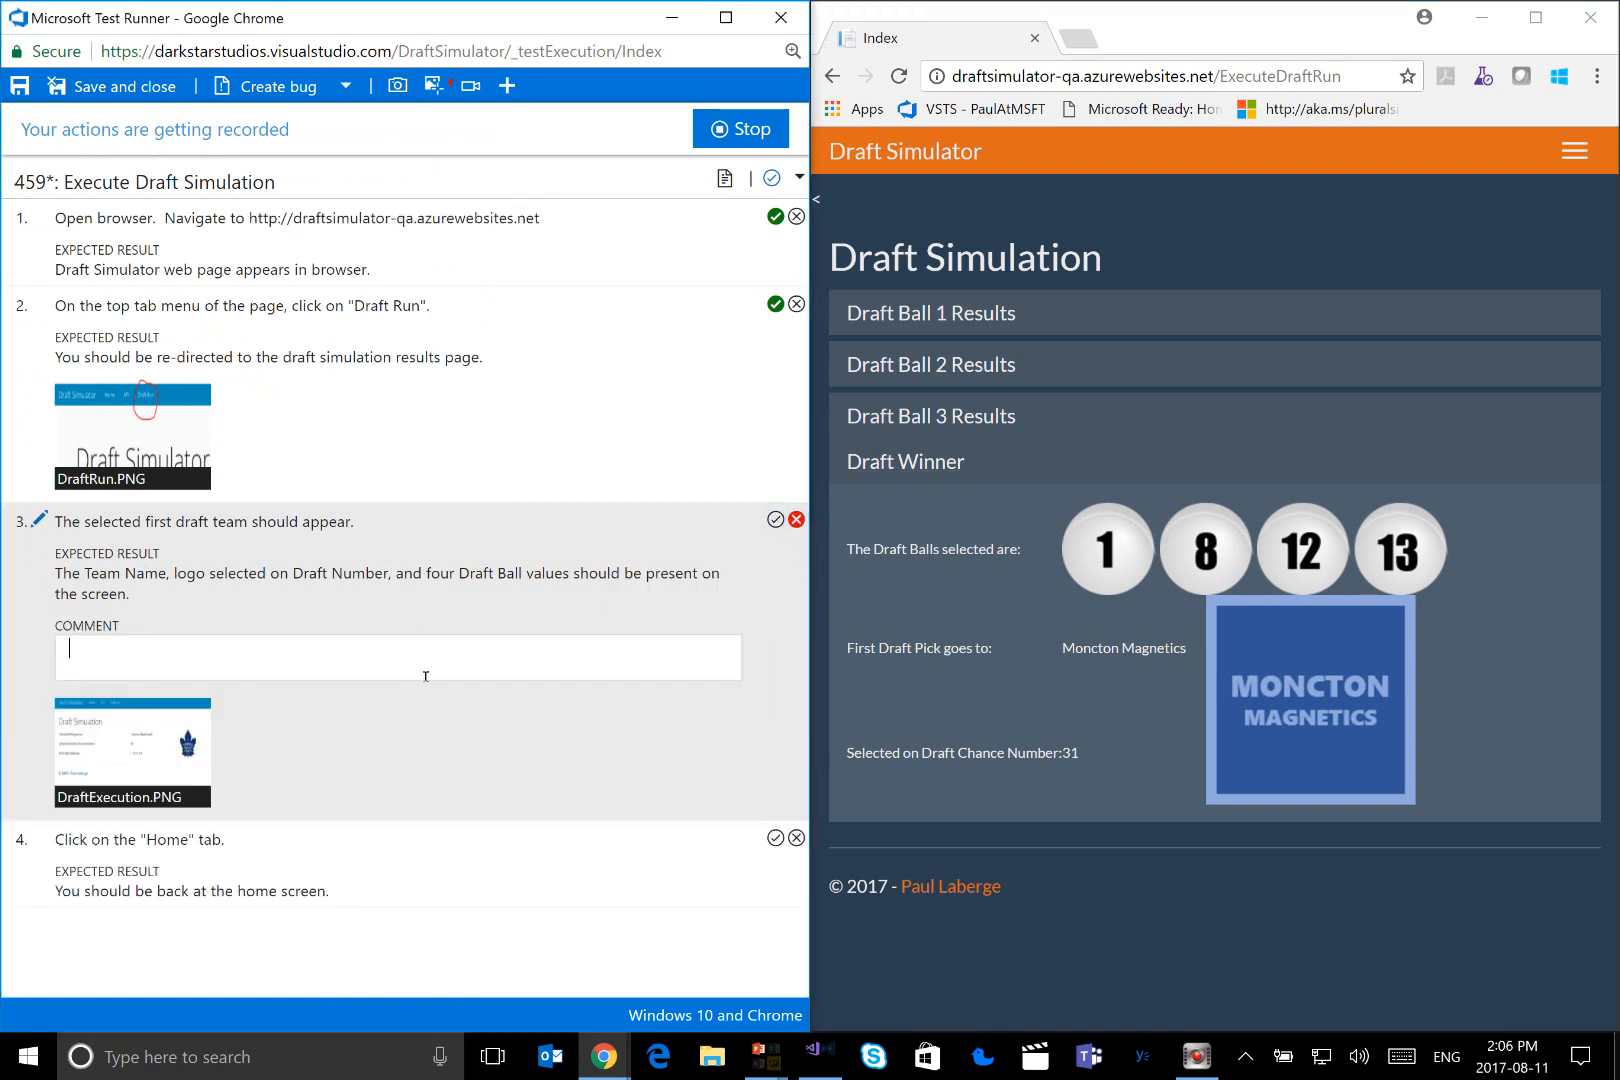
Add the comment "The QA site looks vastly different than the wireframe." to failed test step 3
type("The QA site looks vastly di")
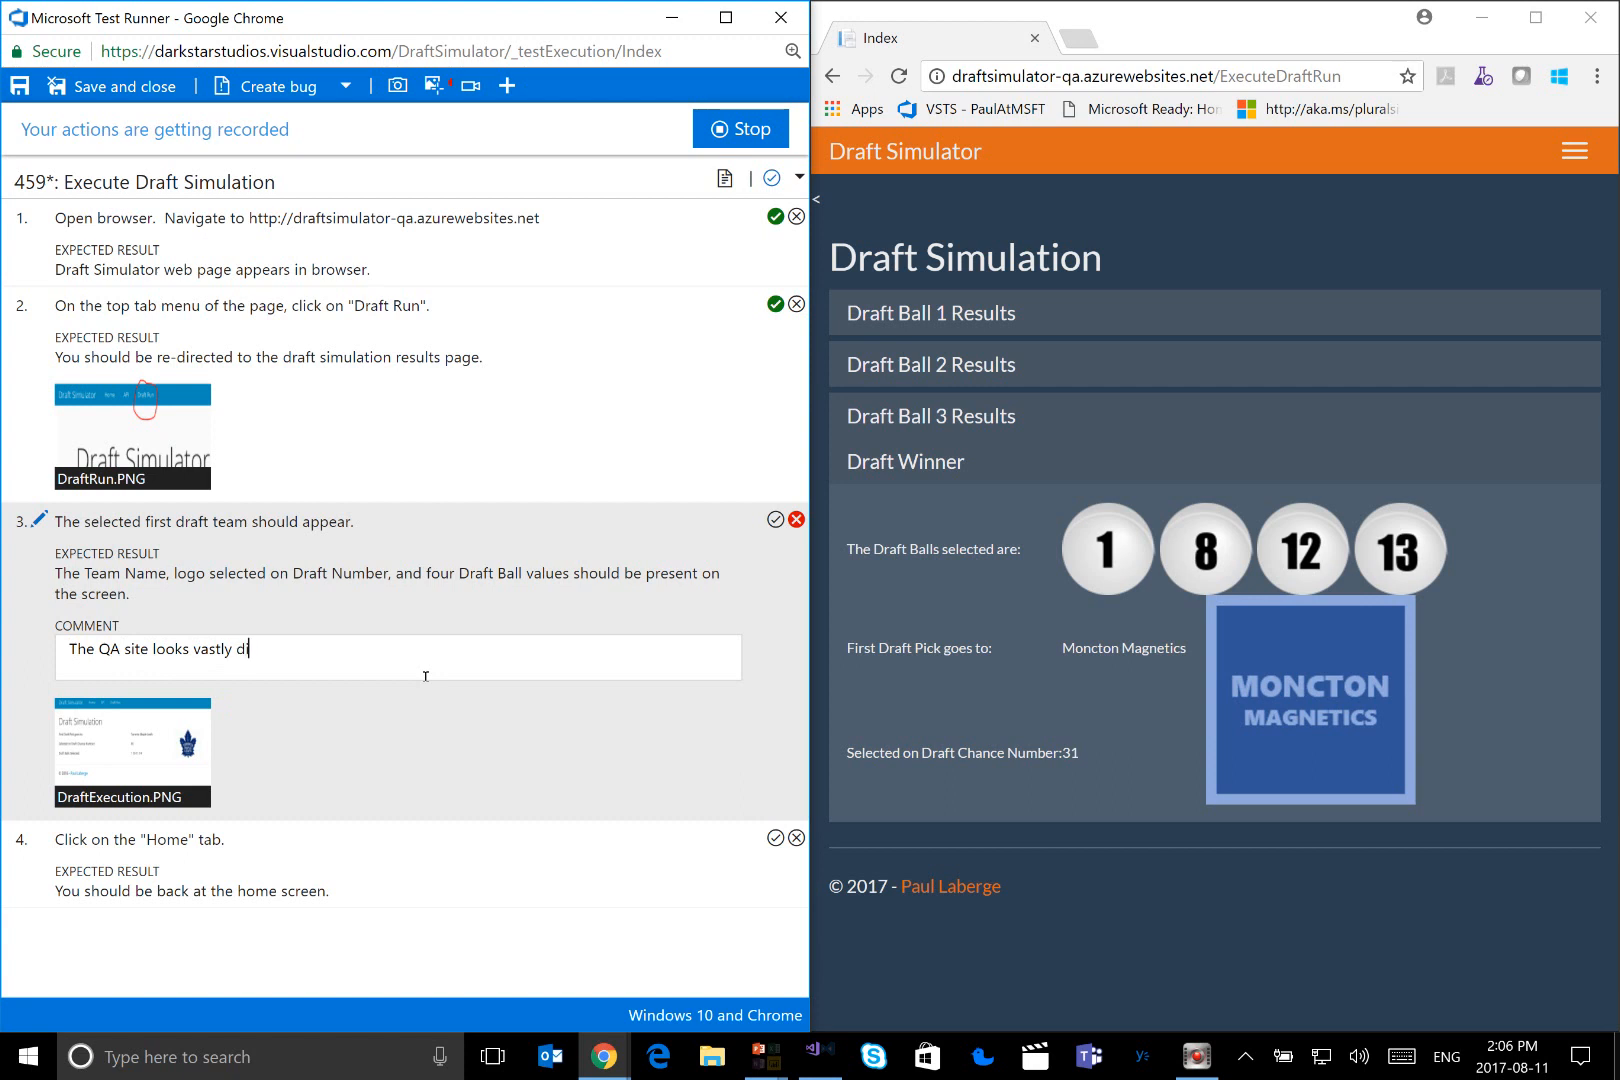
type("fferent than the wireframe.")
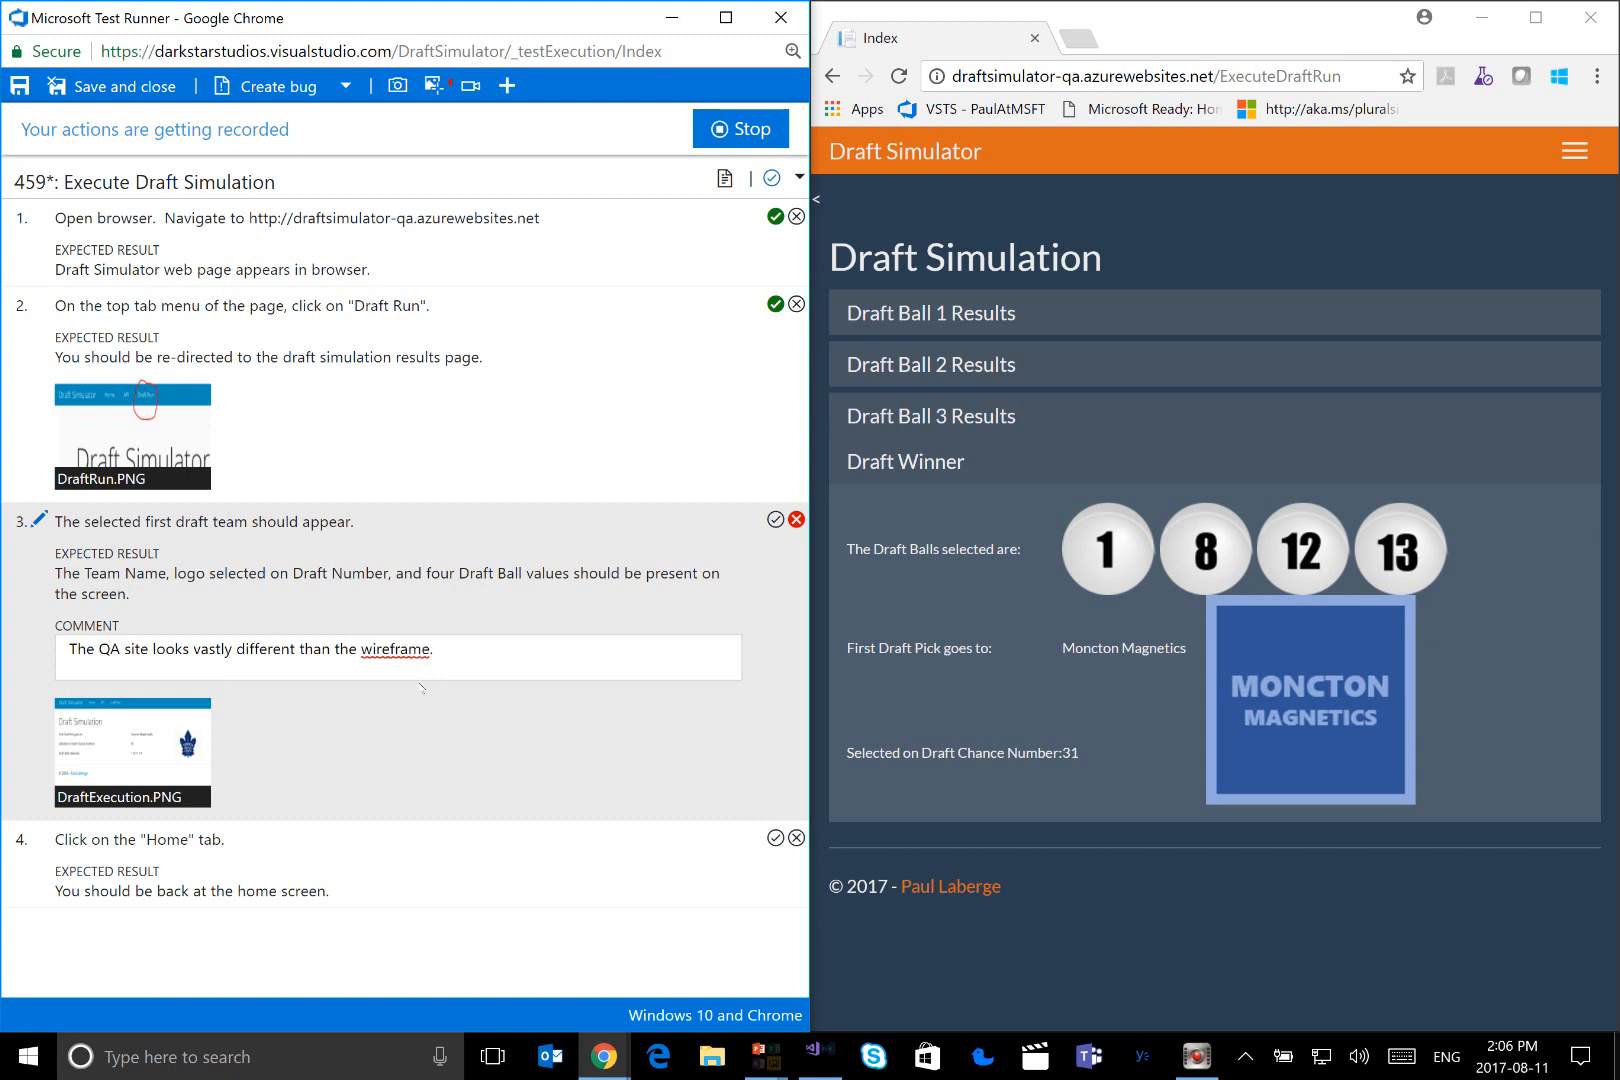
left_click(421, 692)
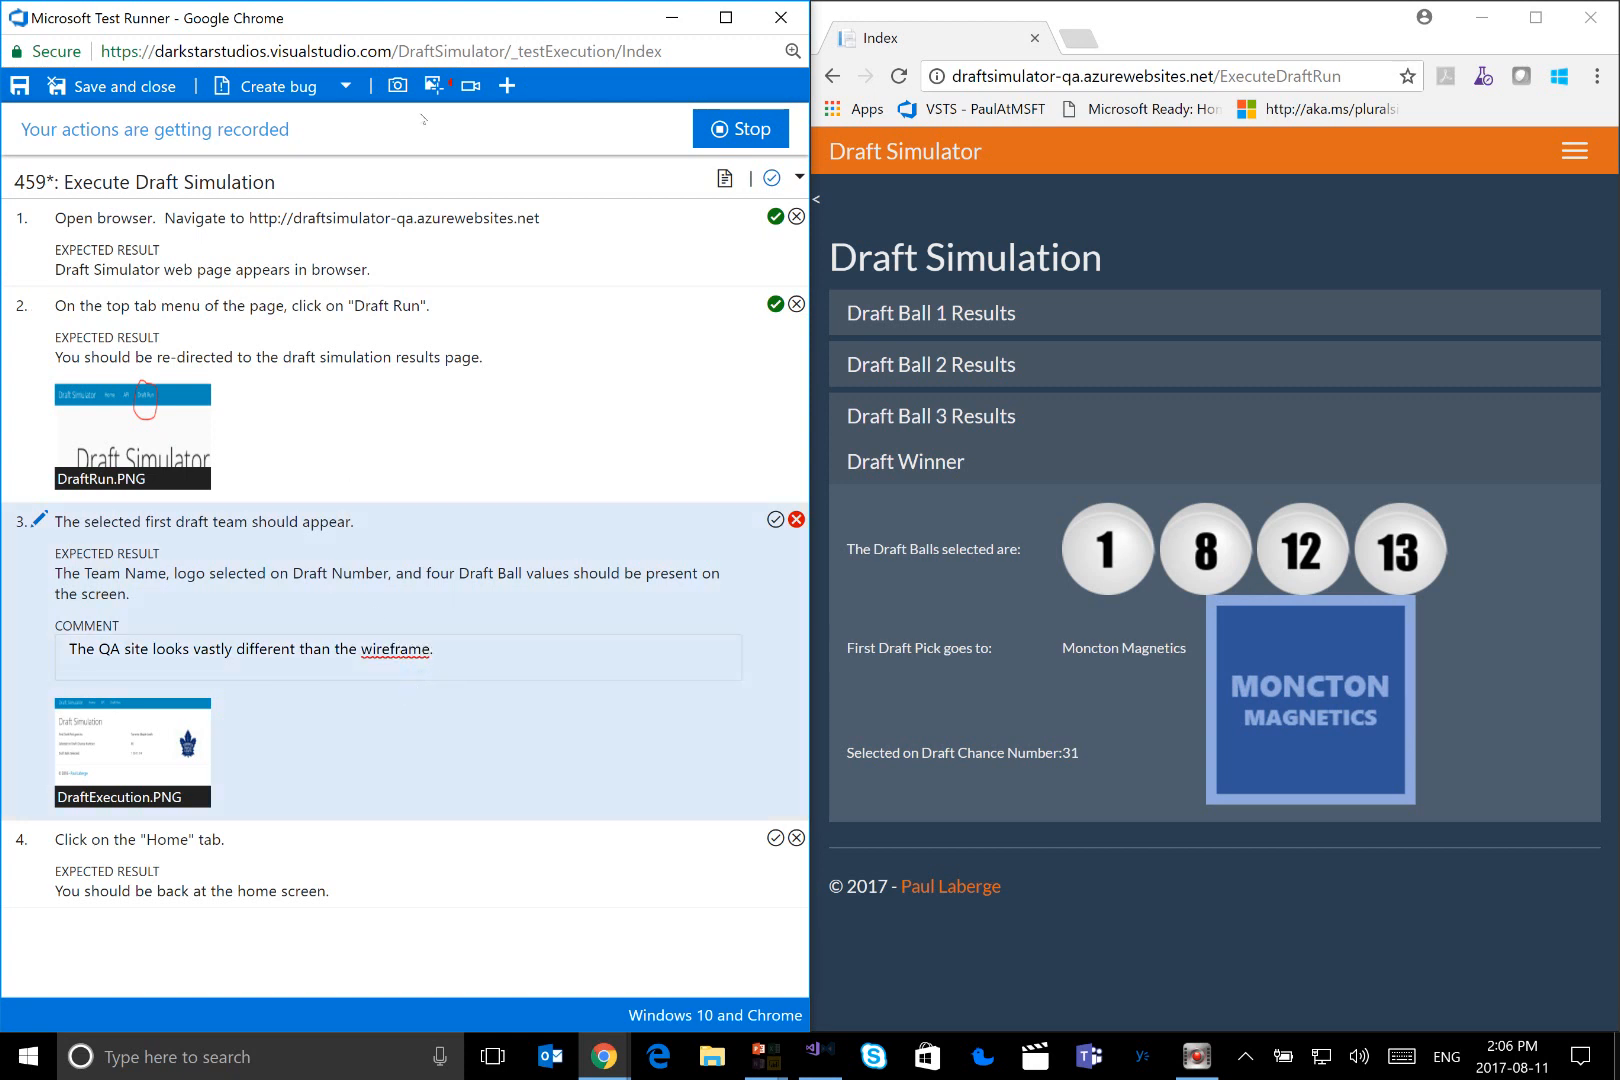
Capture a screenshot of the Index window, selecting the area from the Draft Simulator header down to the copyright line
left_click(397, 92)
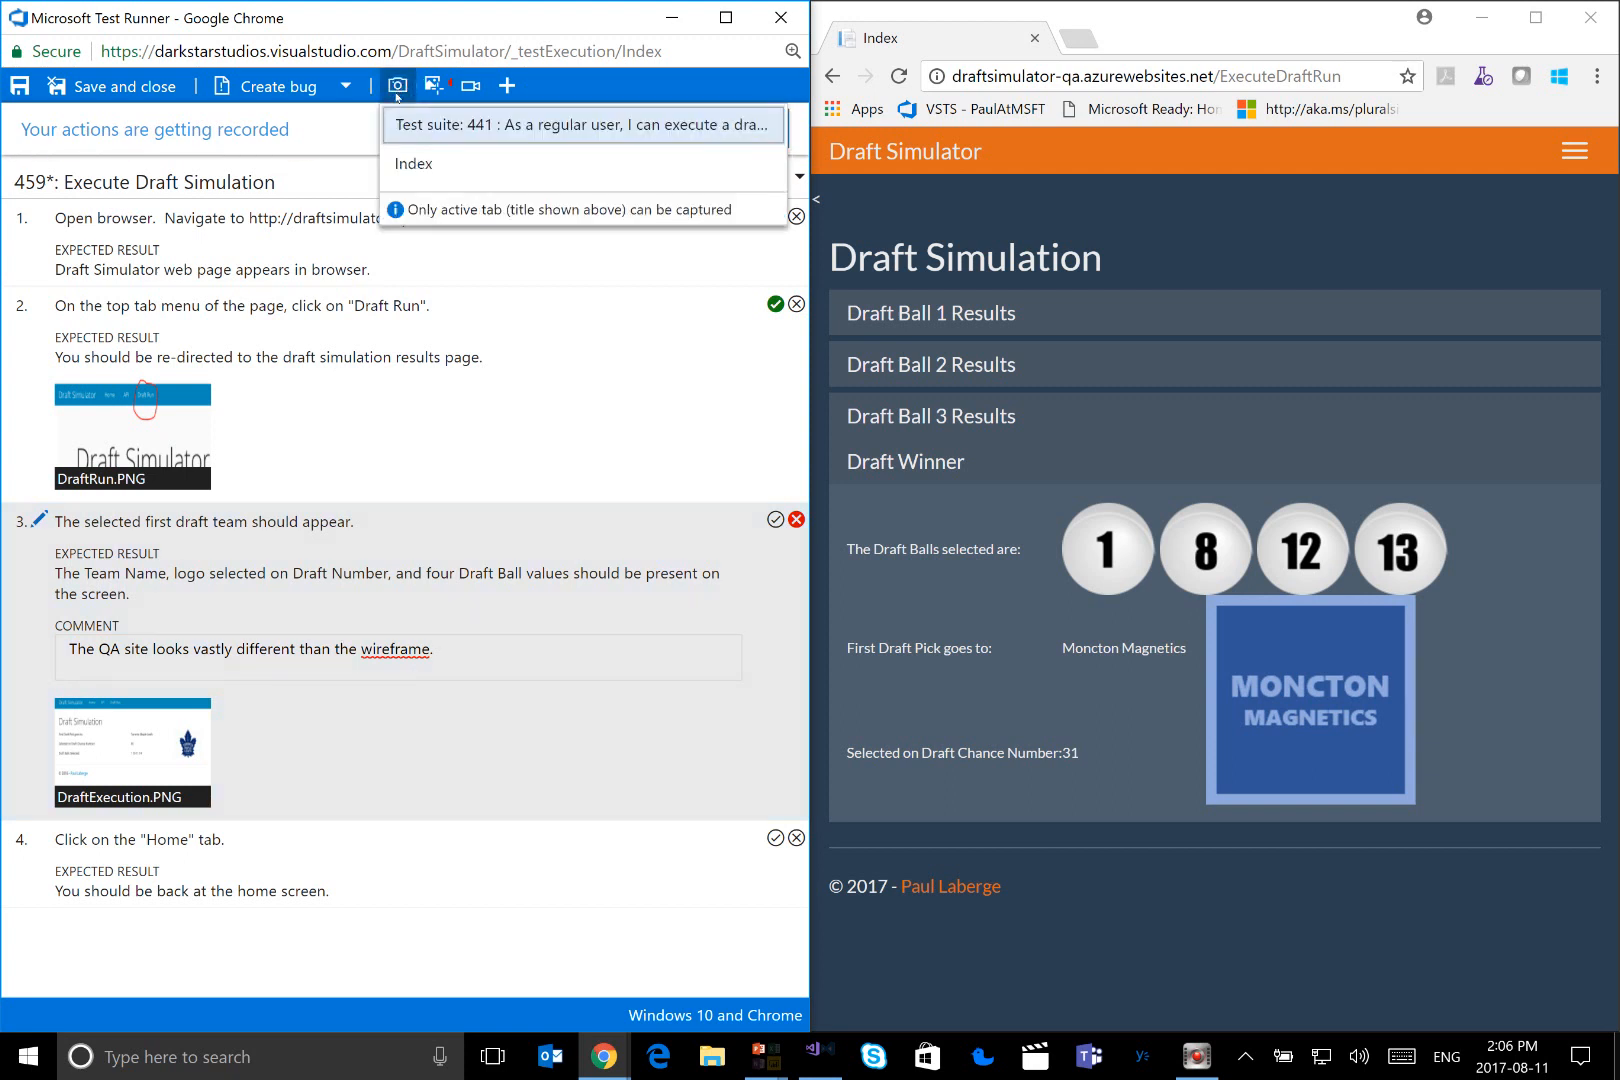
left_click(414, 163)
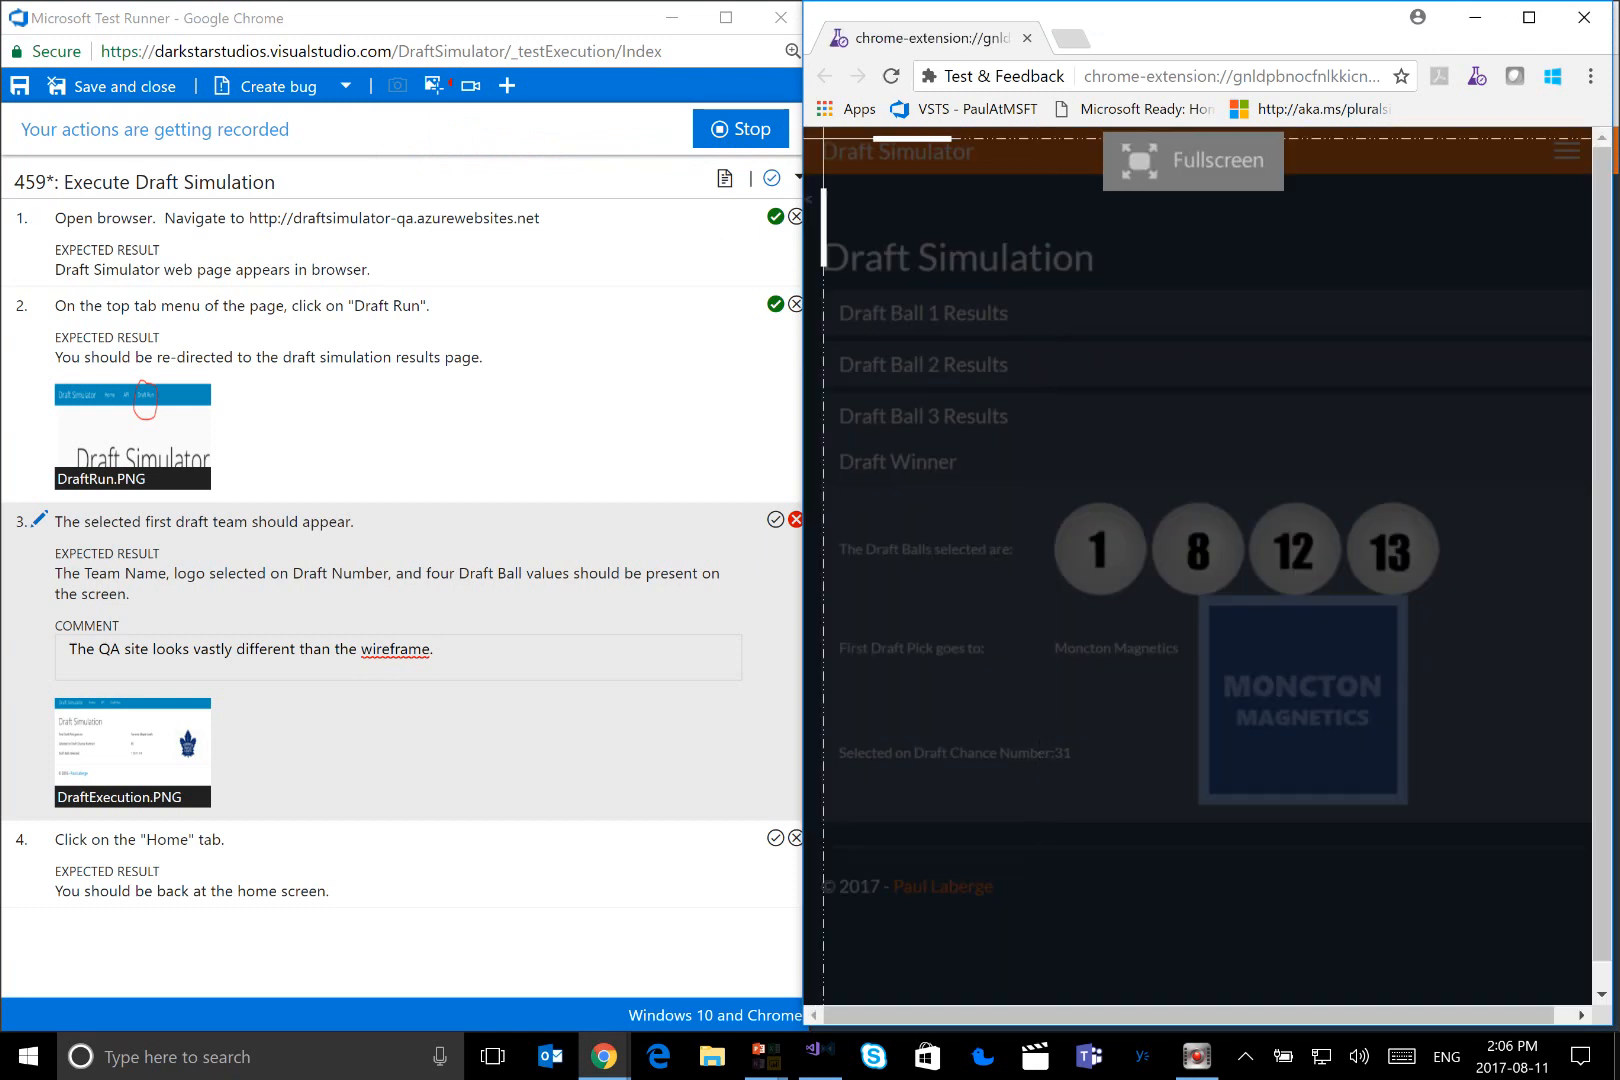
mouse_move(817, 130)
left_mouse_down()
mouse_move(900, 250)
mouse_move(1229, 506)
mouse_move(1500, 882)
mouse_move(1543, 910)
left_mouse_up()
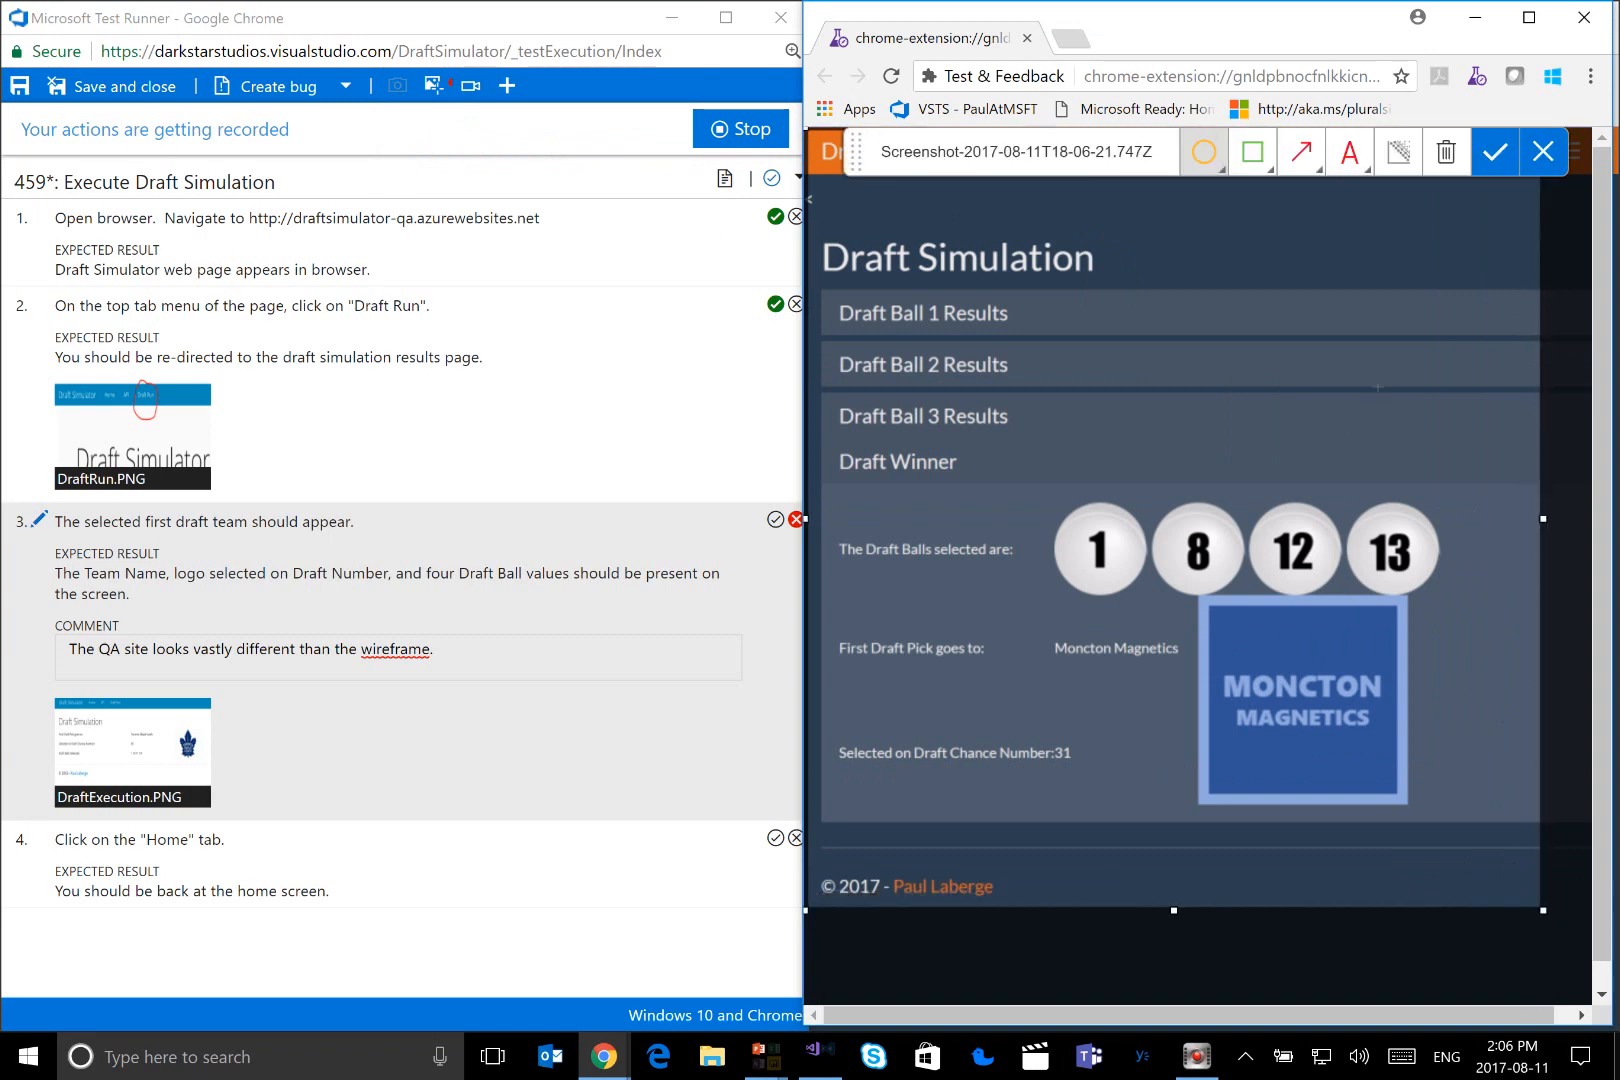
Frame the draft results in the screenshot with a green rectangle and add the text "This entire area is different than the wireframe."
left_click(1252, 152)
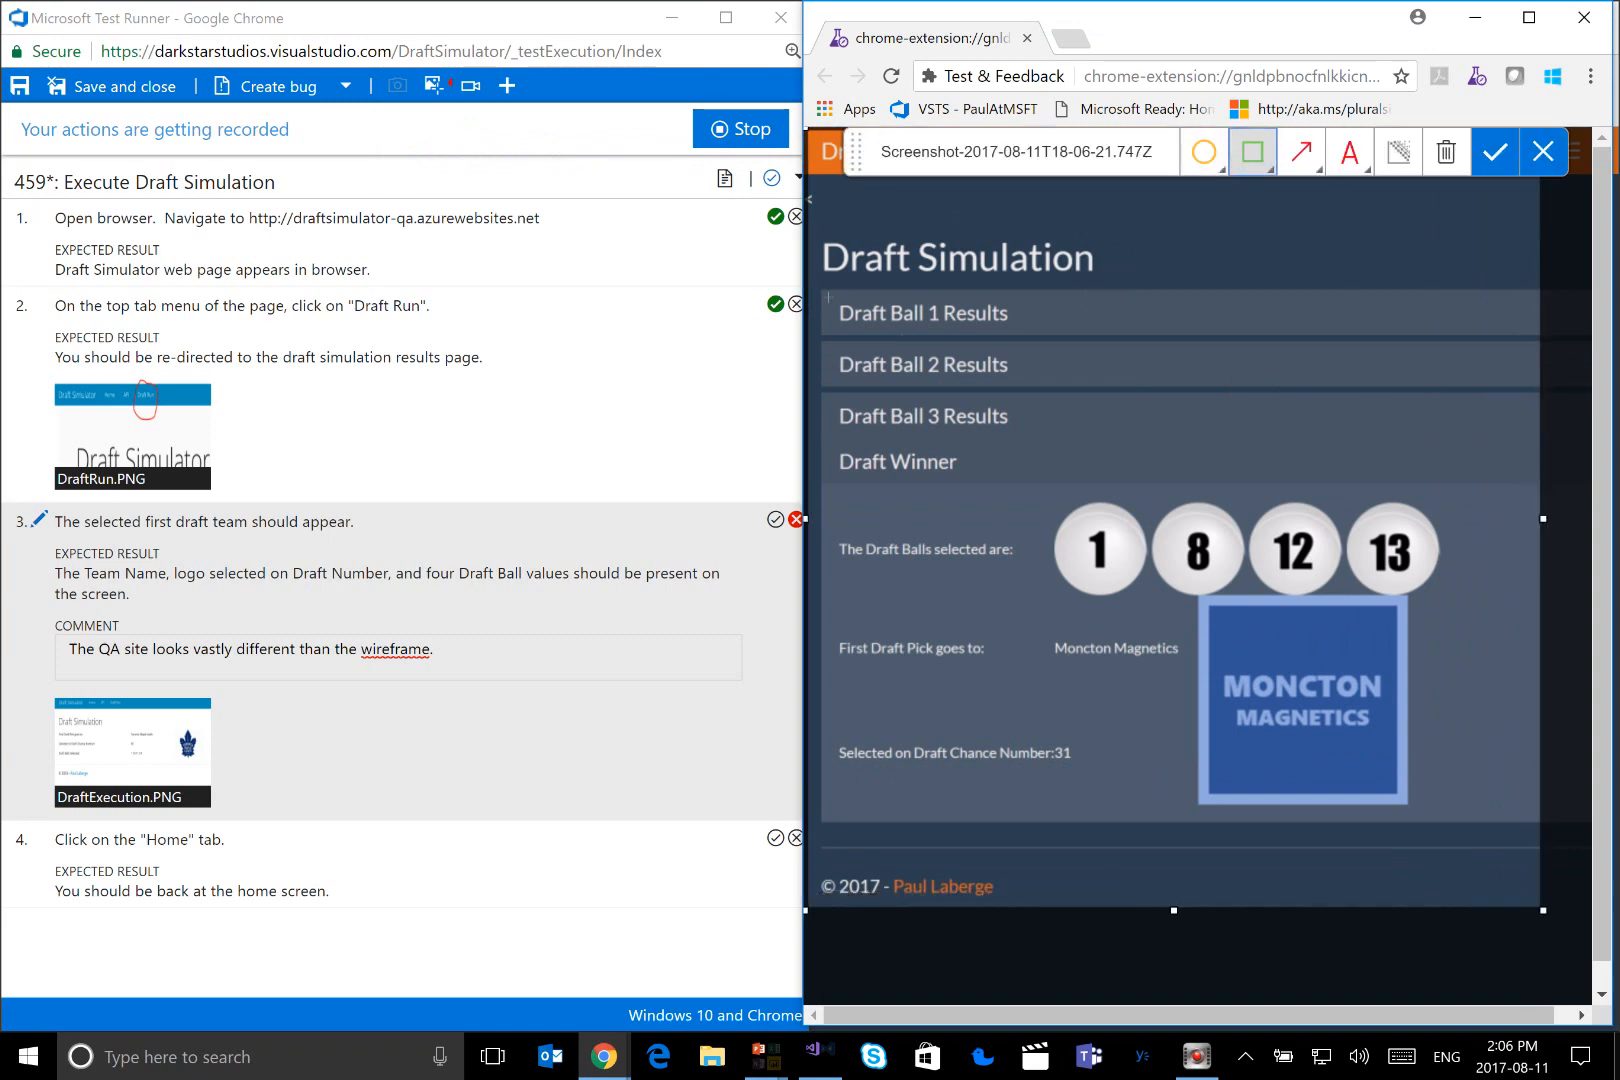
mouse_move(818, 287)
left_mouse_down()
mouse_move(1067, 365)
mouse_move(1327, 770)
mouse_move(1512, 795)
mouse_move(1524, 819)
left_mouse_up()
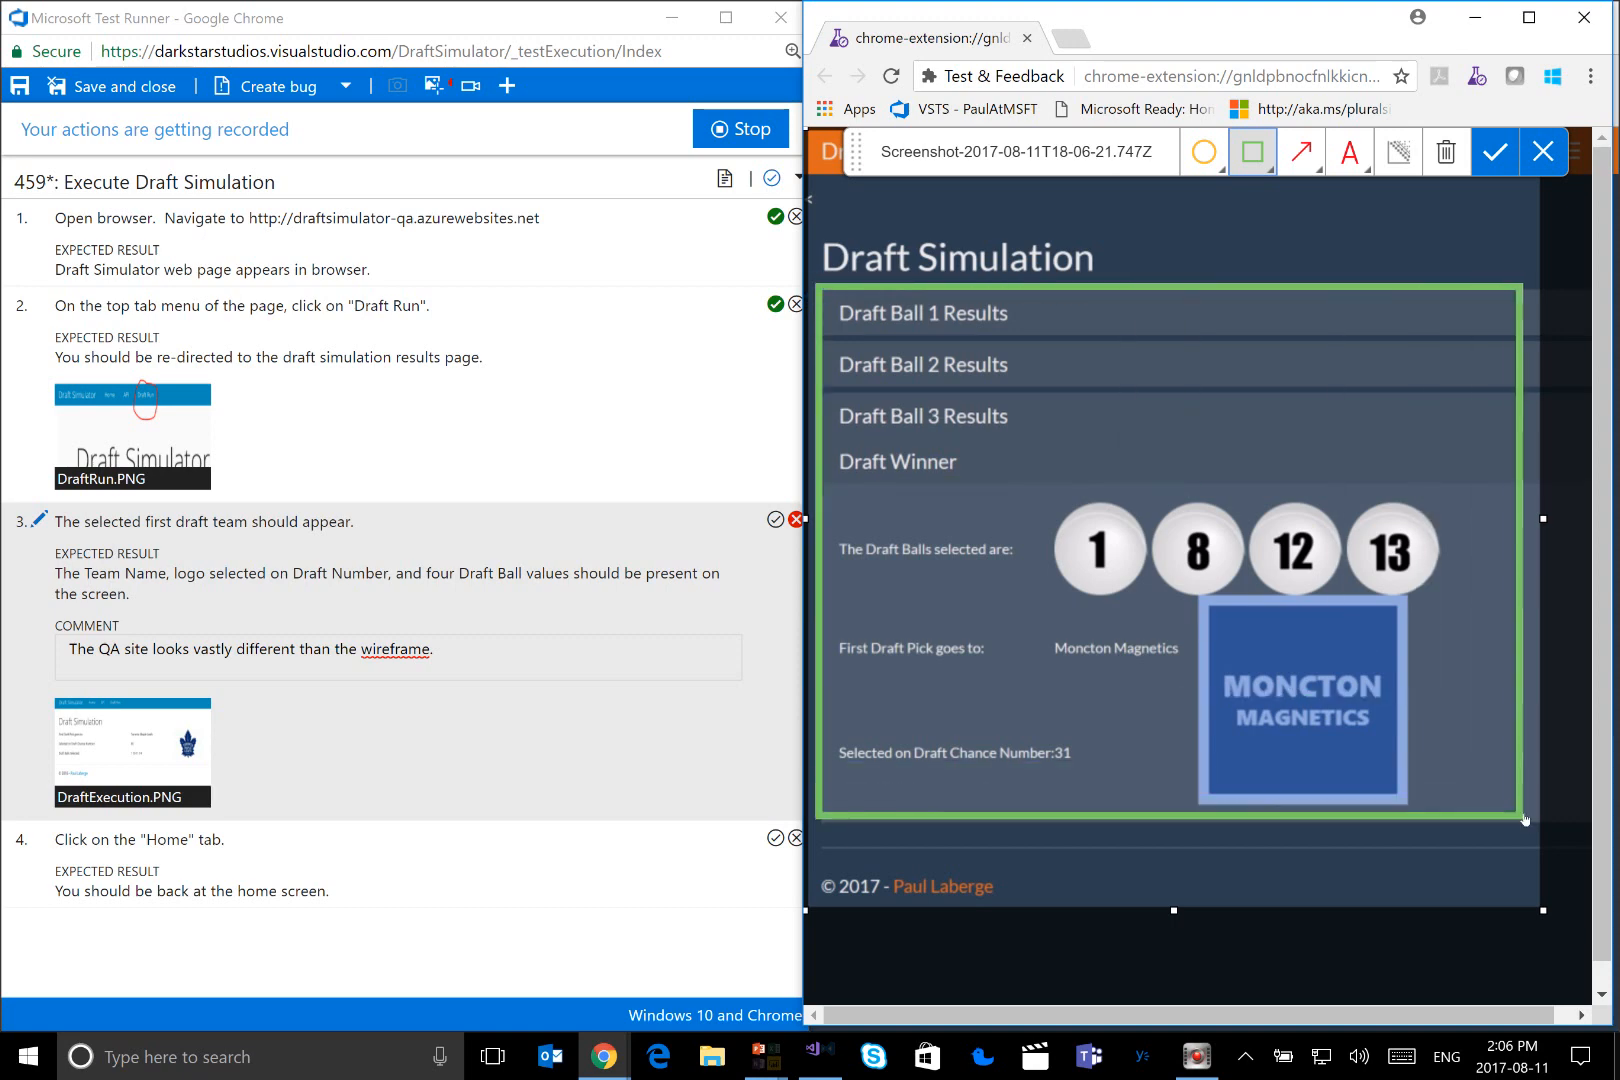
left_click(1350, 152)
left_click(1125, 413)
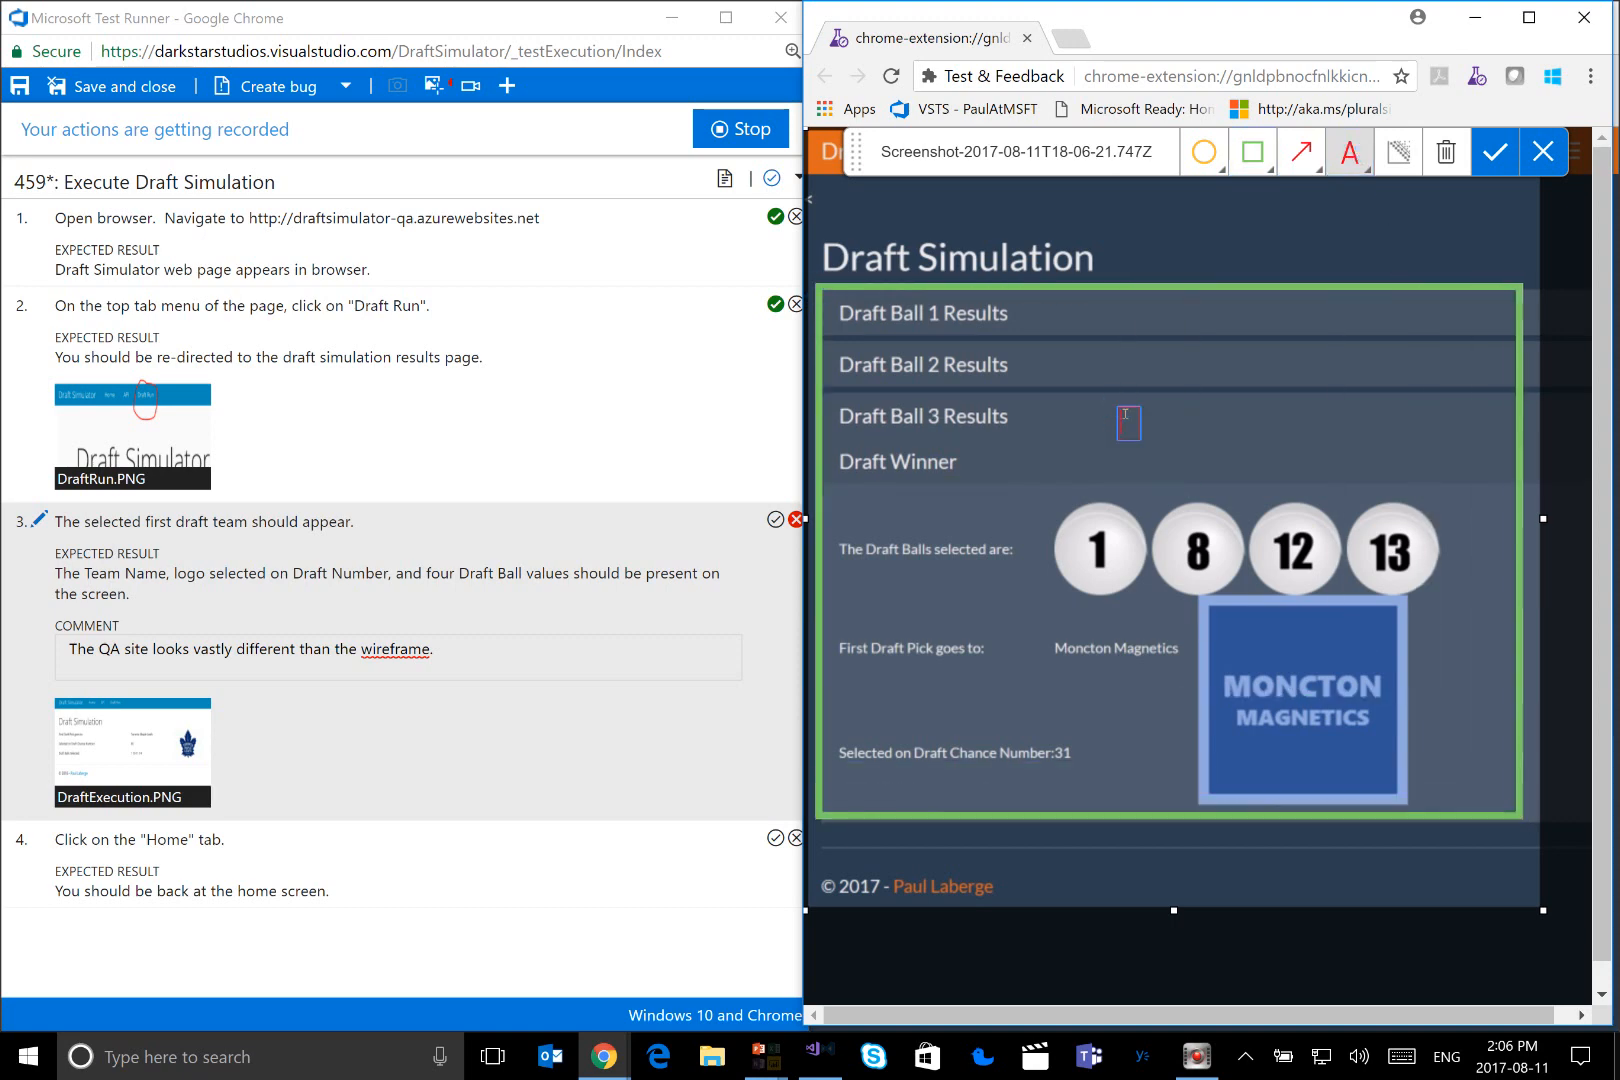
type("This ontire area is diffe")
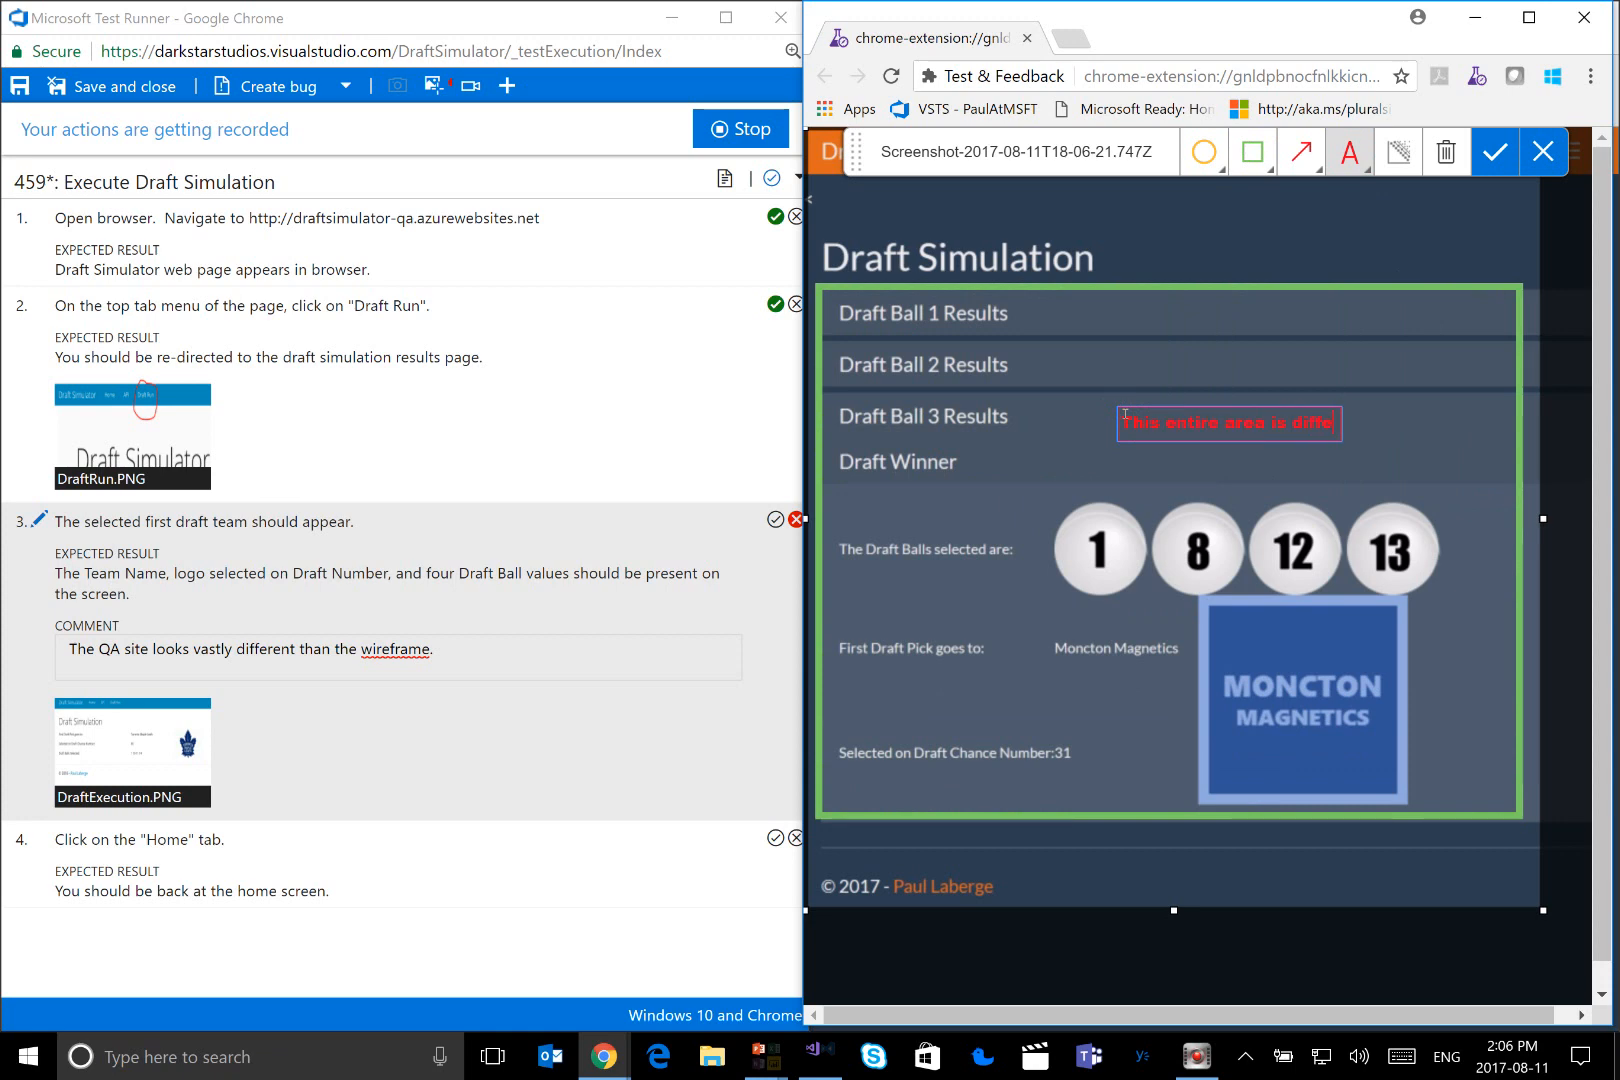
type("rent than")
key("Return")
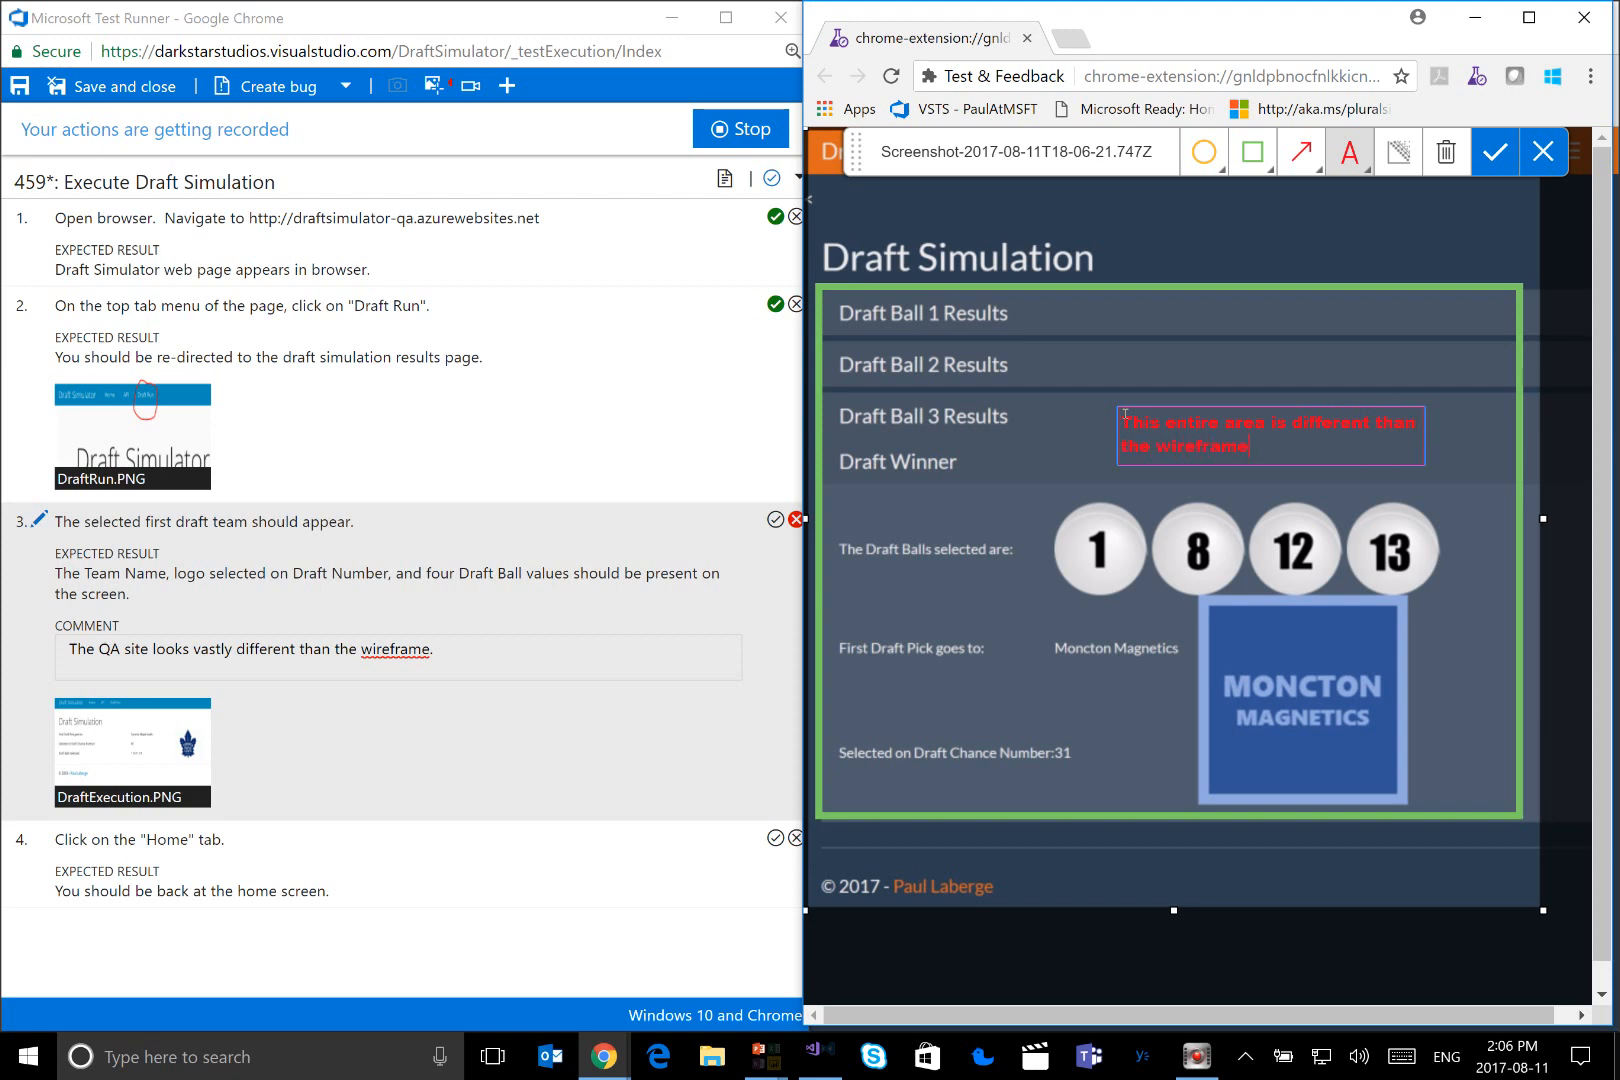
Annotate the screenshot with a red arrow from Draft Winner to the first draft ball, and blur the team name and logo before saving
left_click(1318, 169)
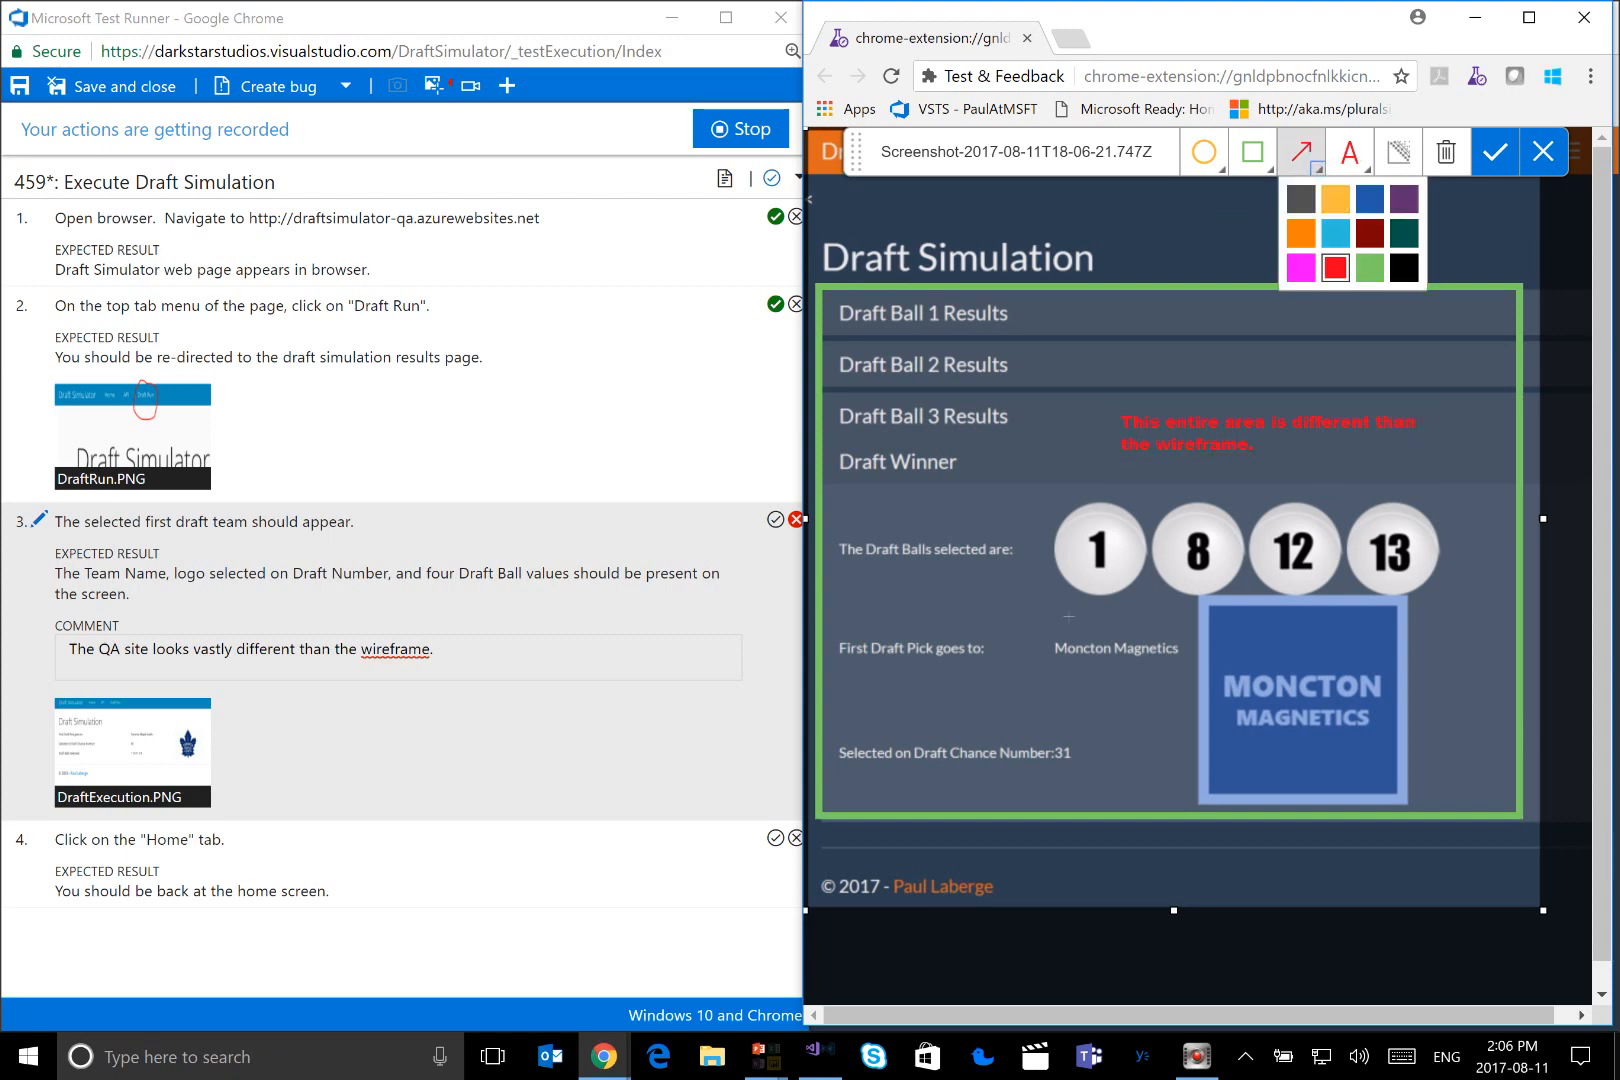
left_click_drag(921, 492, 1072, 531)
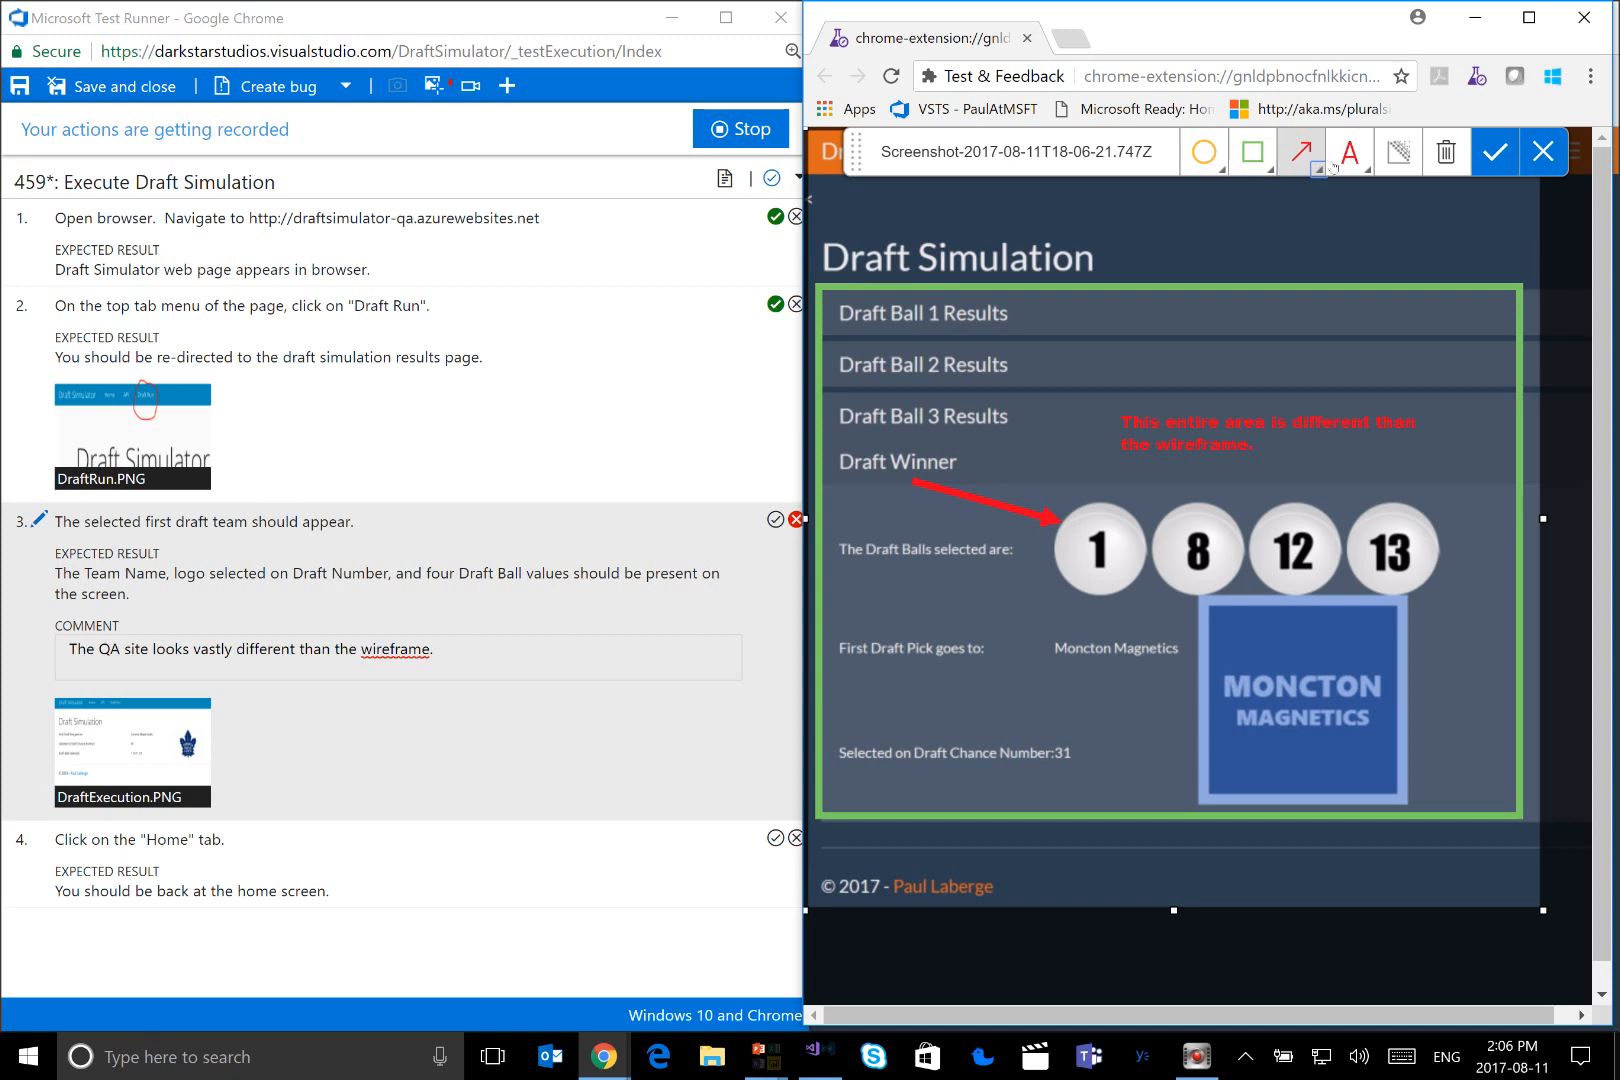
left_click(1397, 151)
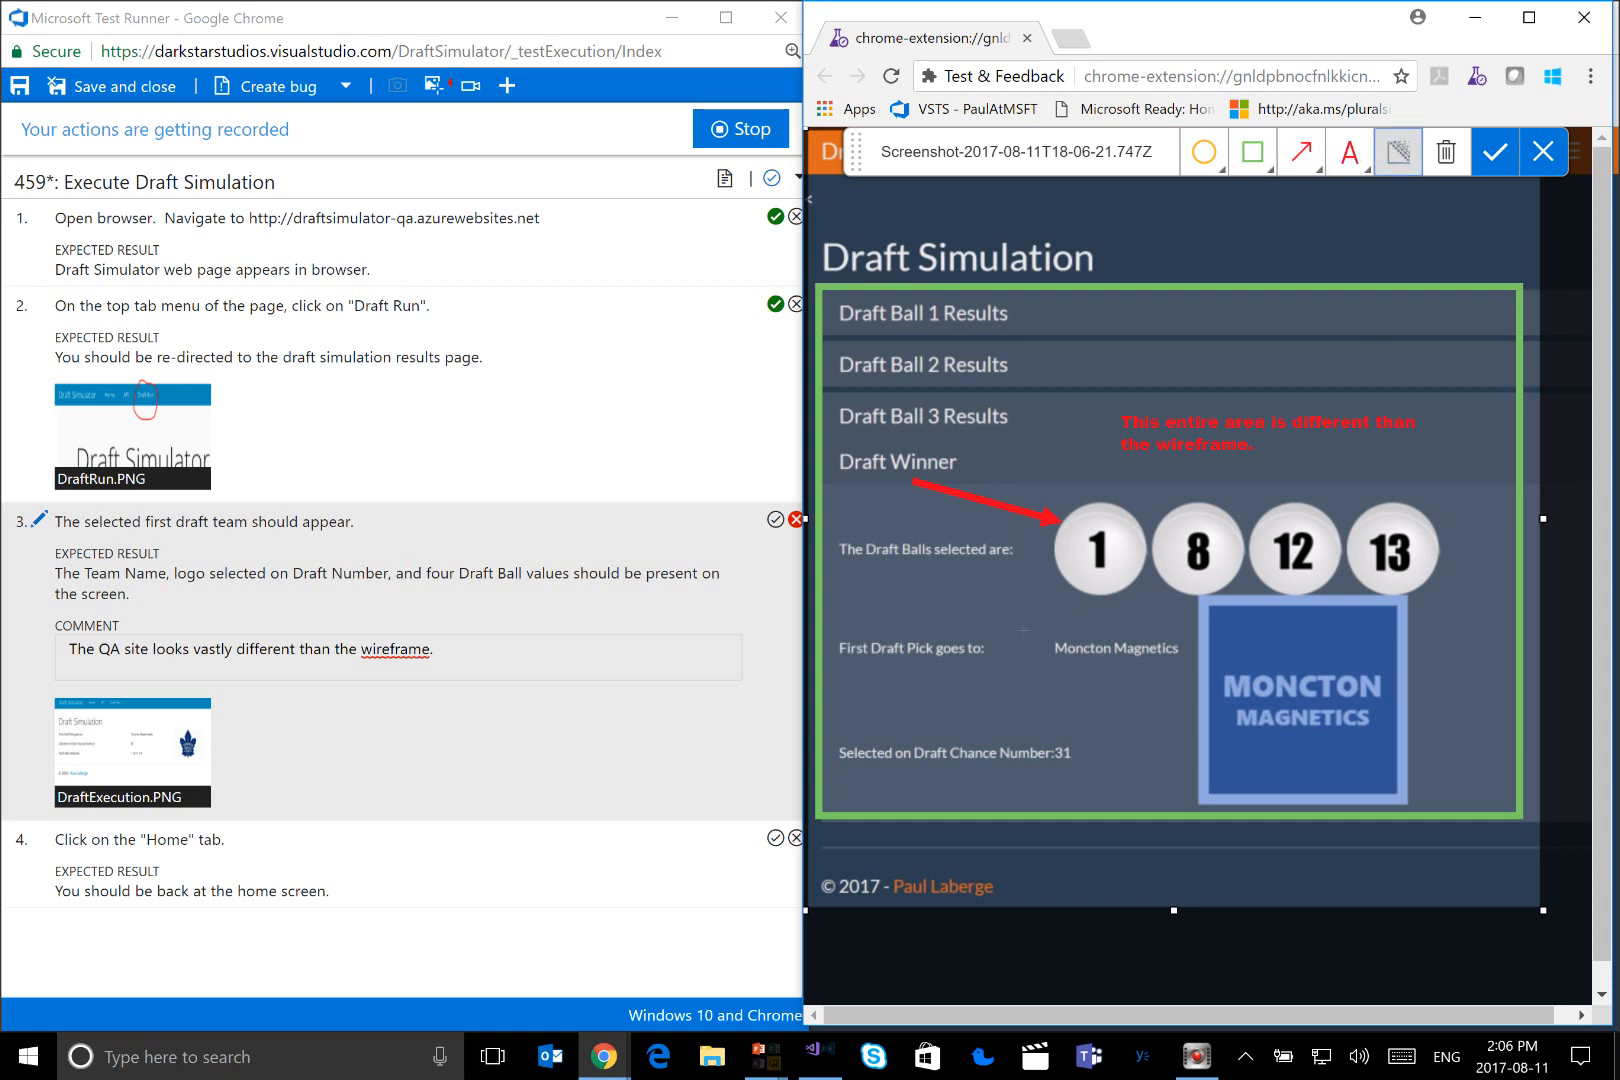
left_click_drag(1056, 643, 1207, 670)
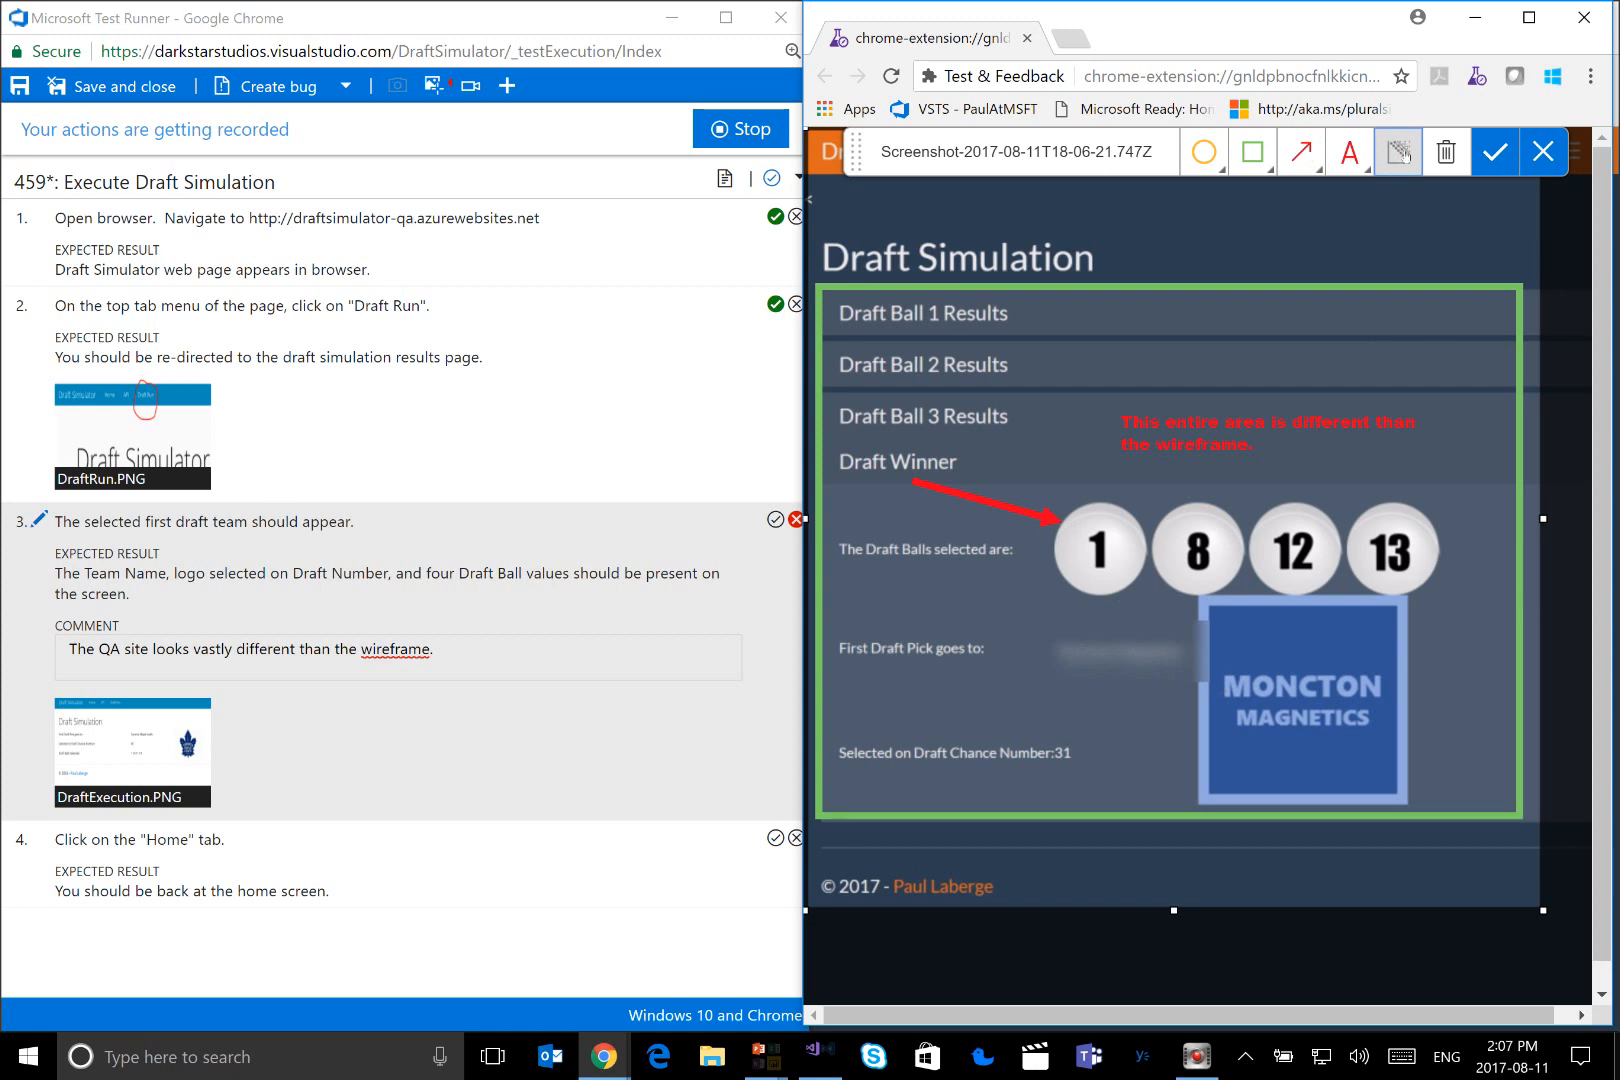
left_click_drag(1423, 800, 1205, 623)
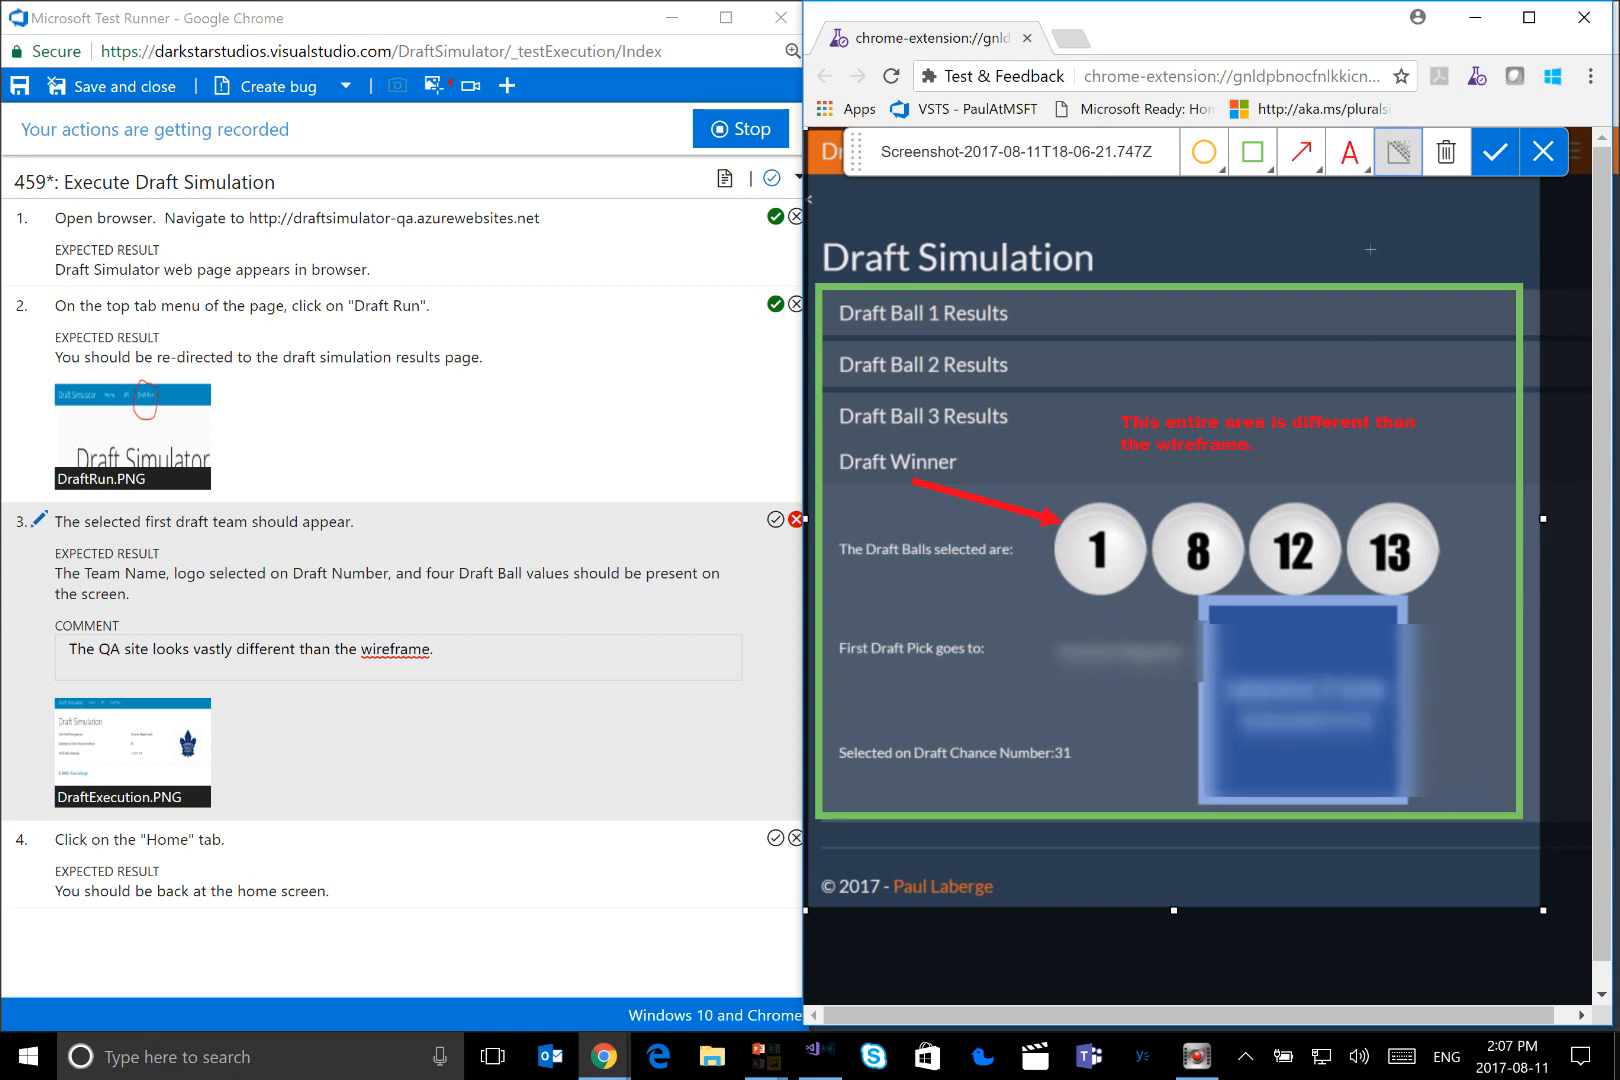
left_click(1488, 152)
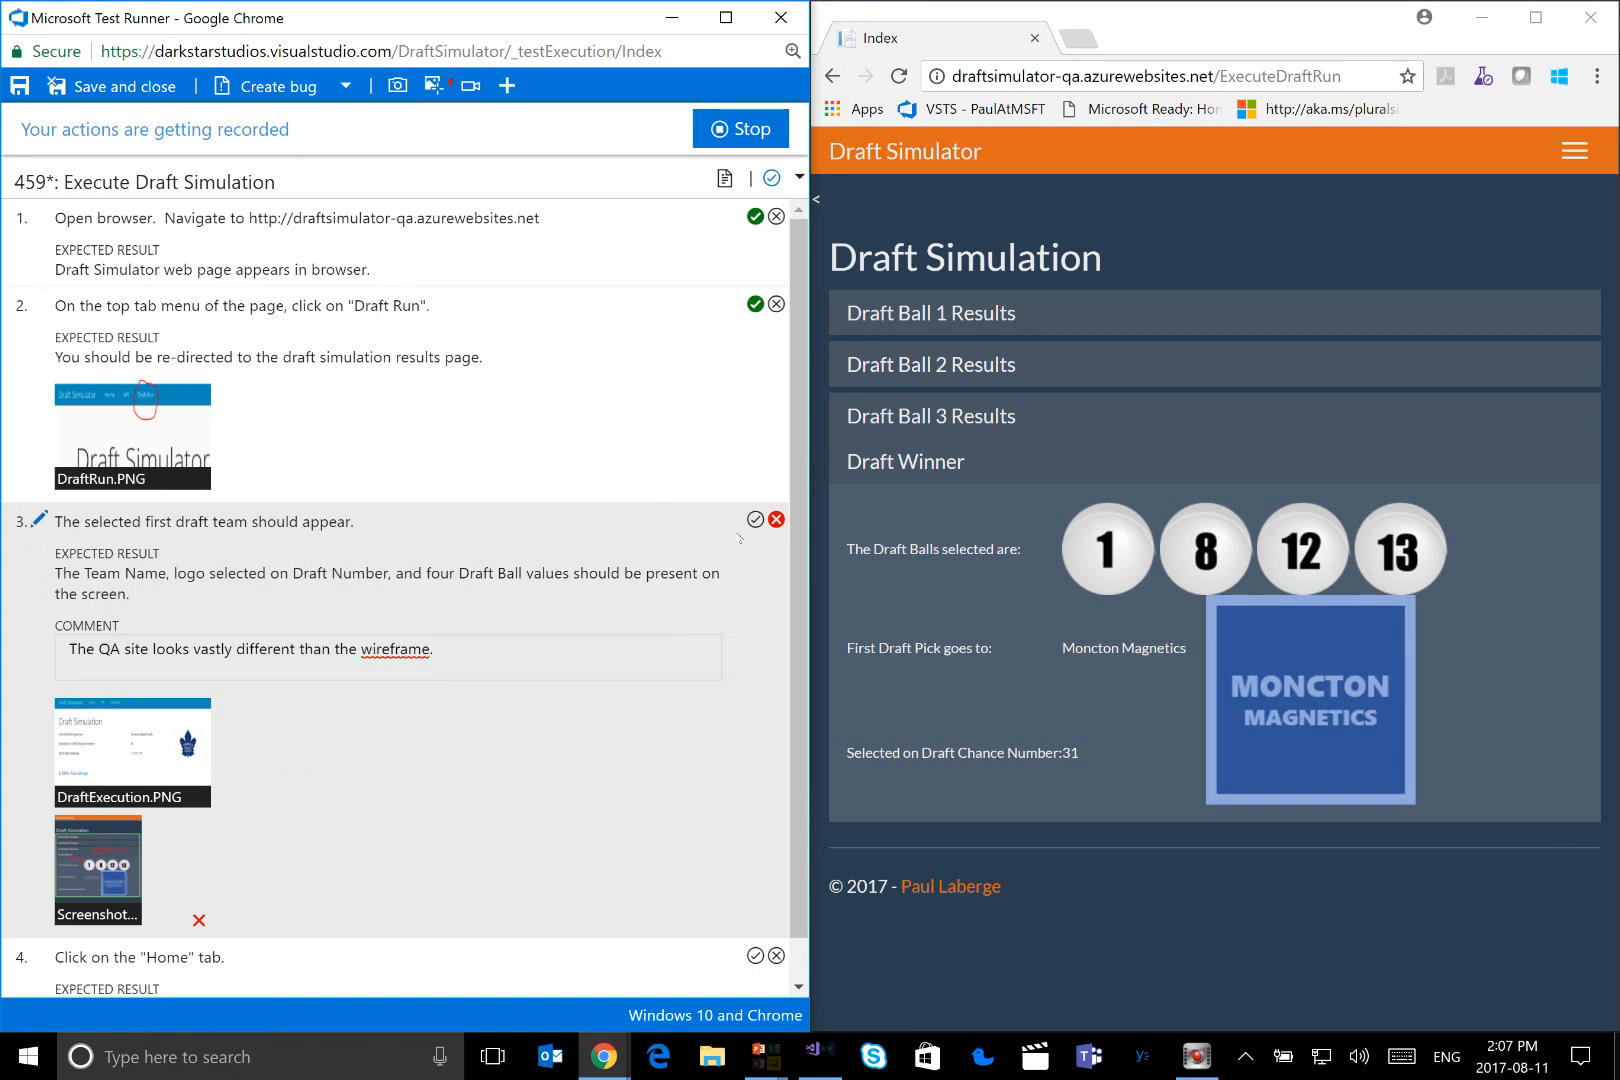
Create a bug from the failed test with the title "QA UI is very different from wireframe expectation."
left_click(312, 84)
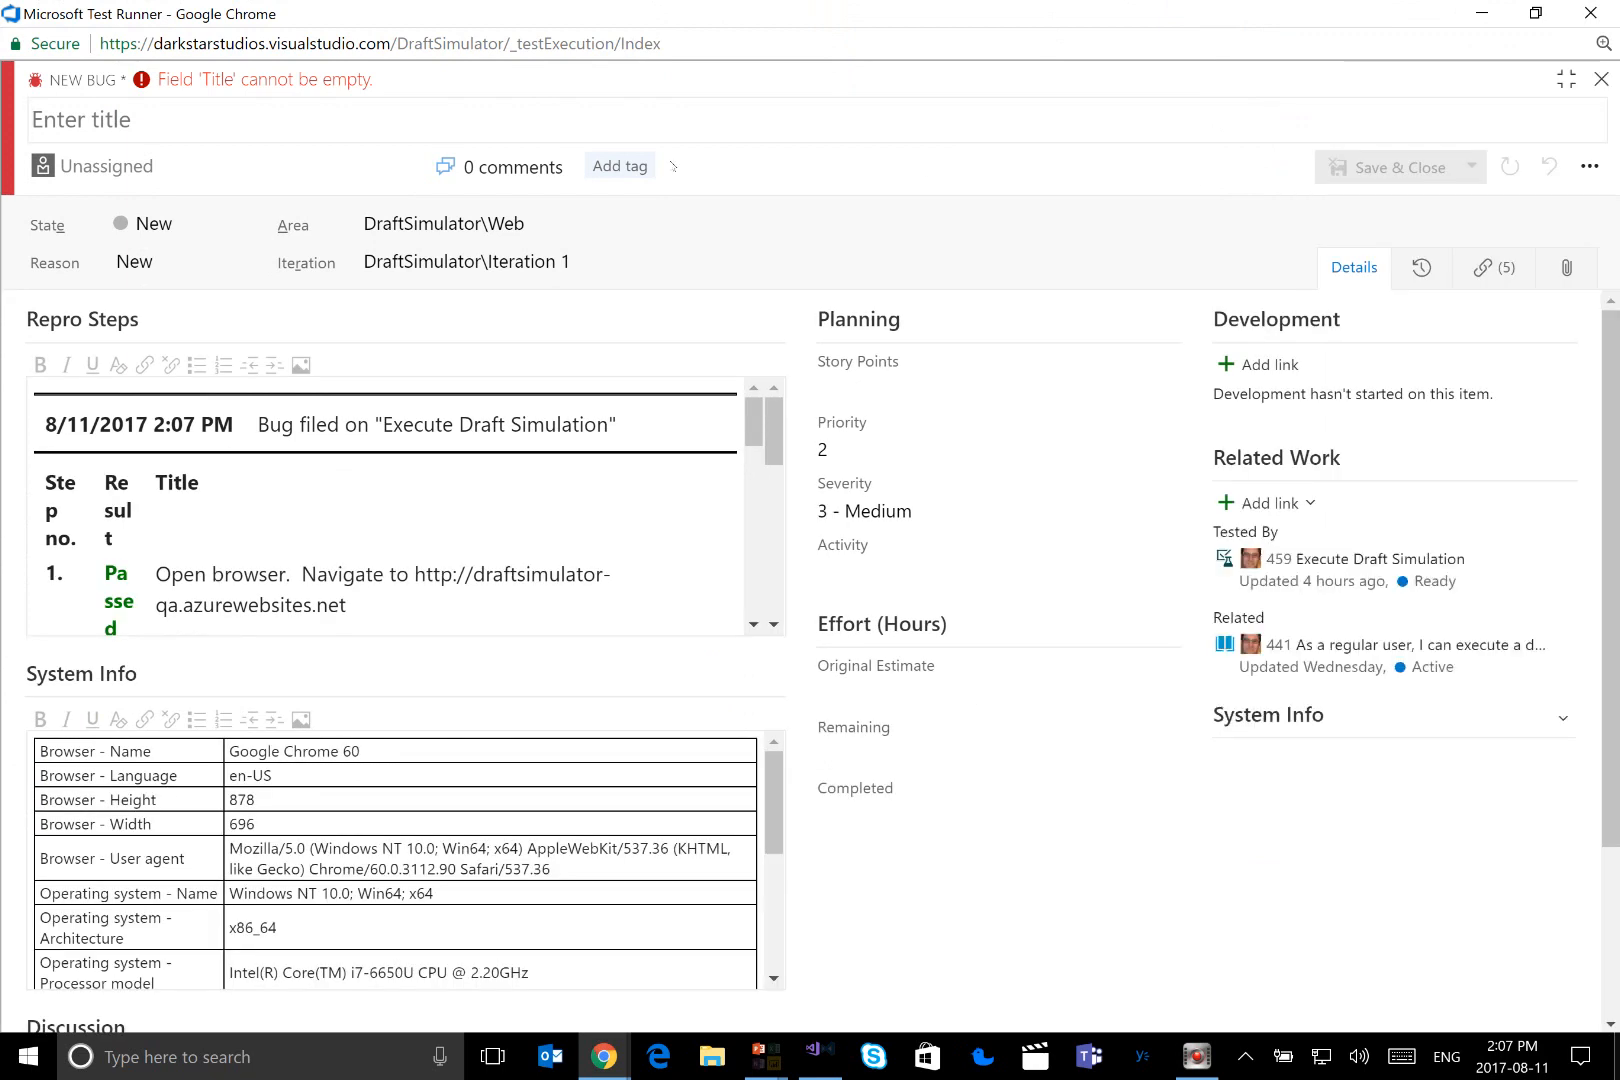
type("QA UI is v")
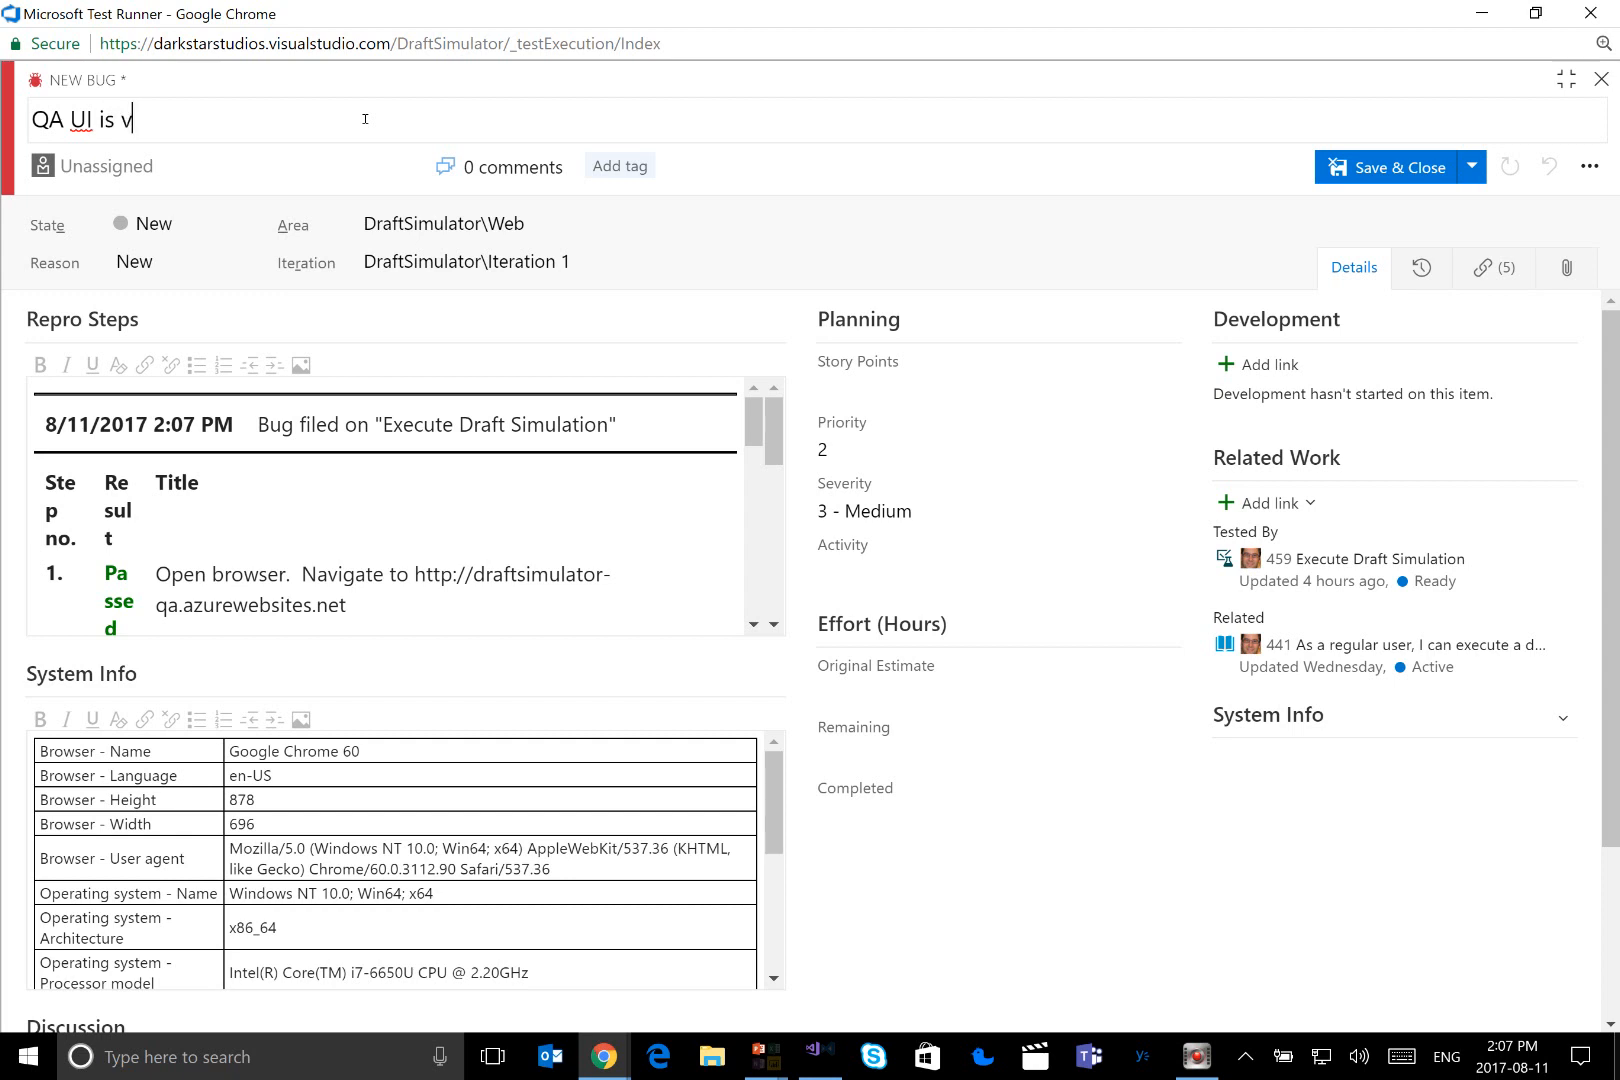
type("ery different fro")
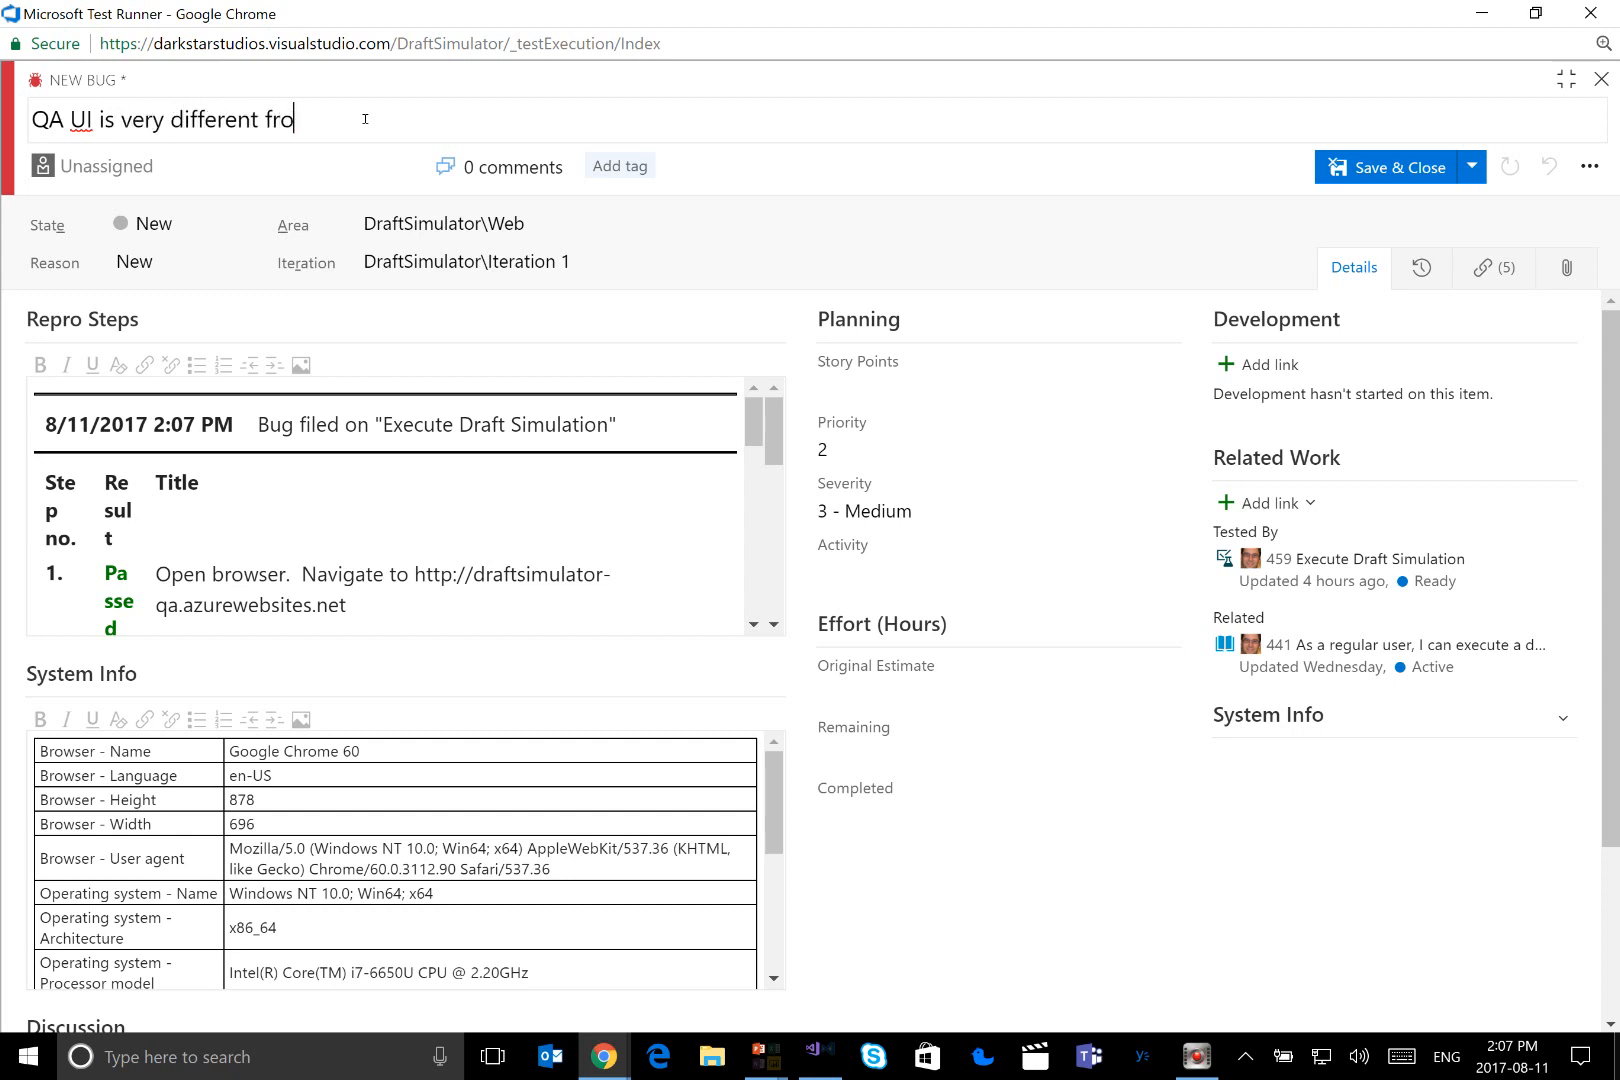
type("m wireframe expecation")
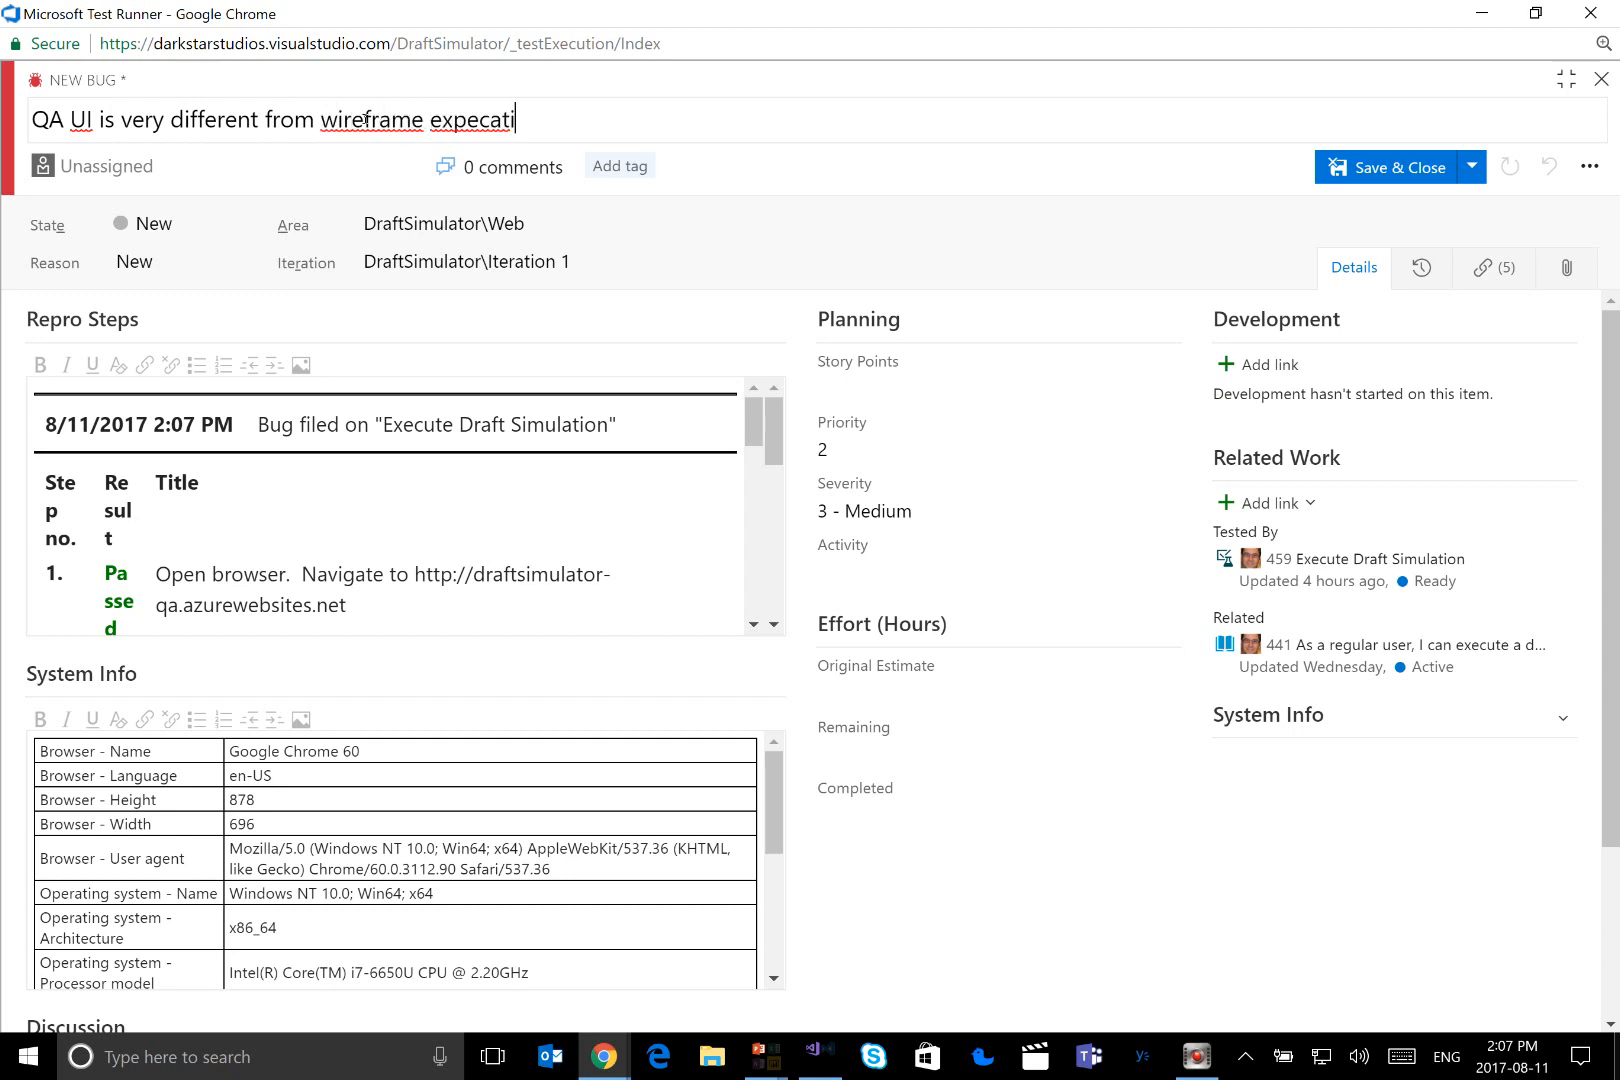
key("BackSpace")
key("BackSpace")
key("BackSpace")
key("BackSpace")
key("BackSpace")
type("tation.")
Assign the new bug to the second team member among the suggested assignees
left_click(408, 170)
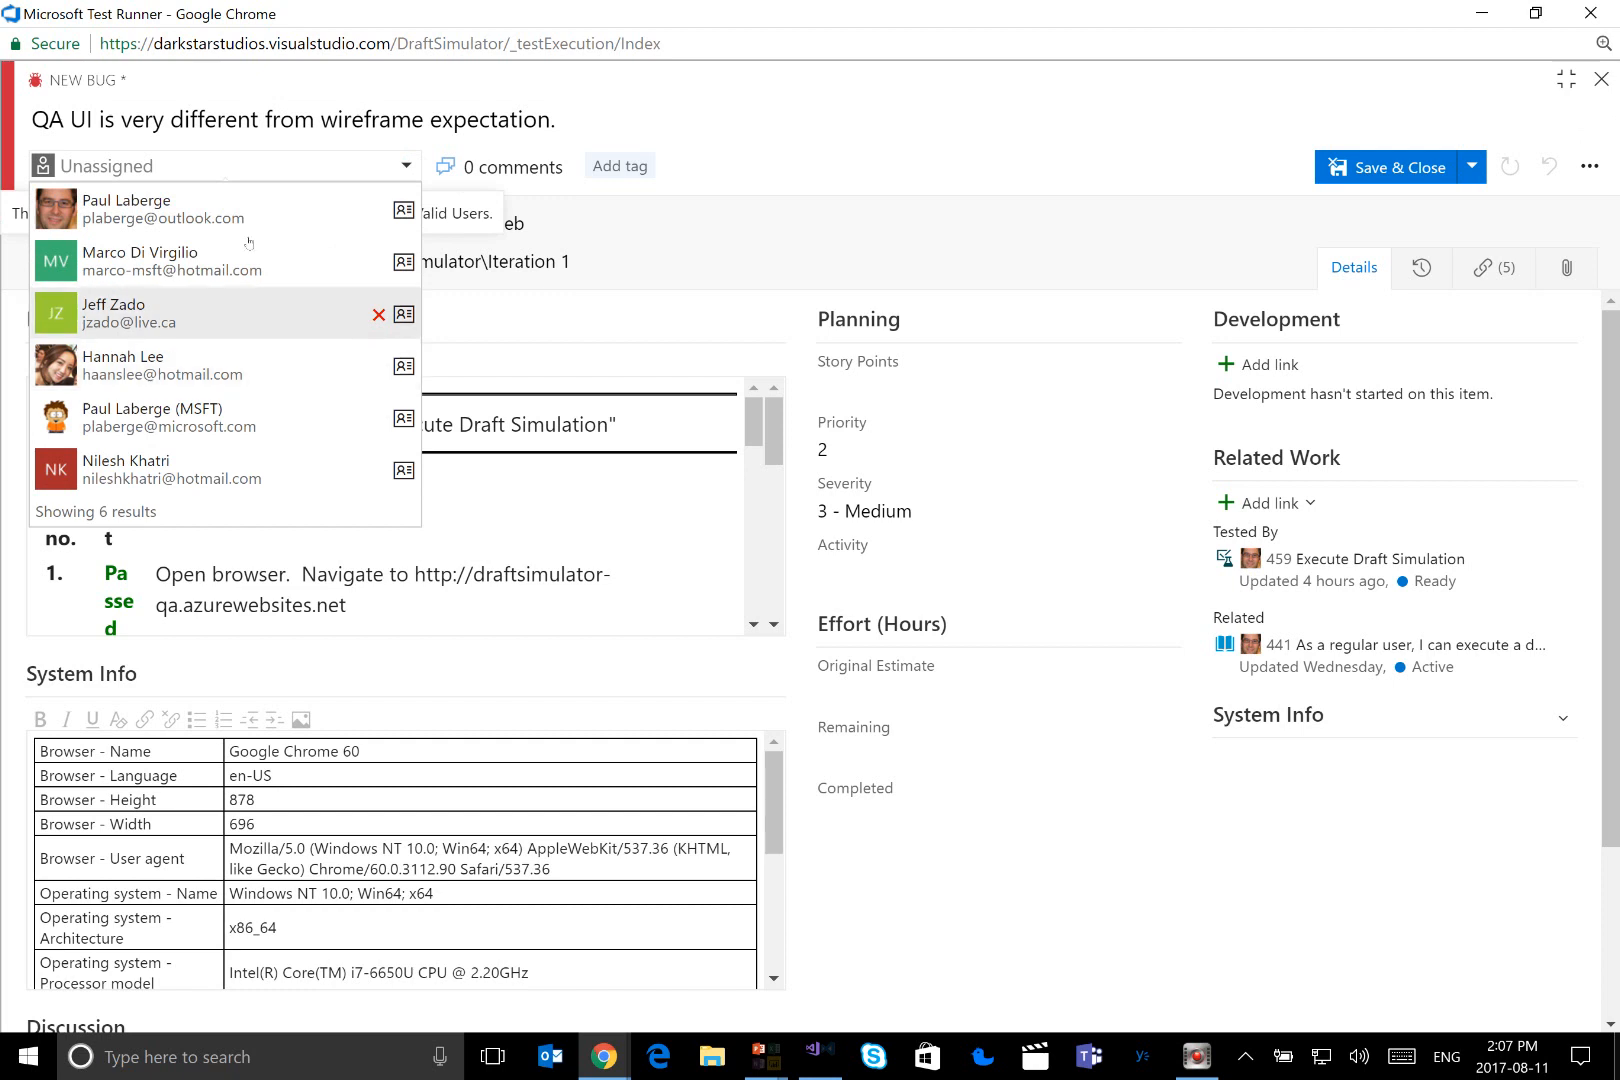
left_click(242, 264)
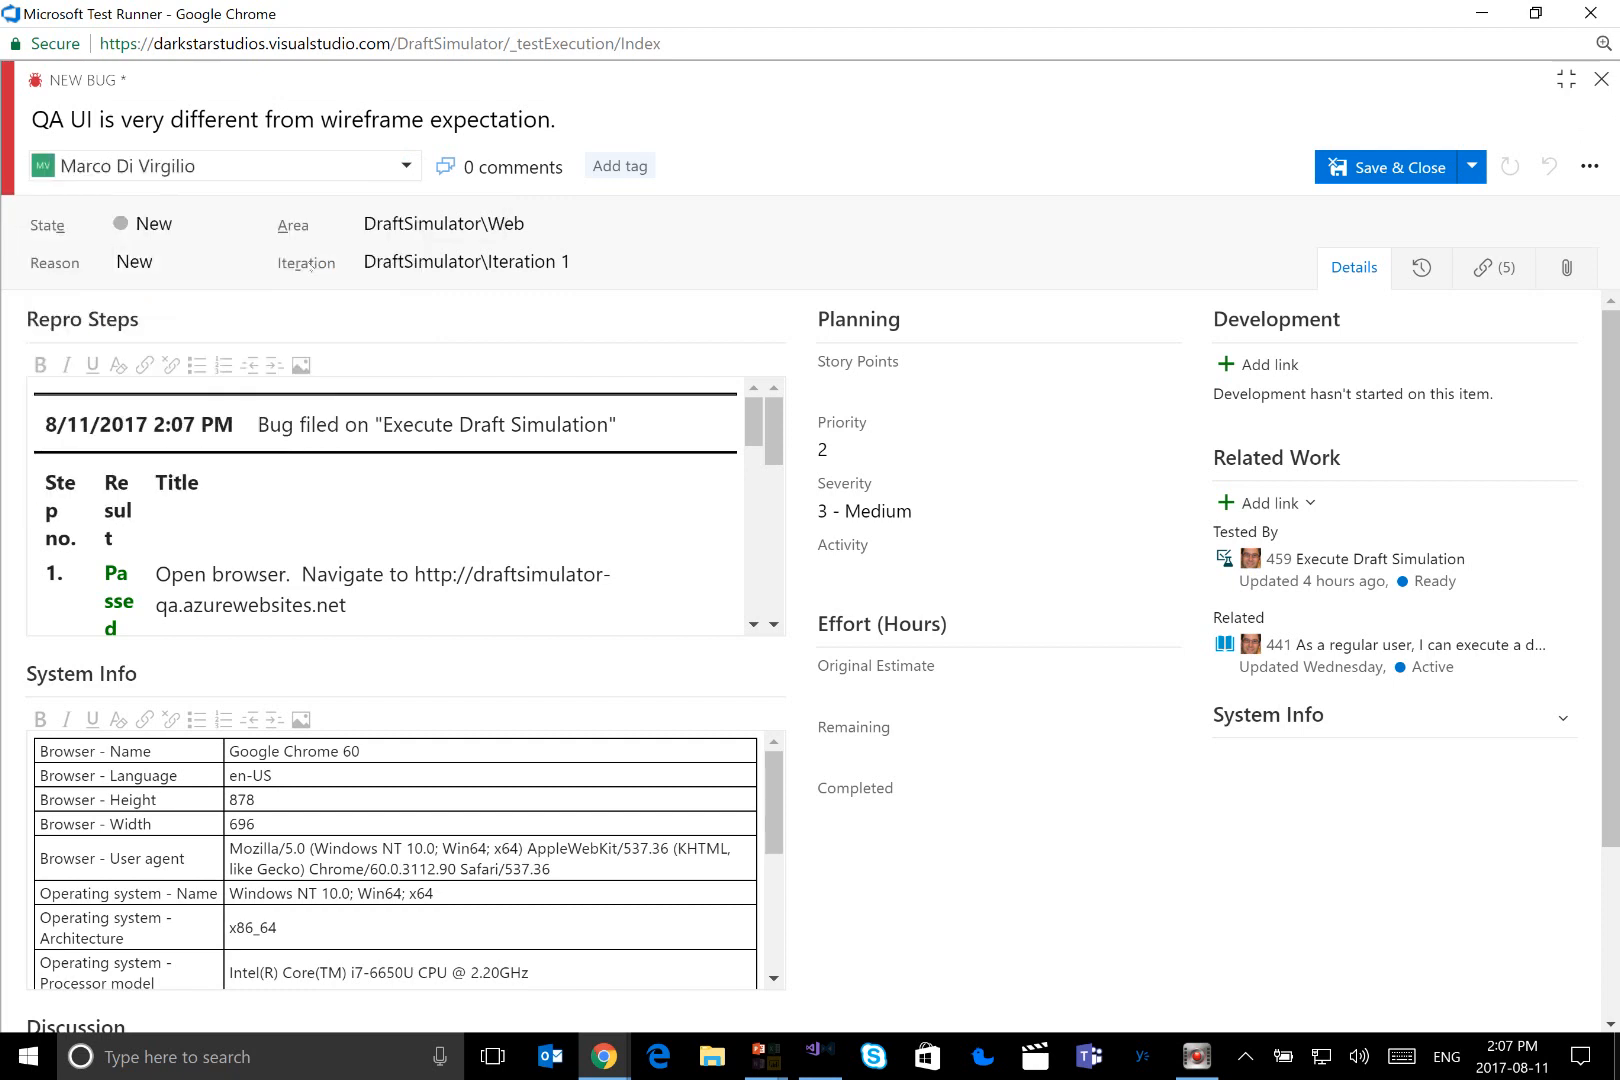
left_click(254, 232)
left_click(242, 224)
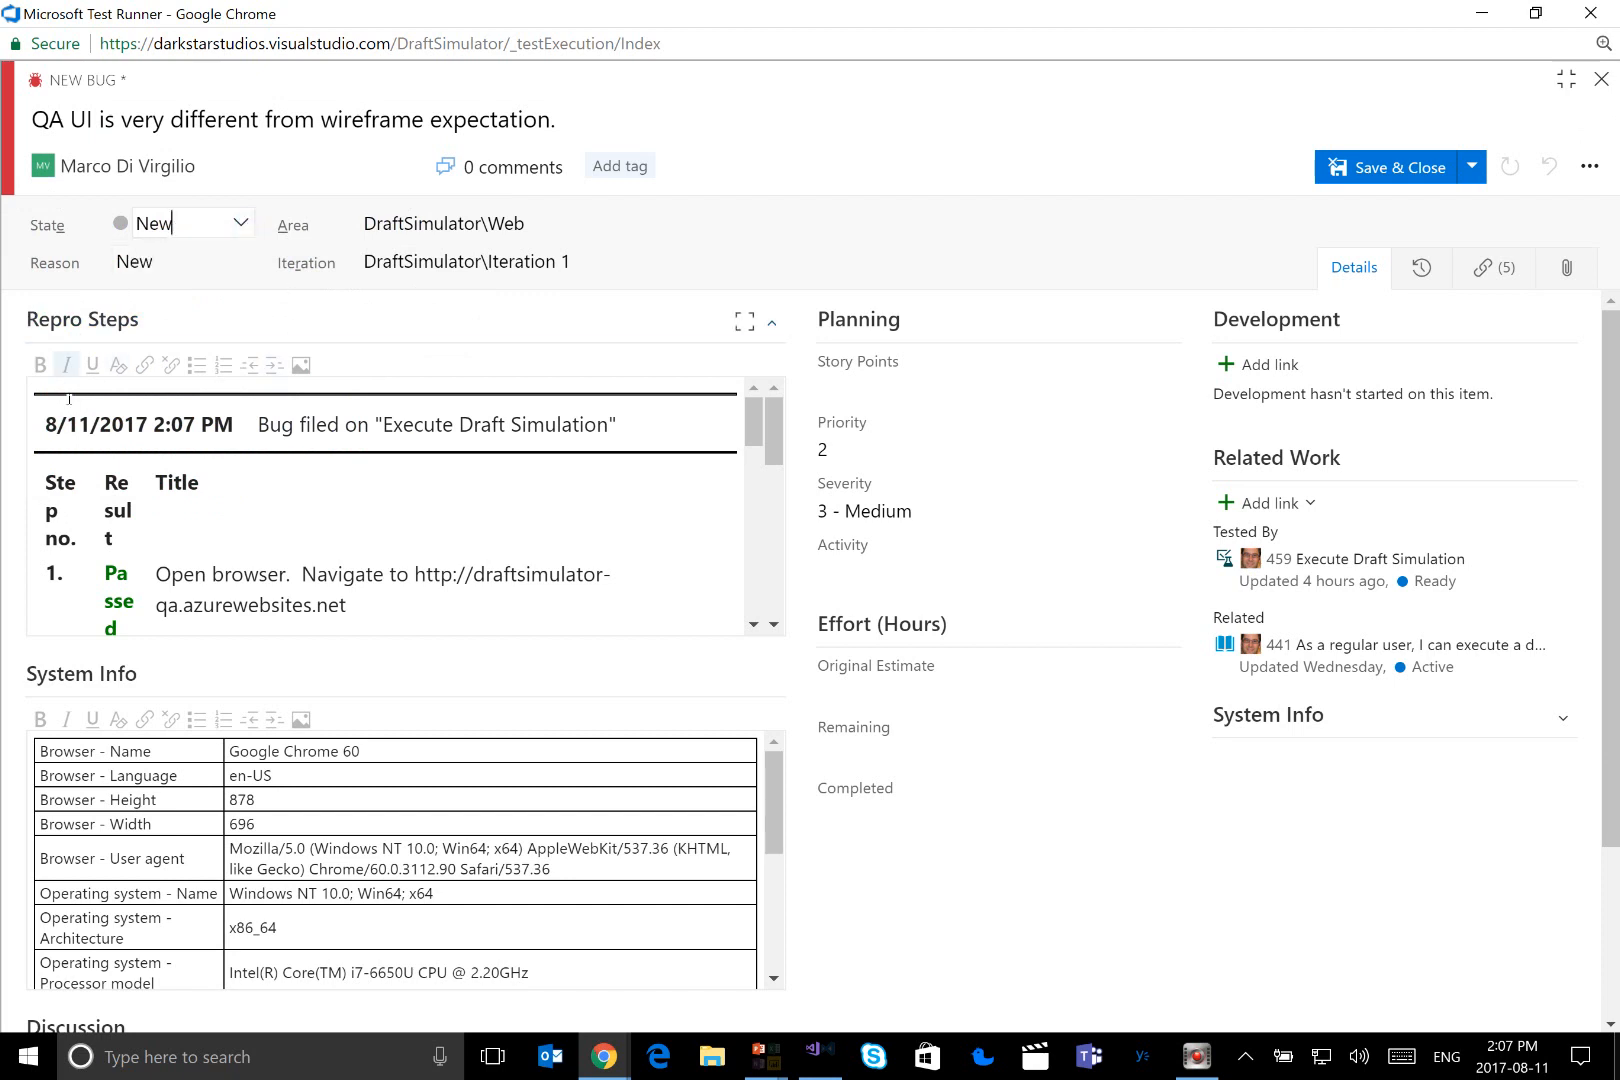
Review the bug's Repro Steps, including the comment on failed step 3, and the browser, operating system, memory and display details in System Info
left_click(747, 417)
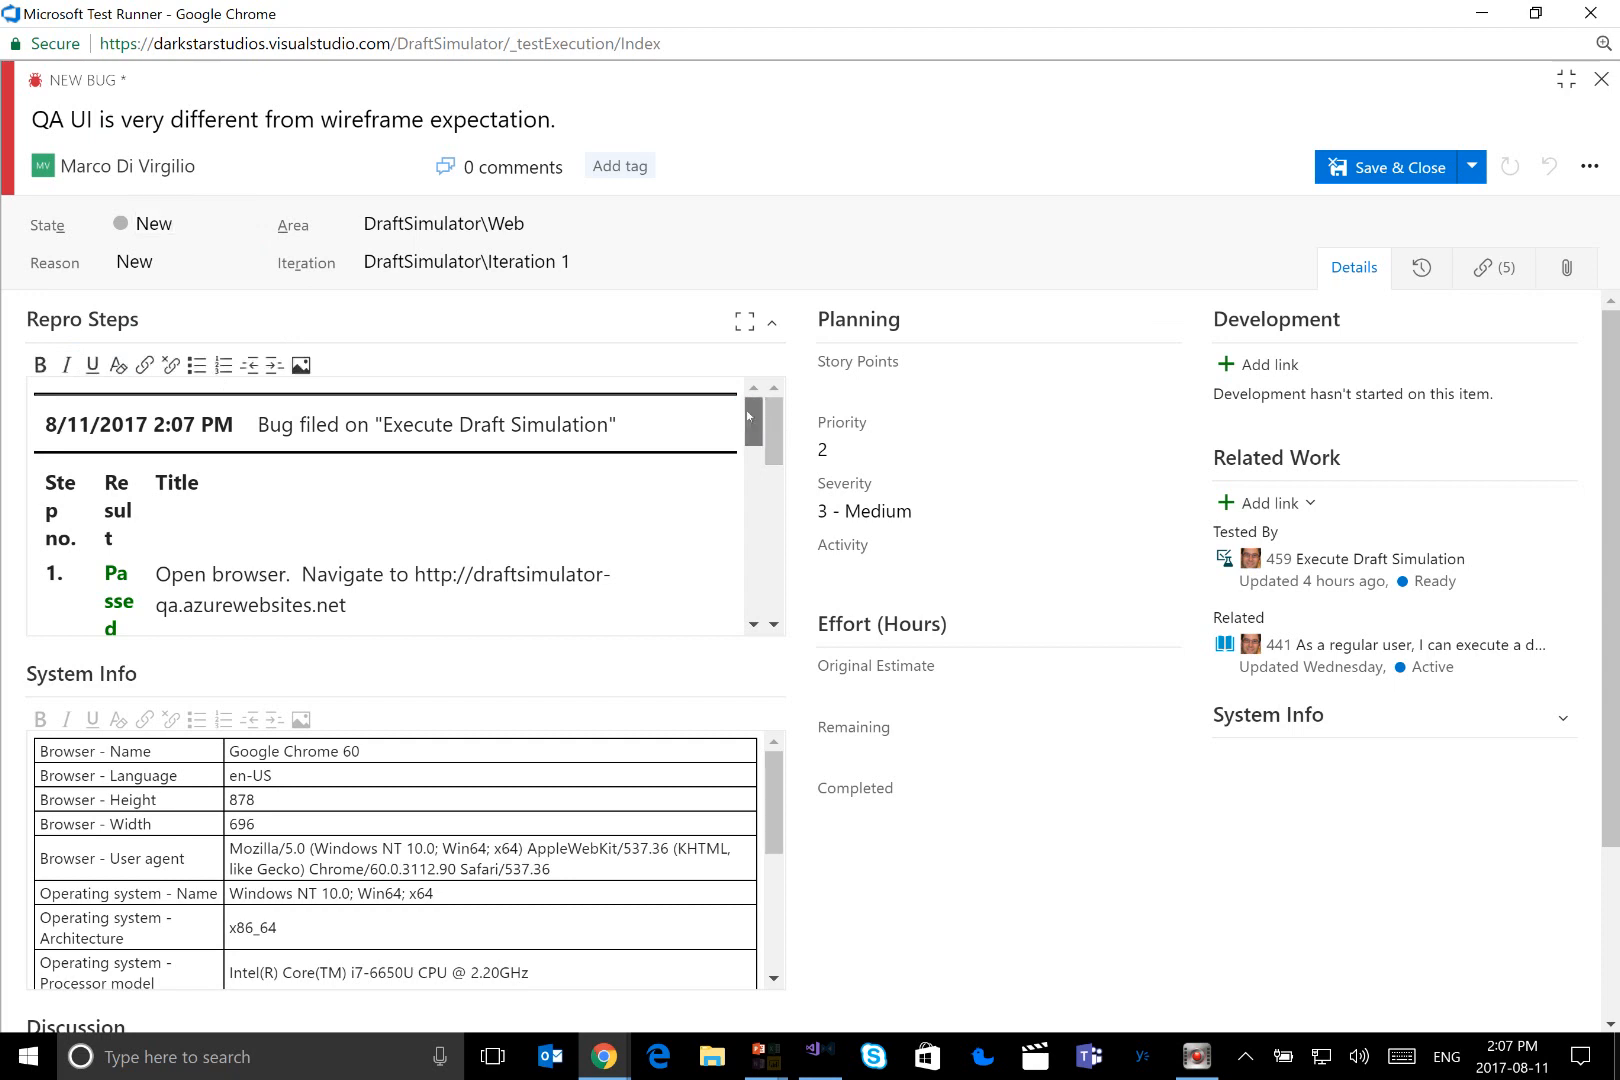
left_click_drag(747, 417, 754, 496)
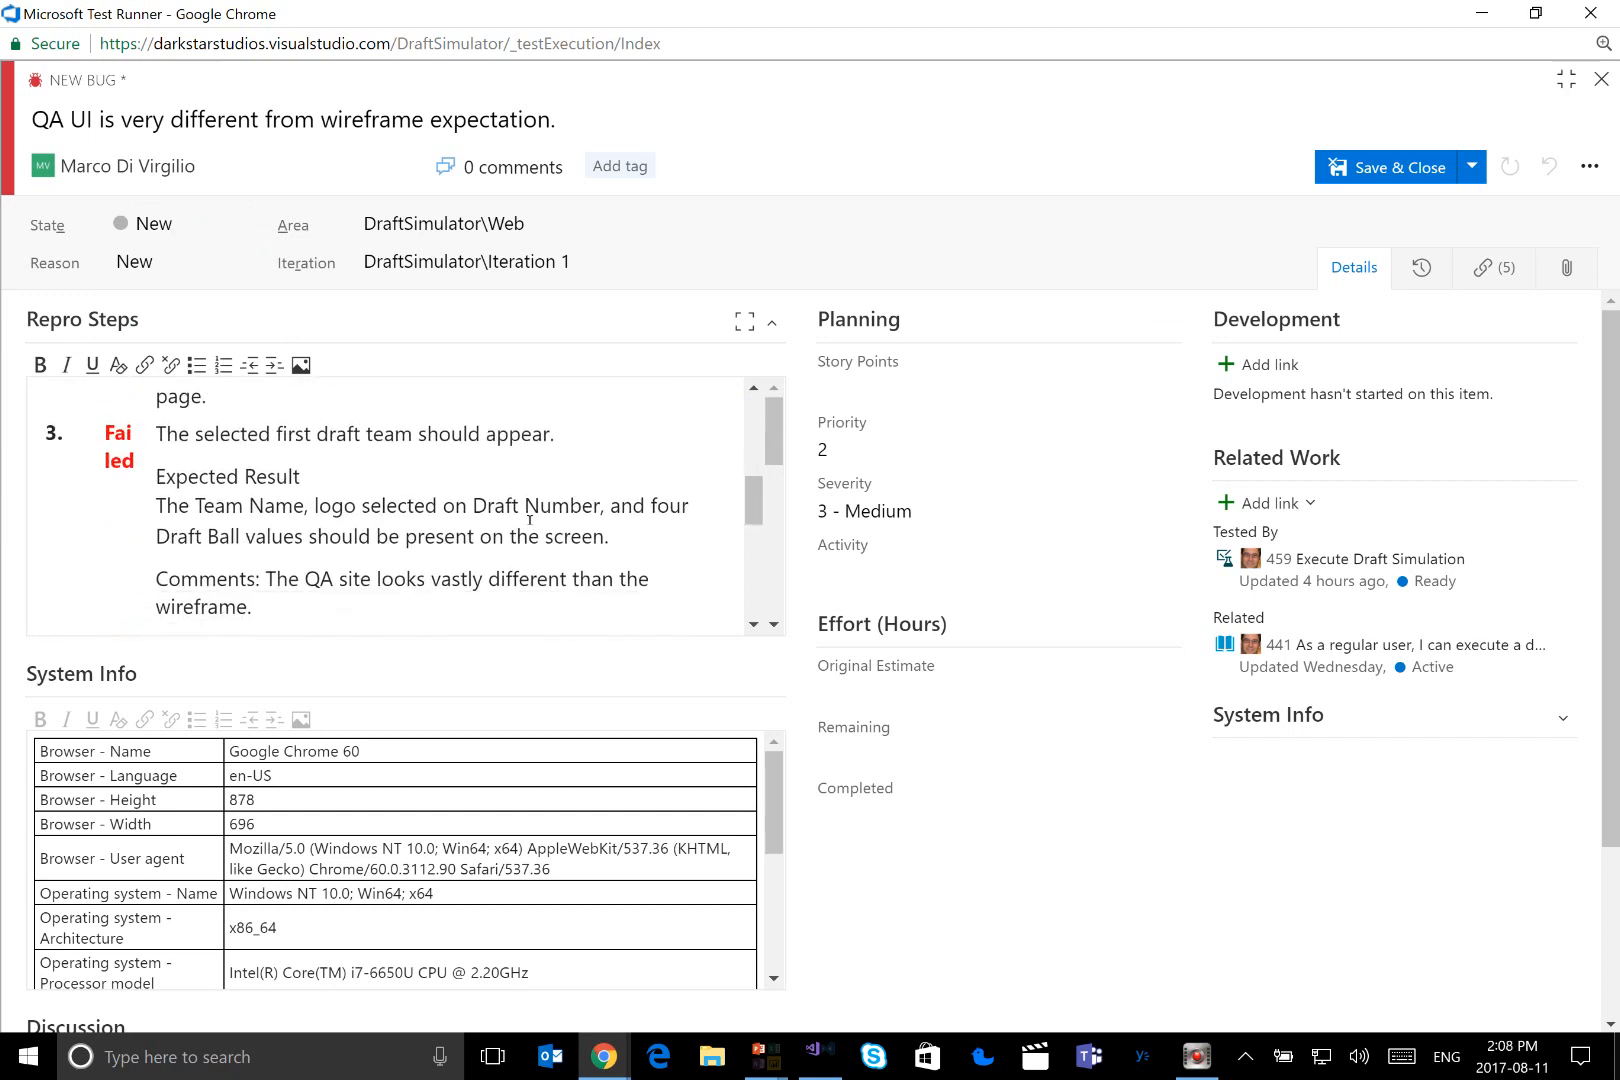
left_click_drag(268, 579, 252, 610)
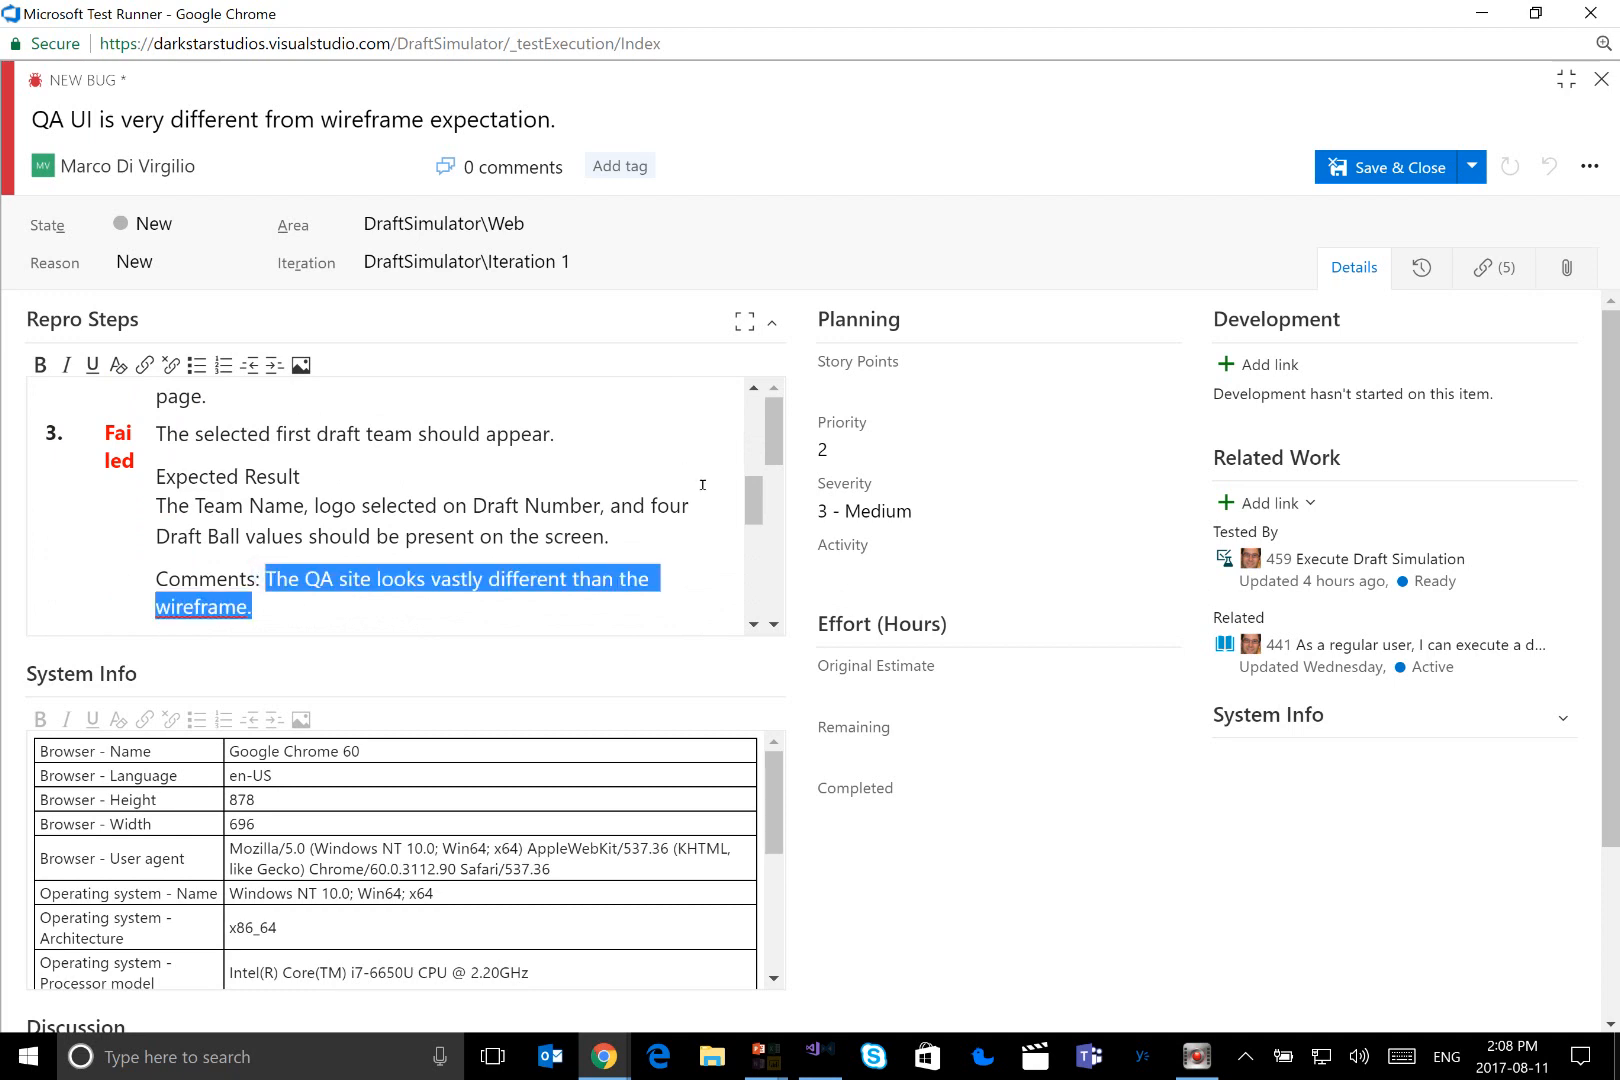
left_click_drag(752, 500, 754, 557)
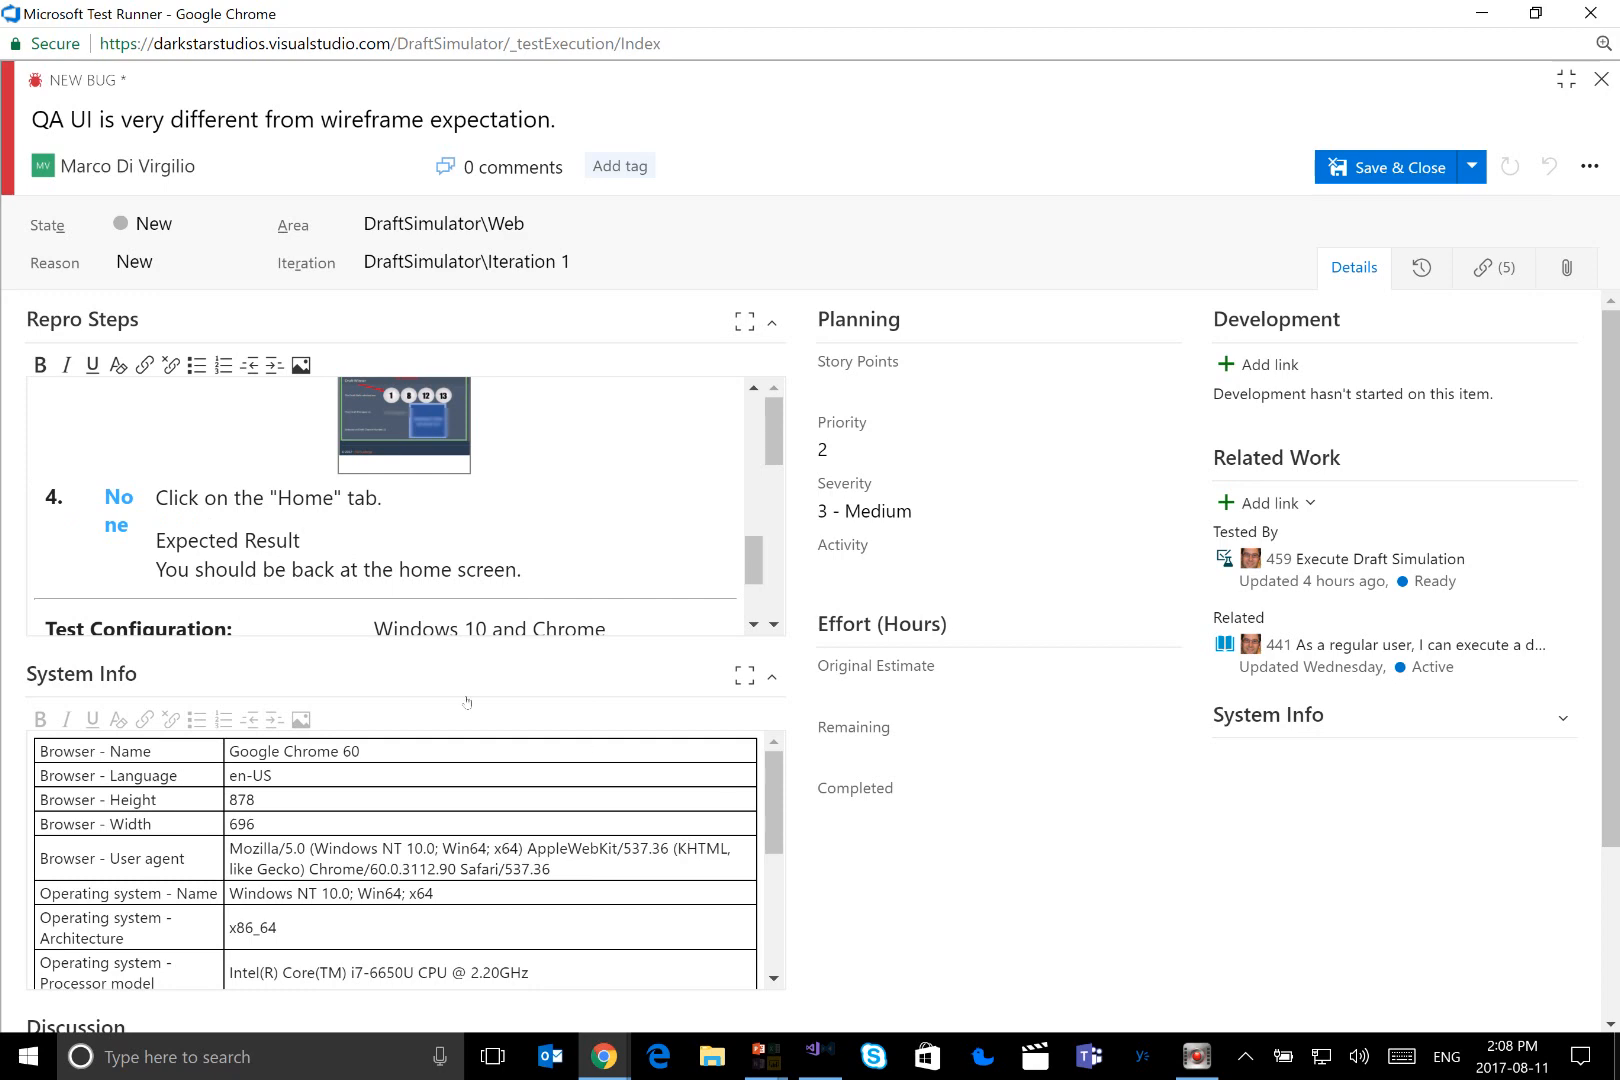
scroll(1063, 668, "down", 3)
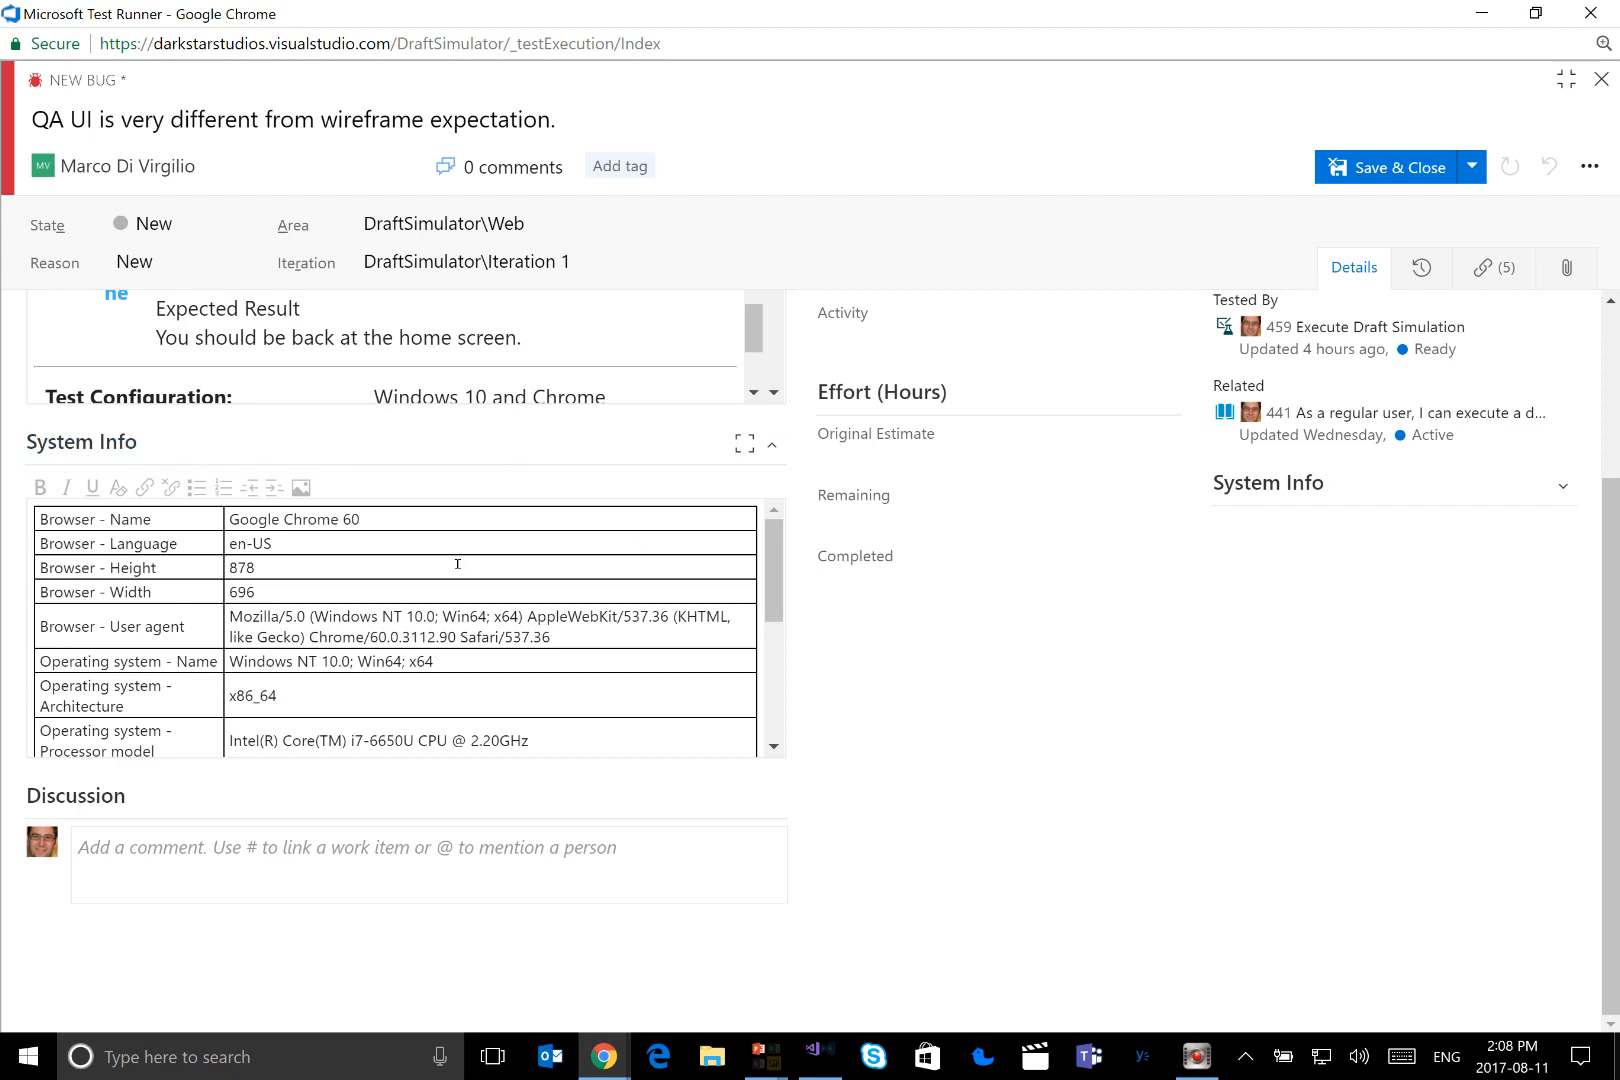
double_click(400, 516)
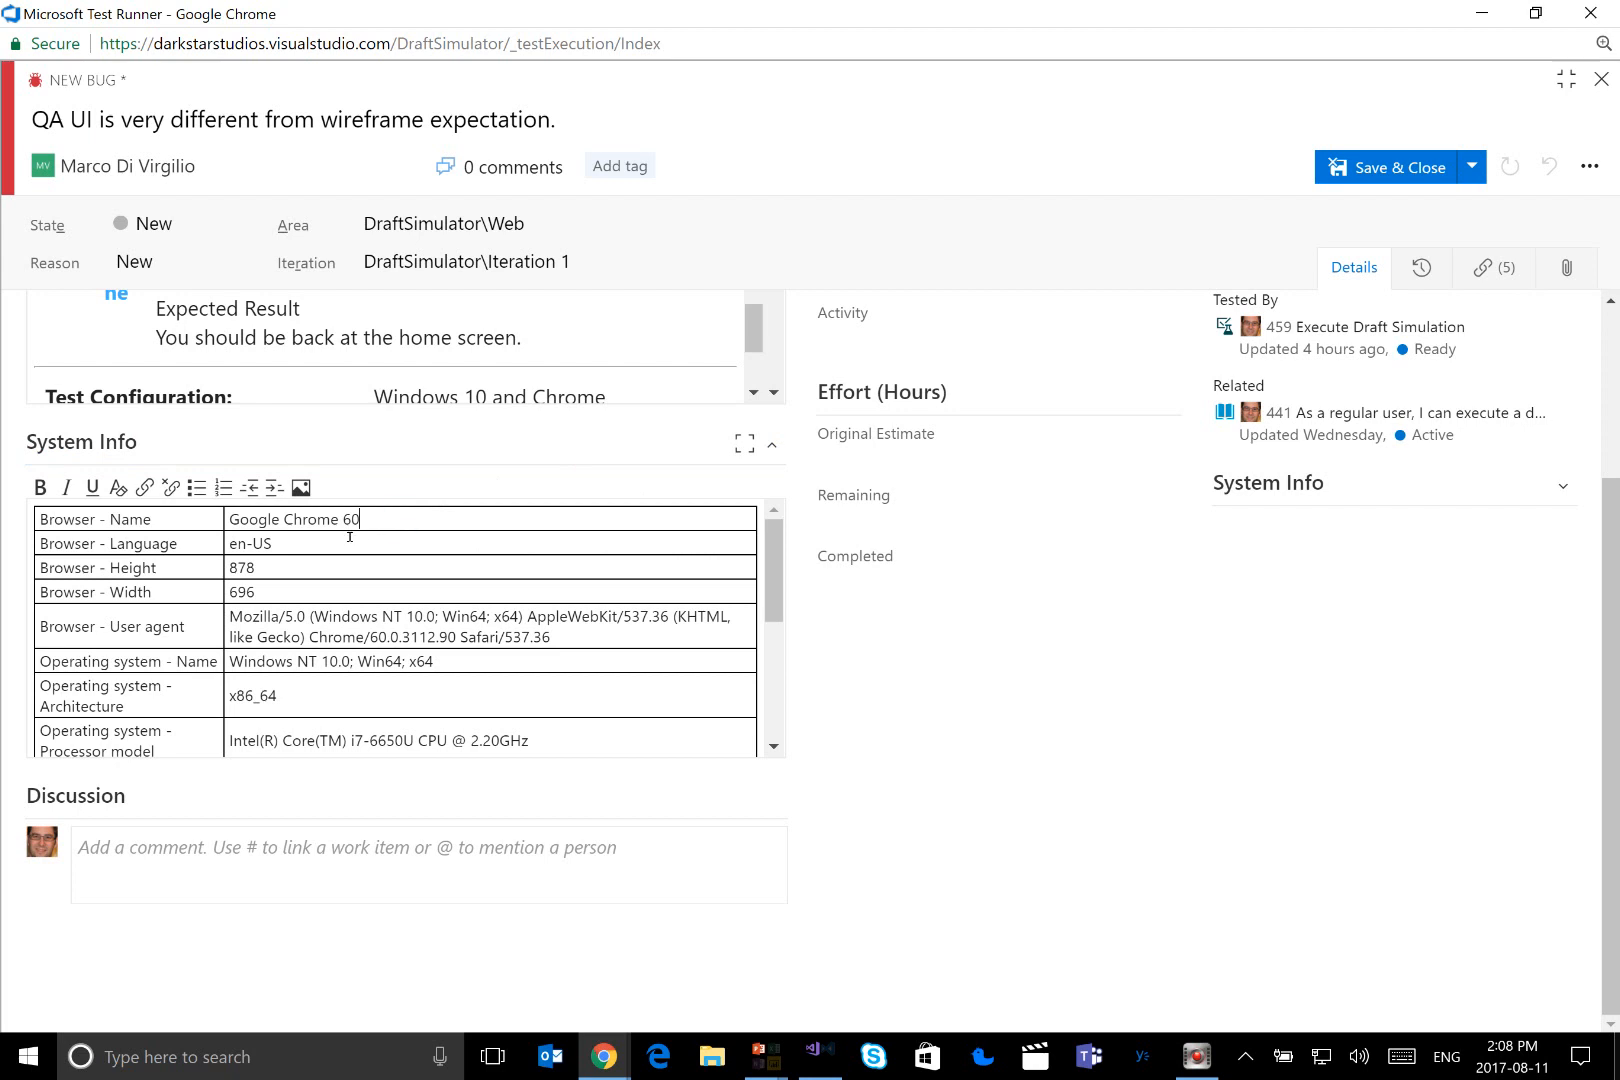
left_click_drag(284, 541, 261, 565)
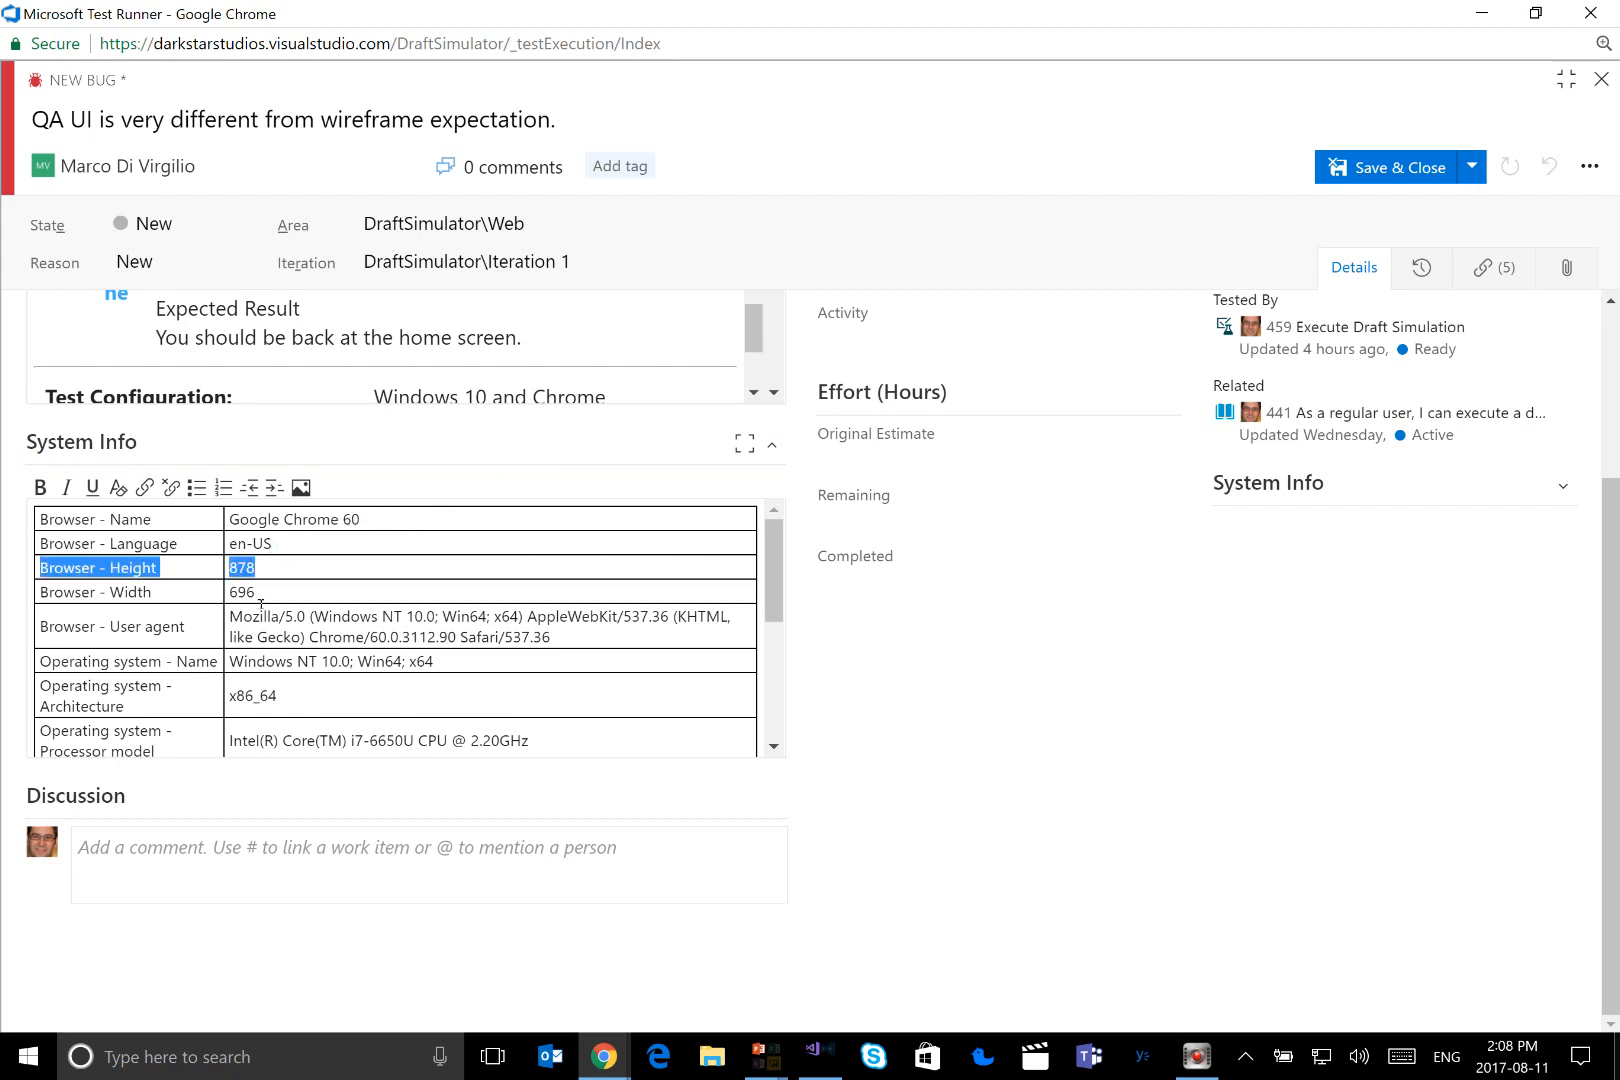
left_click(269, 579)
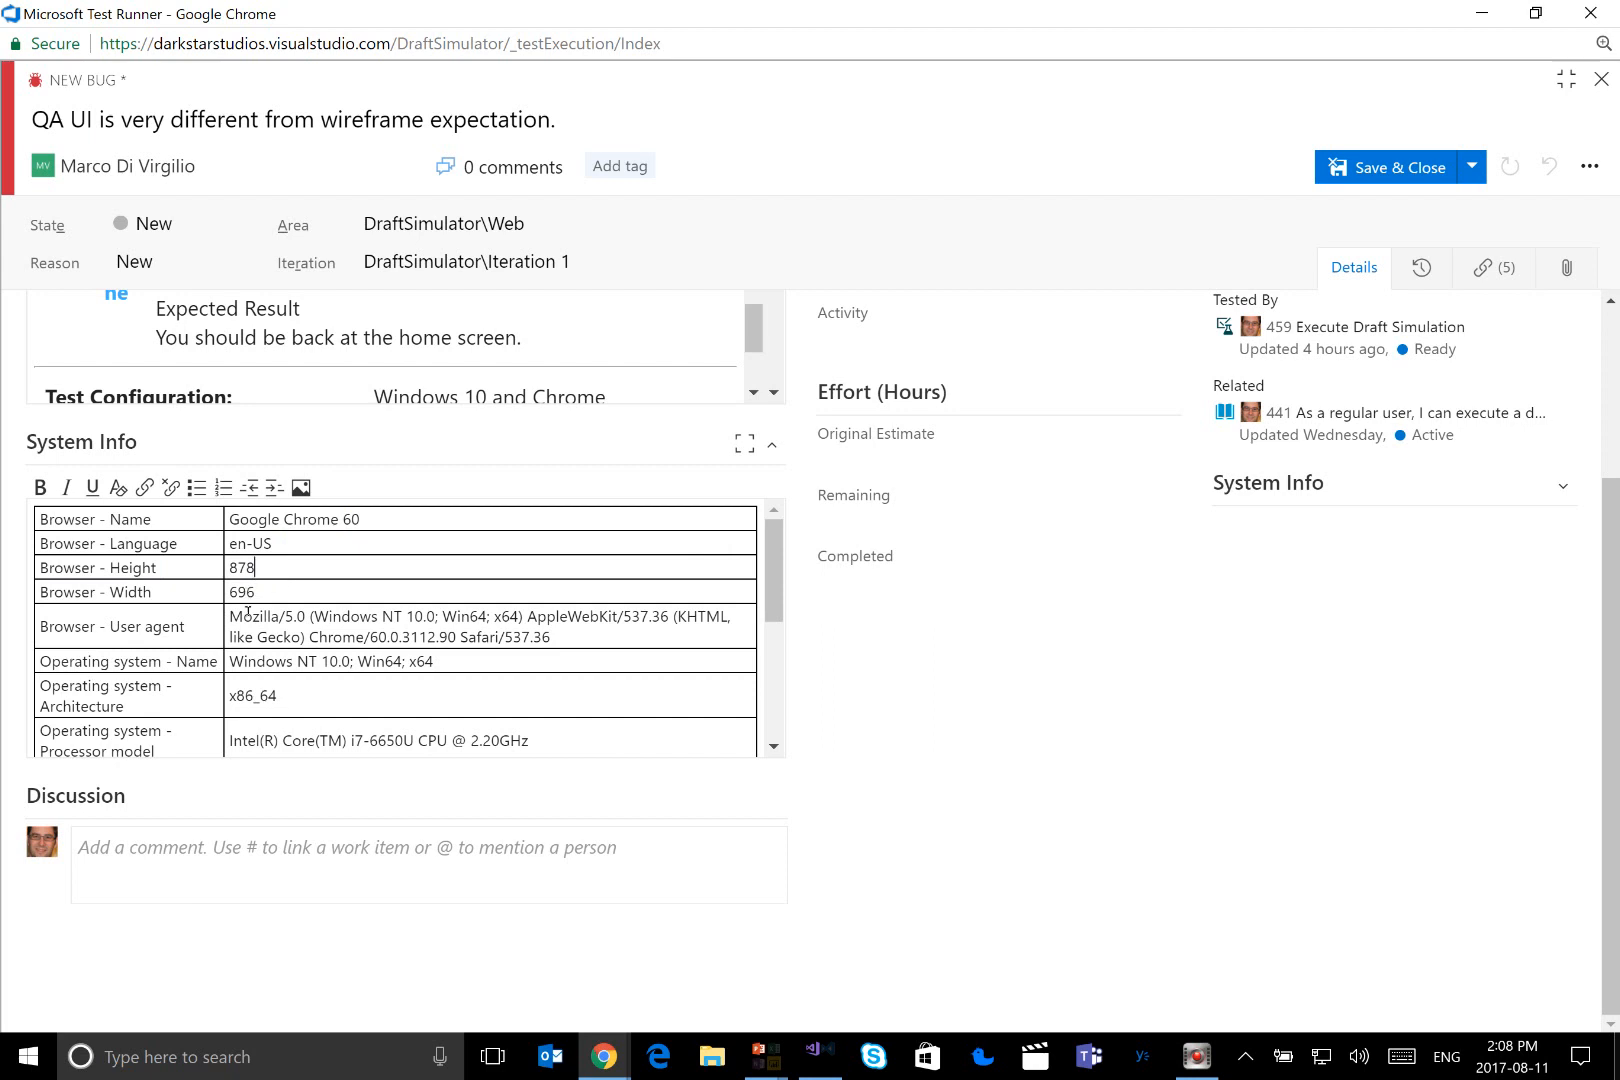
scroll(259, 595, "down", 3)
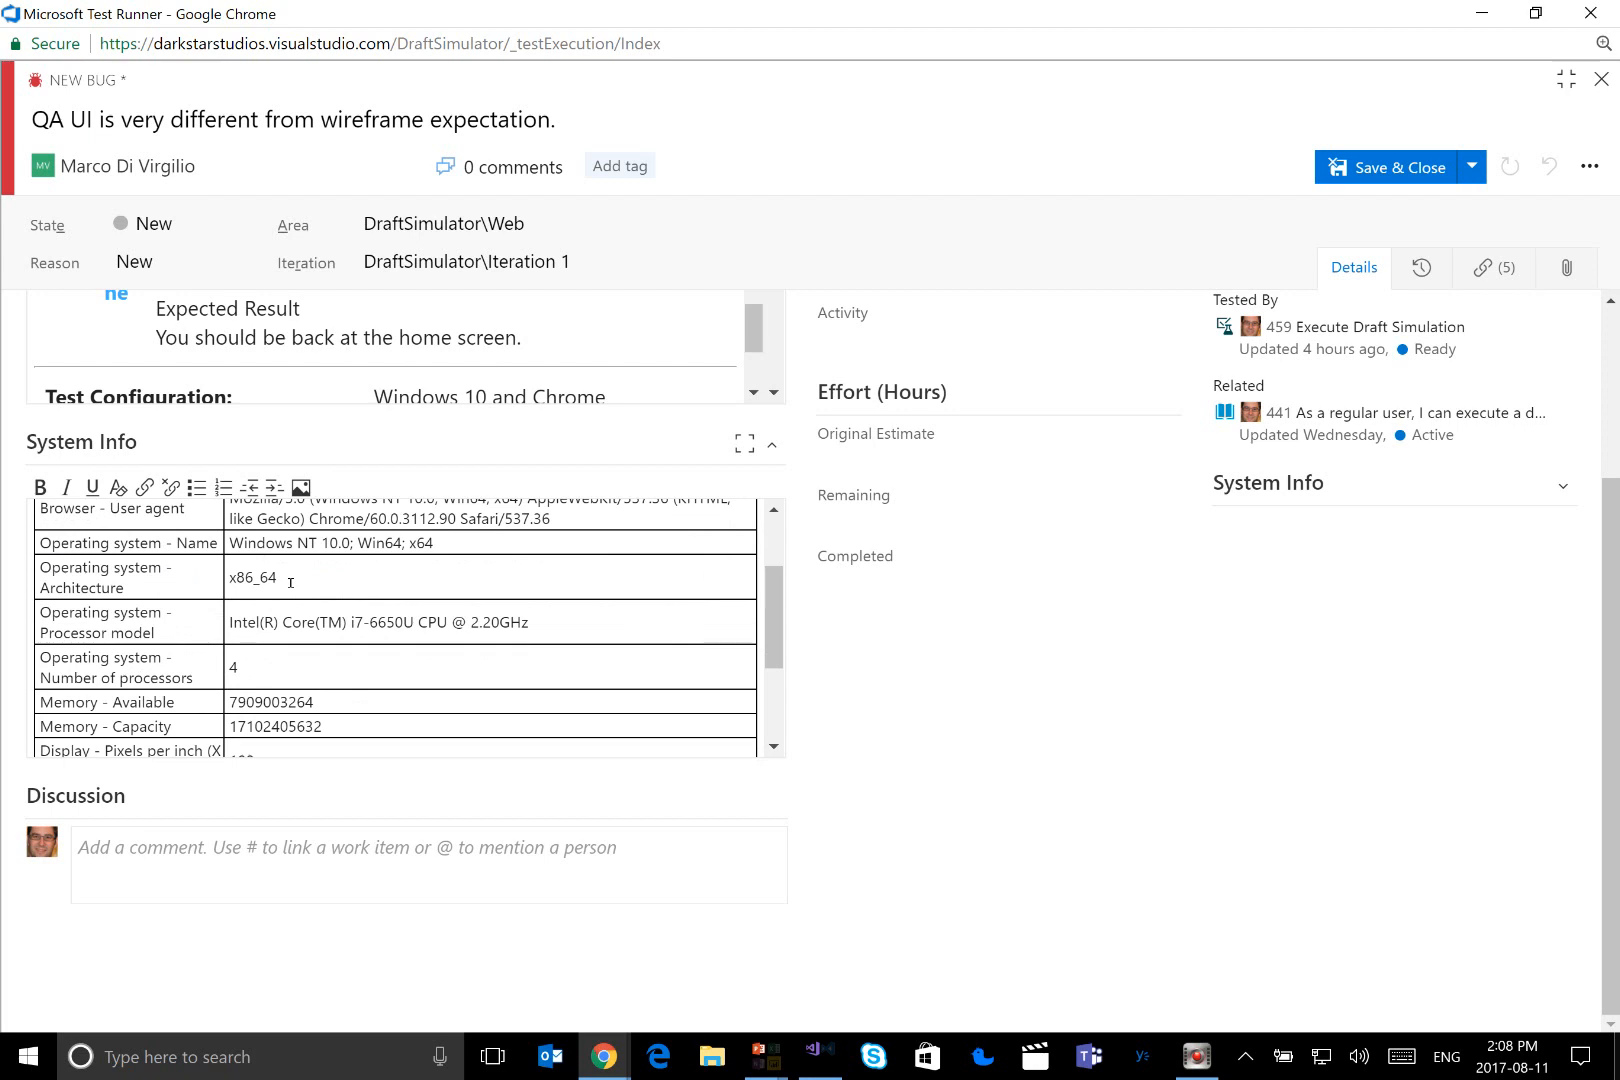
scroll(290, 582, "down", 4)
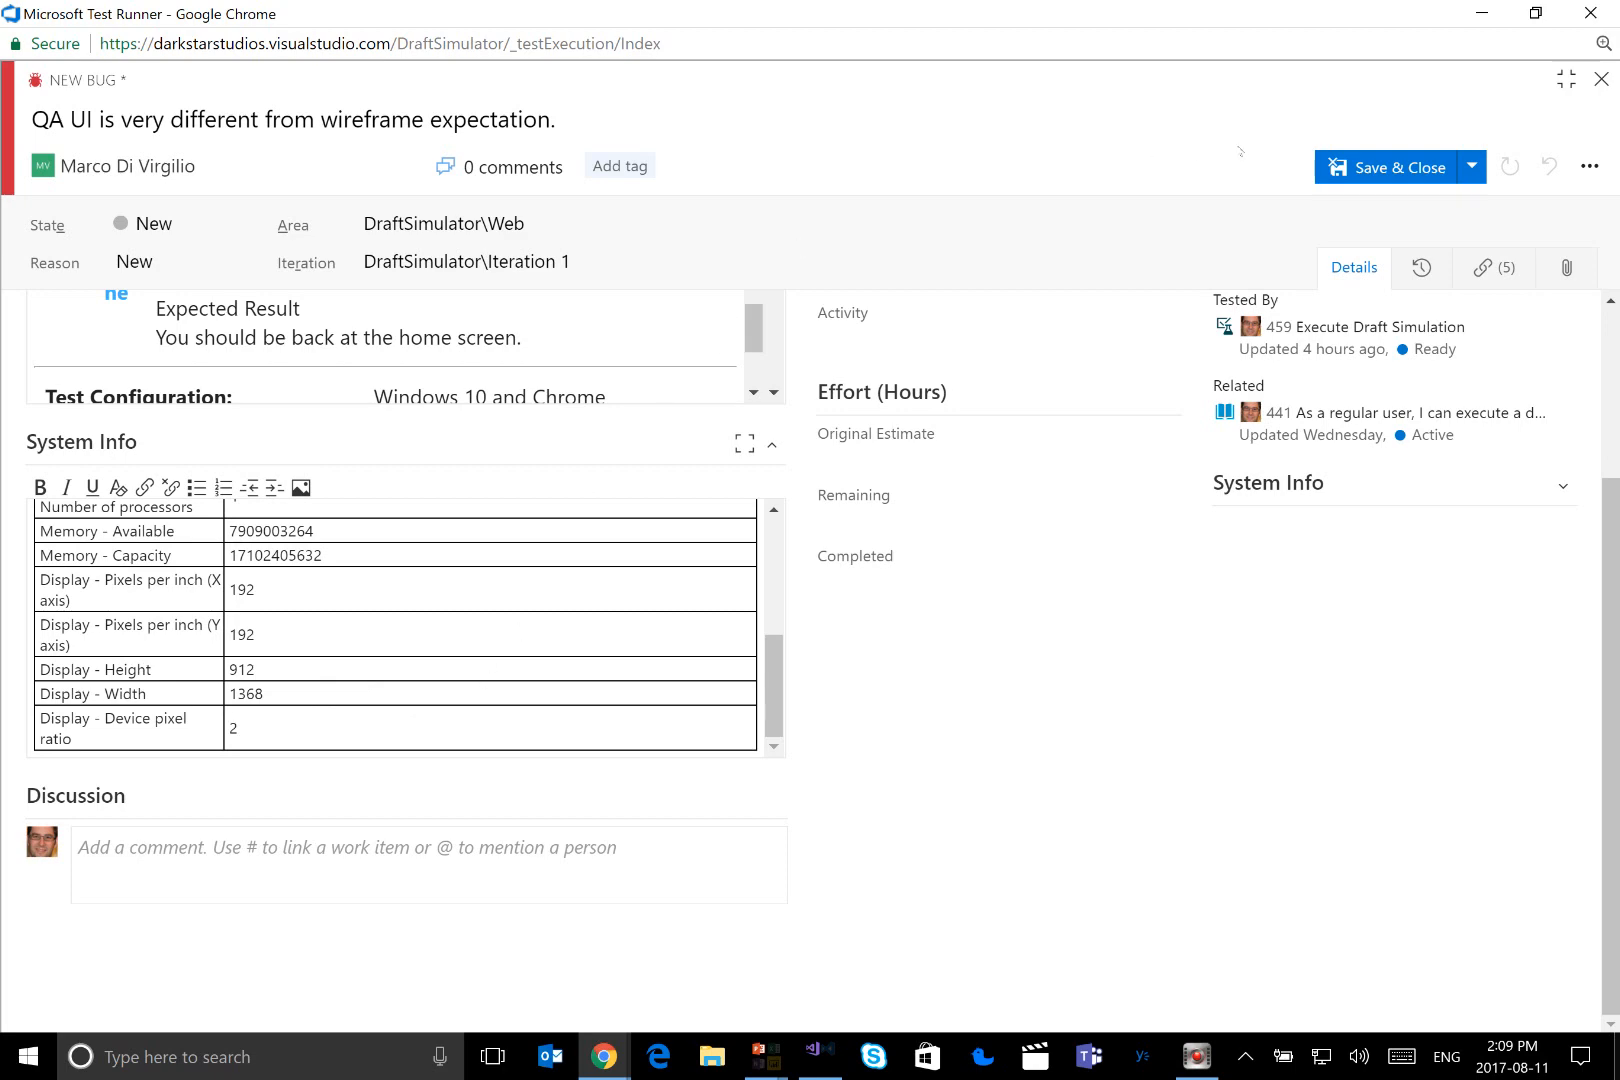
Save and close the new bug
left_click(1408, 168)
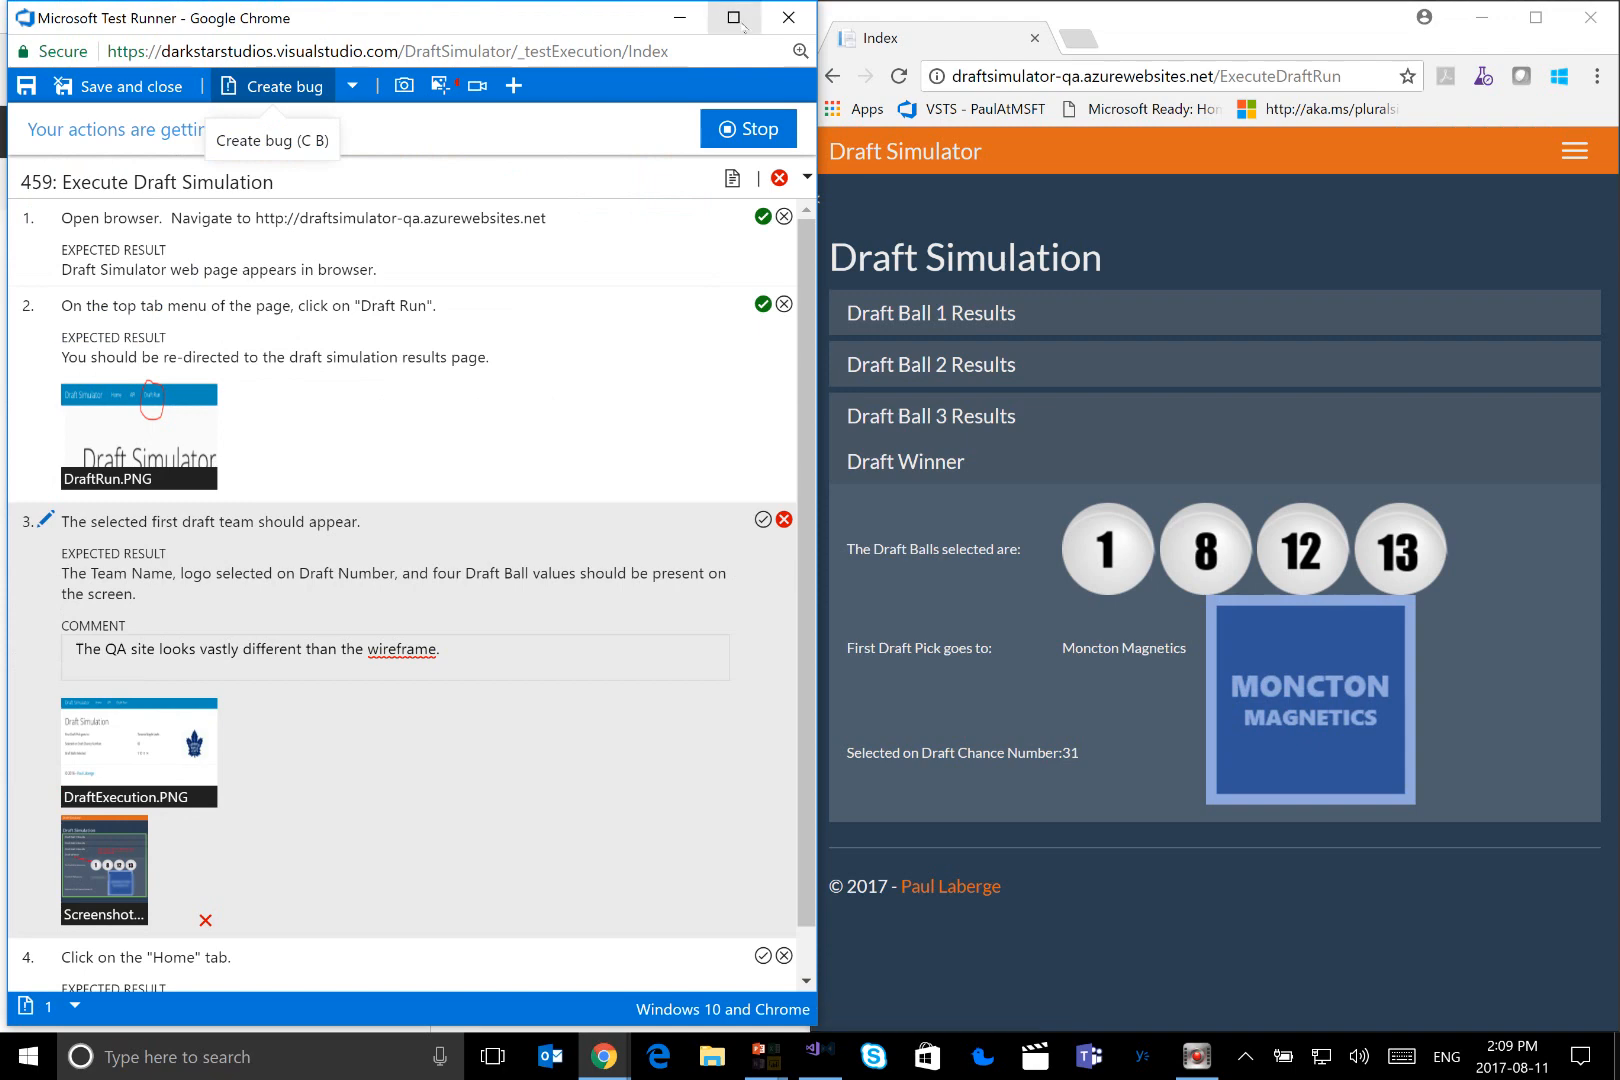
Stop the action recording for the Execute Draft Simulation test, and save and close the test run
left_click(740, 22)
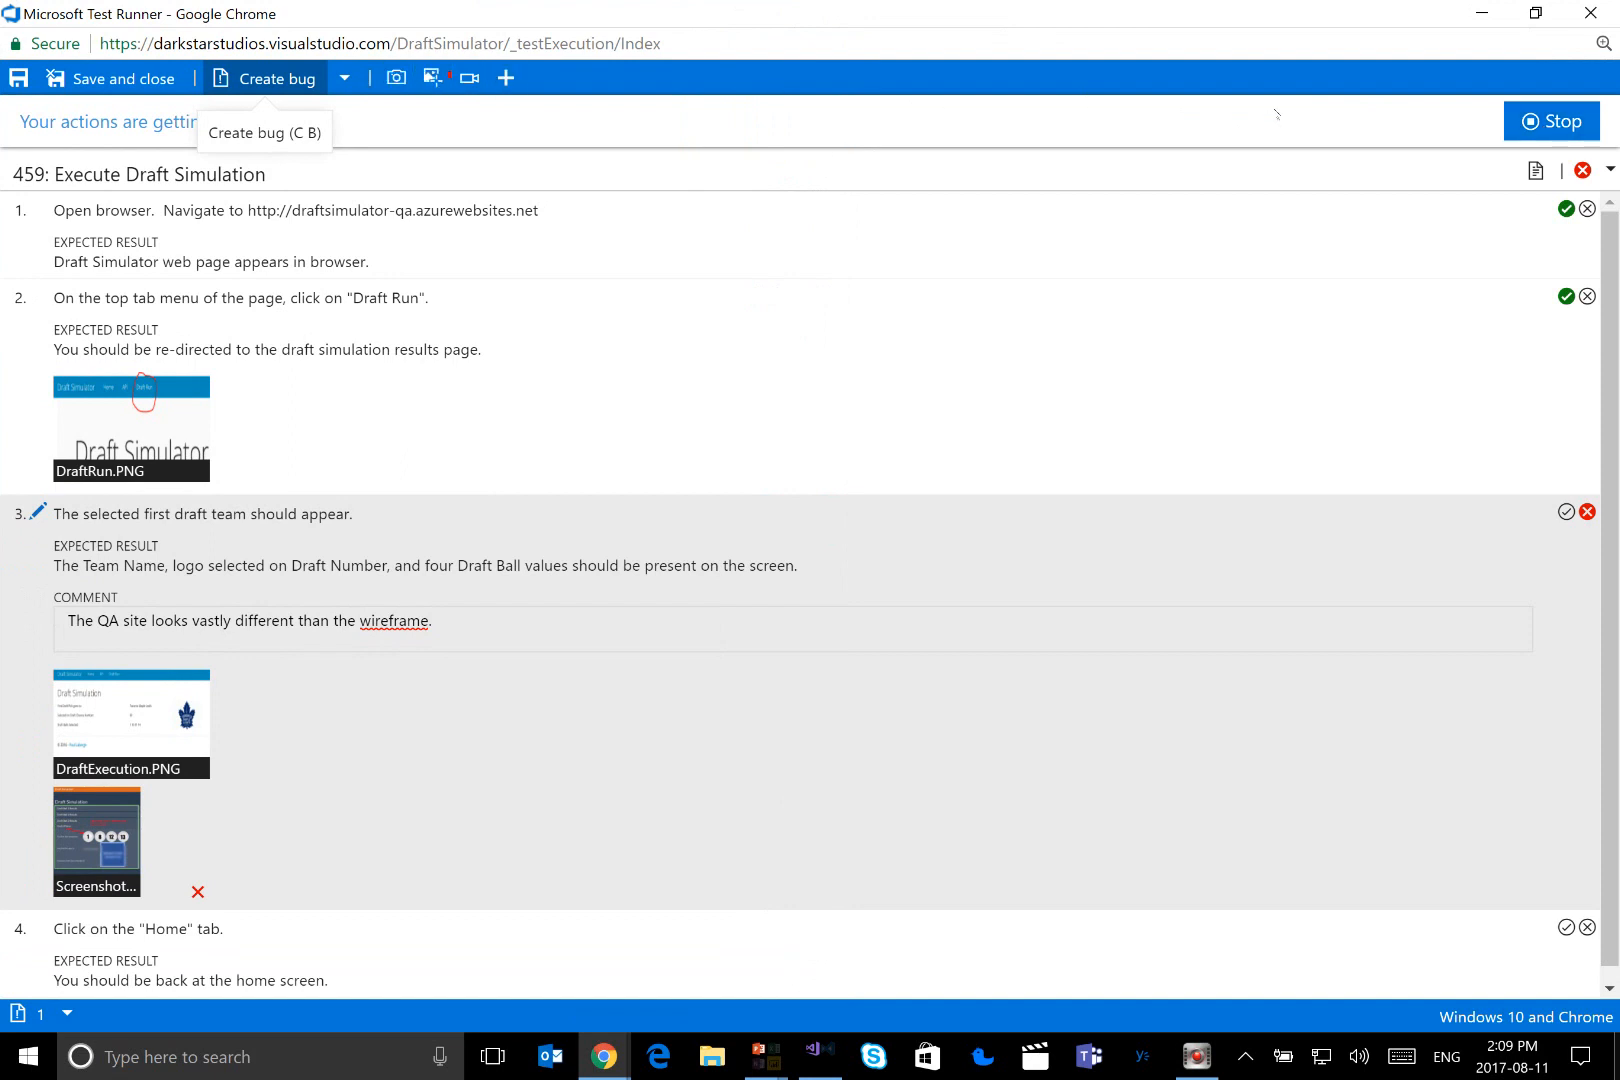
left_click(1507, 139)
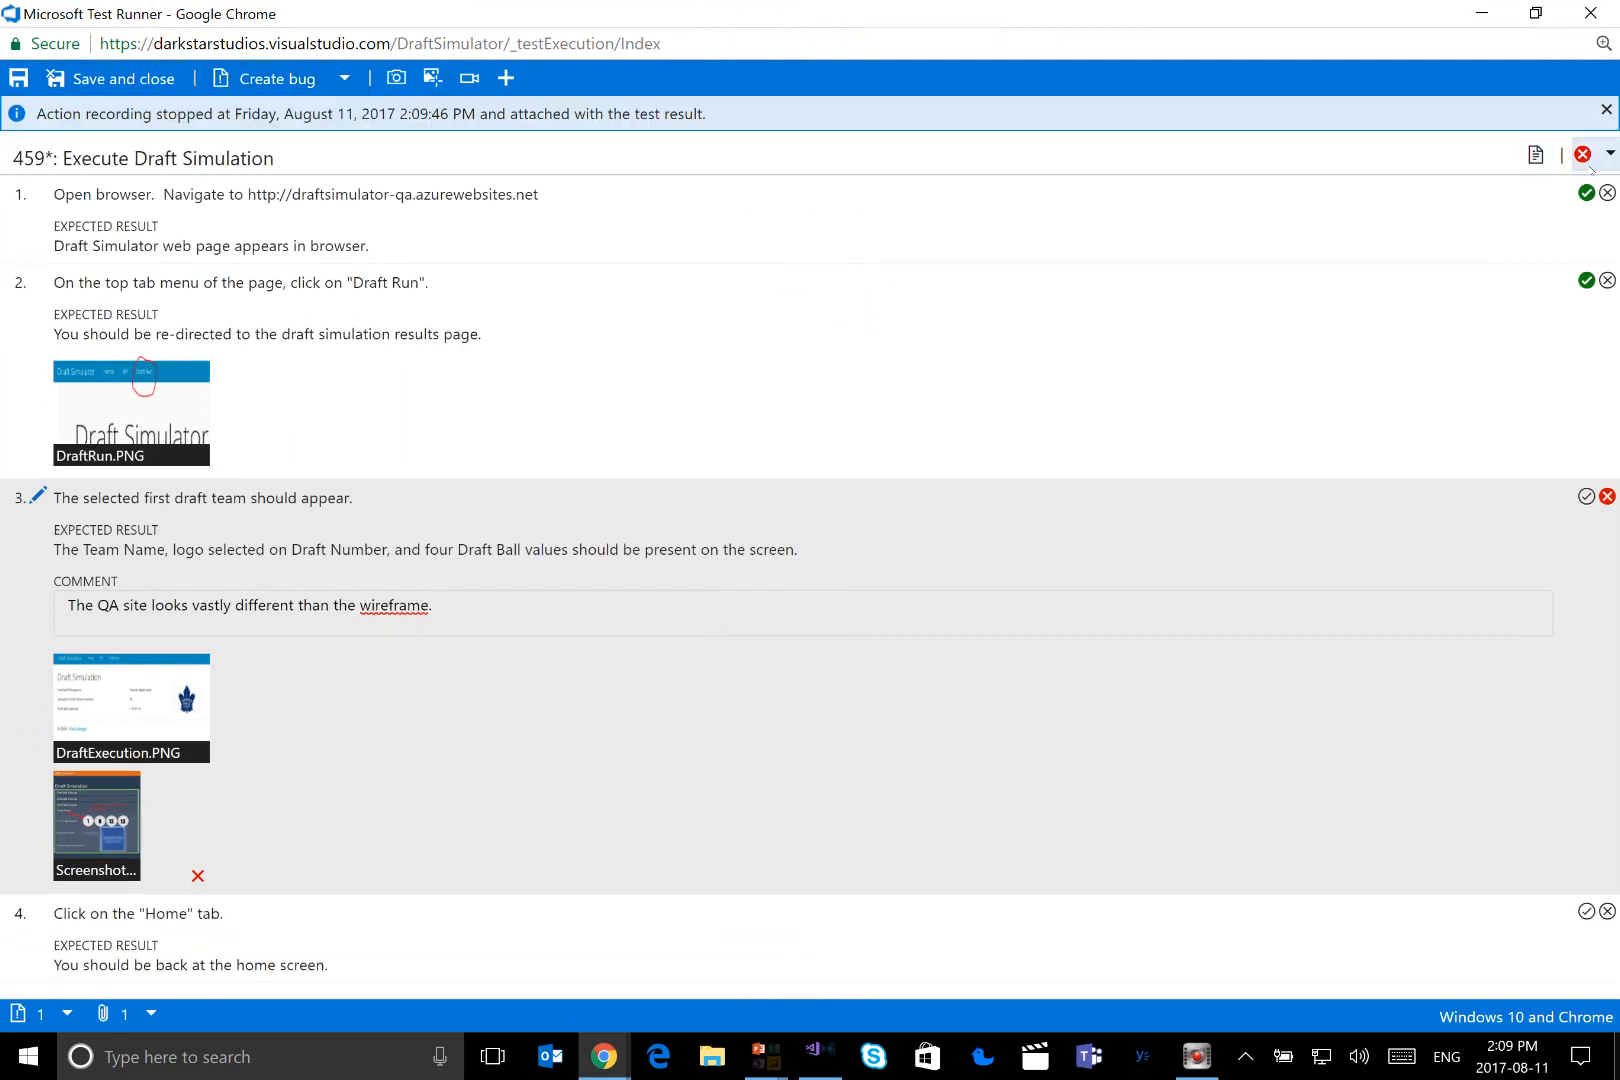
left_click(80, 78)
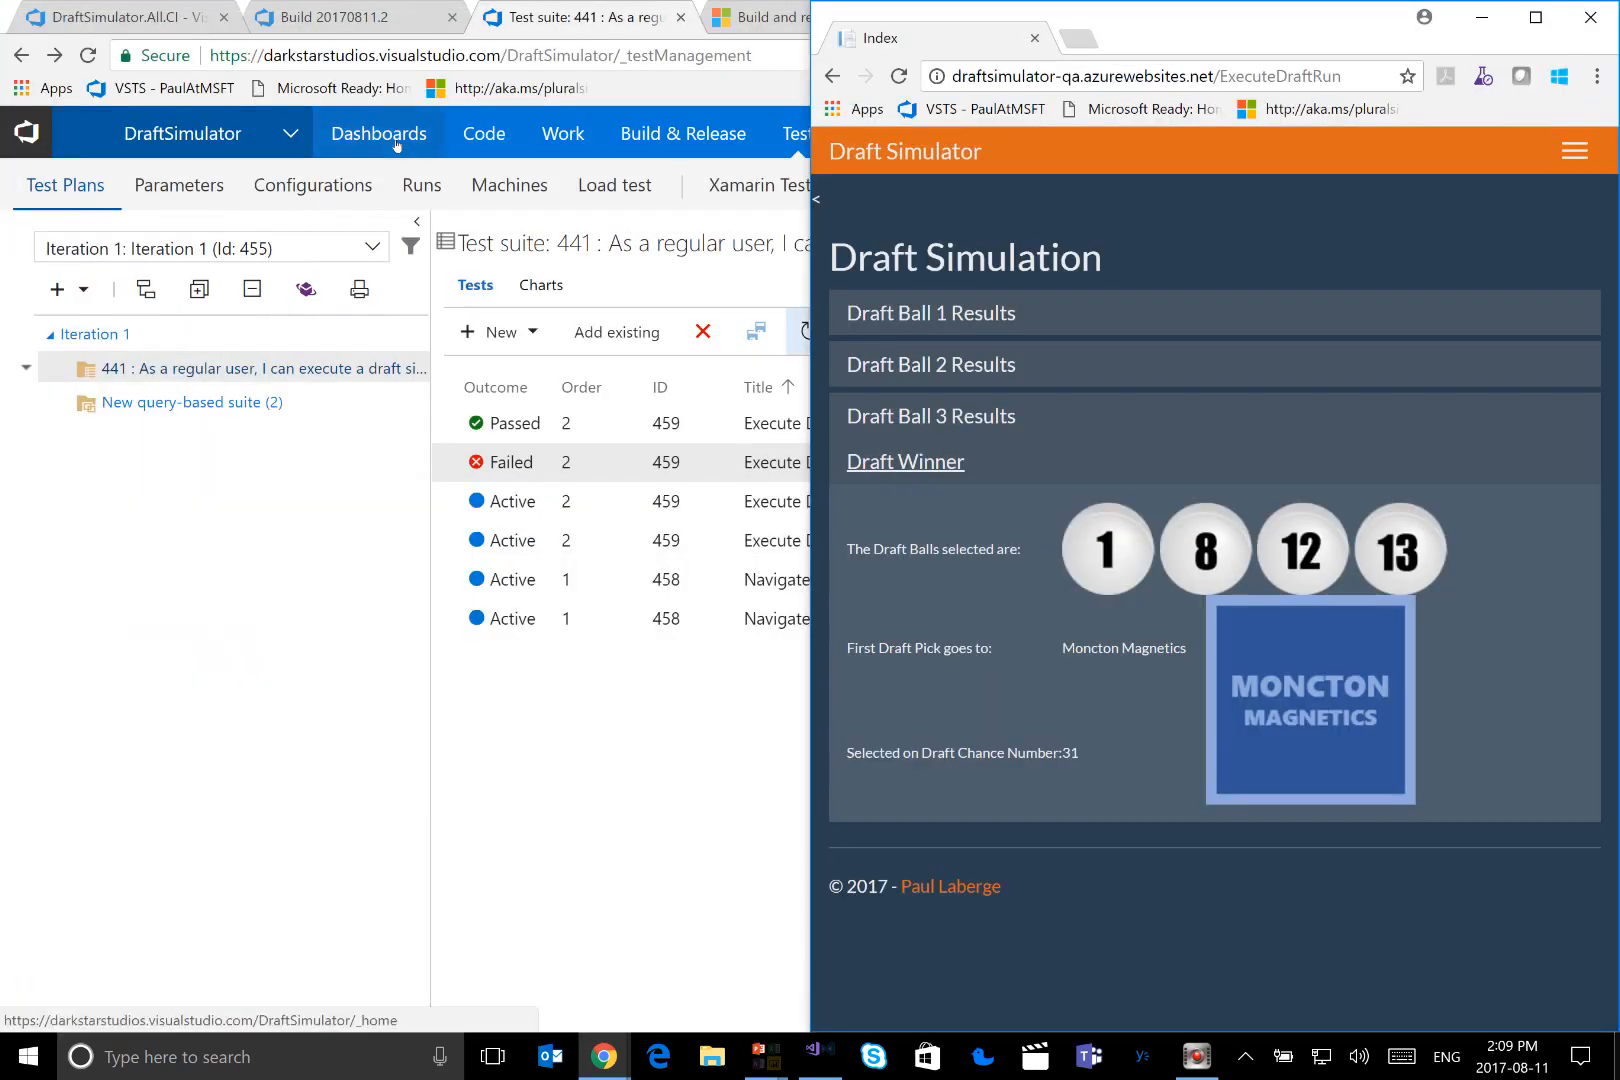
Return to the DraftSimulator test plan, open the latest manual test run, and examine the failed Execute Draft Simulation result down to its test steps
left_click(282, 556)
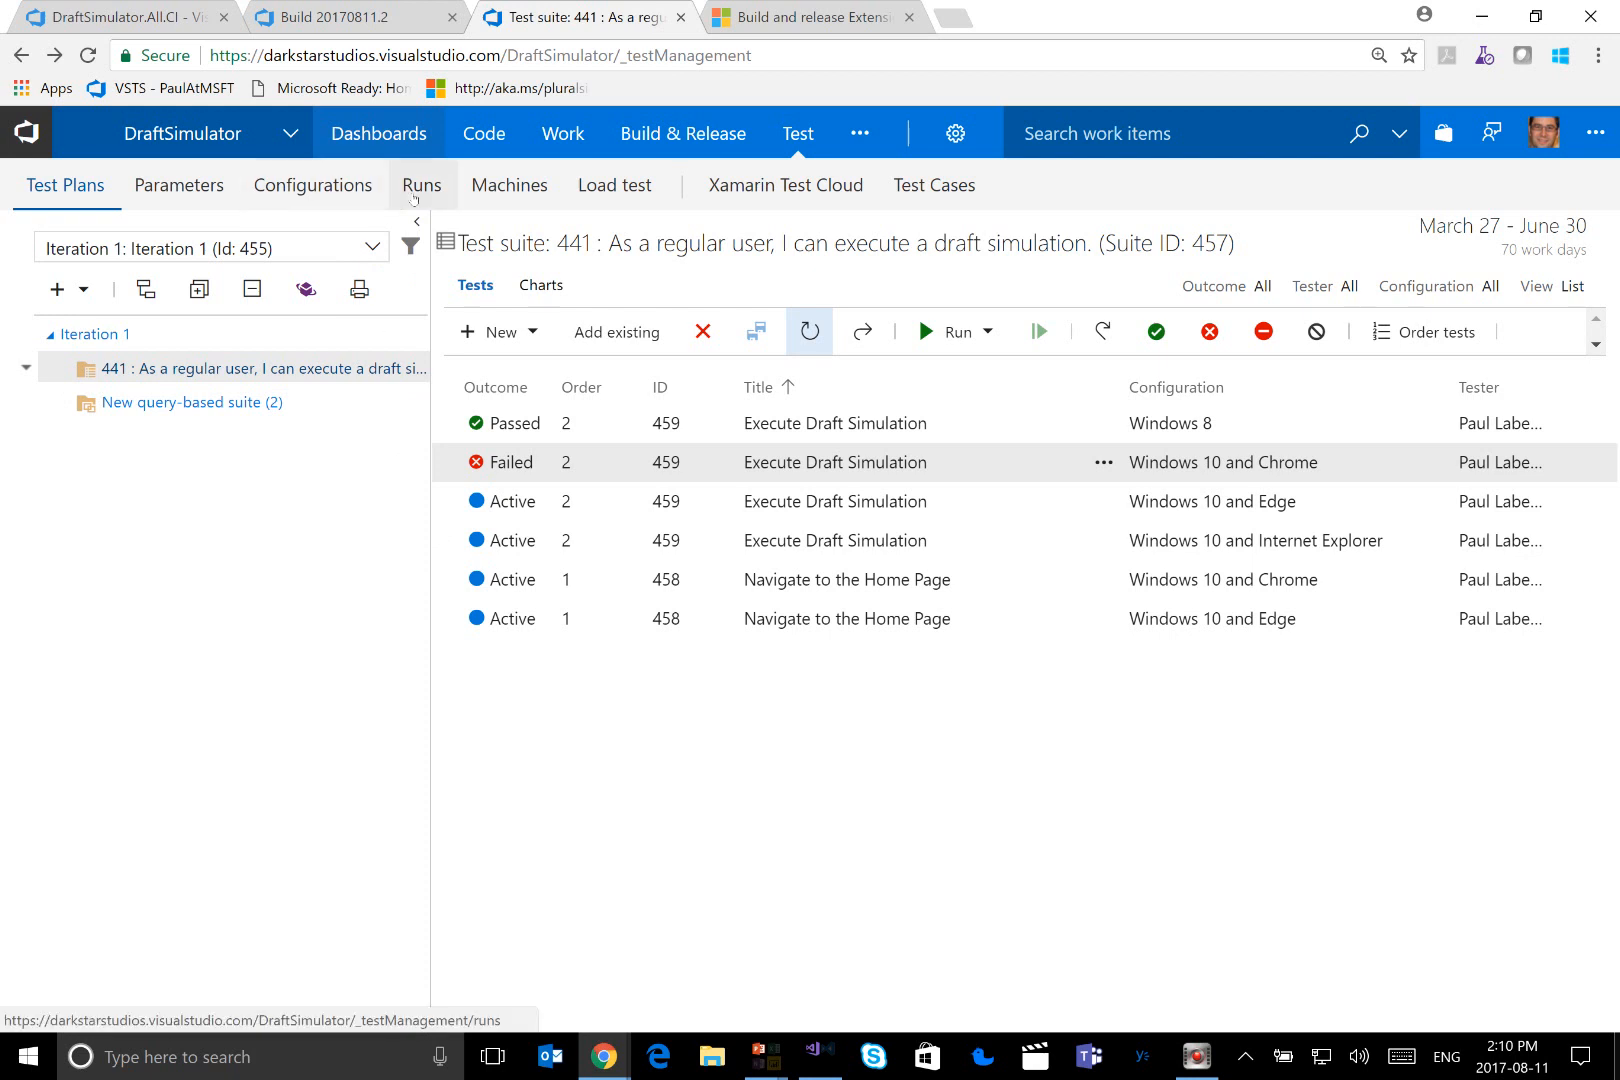
left_click(409, 194)
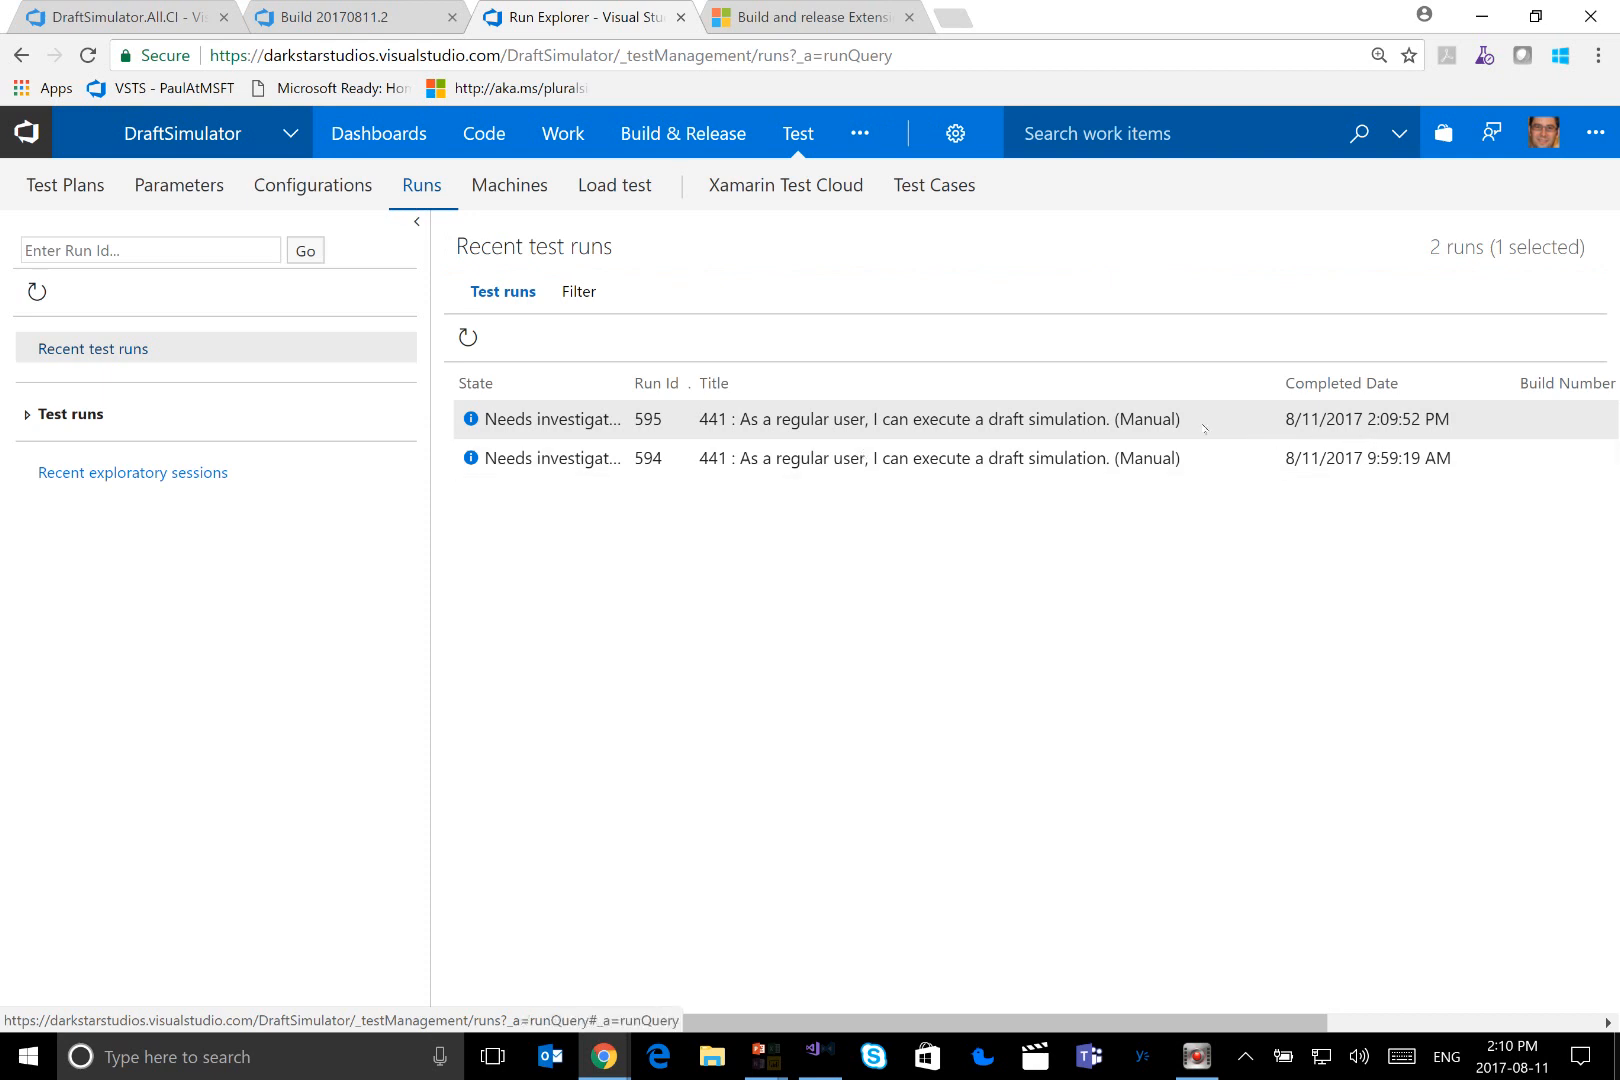
double_click(915, 422)
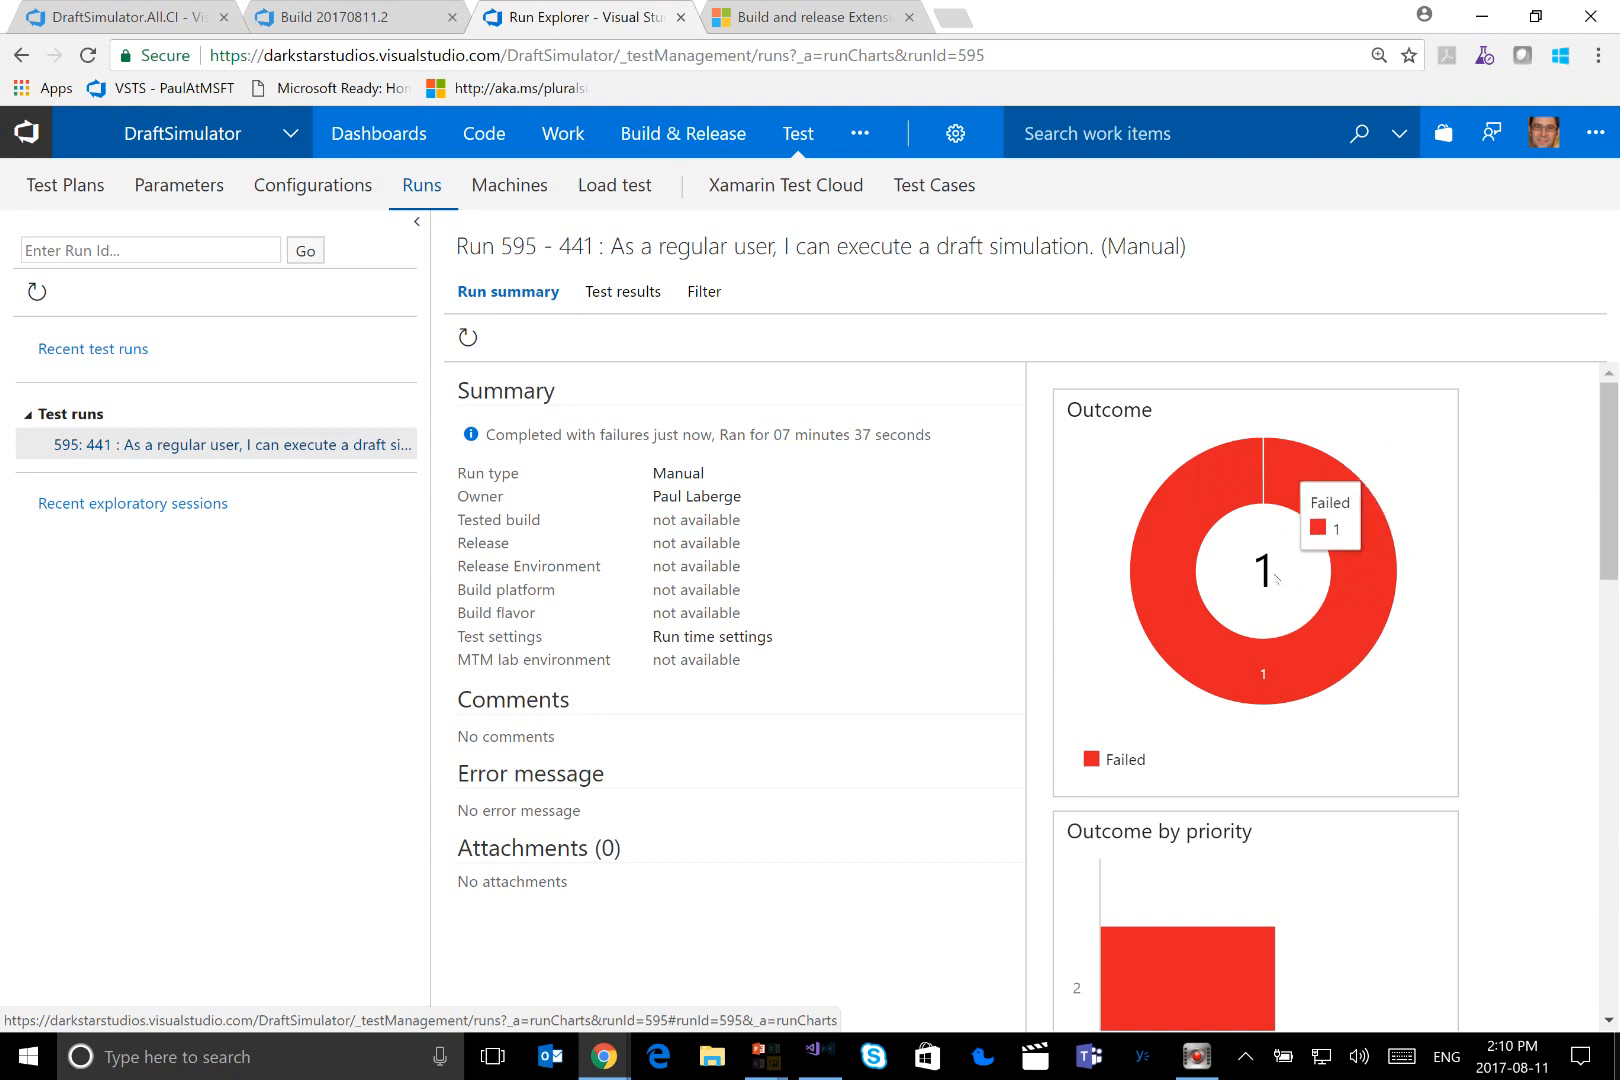
mouse_move(1245, 558)
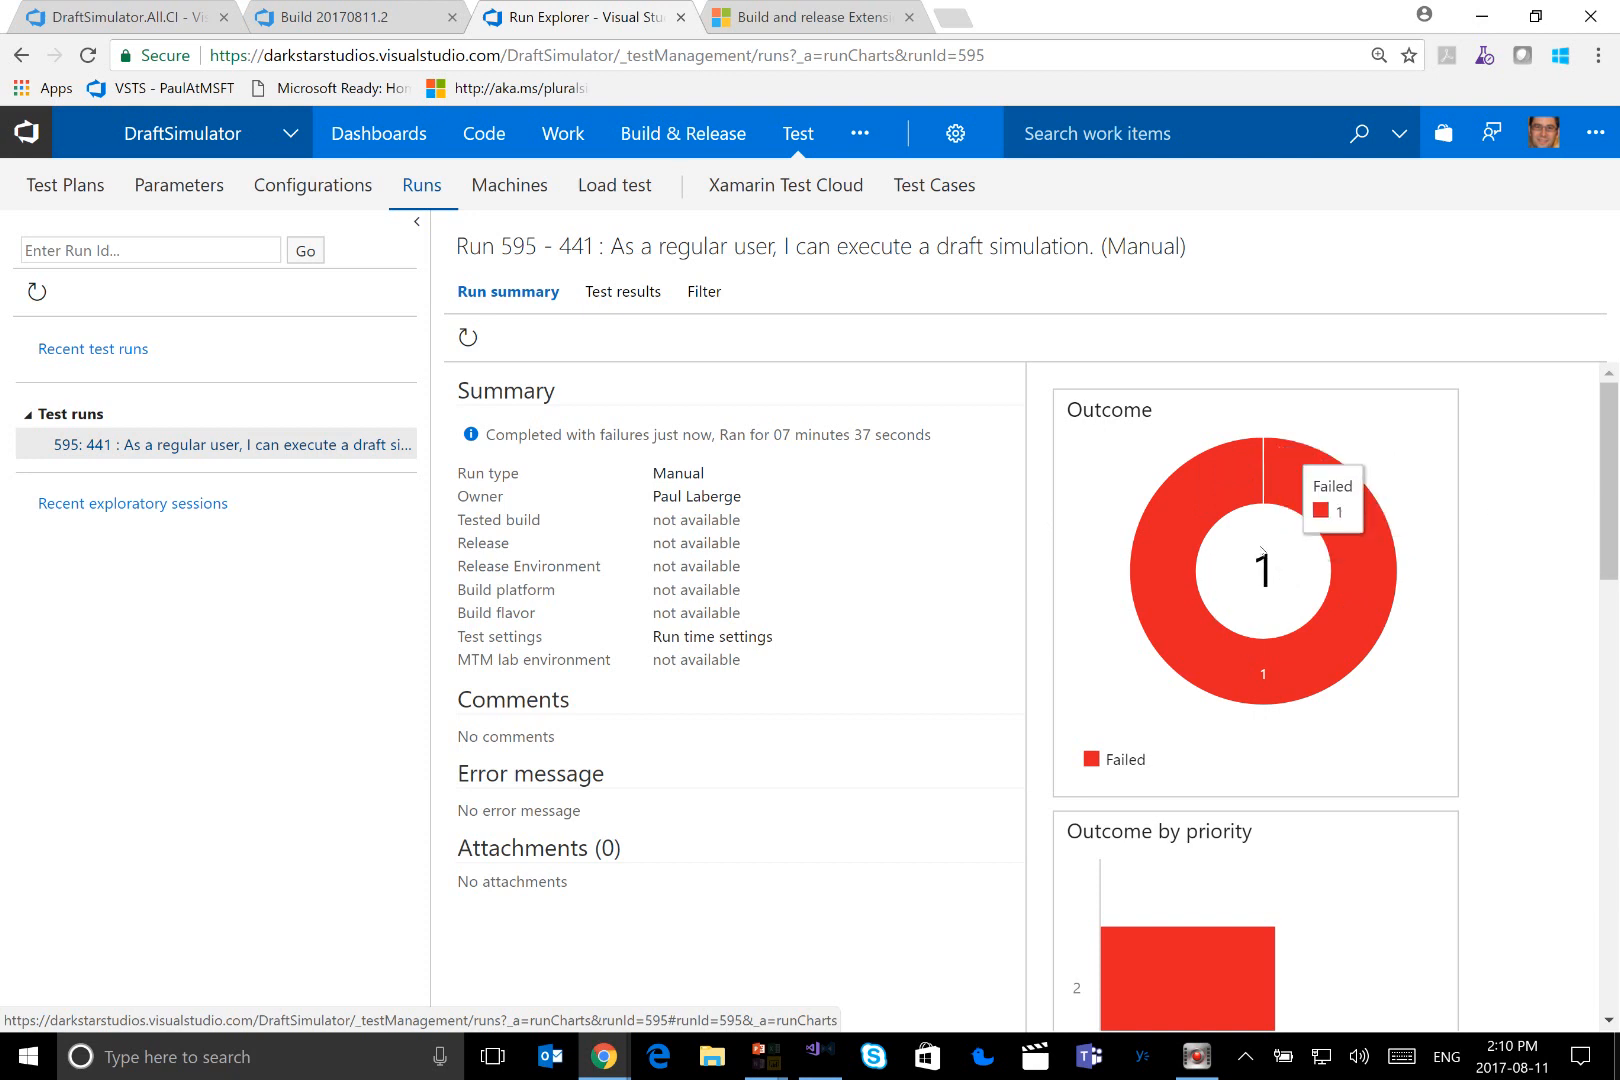
left_click(591, 293)
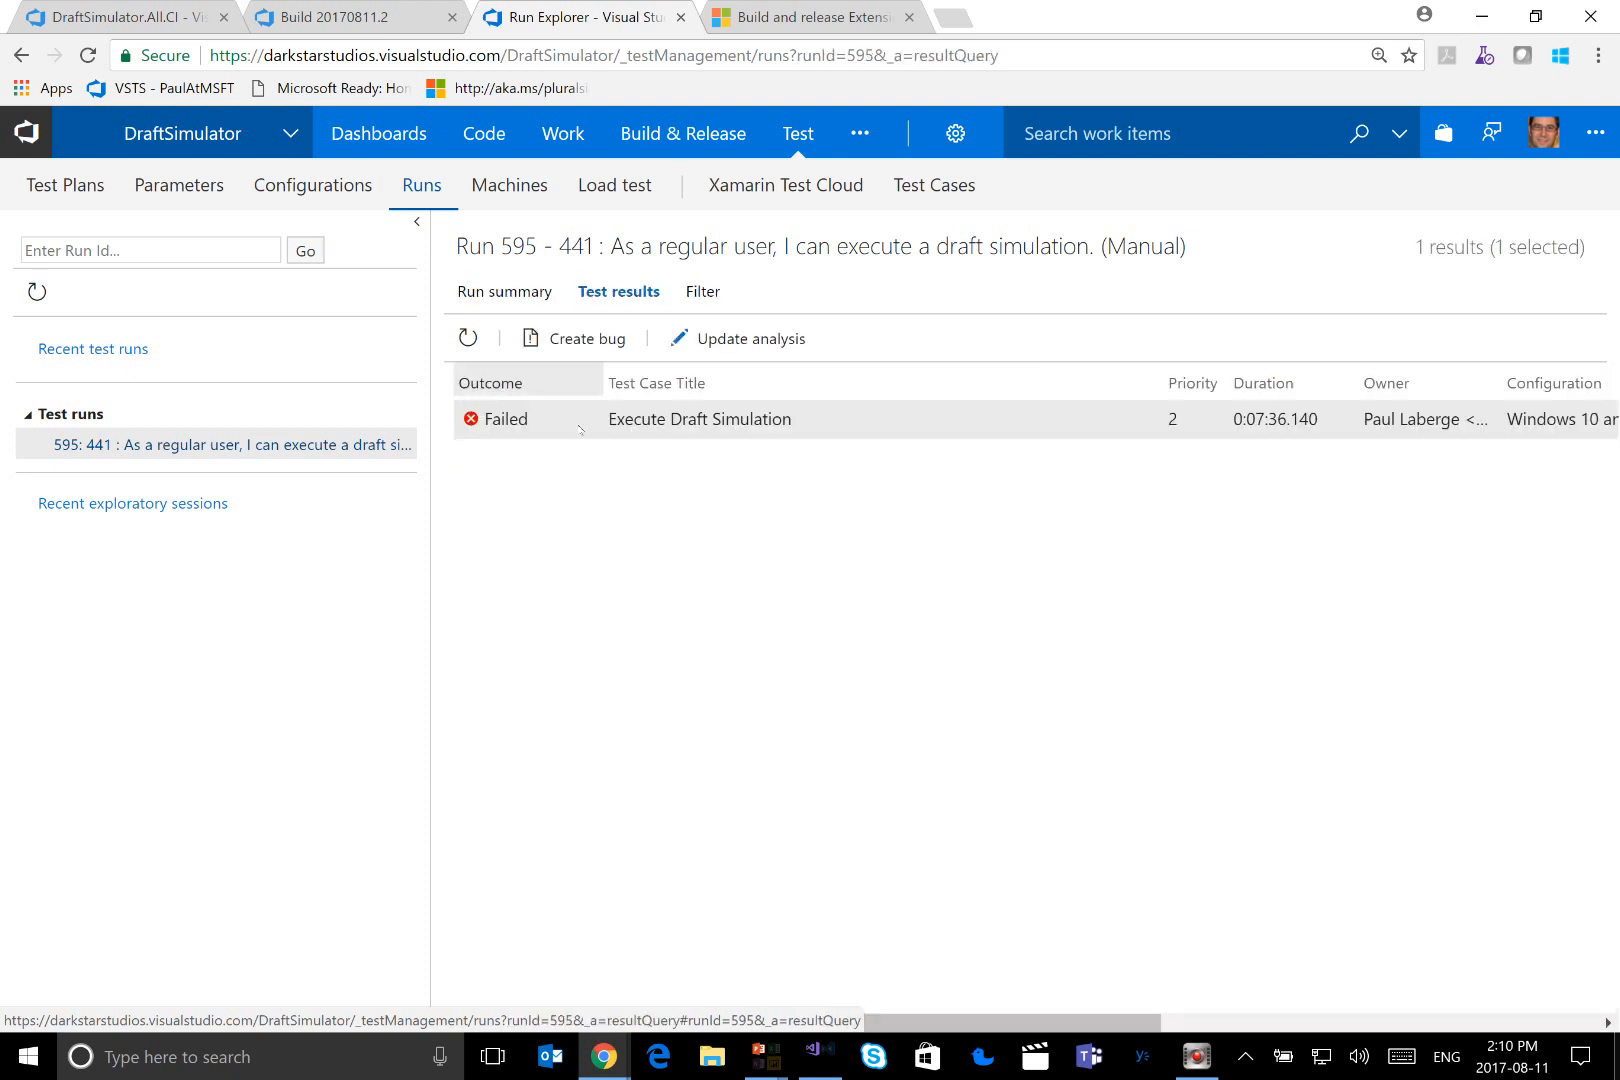
double_click(574, 428)
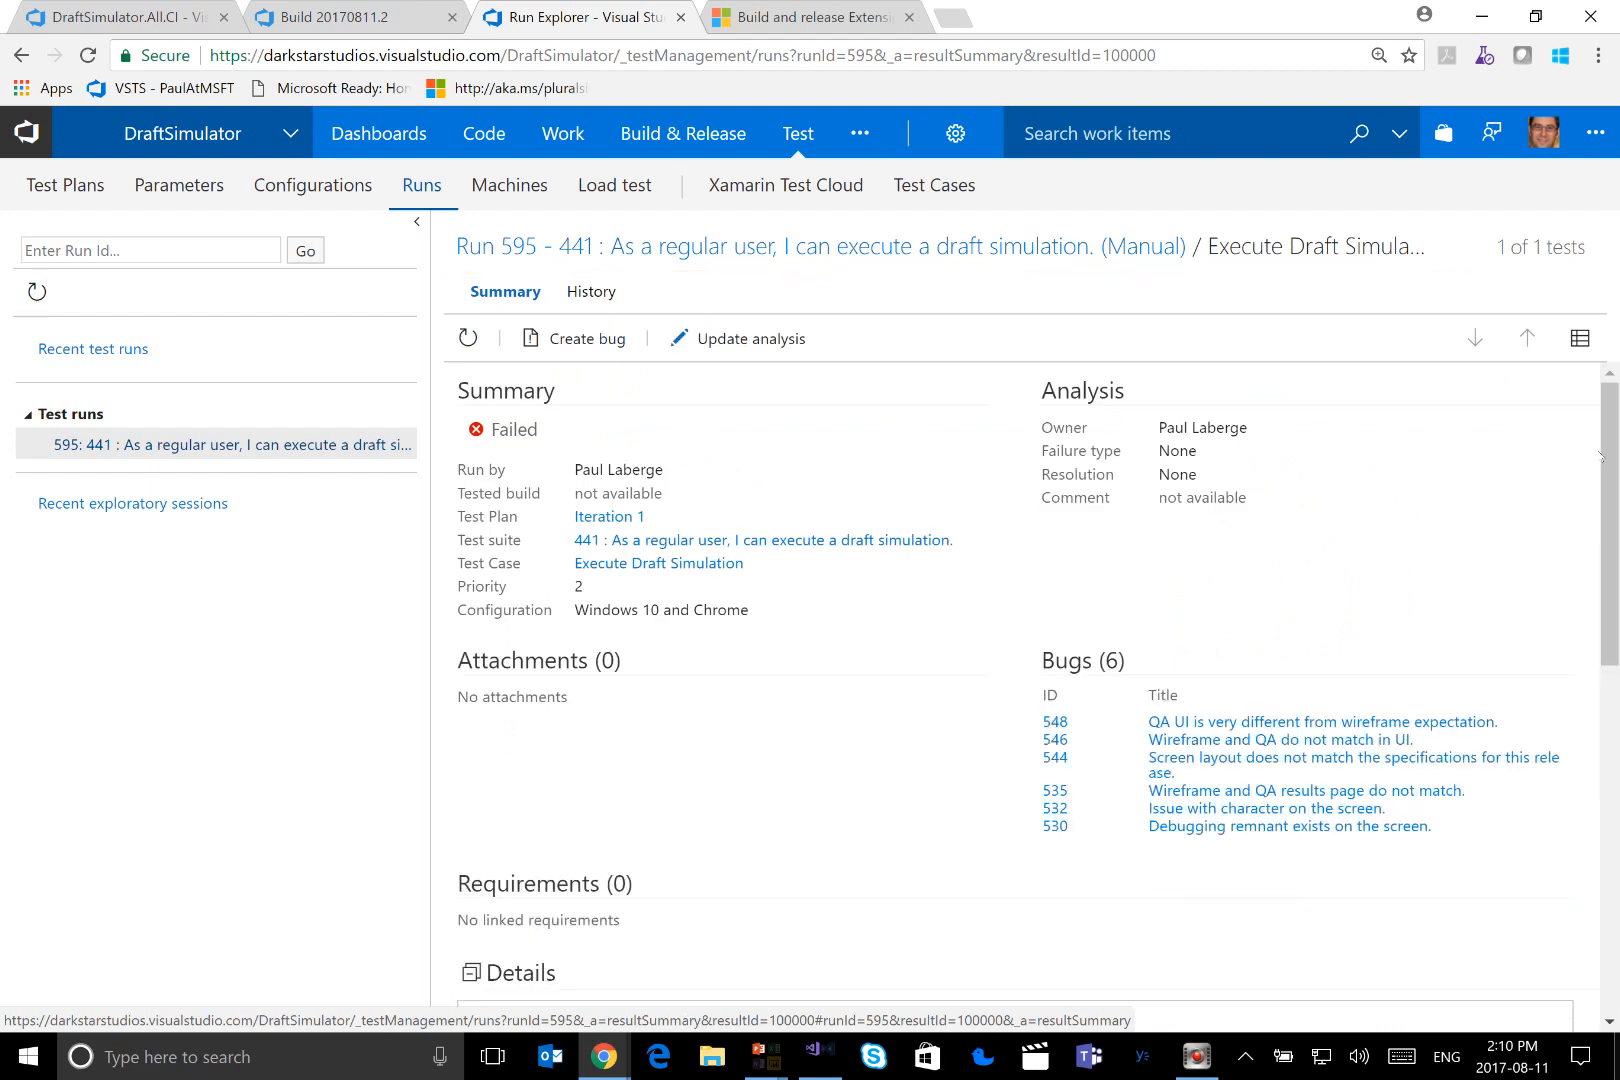
scroll(1598, 456, "down", 4)
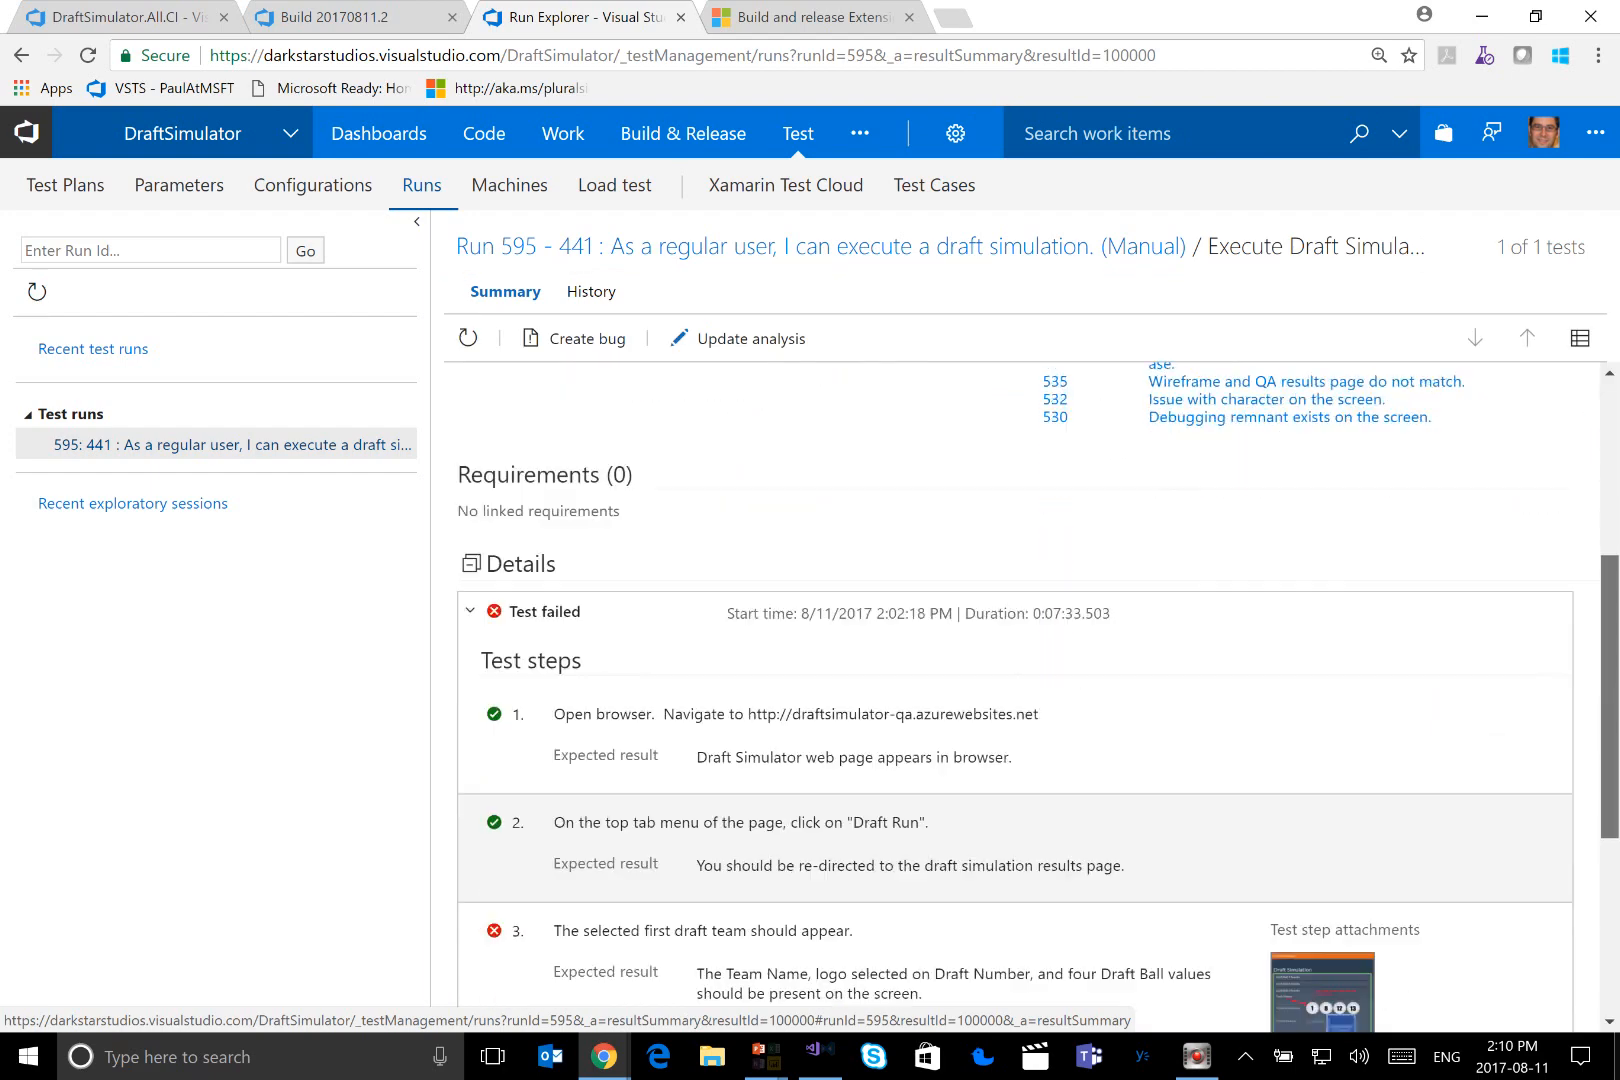
Open the ActionLog-2017-08-11T18-09-32.658Z.html attachment of the failed Execute Draft Simulation result
scroll(629, 745, "down", 2)
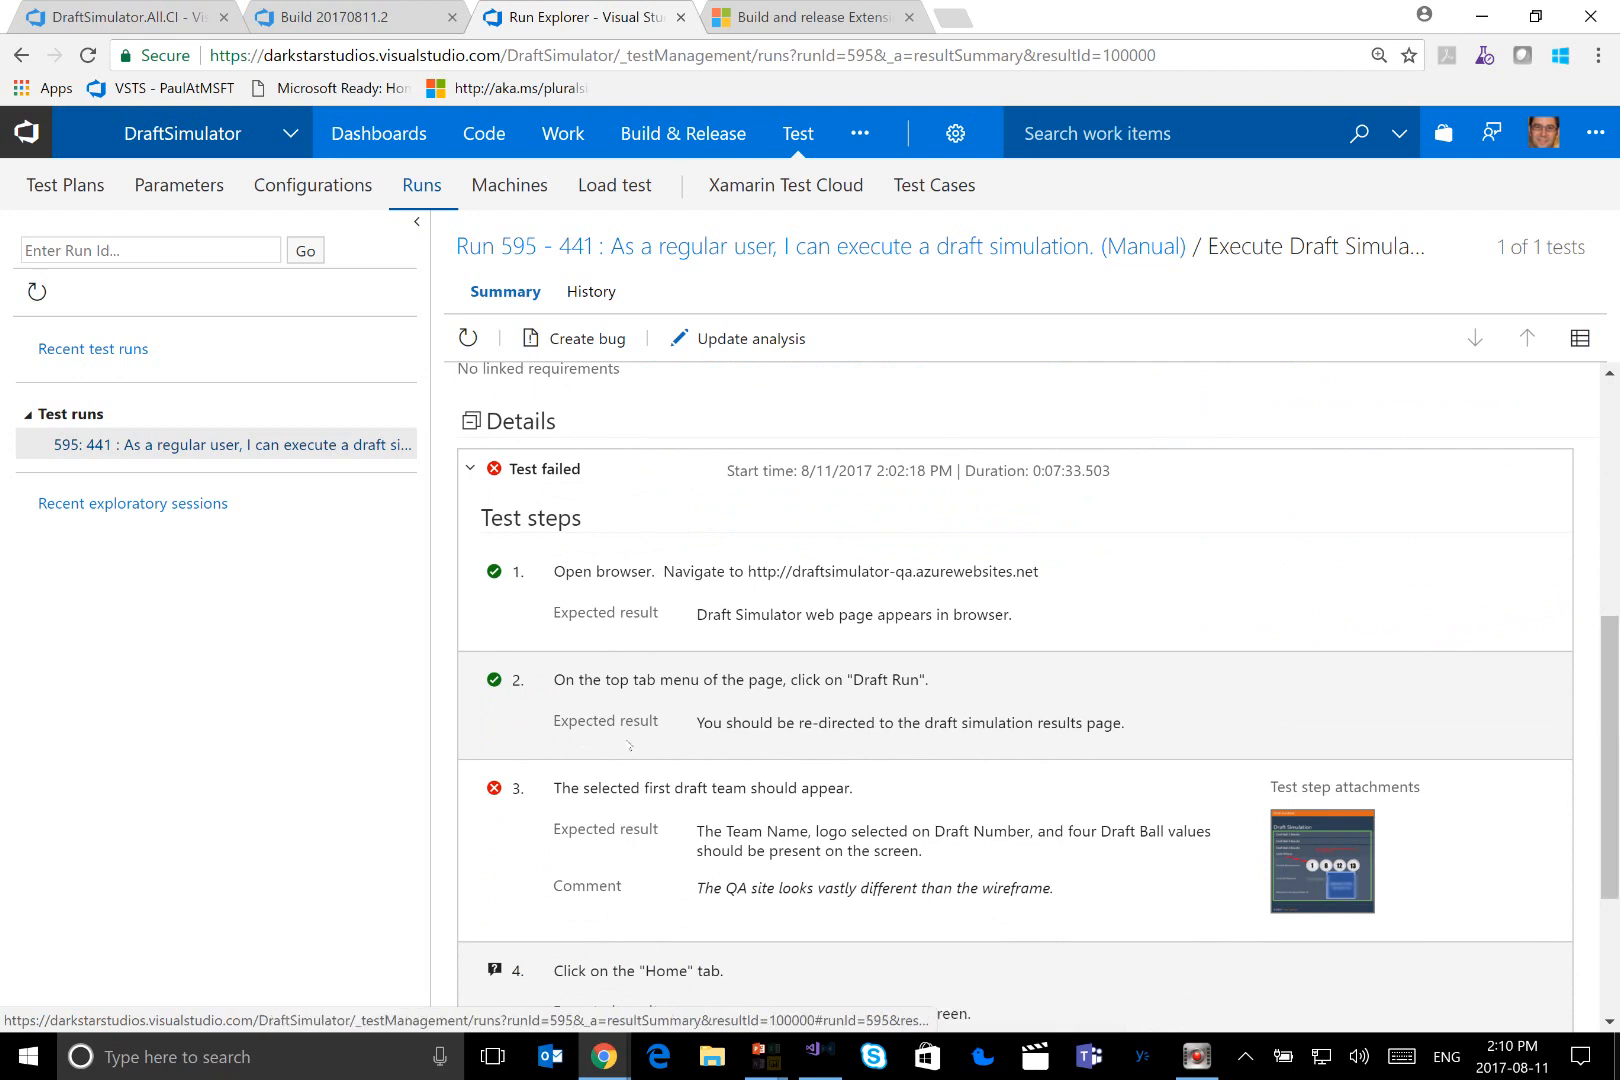
scroll(629, 745, "down", 3)
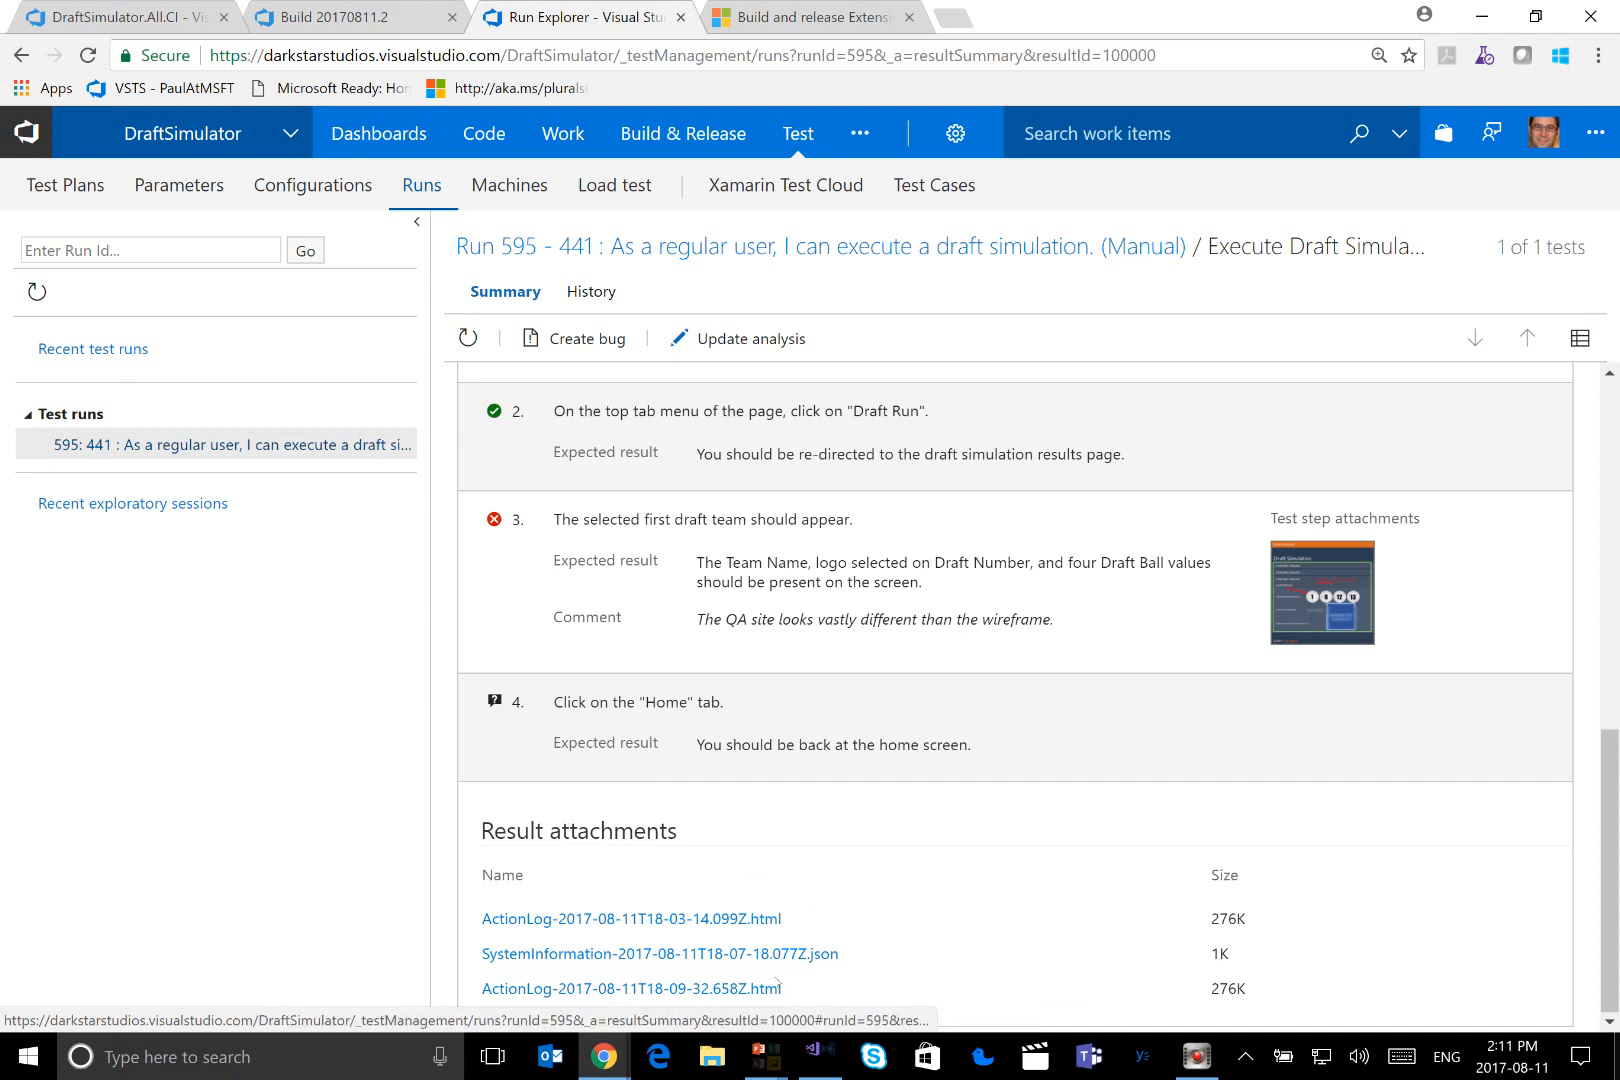
left_click(666, 992)
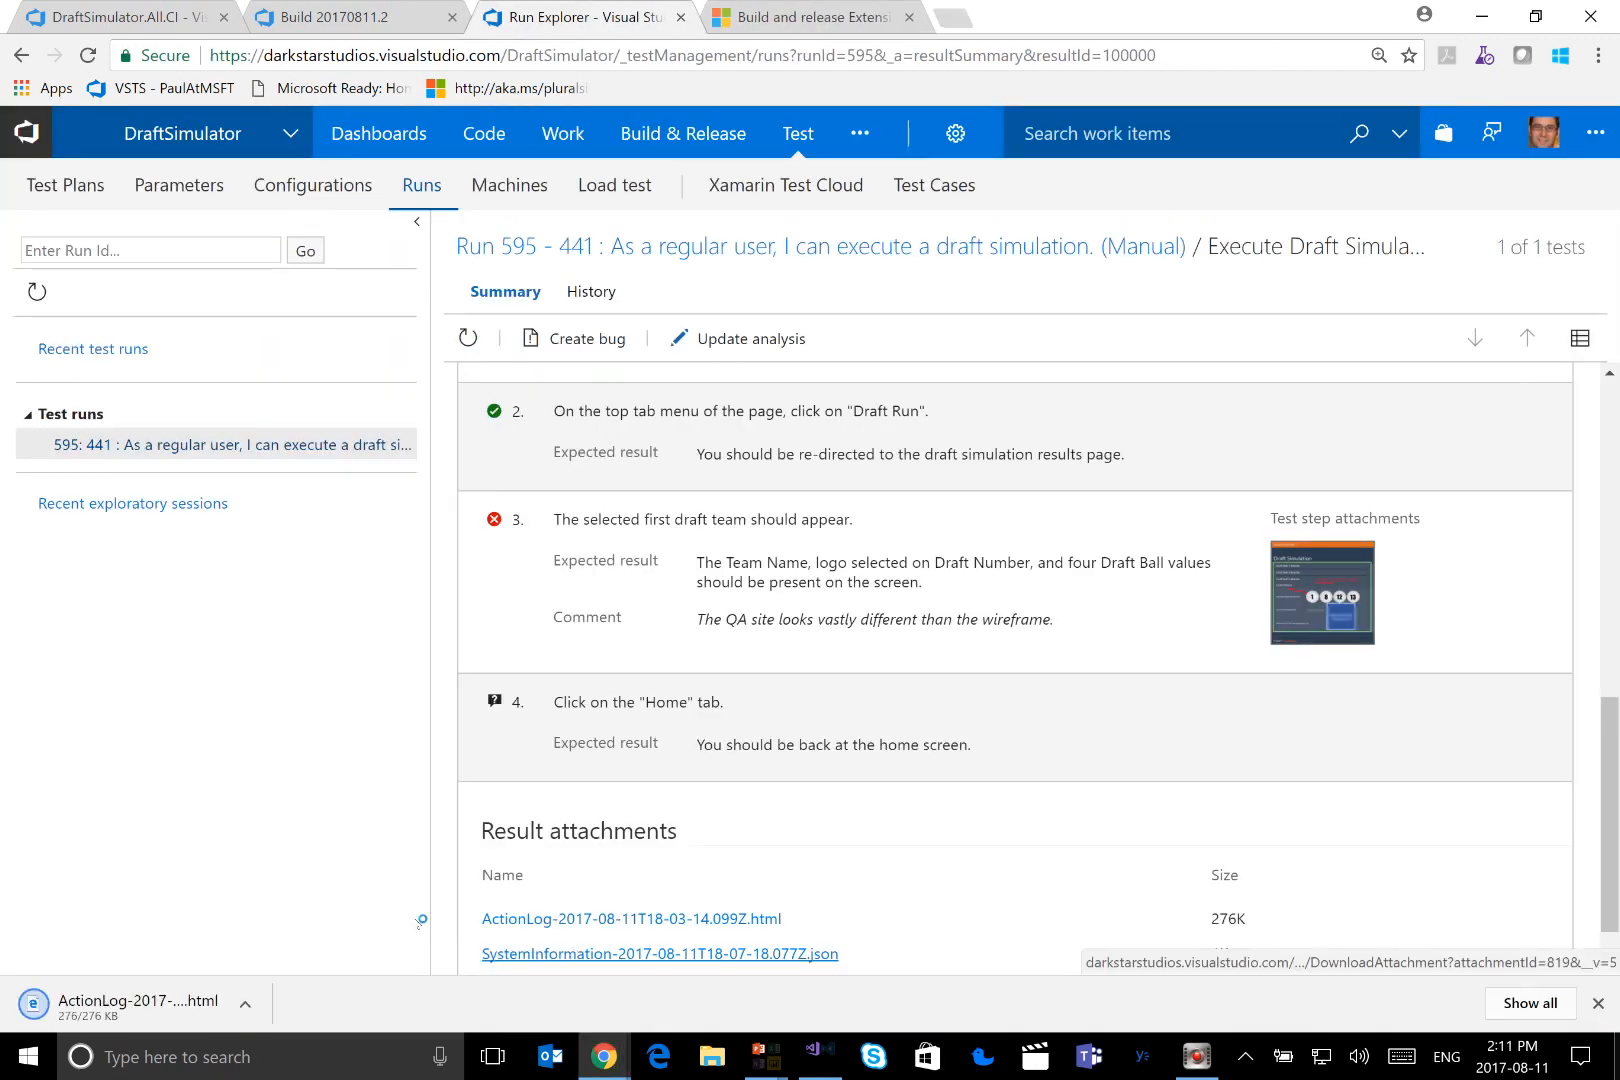
left_click(208, 944)
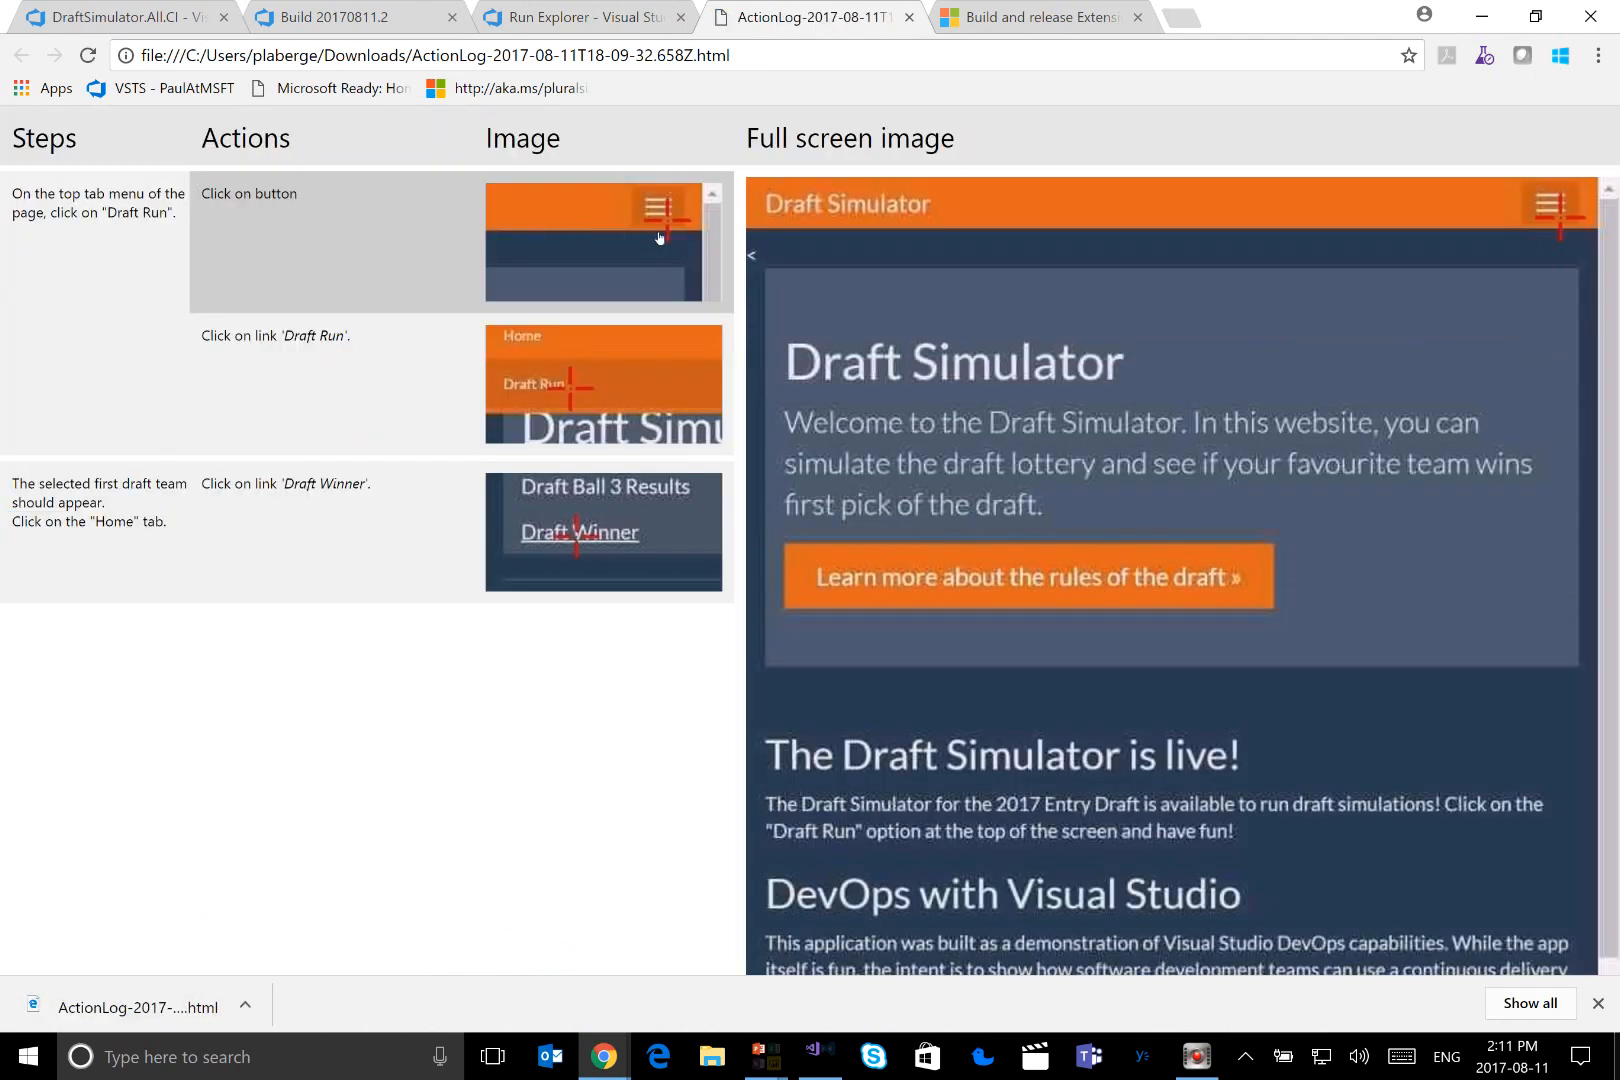
Review the recorded actions and their screenshots in the action log, close the log, and return to the run result
key("ctrl+1")
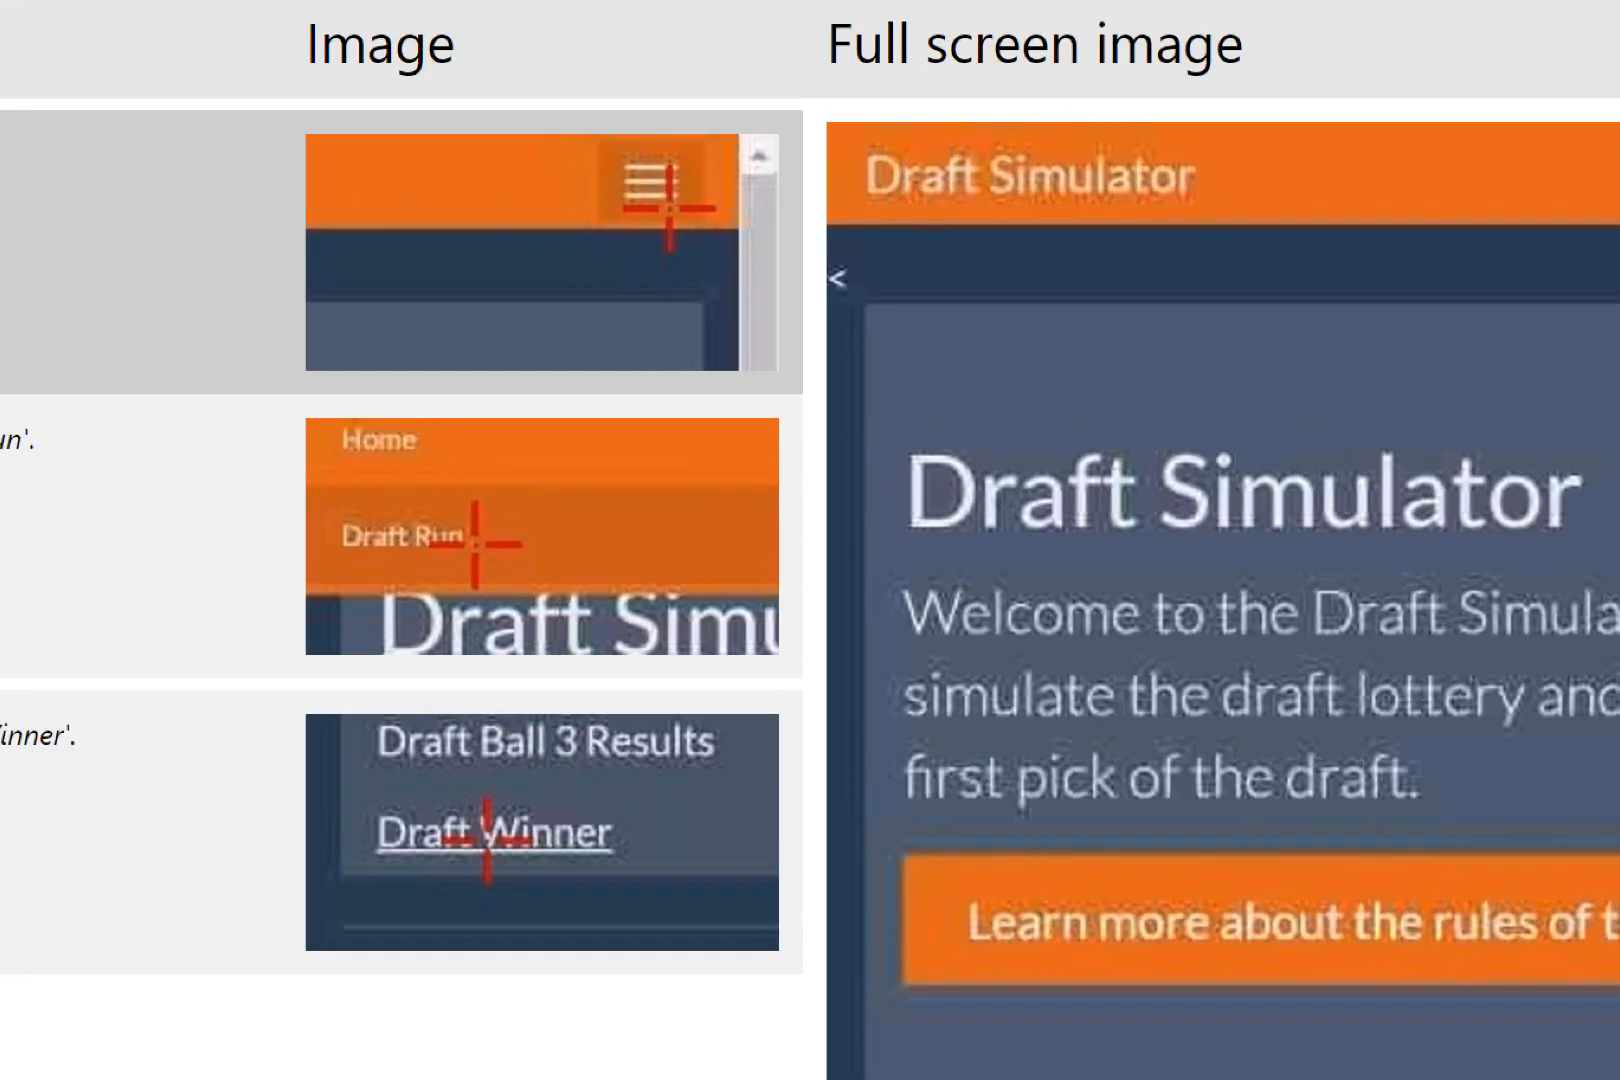
left_click_drag(599, 141, 742, 276)
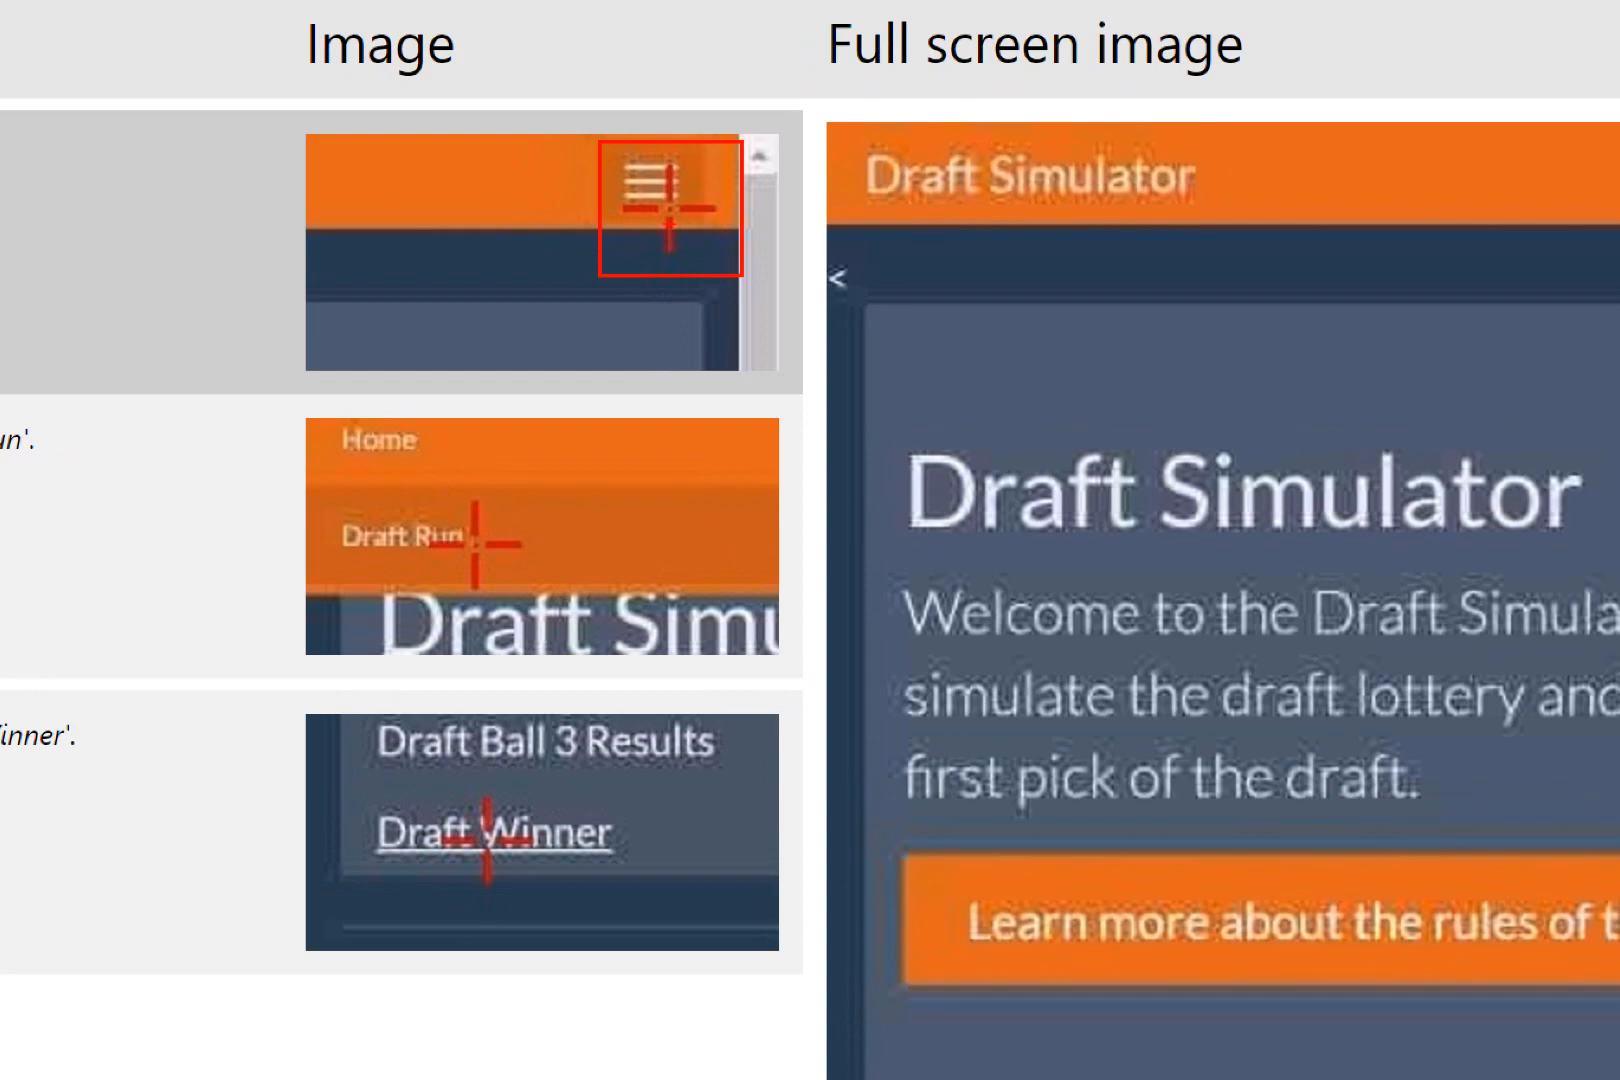
key("Escape")
mouse_move(659, 372)
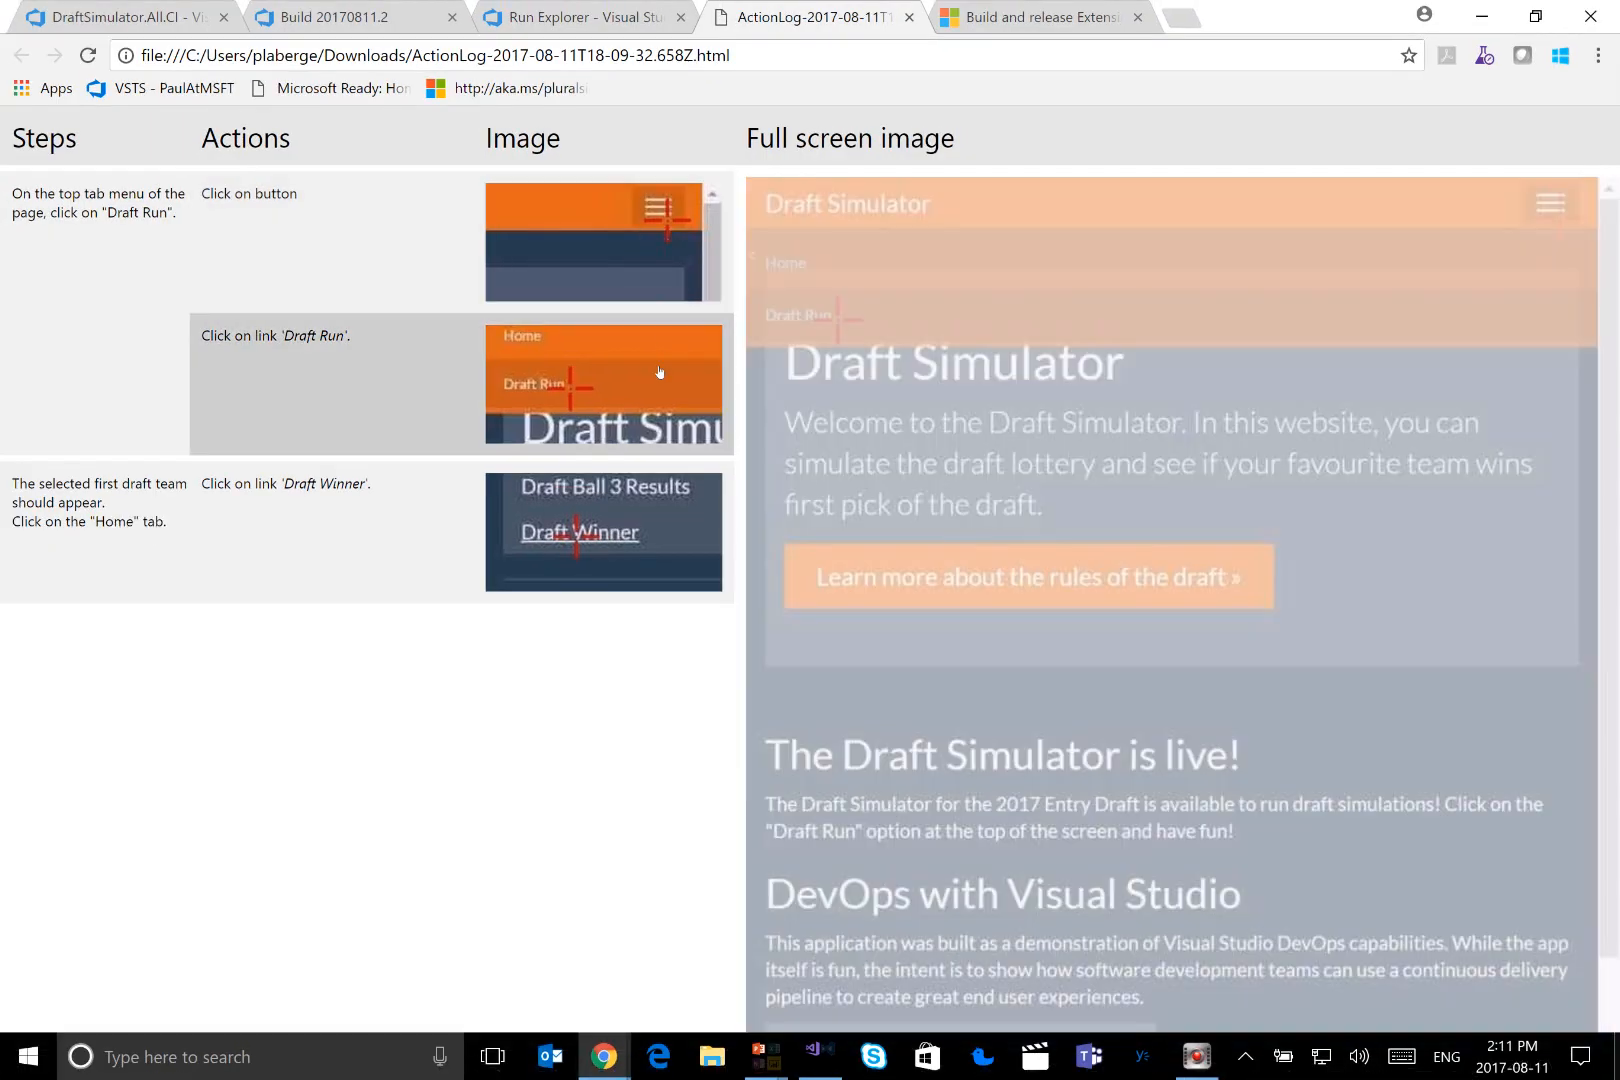
mouse_move(637, 490)
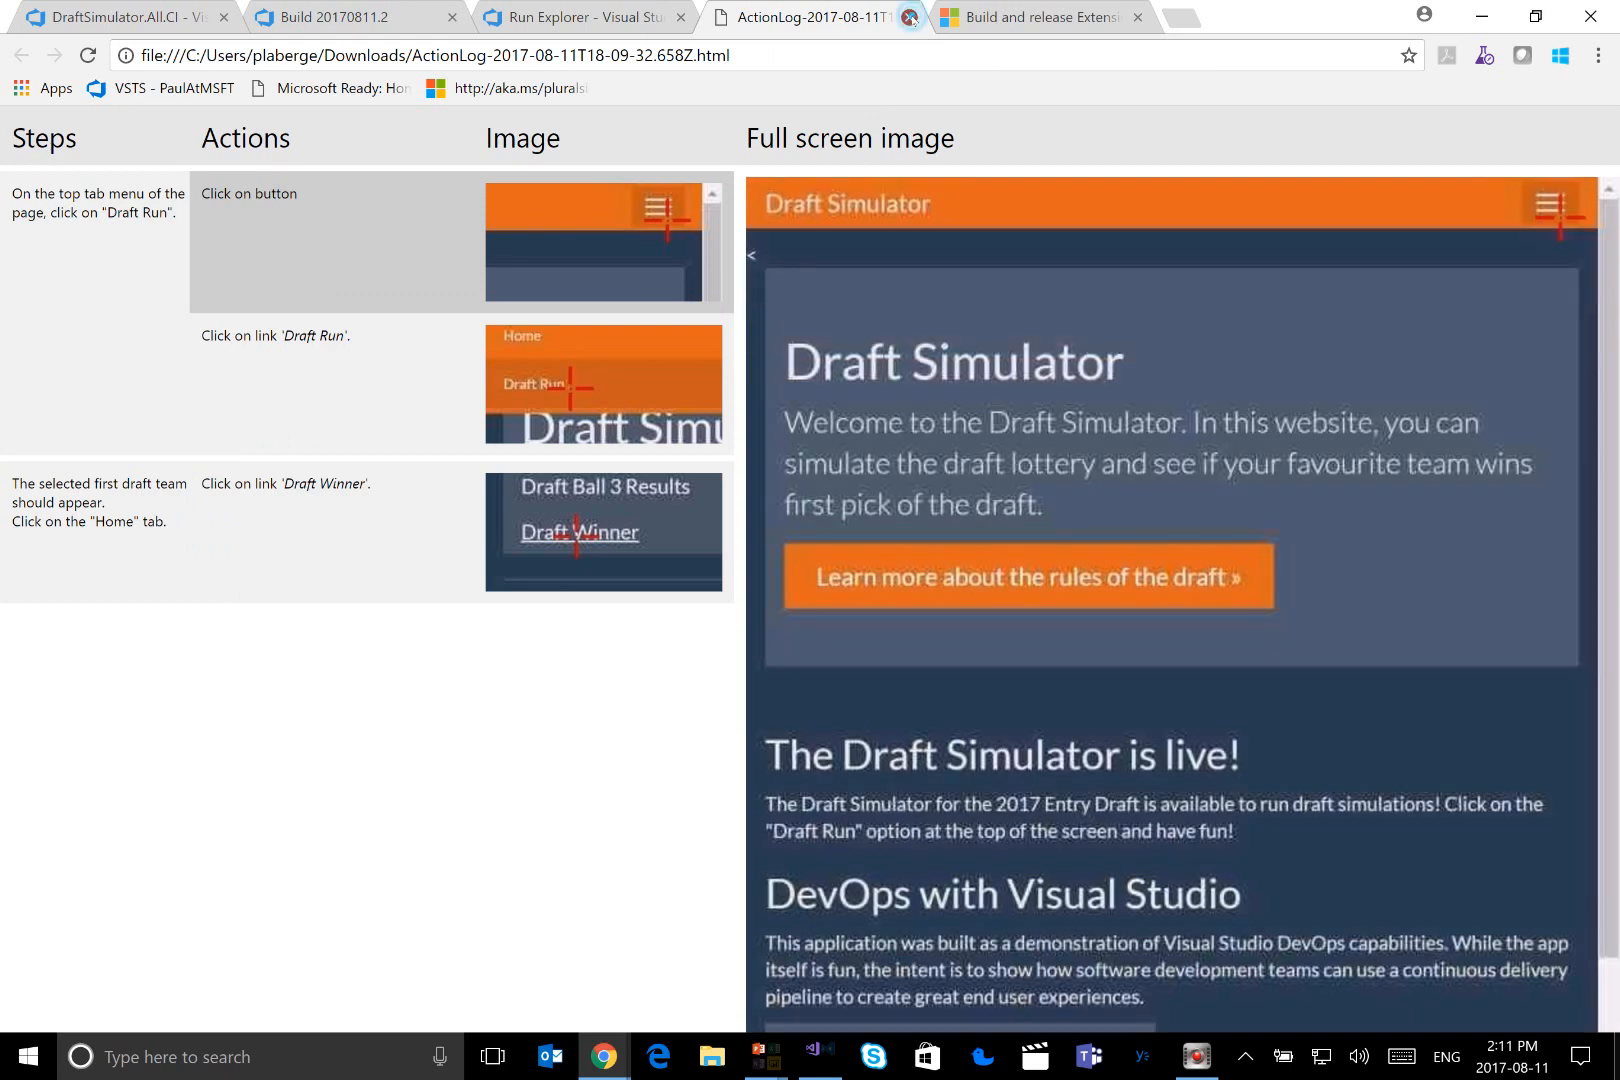
left_click(910, 17)
left_click(552, 12)
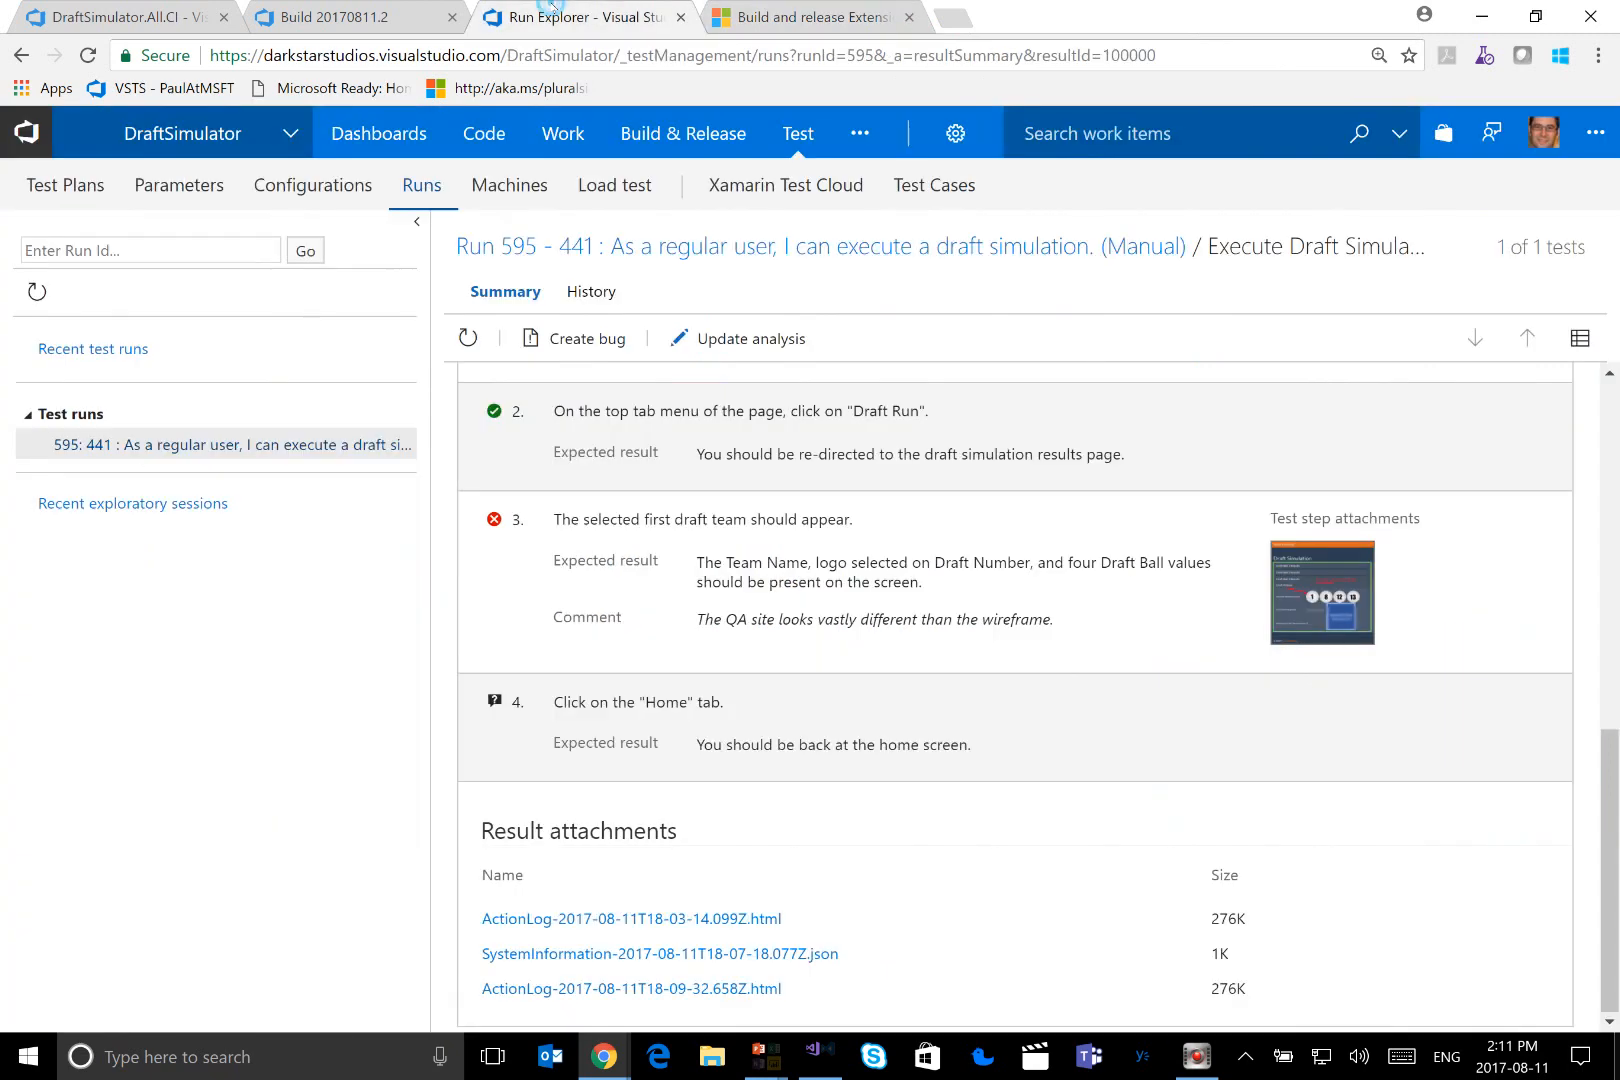
Update the failed result's analysis with failure type New Issue and resolution Product issue
left_click(711, 345)
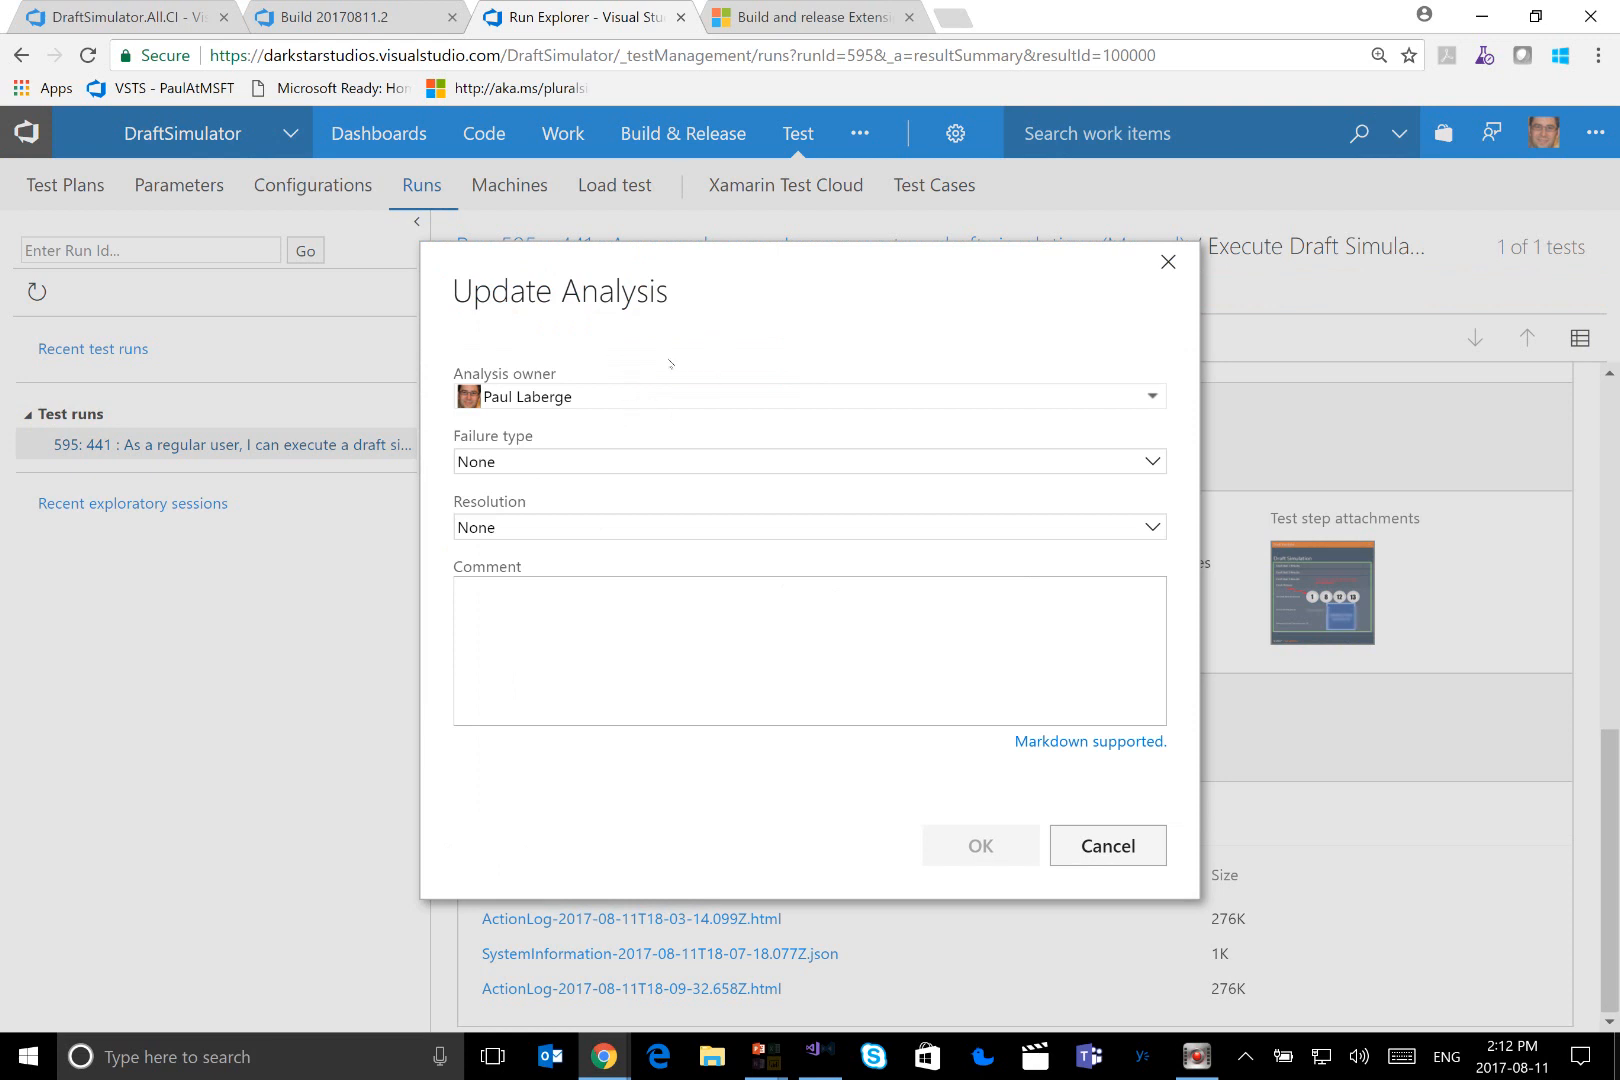
left_click(661, 458)
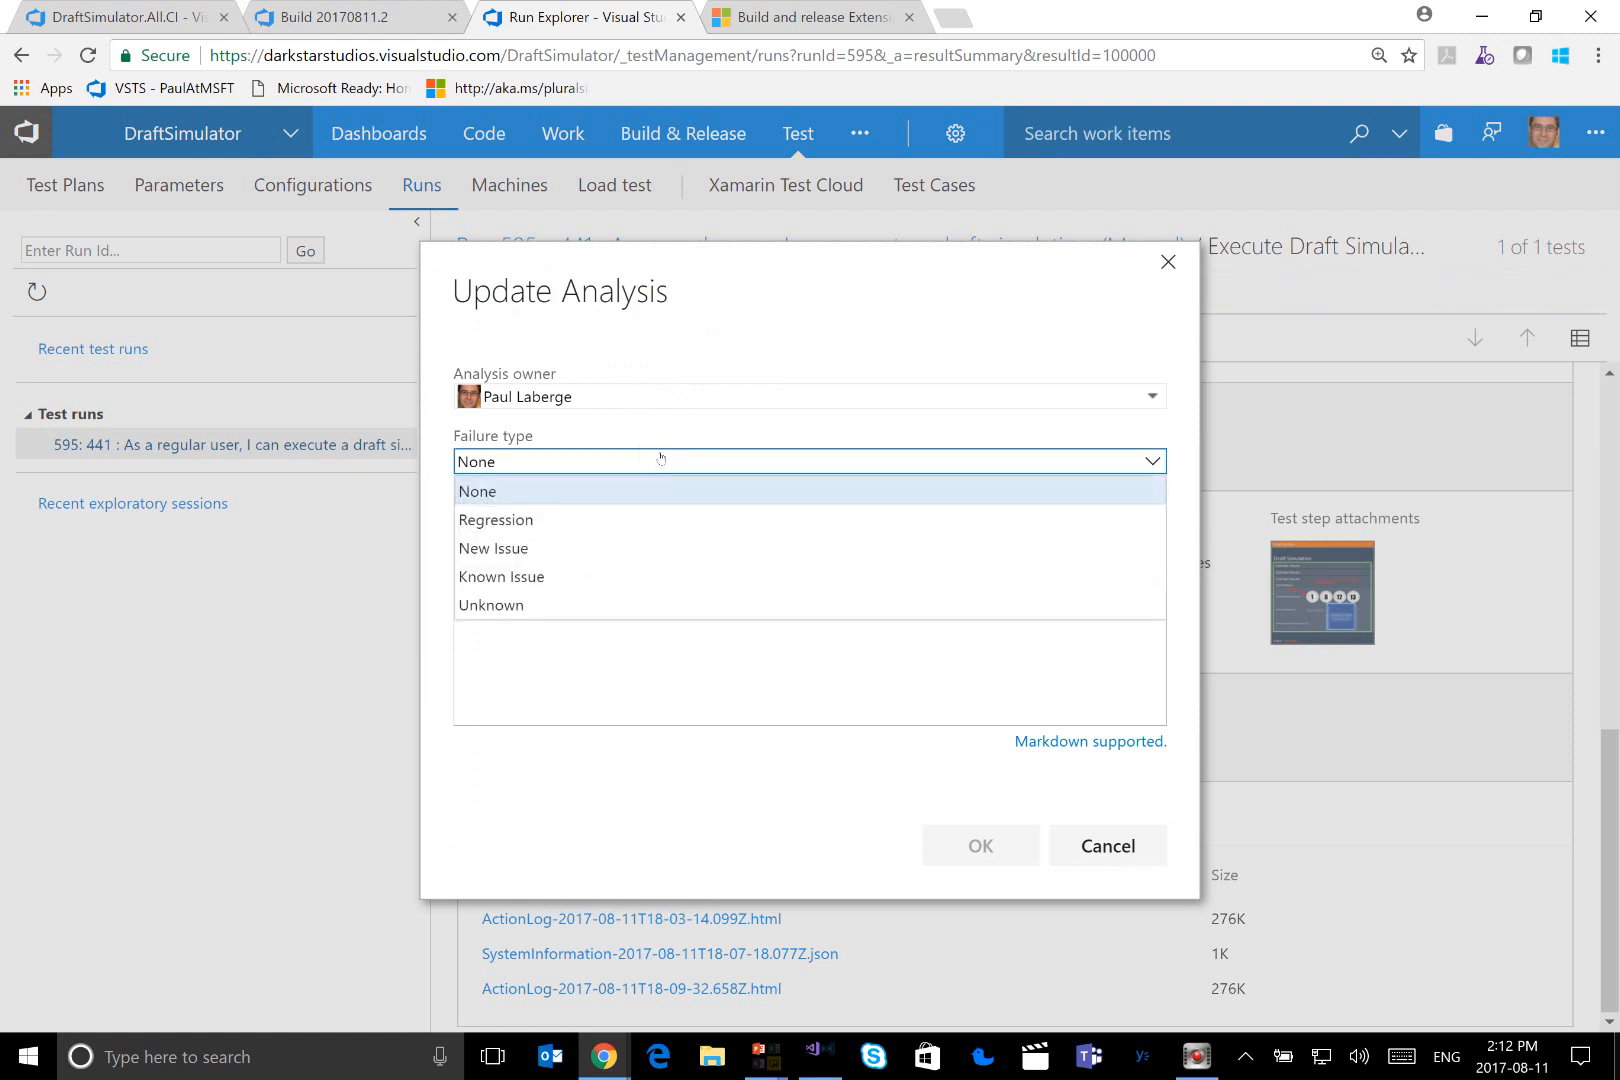
left_click(603, 556)
left_click(598, 524)
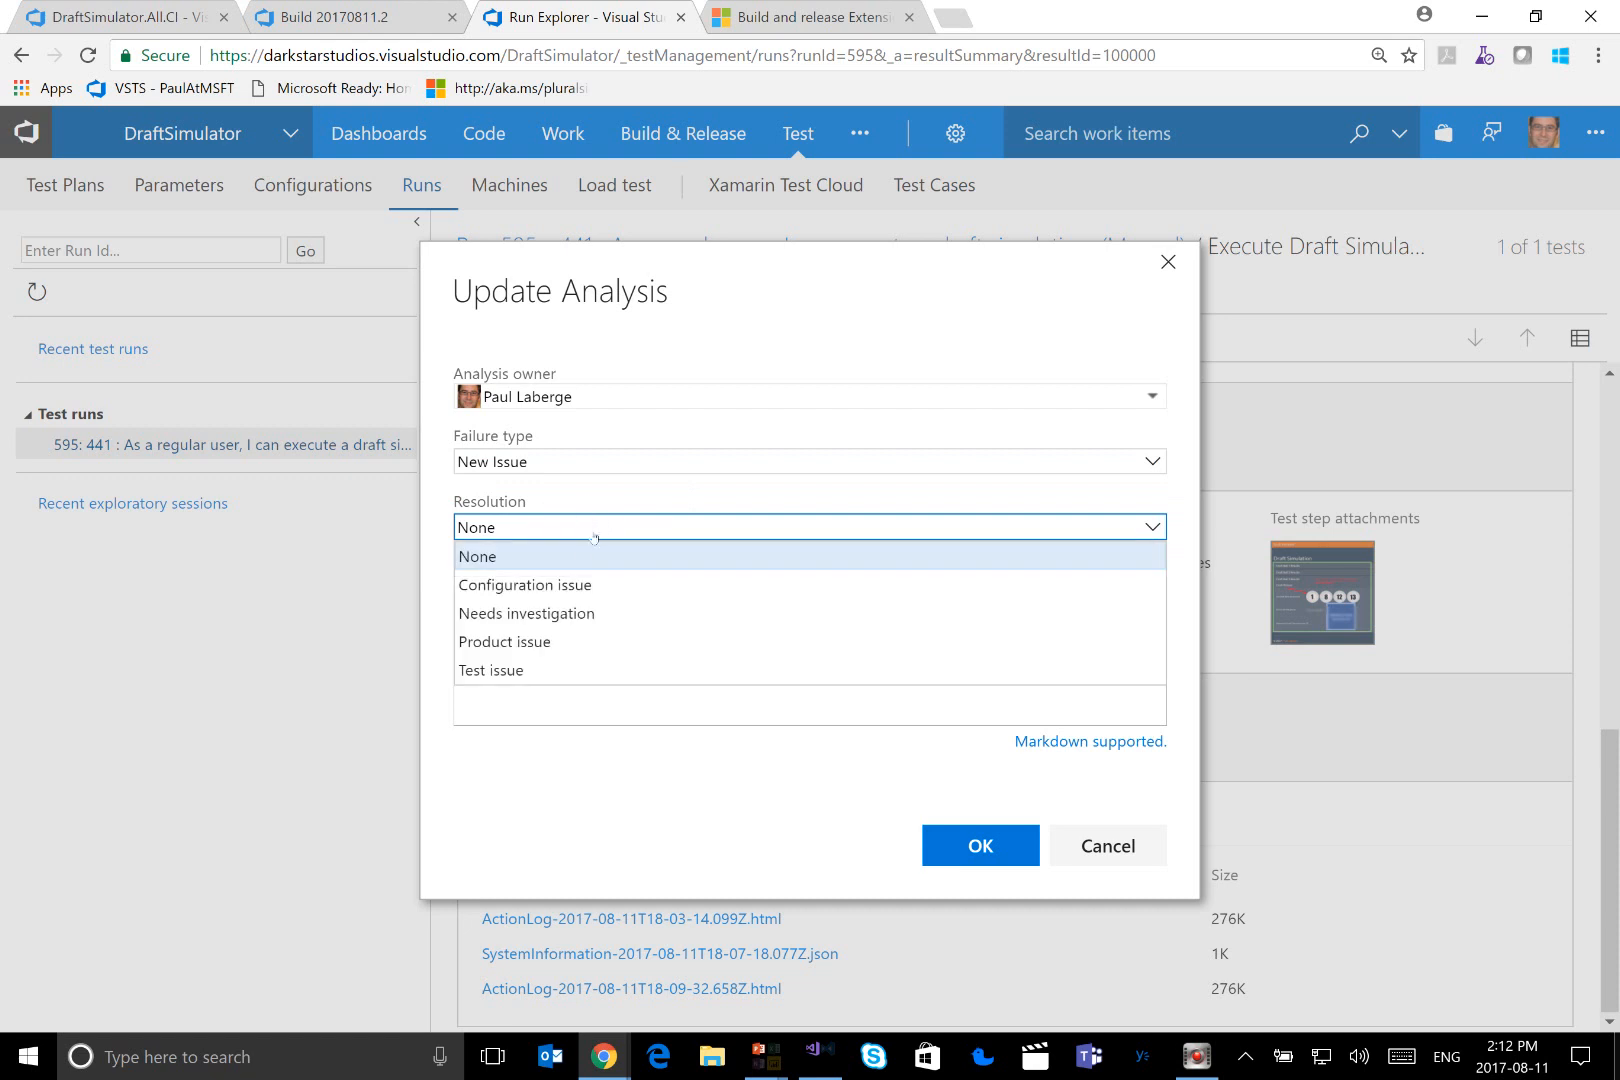
left_click(538, 642)
Add the analysis comment "UI Designer forgot to check in his new UI framework." and save the analysis
left_click(572, 626)
type("U")
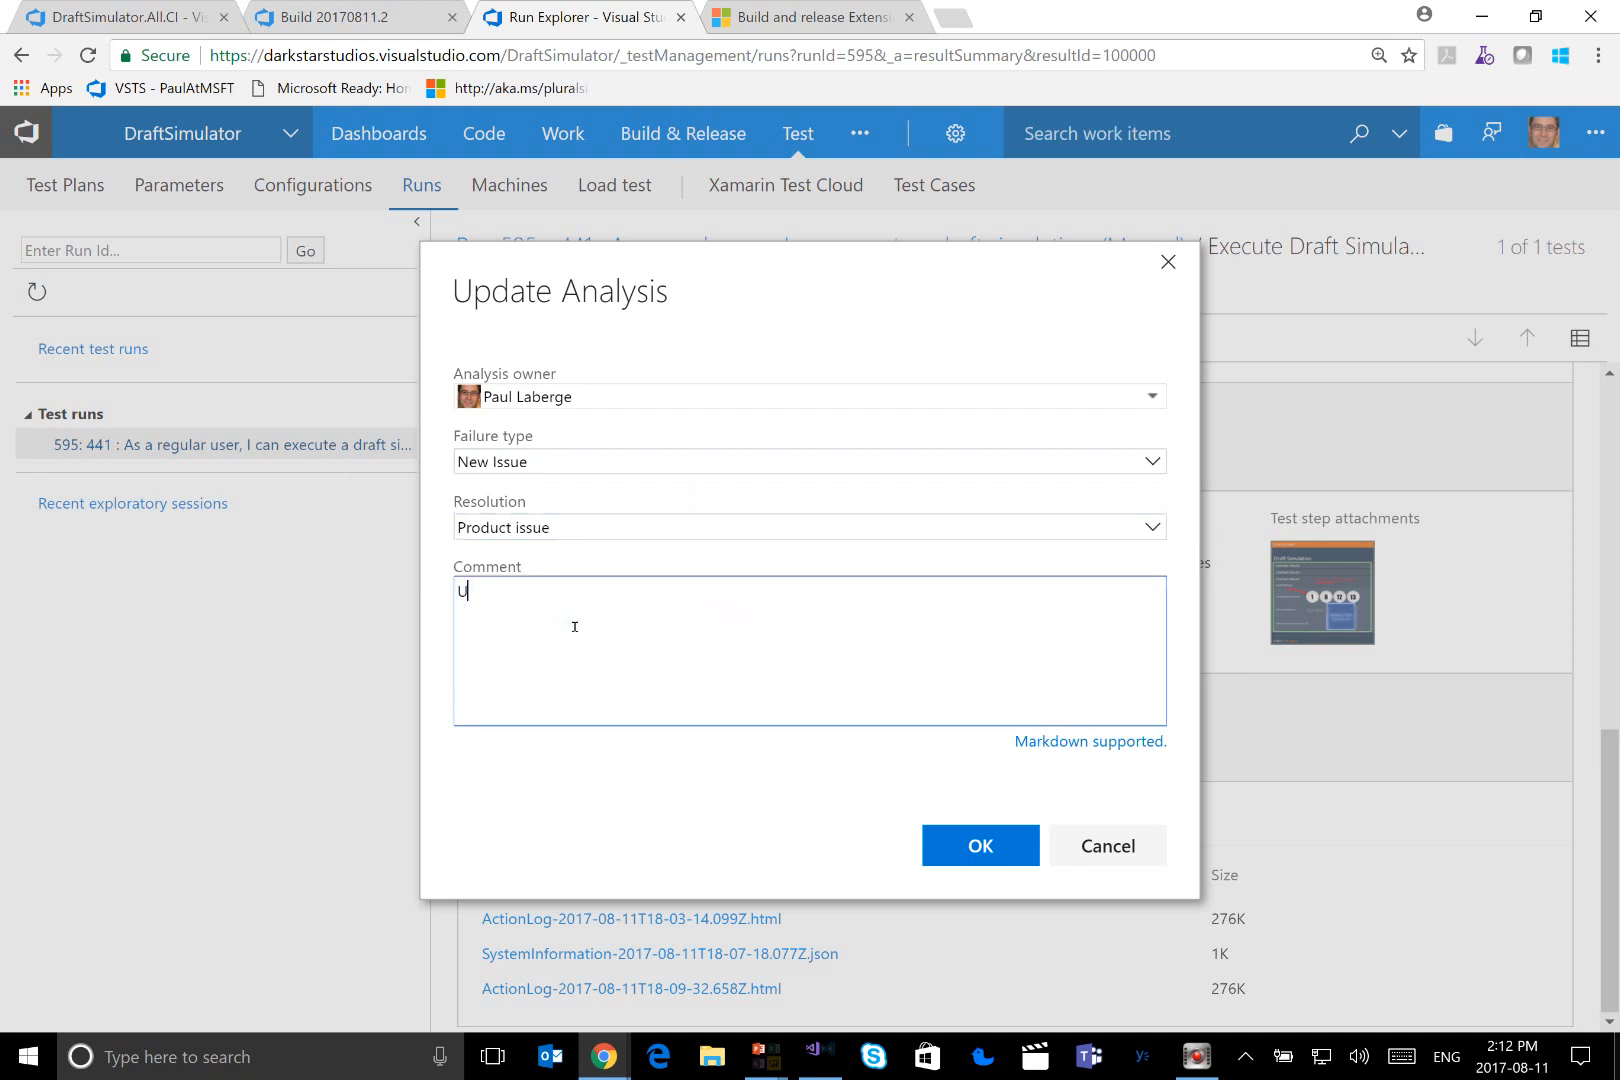
type("I Designer forgot to che")
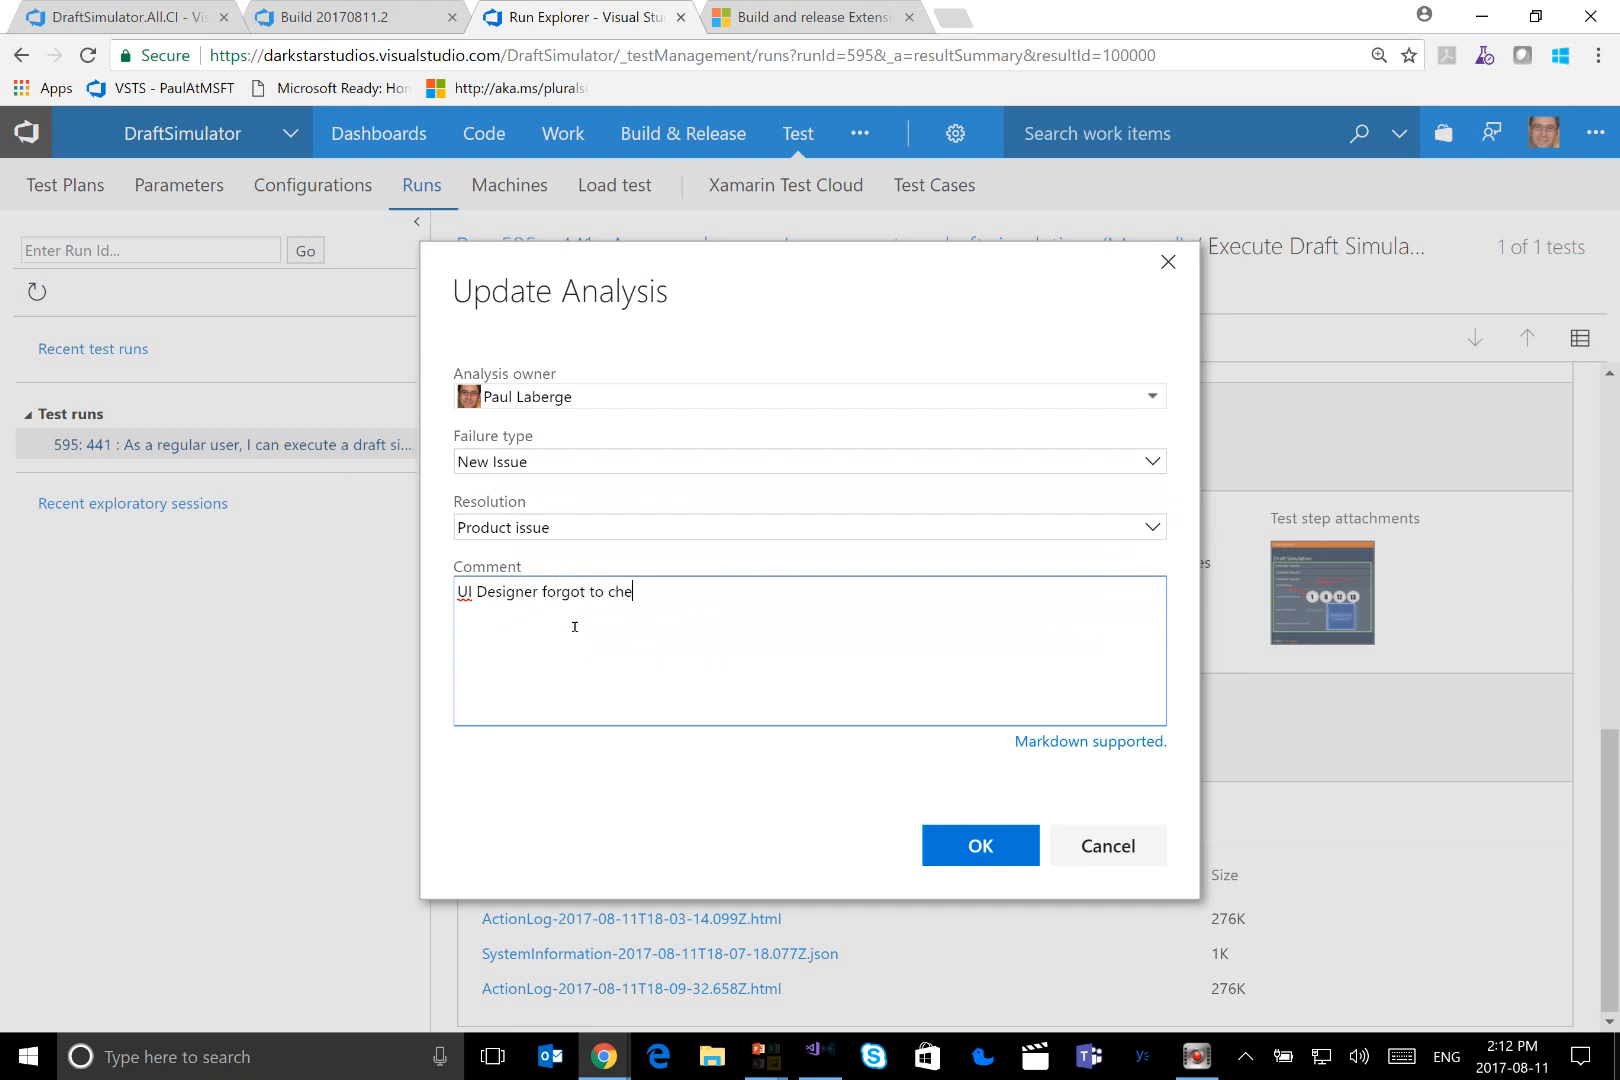
type("ck in his wi")
key("BackSpace")
key("BackSpace")
type("new UI")
left_click(575, 626)
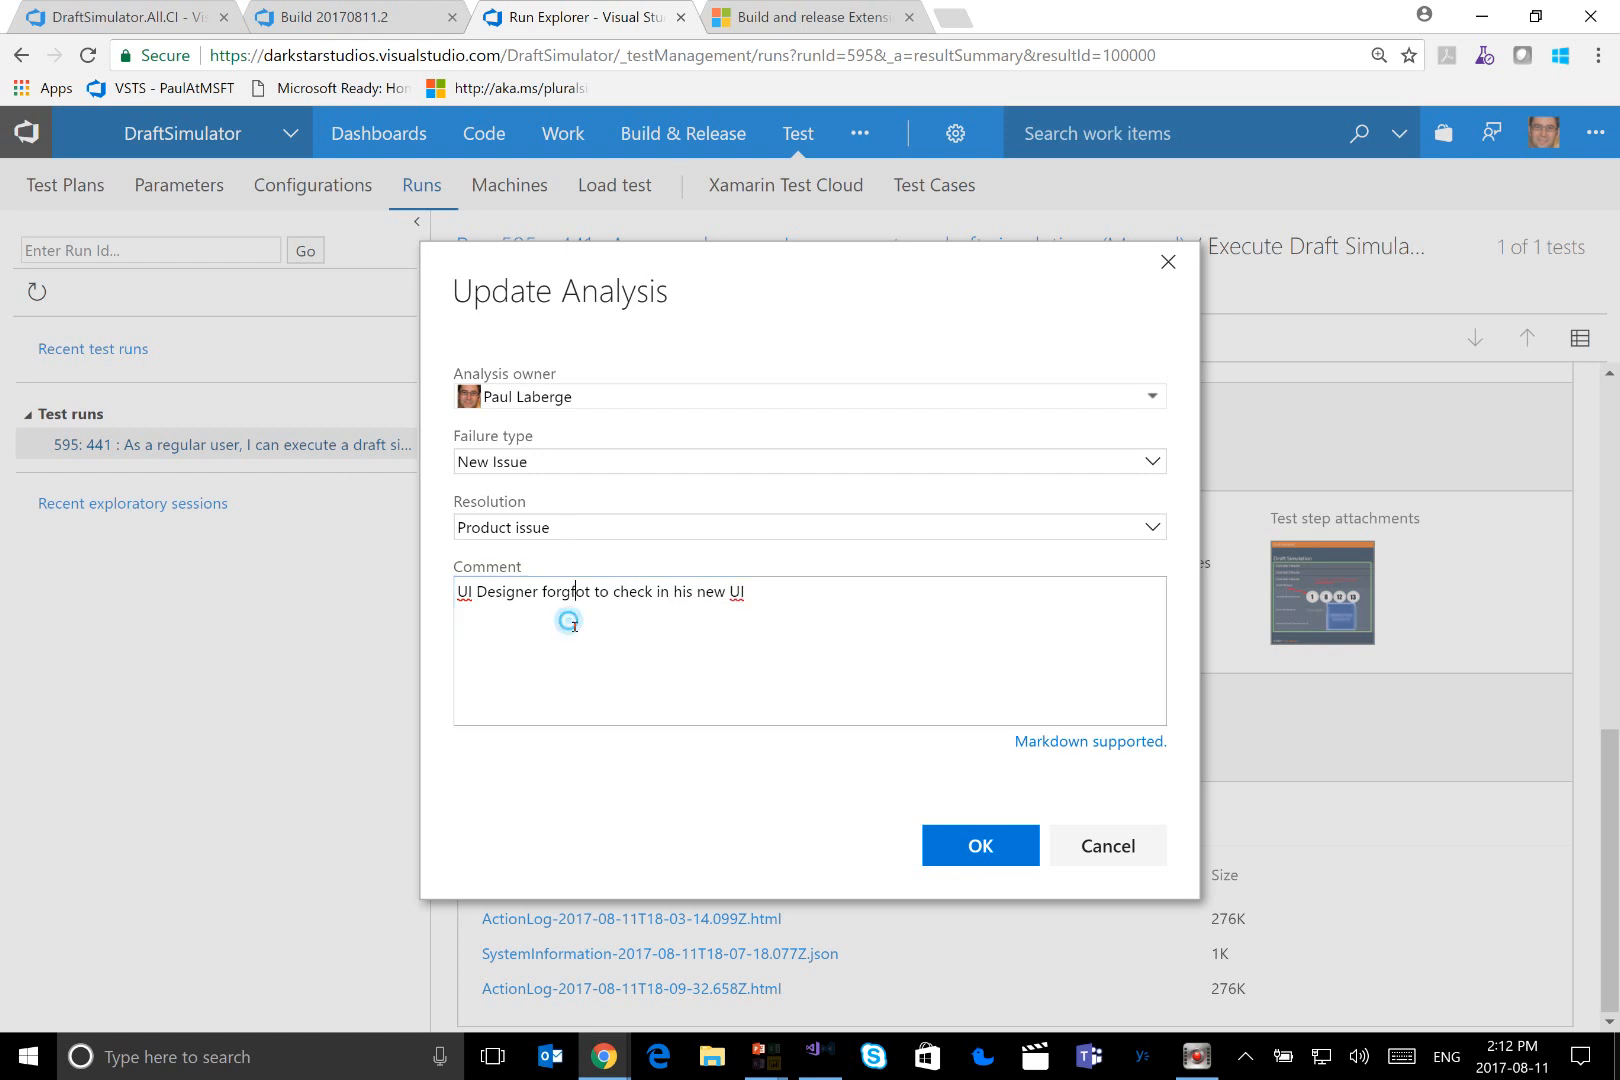
type("f")
key("BackSpace")
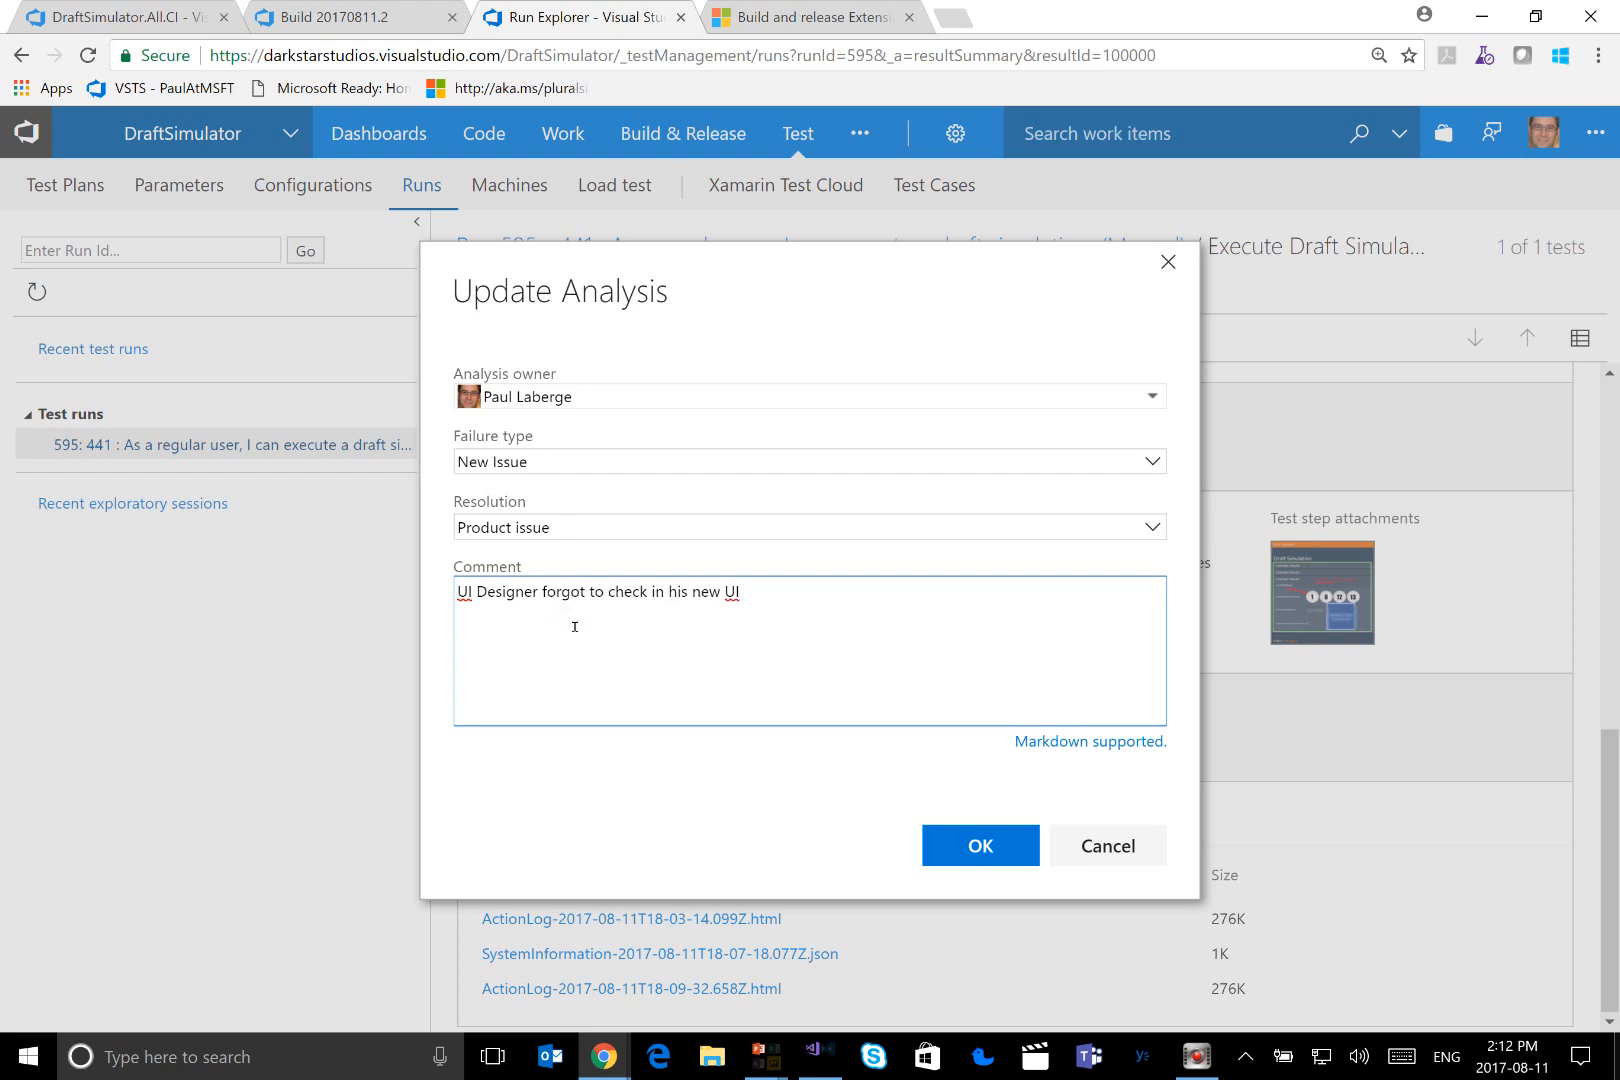
key("End")
type("framework.")
left_click(967, 845)
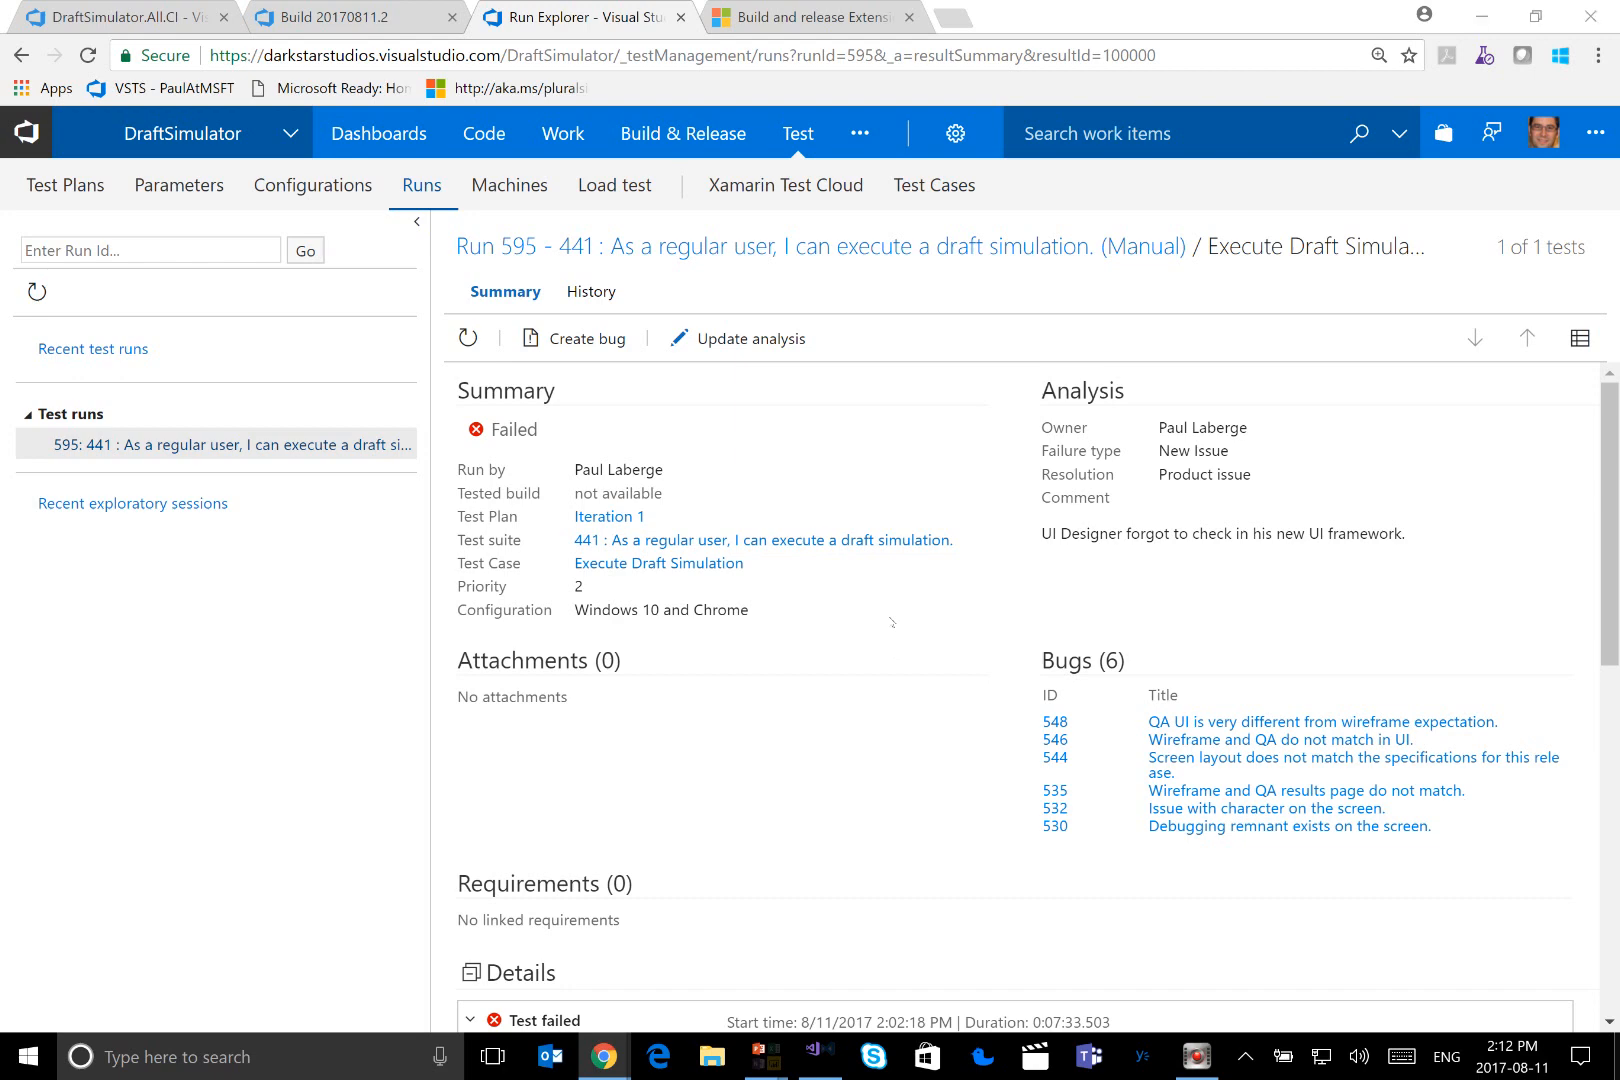
Switch to the DevOps workflow slide, reveal the stages from production release to monitoring, and return to the browser
key("alt+Tab")
key("alt+Tab")
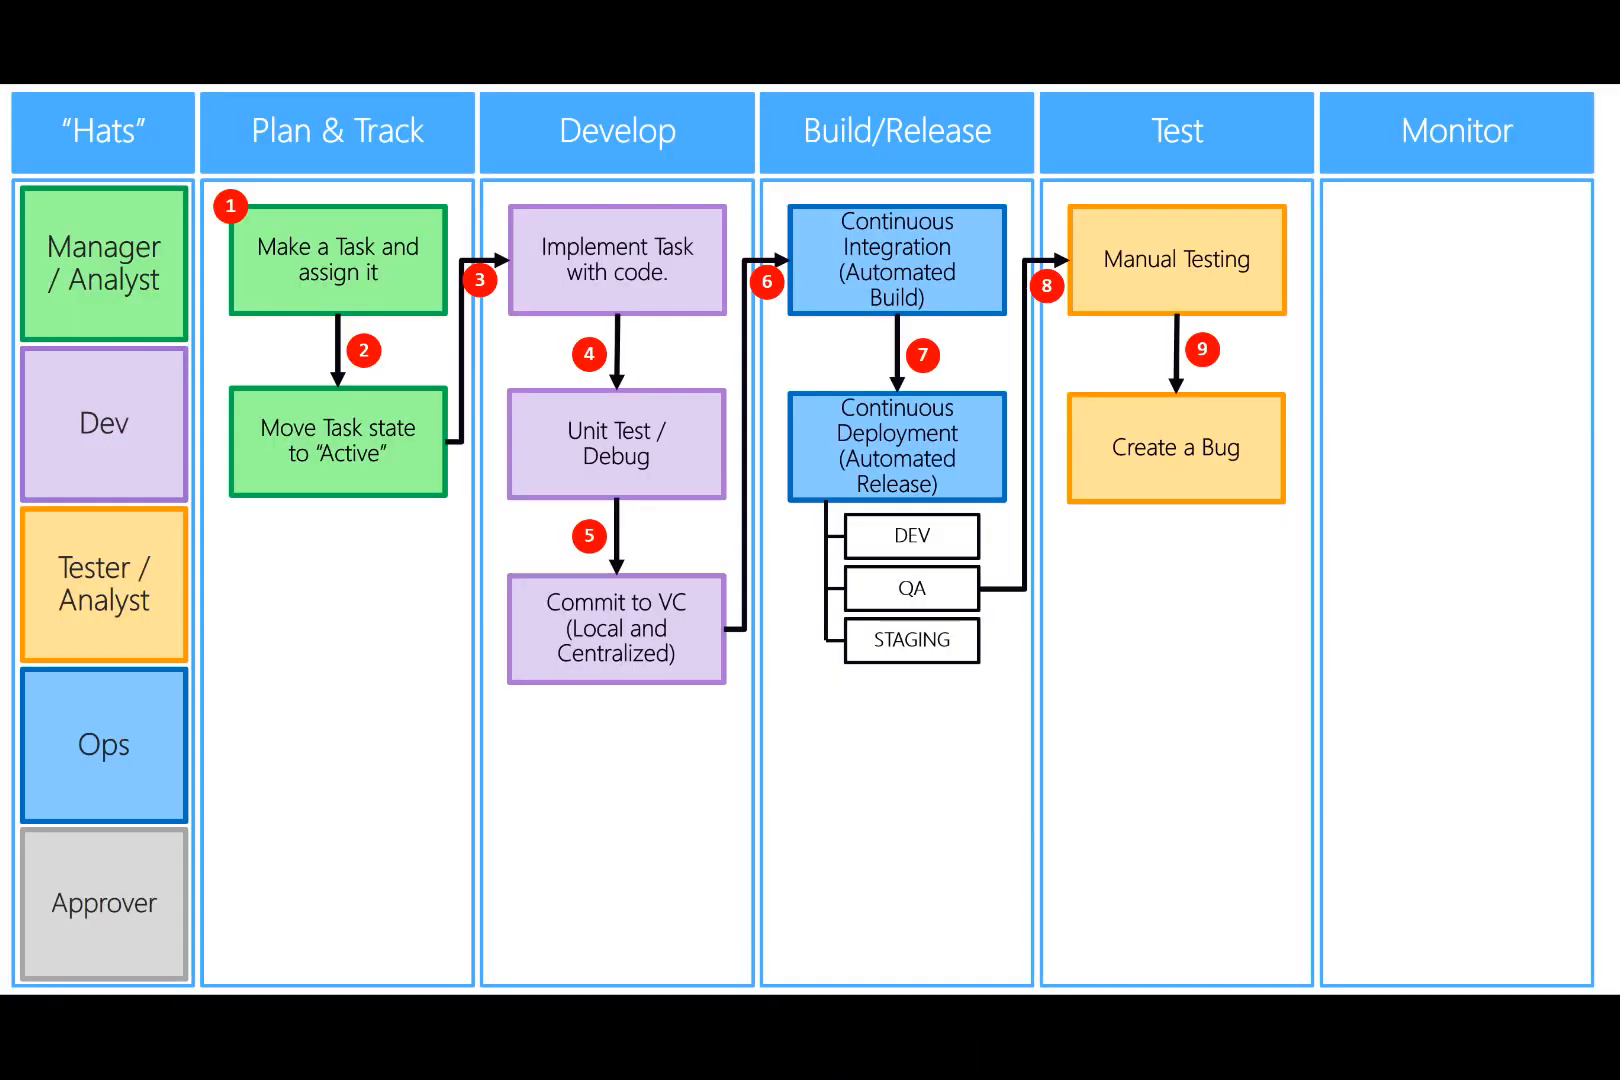
key("Right")
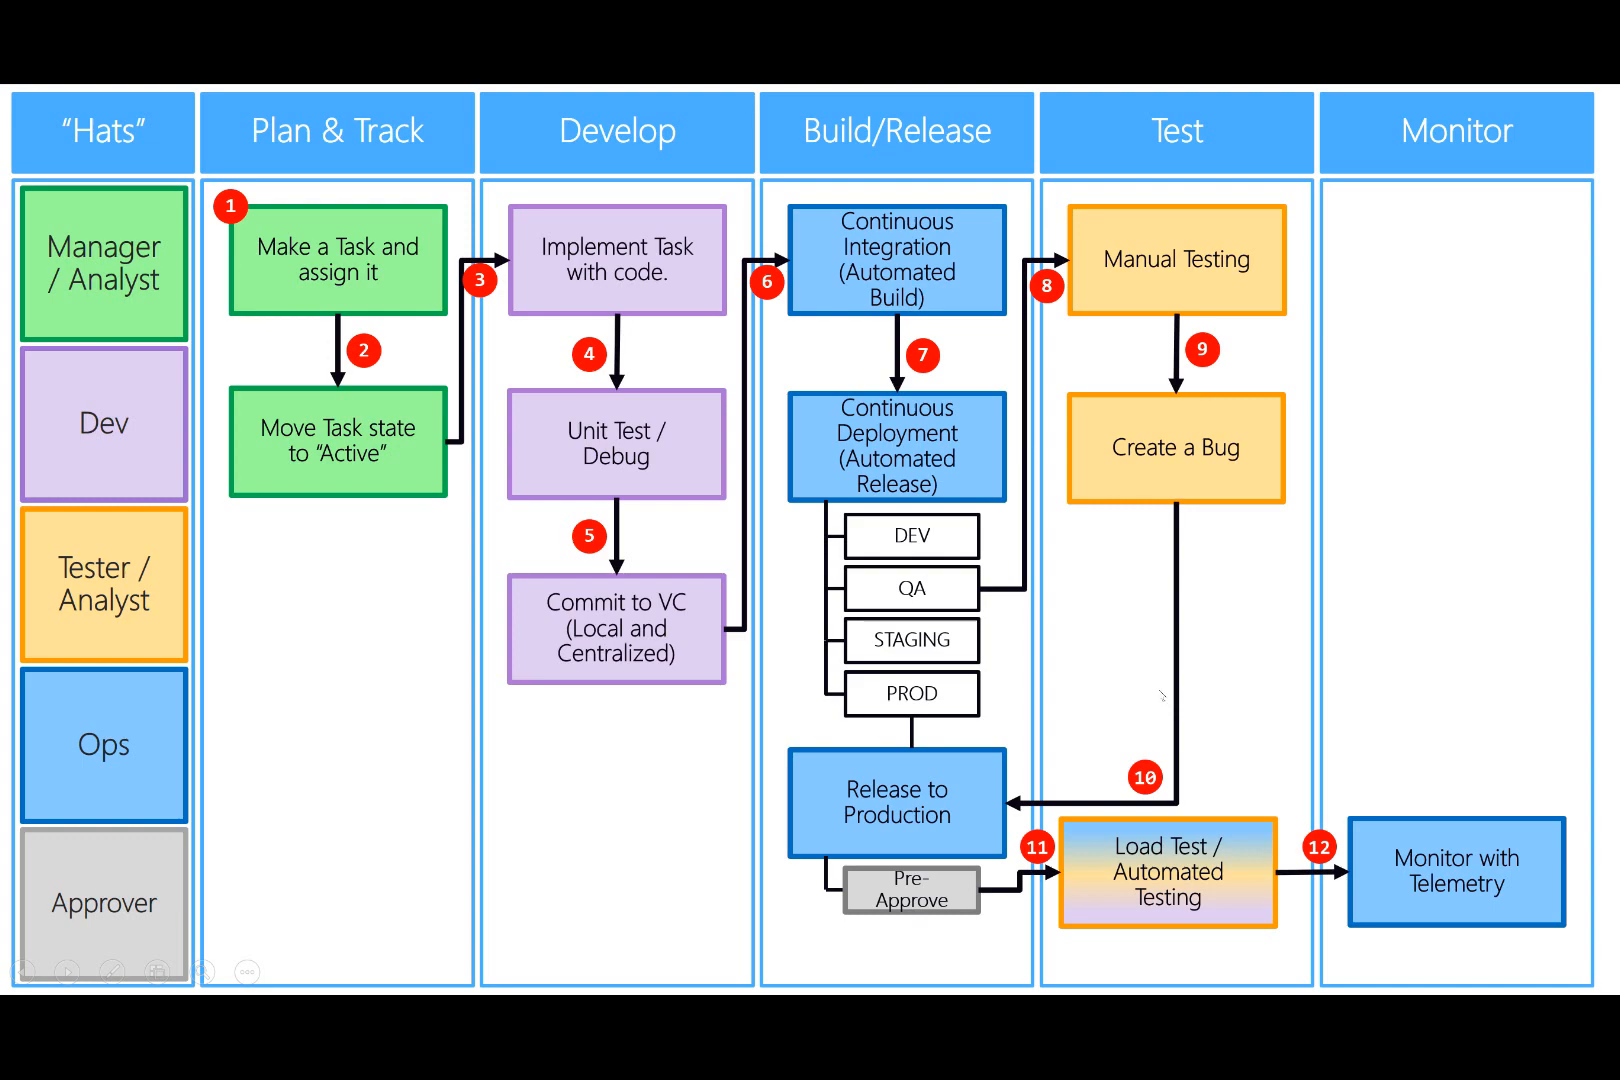
key("alt+Tab")
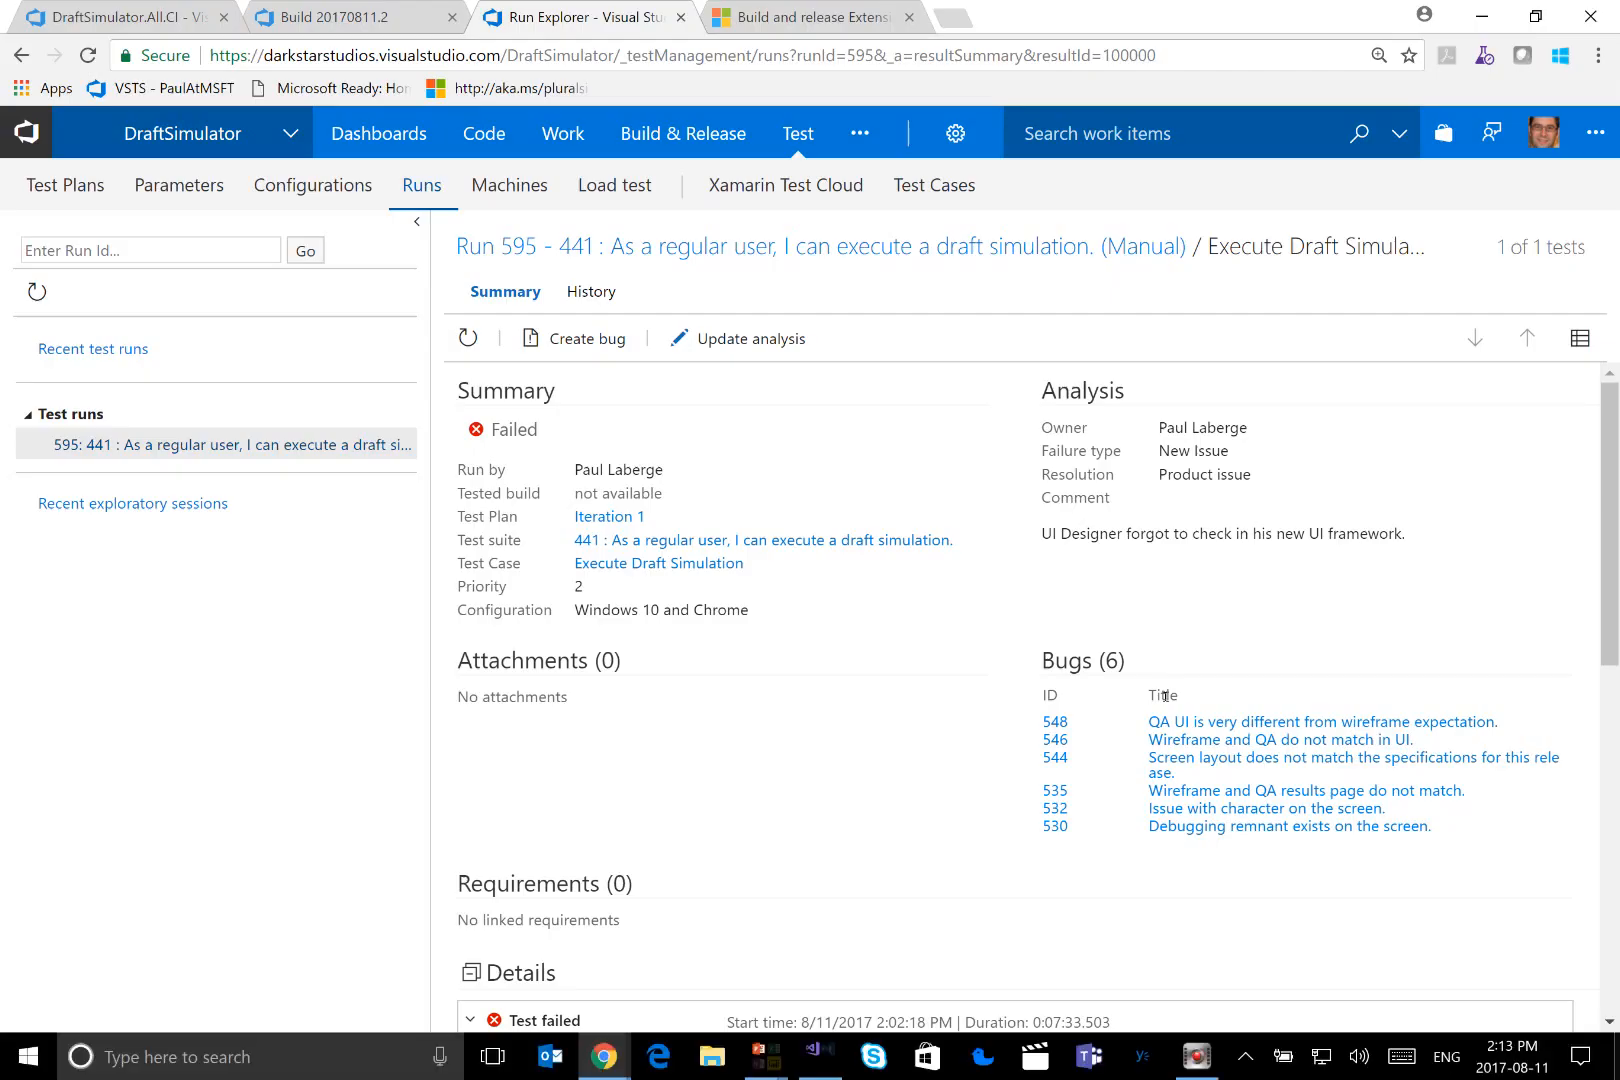
Go to the project's releases and open the pending PRODUCTION pre-deployment approval of Release-151
mouse_move(675, 140)
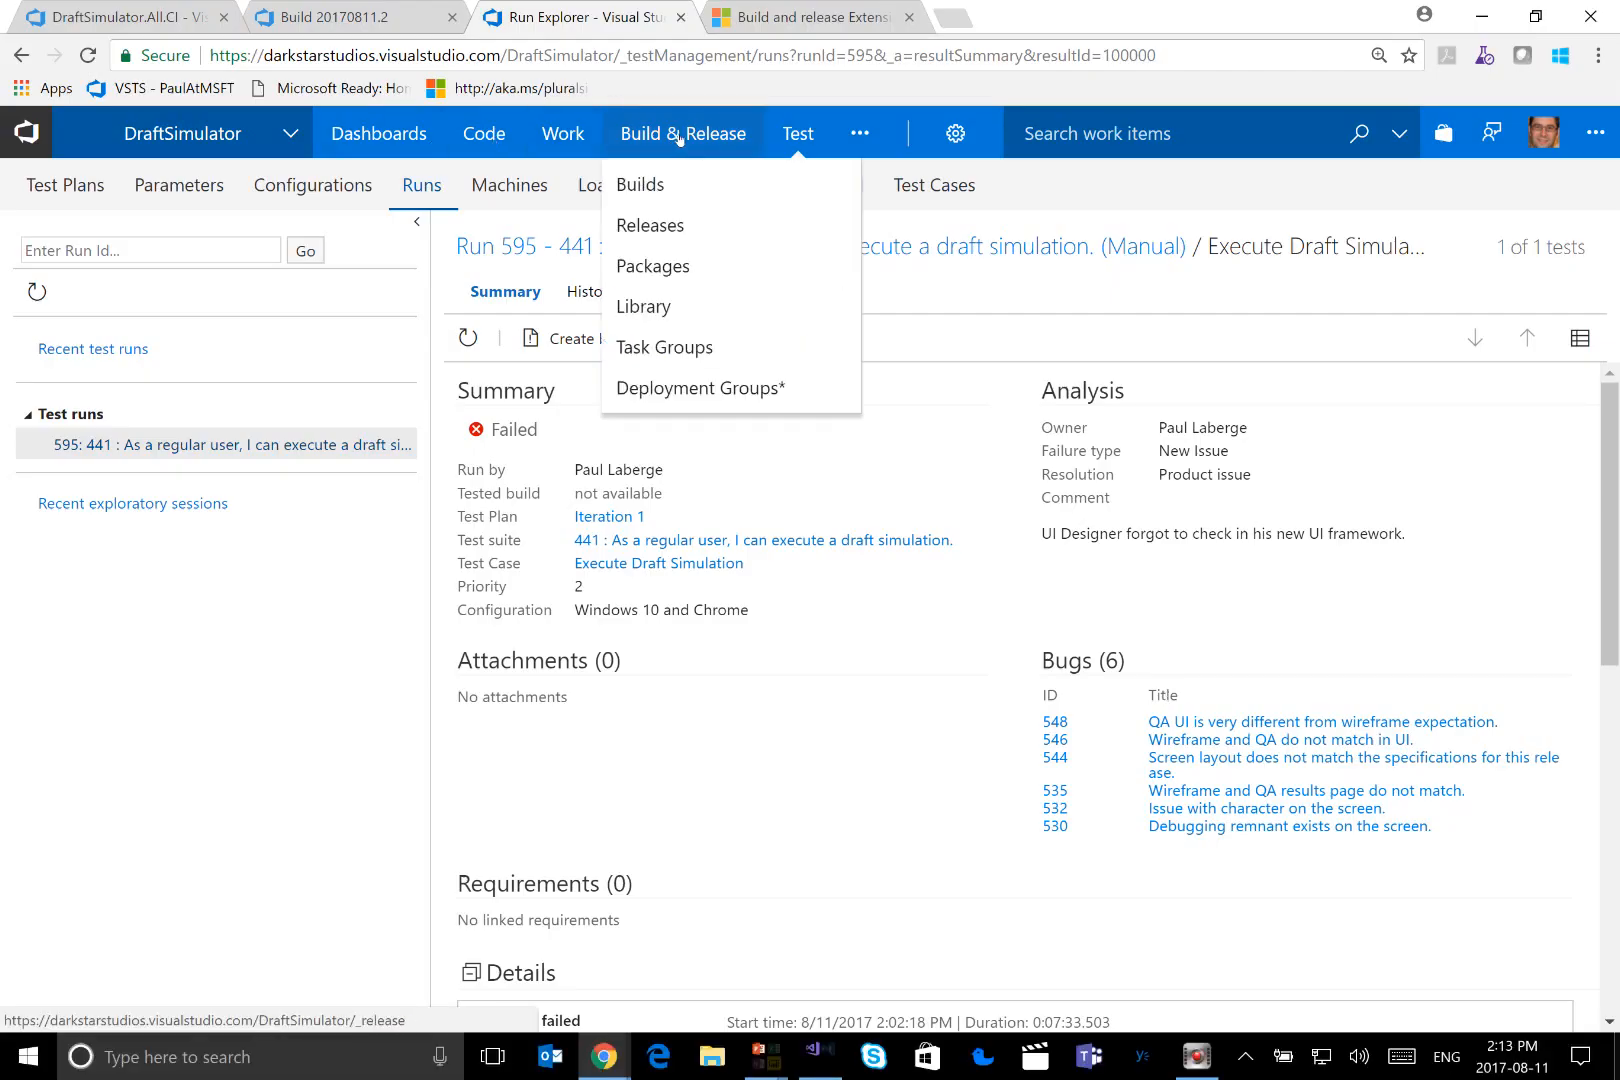
left_click(670, 224)
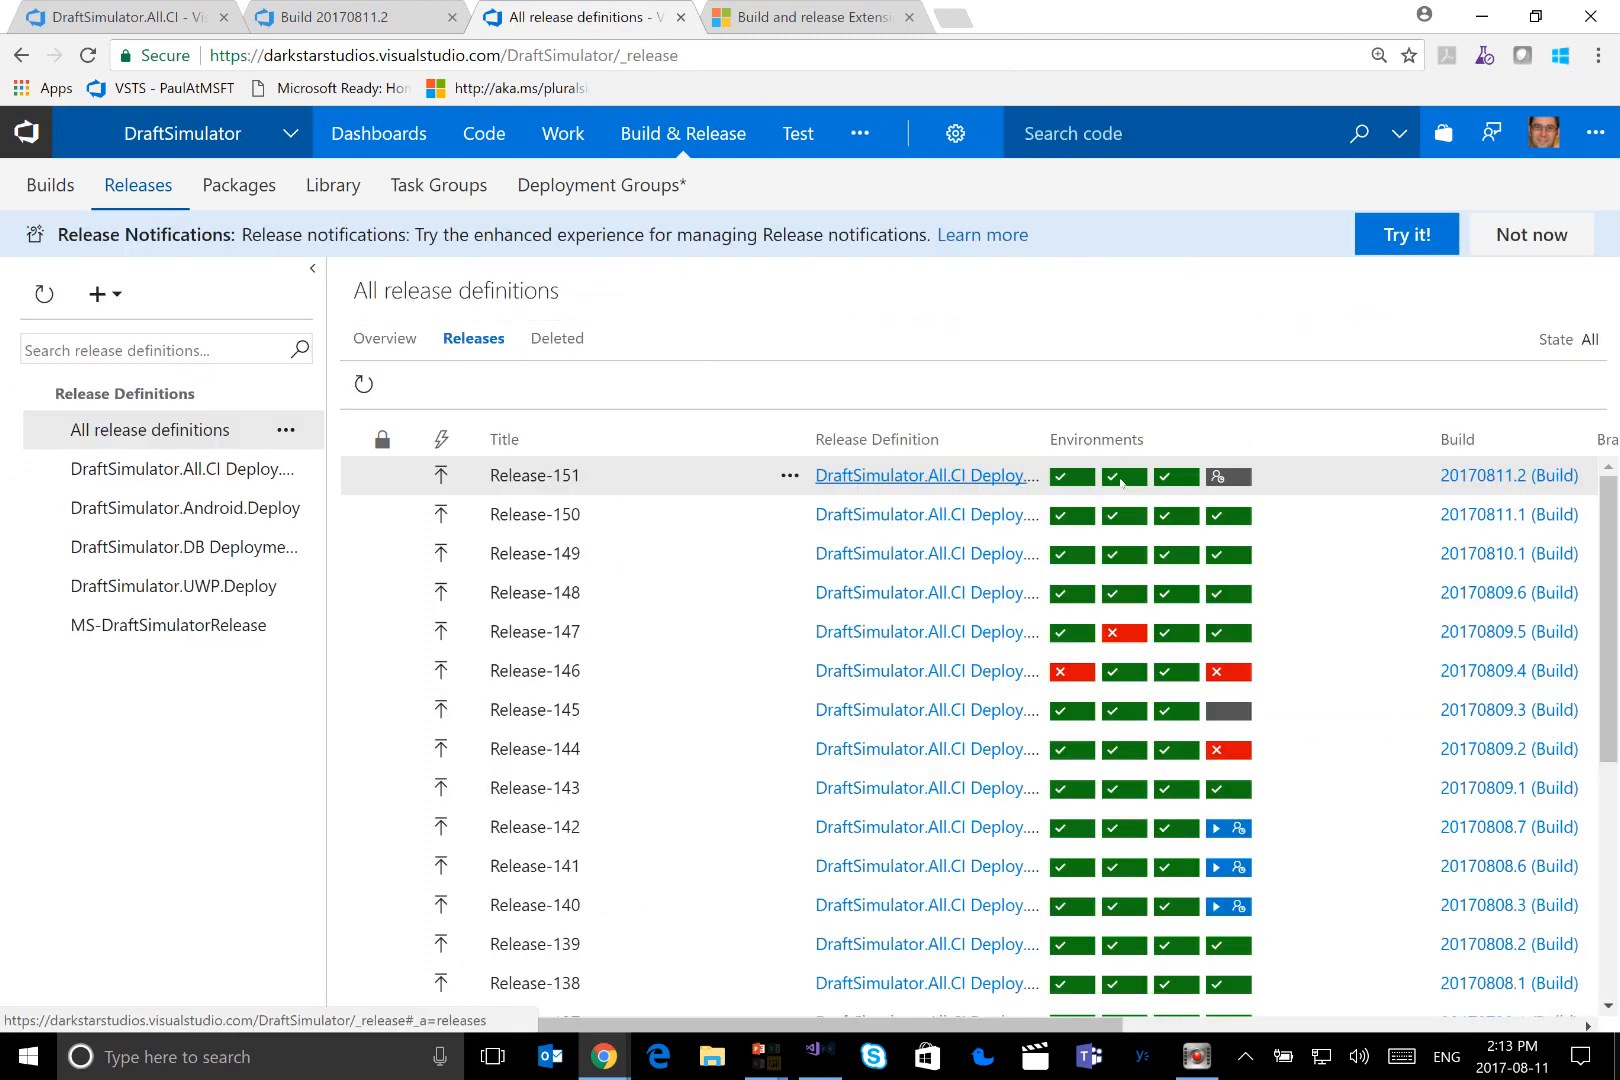
mouse_move(1226, 485)
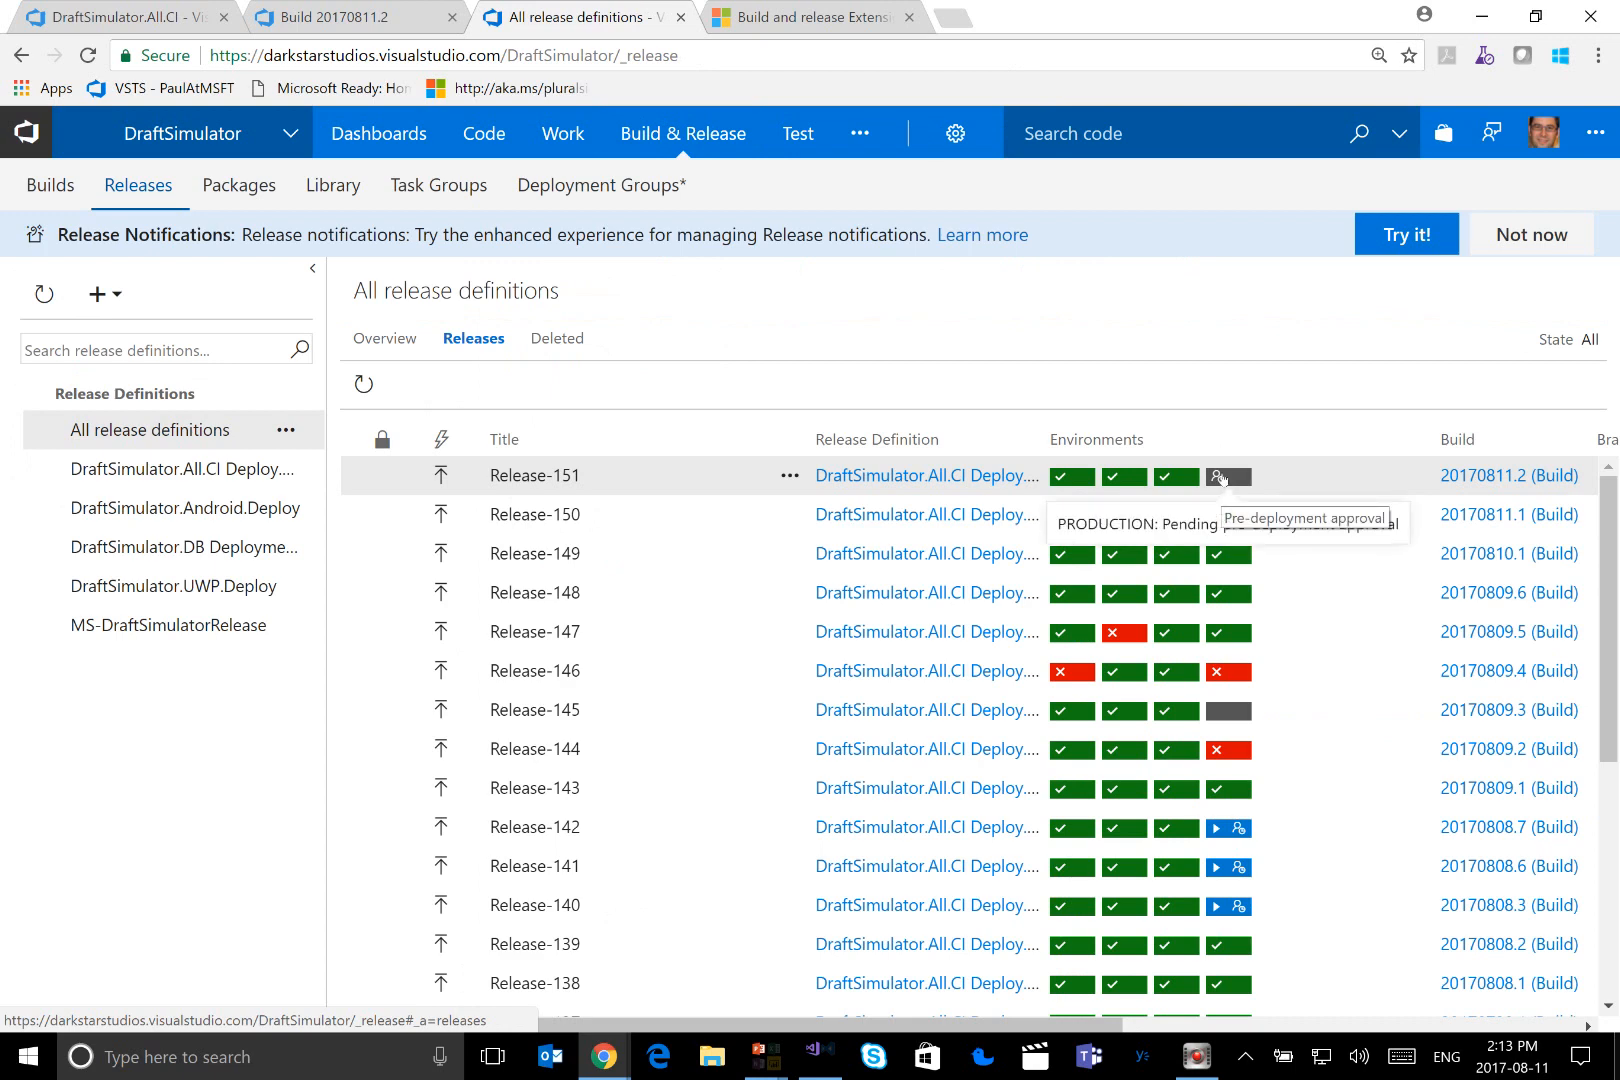
left_click(1220, 478)
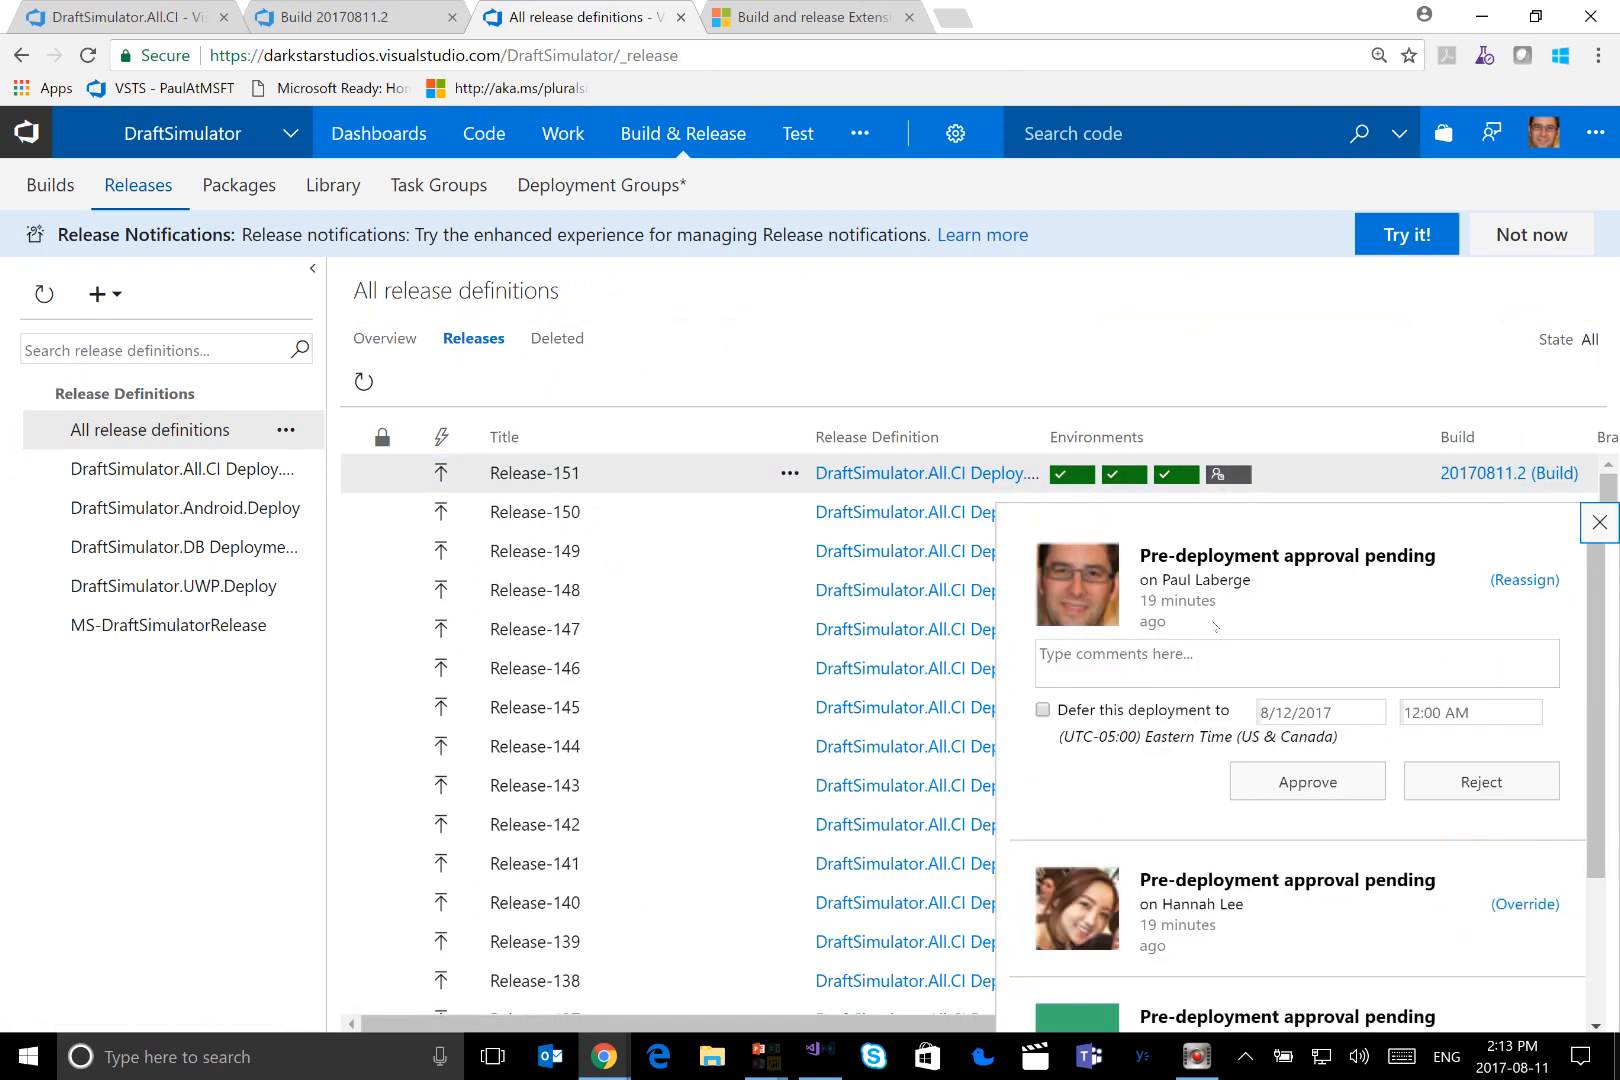
Approve the PRODUCTION deployment with the comment "Found a bug but still going ahead with a production deployment."
left_click(1220, 660)
type("Found")
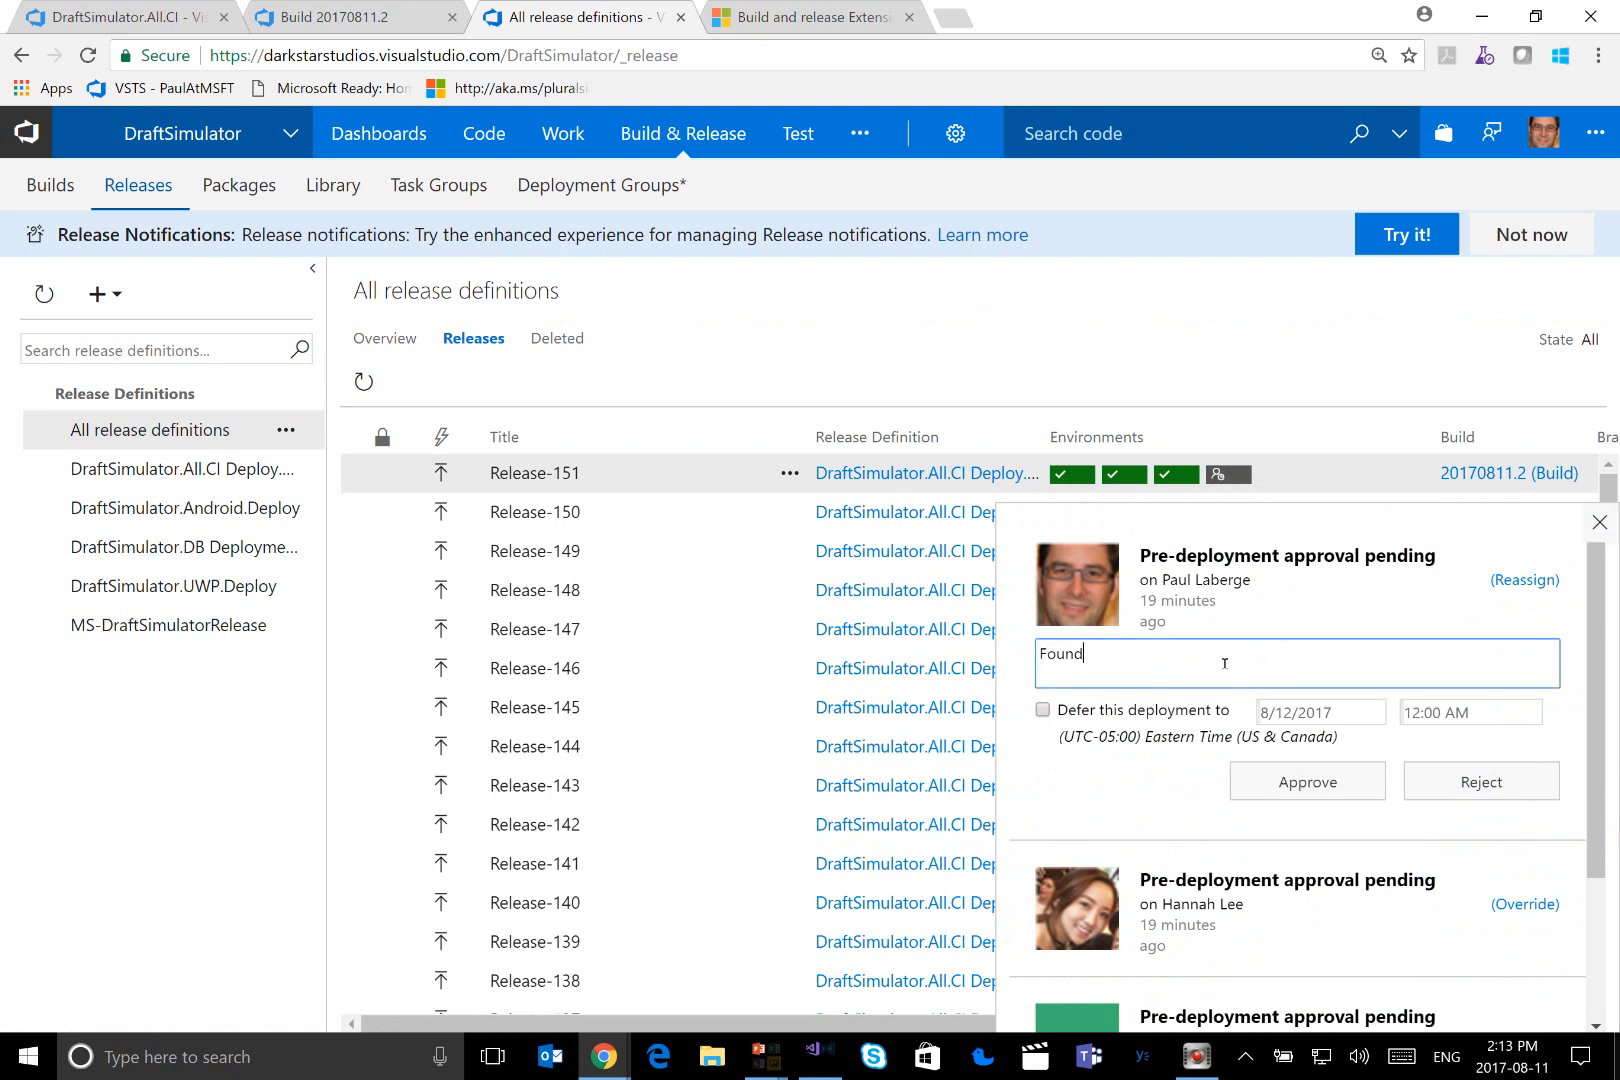
type(" a bug go")
key("BackSpace")
key("BackSpace")
type("but still going ahead with ")
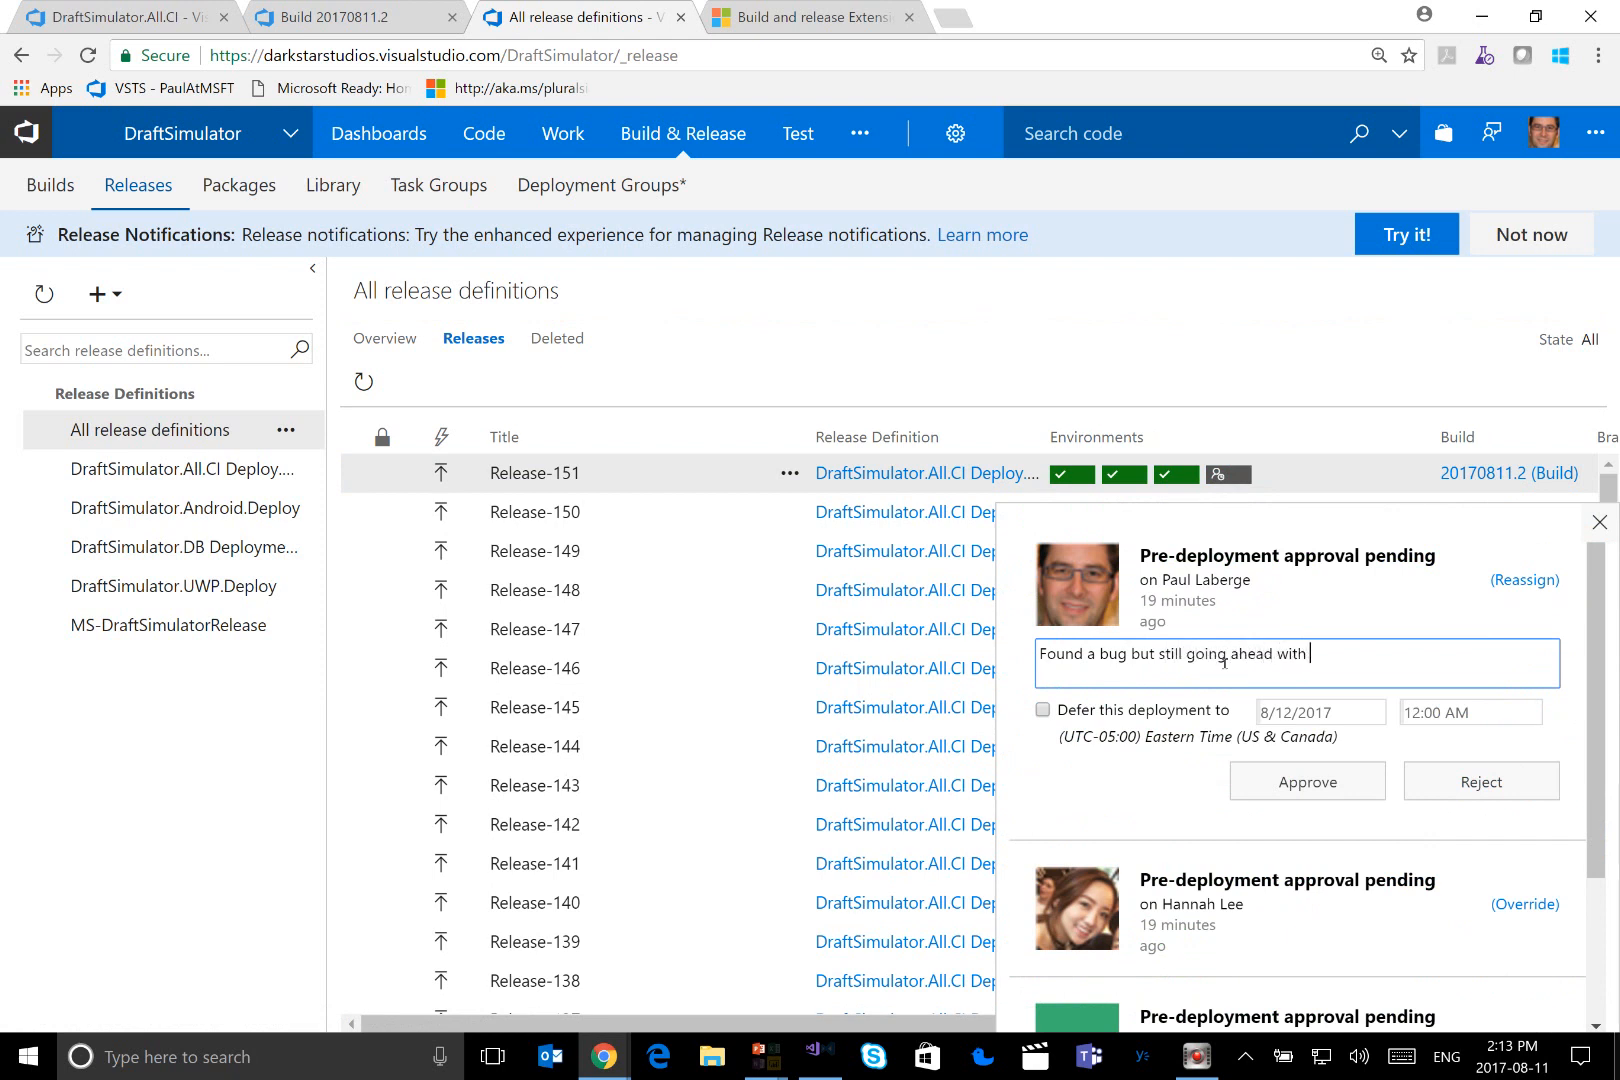
type("a production deployment.")
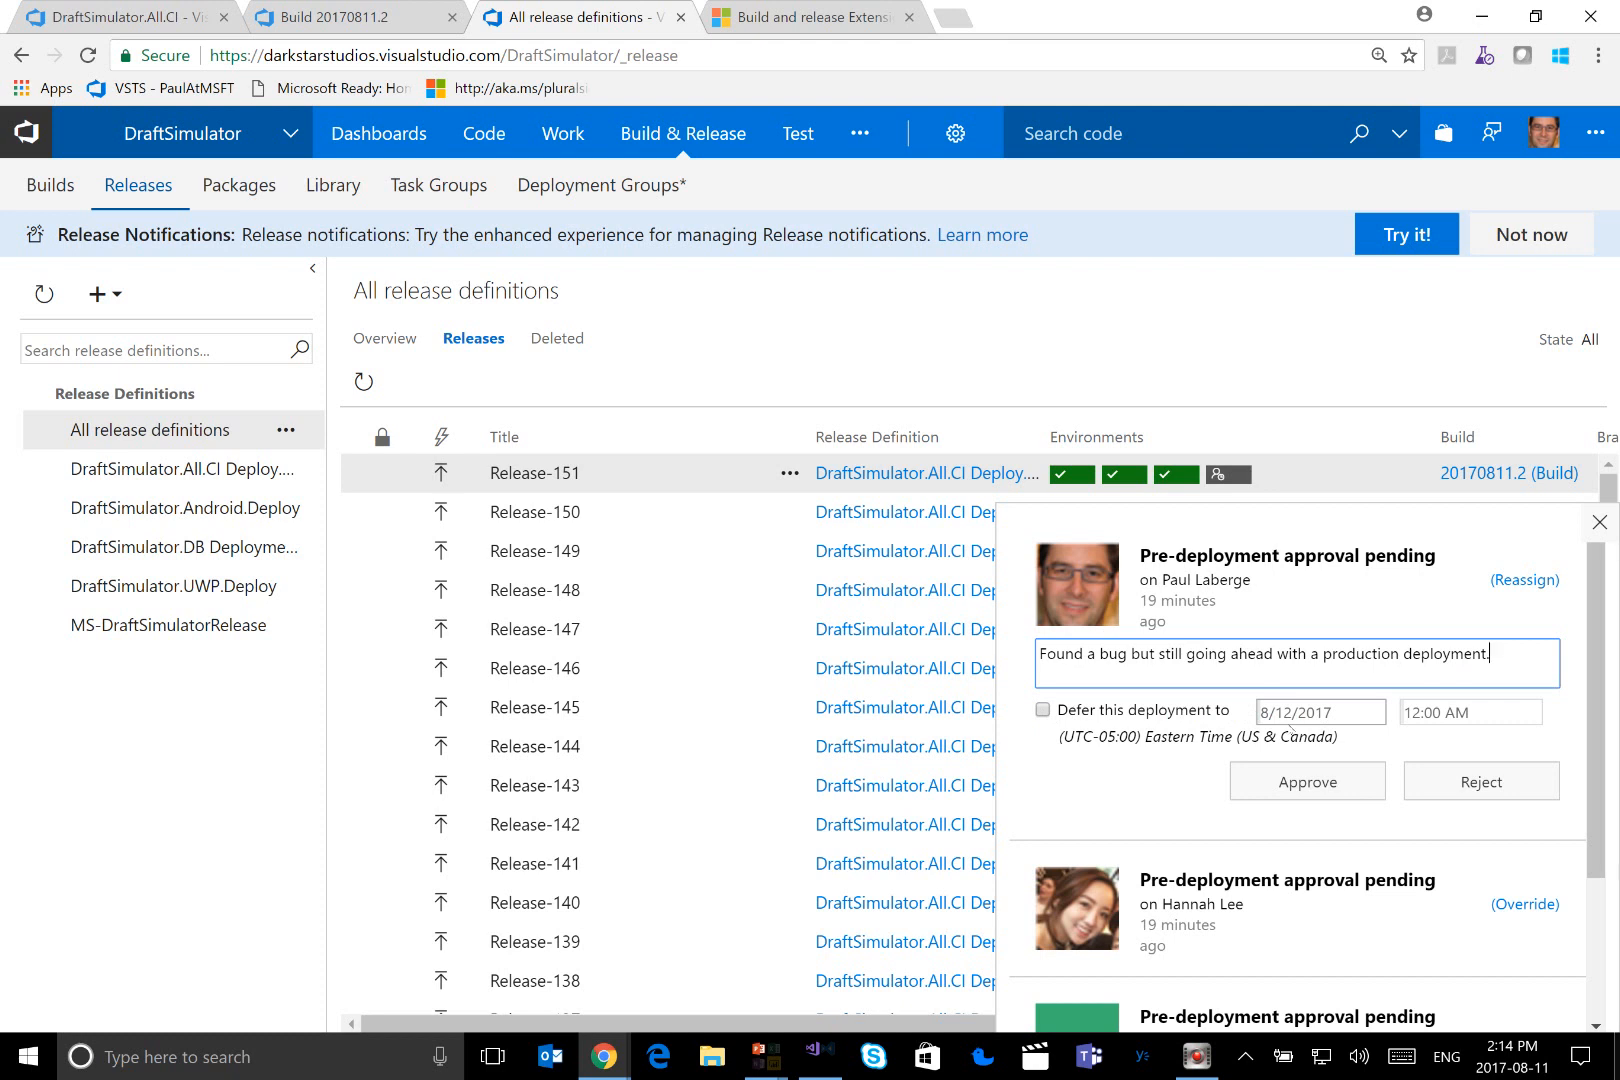
left_click(1280, 785)
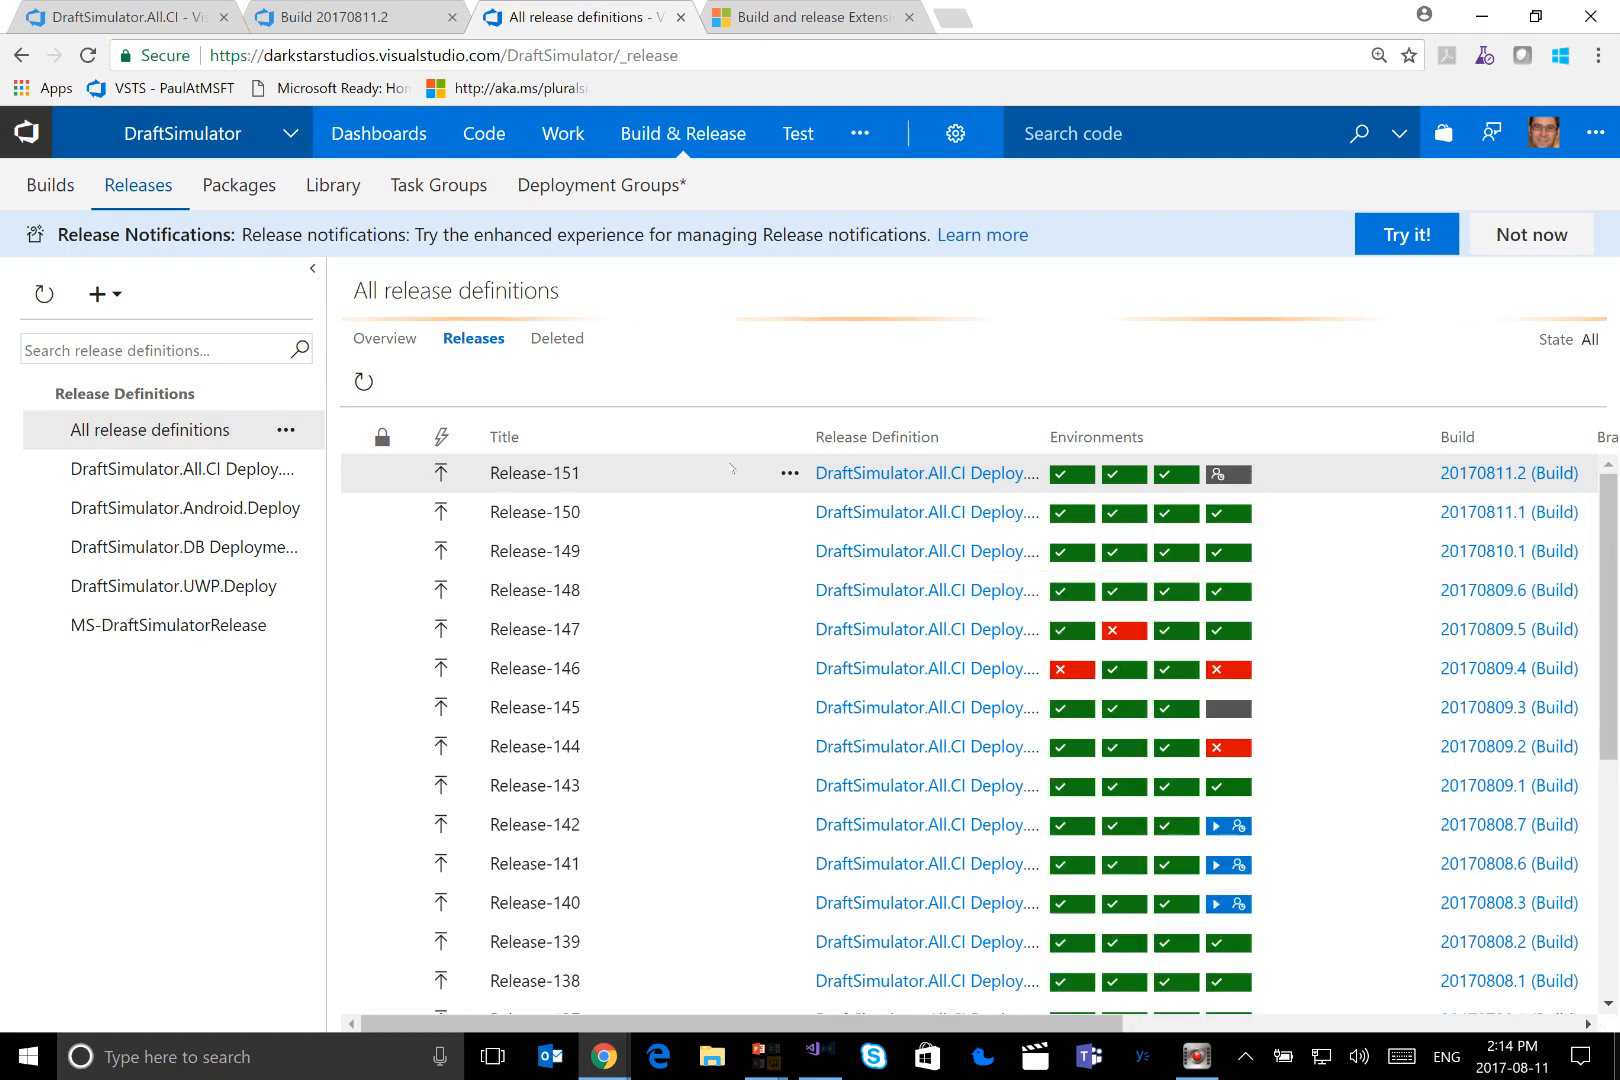
Open Release-151 and examine its logs, covering the PRODUCTION deployment steps and the Start STAGING Web App Slot task
double_click(724, 471)
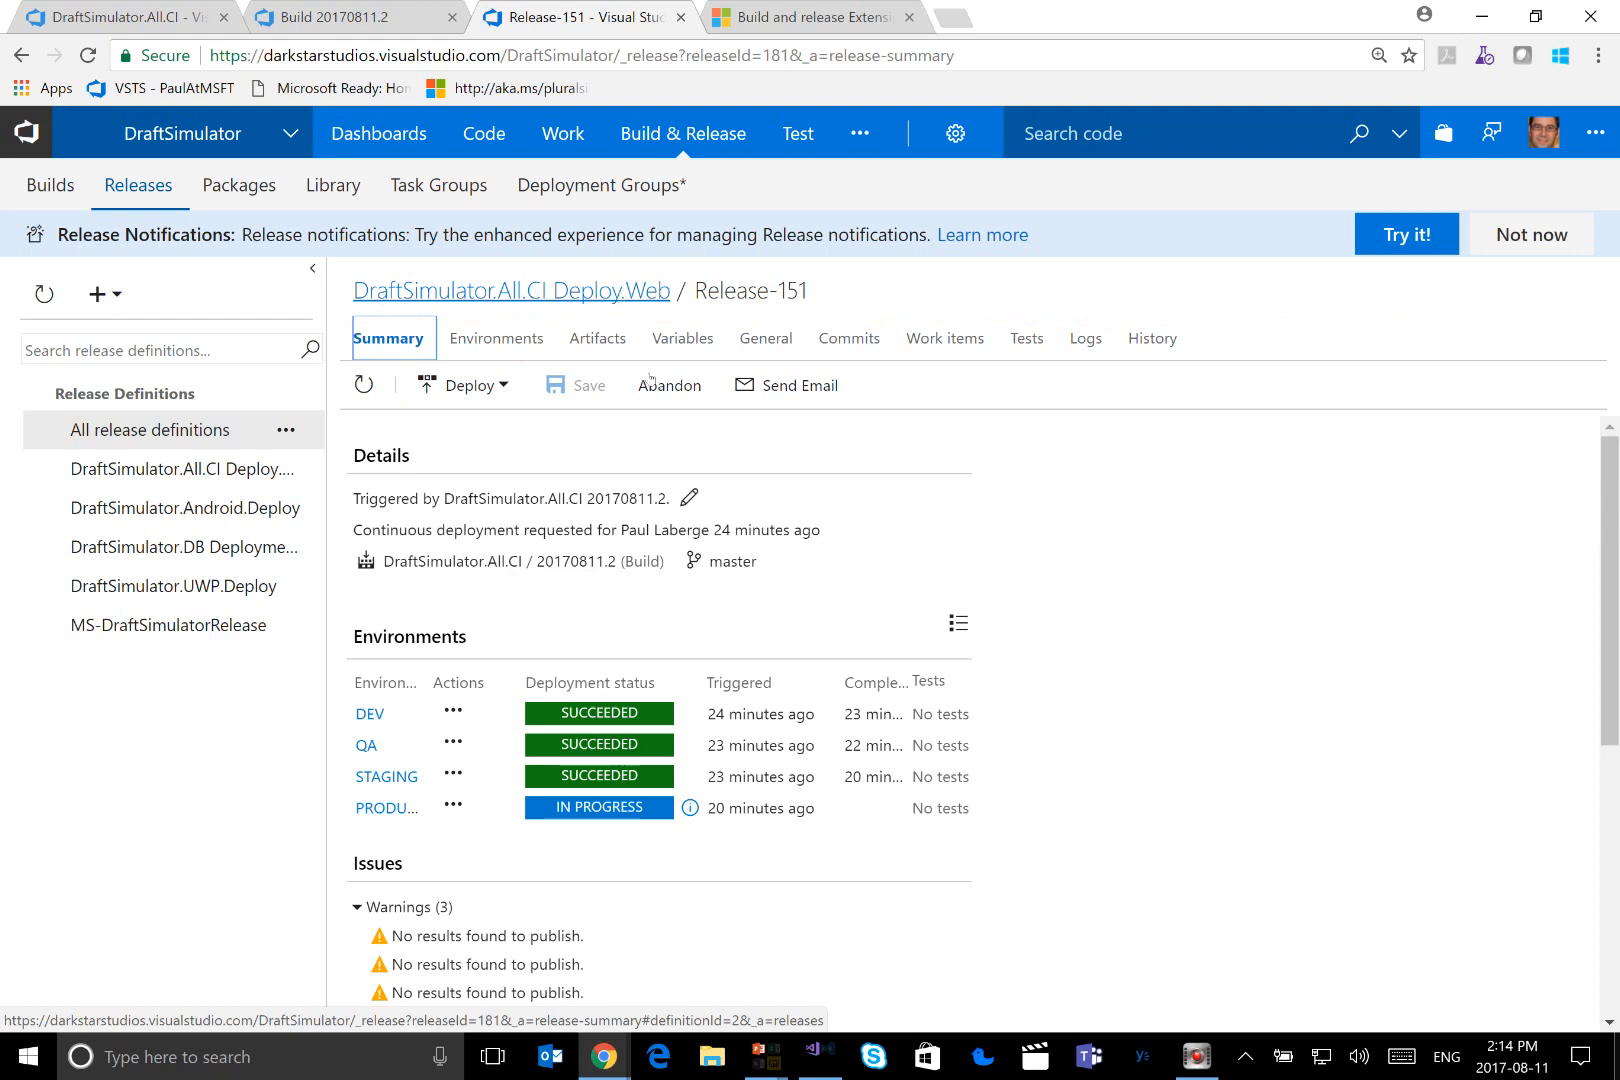
left_click(1085, 340)
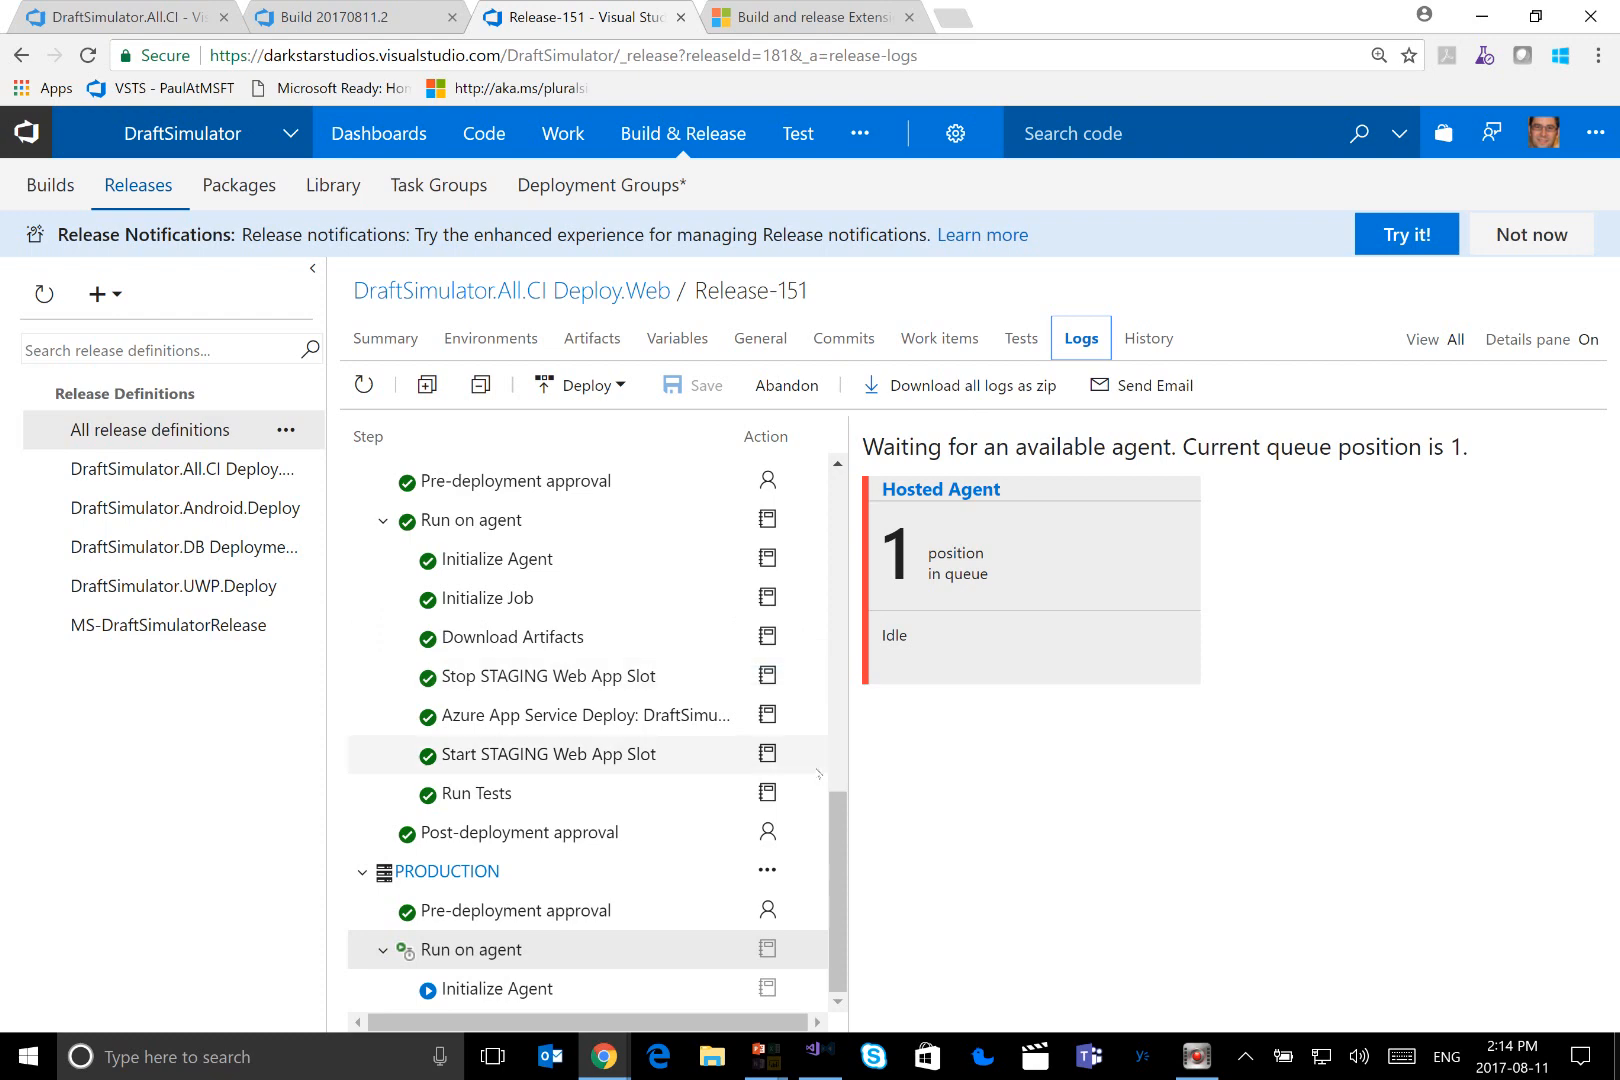
left_click_drag(834, 813, 852, 874)
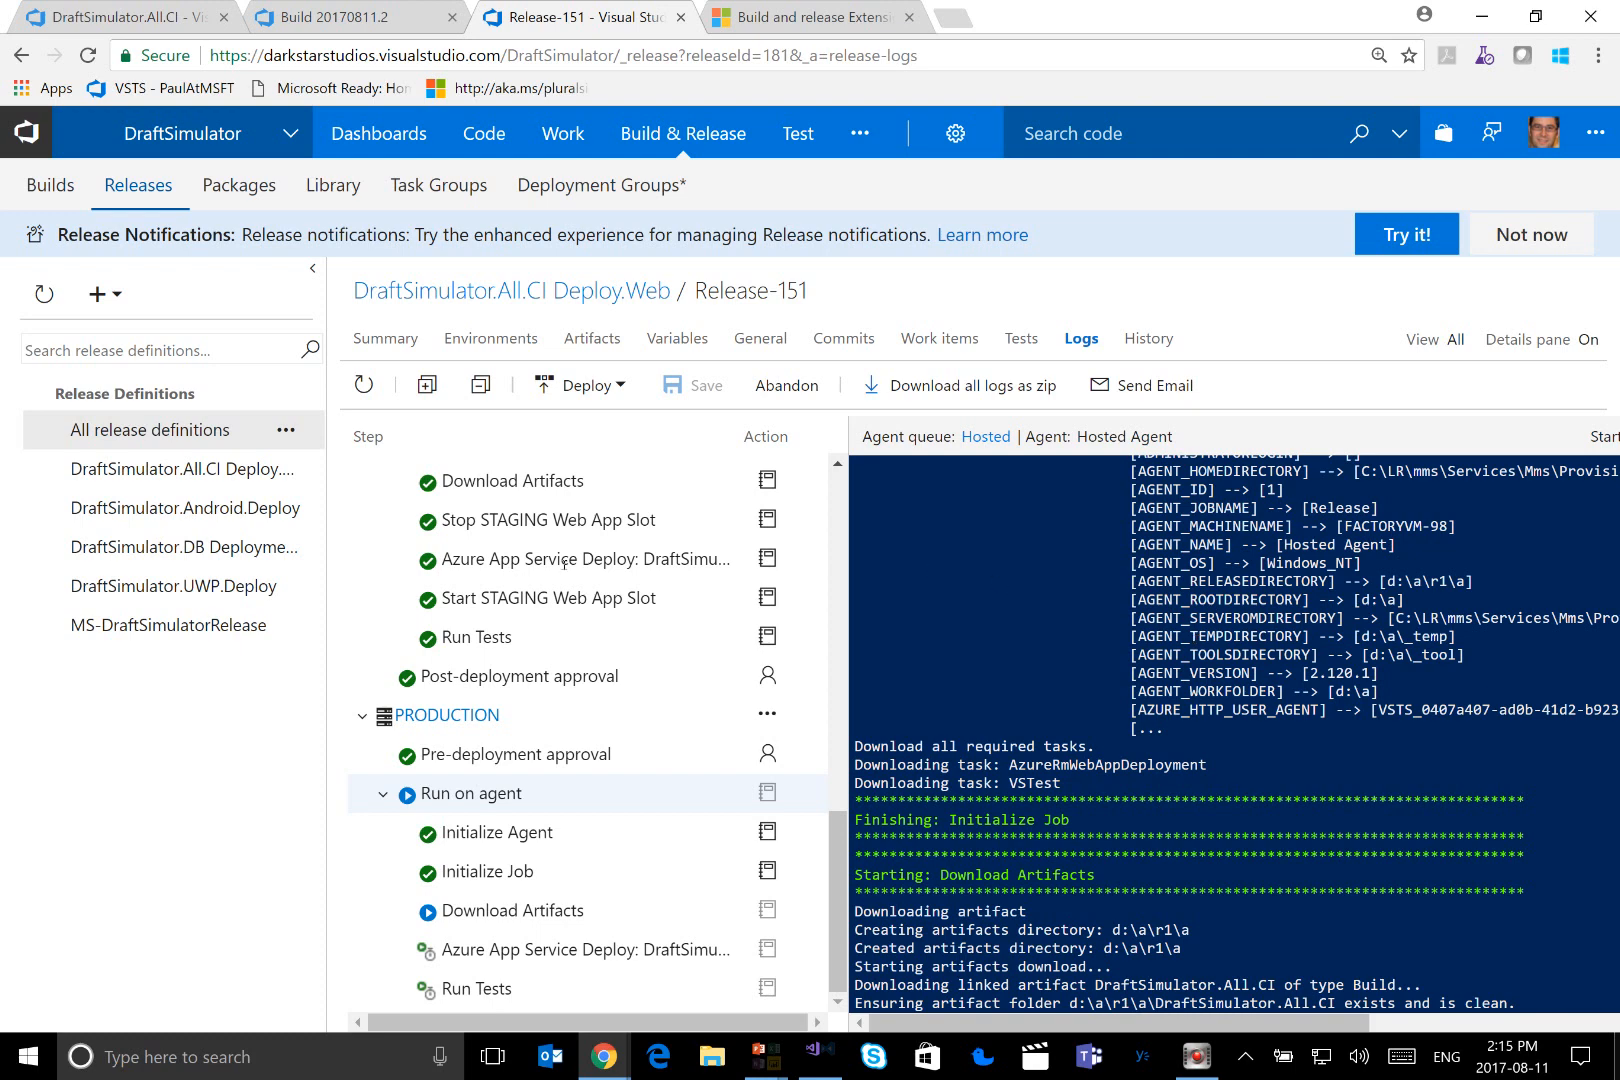
left_click(511, 598)
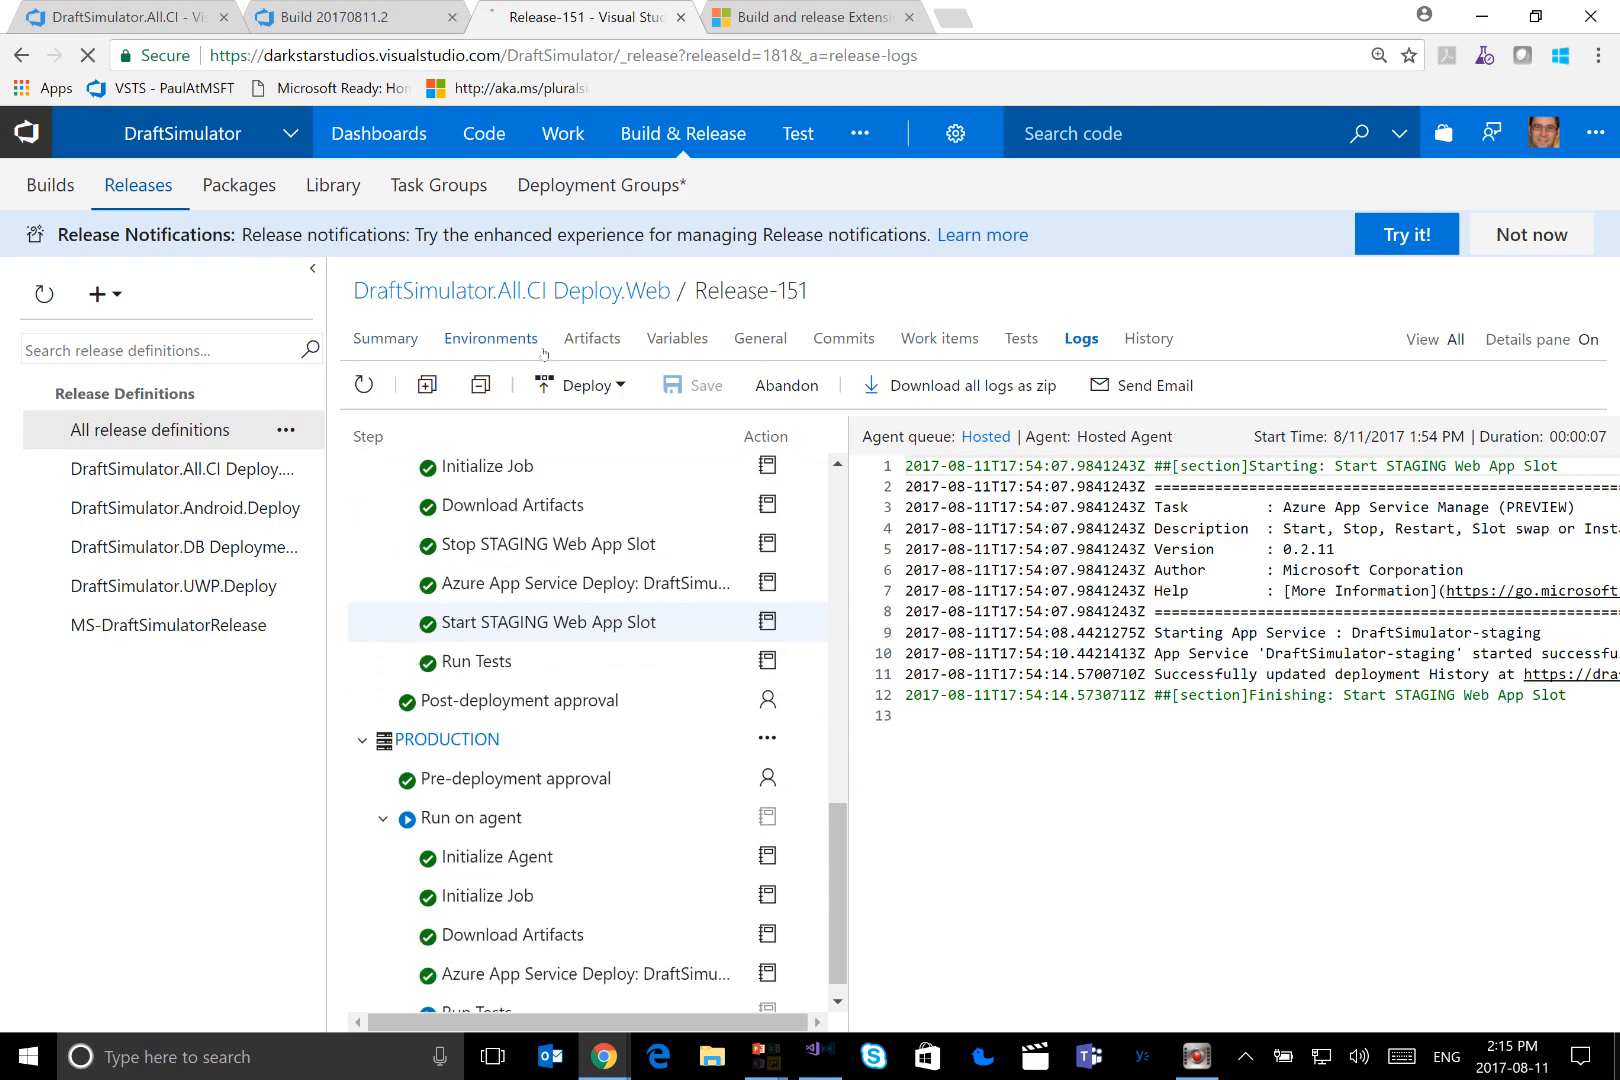
Open the DraftSimulator.All.CI Deploy.Web release definition and examine its pipeline from the build artifact through the environments
left_click(553, 291)
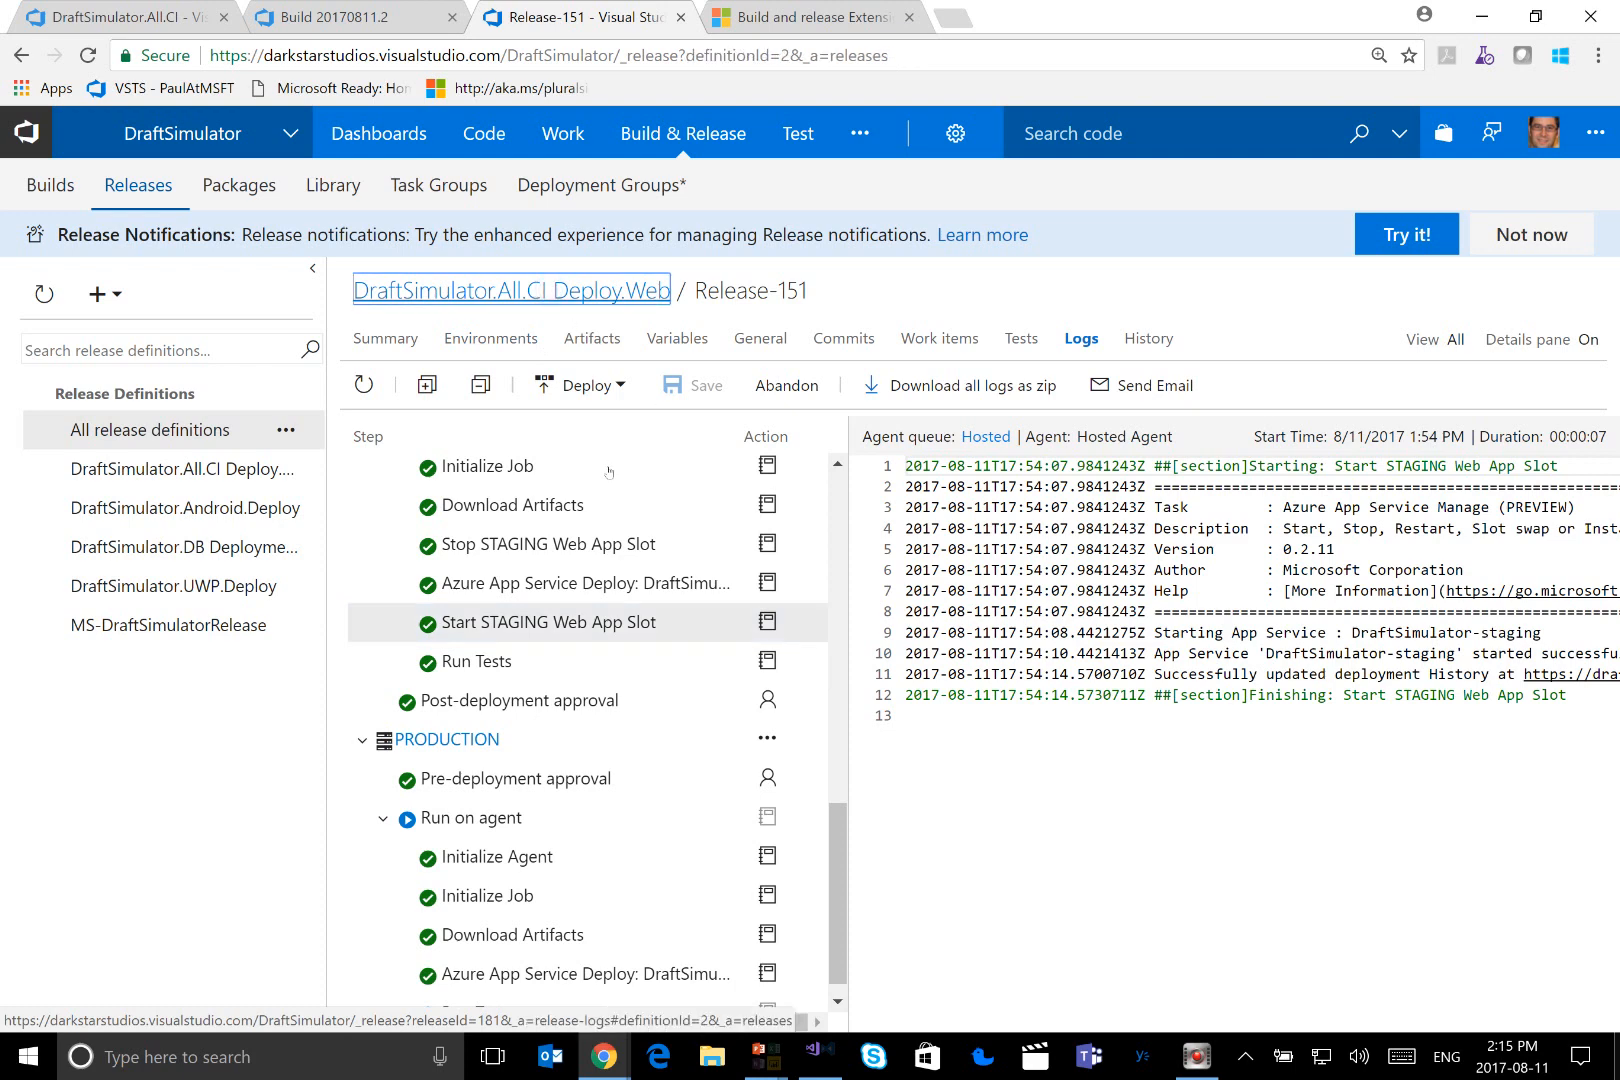
left_click(707, 292)
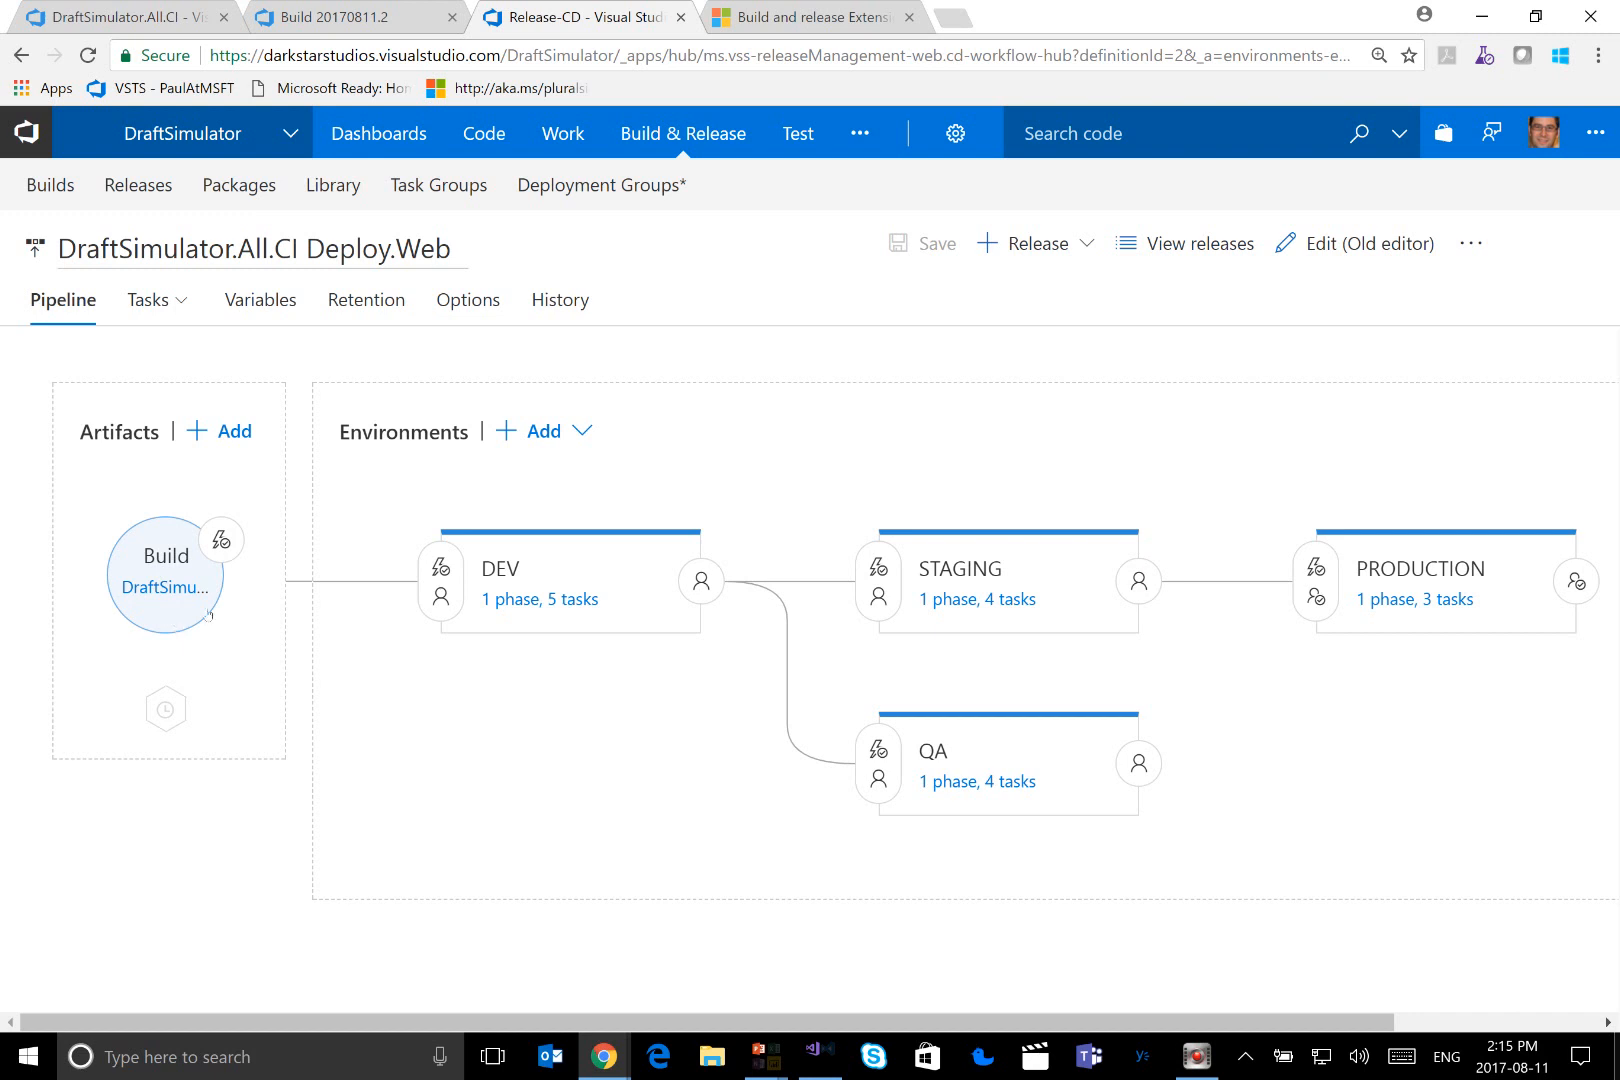
mouse_move(559, 587)
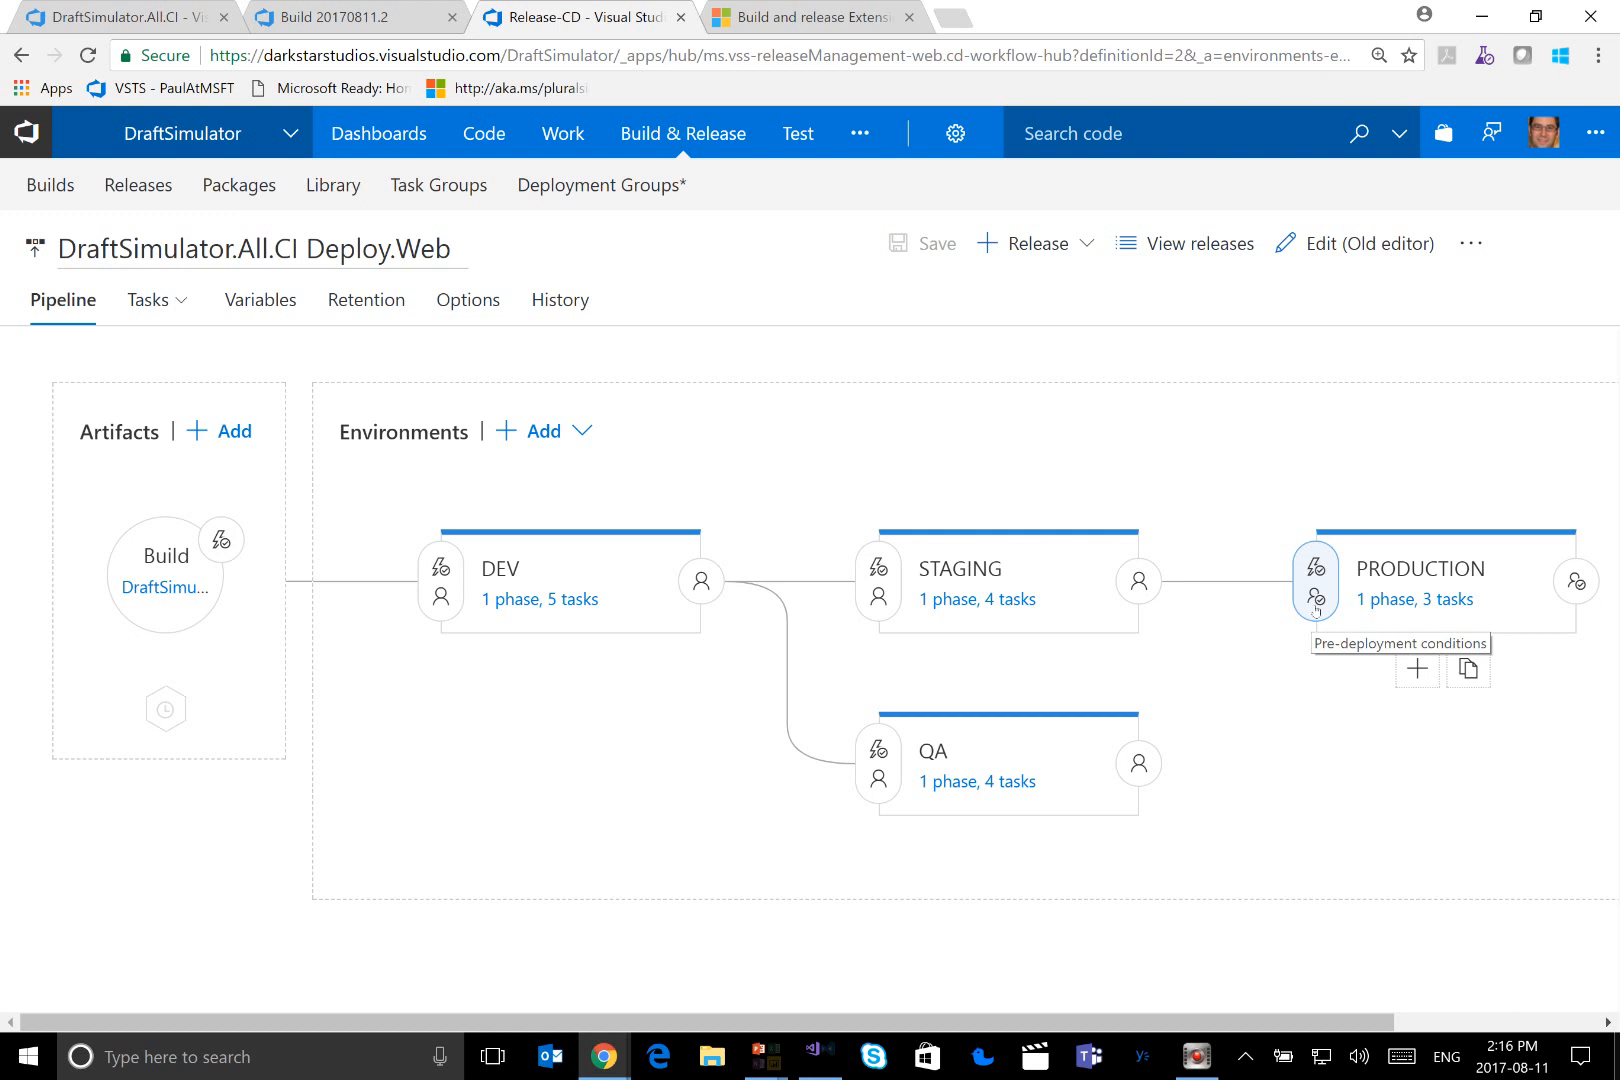
Open the DEV environment's tasks and examine the Deploy and Utility tasks available to add, including the details of Rollback PowerShell
left_click(556, 600)
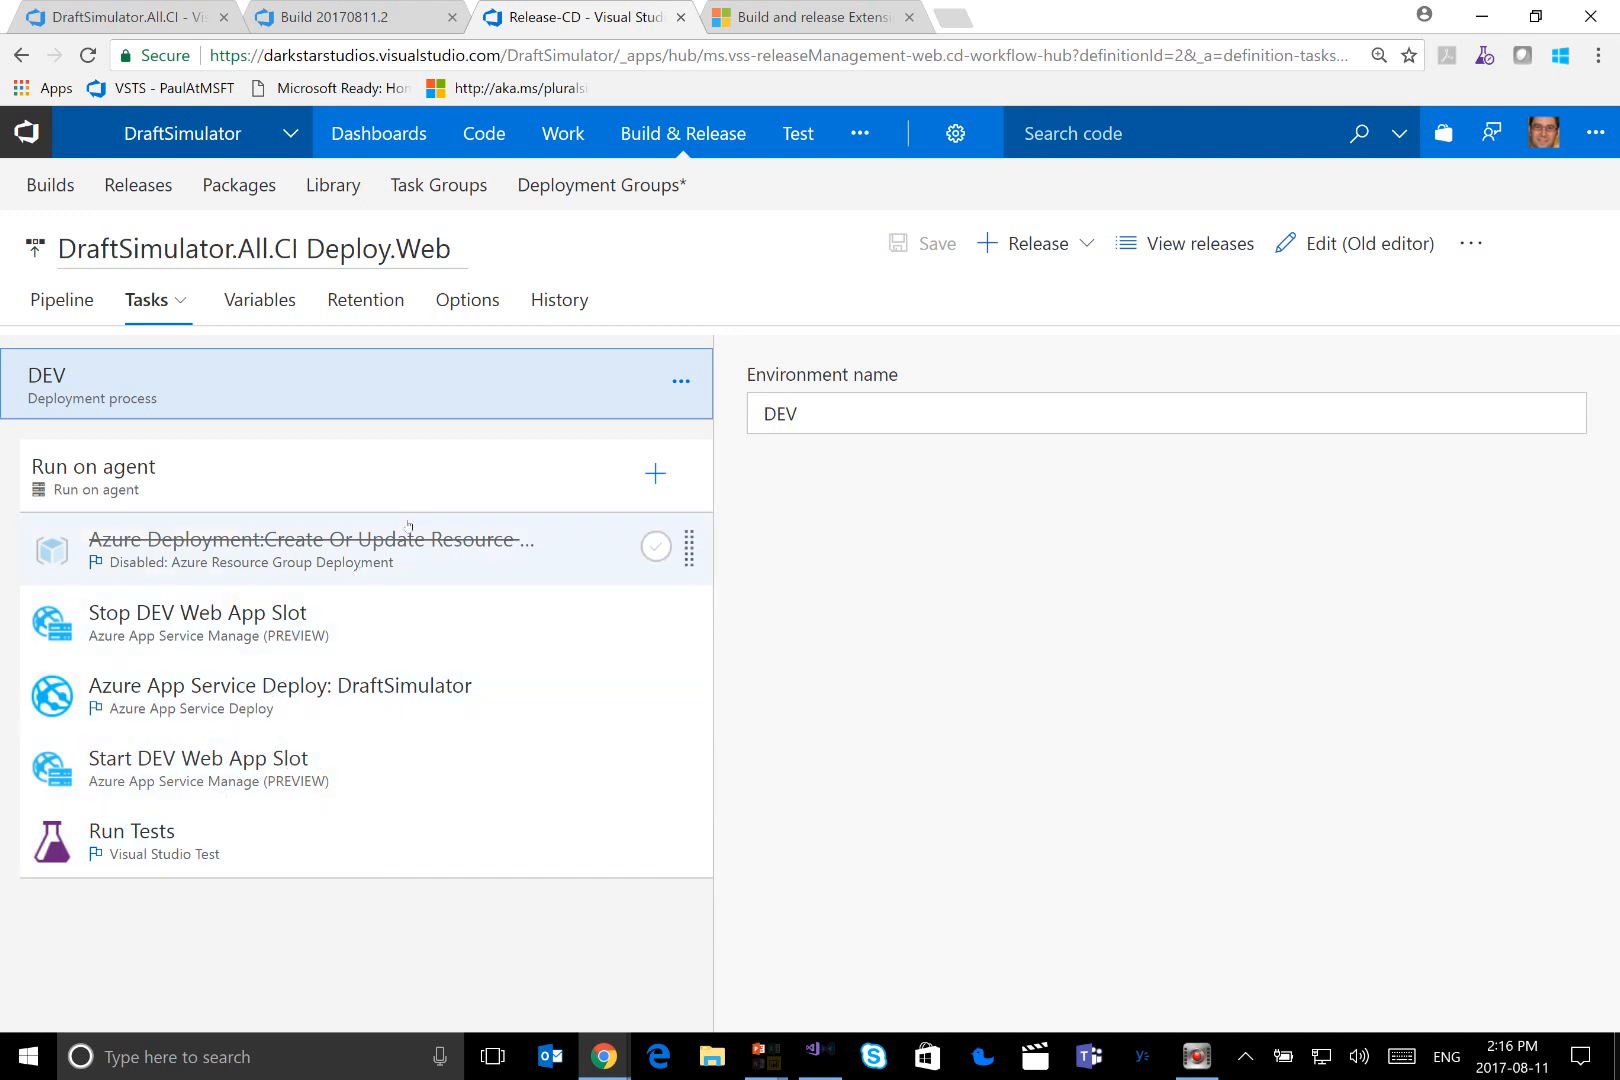
left_click(657, 474)
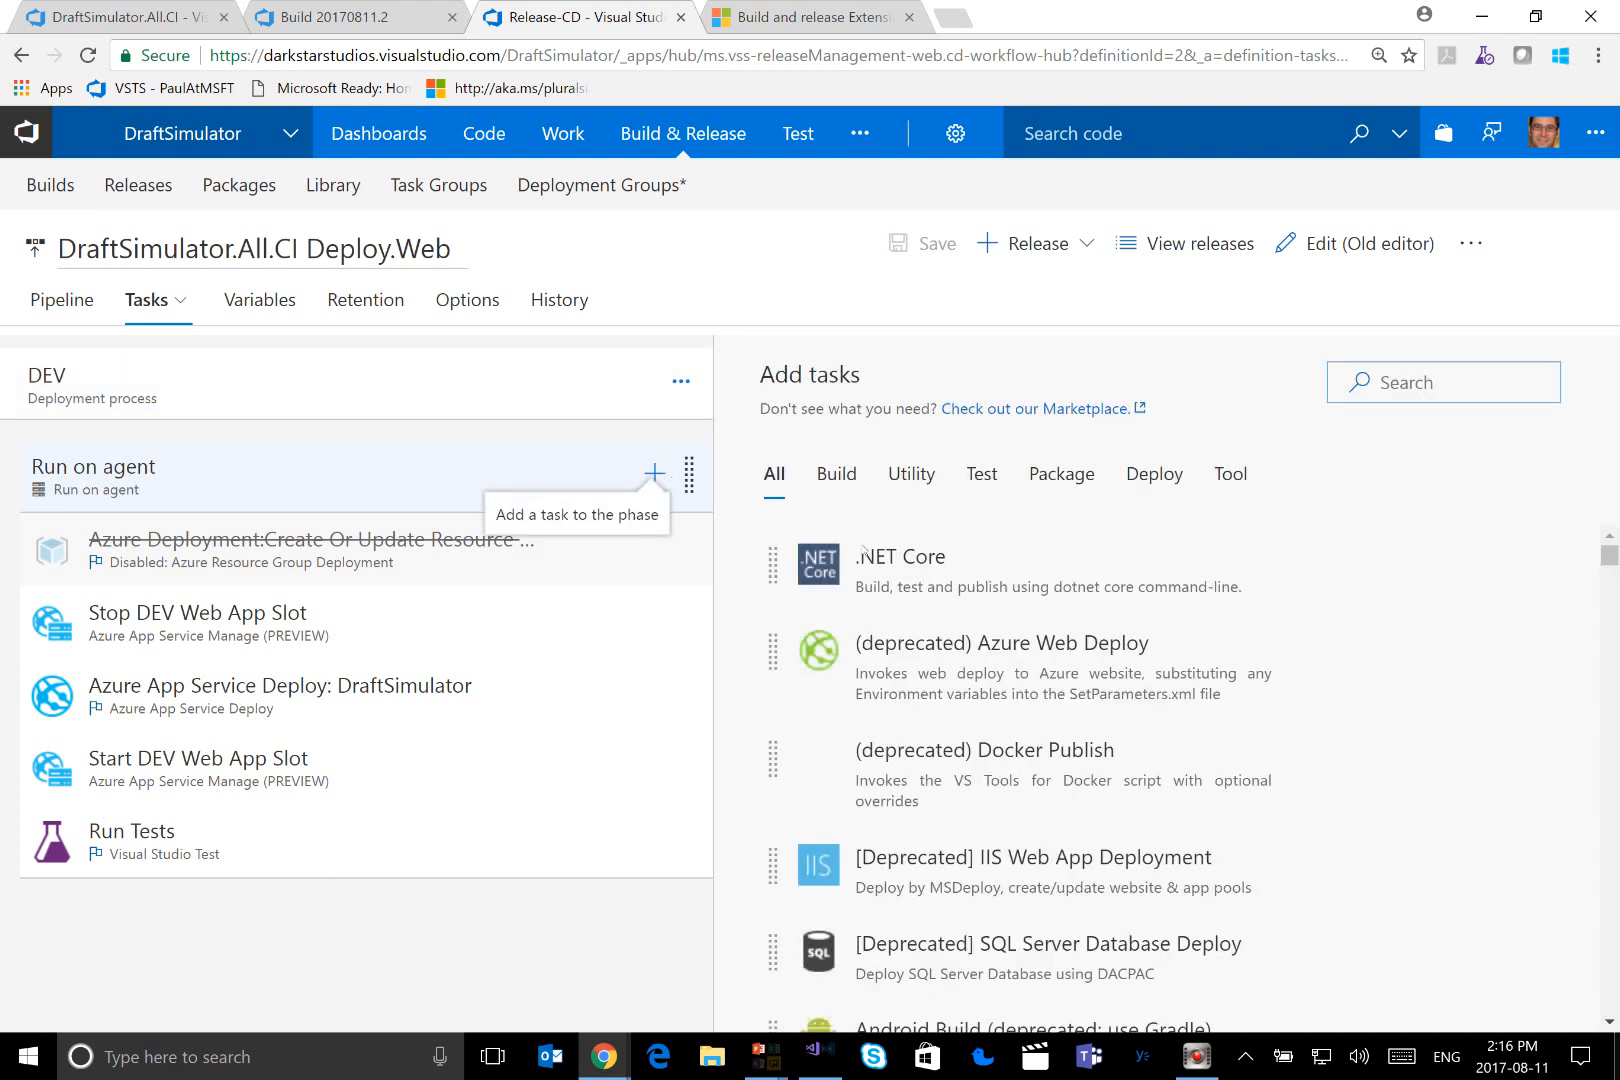
left_click(1147, 477)
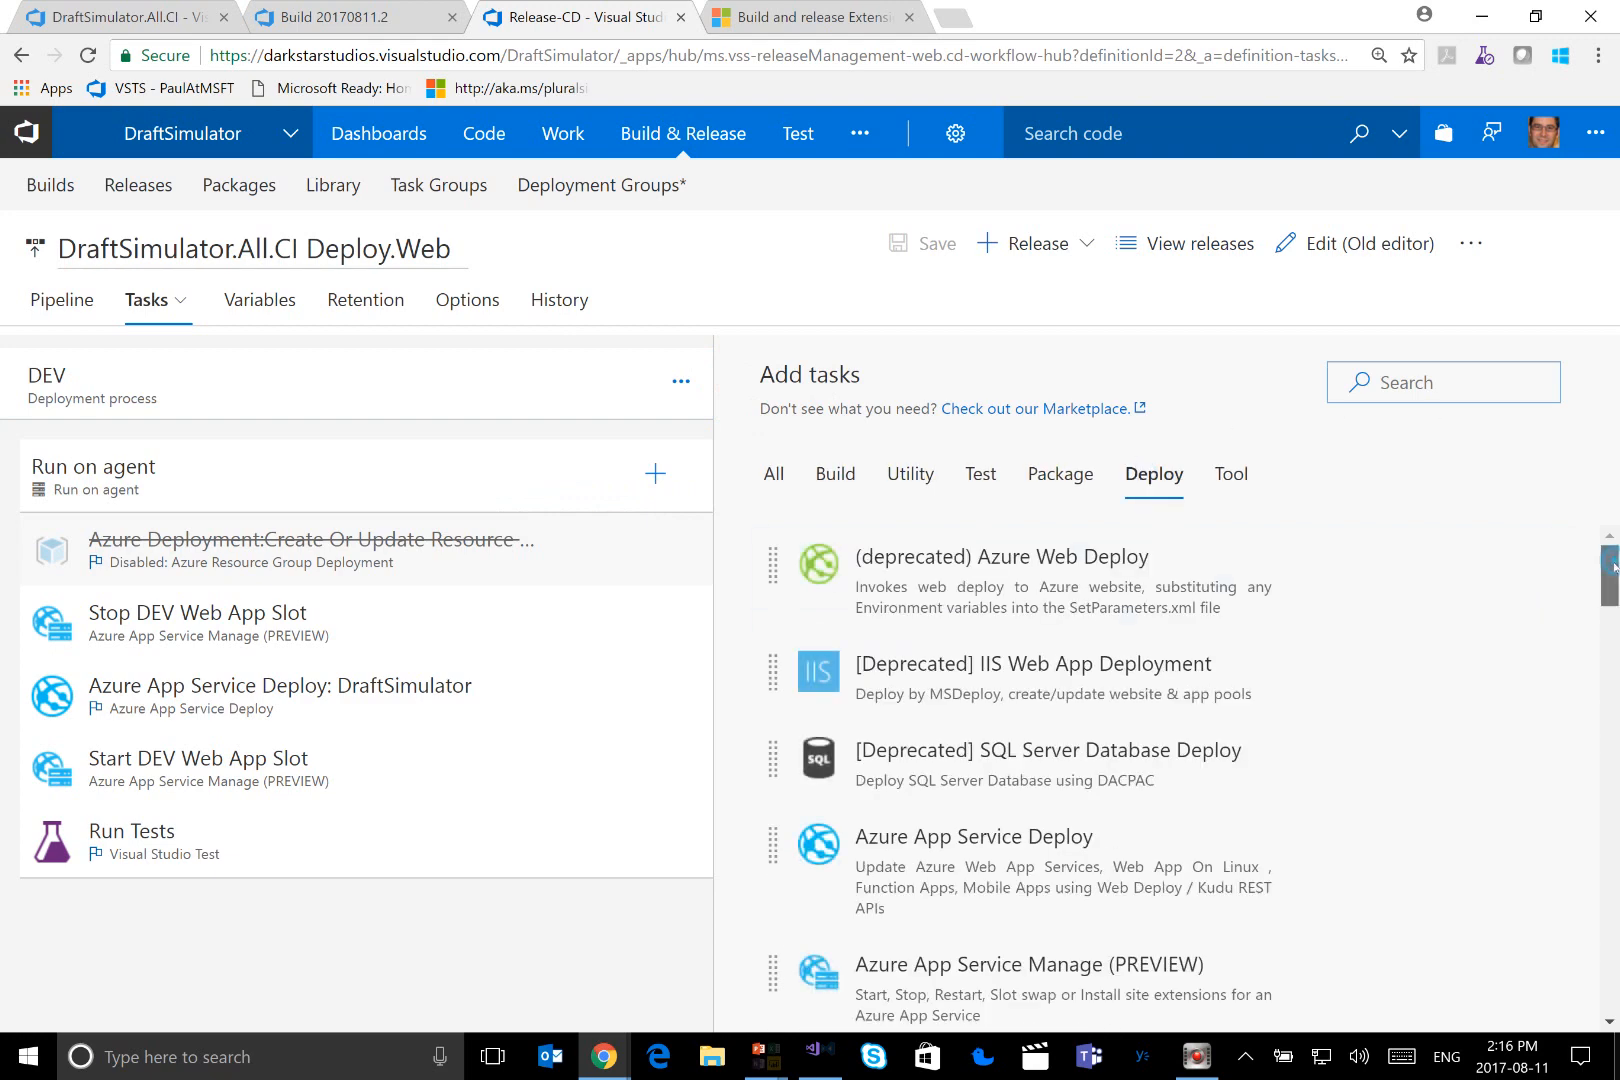
left_click_drag(1612, 565, 1597, 869)
mouse_move(1102, 802)
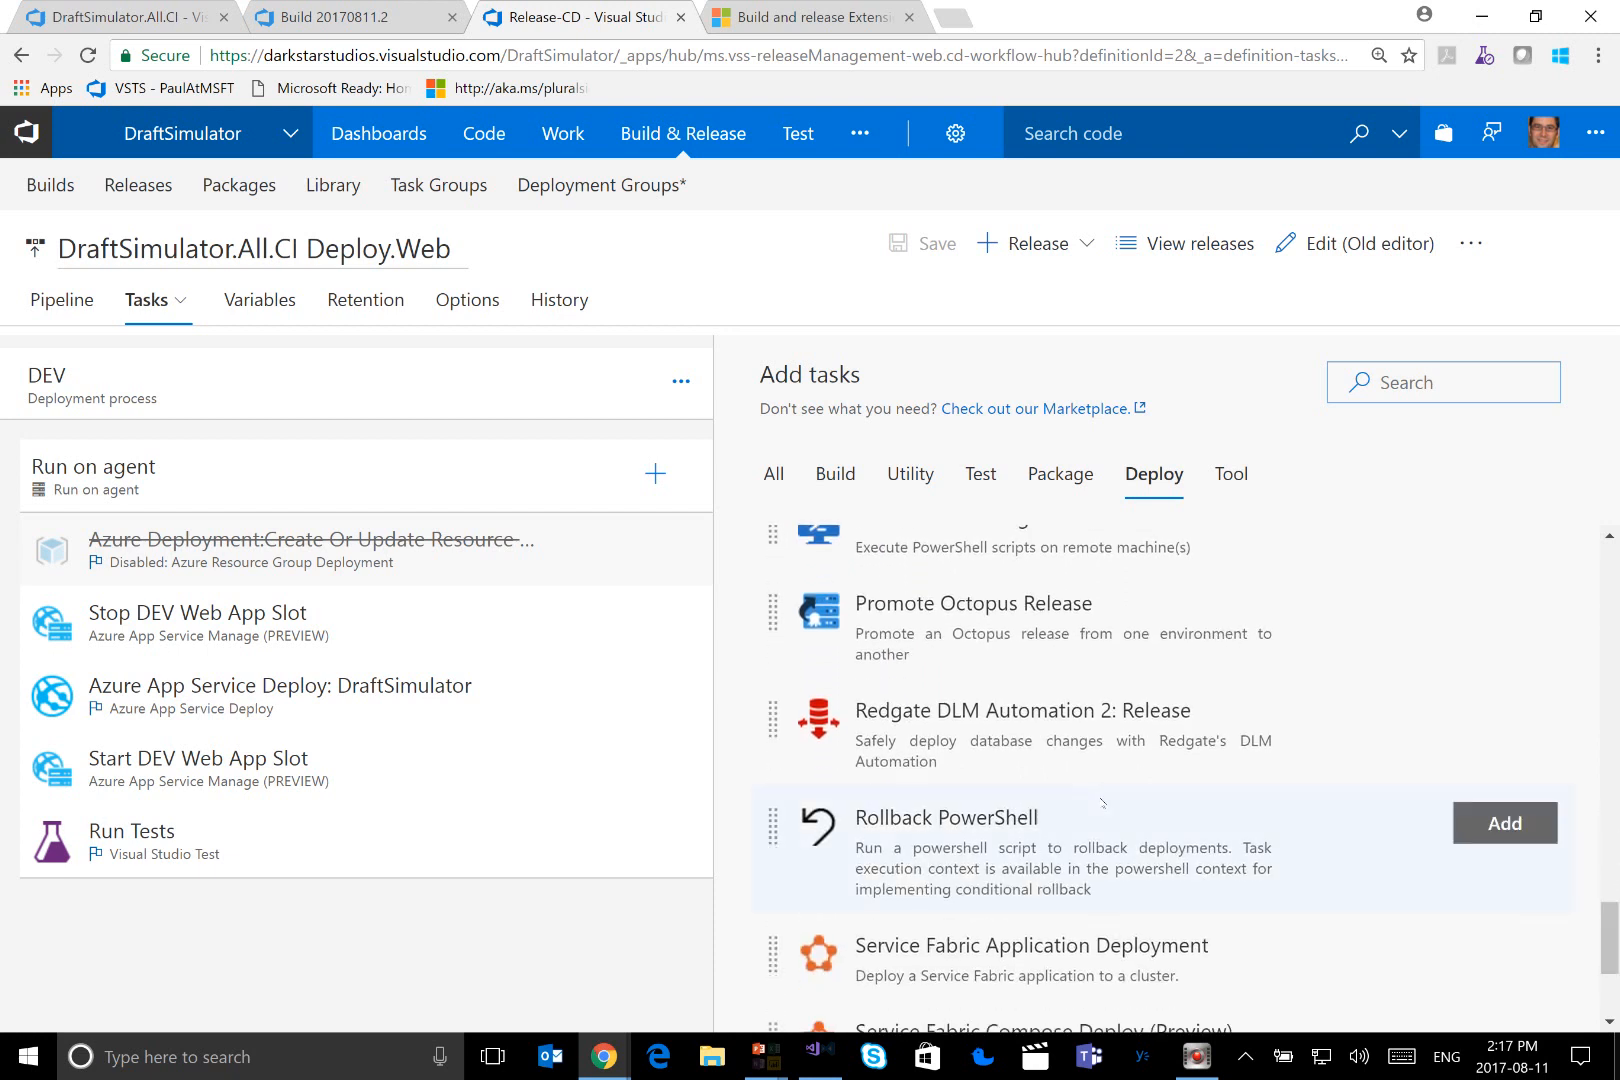
left_click(1055, 839)
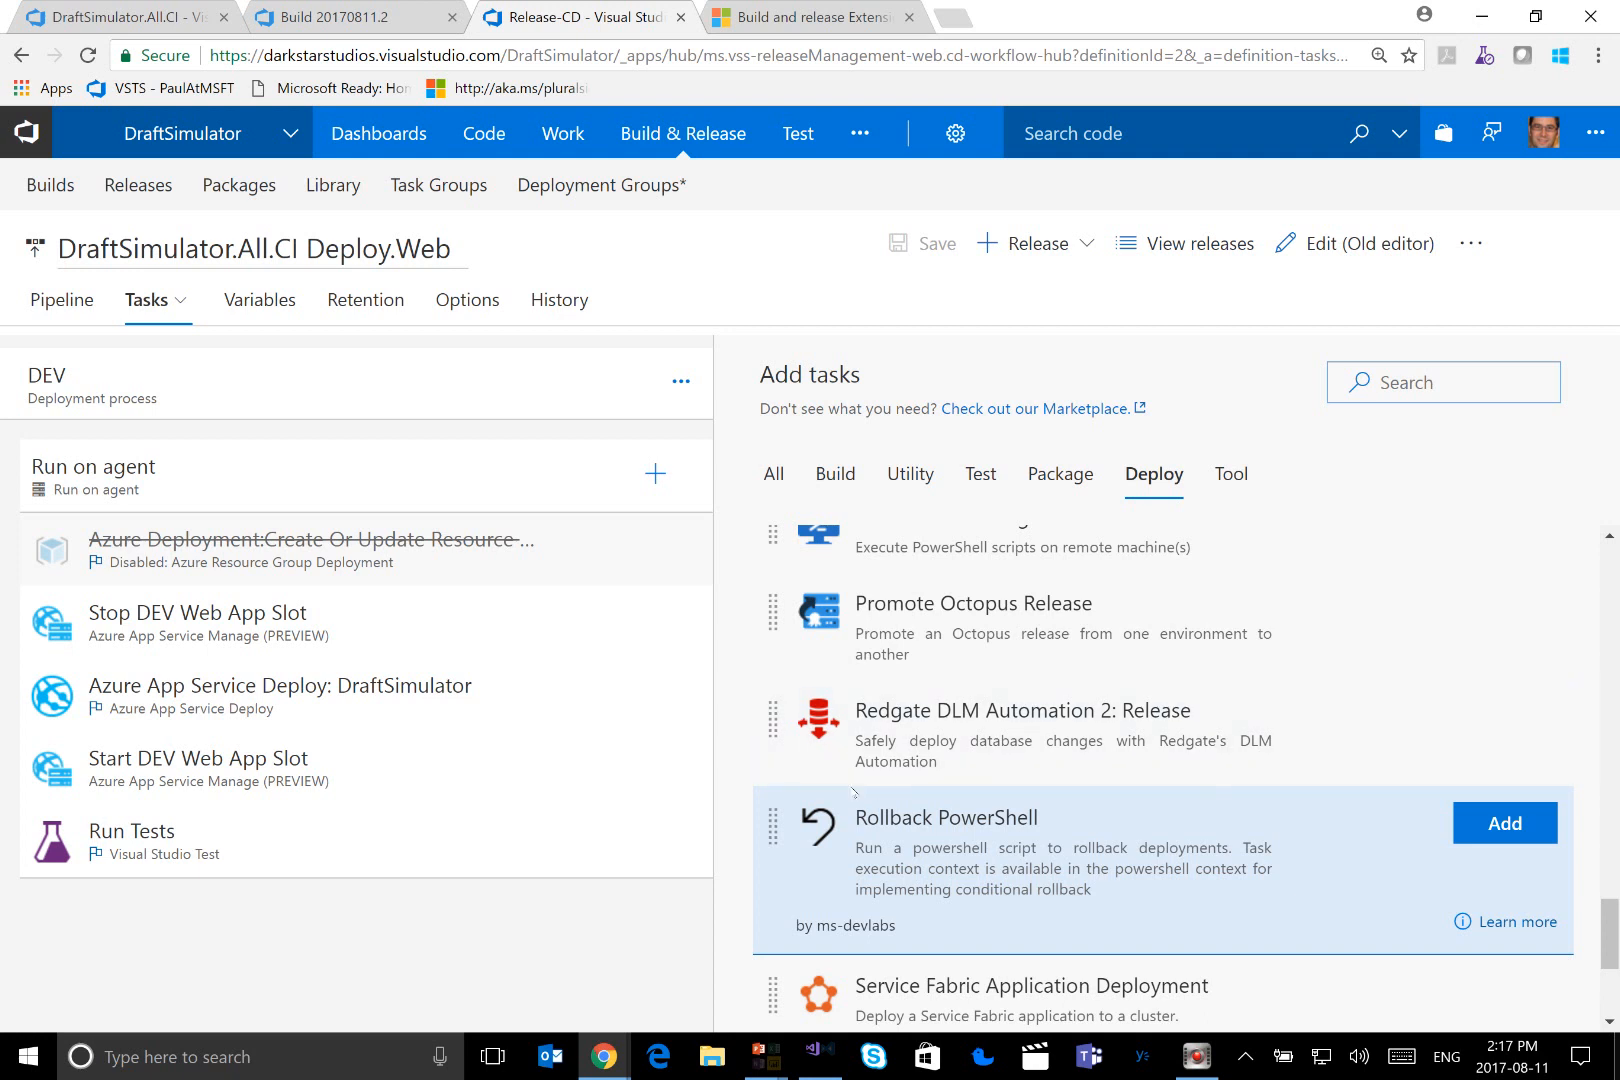
left_click(929, 488)
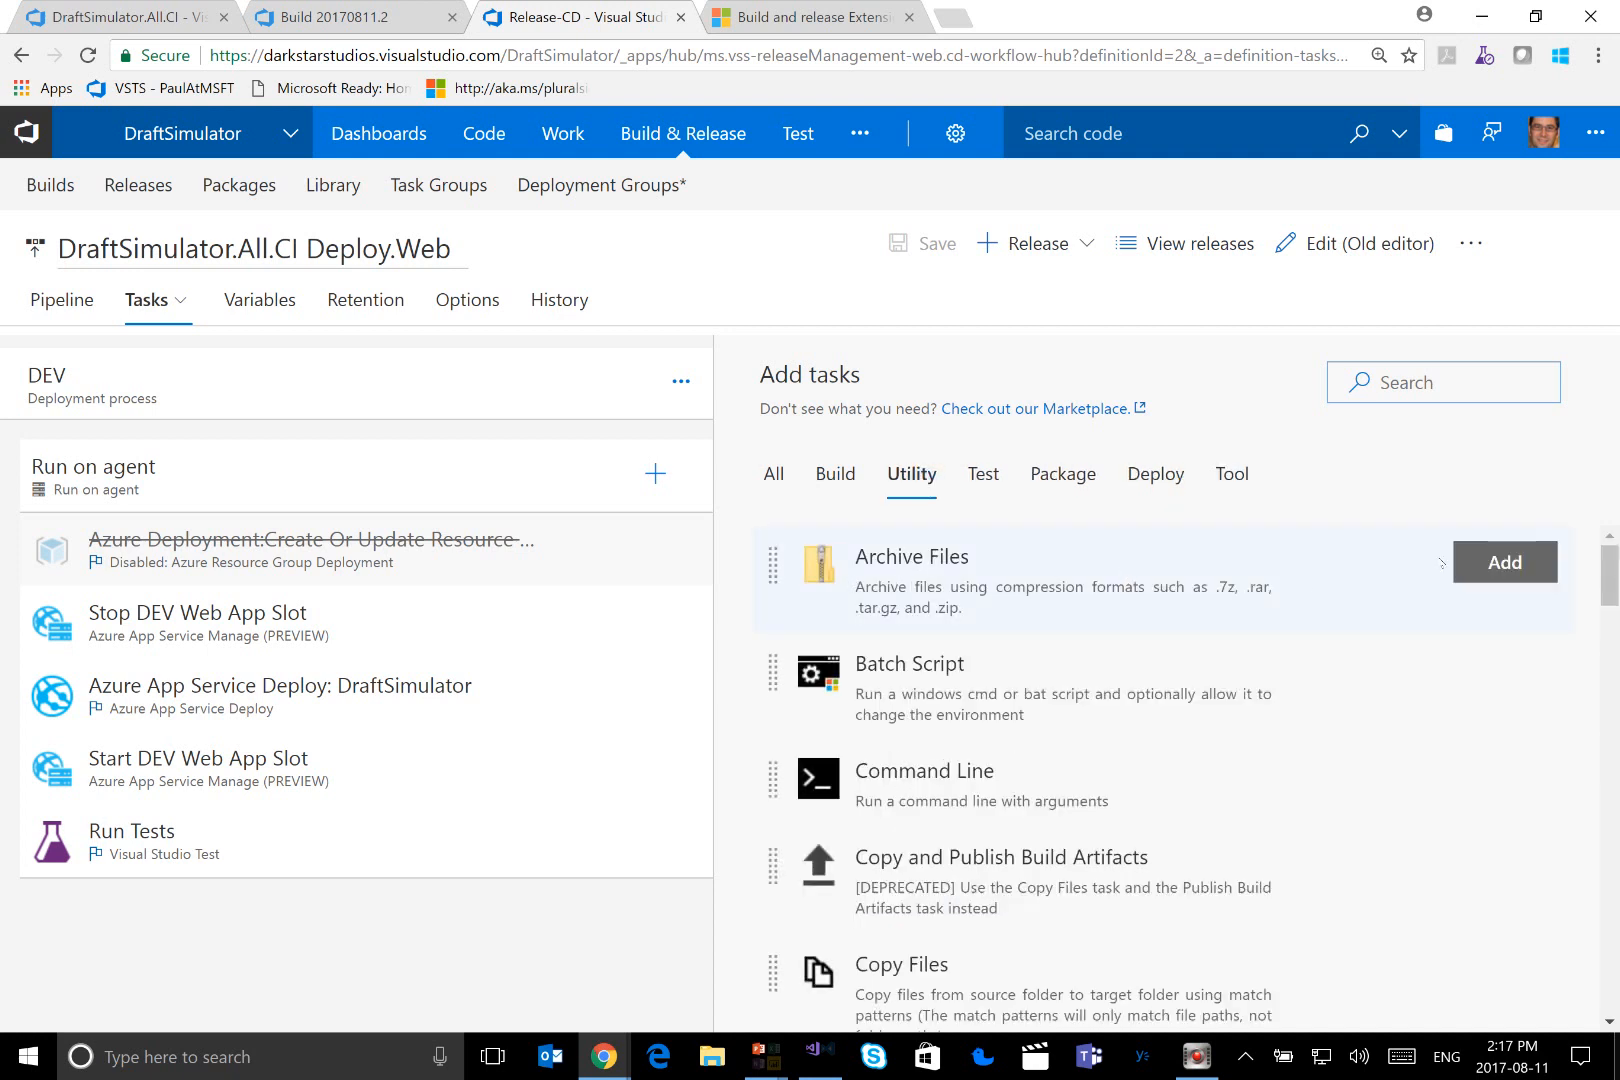
left_click_drag(1611, 567, 1611, 824)
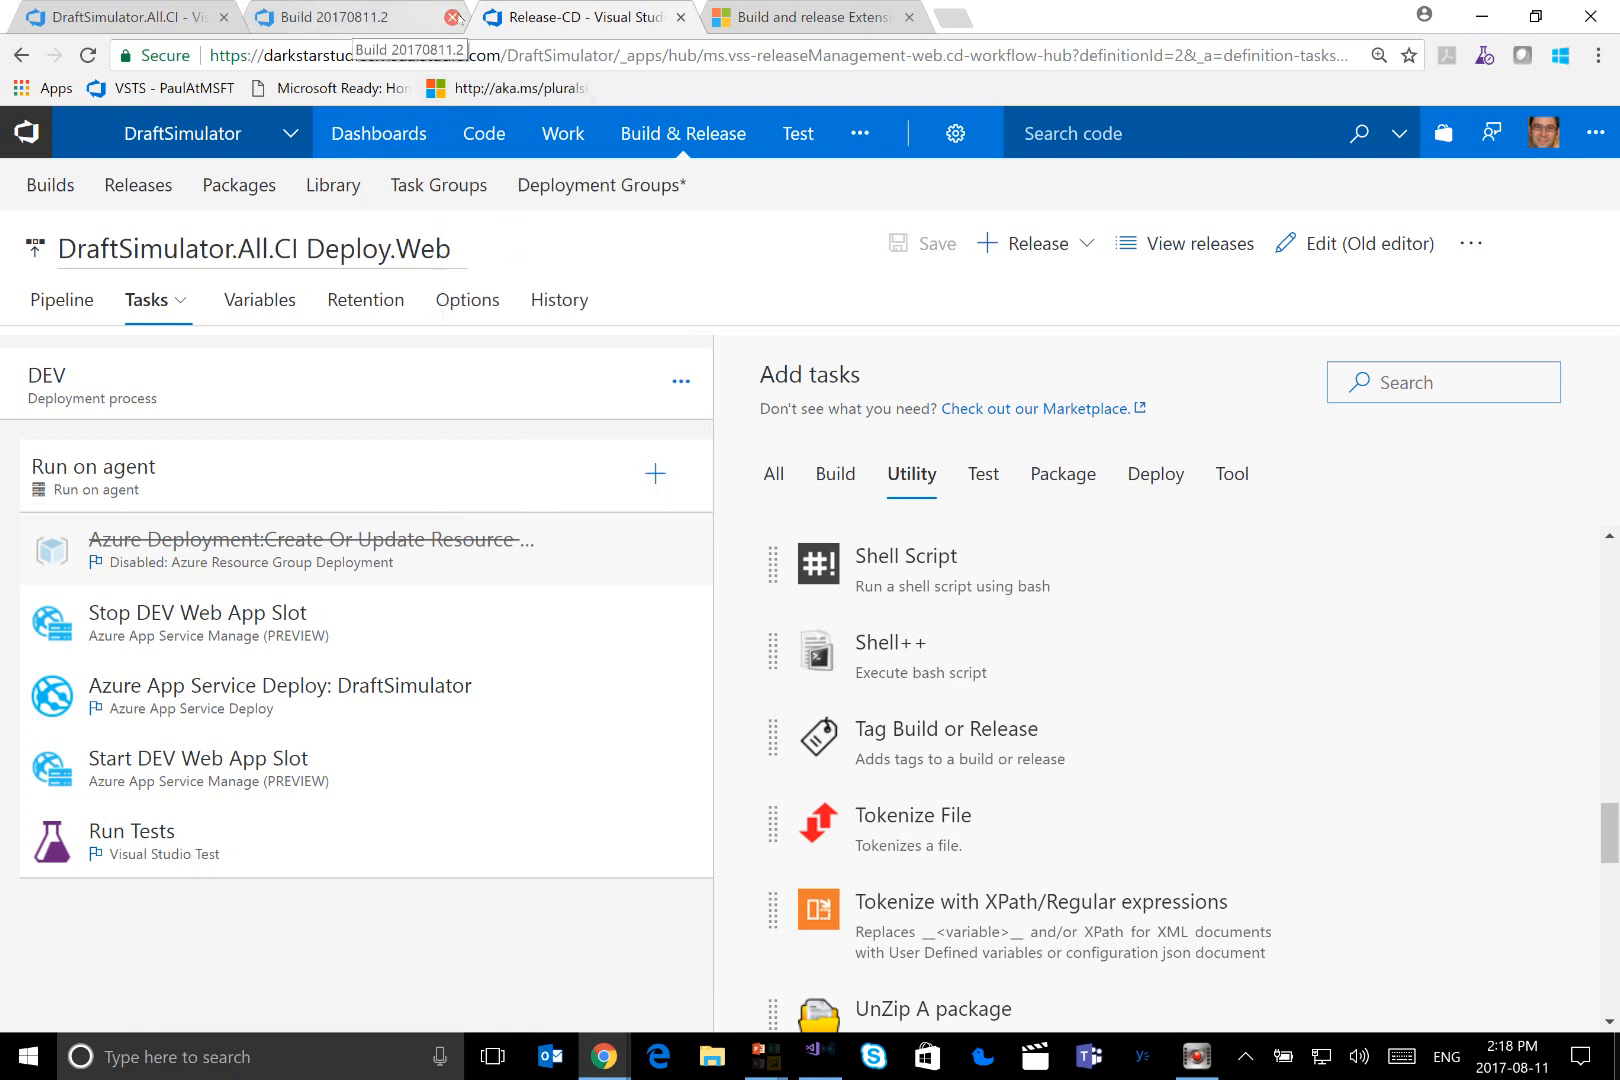
Check the project's list of releases and go to its load tests
mouse_move(664, 146)
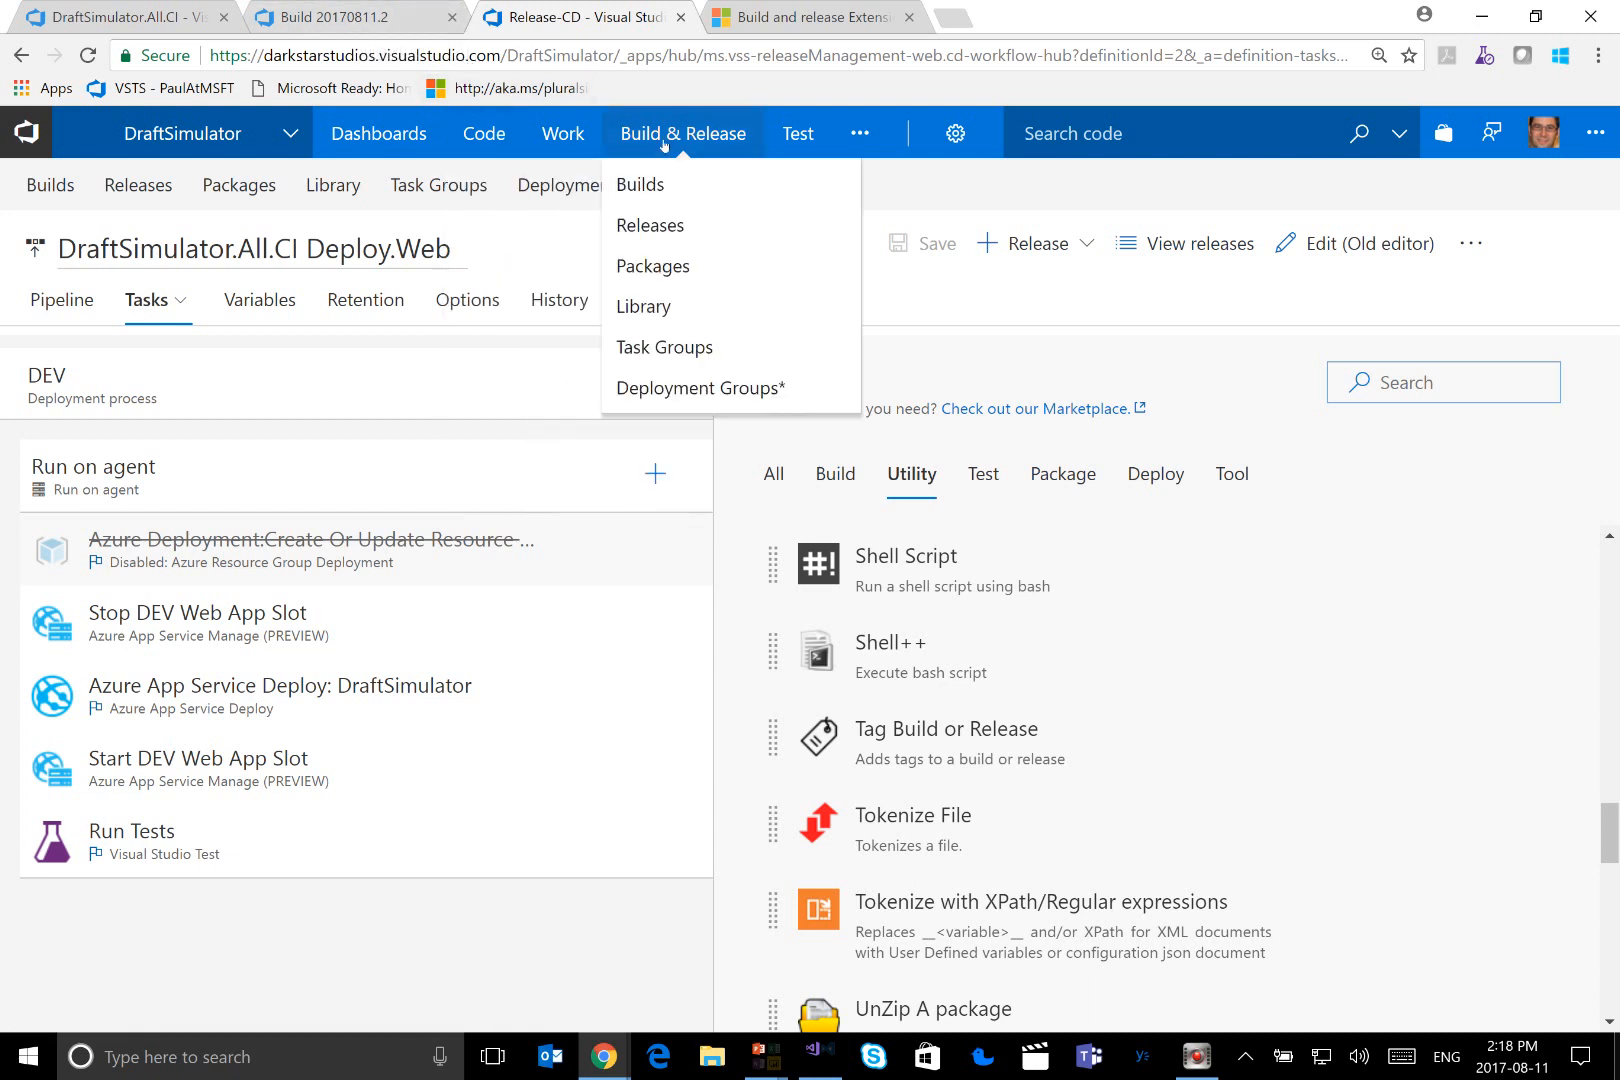
left_click(666, 226)
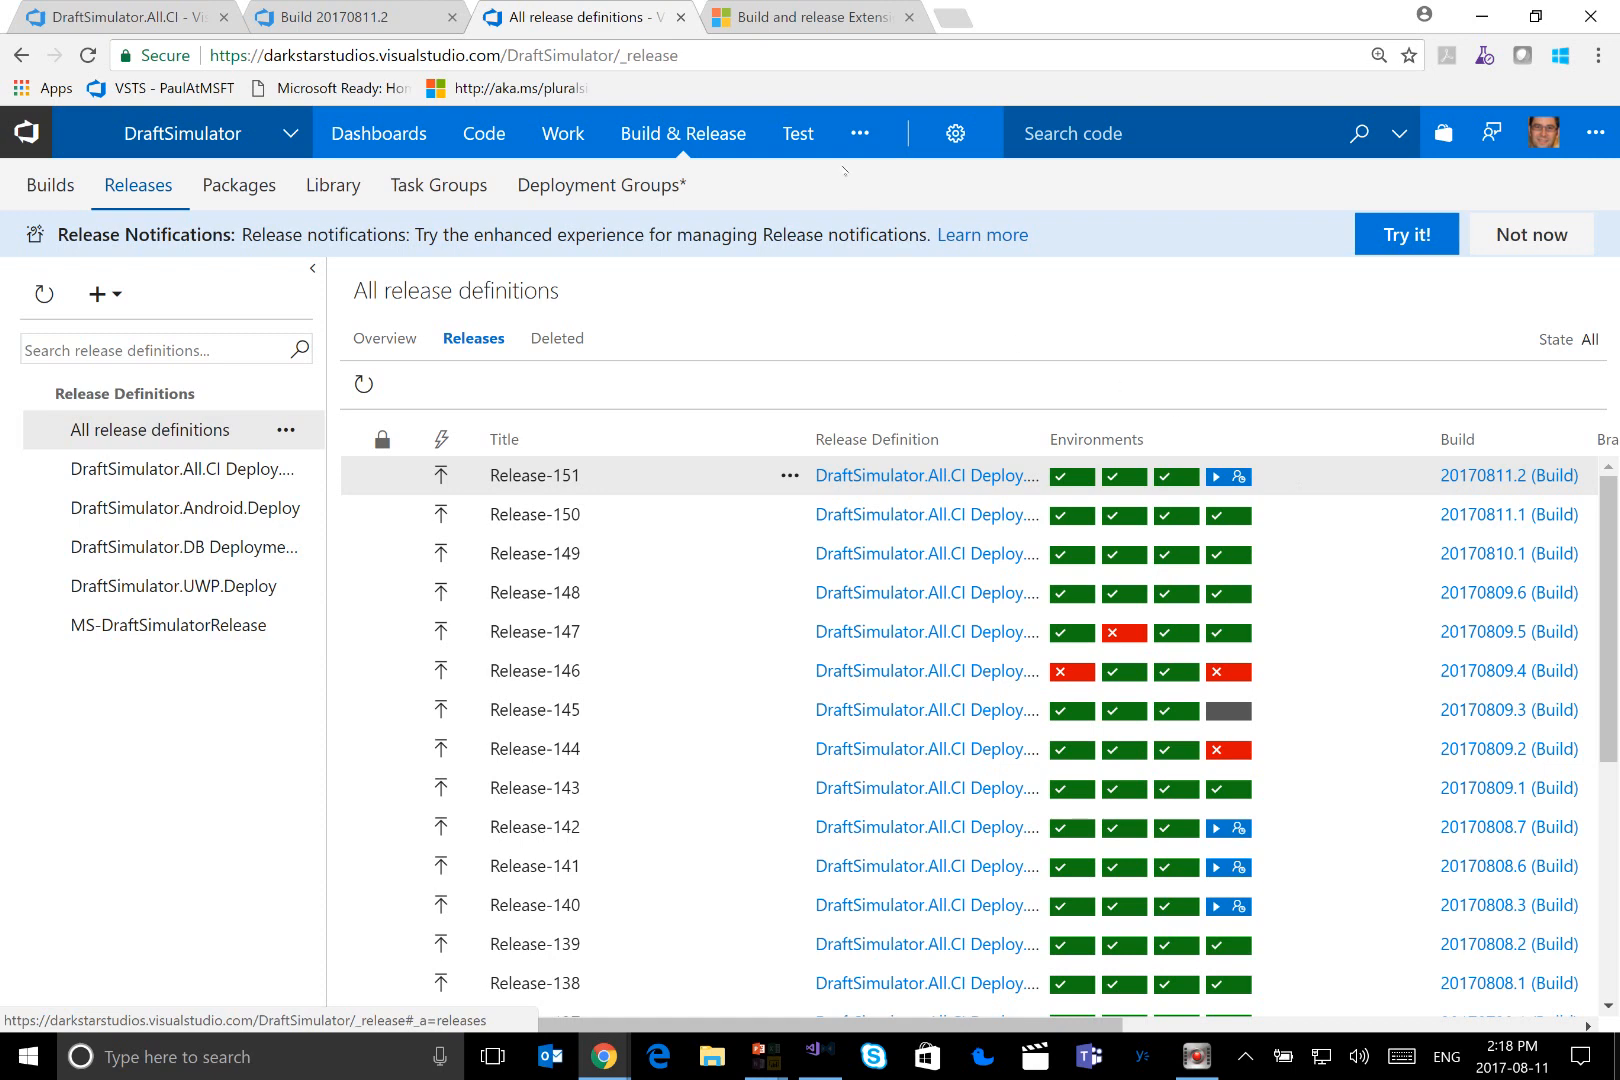
mouse_move(818, 147)
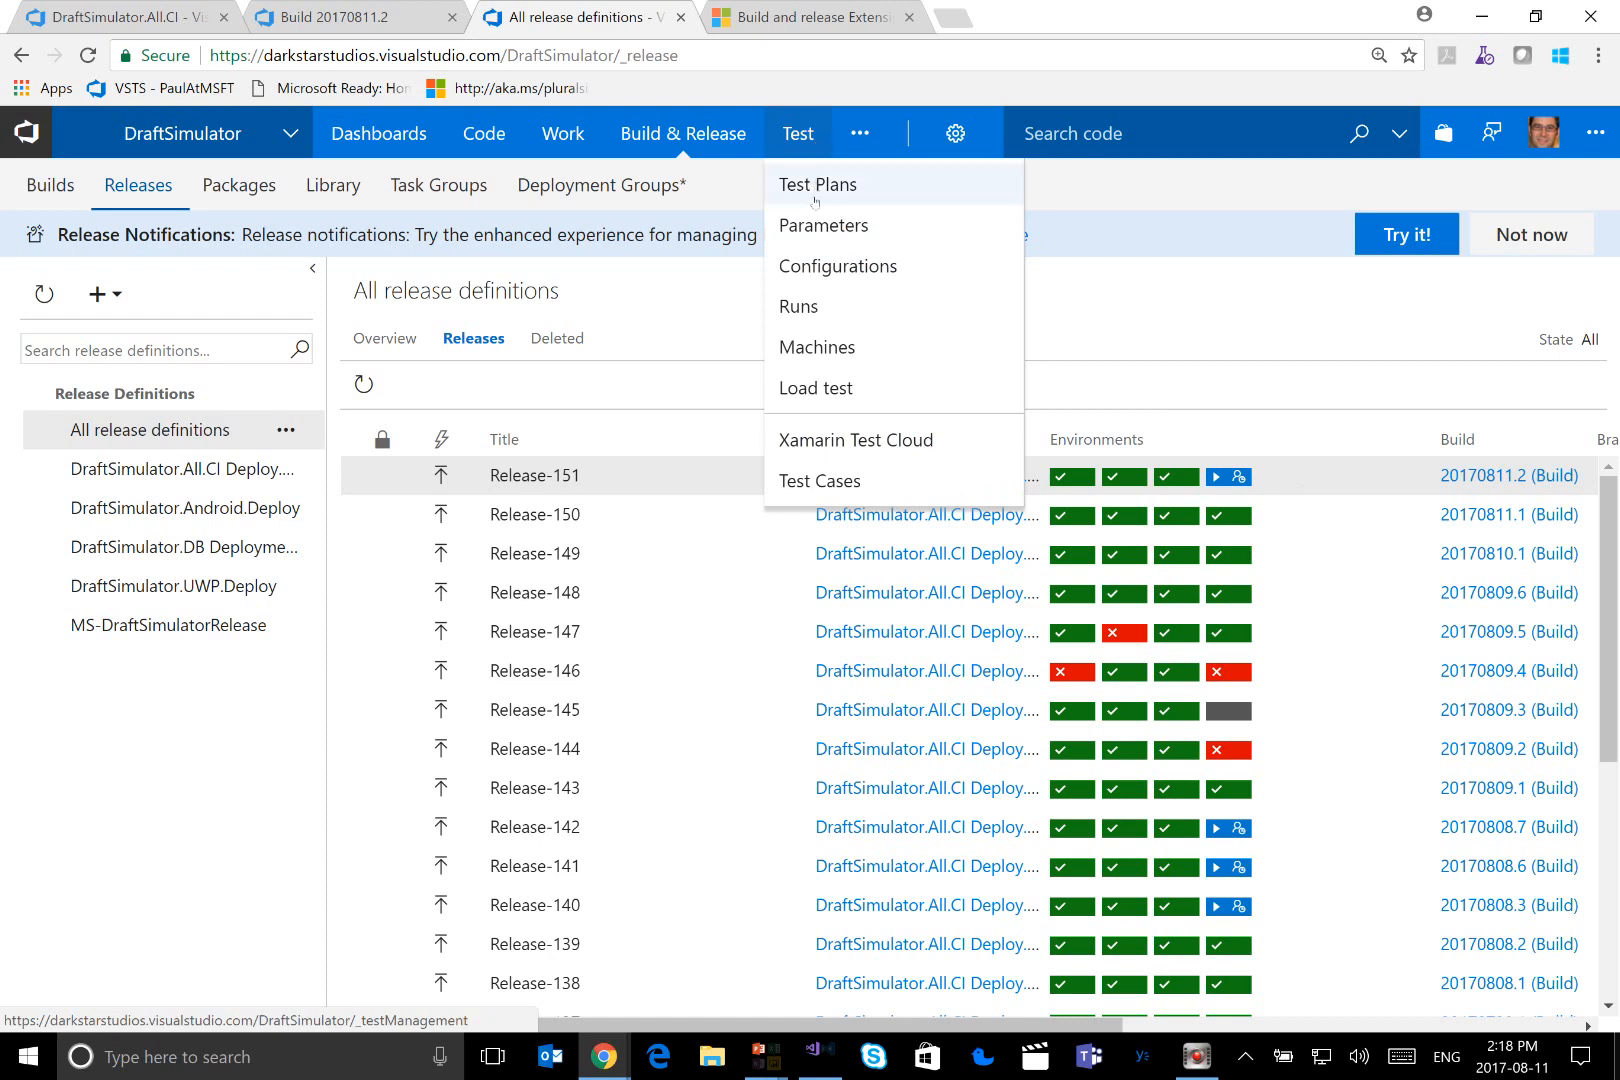
left_click(836, 390)
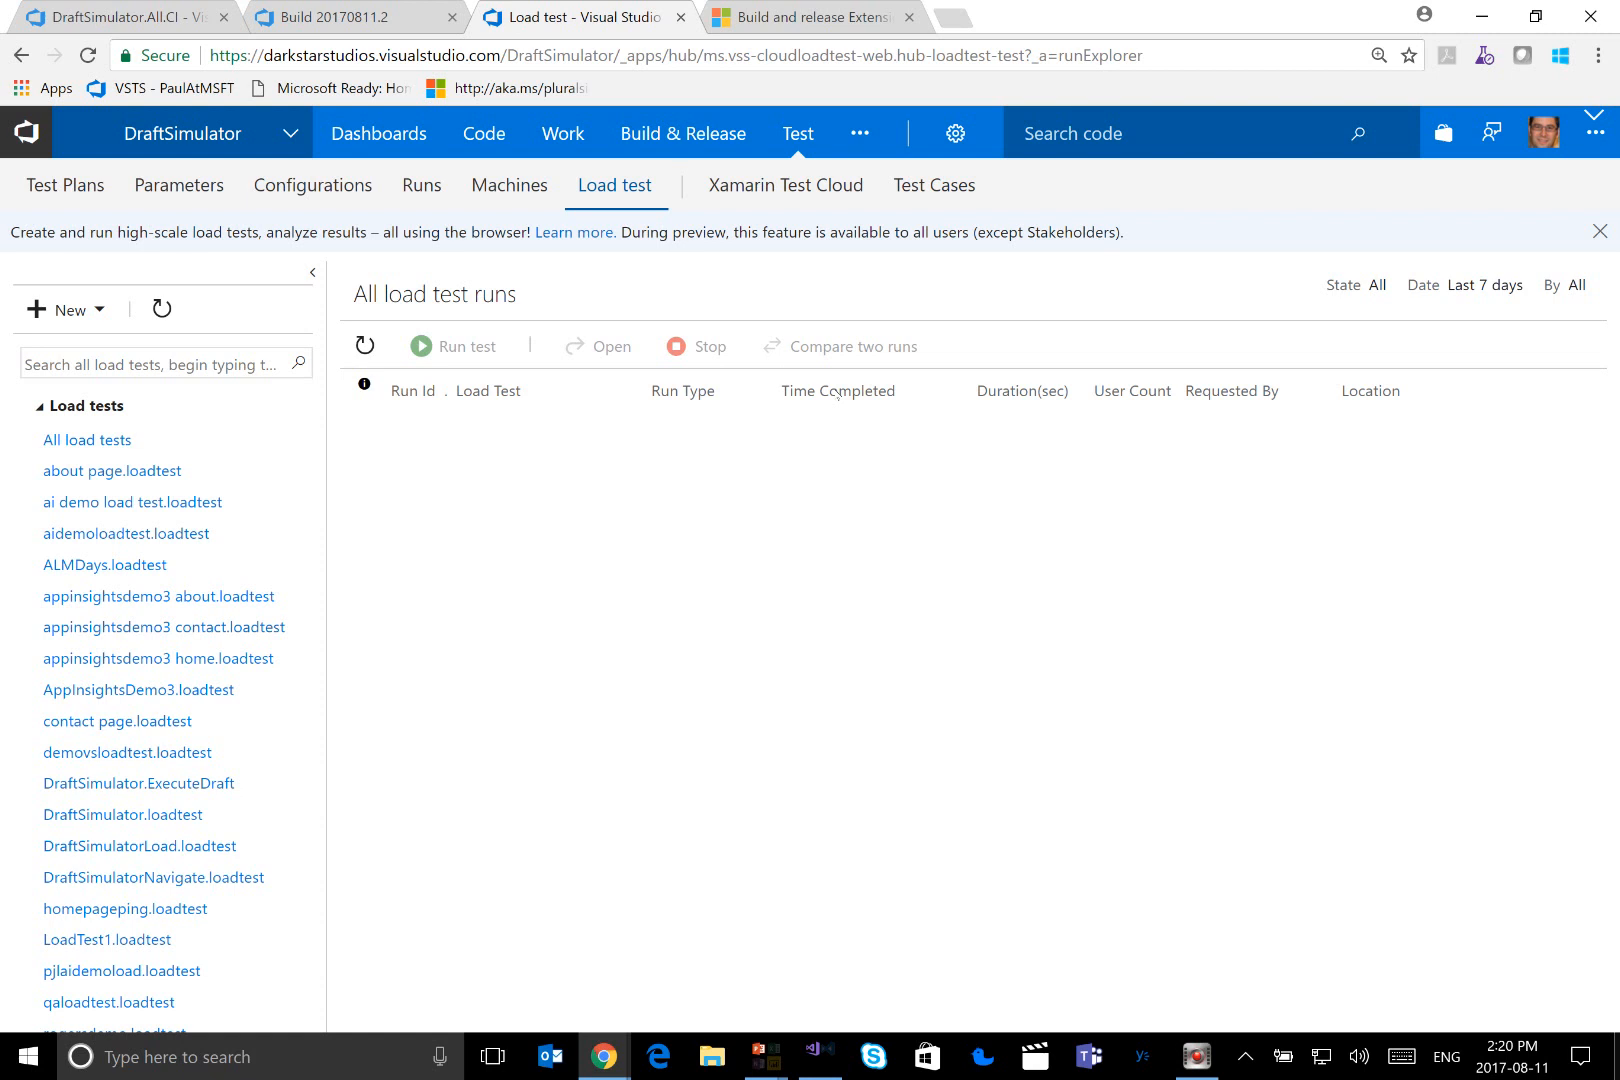
Open the DraftSimulator.ExecuteDraft load test for editing and examine its web scenarios and settings
left_click(200, 785)
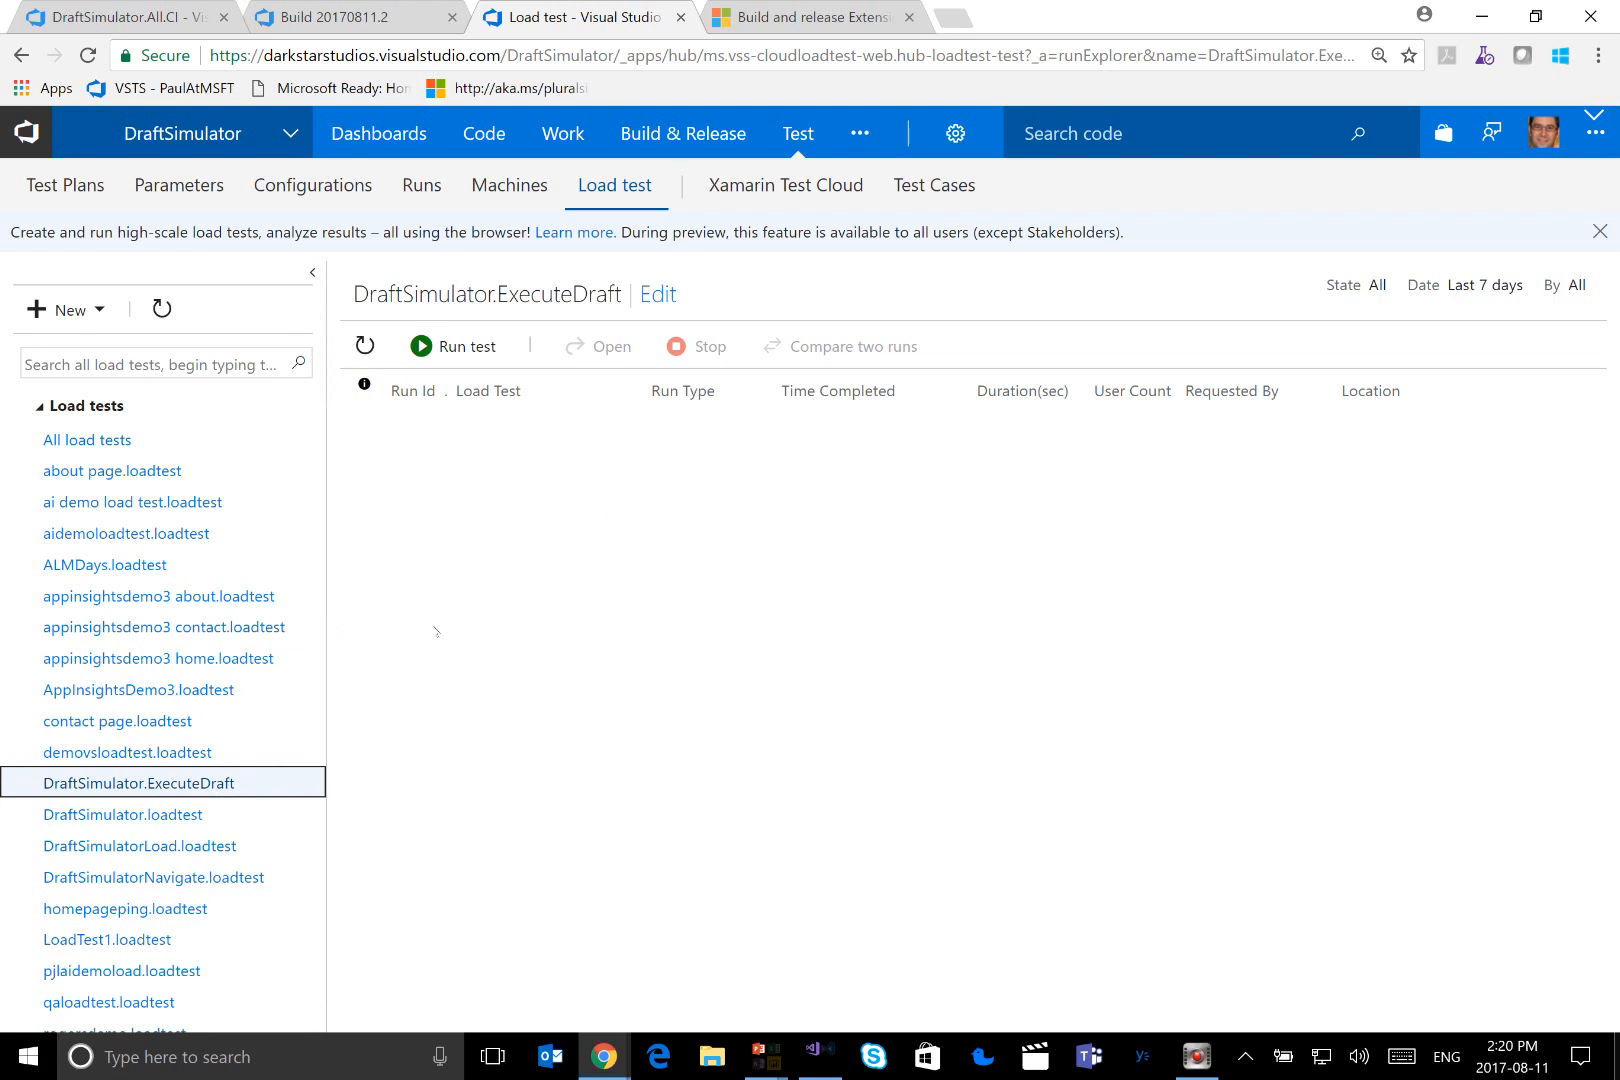
left_click(657, 298)
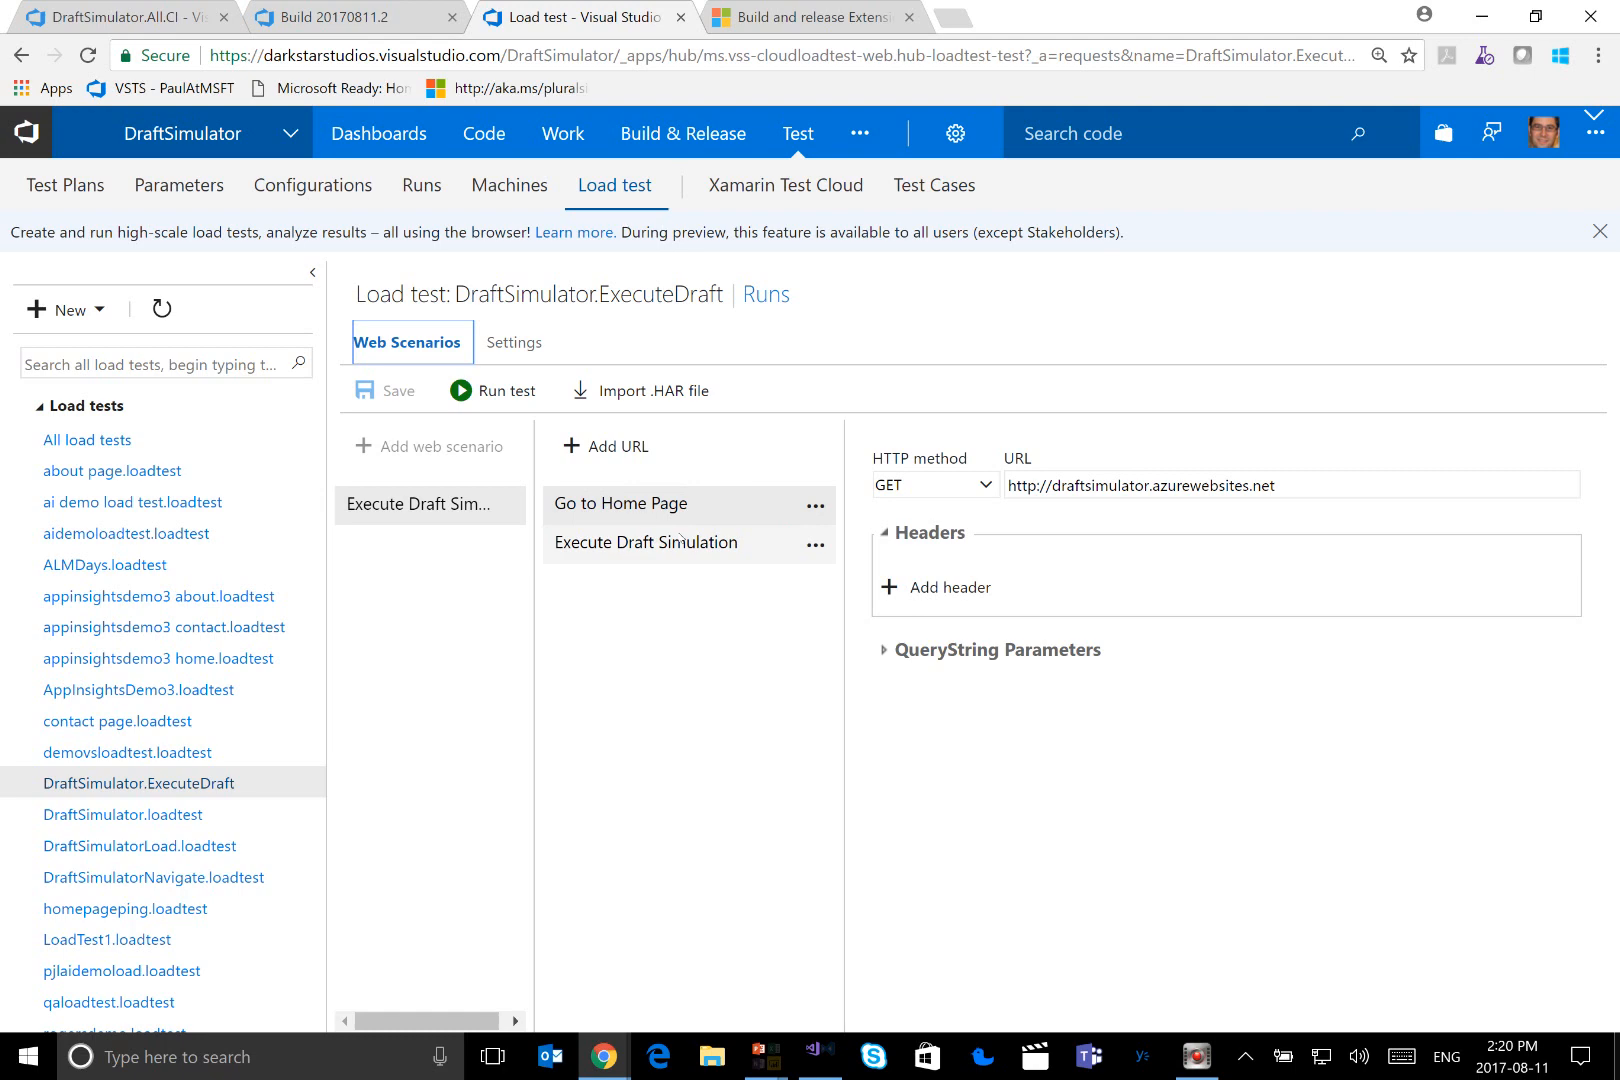
left_click(522, 348)
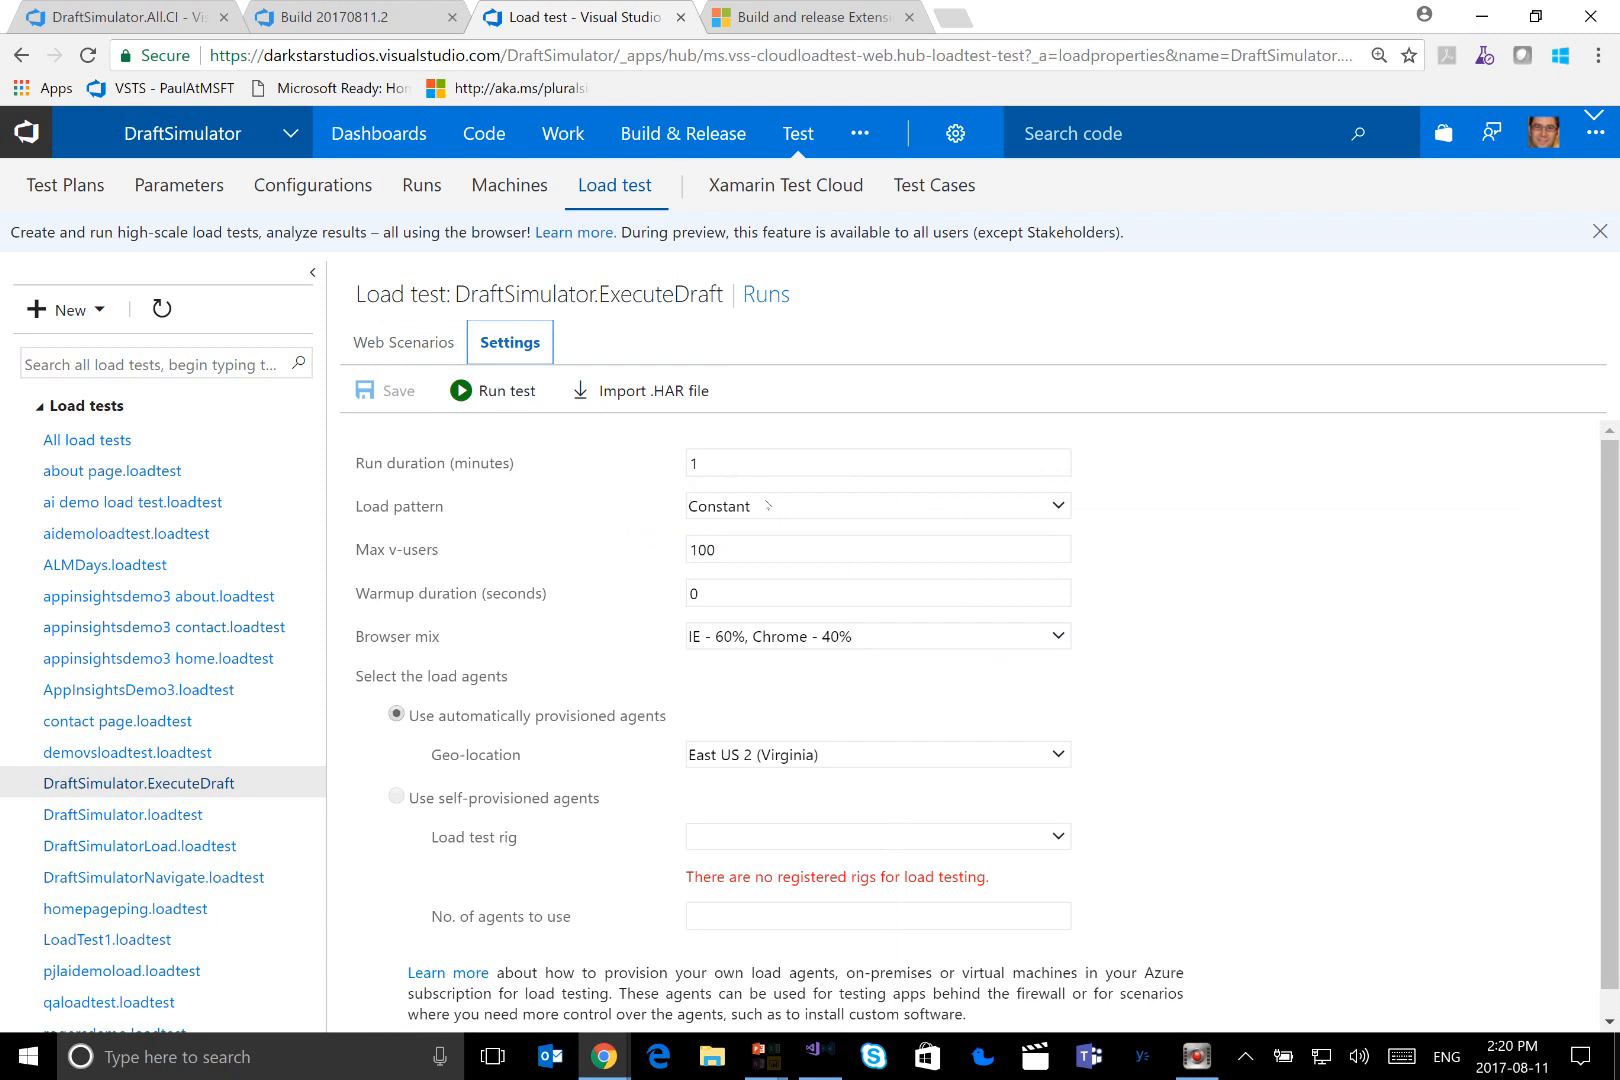
Try the Step load pattern for the DraftSimulator.ExecuteDraft load test and discard the unsaved changes
left_click(768, 506)
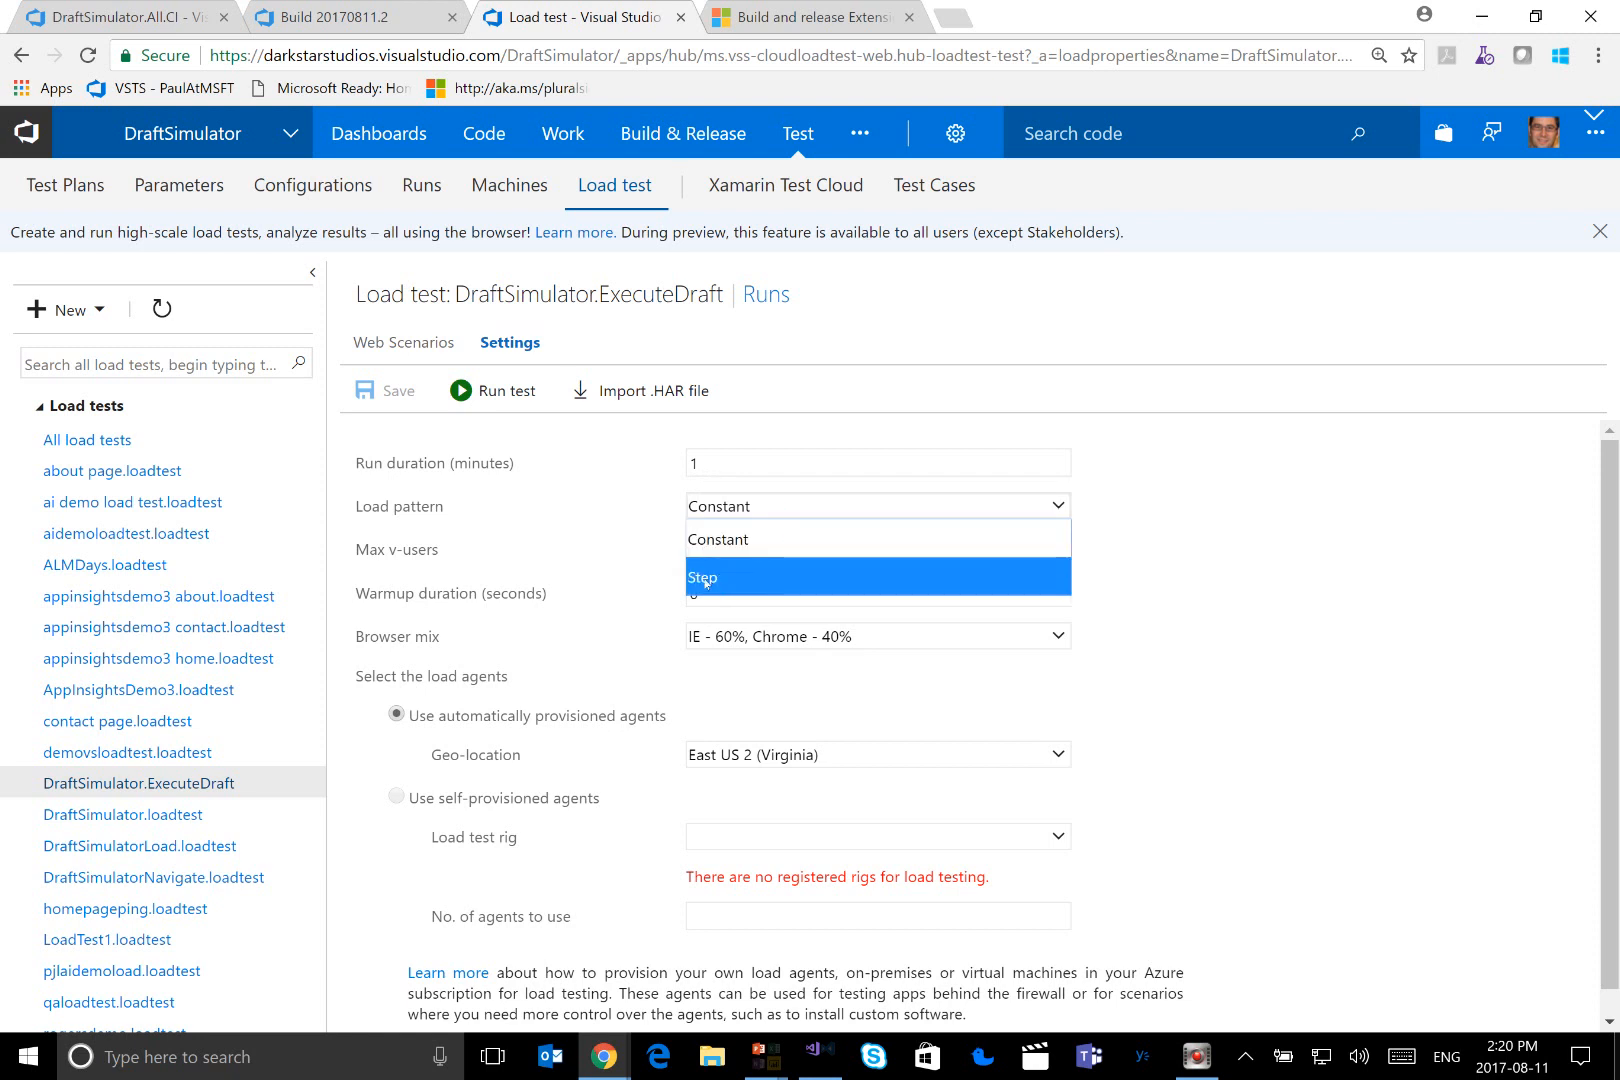
left_click(705, 580)
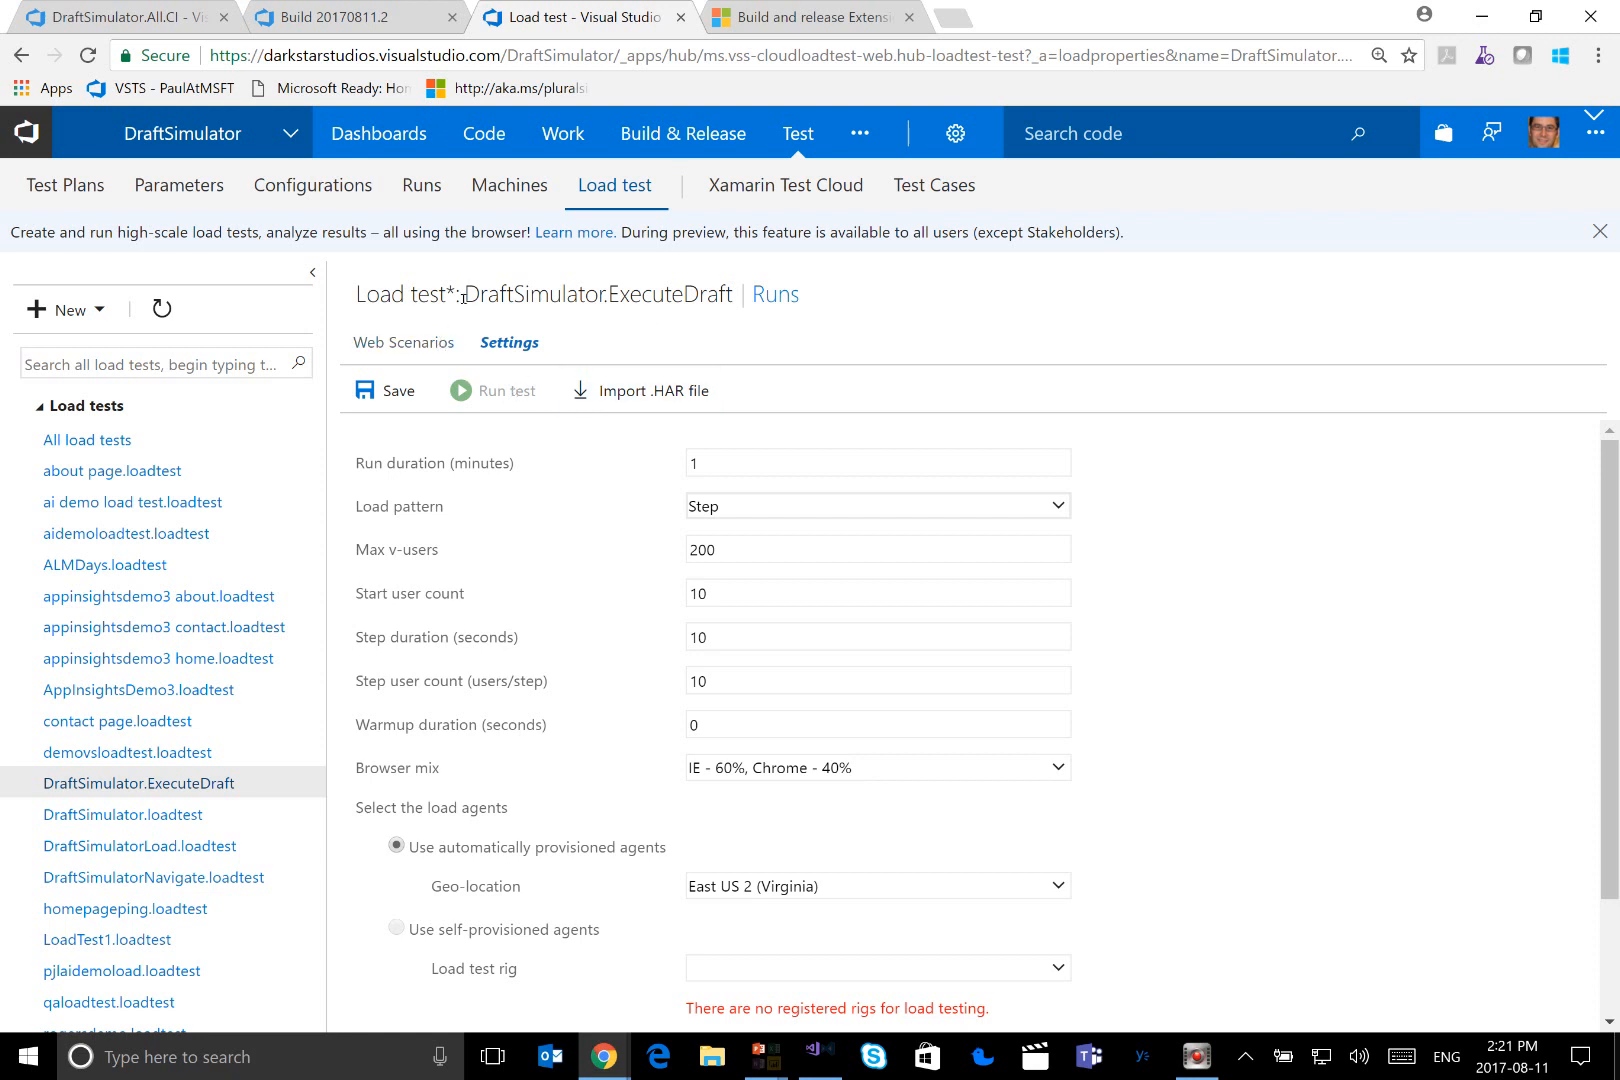
left_click(95, 790)
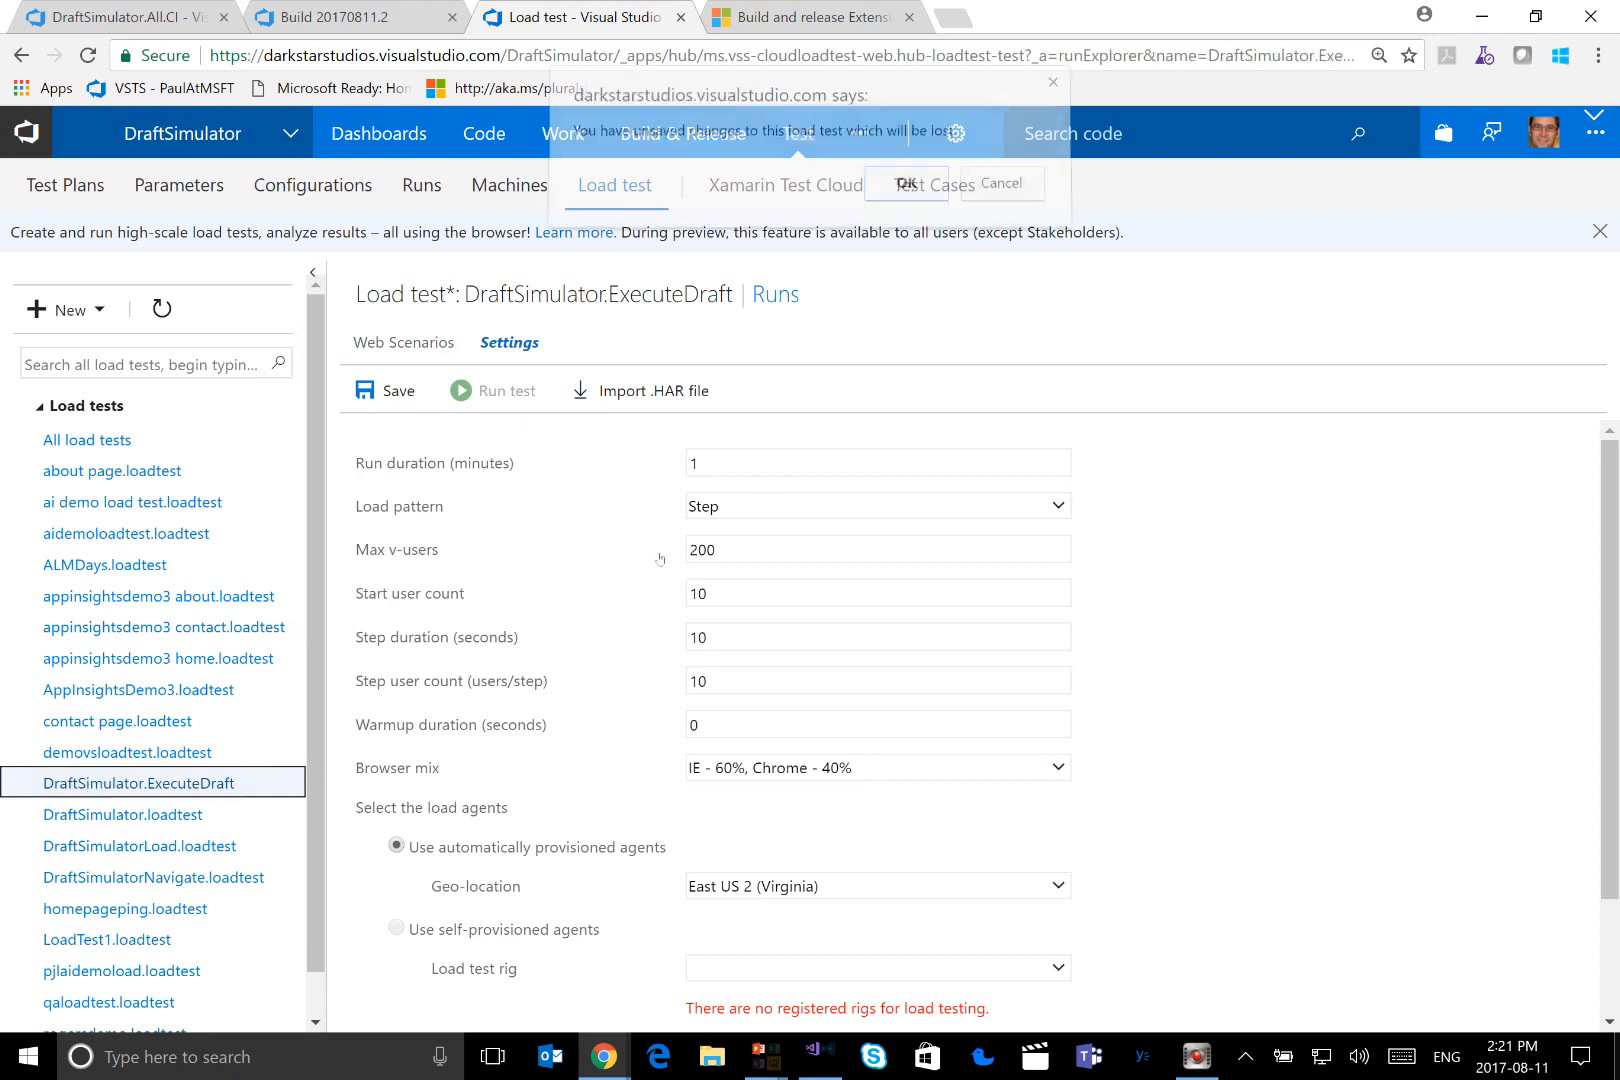
left_click(904, 192)
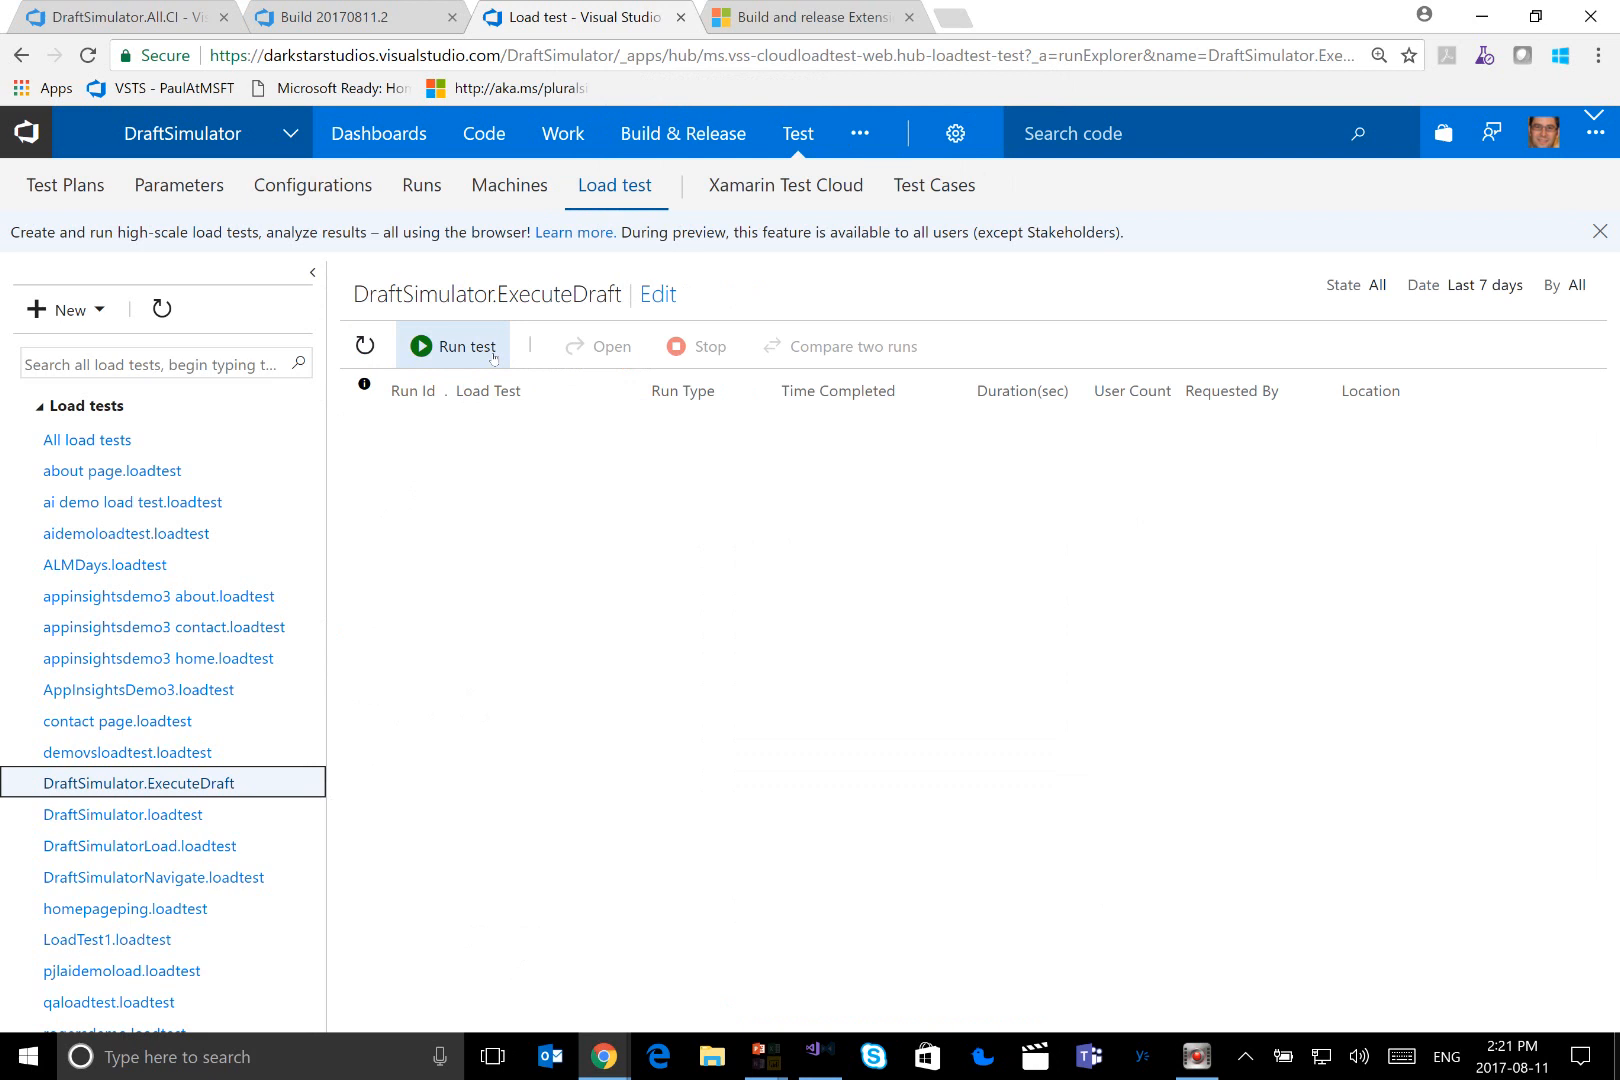
Switch to the presentation slide showing the DevOps flow from planning to monitoring
key("alt+Tab")
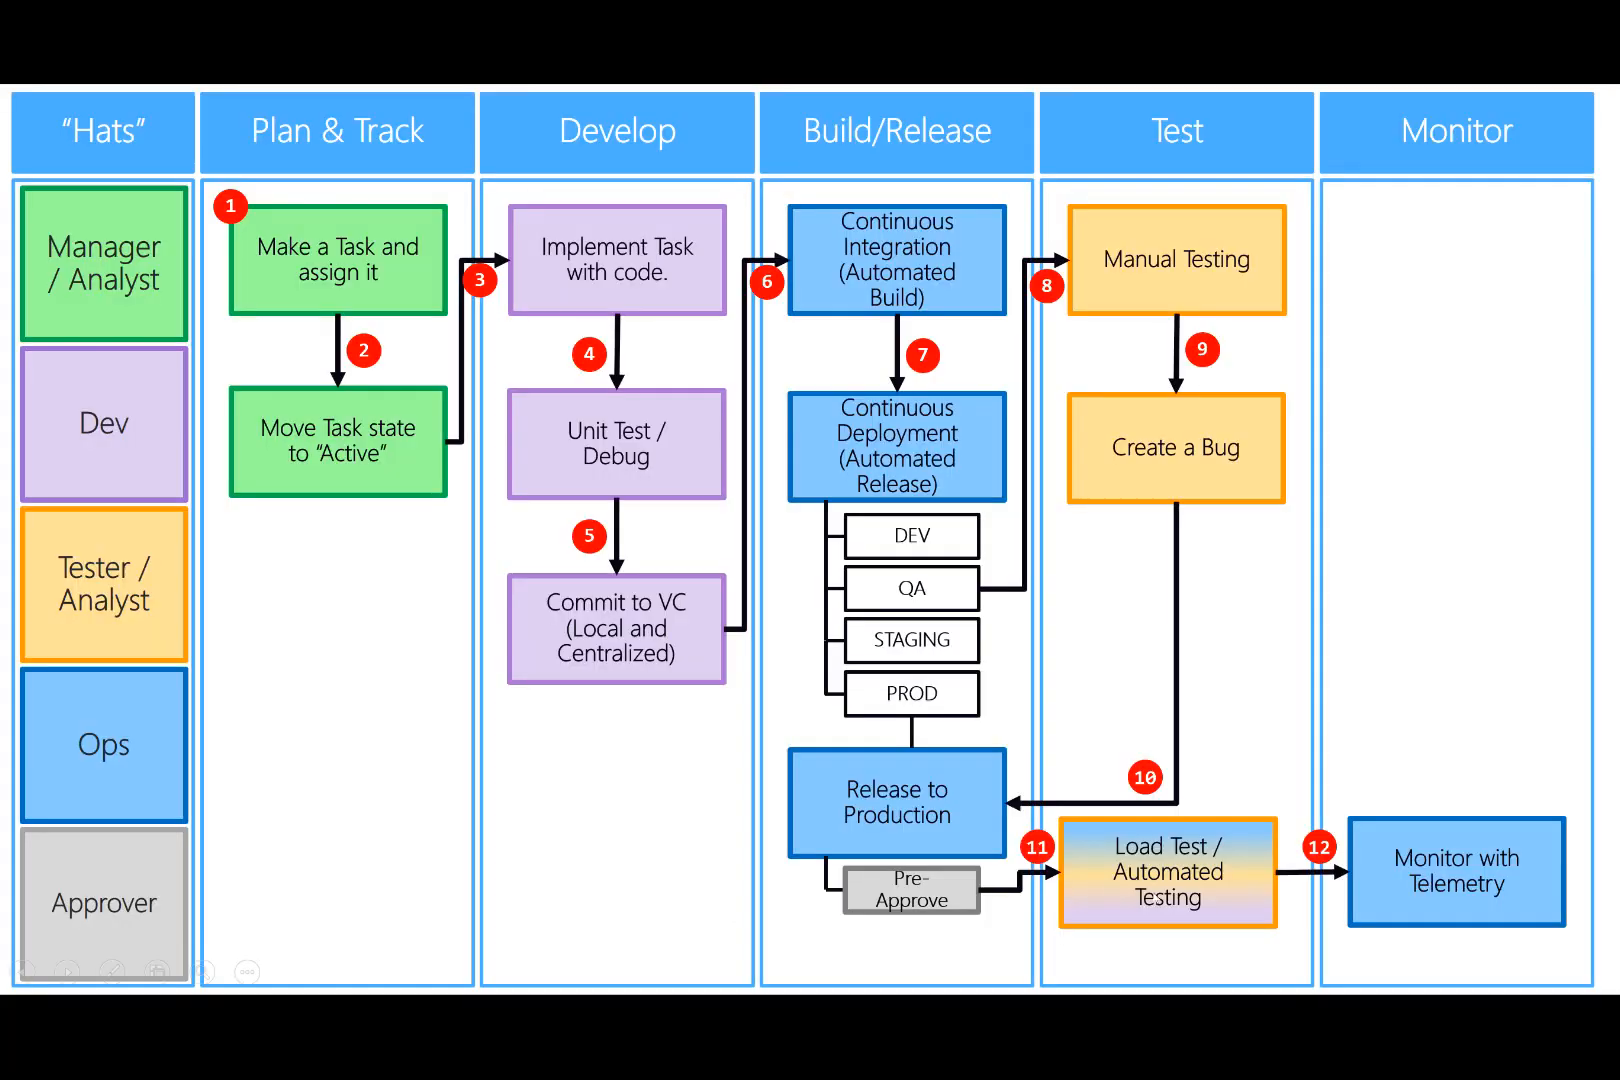
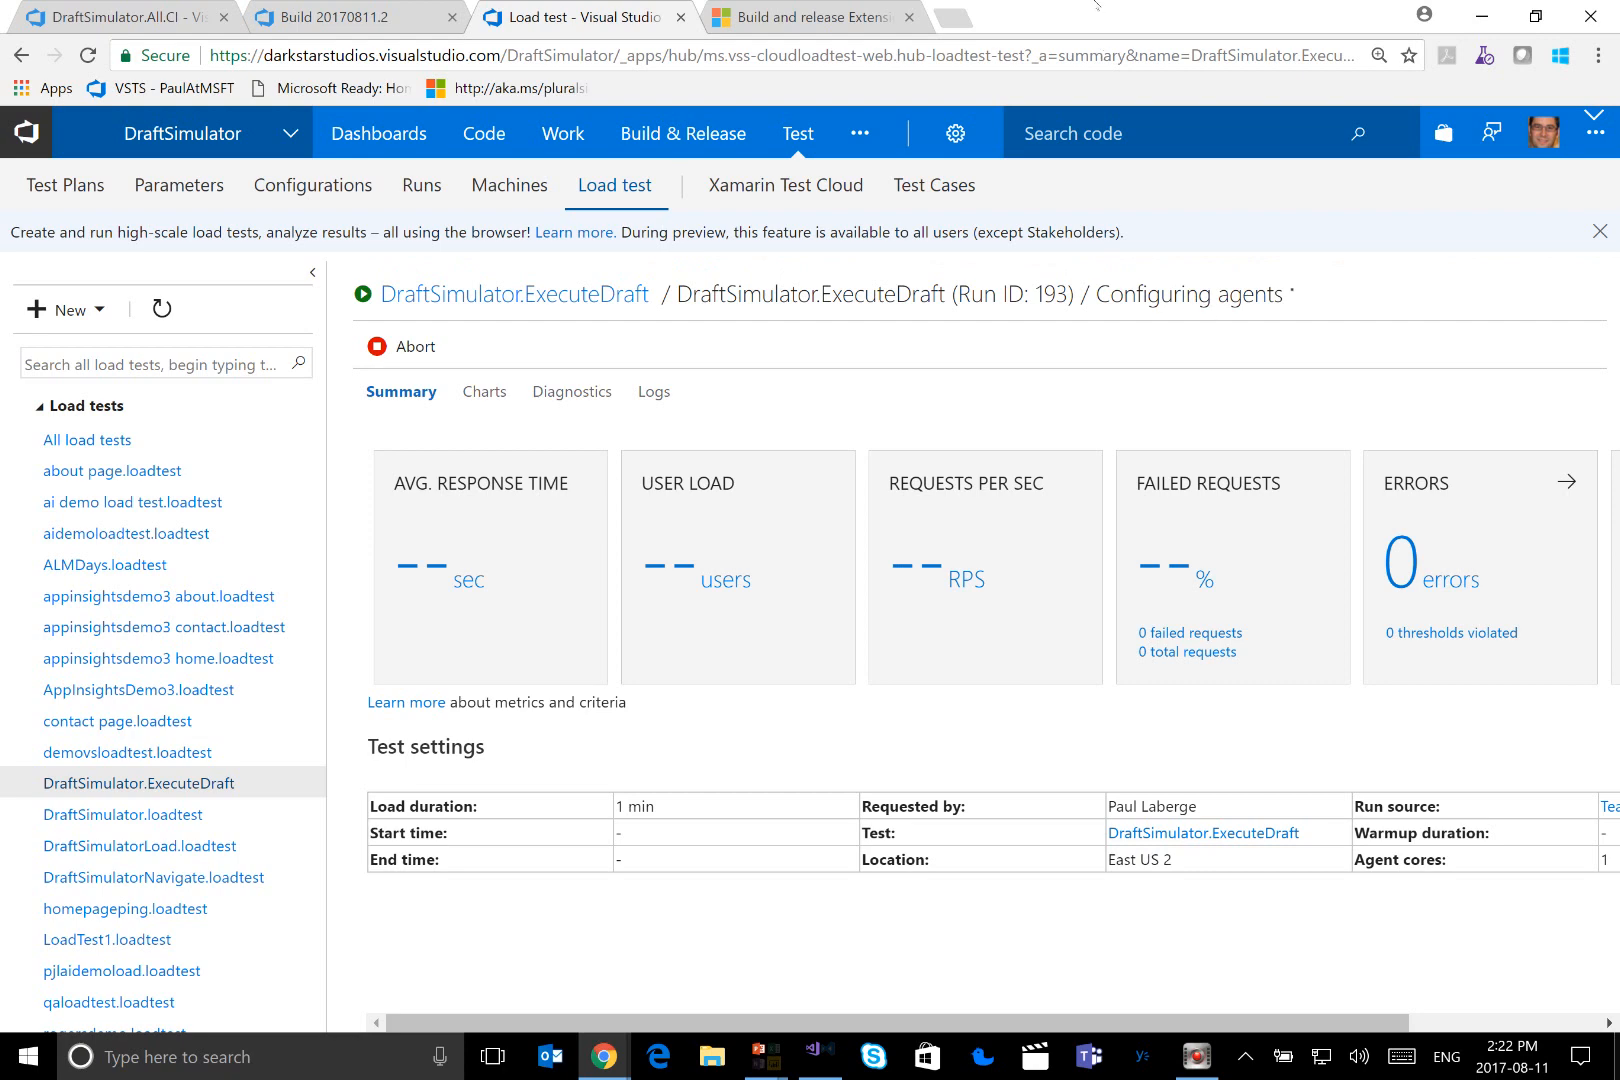
Open the Live Metrics Stream for draftsimulator.web in the Azure portal and place it beside the load test run window
double_click(1094, 12)
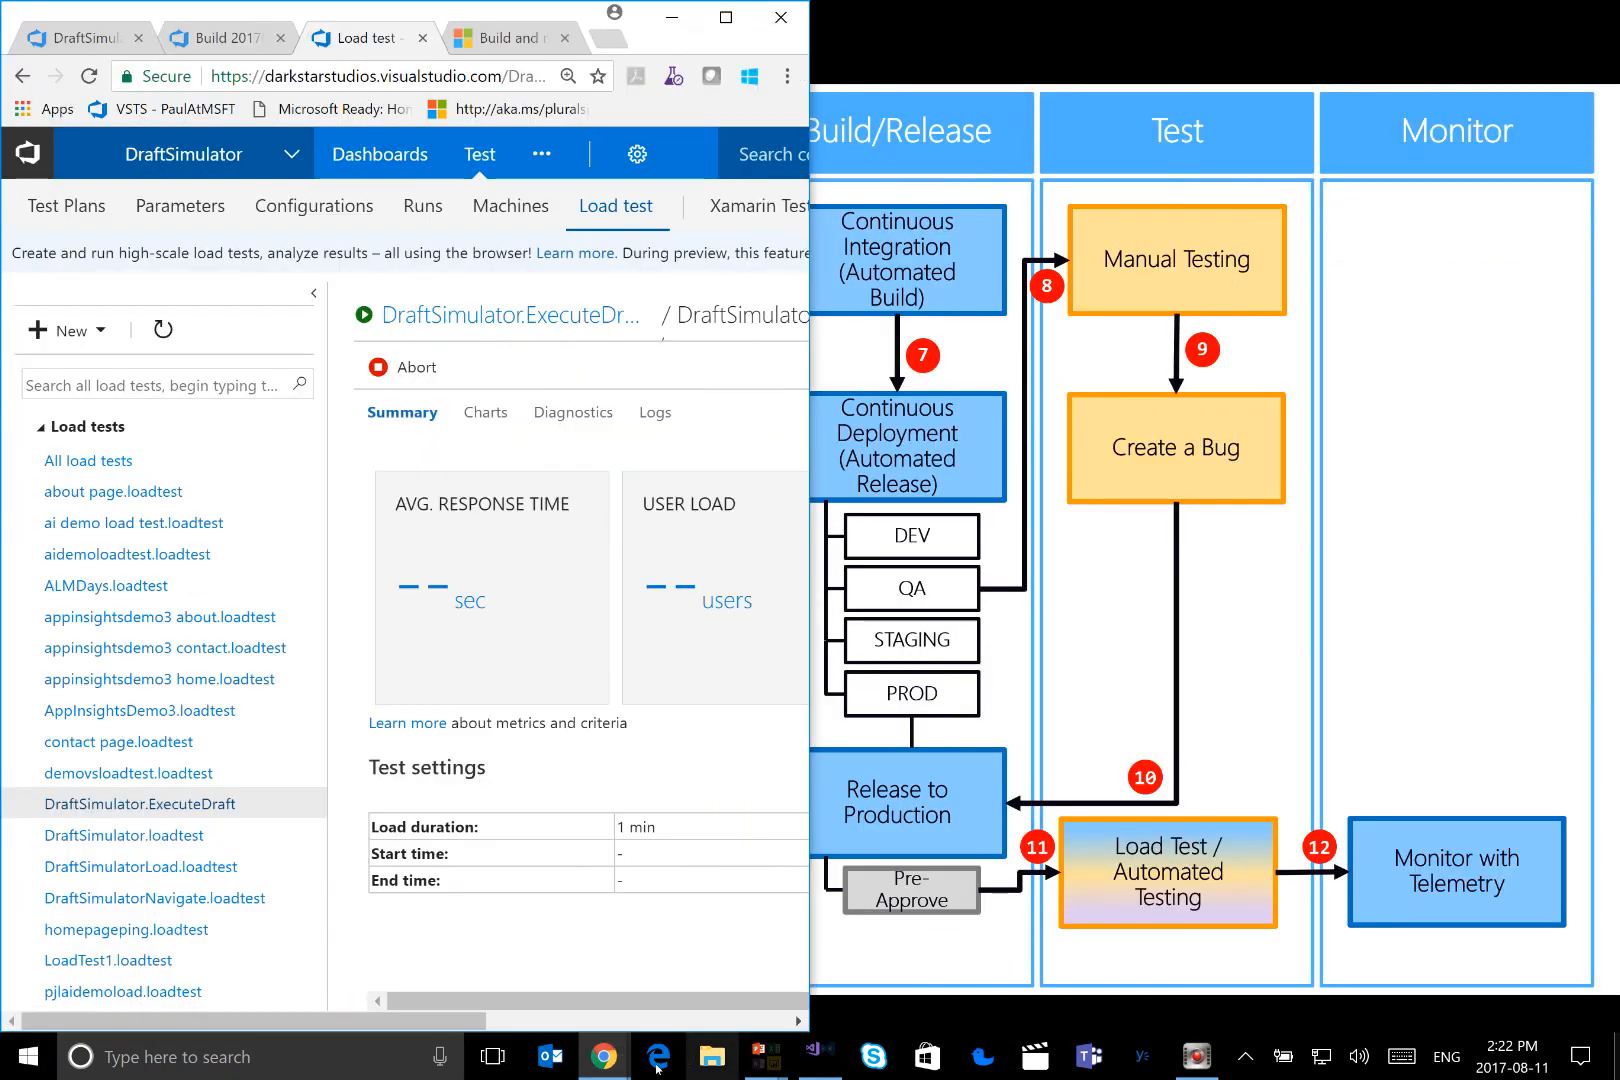
mouse_move(615, 1056)
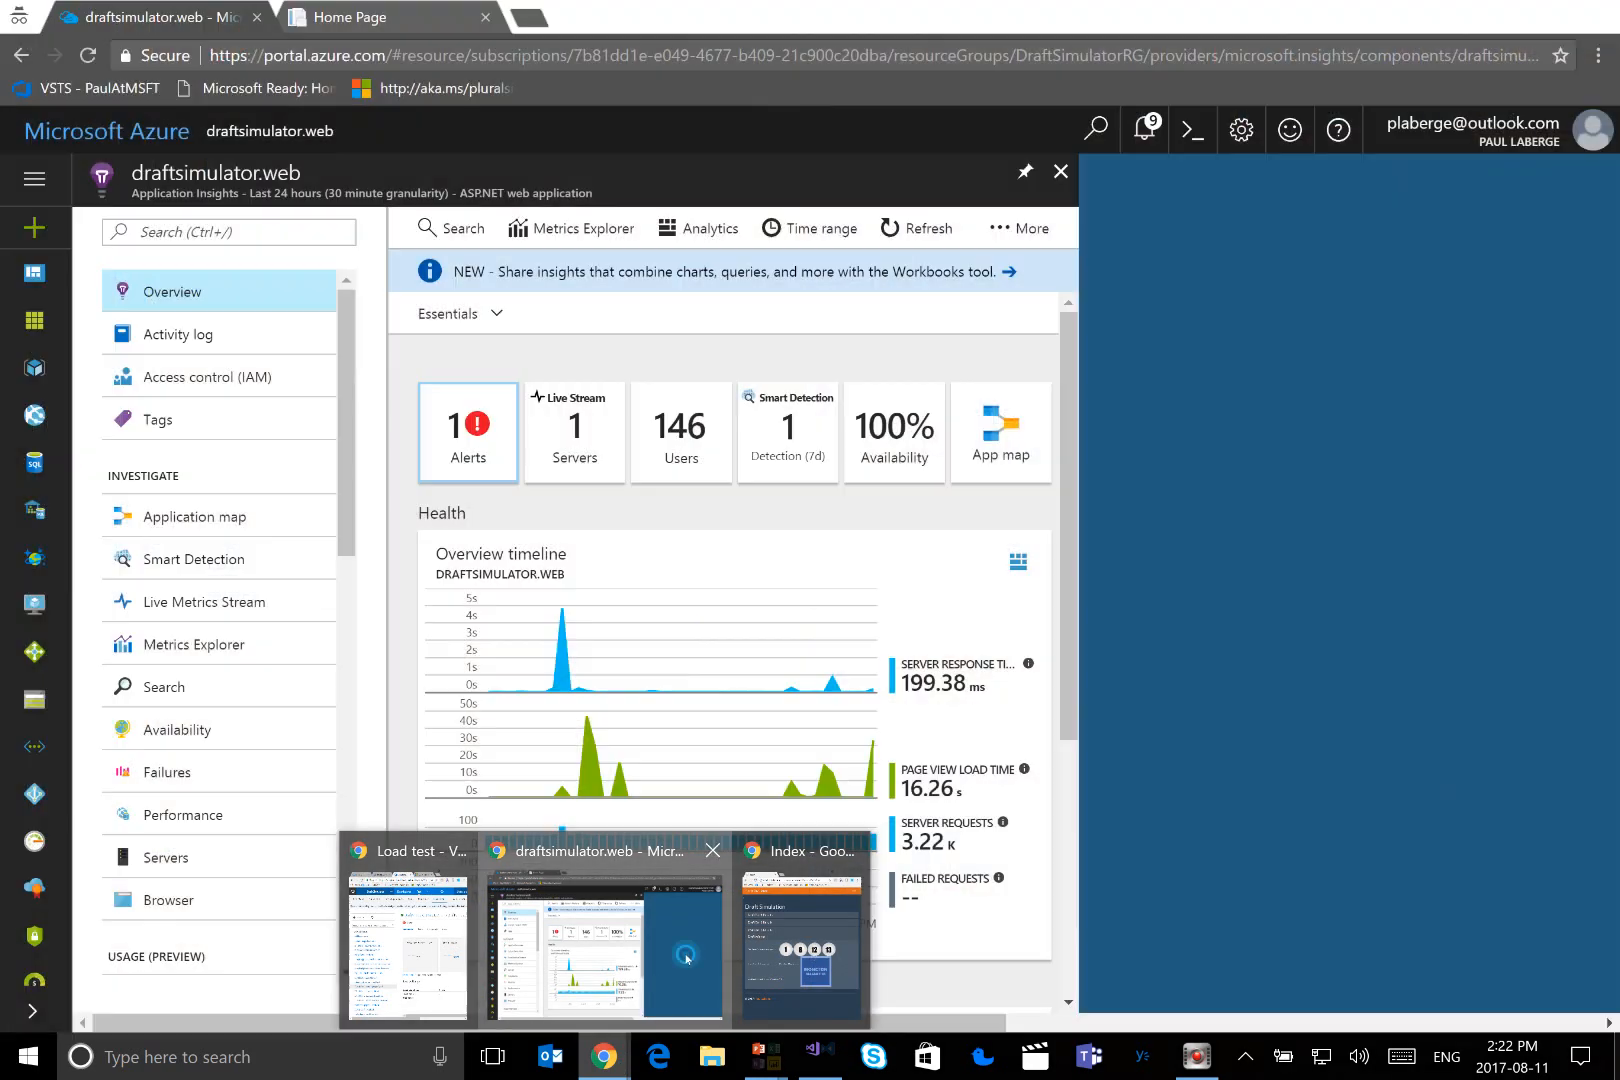
left_click(645, 1005)
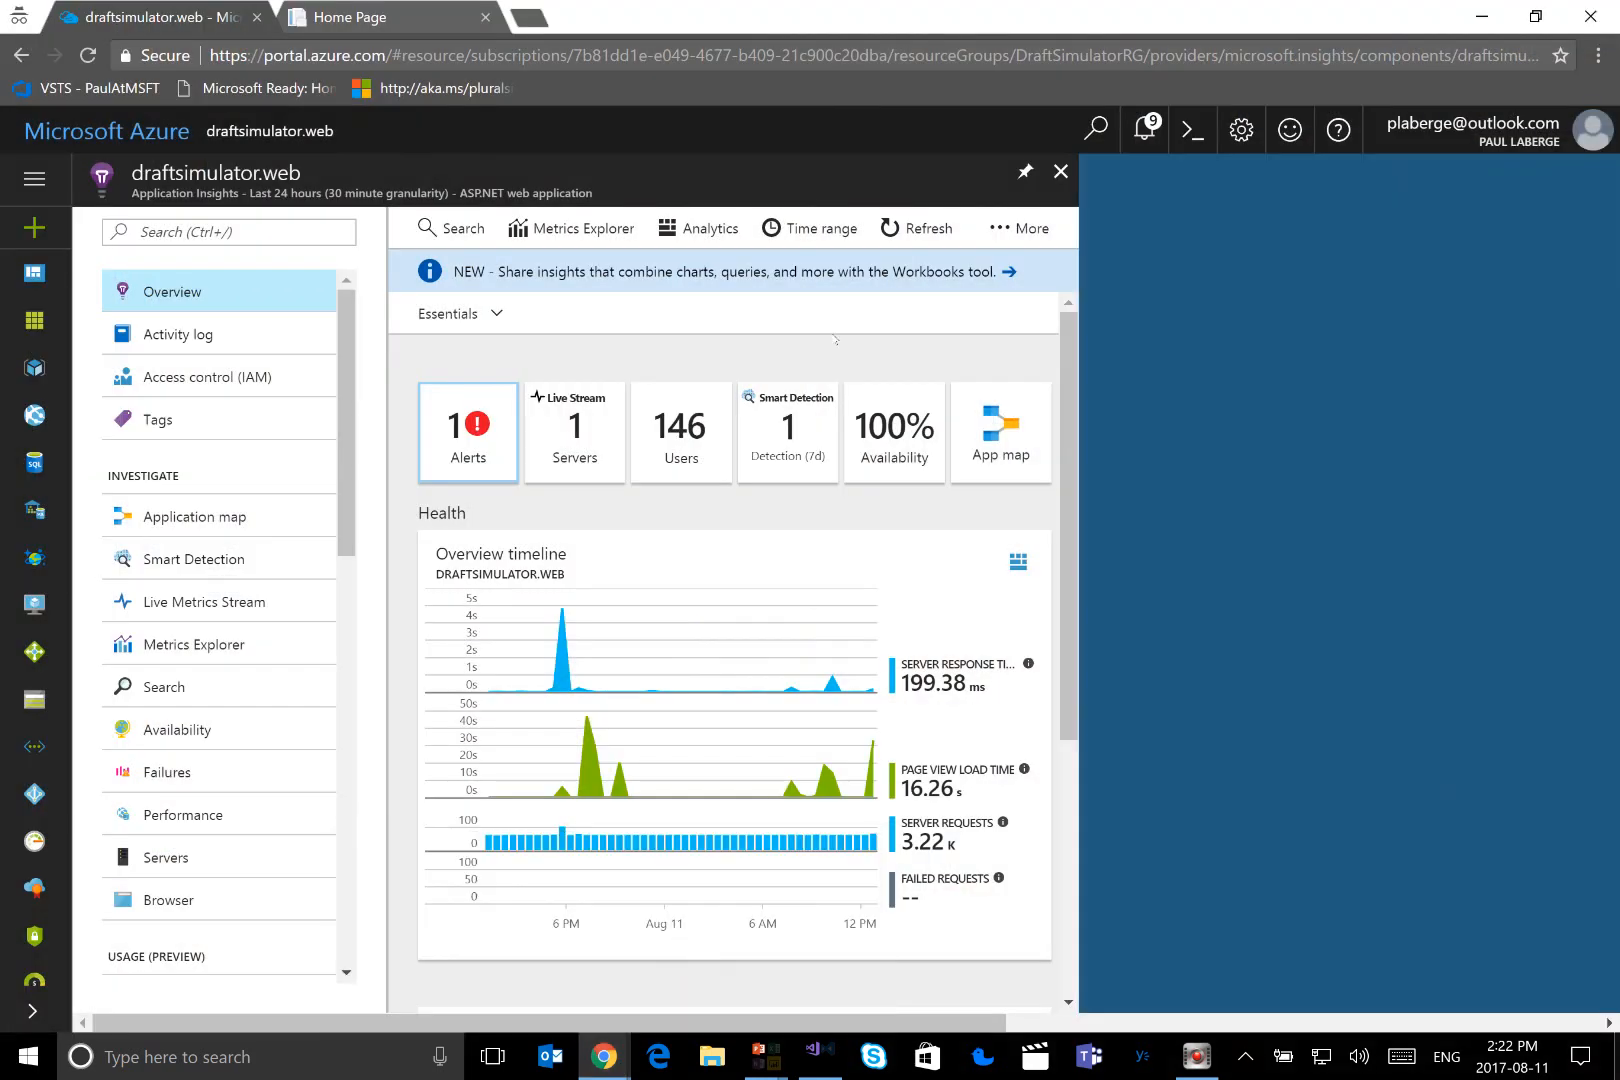
left_click(583, 435)
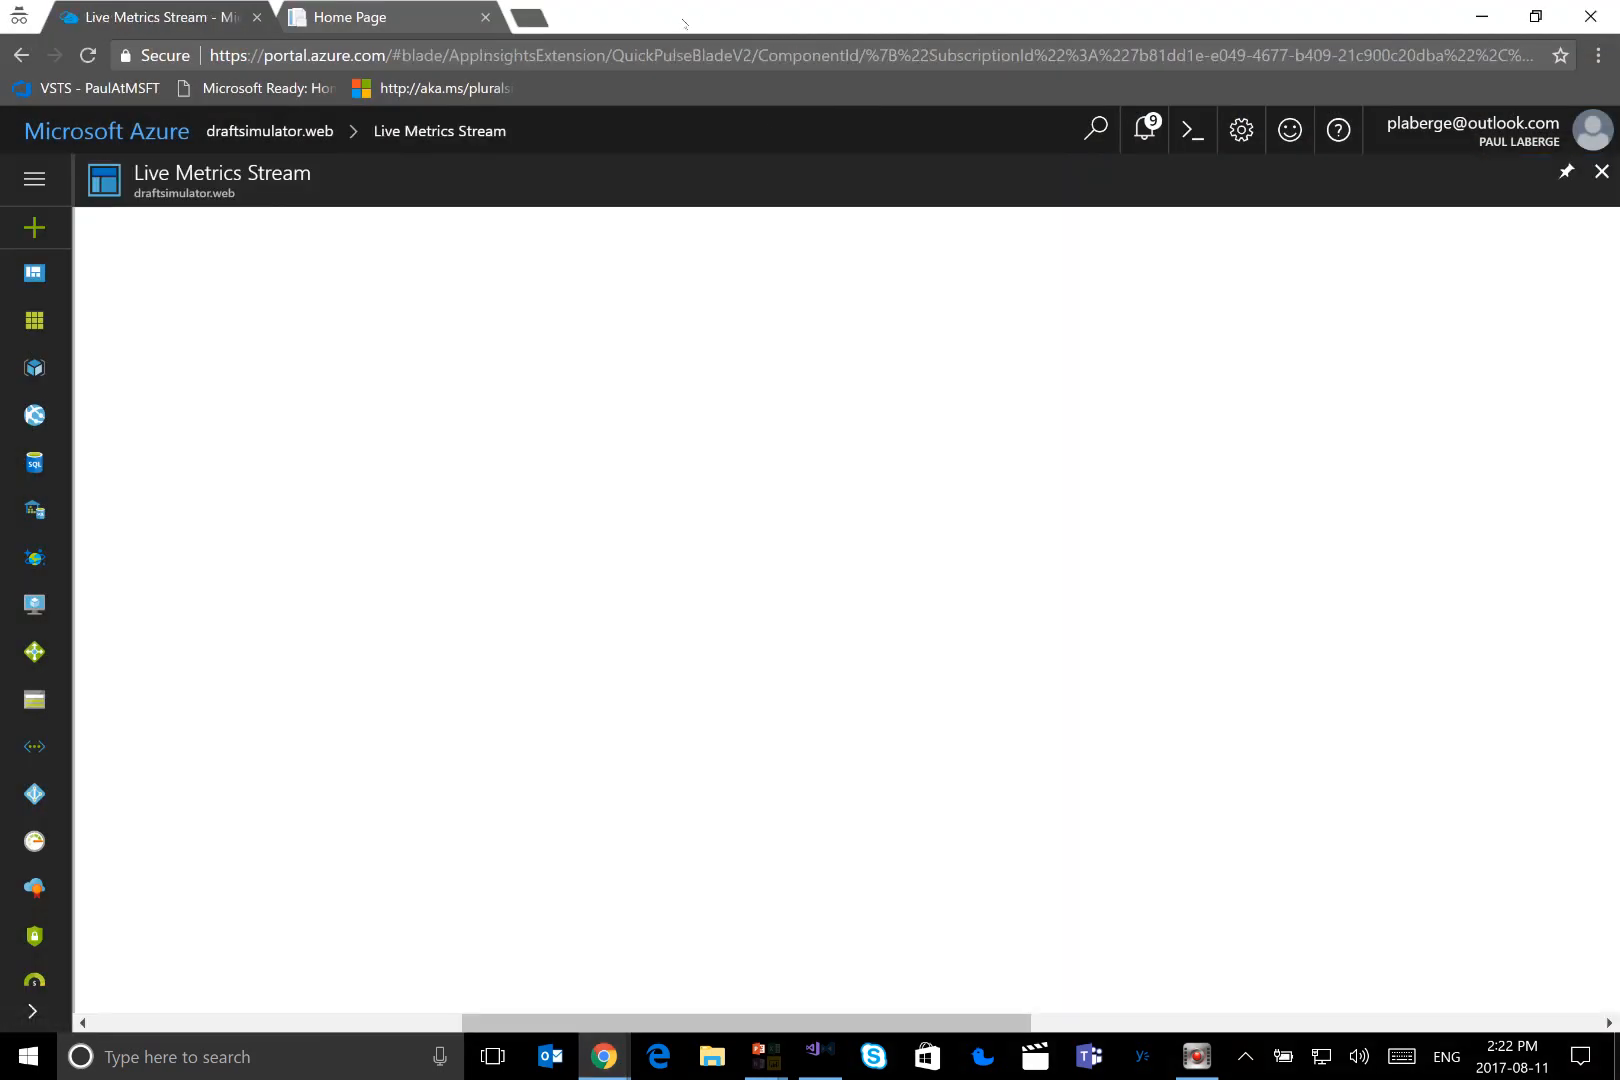
left_click_drag(663, 19, 1619, 94)
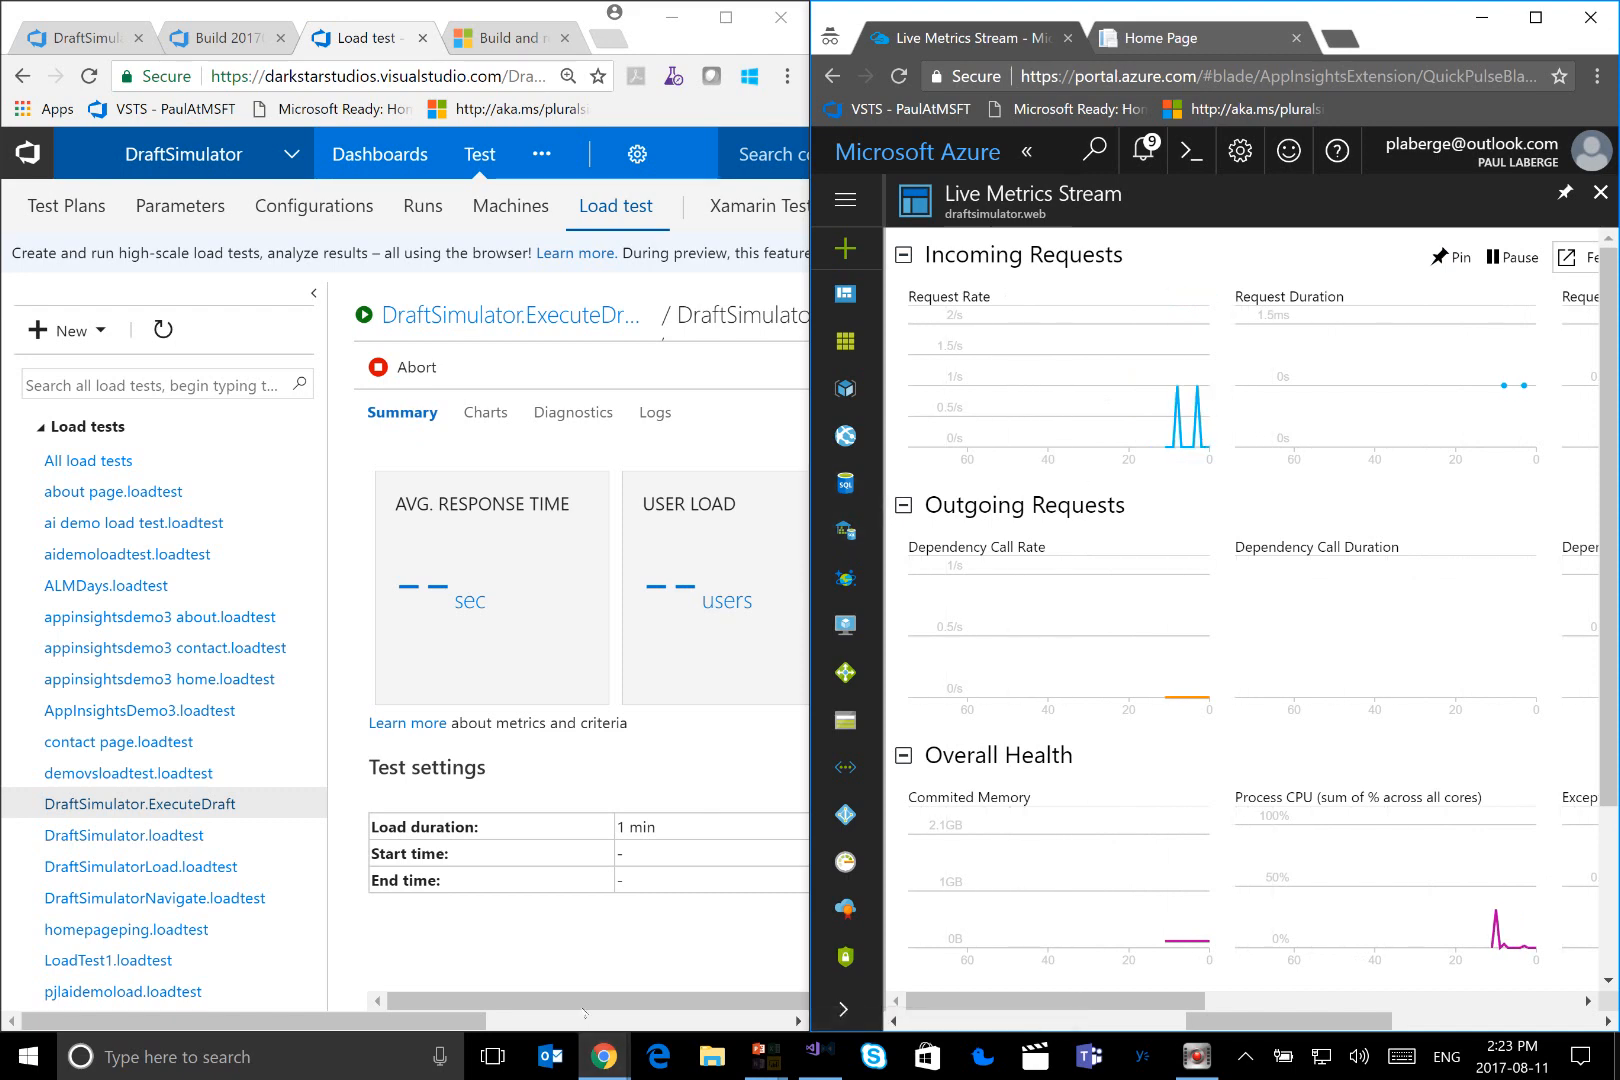
Follow the running DraftSimulator.ExecuteDraft load test alongside the live request, dependency, health and failure charts
left_click_drag(470, 1021, 680, 1021)
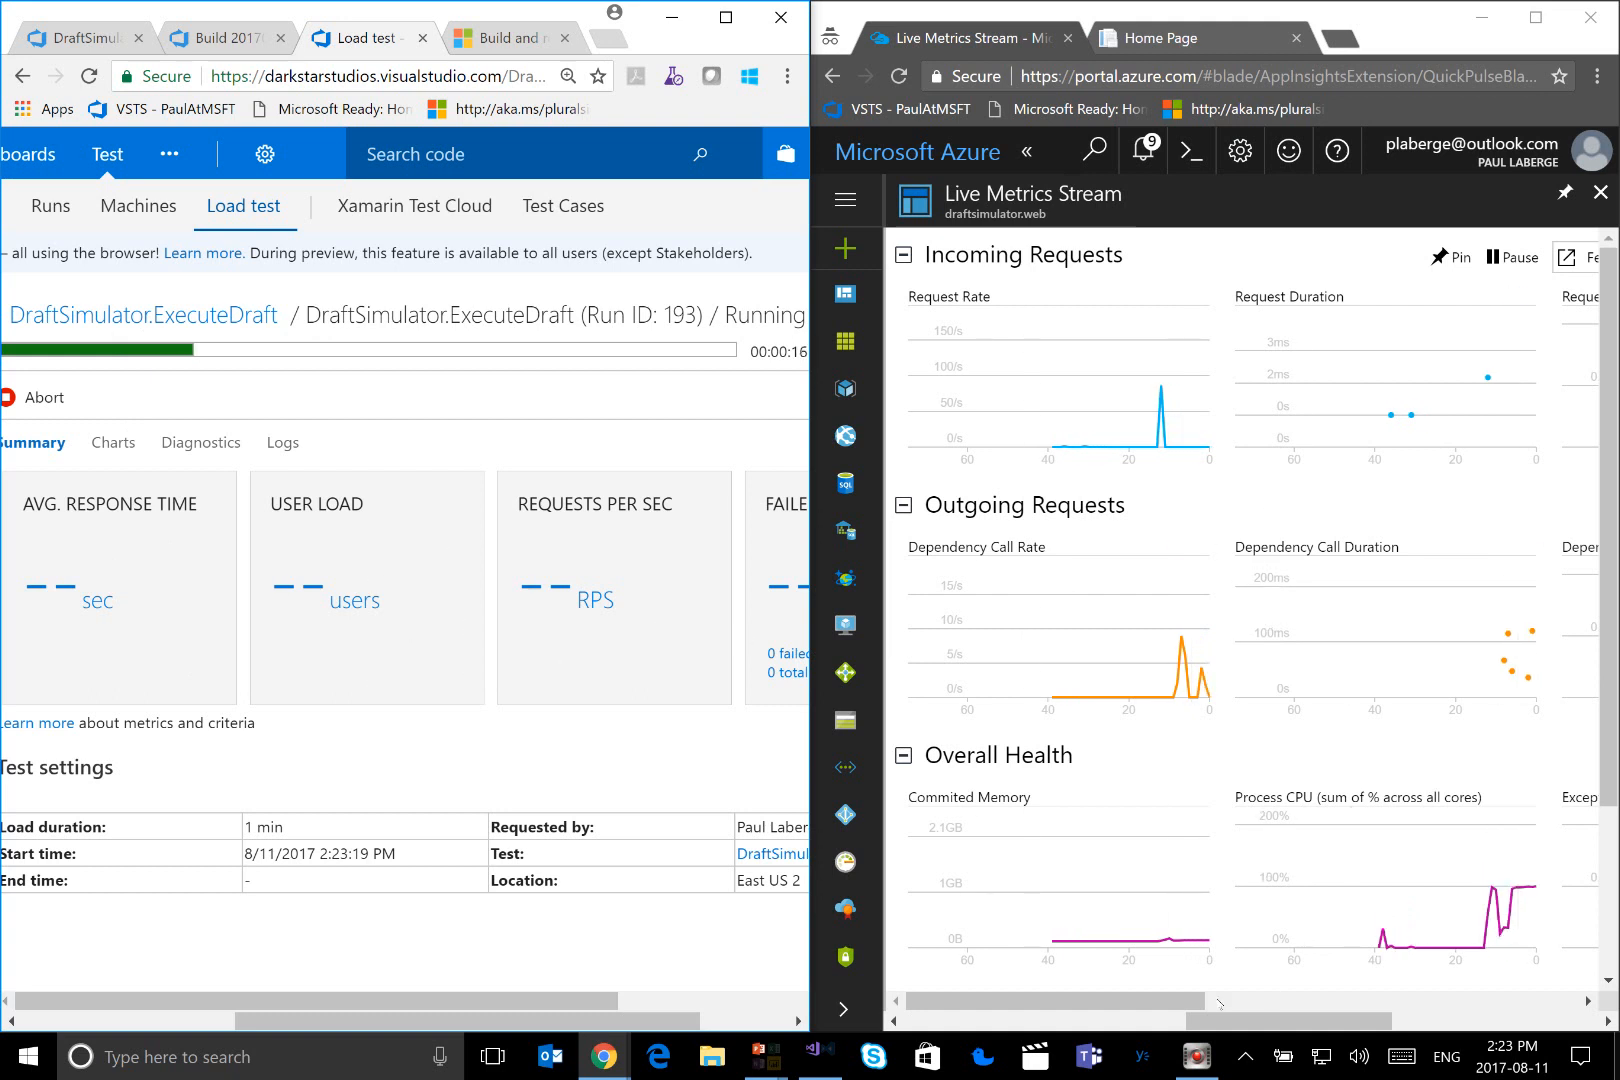
left_click_drag(1212, 1001, 1352, 1003)
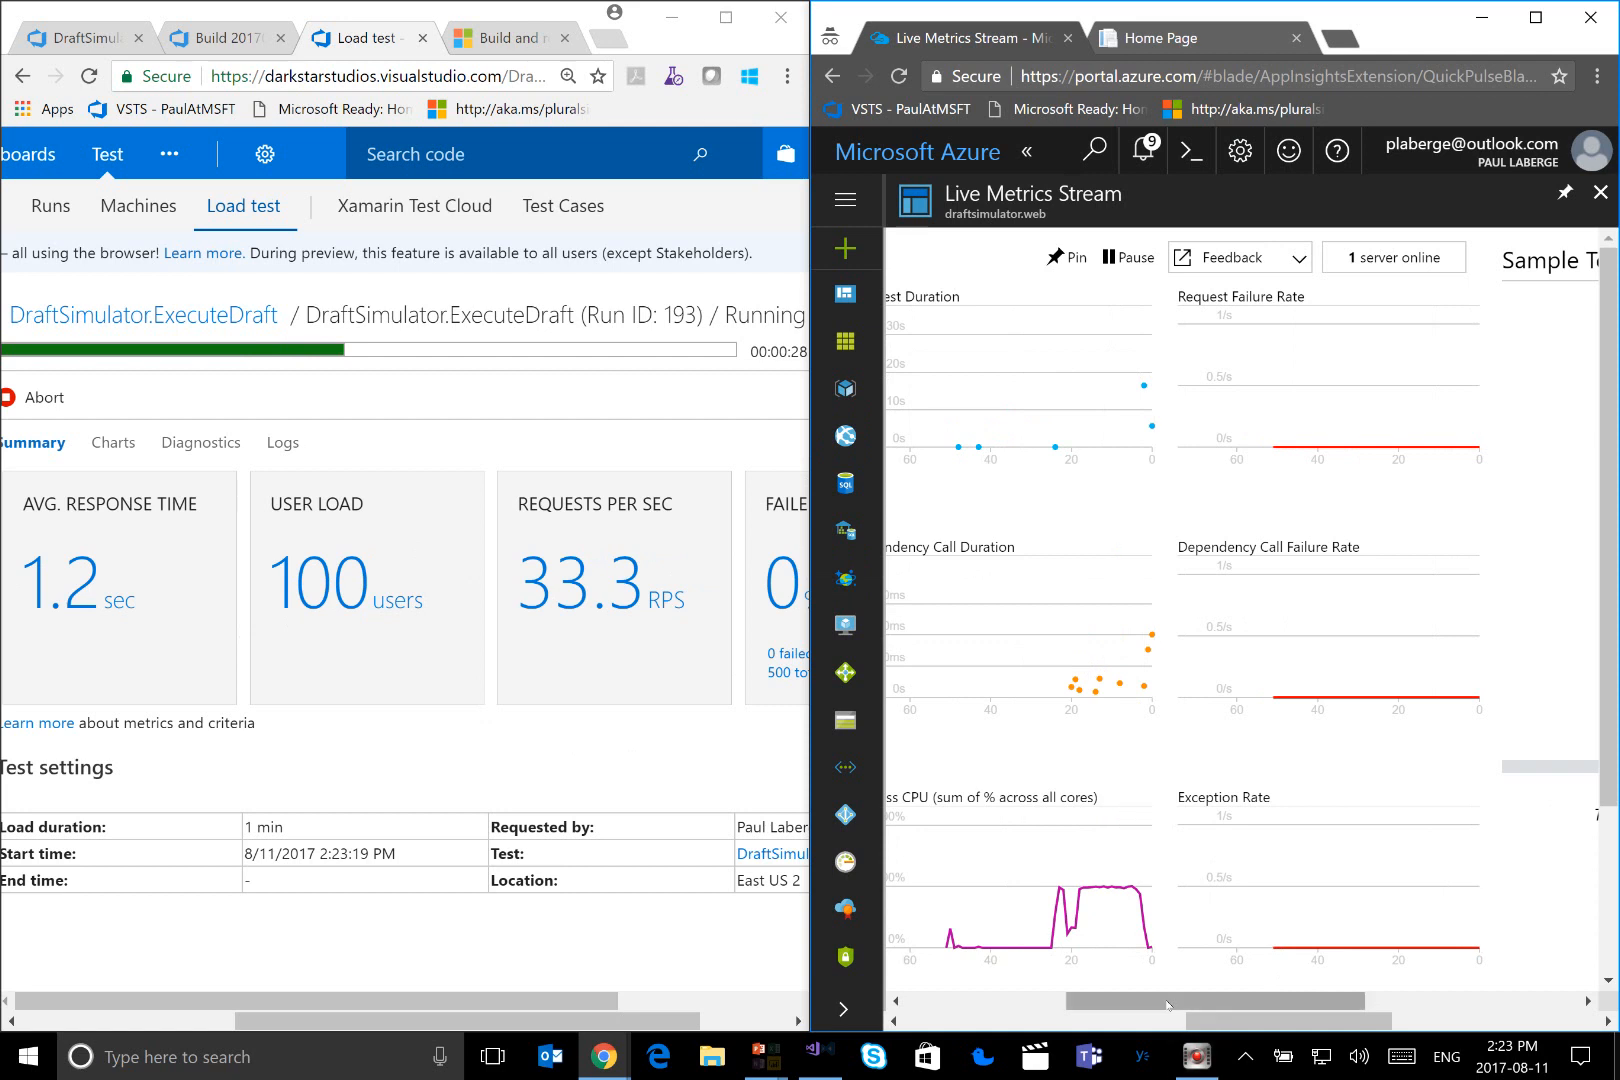
left_click_drag(1168, 1005, 1312, 1005)
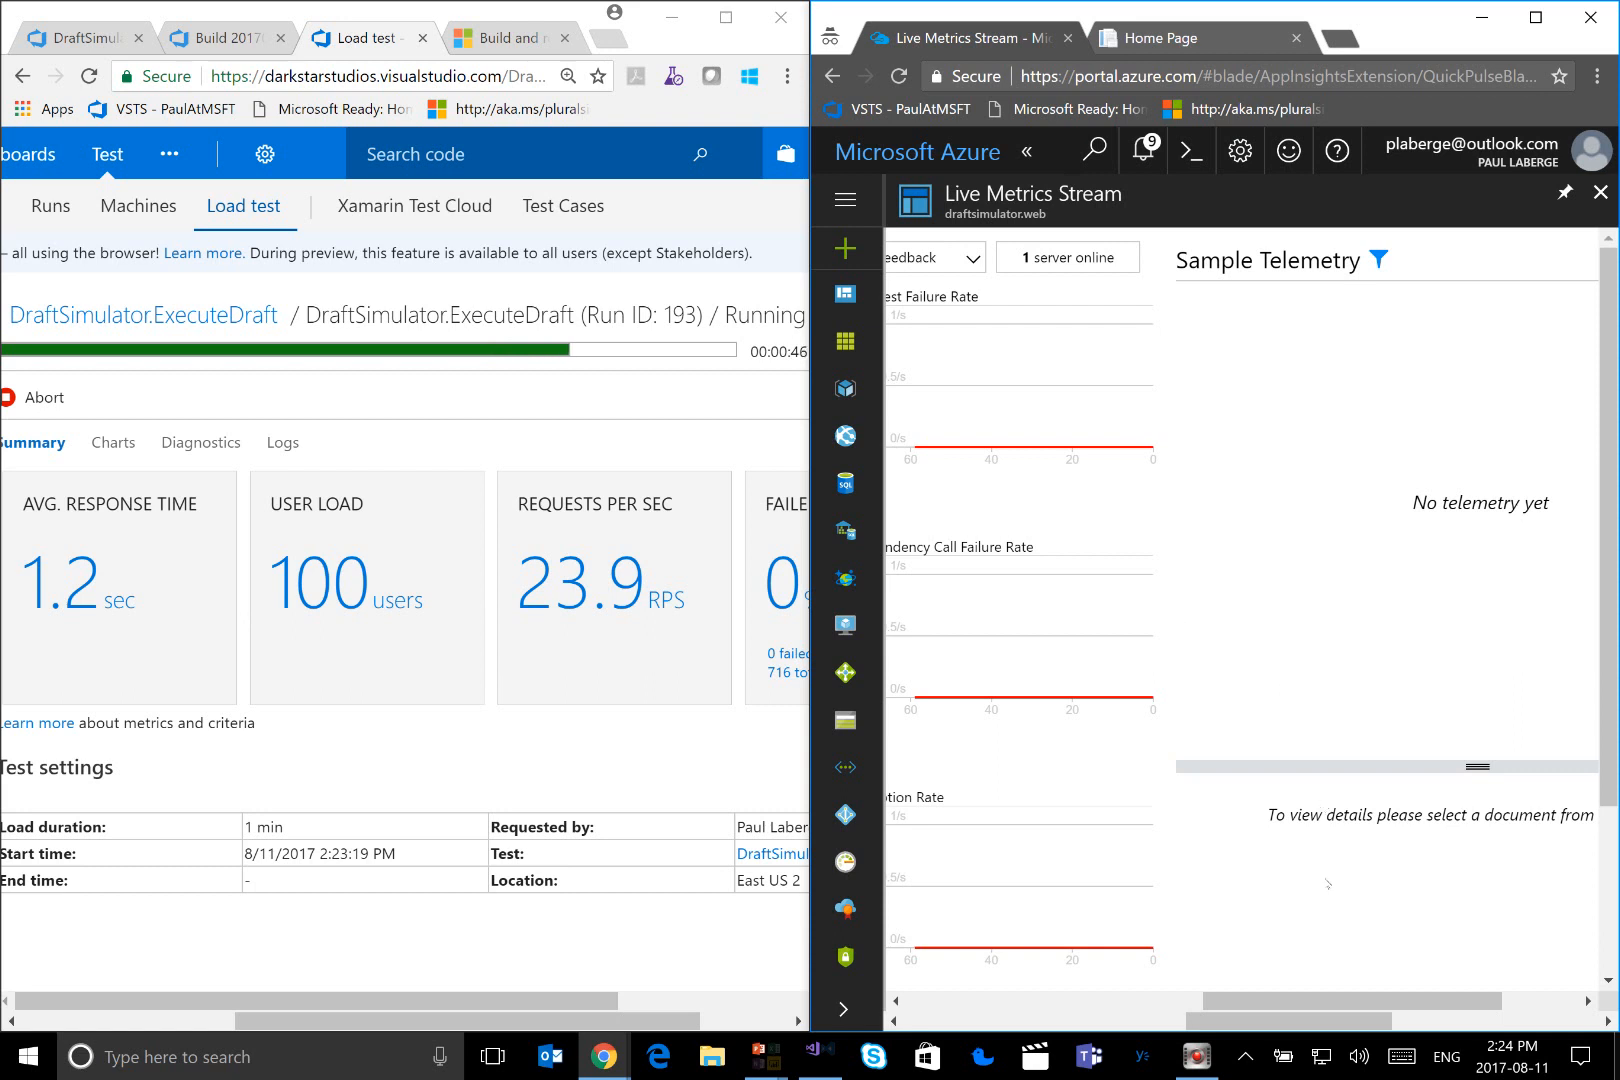
left_click_drag(1326, 994, 1124, 998)
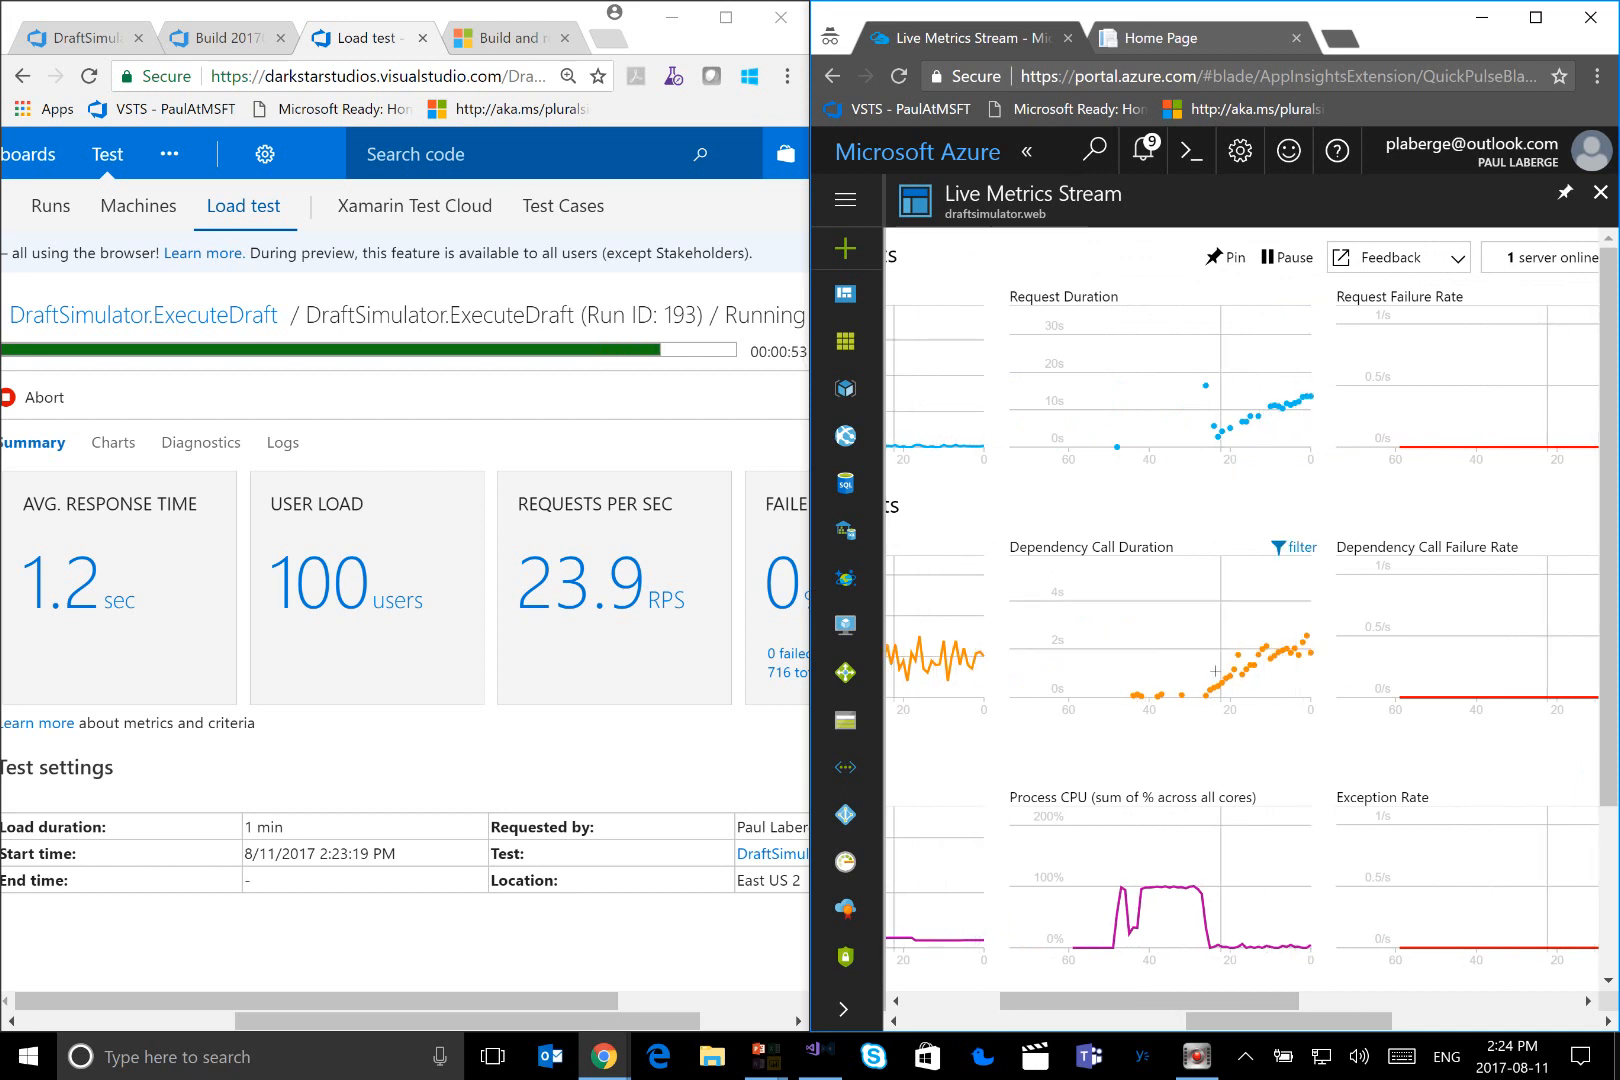
left_click_drag(1230, 1013, 1346, 1013)
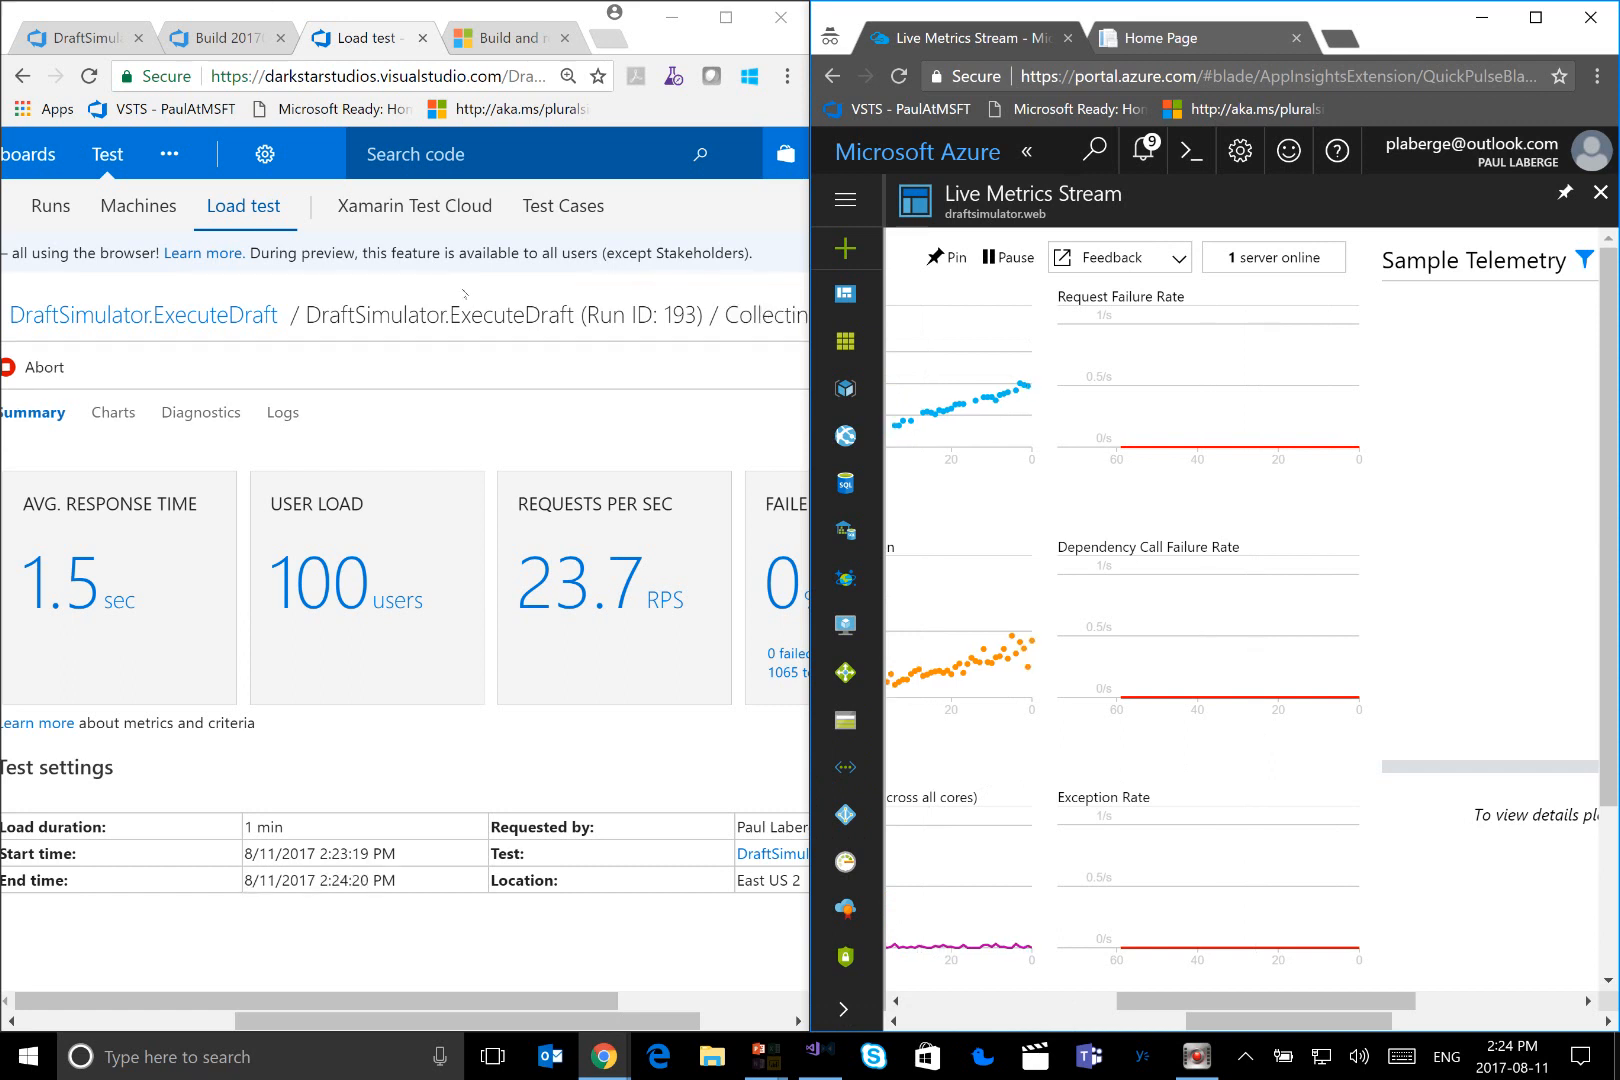
Show the load test run full screen and review its charts, diagnostics and logs
left_click(745, 25)
mouse_move(611, 158)
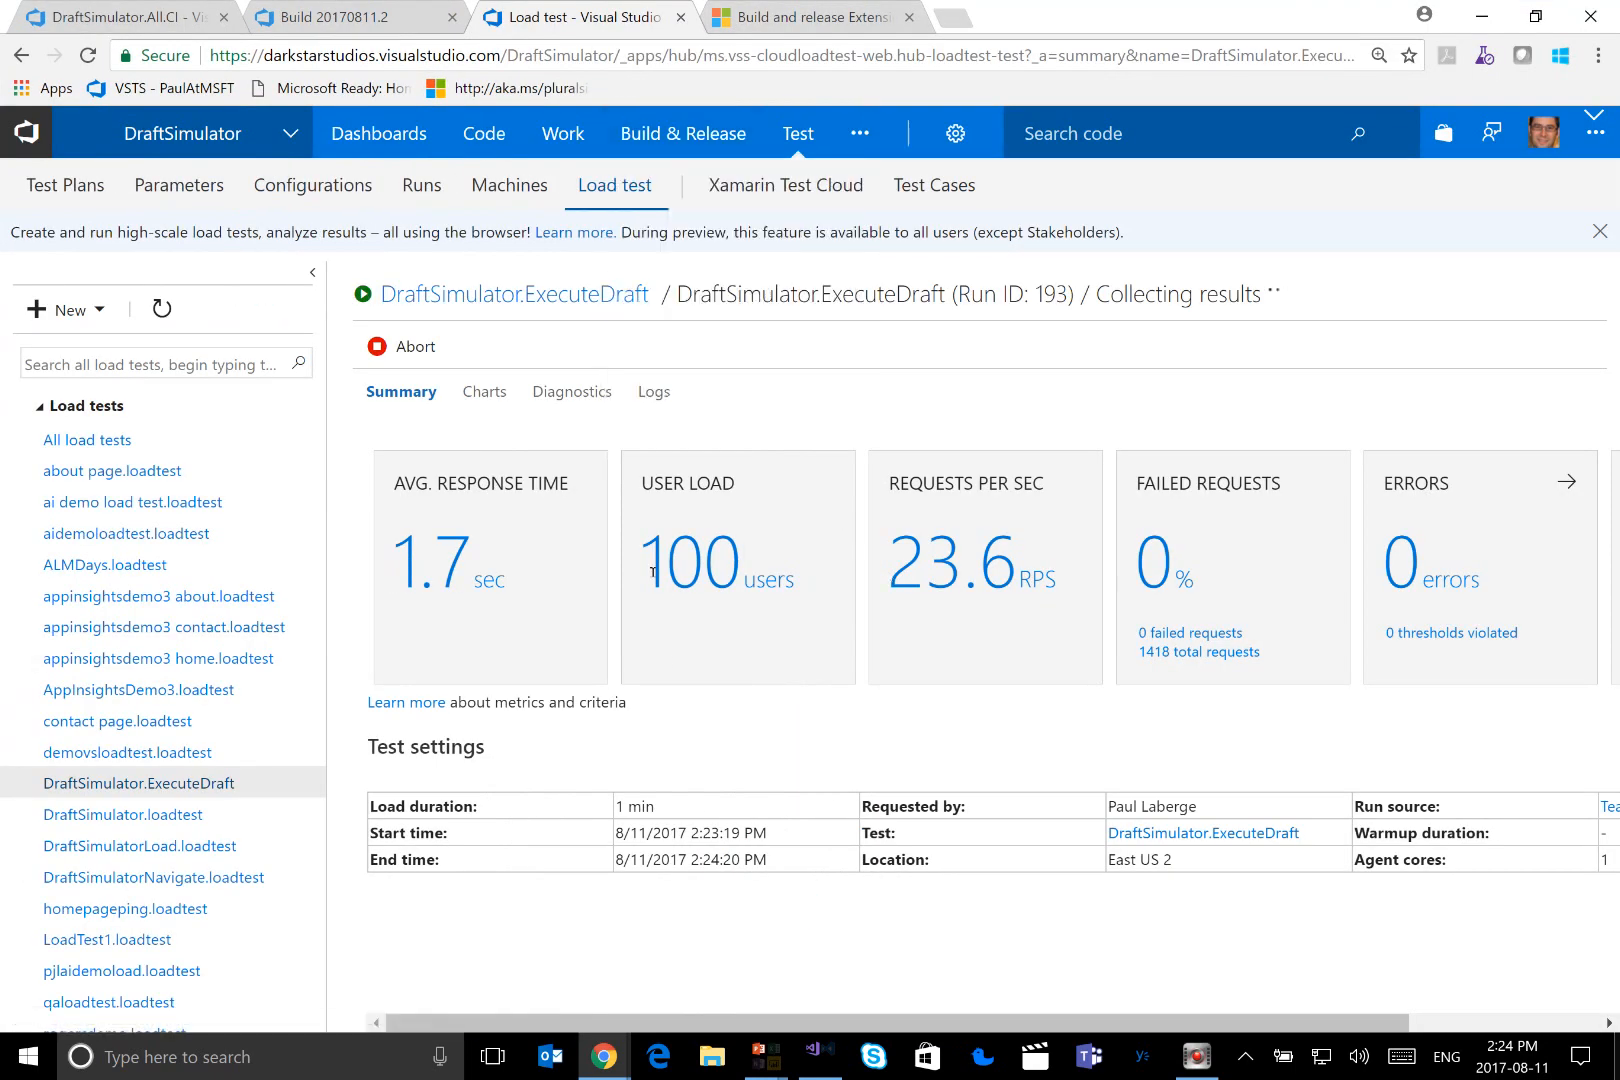
left_click(469, 400)
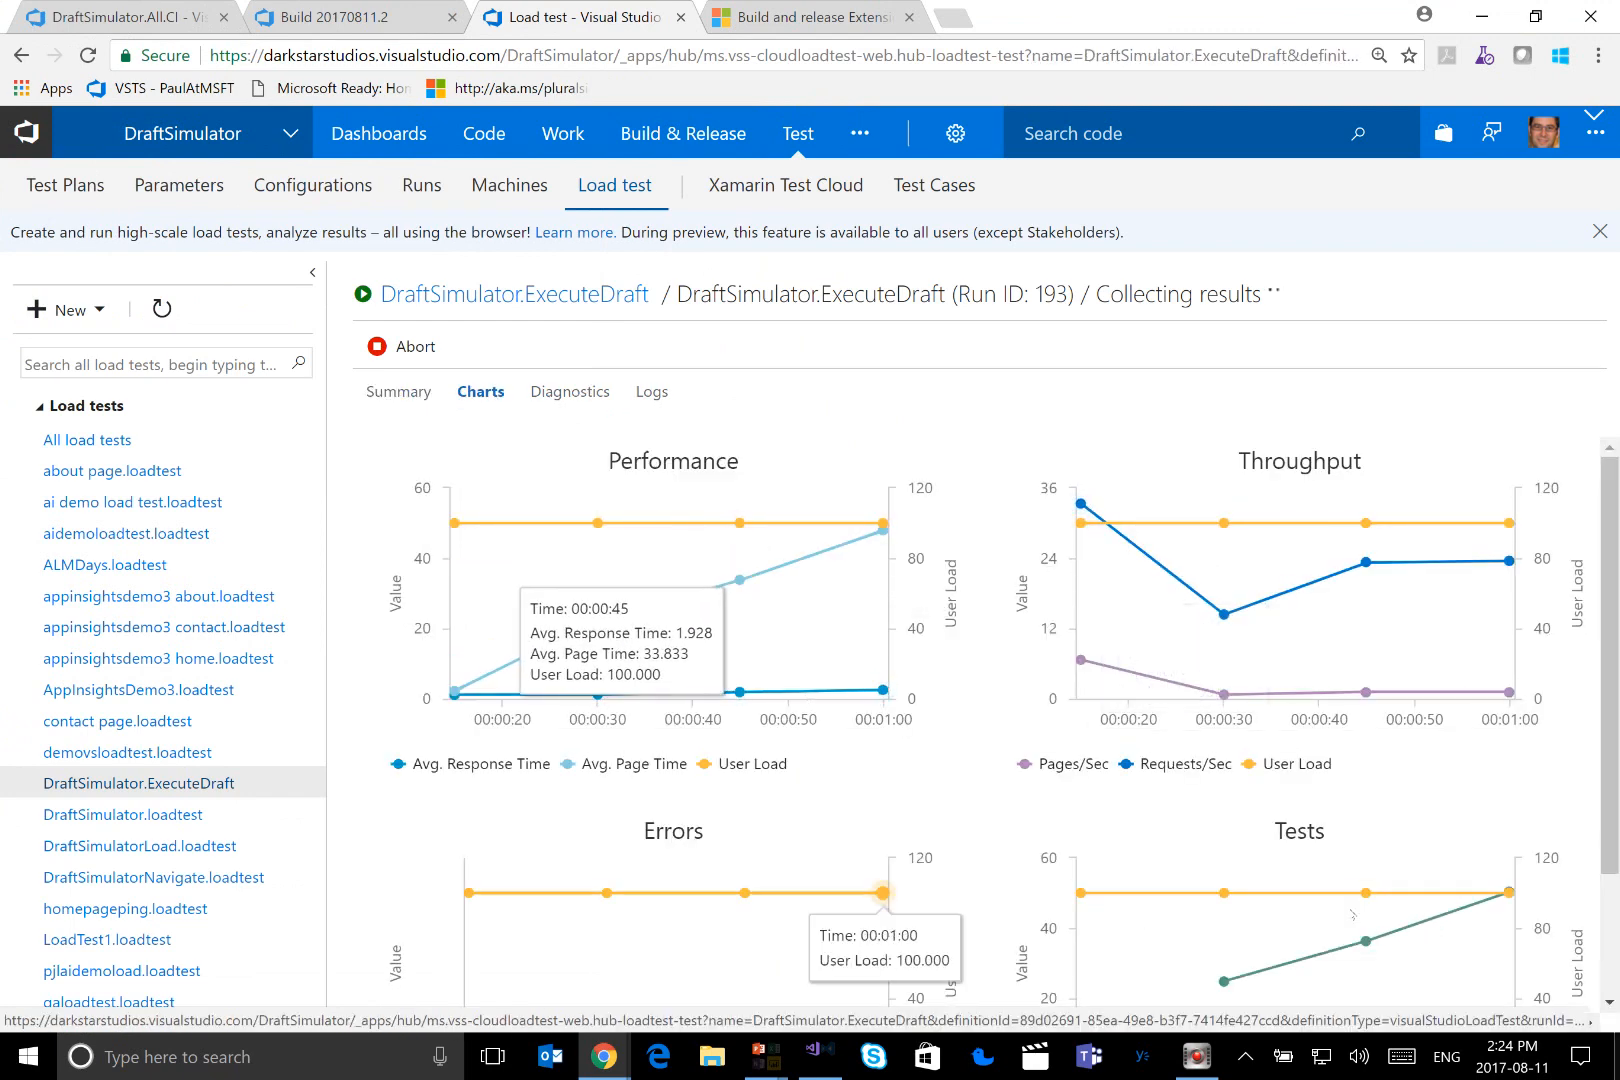
scroll(1307, 910, "down", 2)
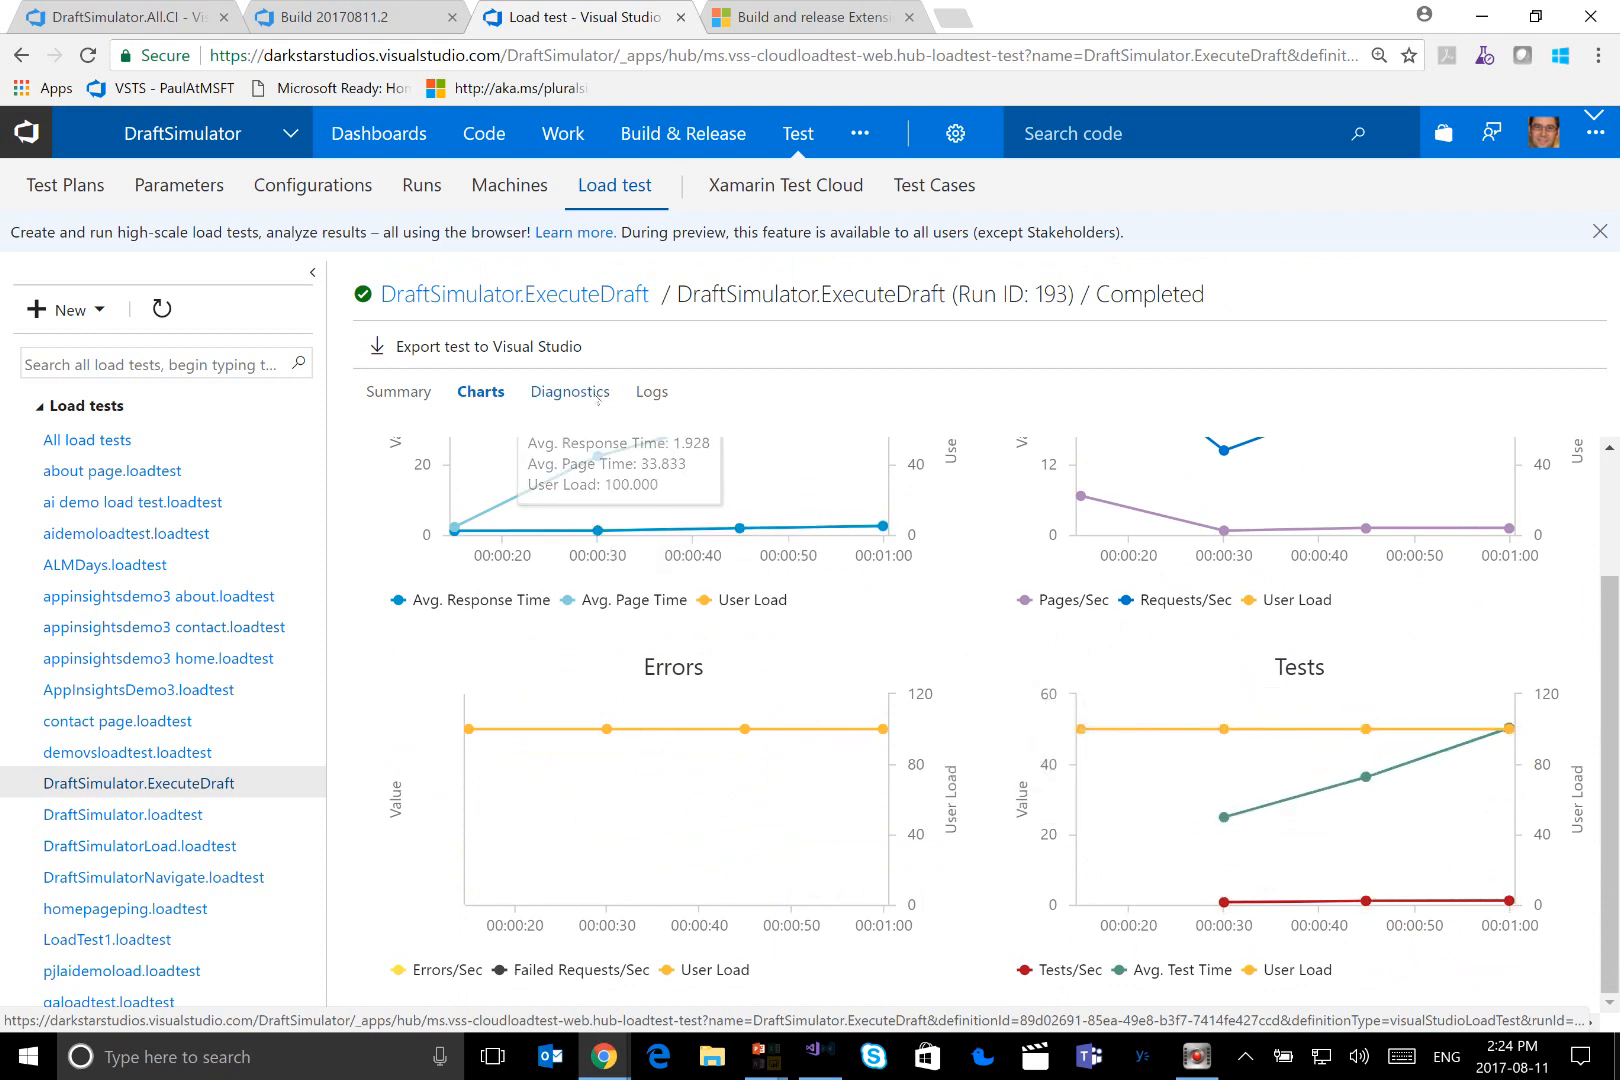
left_click(598, 396)
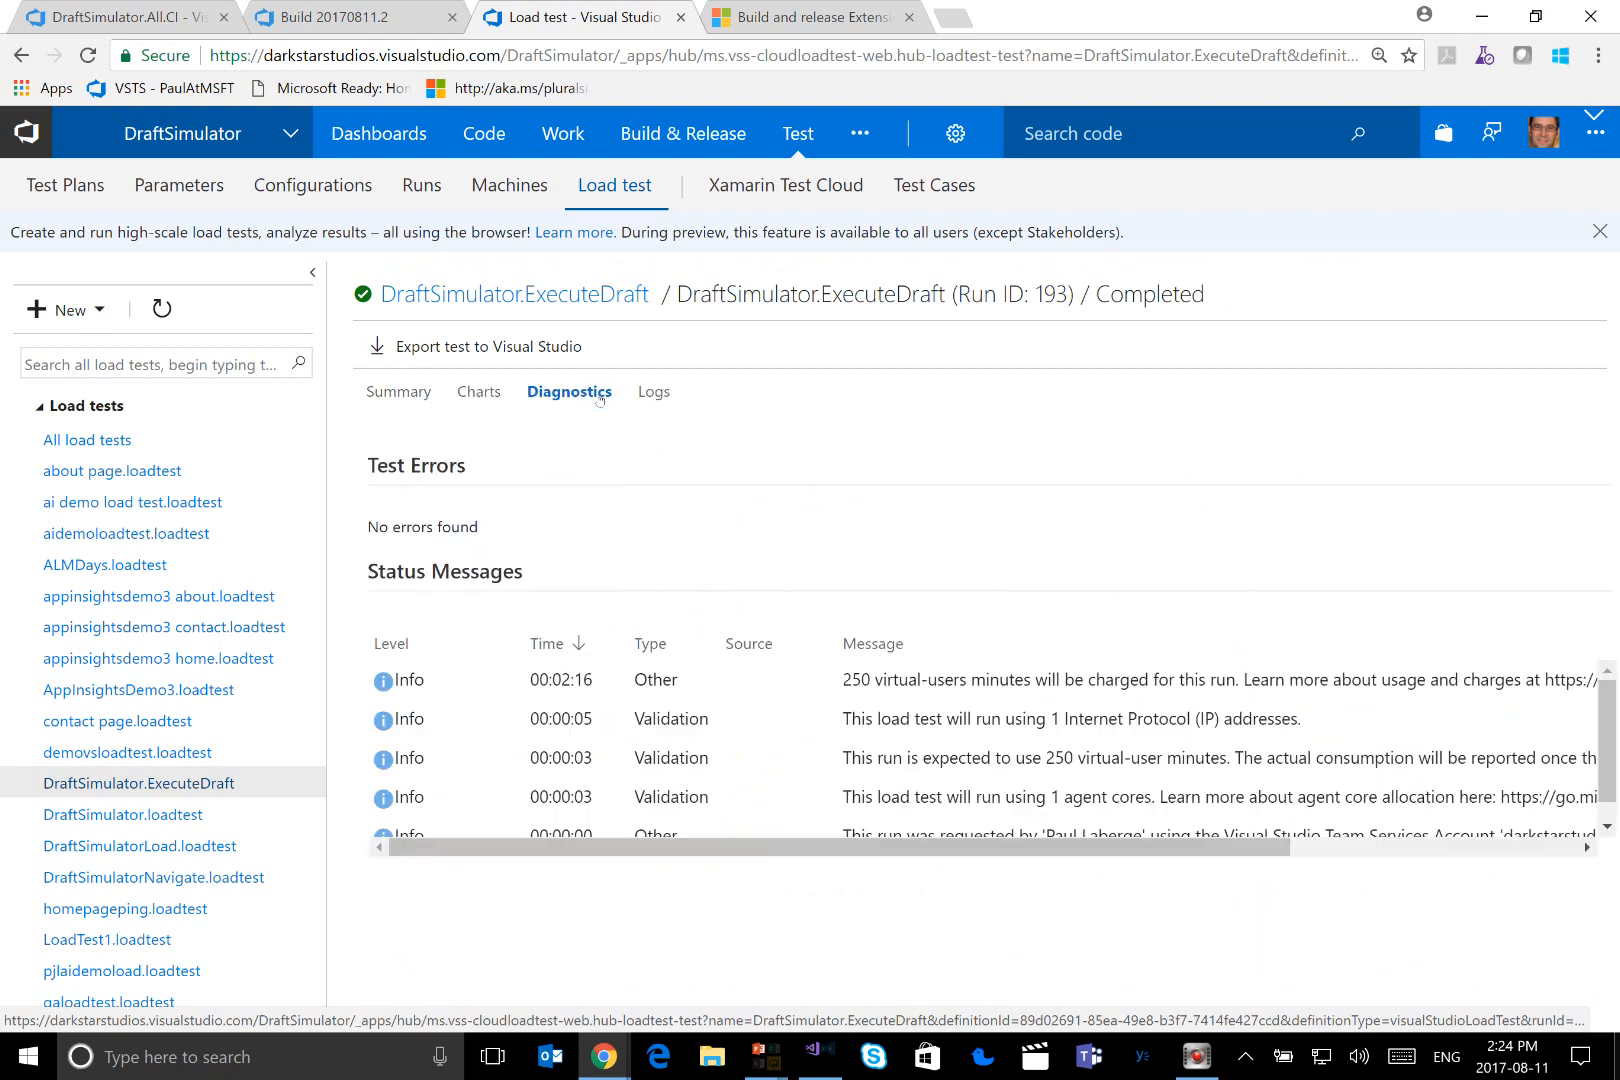
left_click(653, 392)
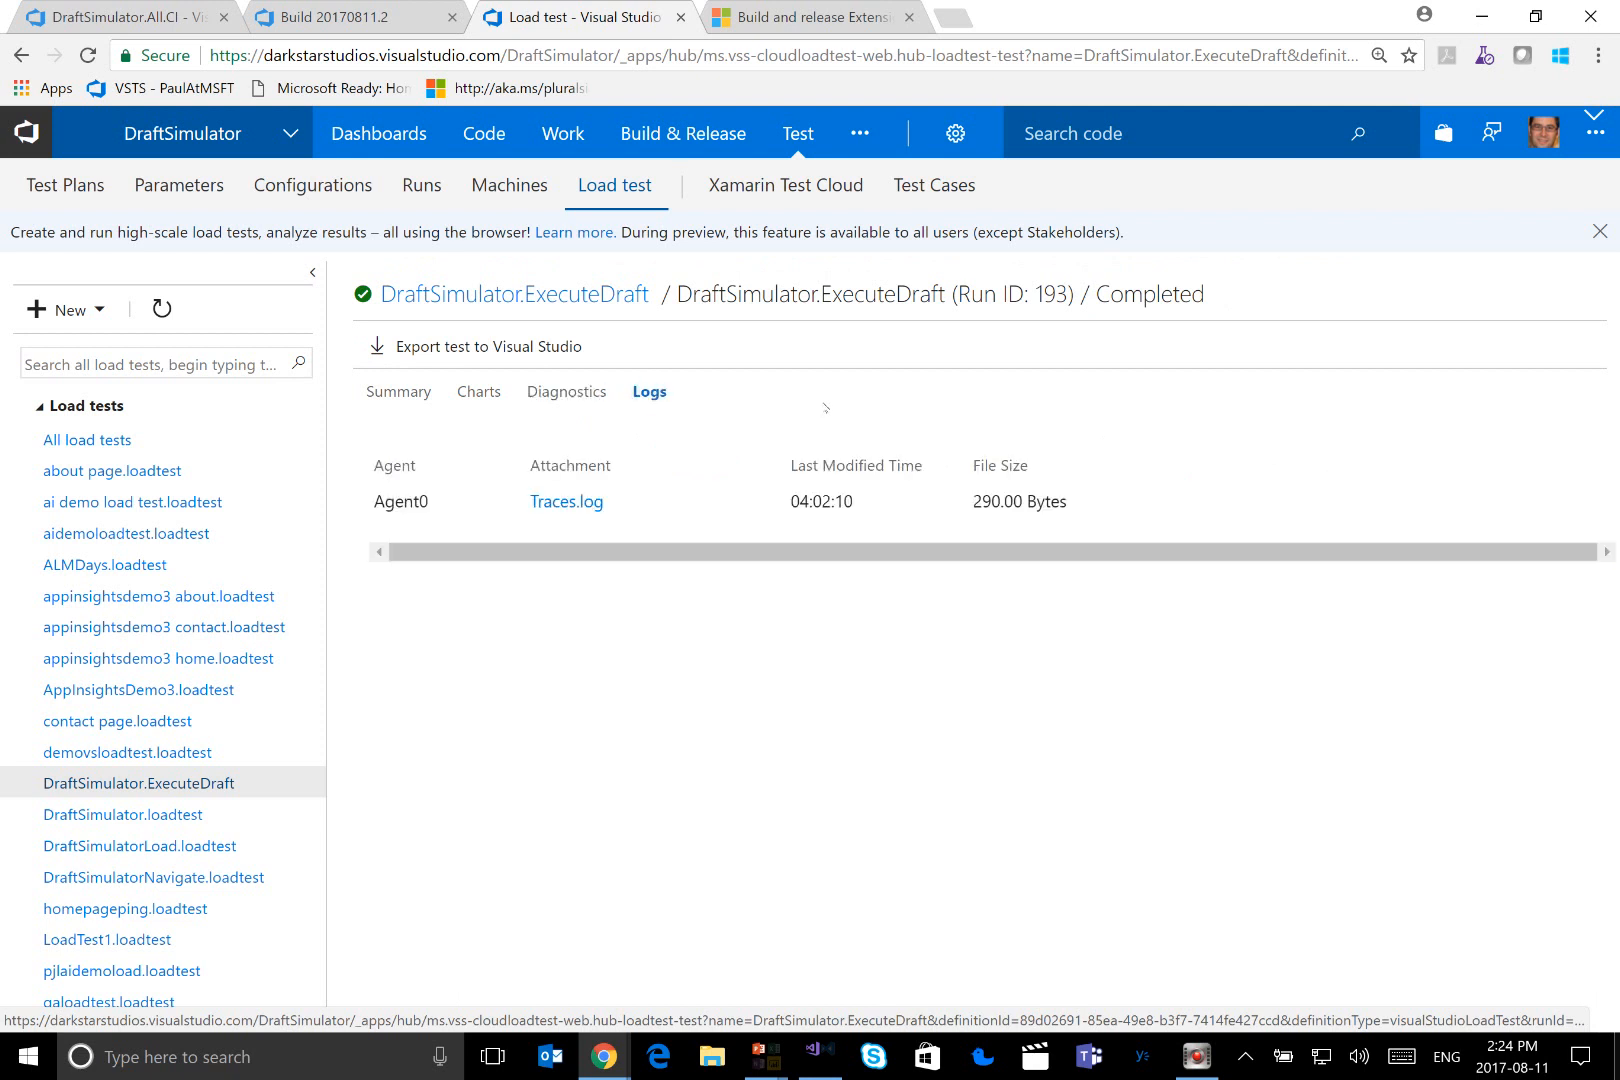
List the runs of the DraftSimulator.ExecuteDraft load test with the date filter set to Any
left_click(541, 297)
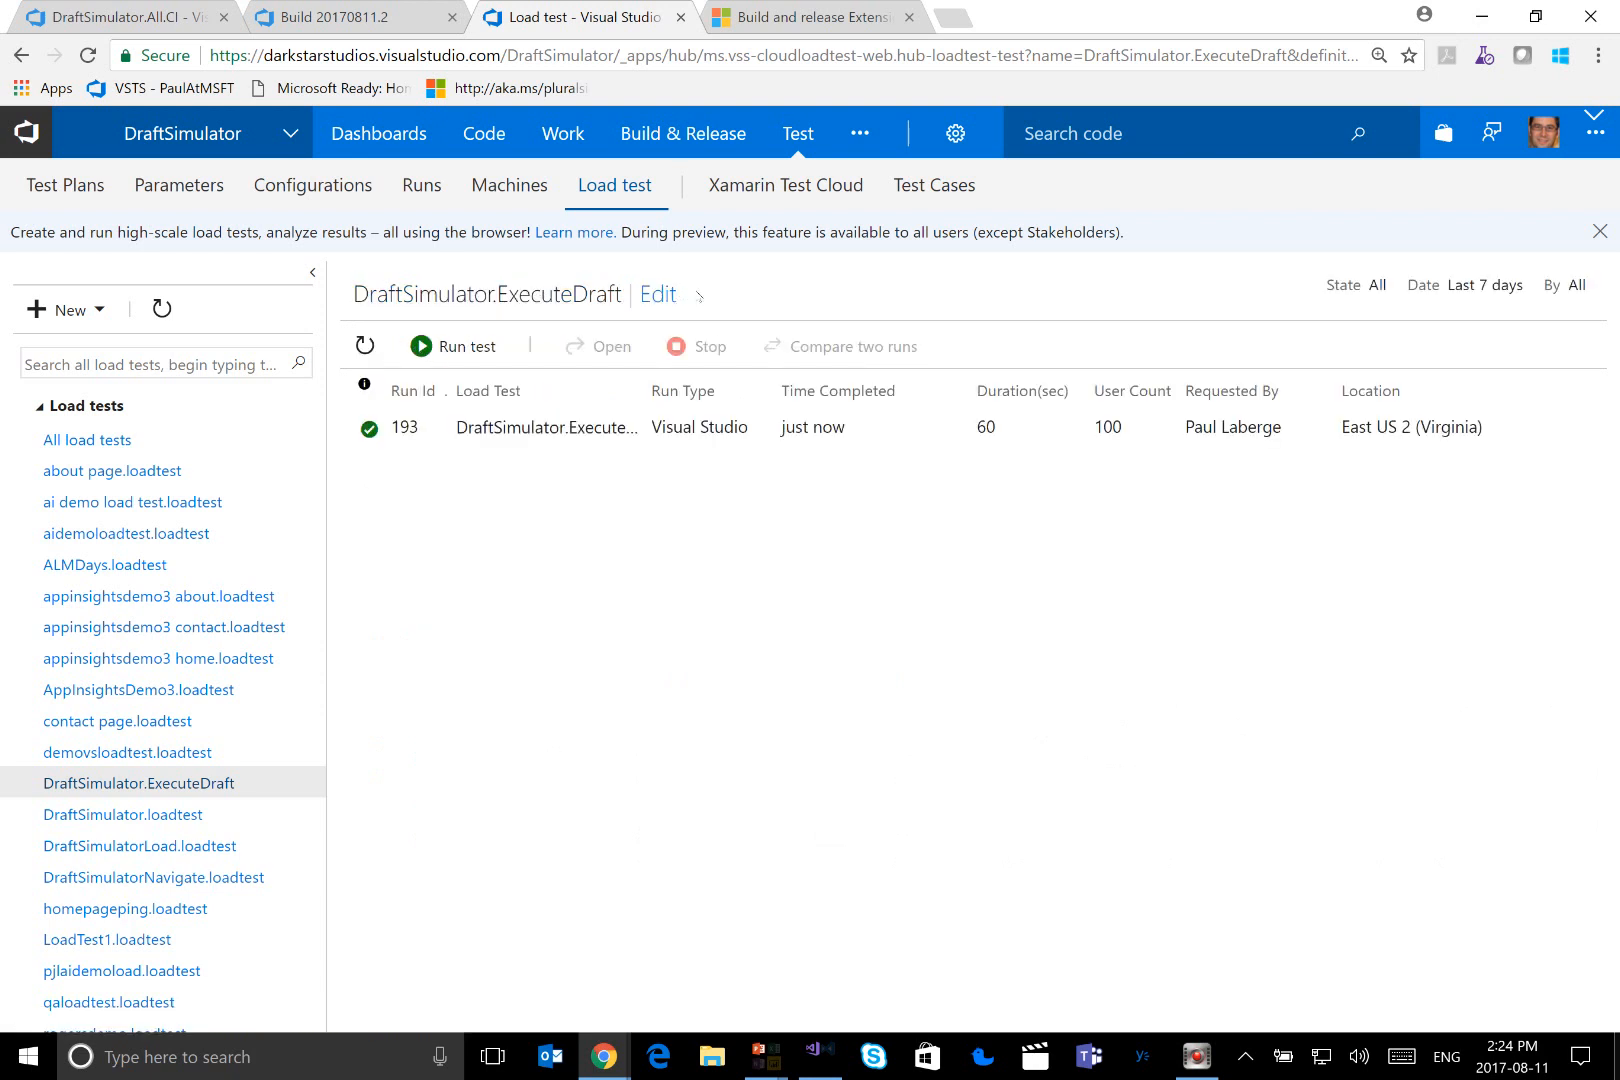
left_click(1505, 292)
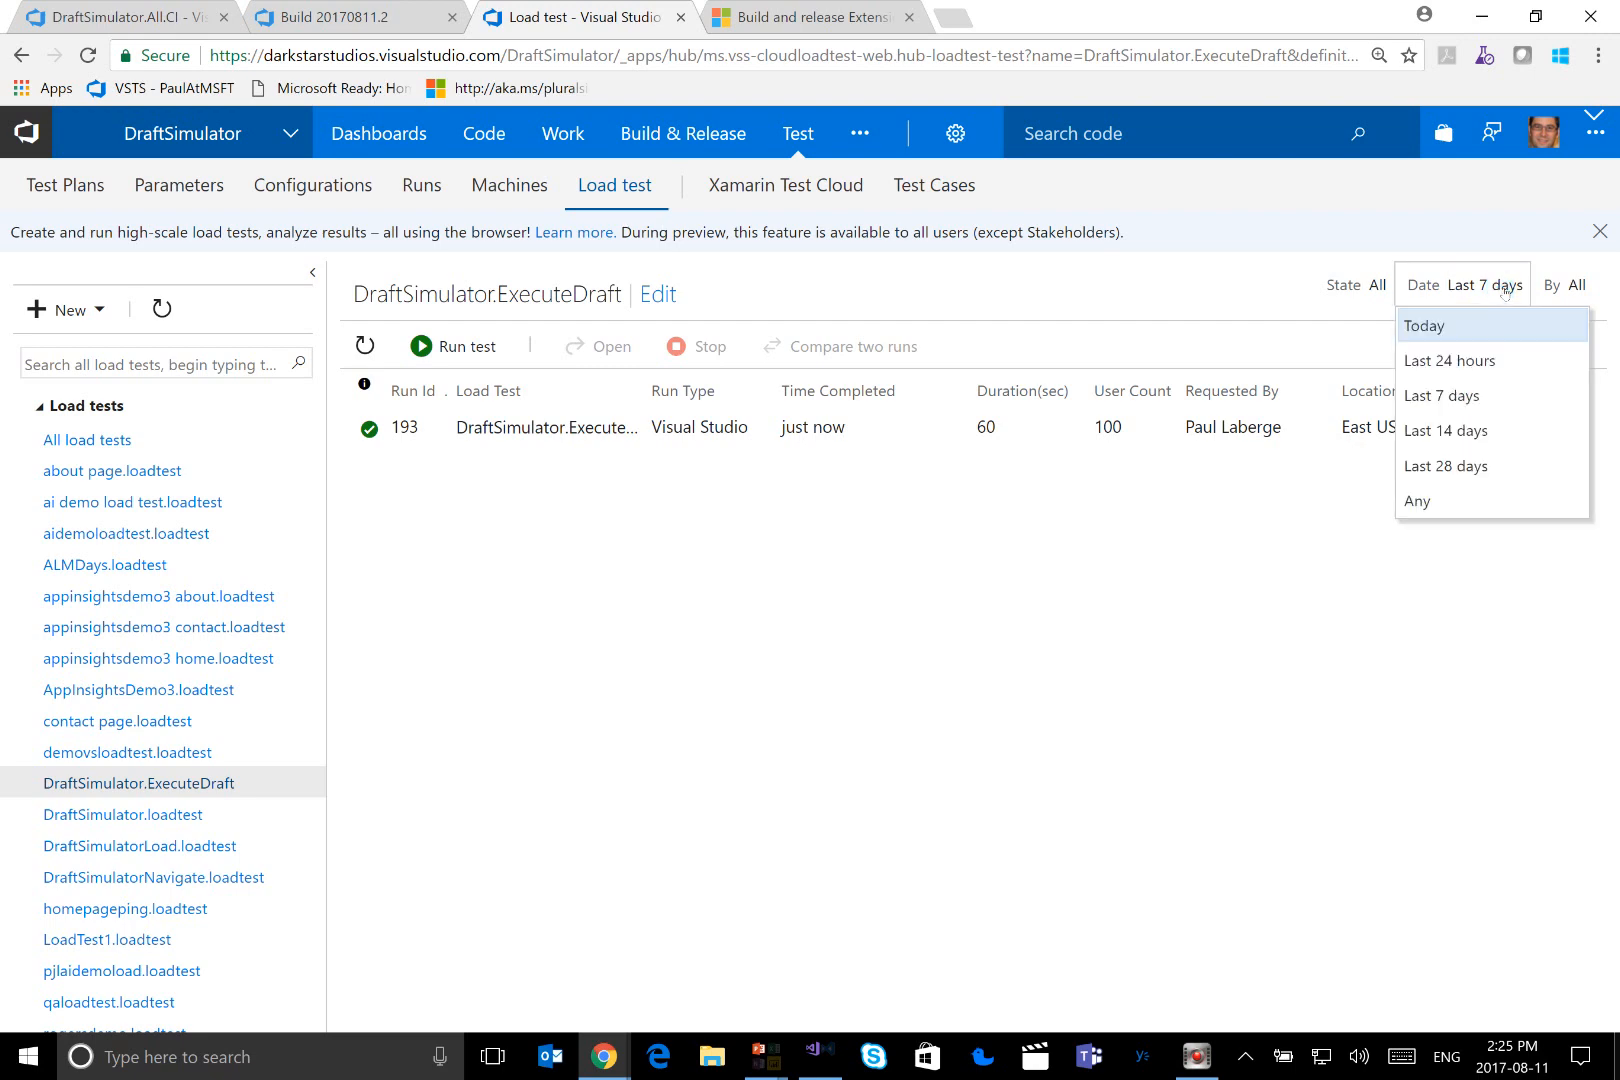
left_click(1420, 503)
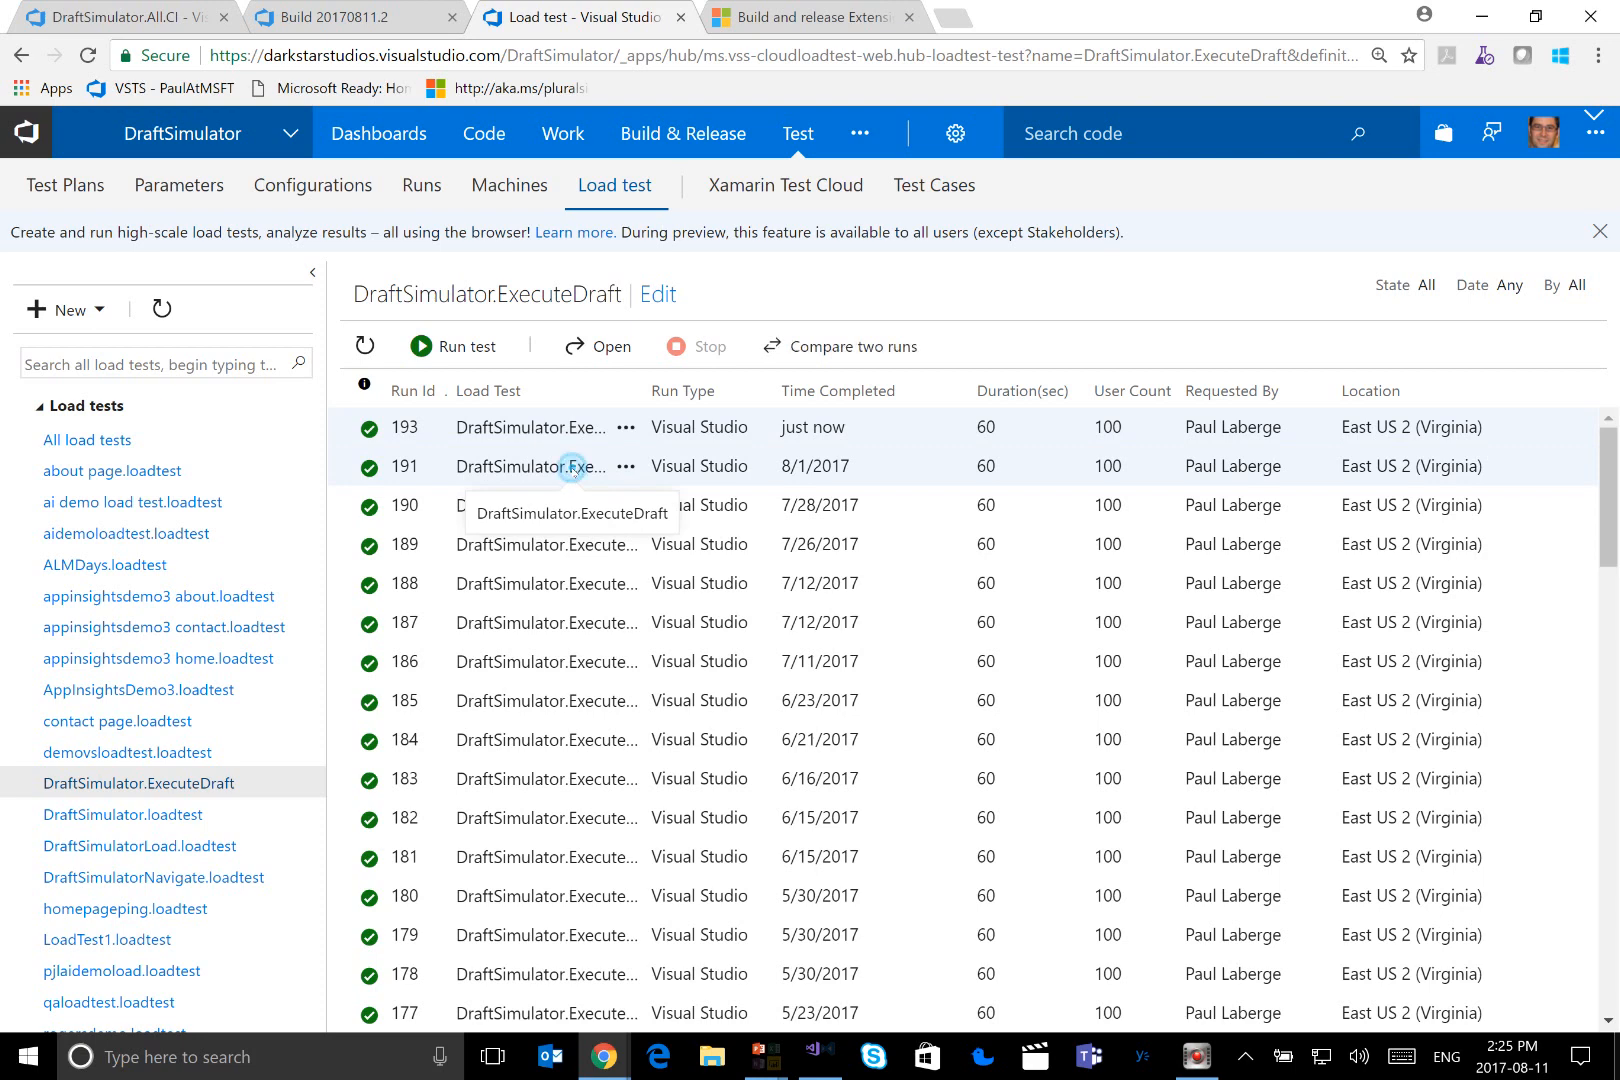
Compare load test runs 191 and 193, reviewing the summary metrics, response time chart and test settings
left_click(571, 467)
left_click(845, 346)
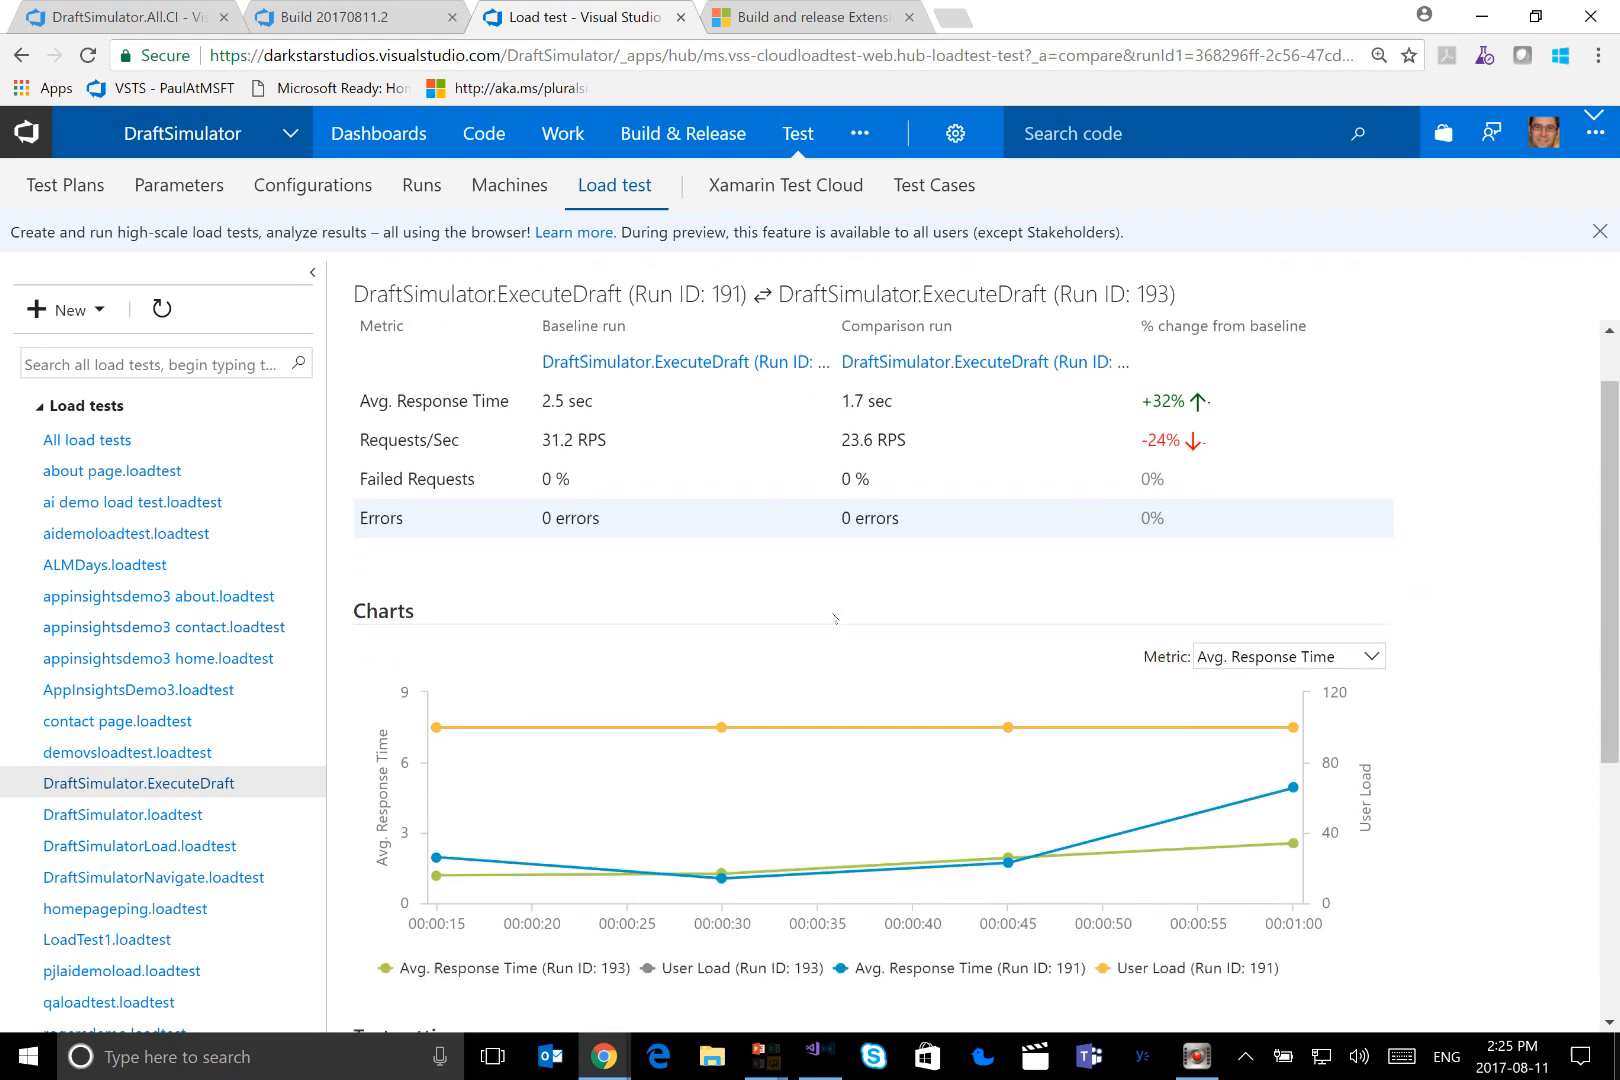
scroll(830, 625, "down", 2)
scroll(835, 618, "up", 2)
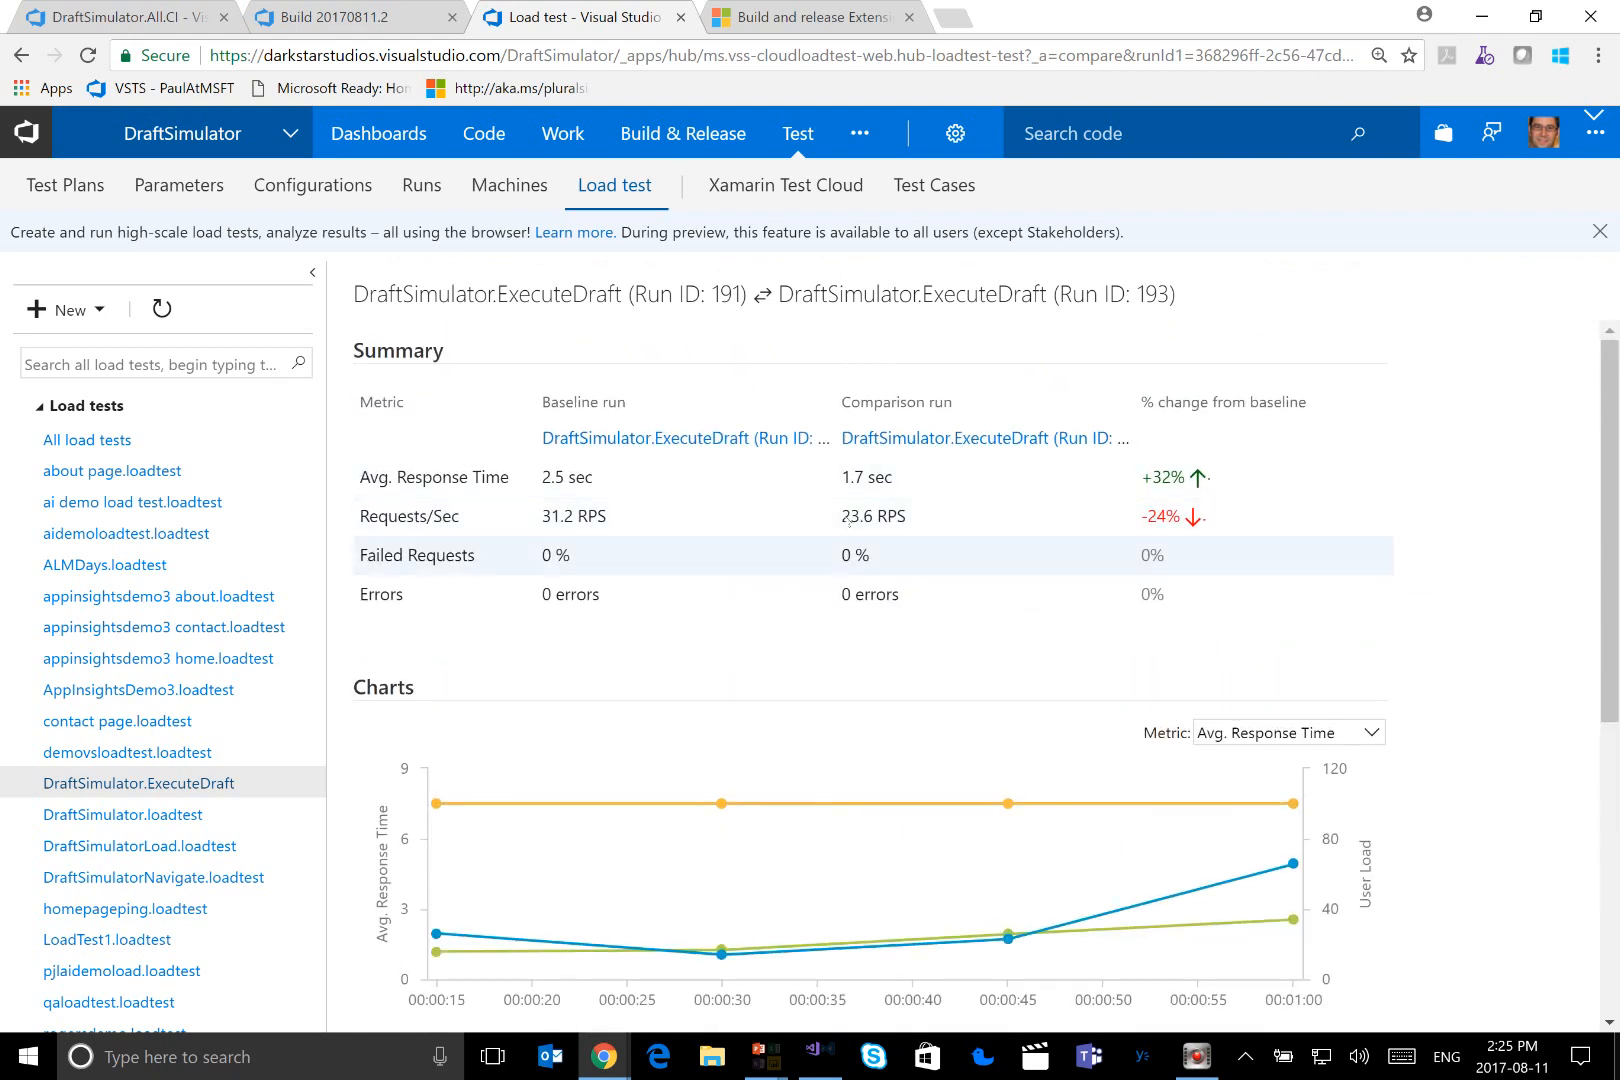
scroll(853, 519, "down", 5)
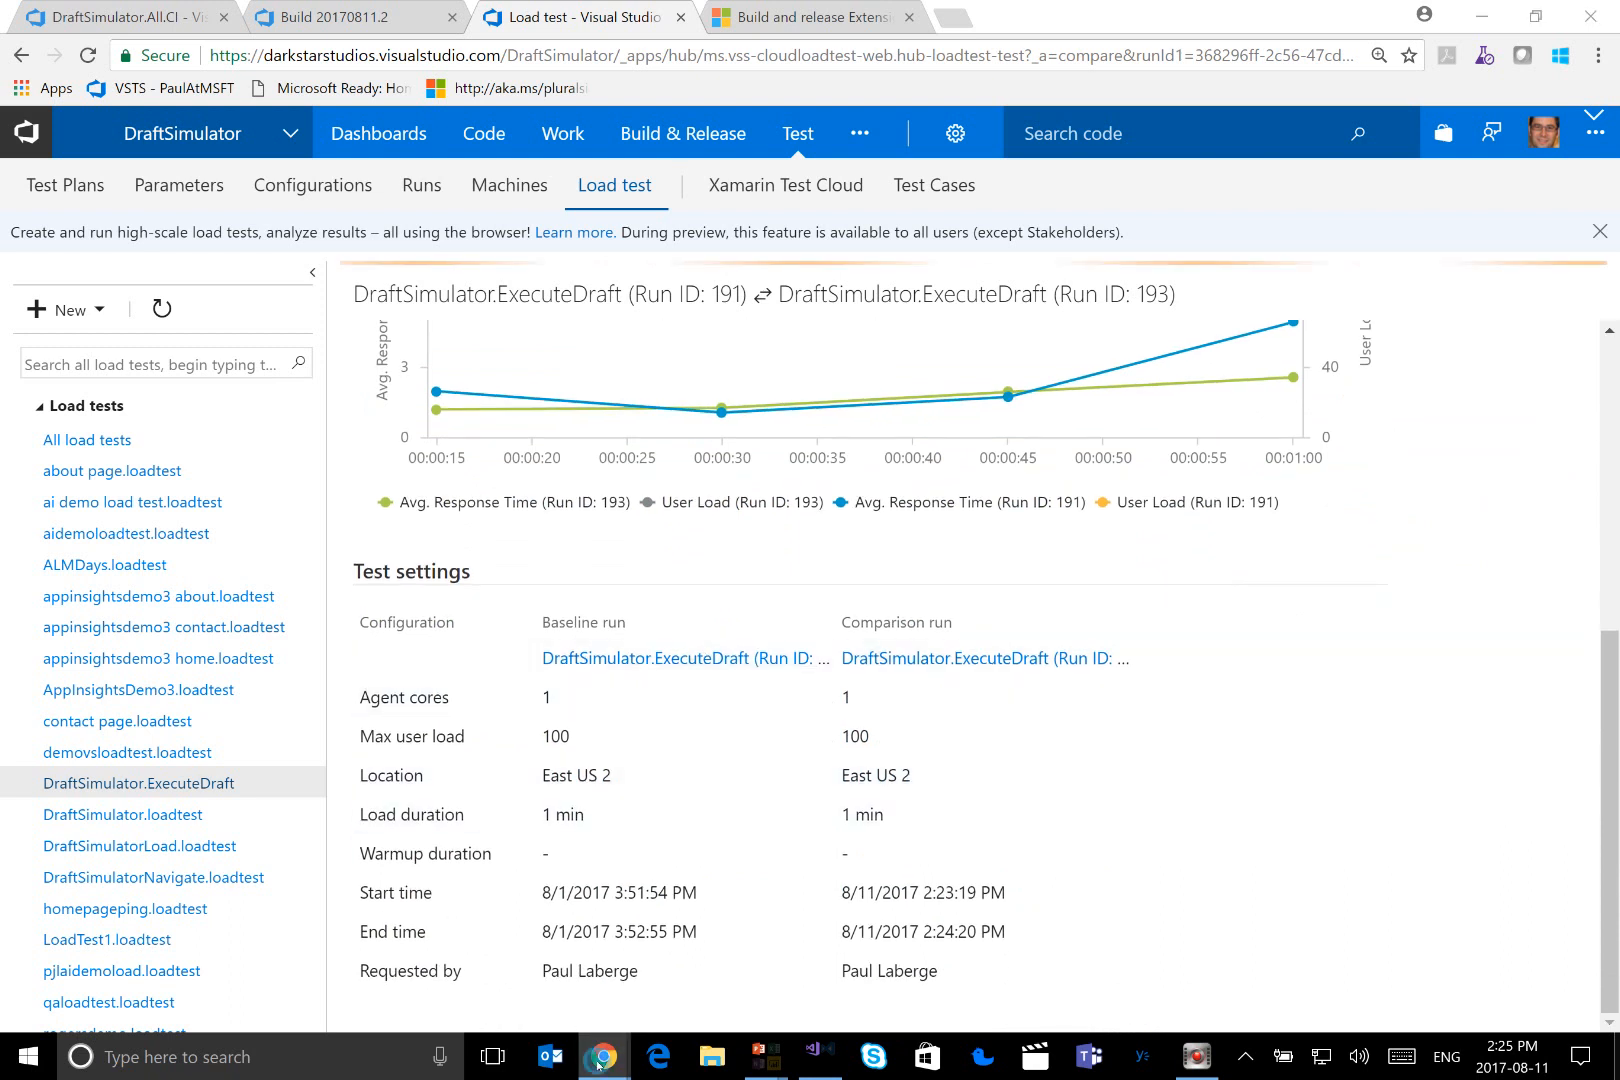
Switch to the Azure portal full screen, return to the draftsimulator.web overview and open its alert rules
mouse_move(603, 1057)
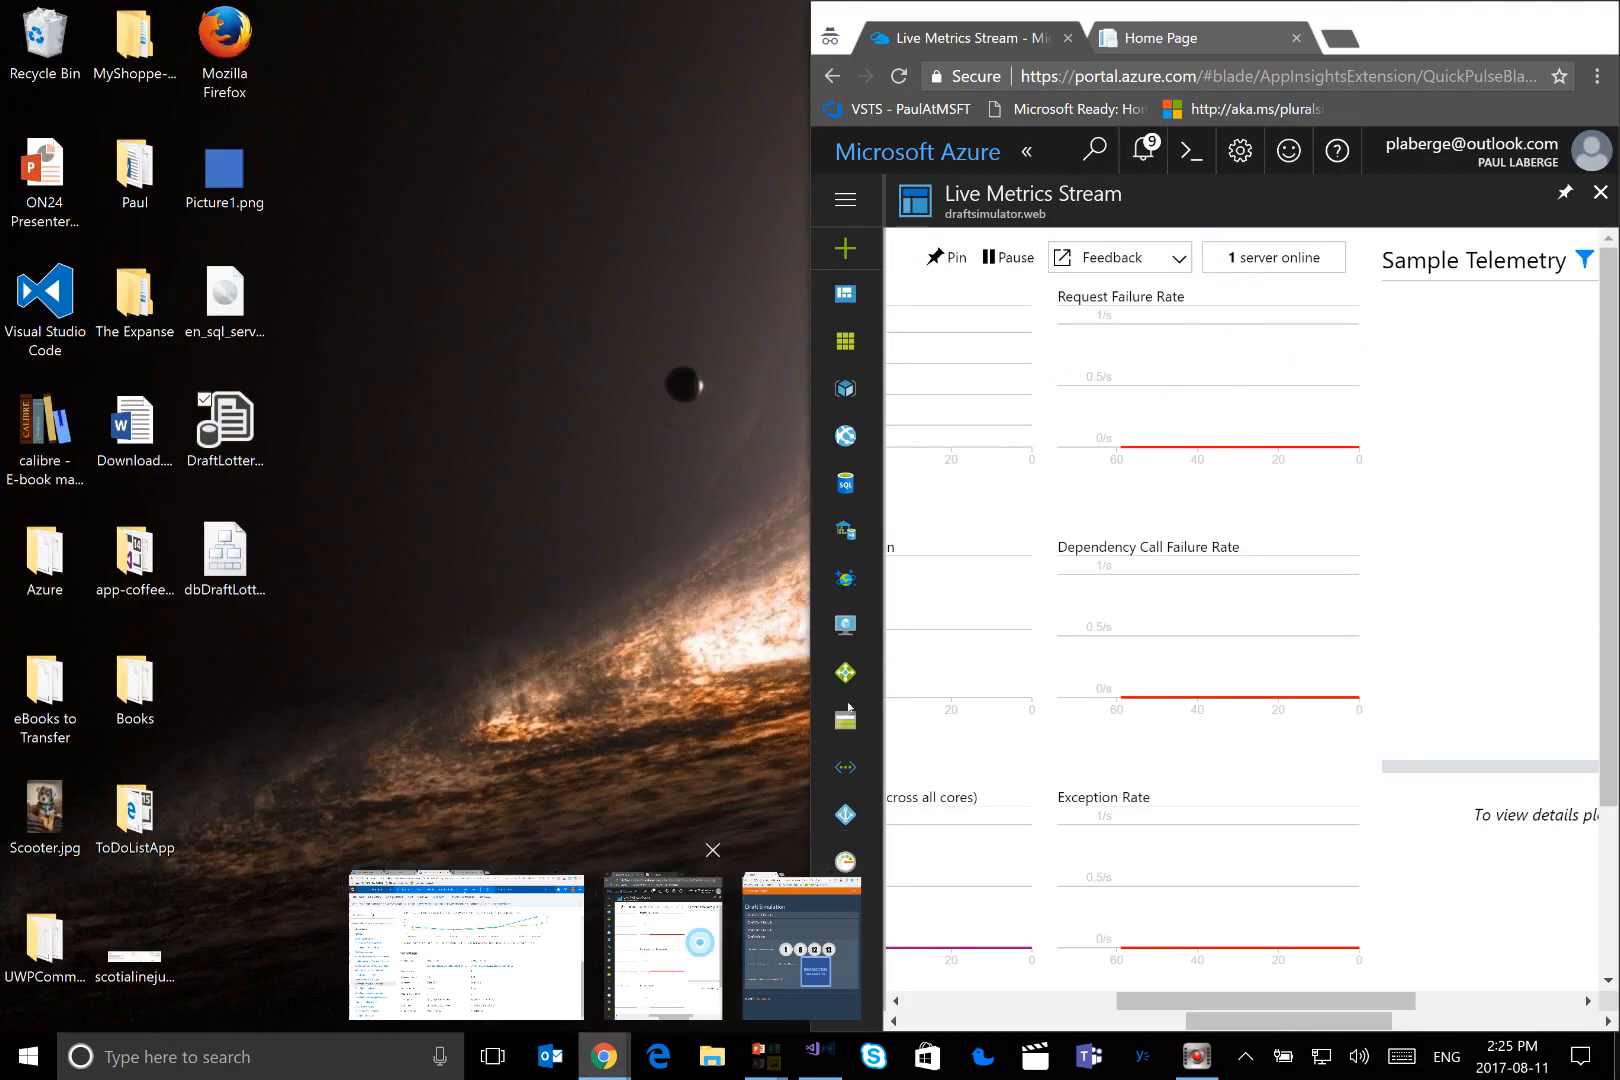
left_click(662, 940)
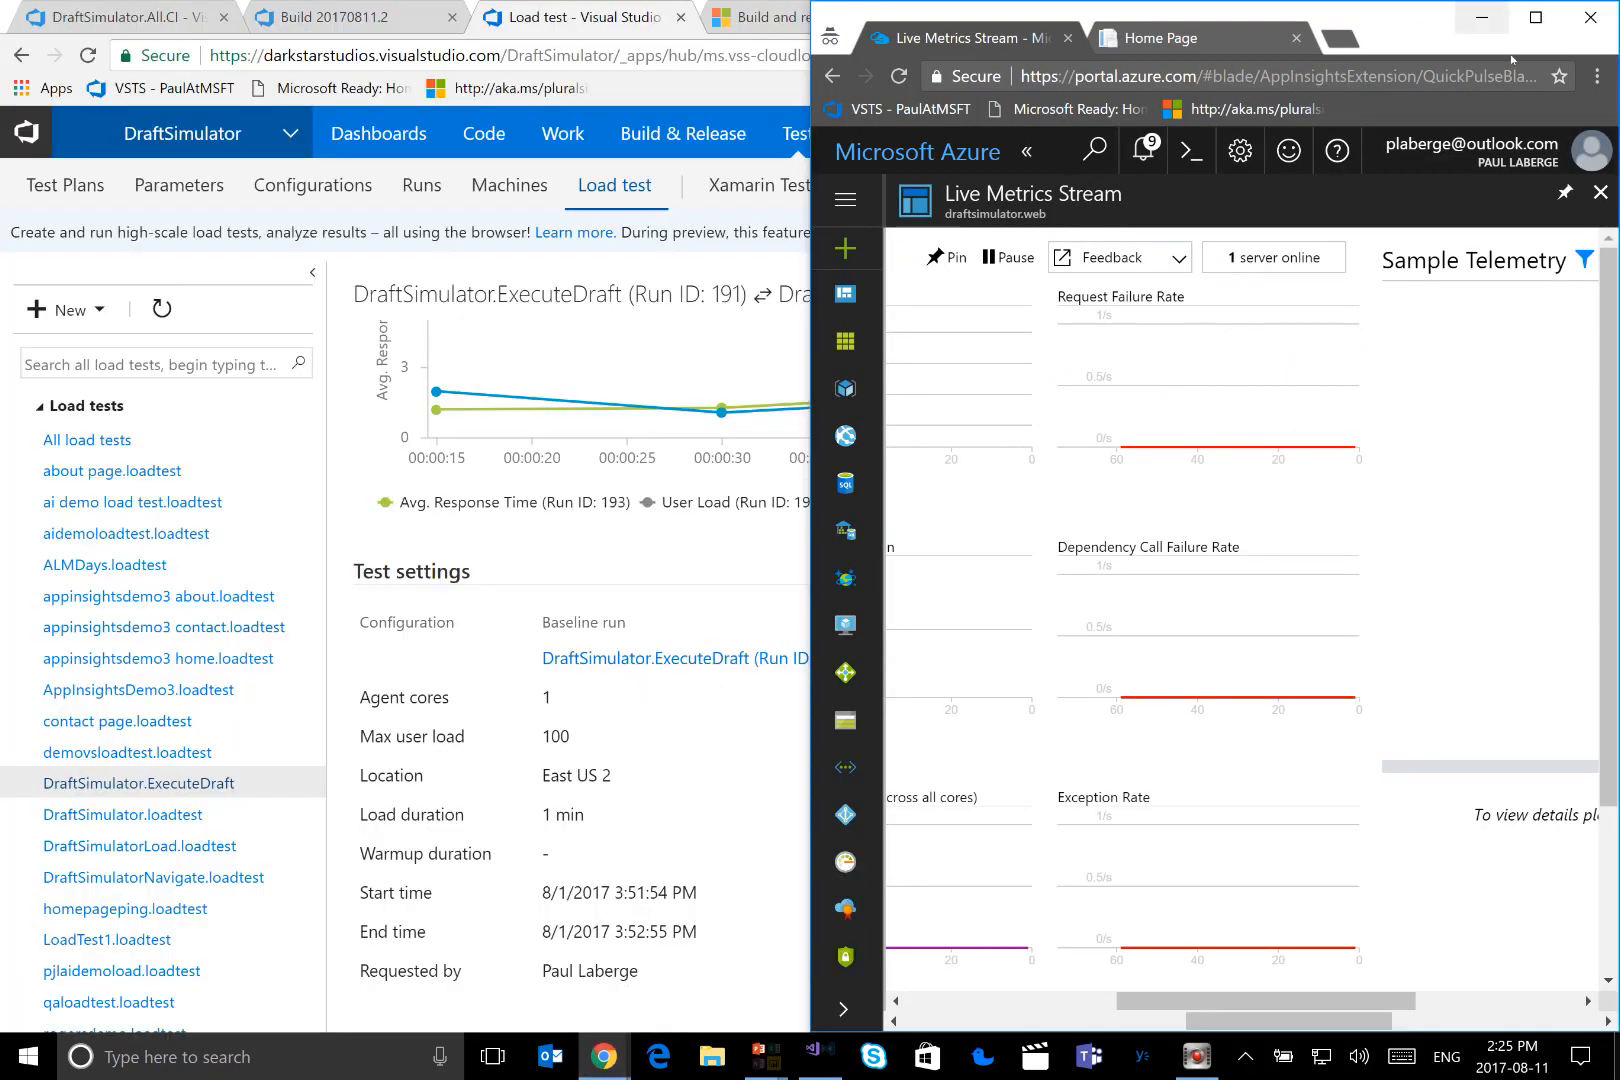
left_click(1538, 20)
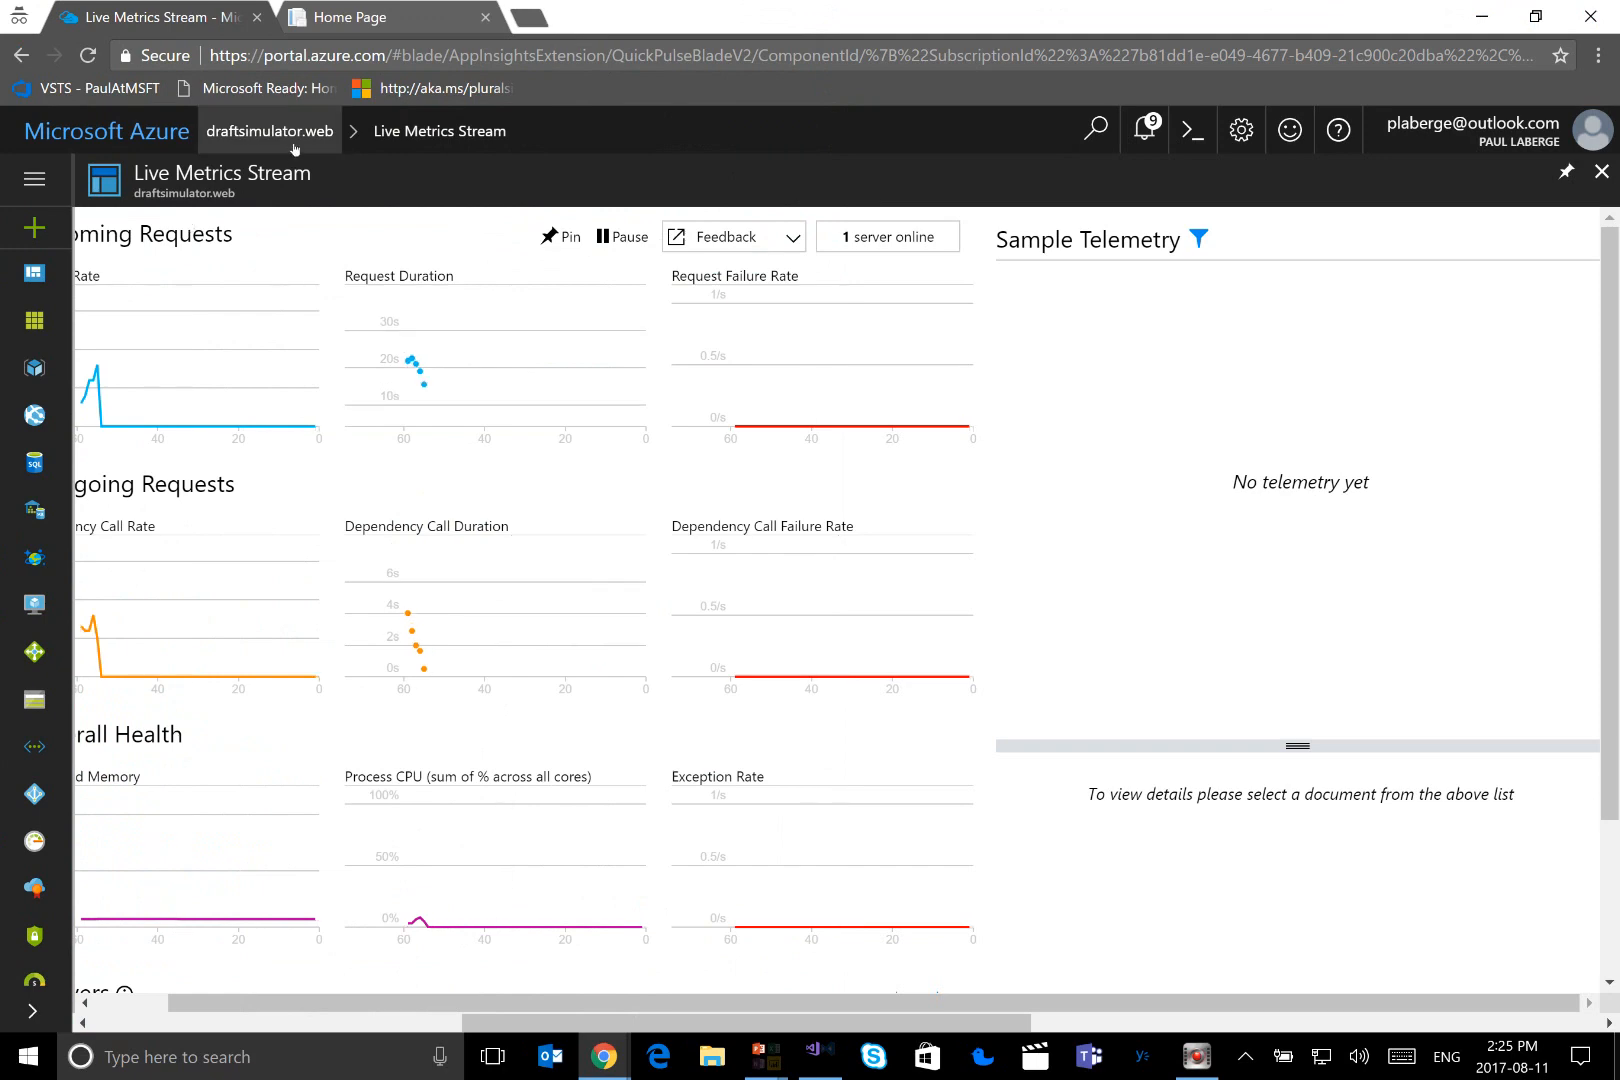
left_click(295, 148)
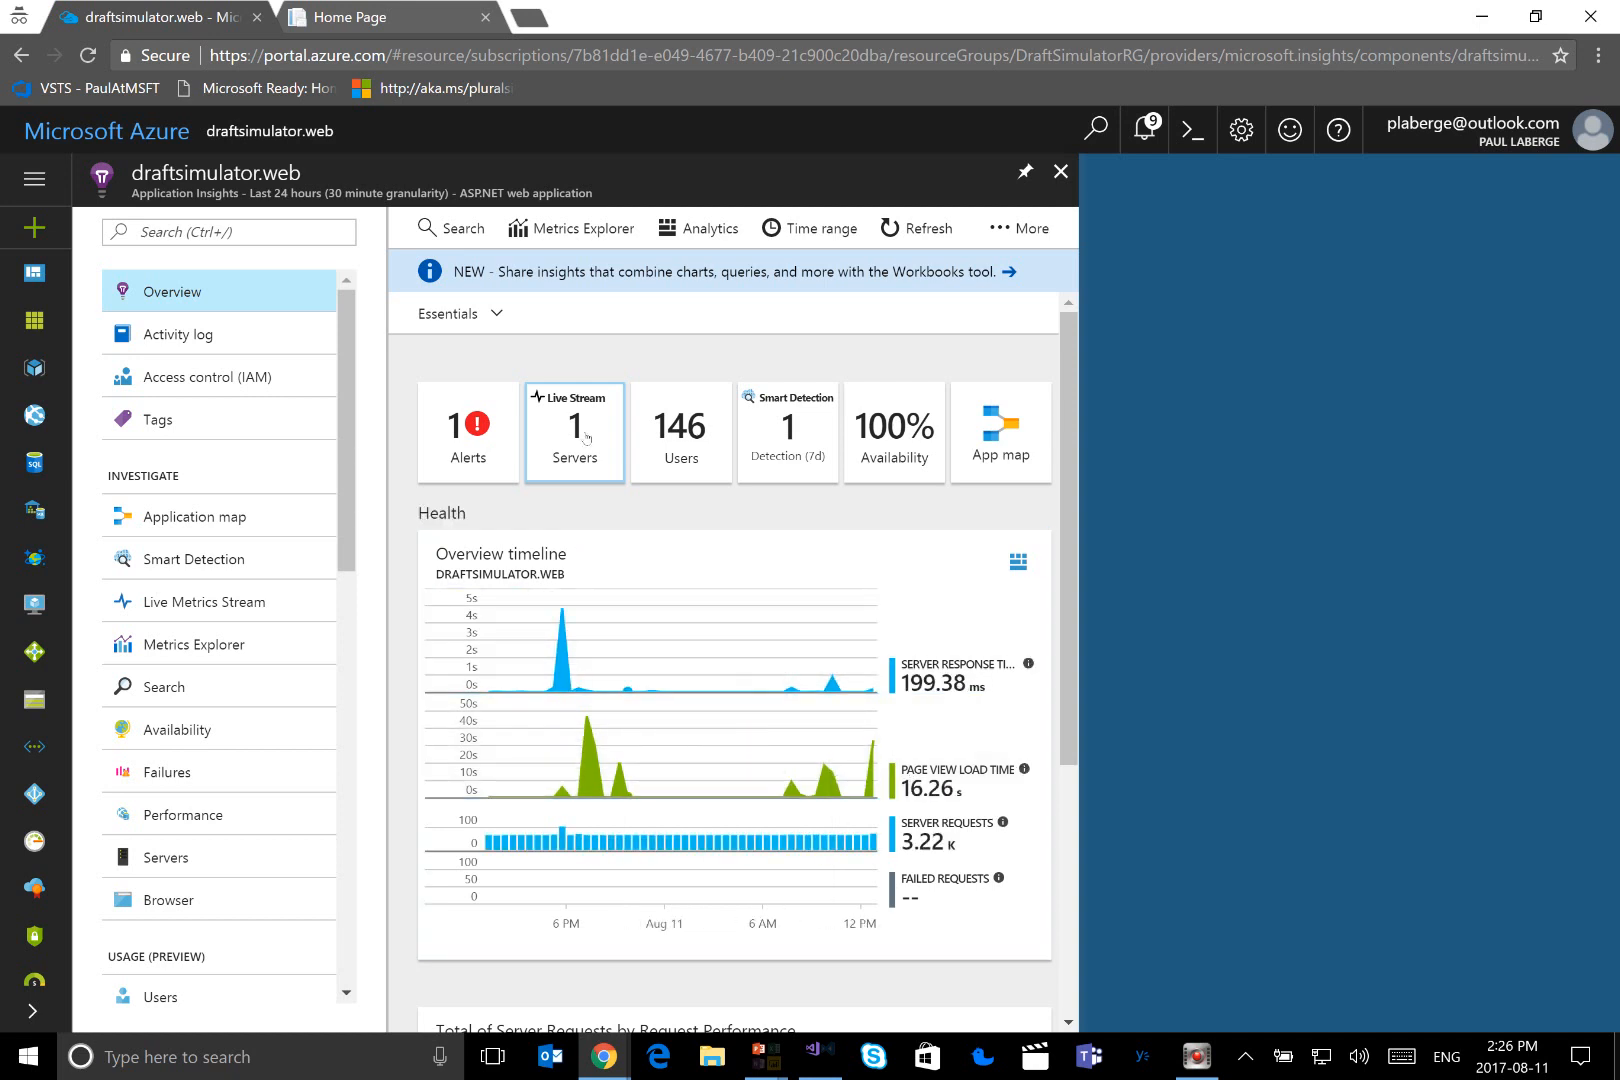
left_click(495, 462)
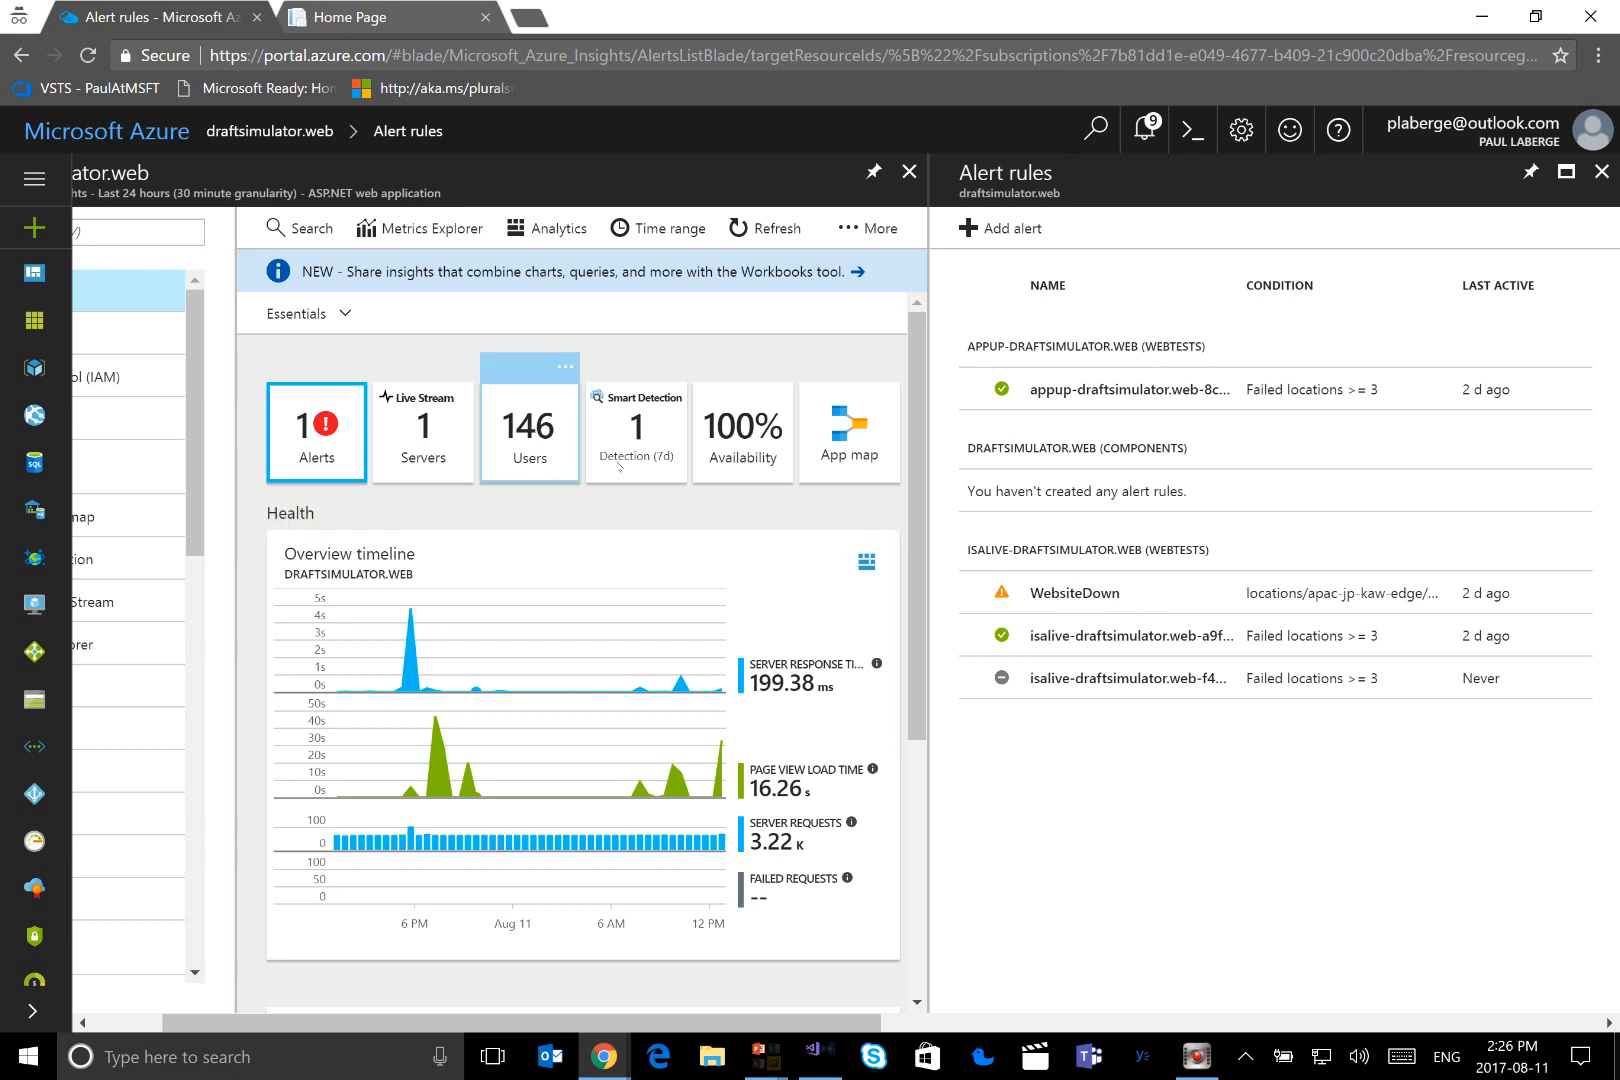
Open Smart Detection, dismiss the e-mail notification notice and examine the details of the abnormal rise in exception volume
left_click(651, 461)
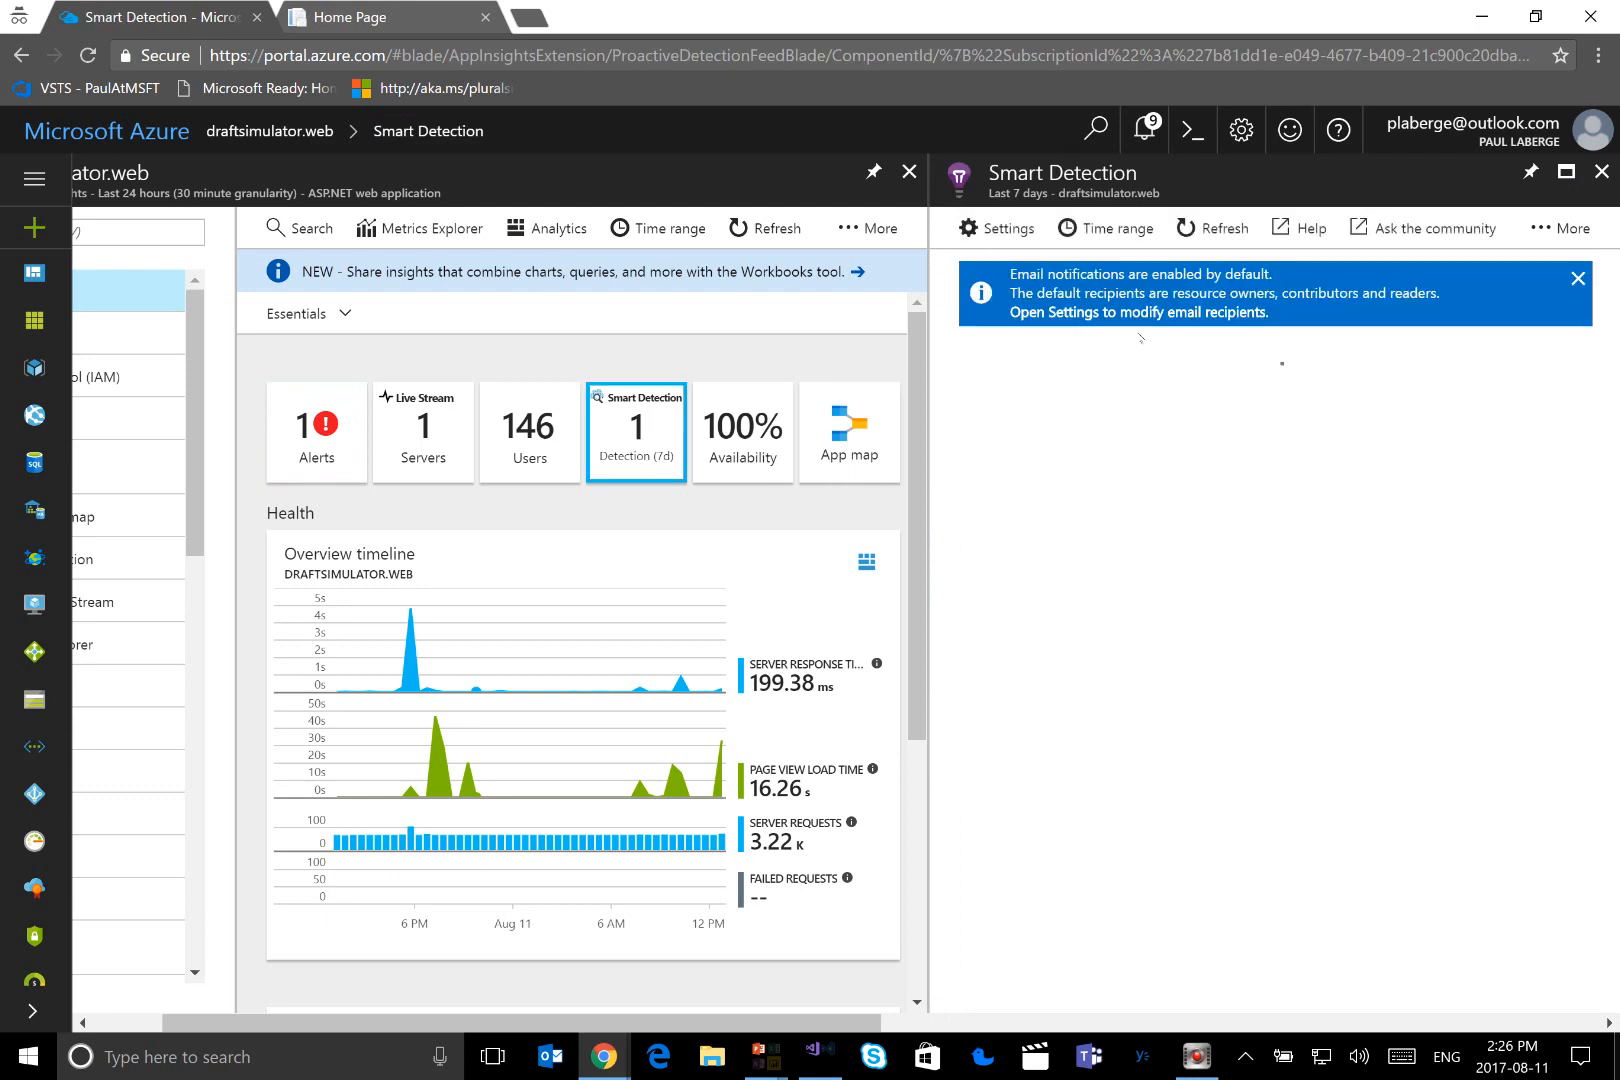
left_click(1578, 279)
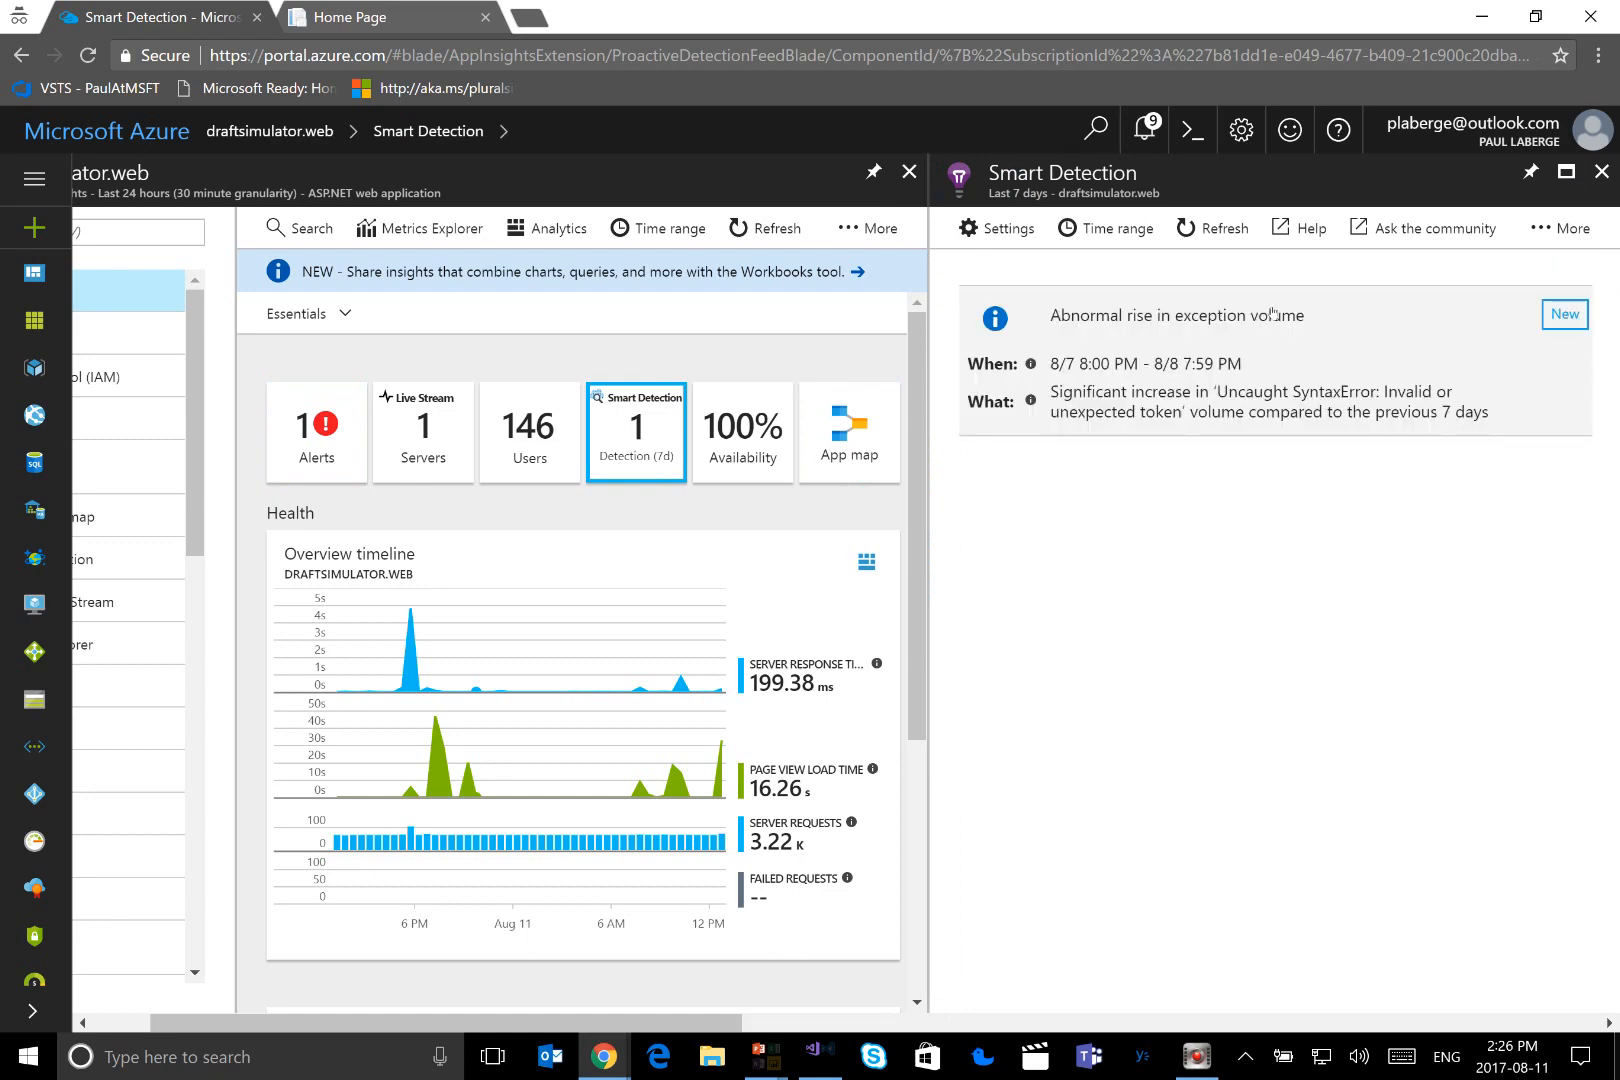
left_click(1208, 320)
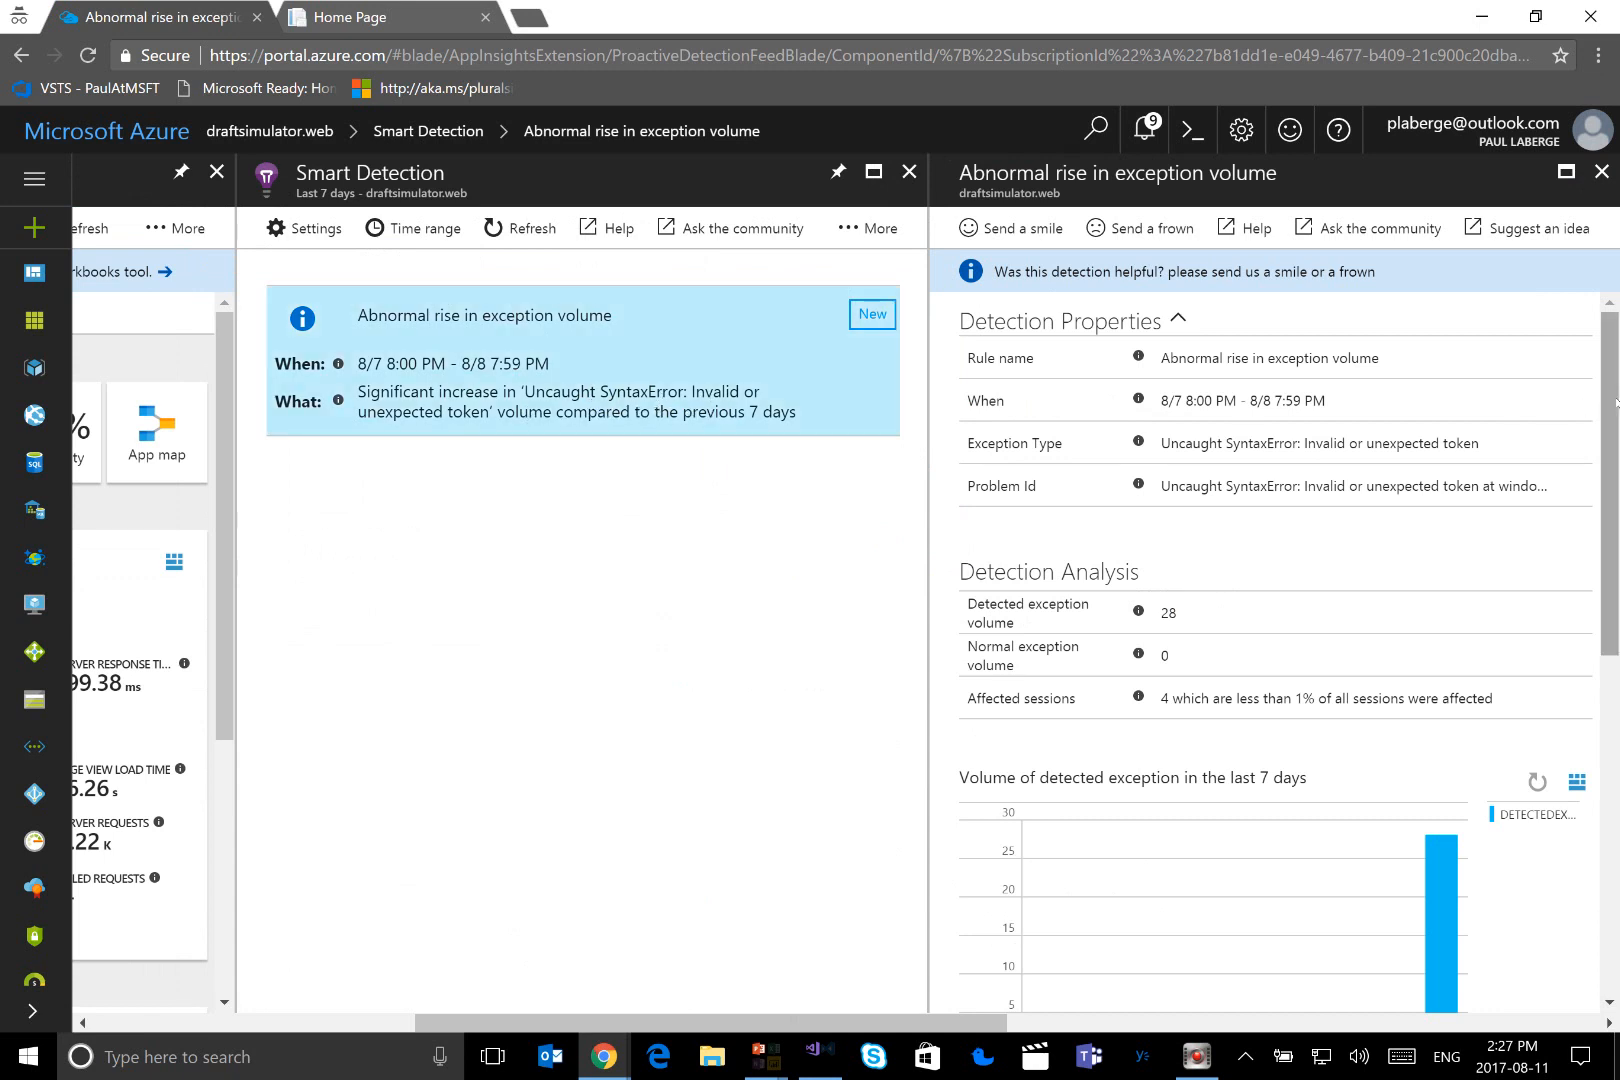
scroll(1617, 462, "down", 2)
left_click_drag(1617, 462, 1617, 690)
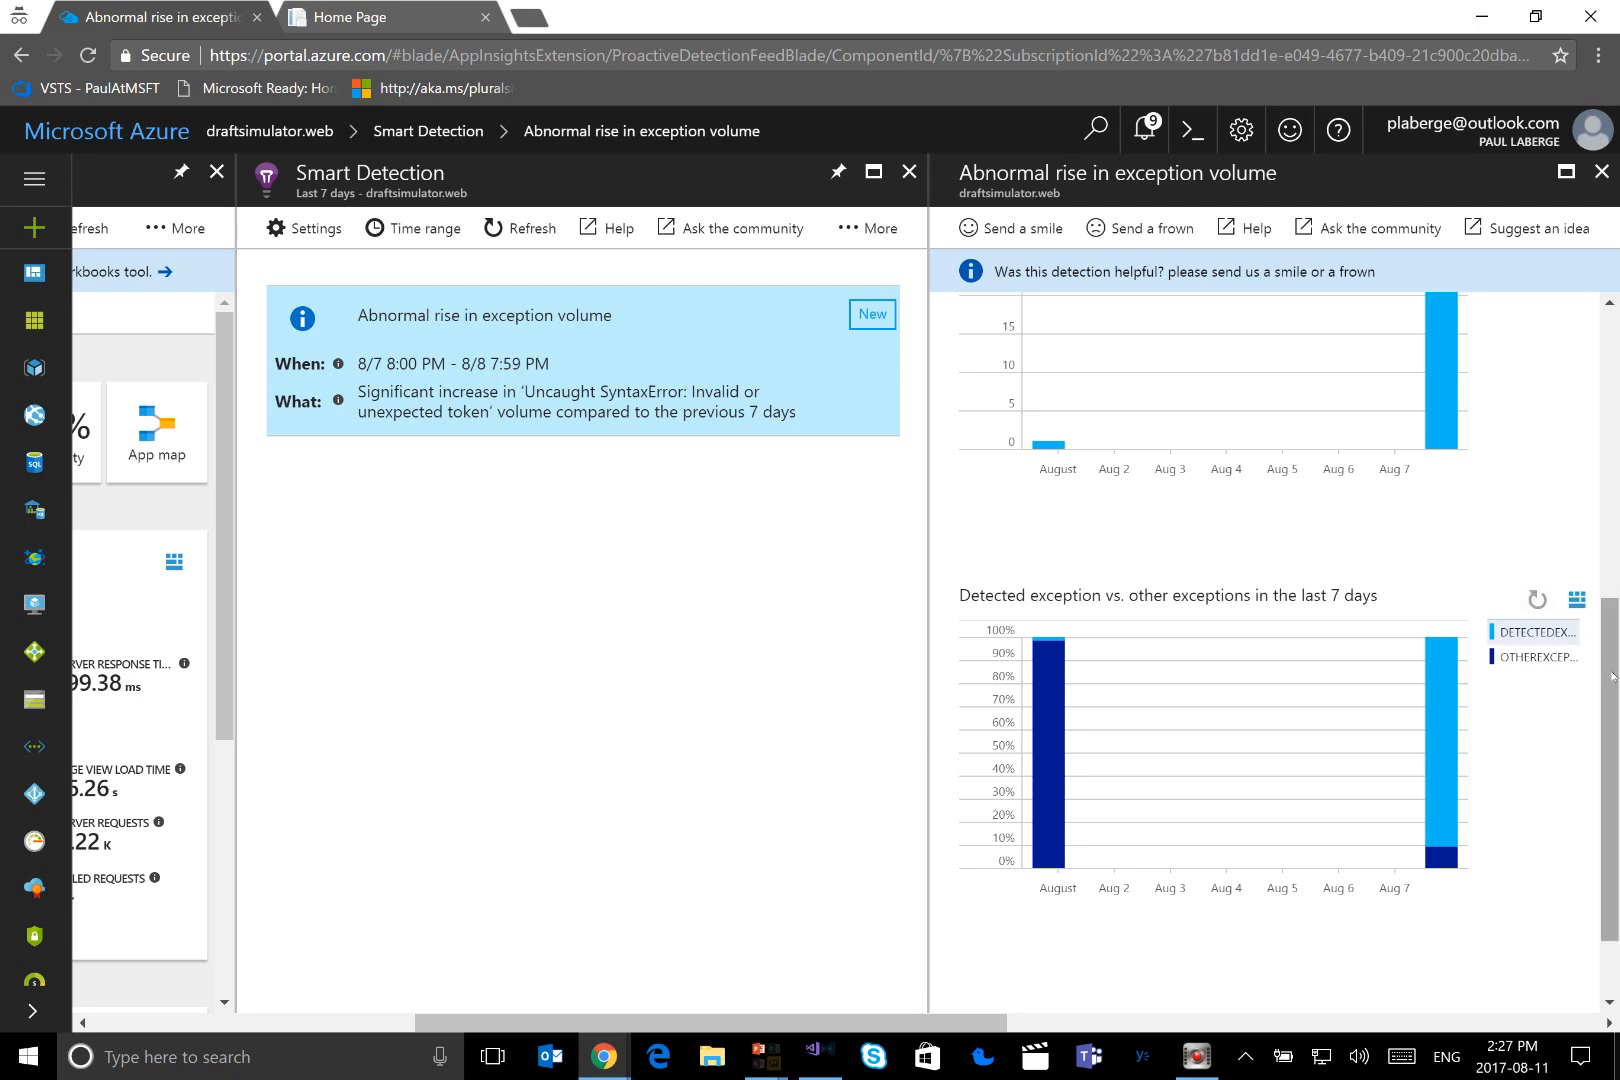
scroll(1612, 677, "up", 6)
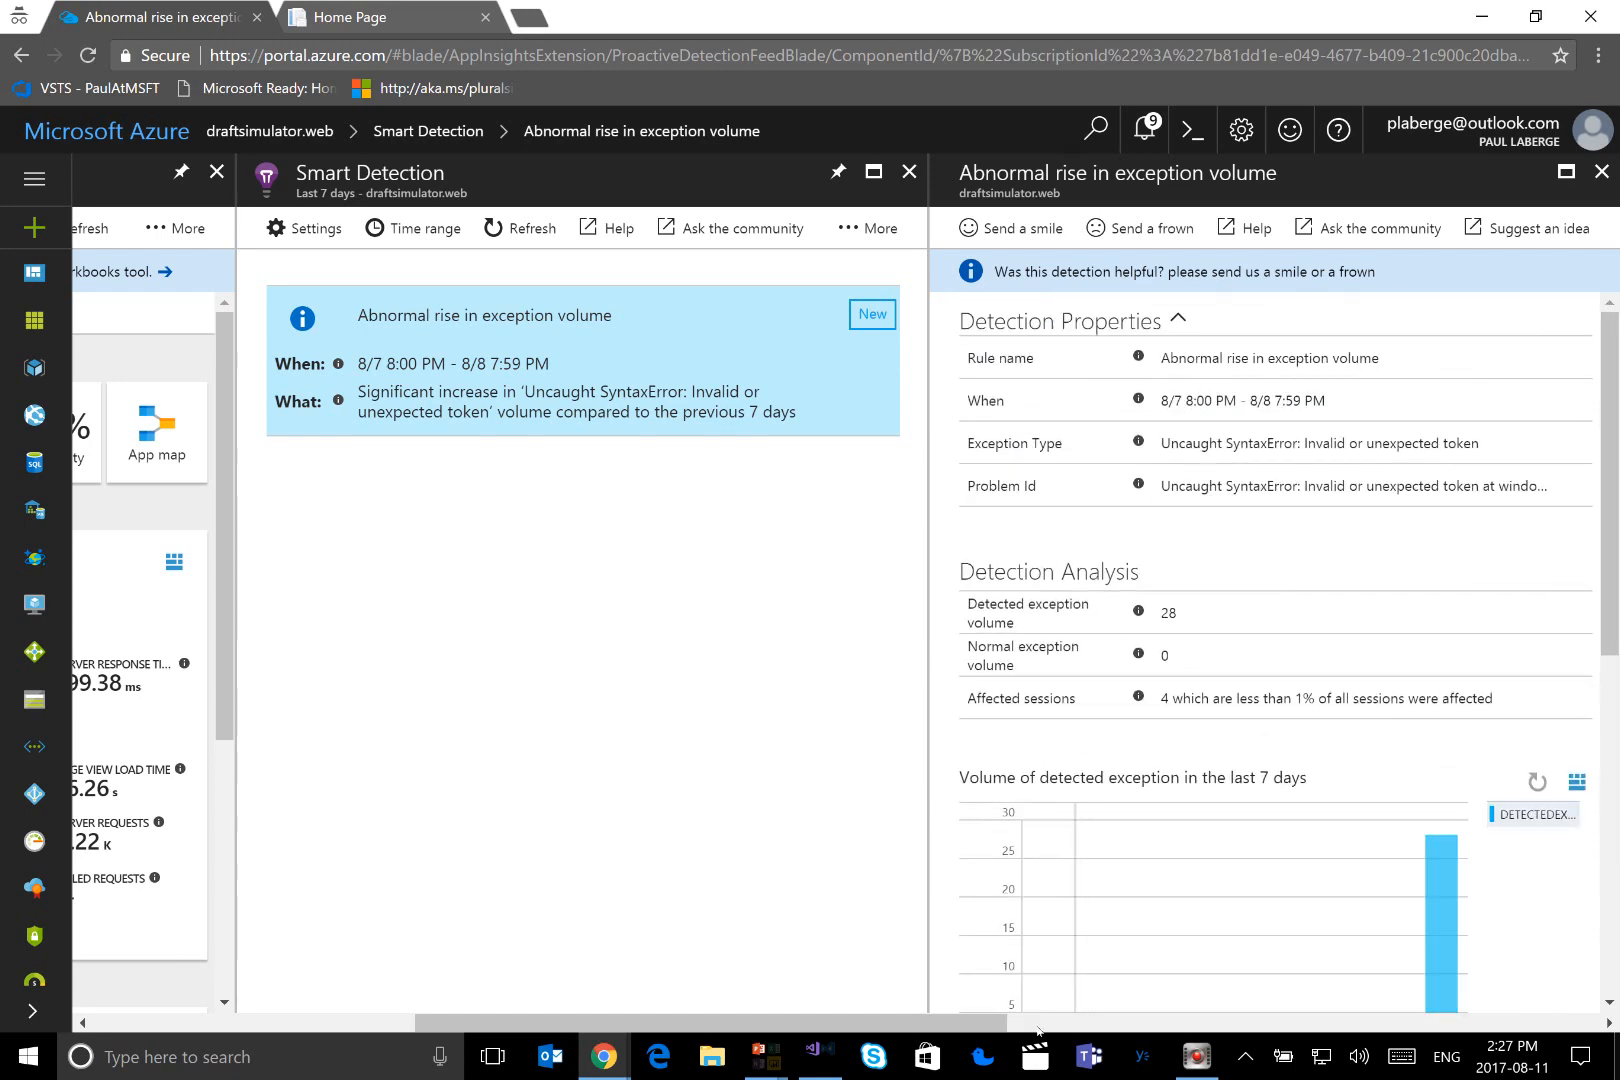
Open the application map for draftsimulator.web and expand the Availability node to show its individual web tests
left_click_drag(876, 1022, 648, 1045)
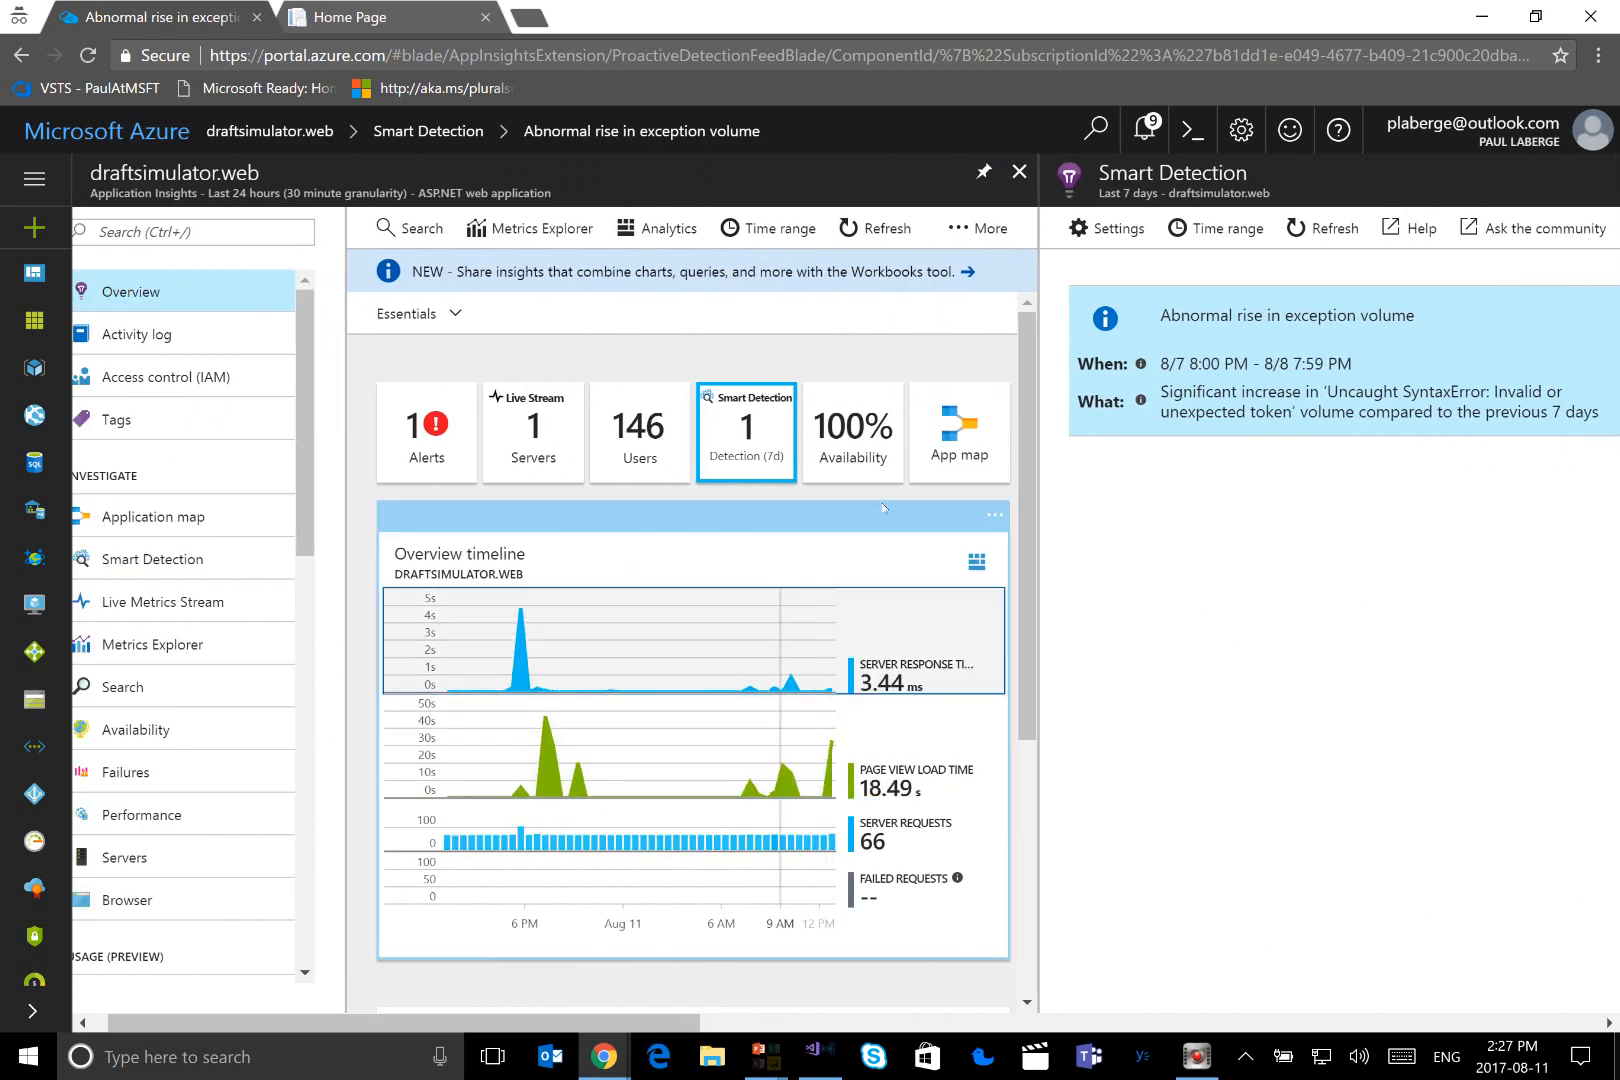
left_click(970, 460)
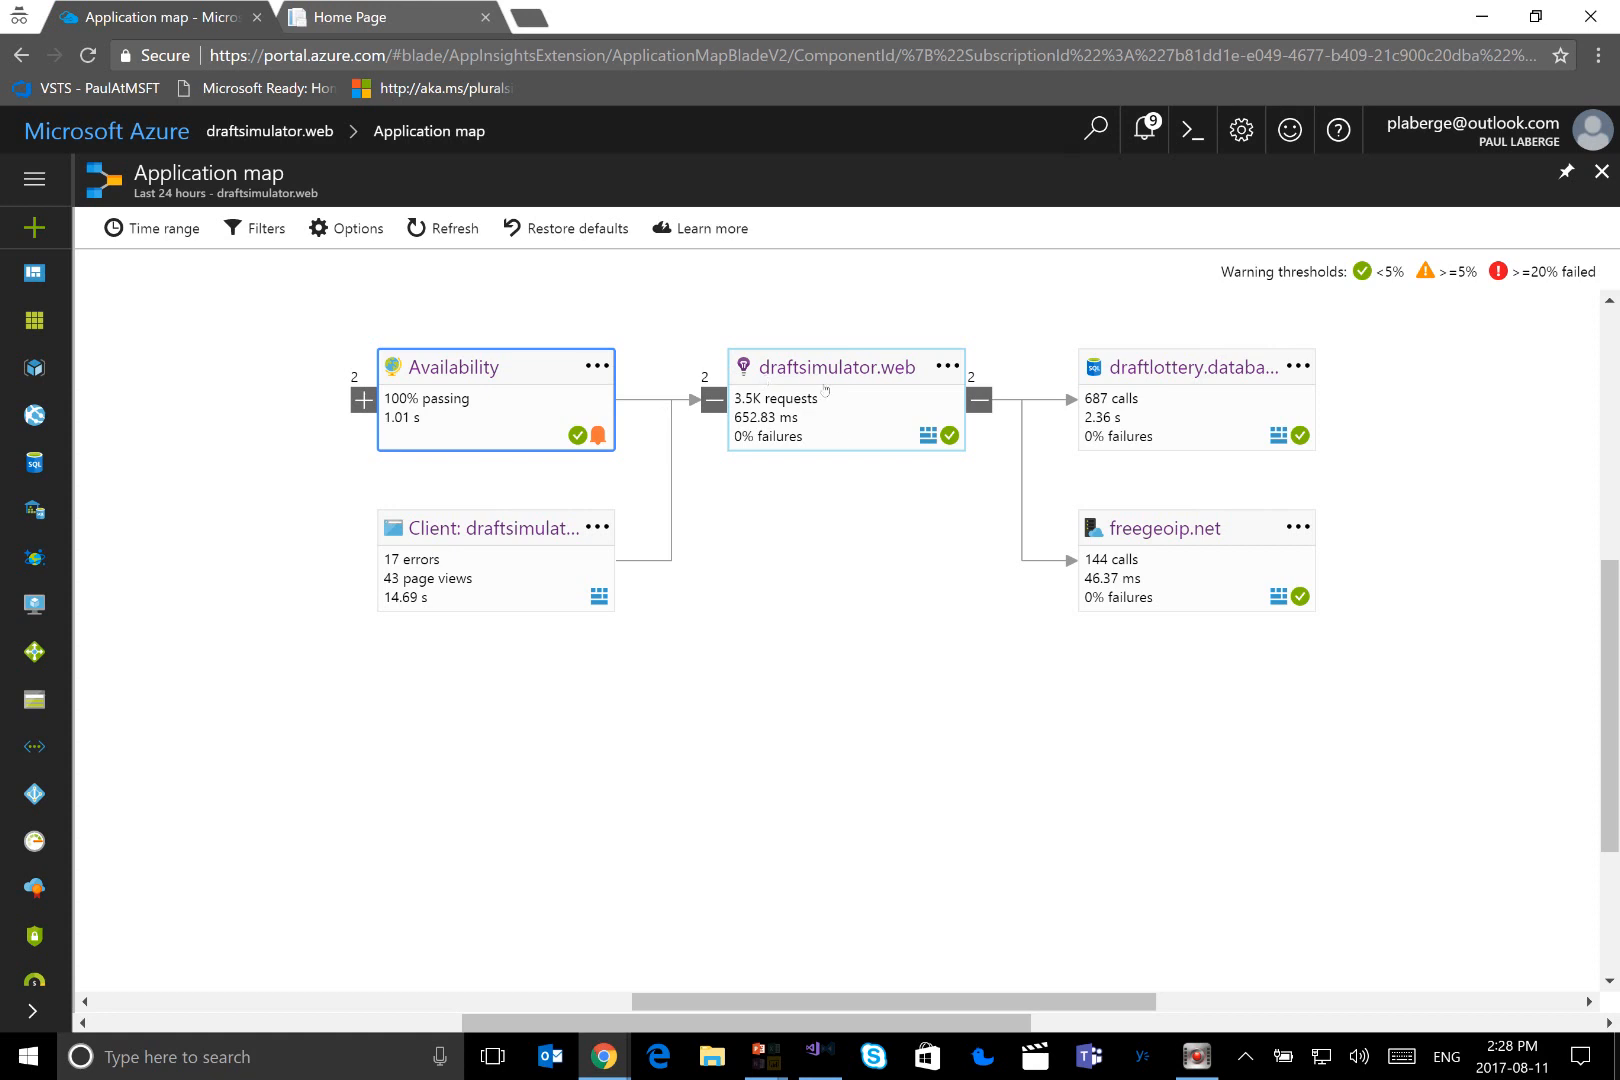
left_click(364, 400)
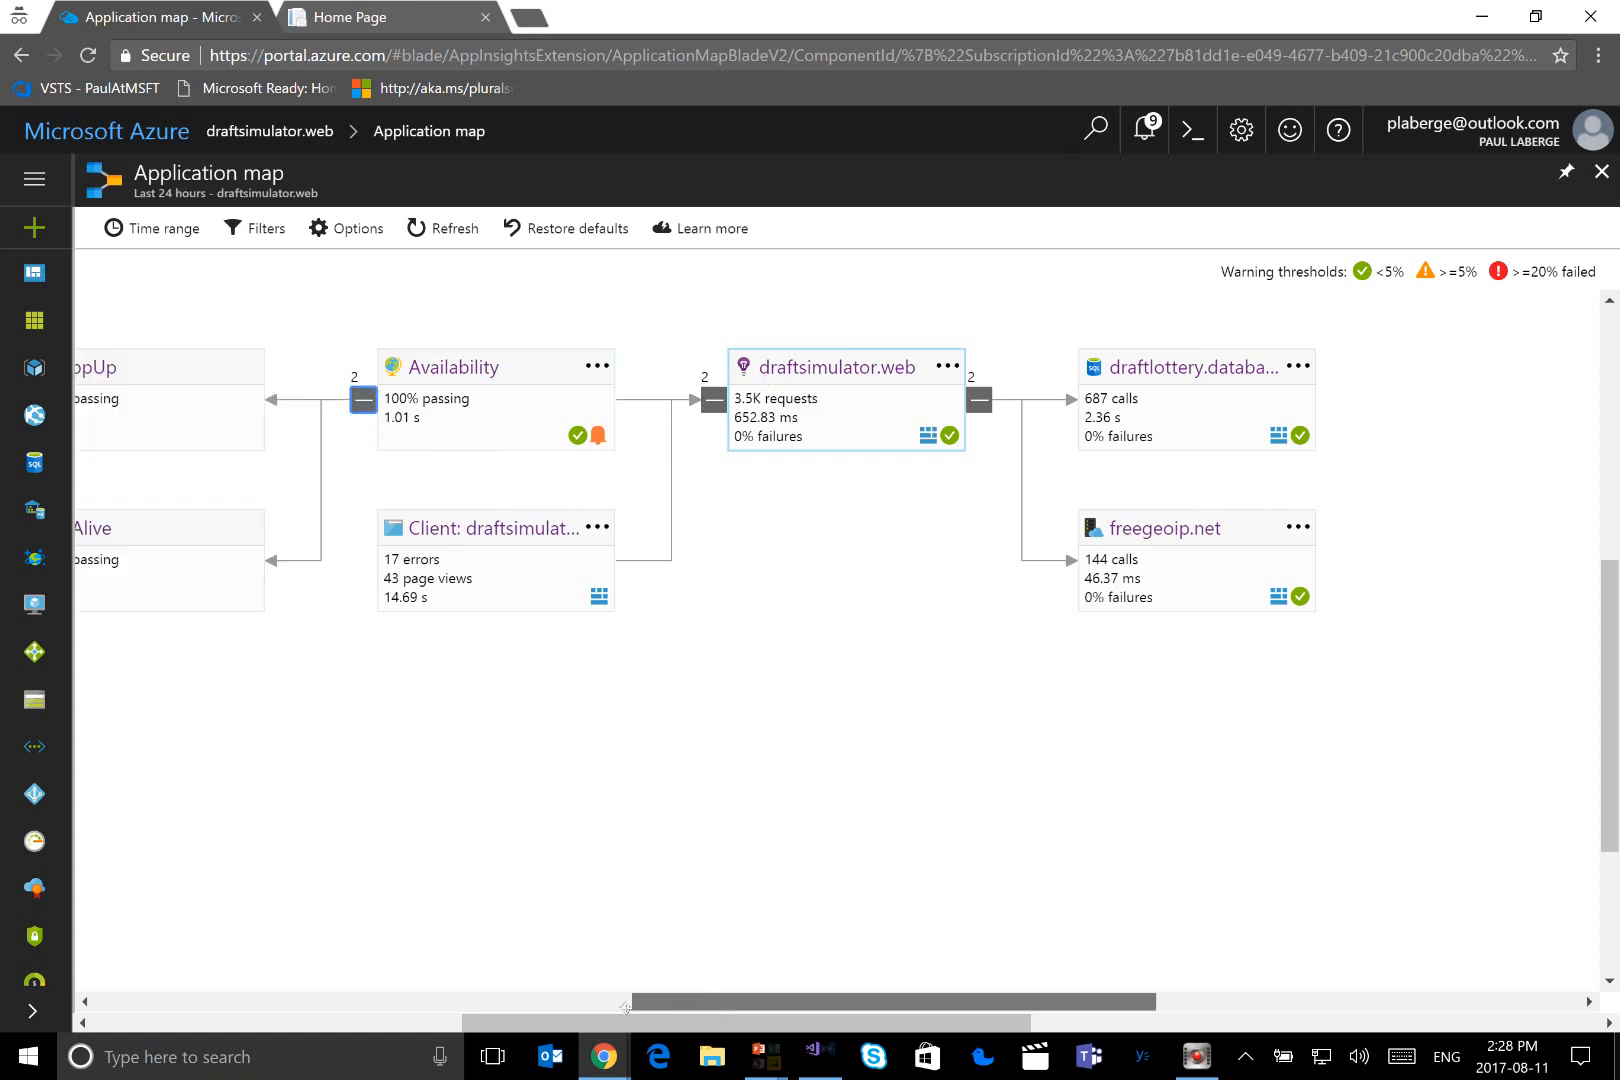
left_click_drag(700, 1002, 557, 1002)
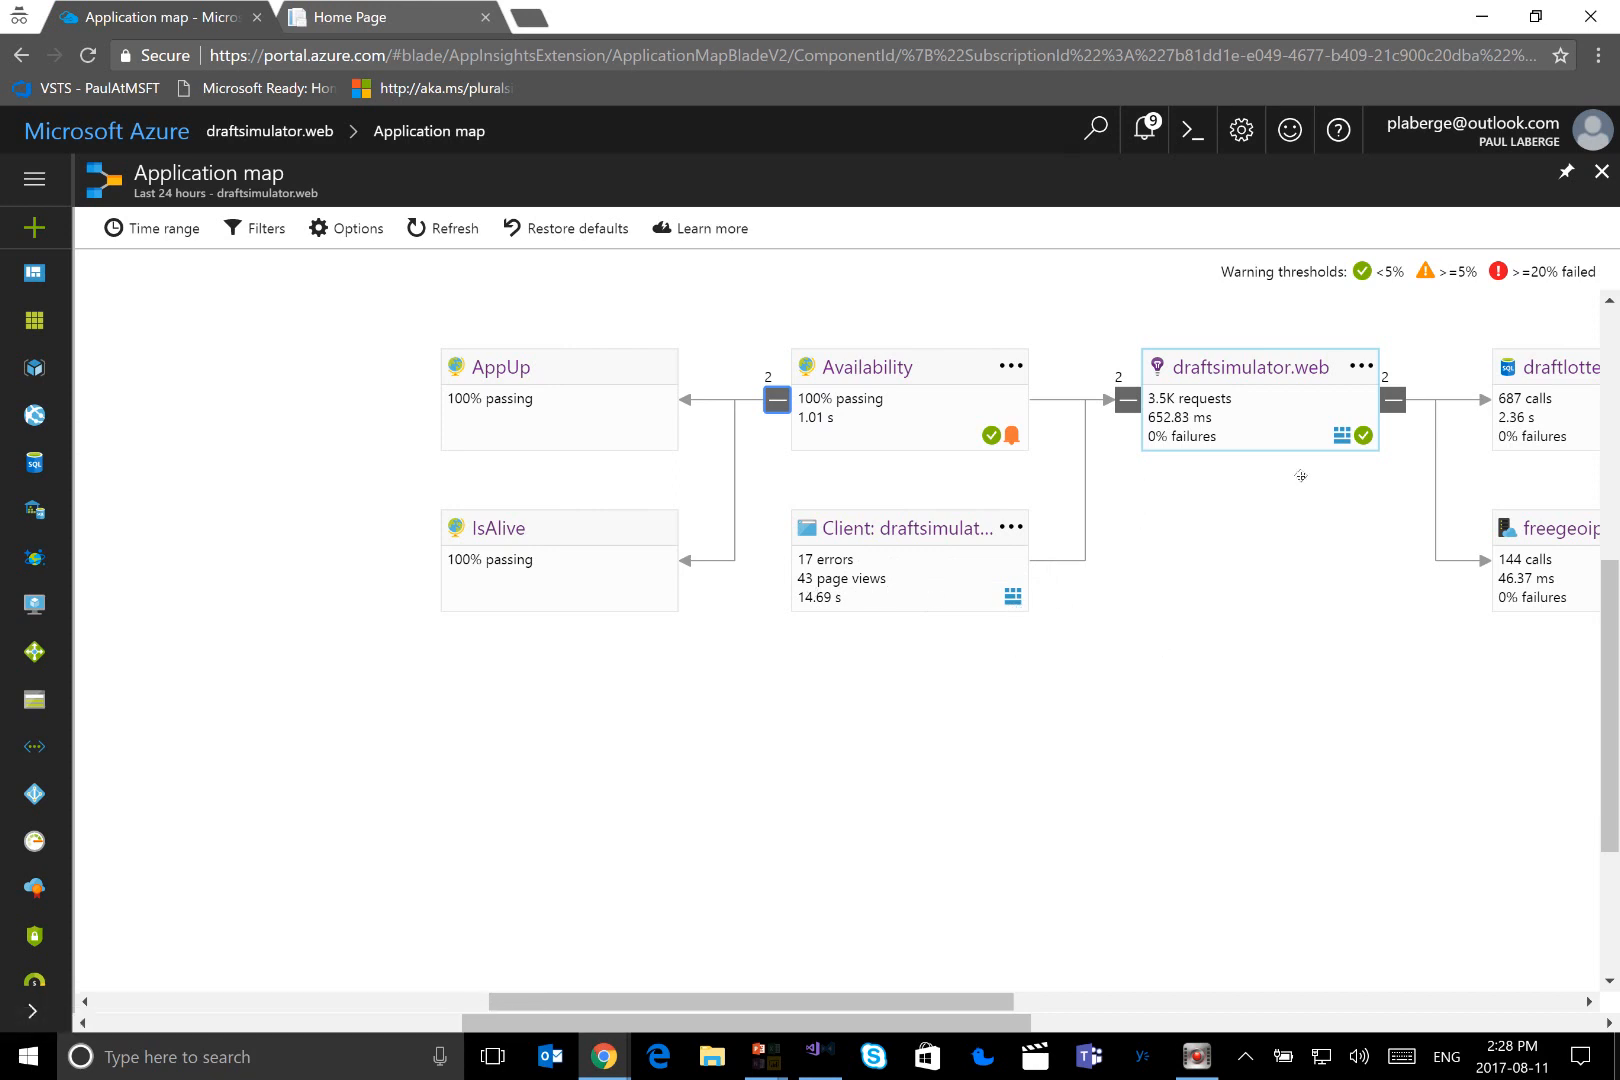
Open the client node's telemetry in Application Insights Analytics and sign in with the account password
left_click(1013, 598)
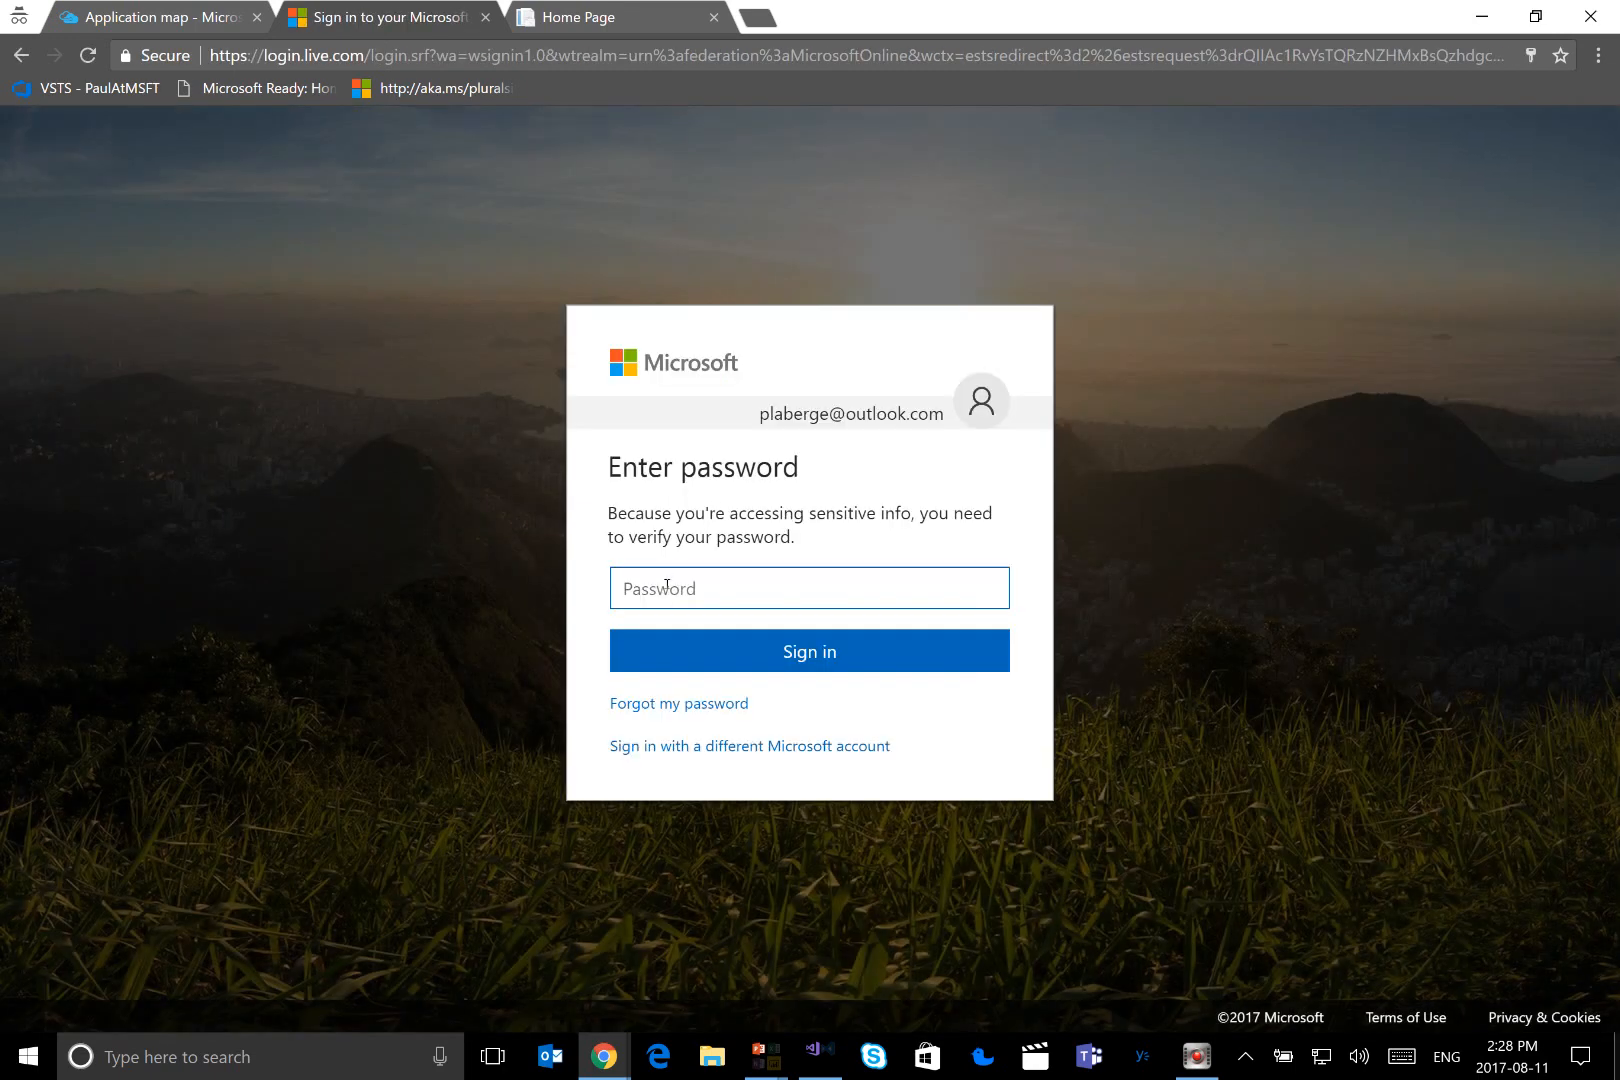
left_click(667, 588)
type("•")
key("BackSpace")
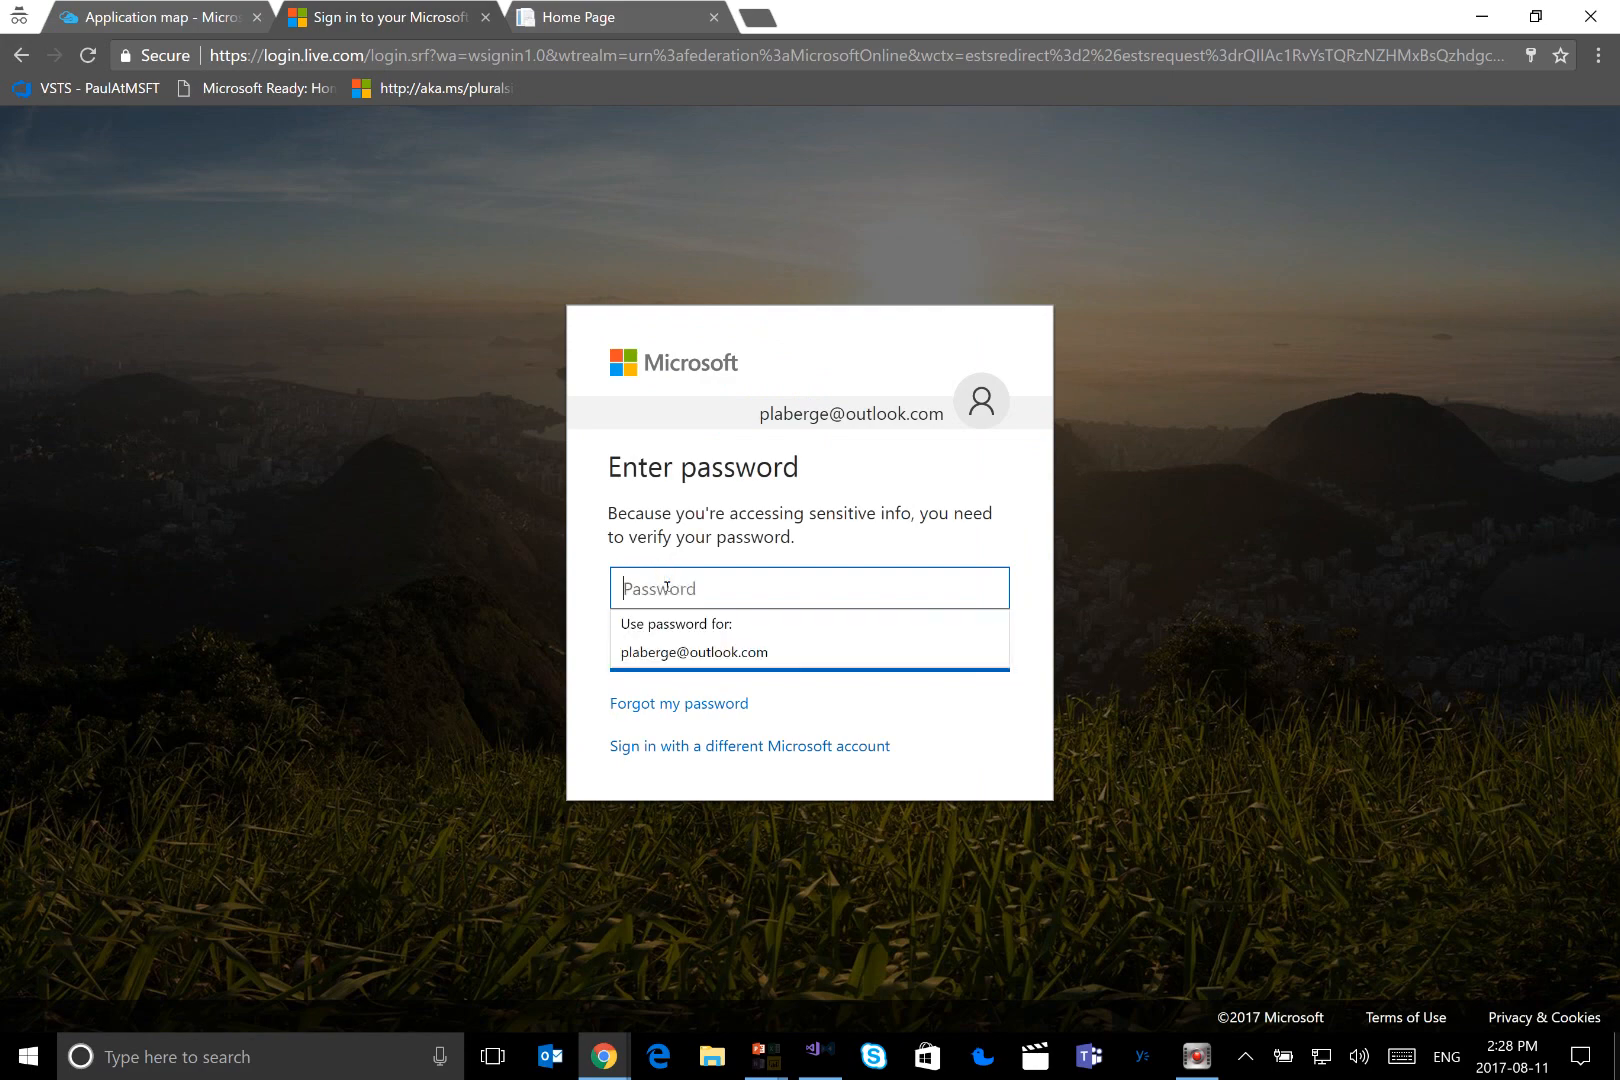
type("•••••••••")
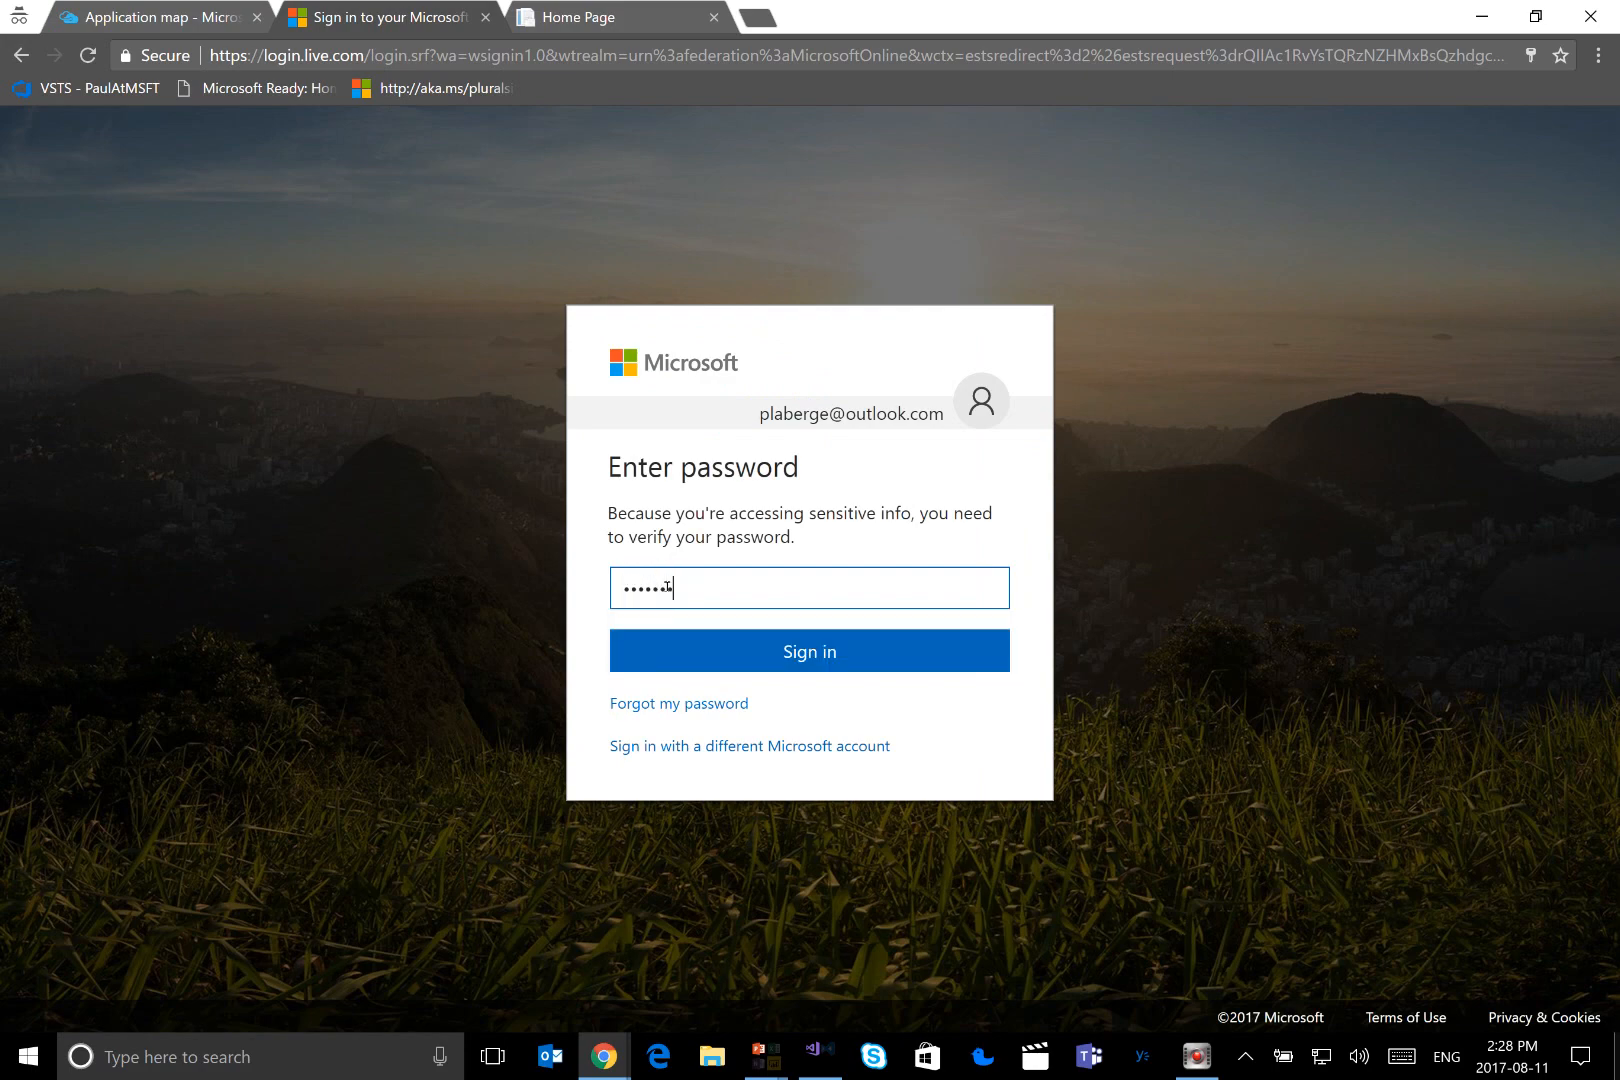
key("Return")
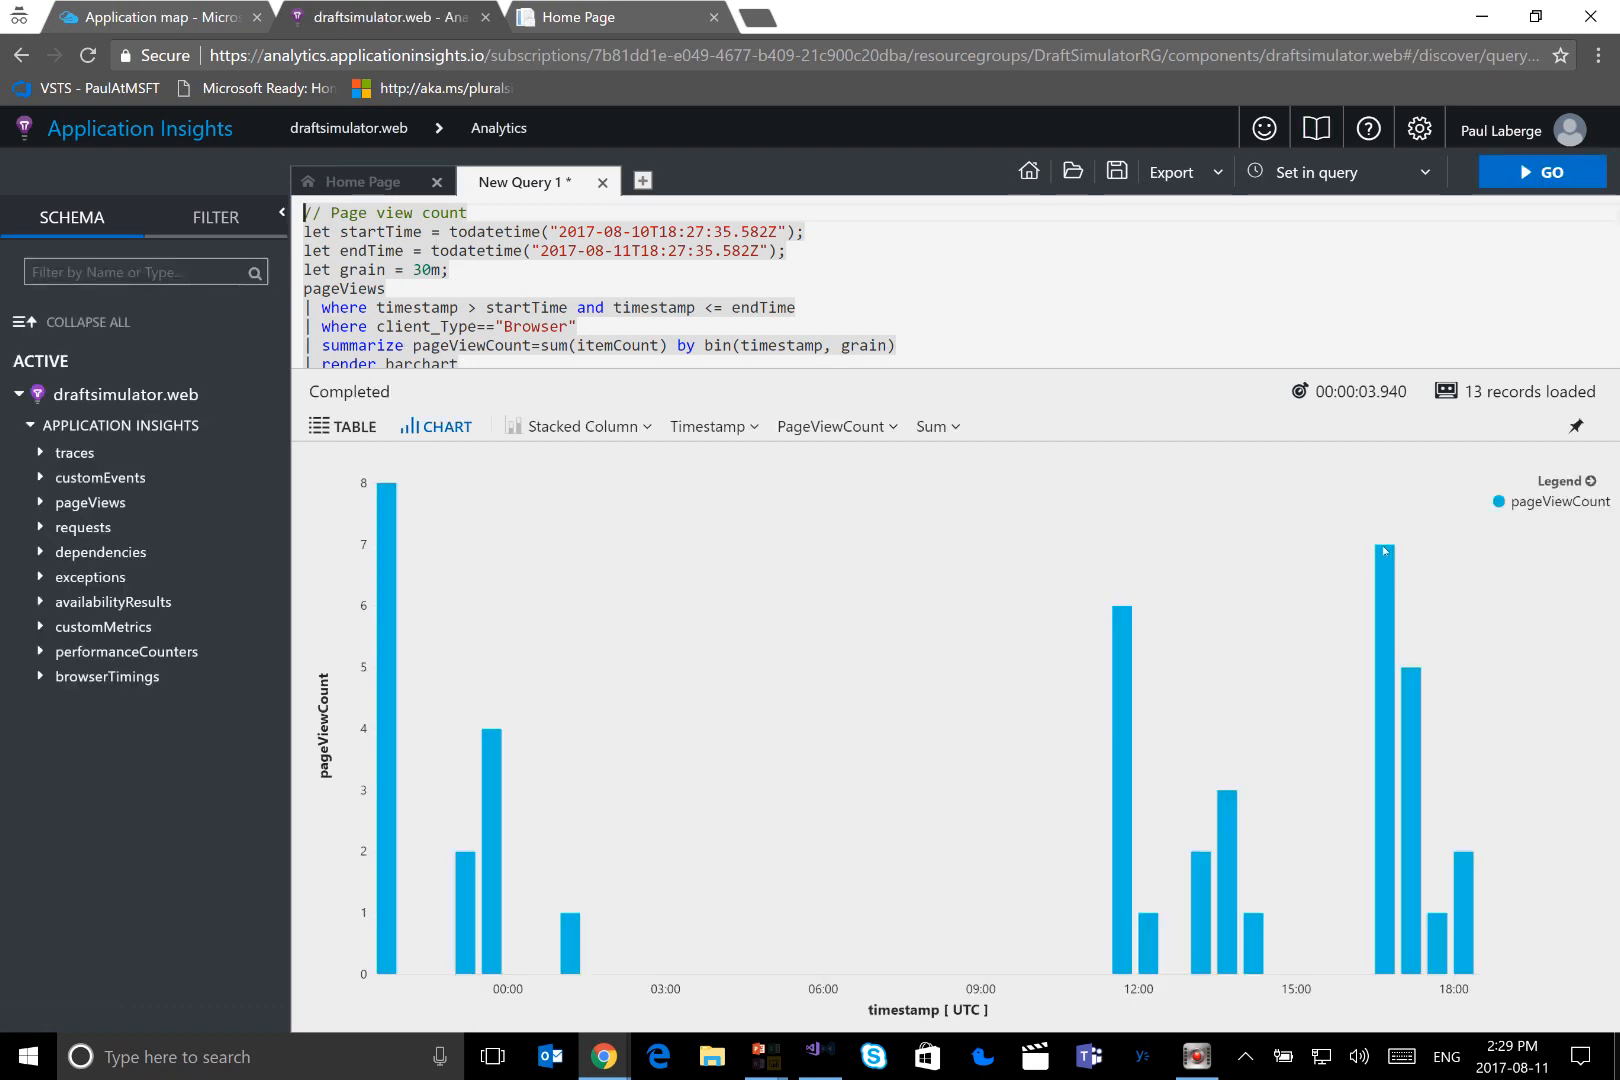
Highlight the generated page view and browser exception queries in the query editor to review them
left_click_drag(306, 232, 500, 358)
type("let startTime = todatetime(\"2017-08-10T18:27:35.582Z\"); let endTime = todatetime(\"2017-08-11T18:27:35.582Z\"); let grain = 30m; exceptions | where timestamp > startTime and timestamp <= endTime | where client_Type==\"Browser\" | summarize exceptionCount=sum(itemCount) by bin(timestamp, grain), problemId | render barchart")
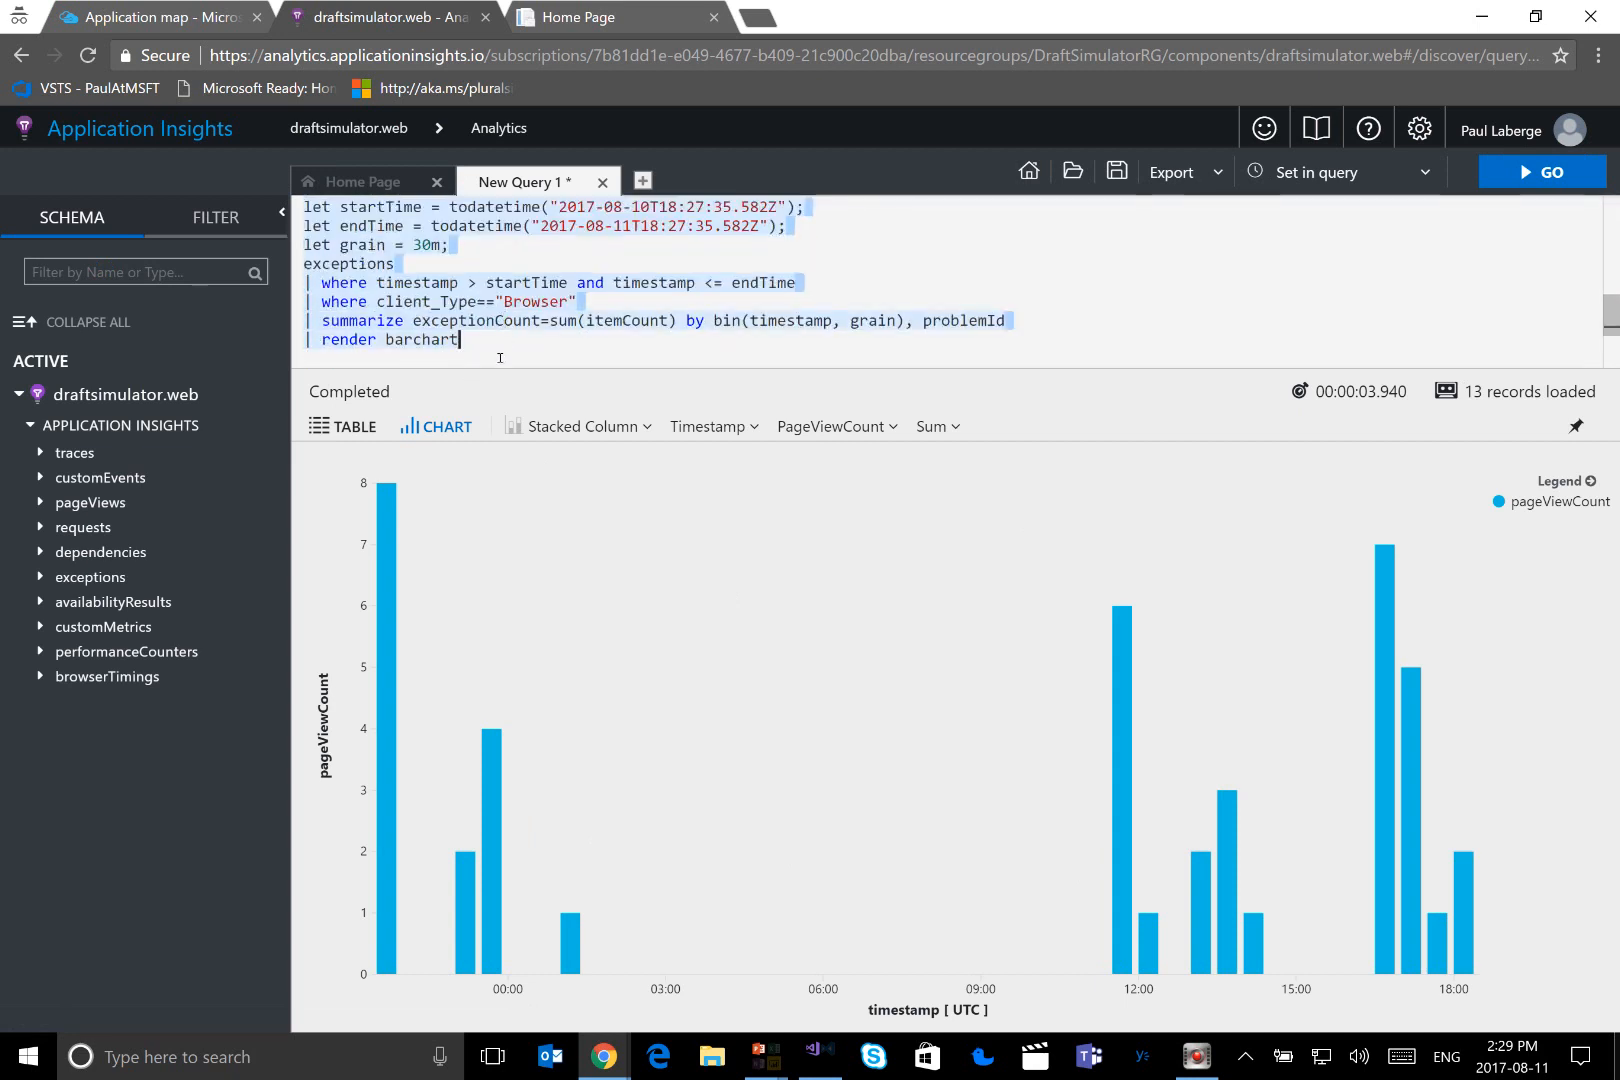
left_click(500, 358)
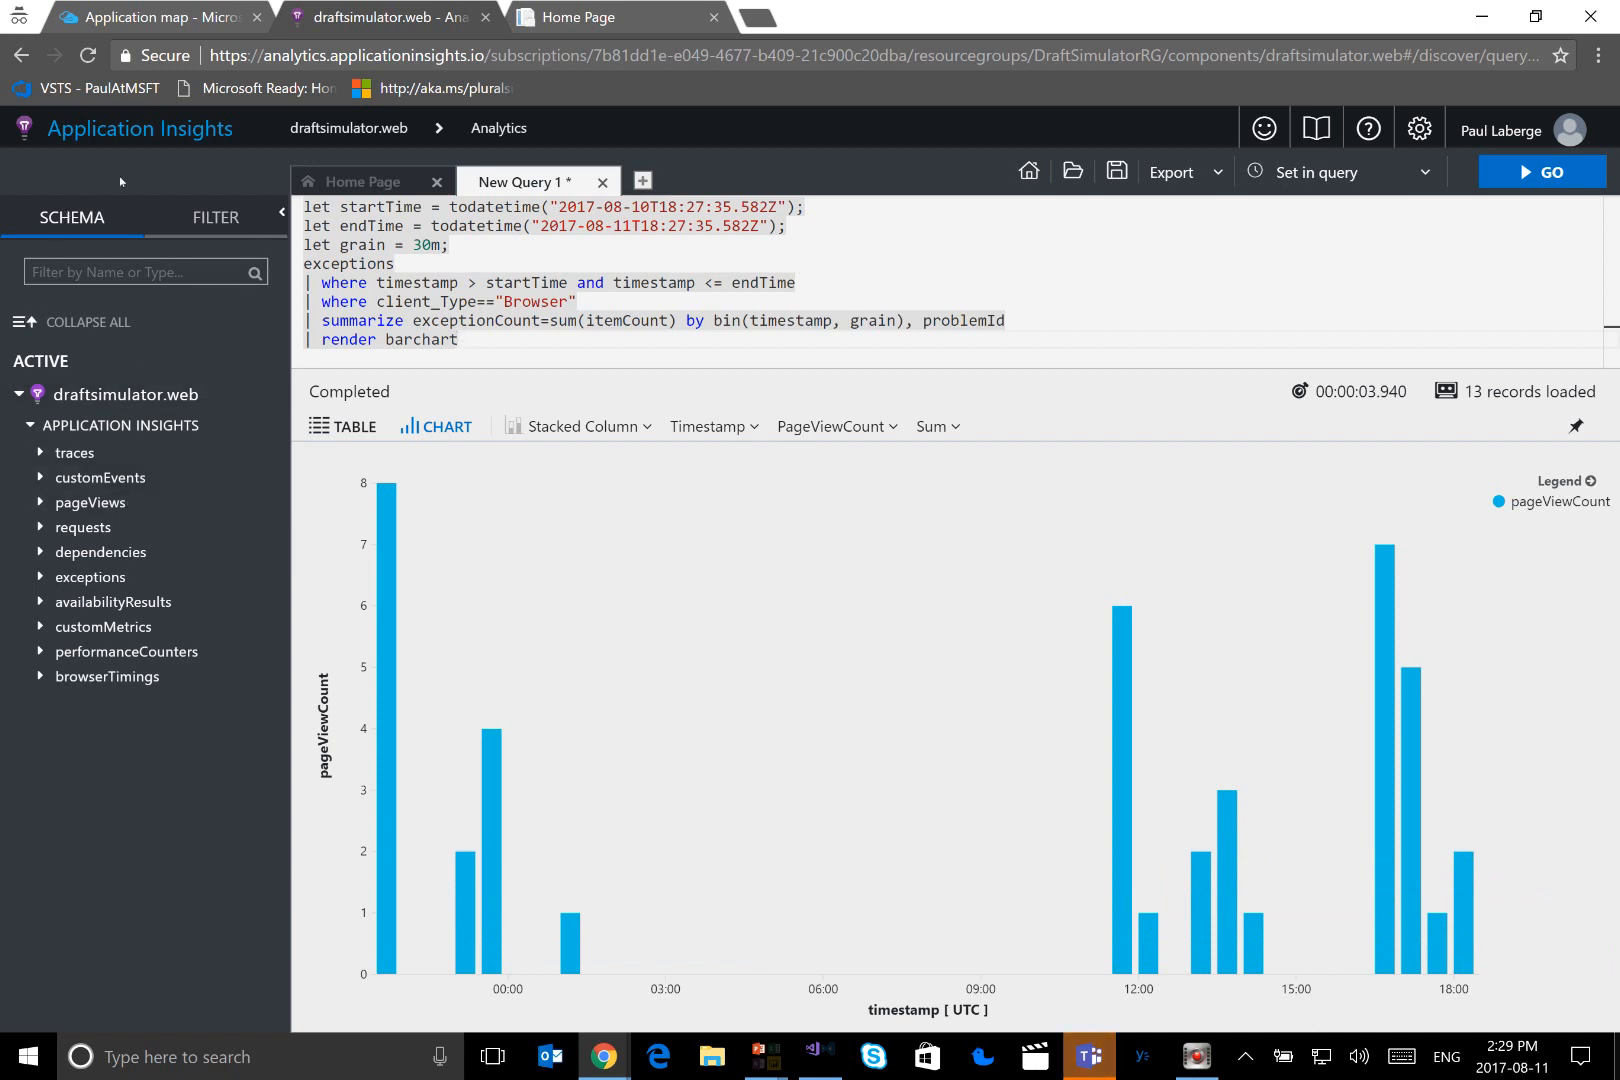
Run the common query for the top 10 countries by traffic in the past 24 hours and inspect its pie chart
left_click(360, 186)
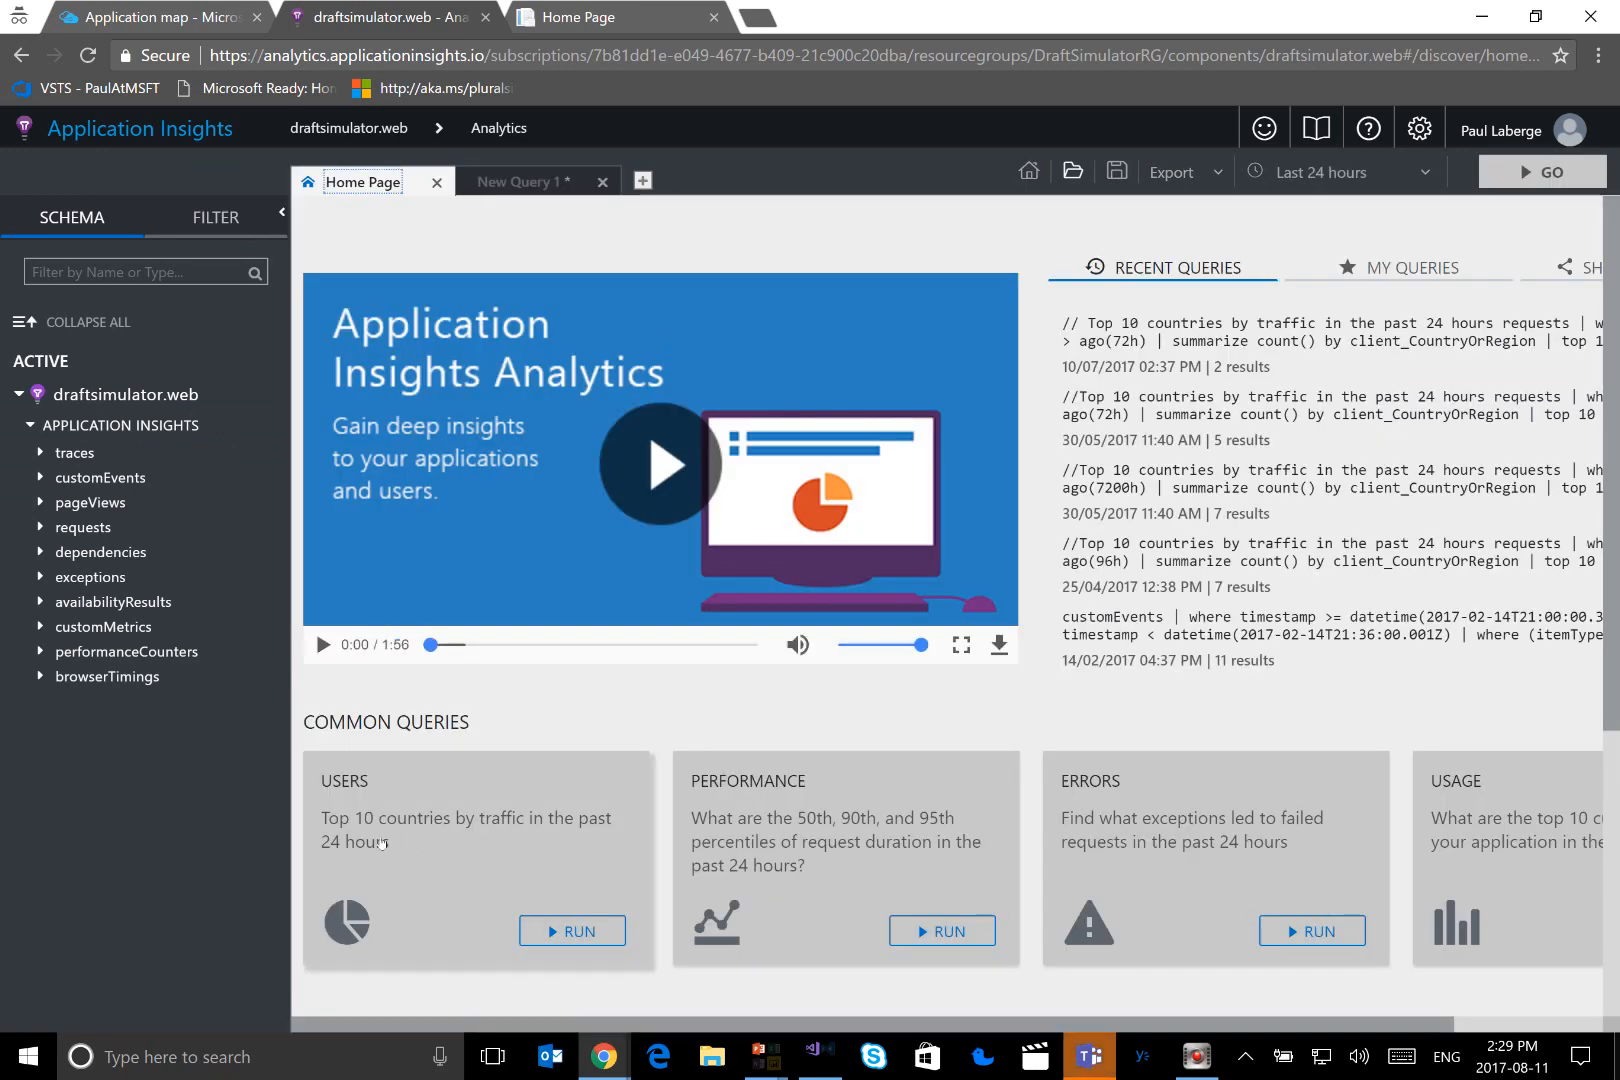
left_click(399, 825)
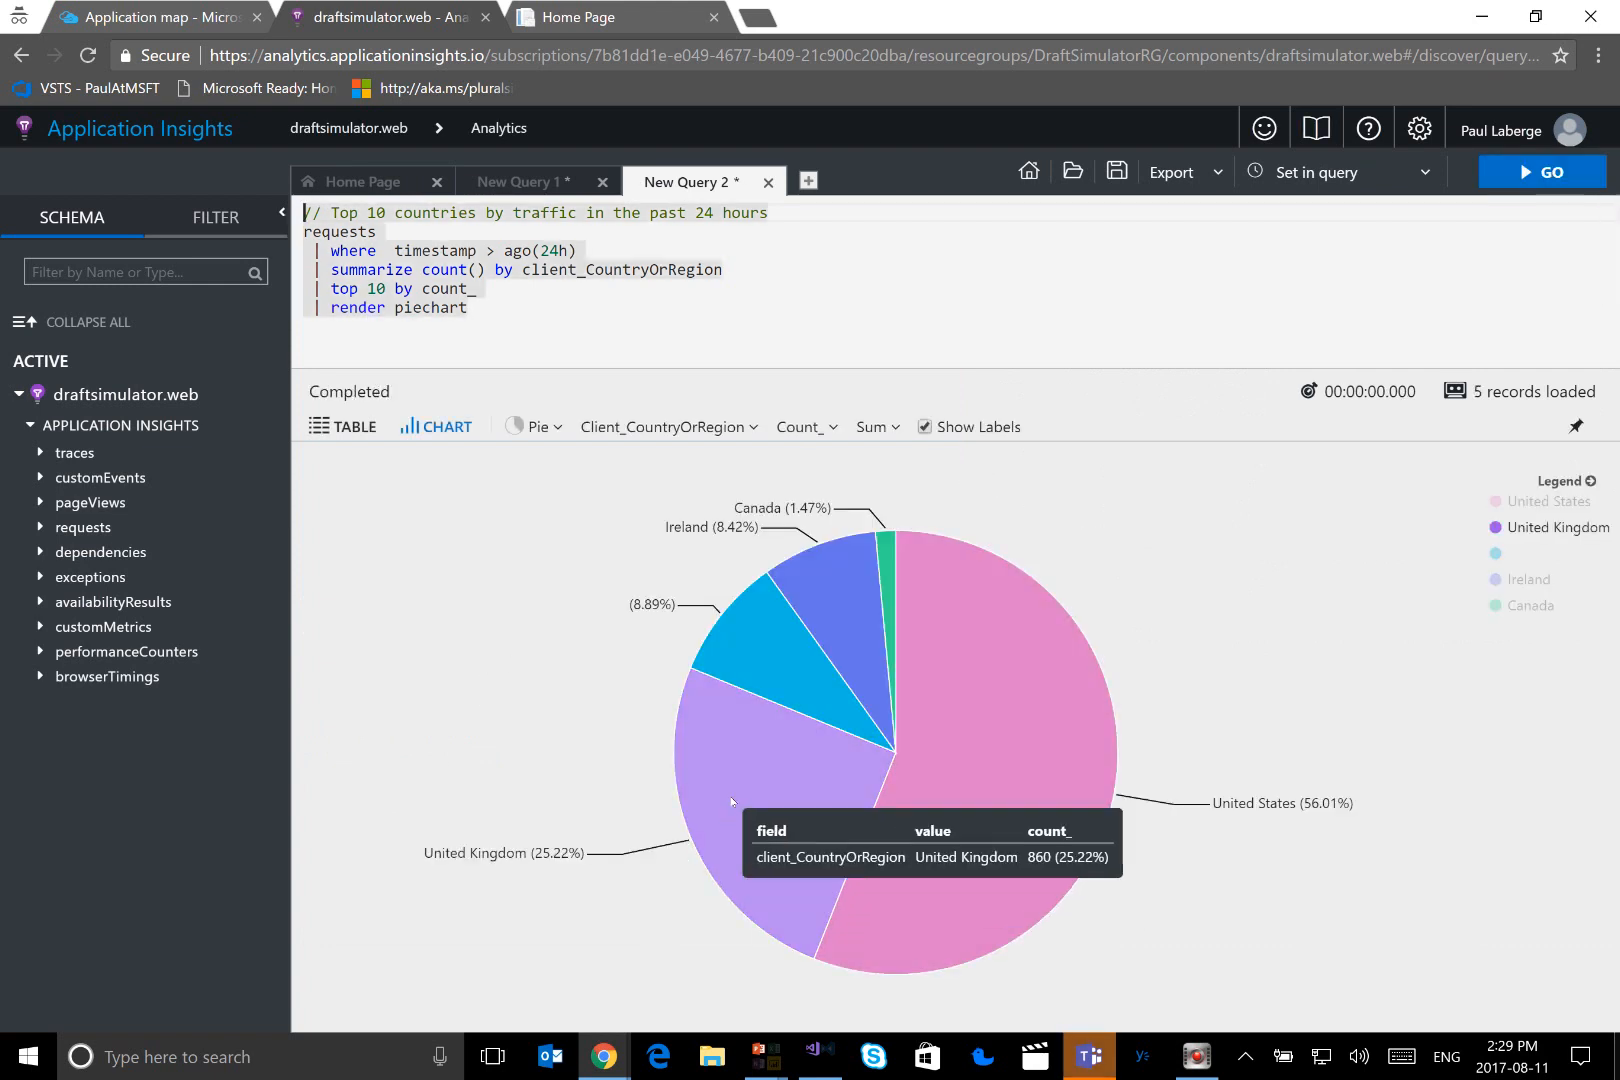
mouse_move(760, 664)
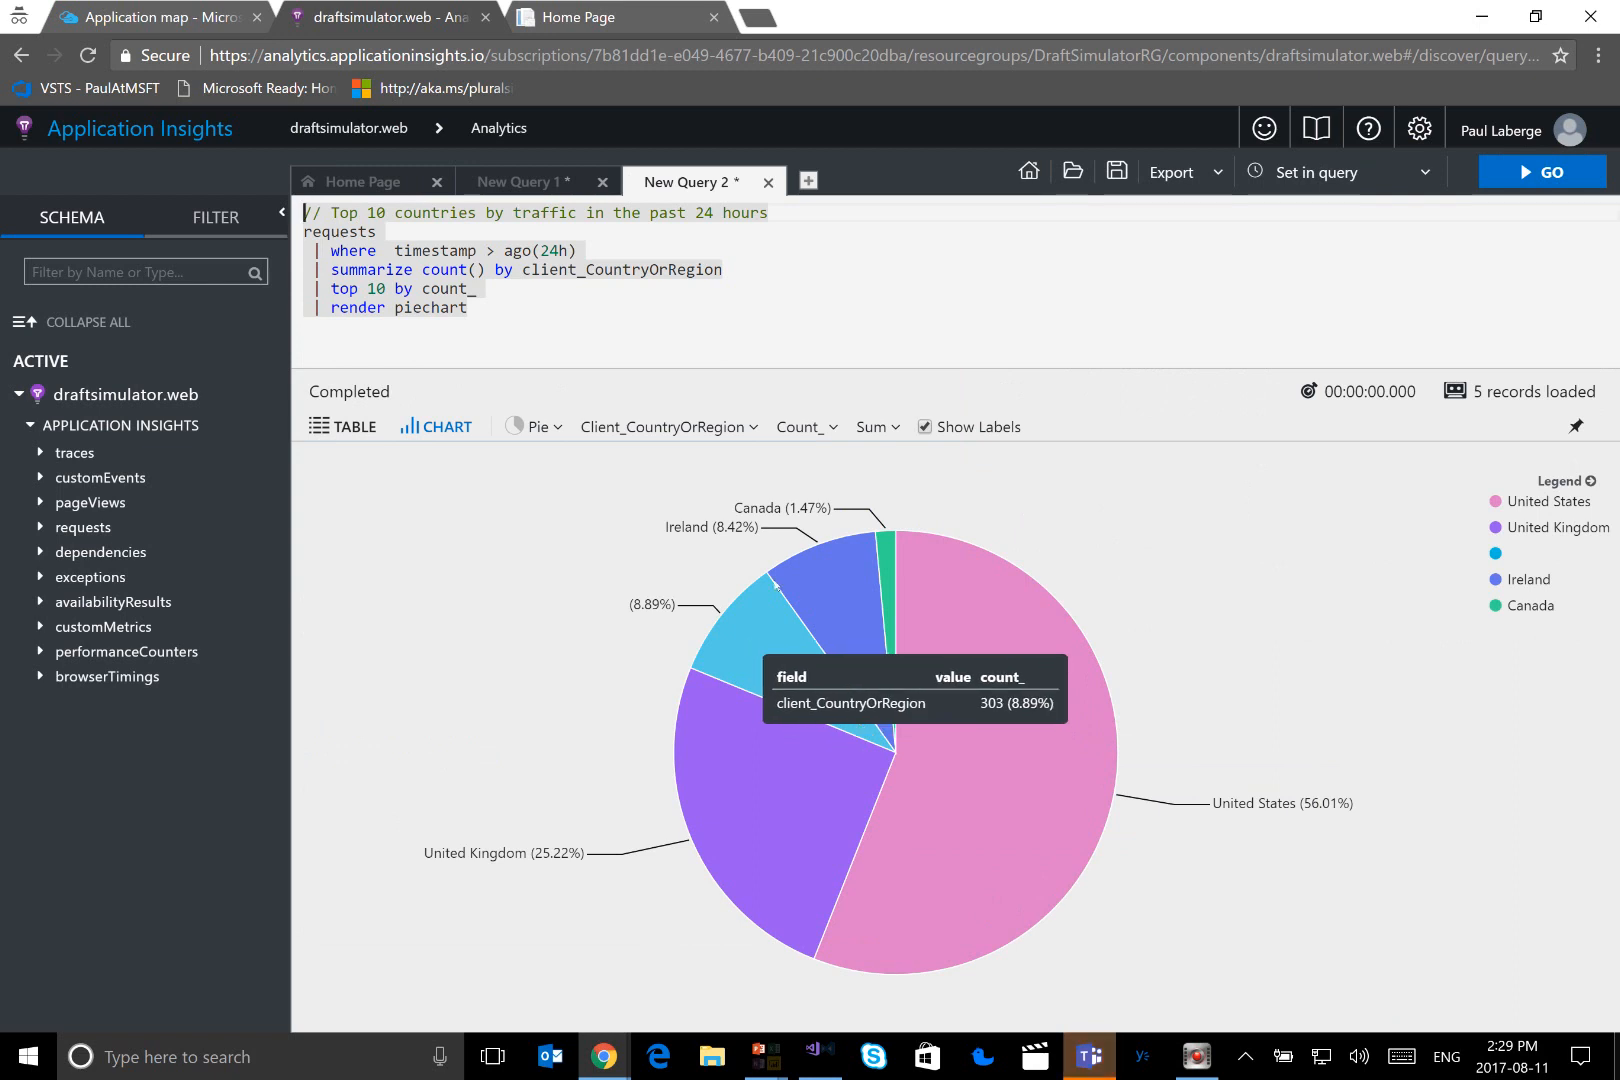
mouse_move(884, 543)
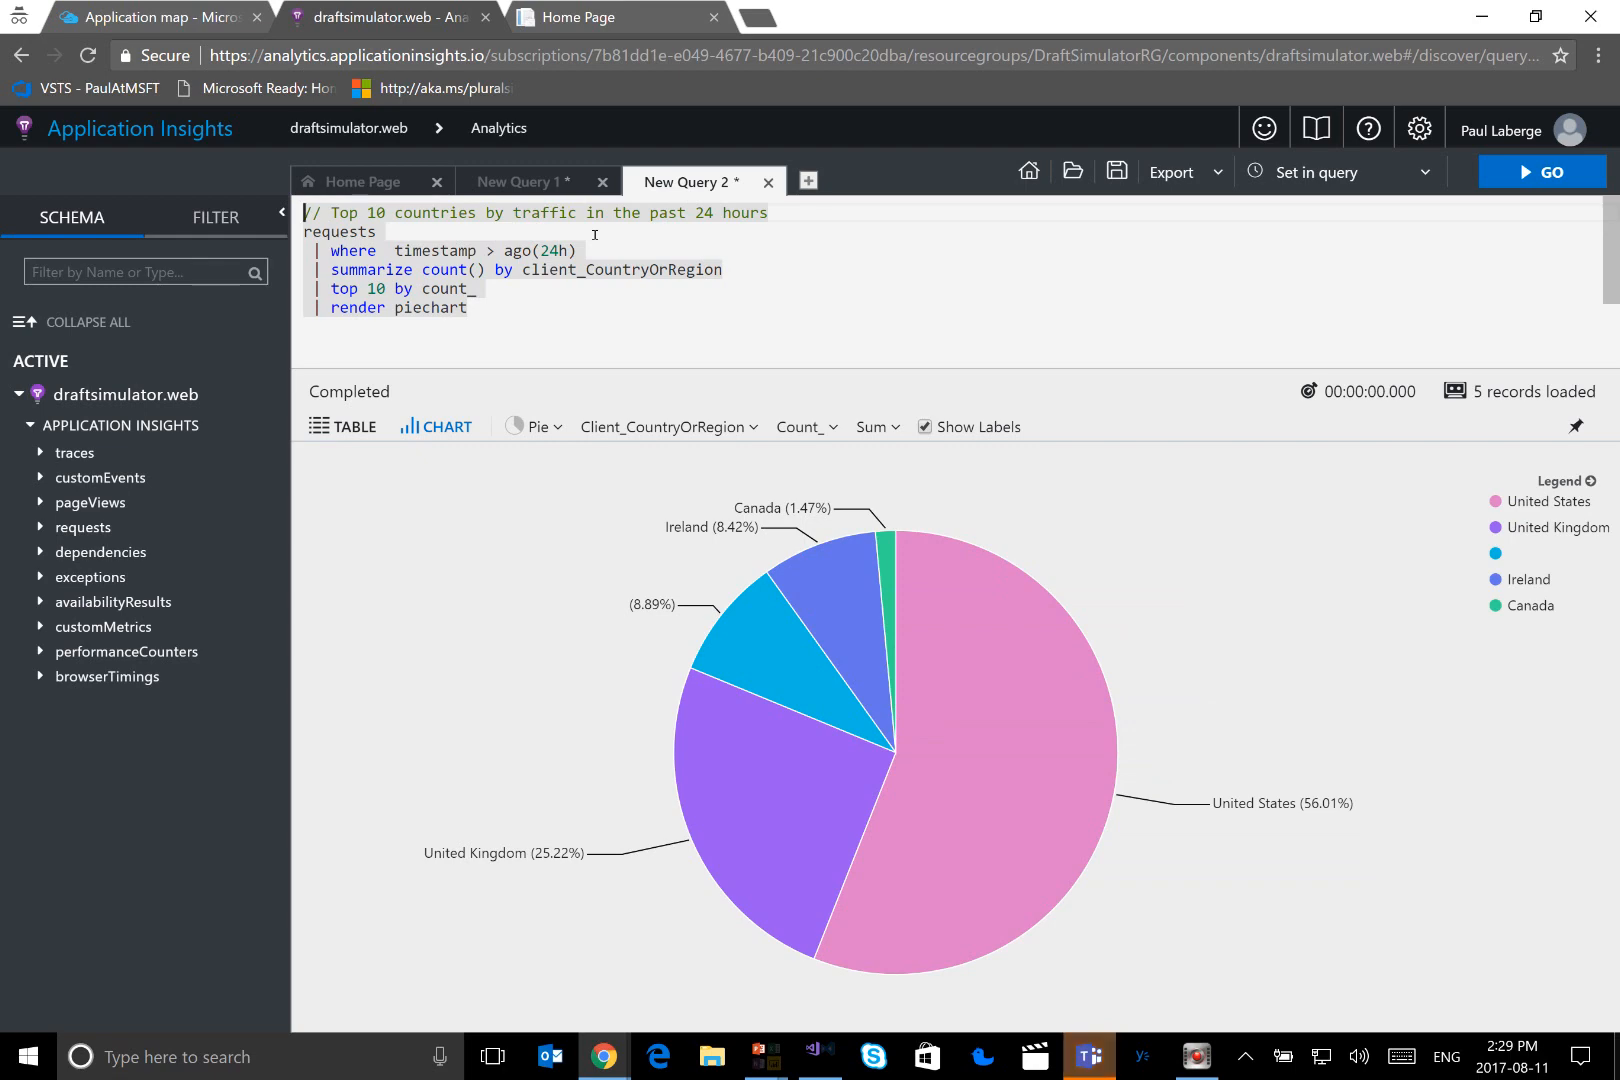
Return to the Azure portal, close the application map and open the performance details from the overview's server response time chart
left_click(184, 17)
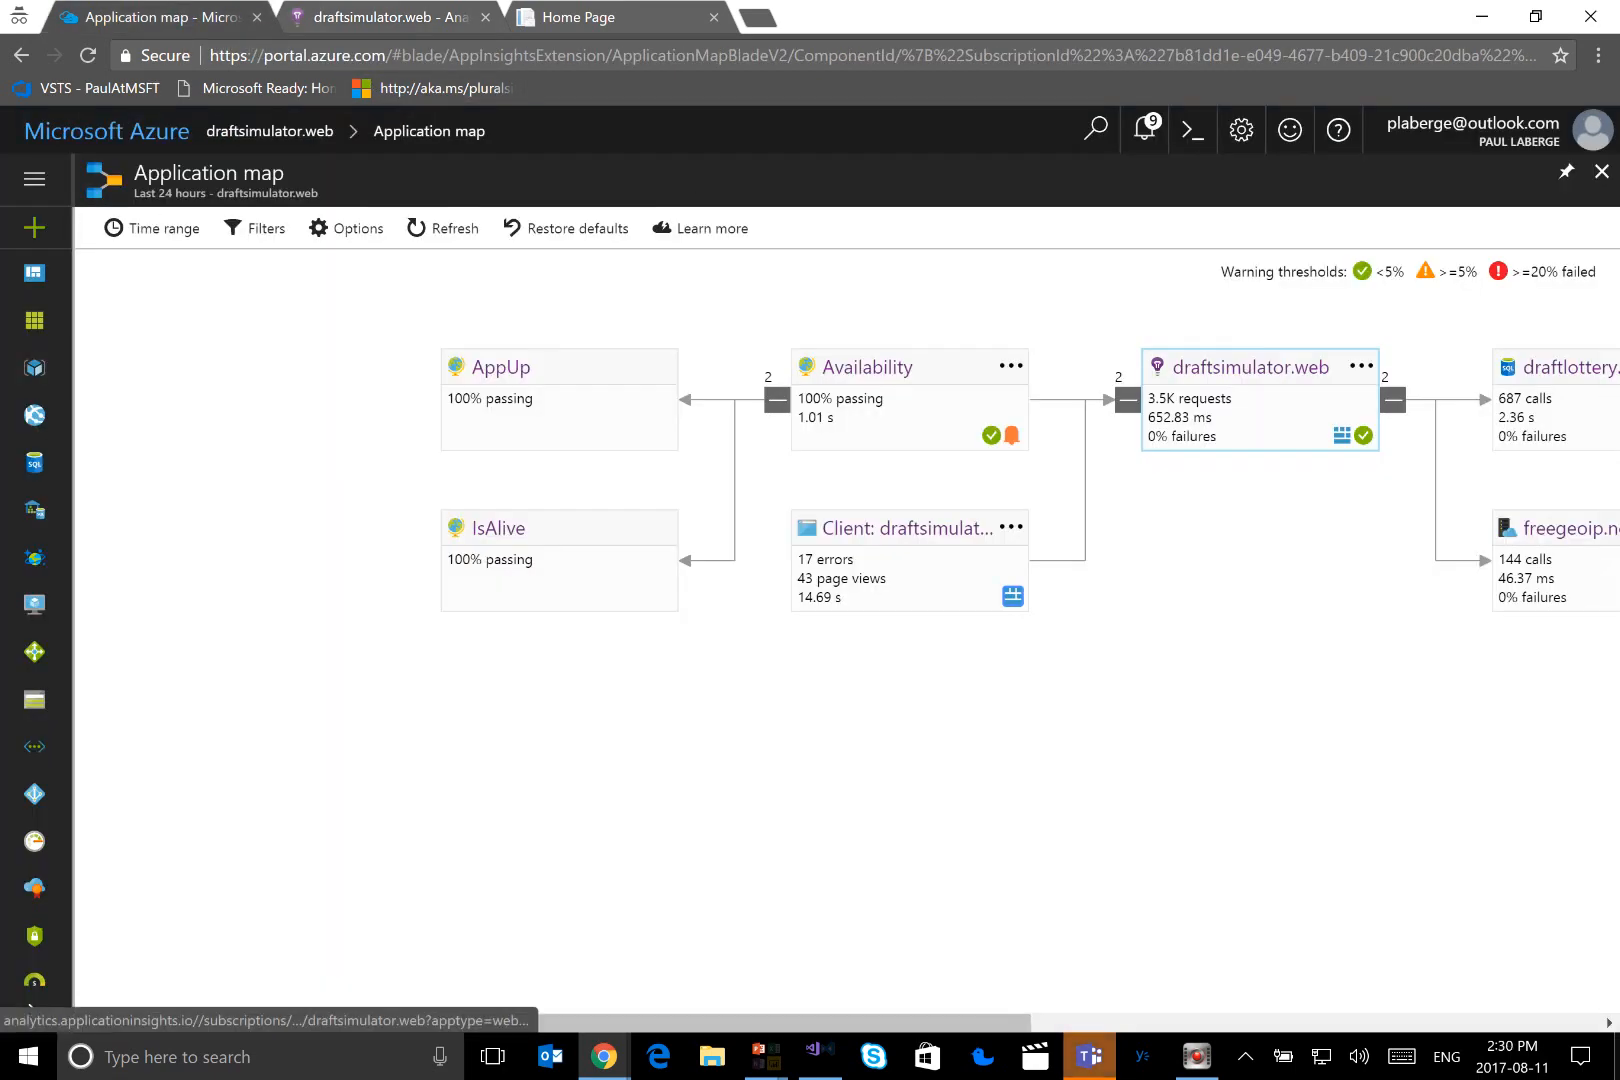
left_click(1601, 171)
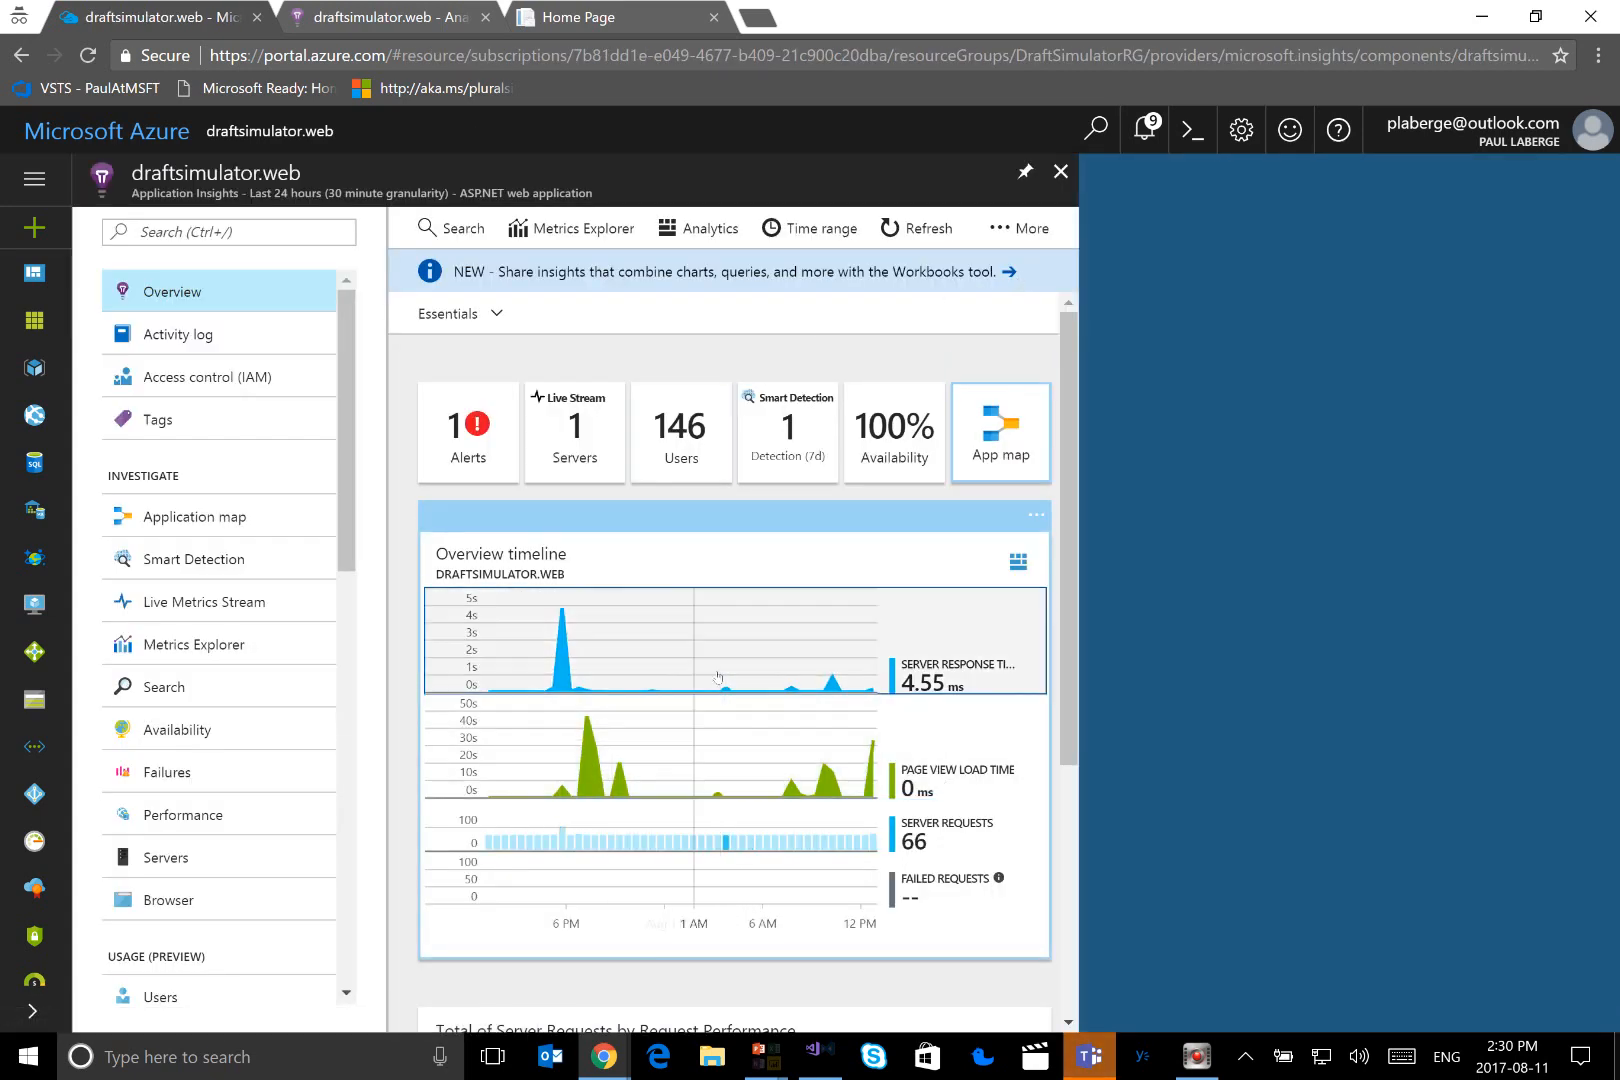
left_click(762, 676)
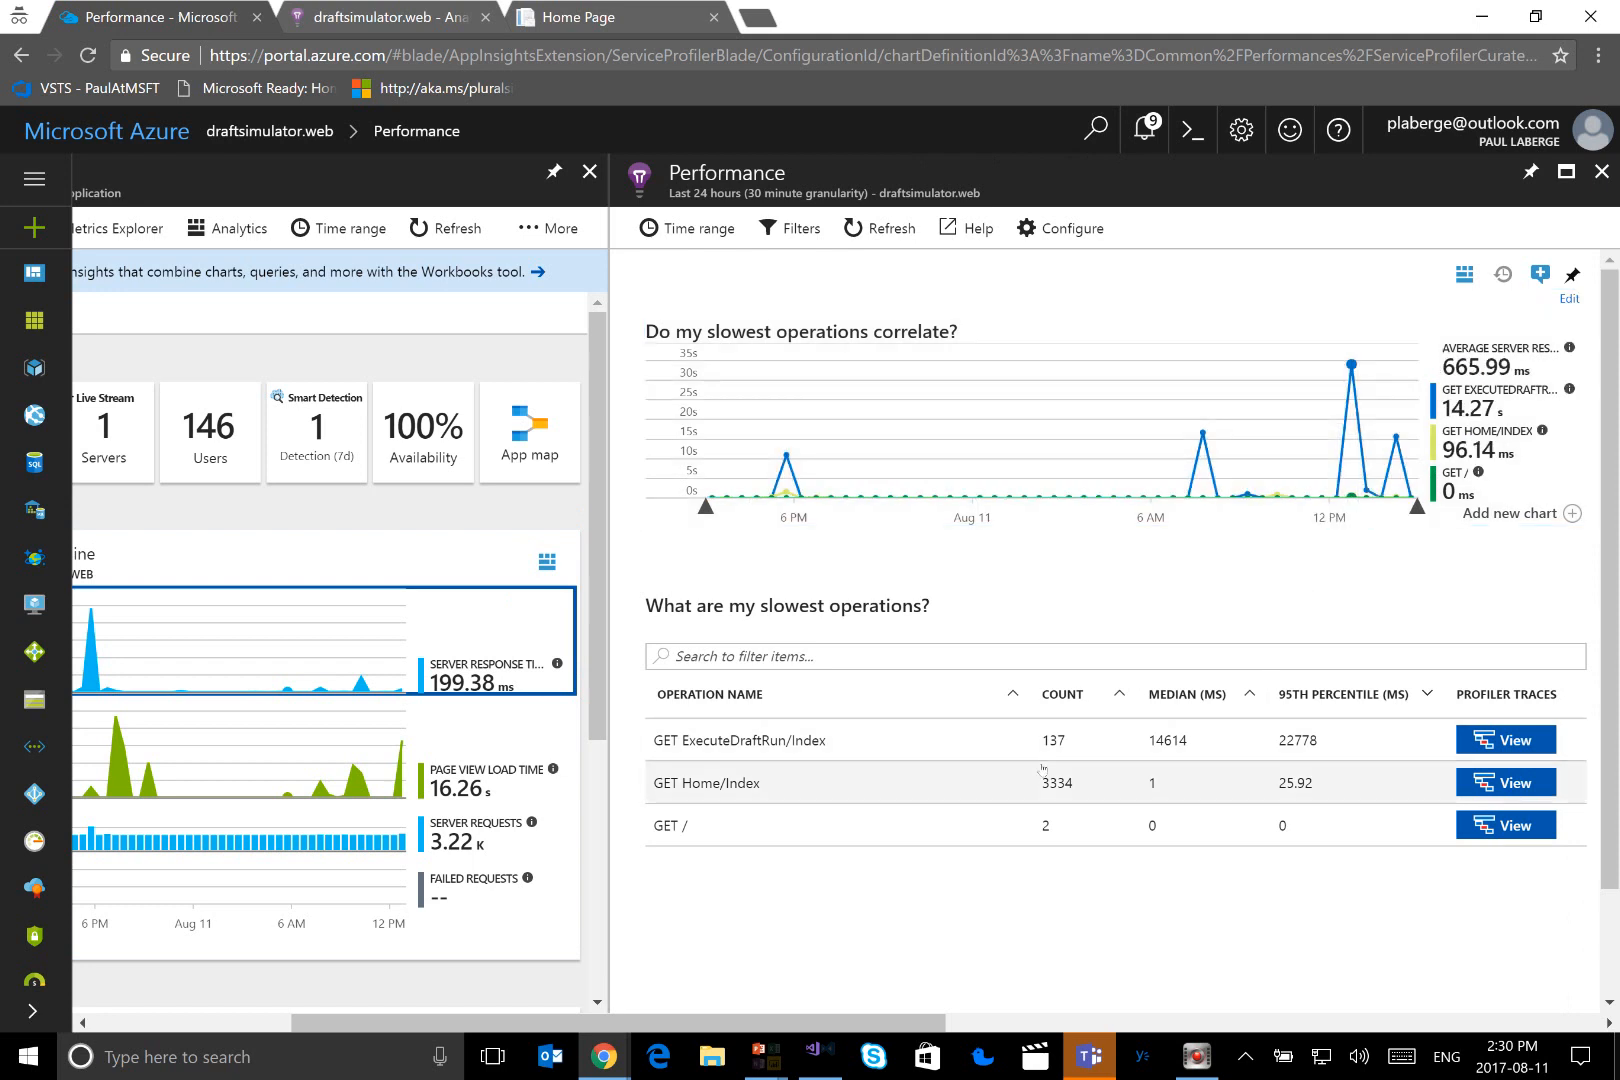
Drill into the GET ExecuteDraftRun/Index operation and list its requests in the 15sec-30sec performance range
left_click(779, 742)
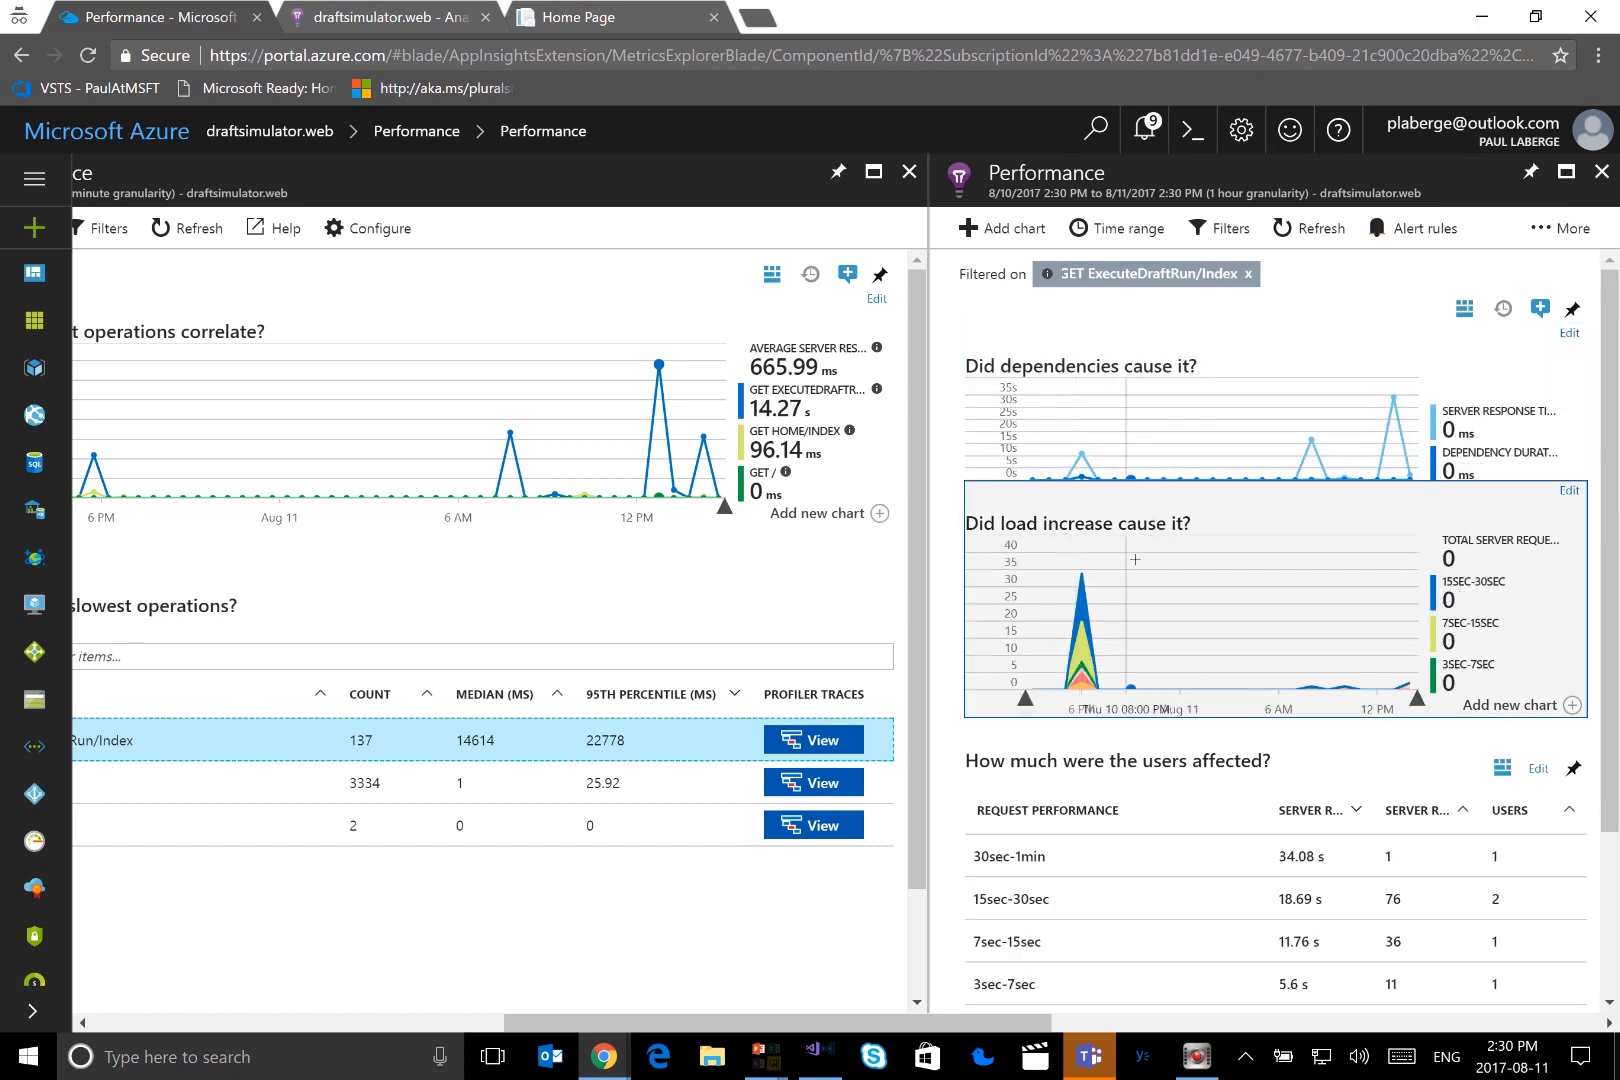
scroll(1130, 560, "down", 2)
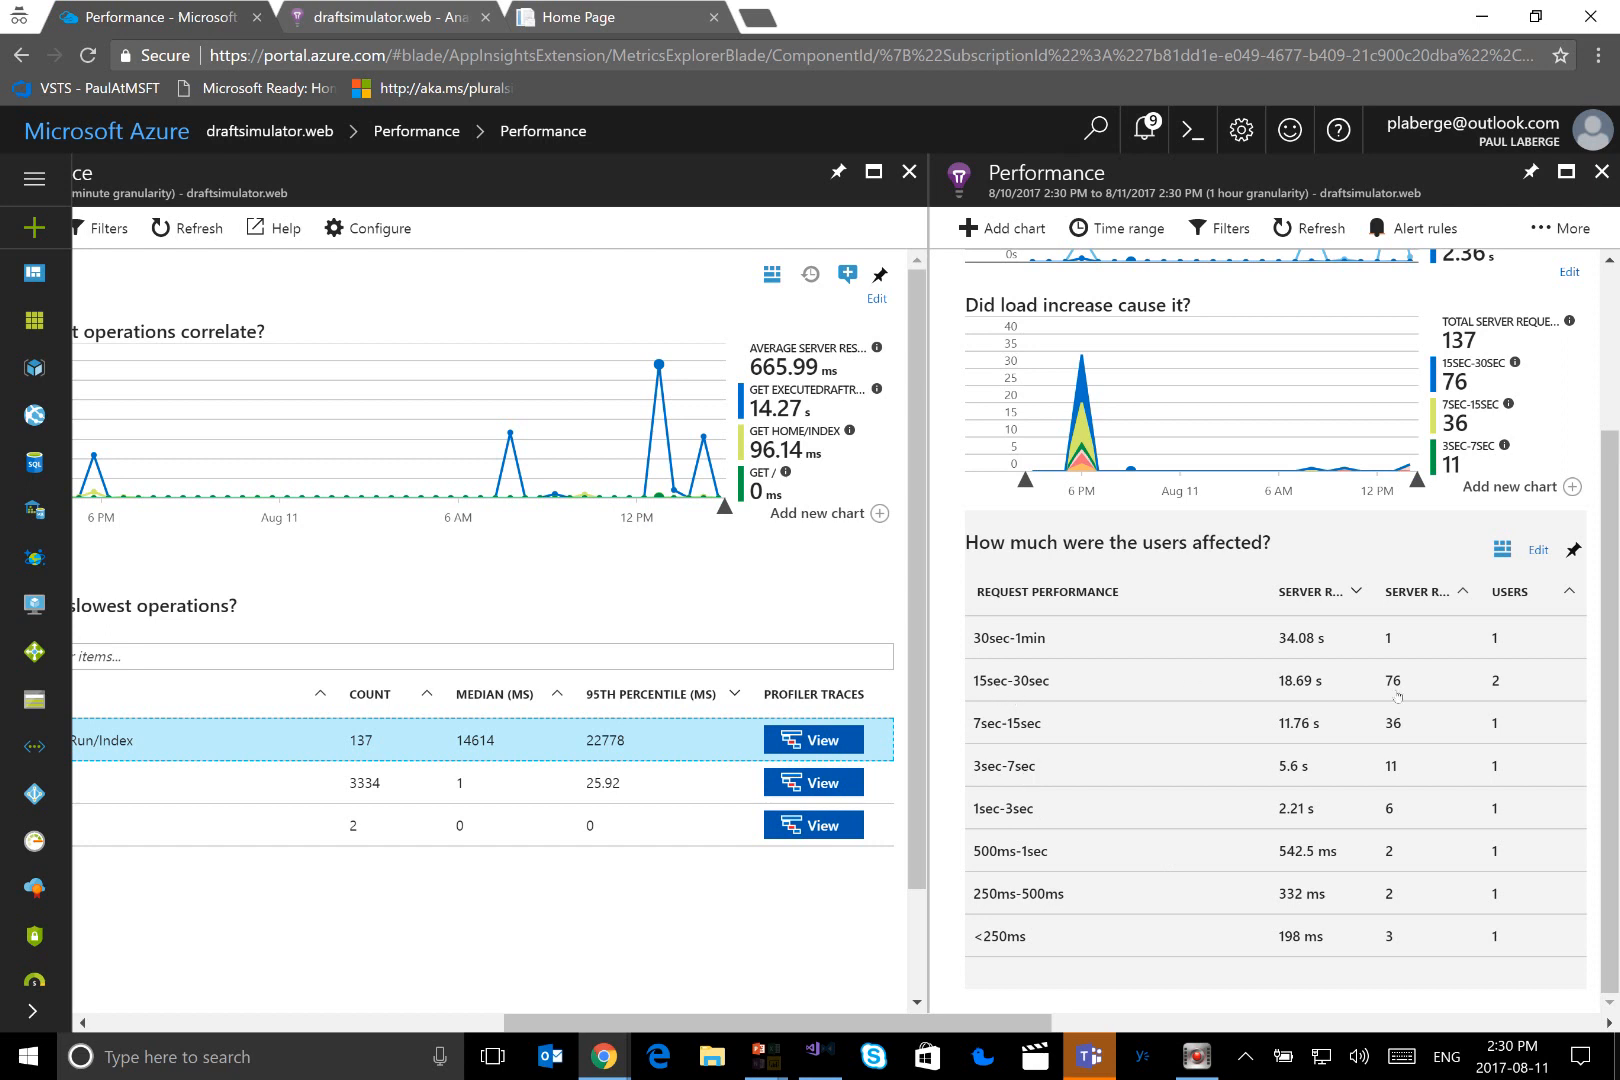
left_click(1006, 690)
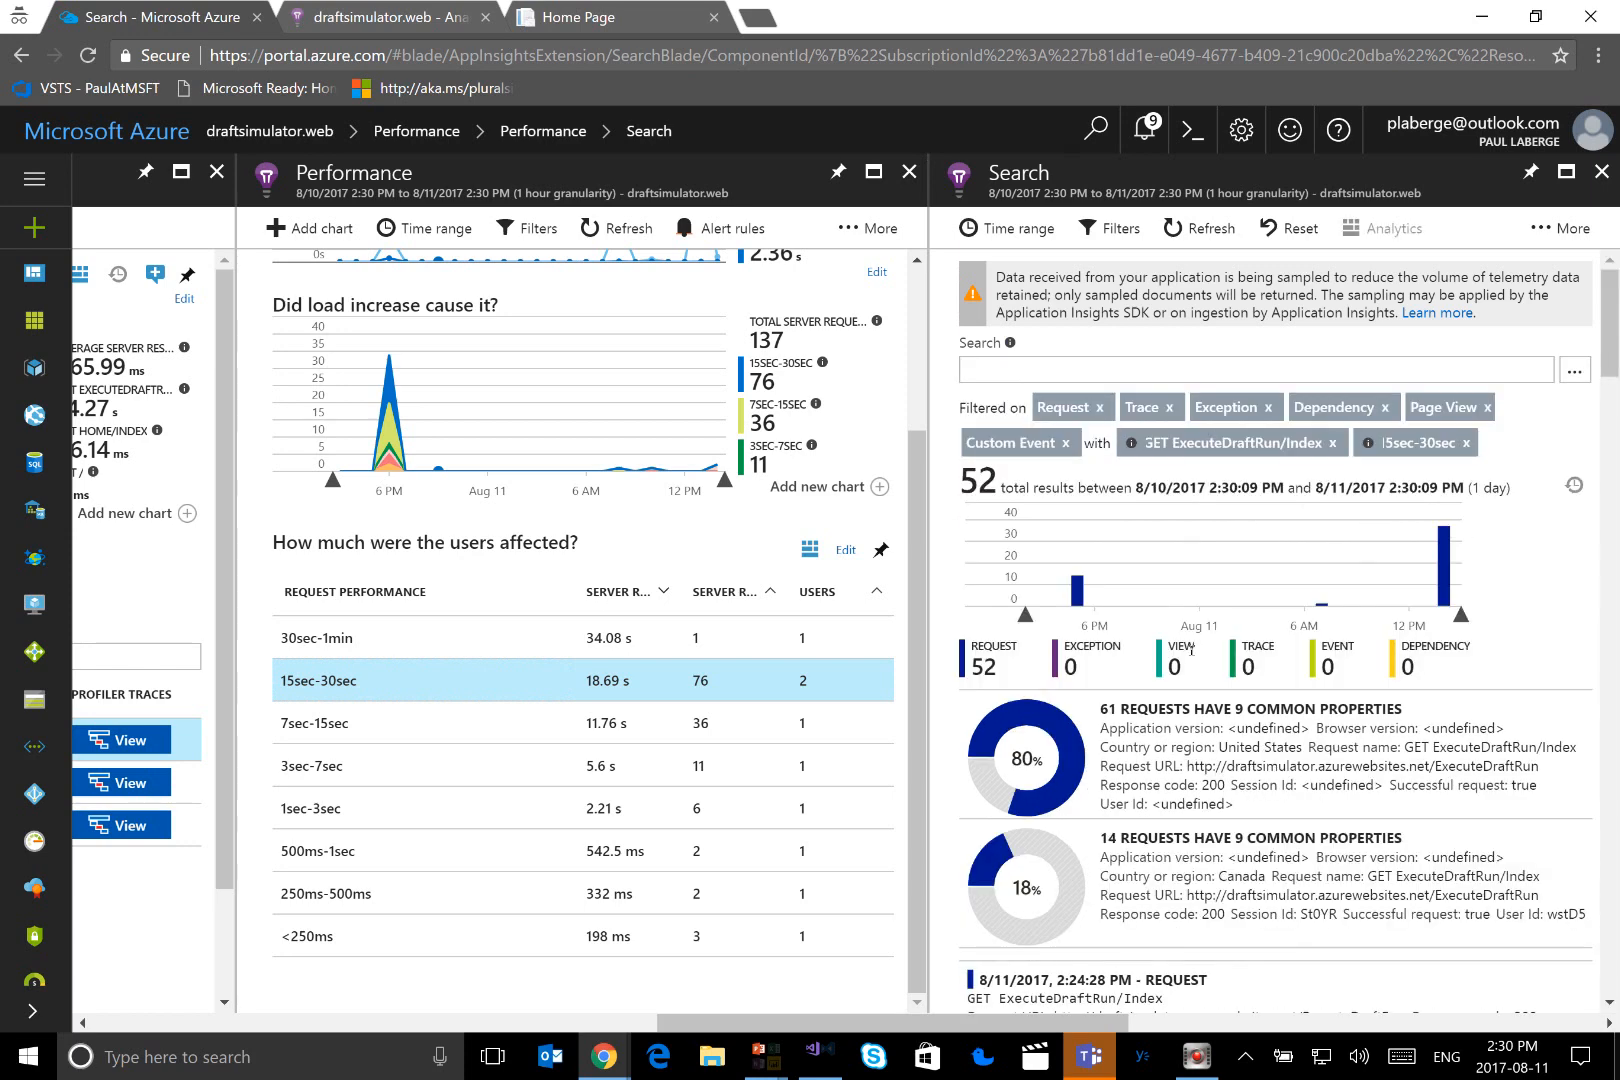
scroll(1208, 755, "down", 4)
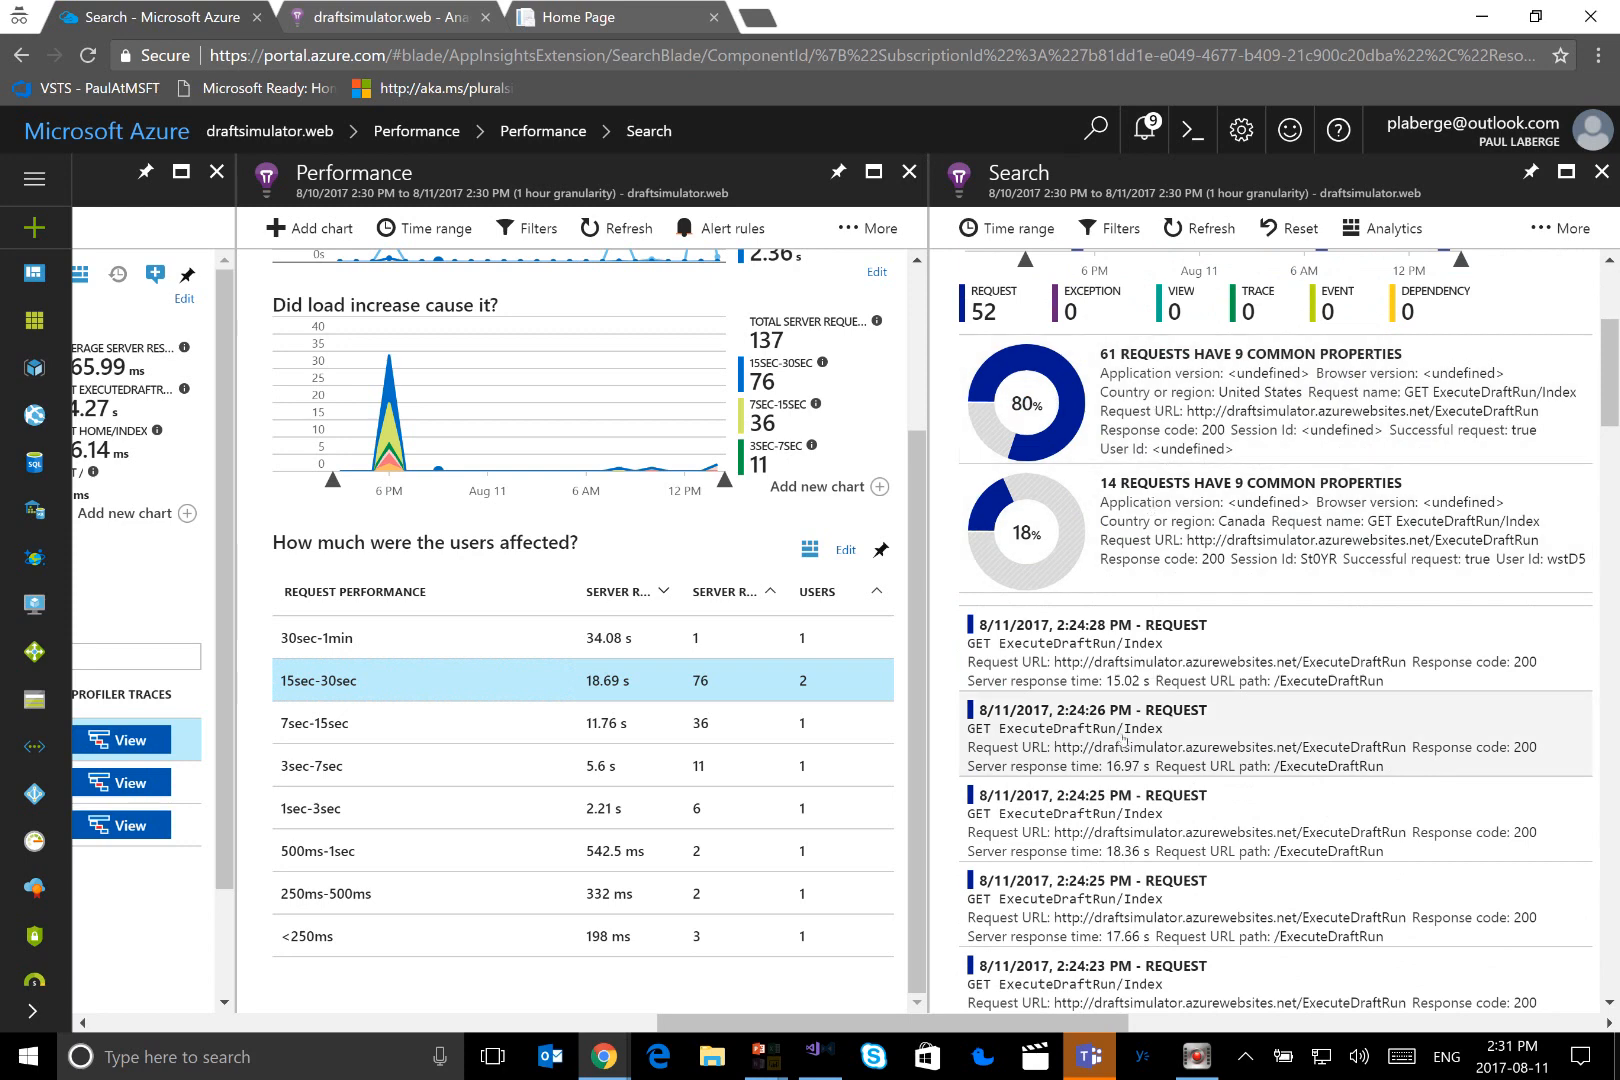
Open the GET ExecuteDraftRun/Index request from 2:24:26 PM and examine its properties and calls to remote dependencies
left_click(1060, 738)
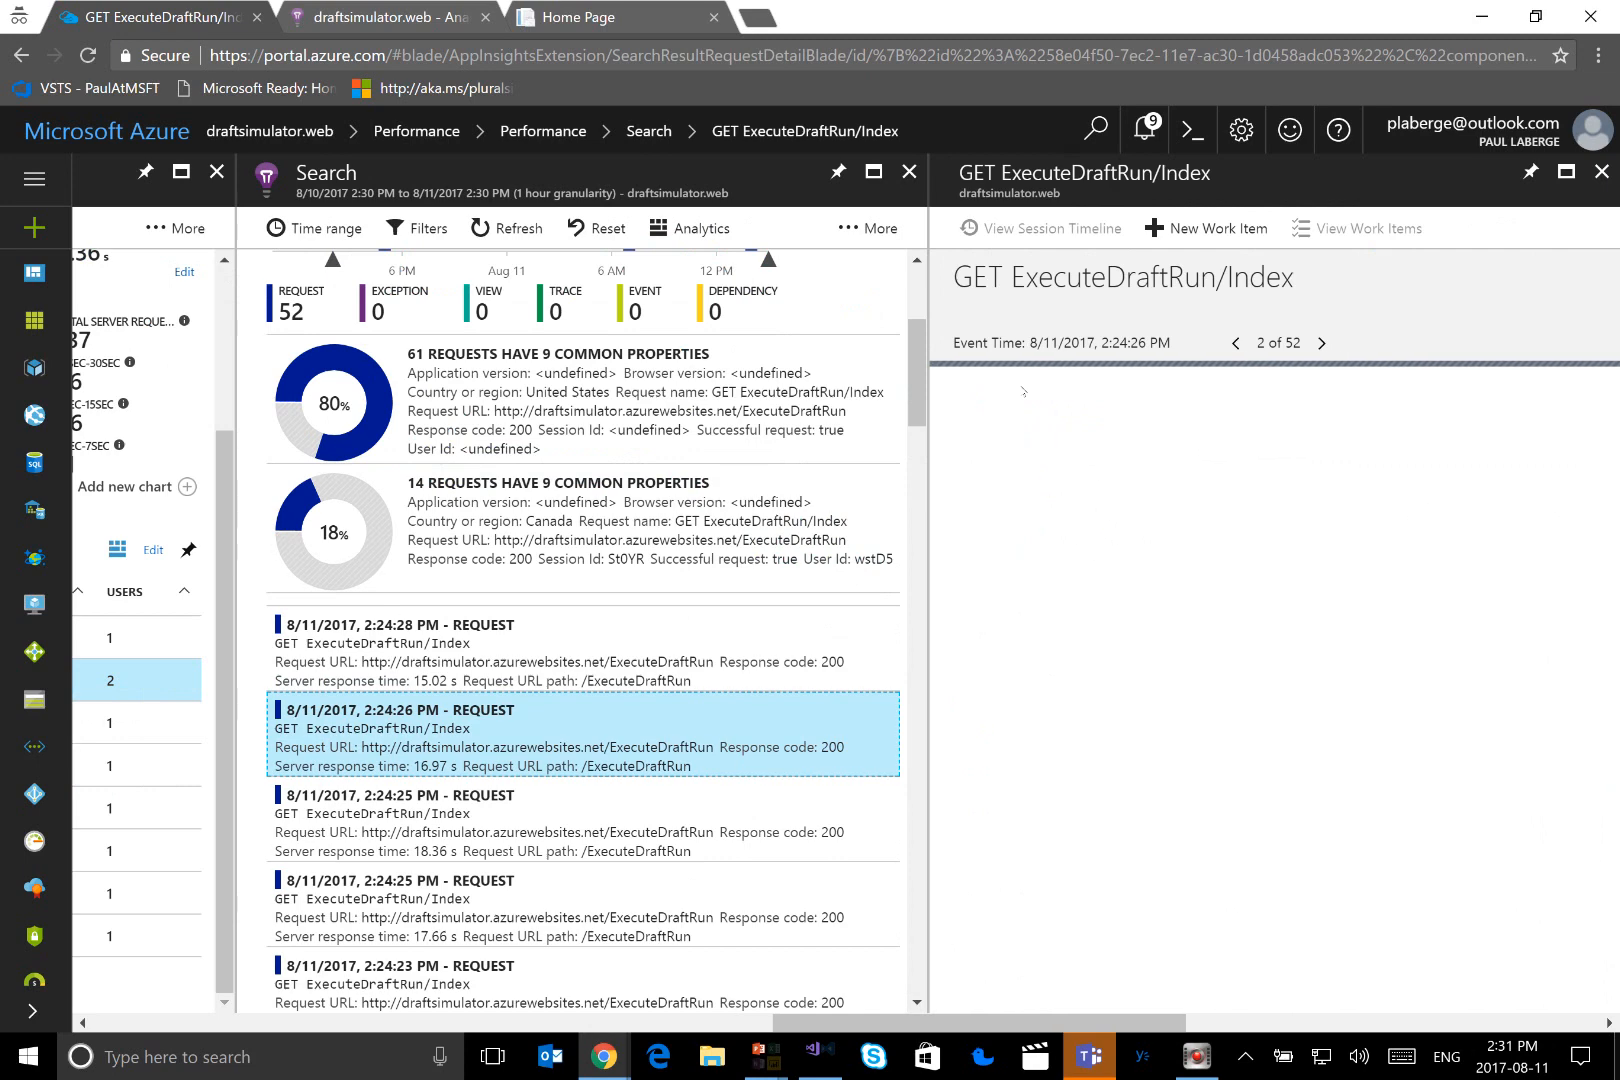
scroll(1177, 474, "down", 3)
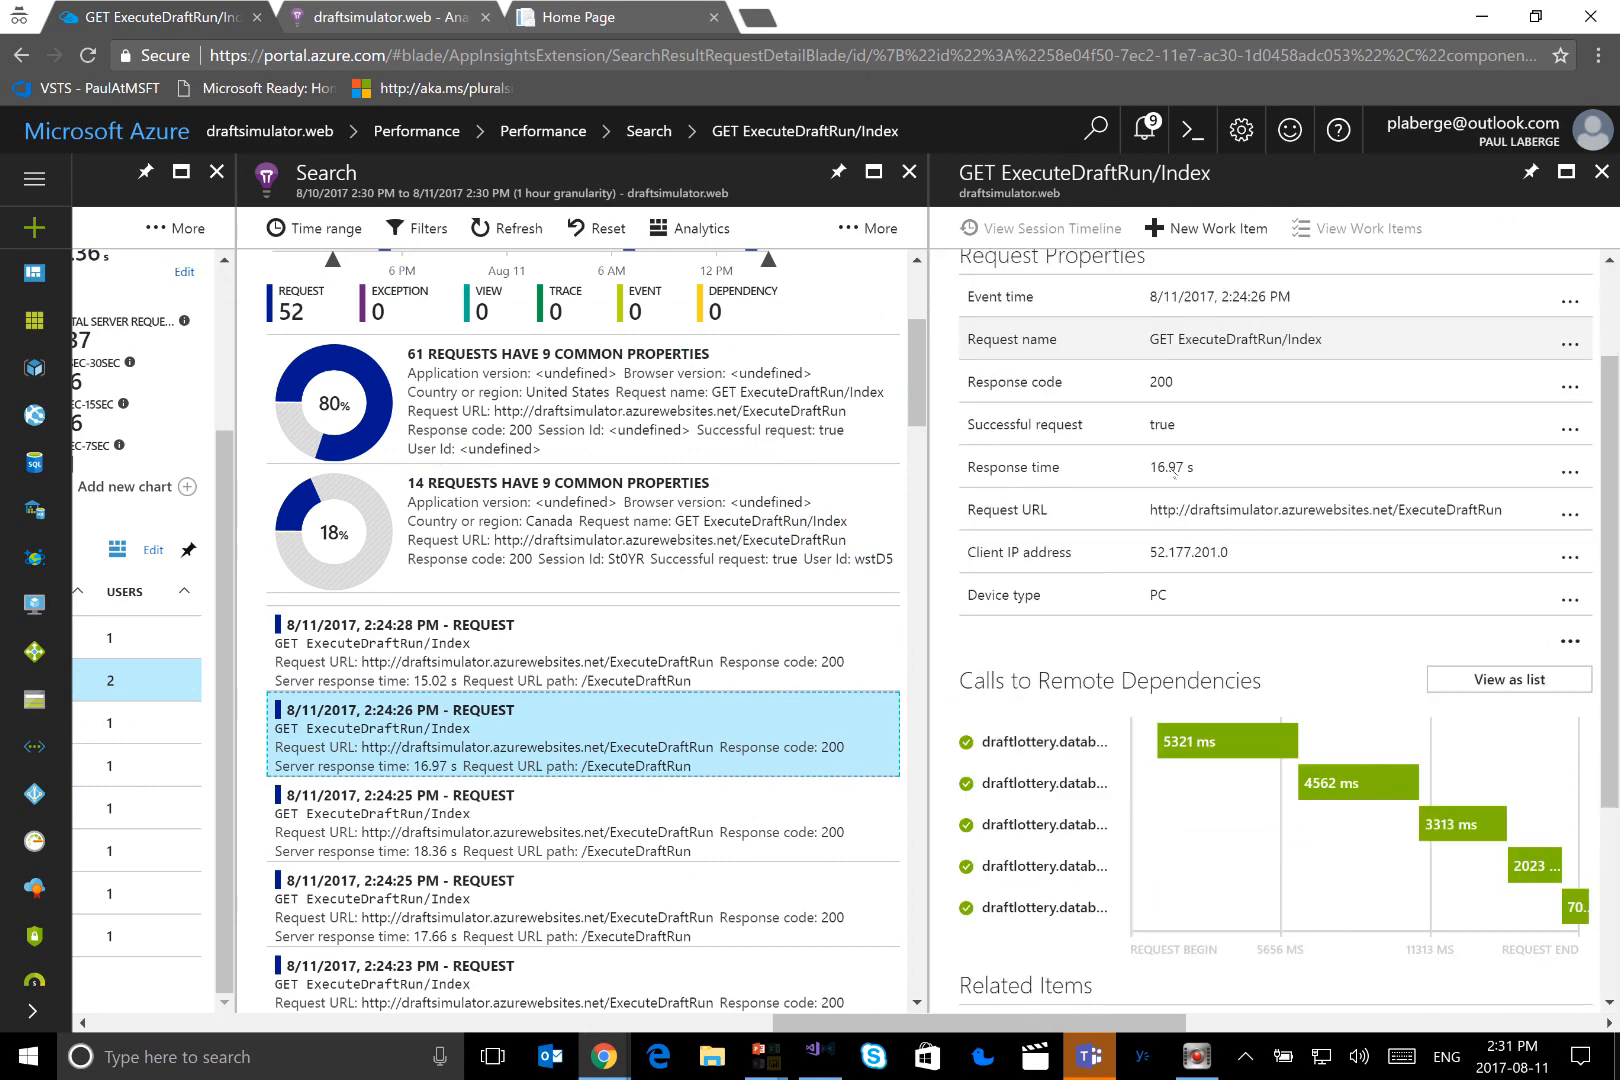
scroll(1177, 474, "down", 2)
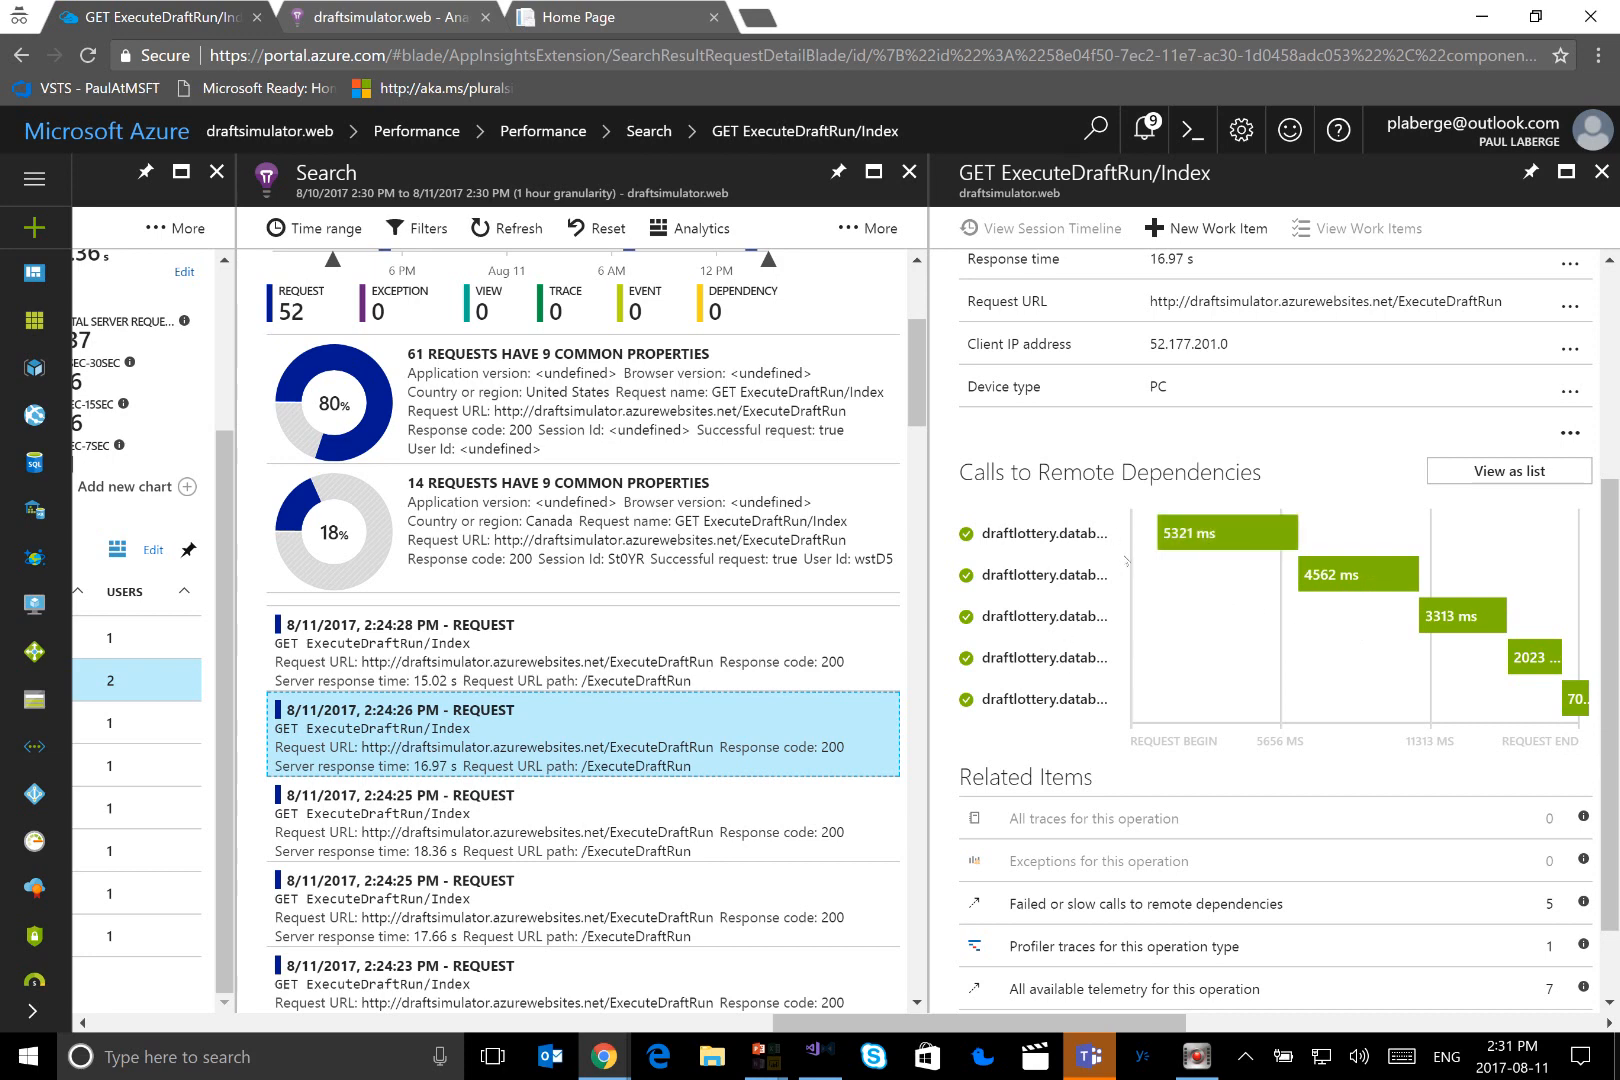
Open the request's first remote database call and highlight the SQL command it executed
left_click(1221, 535)
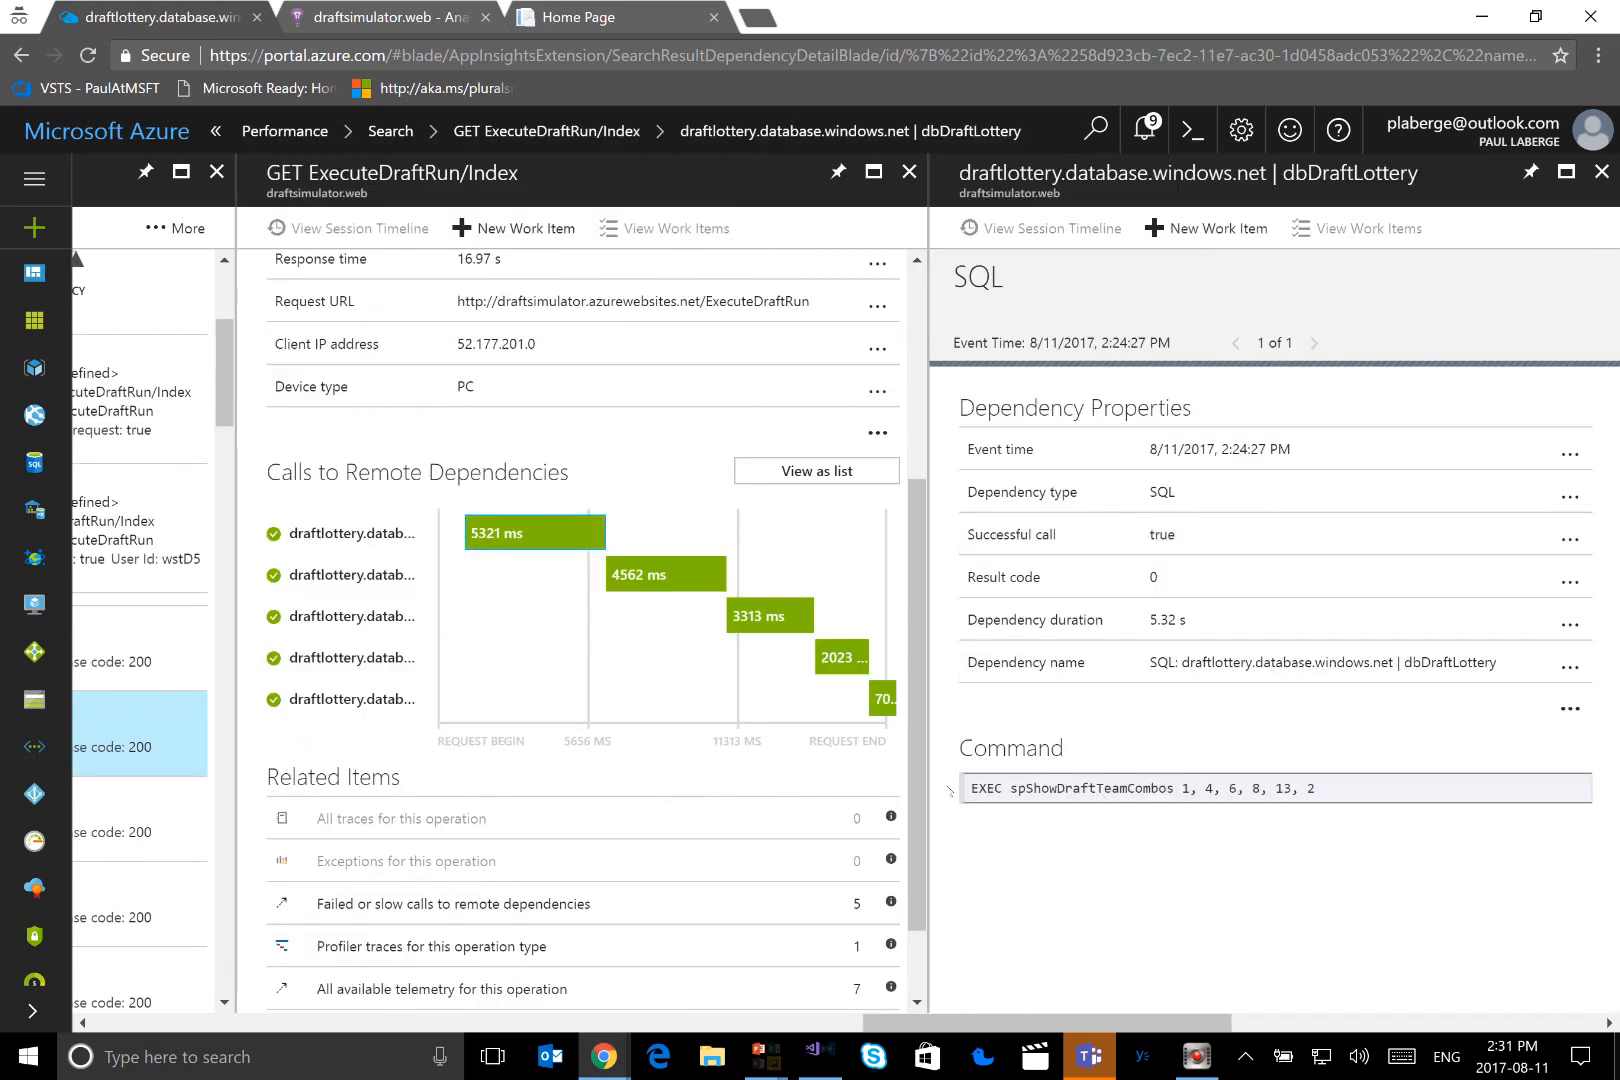
left_click_drag(971, 787, 1331, 793)
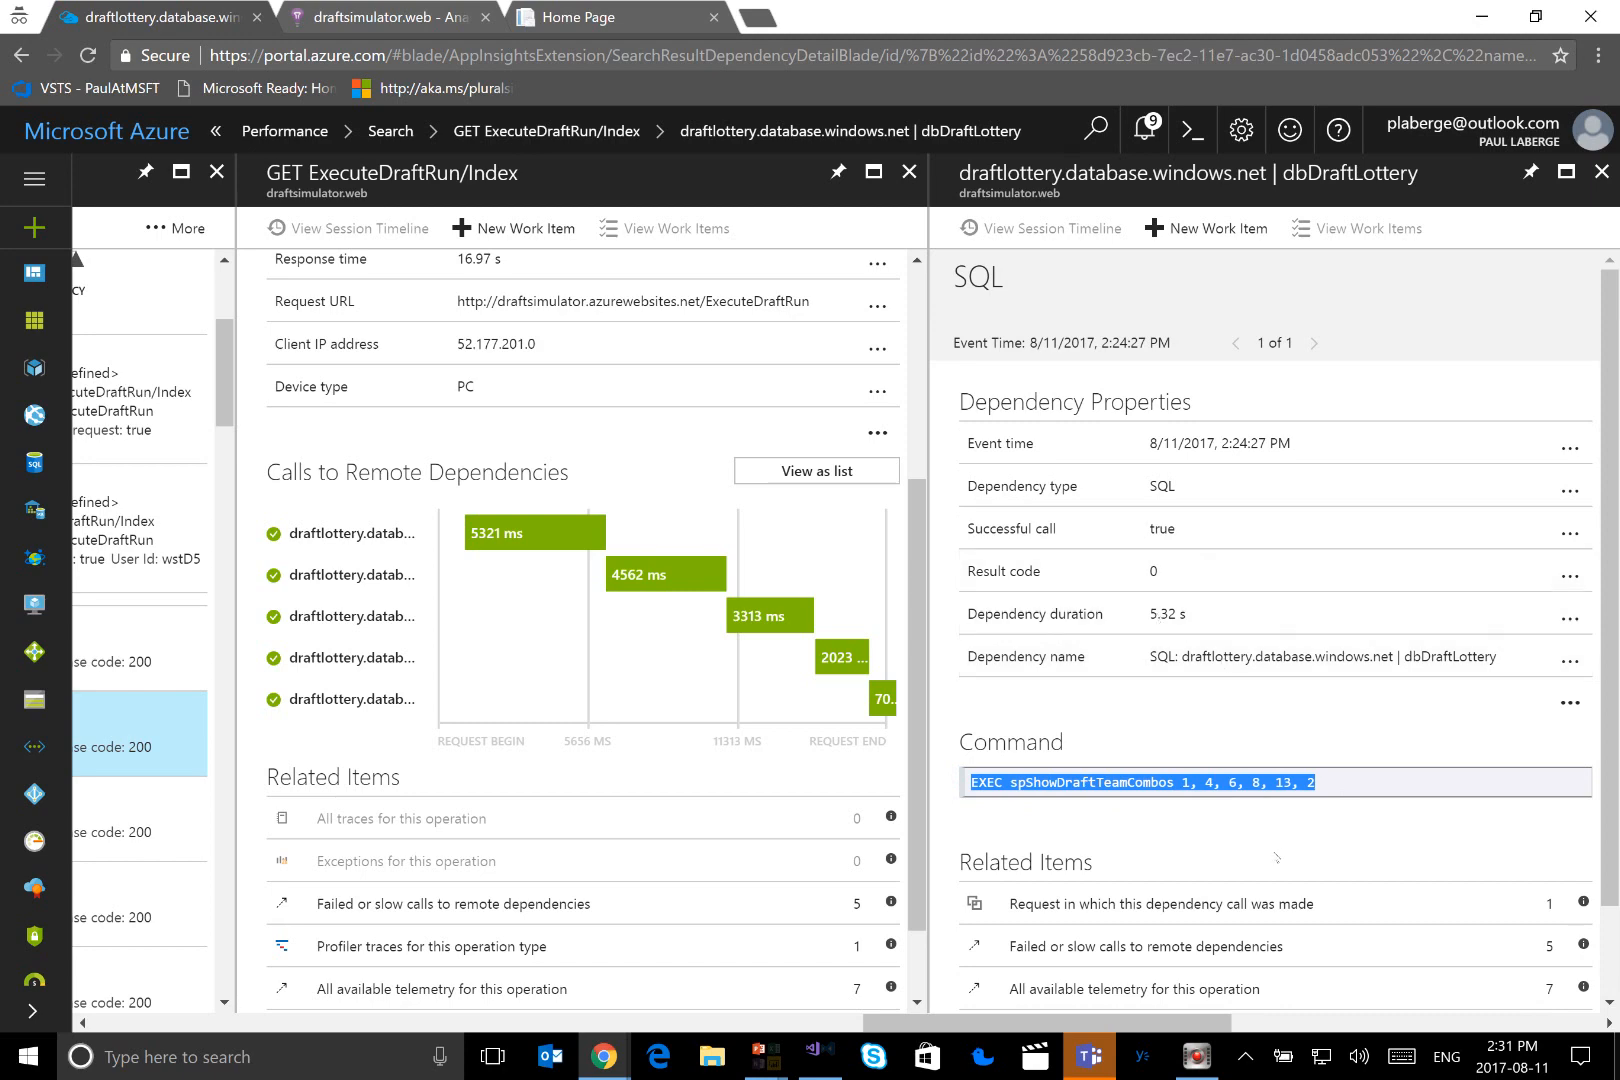
scroll(1276, 815, "down", 1)
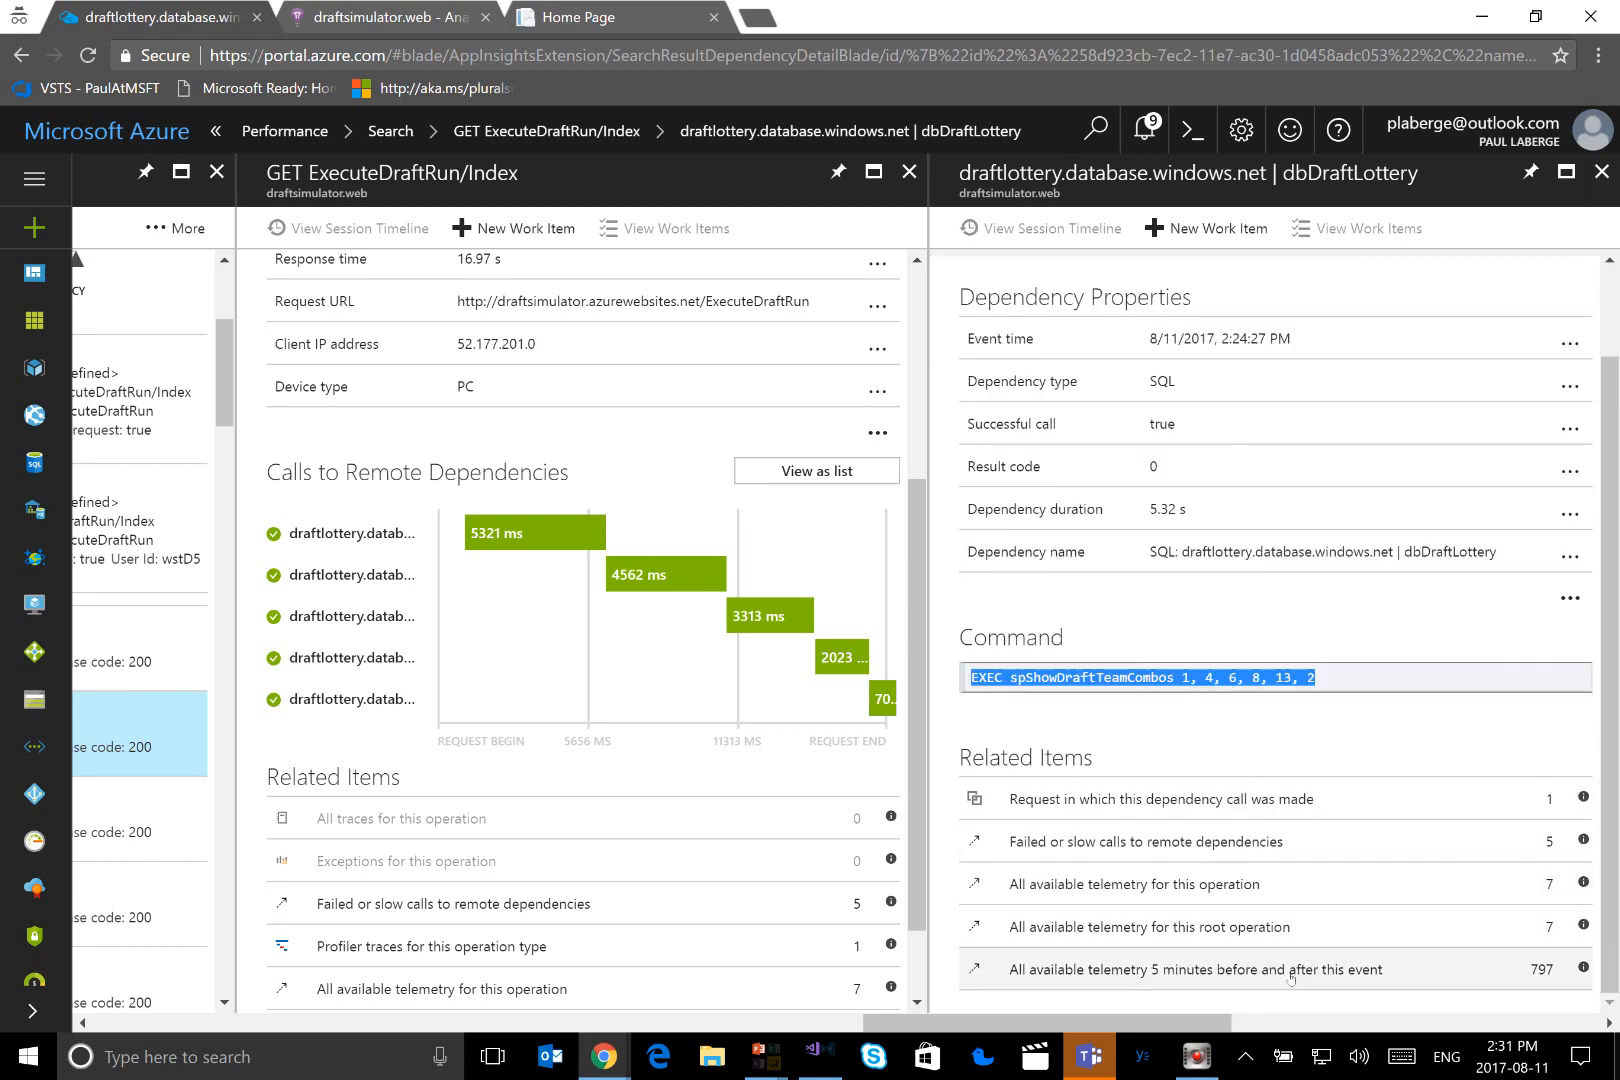
Show all telemetry 5 minutes before and after the database call and open the custom events group with common properties
left_click(1168, 970)
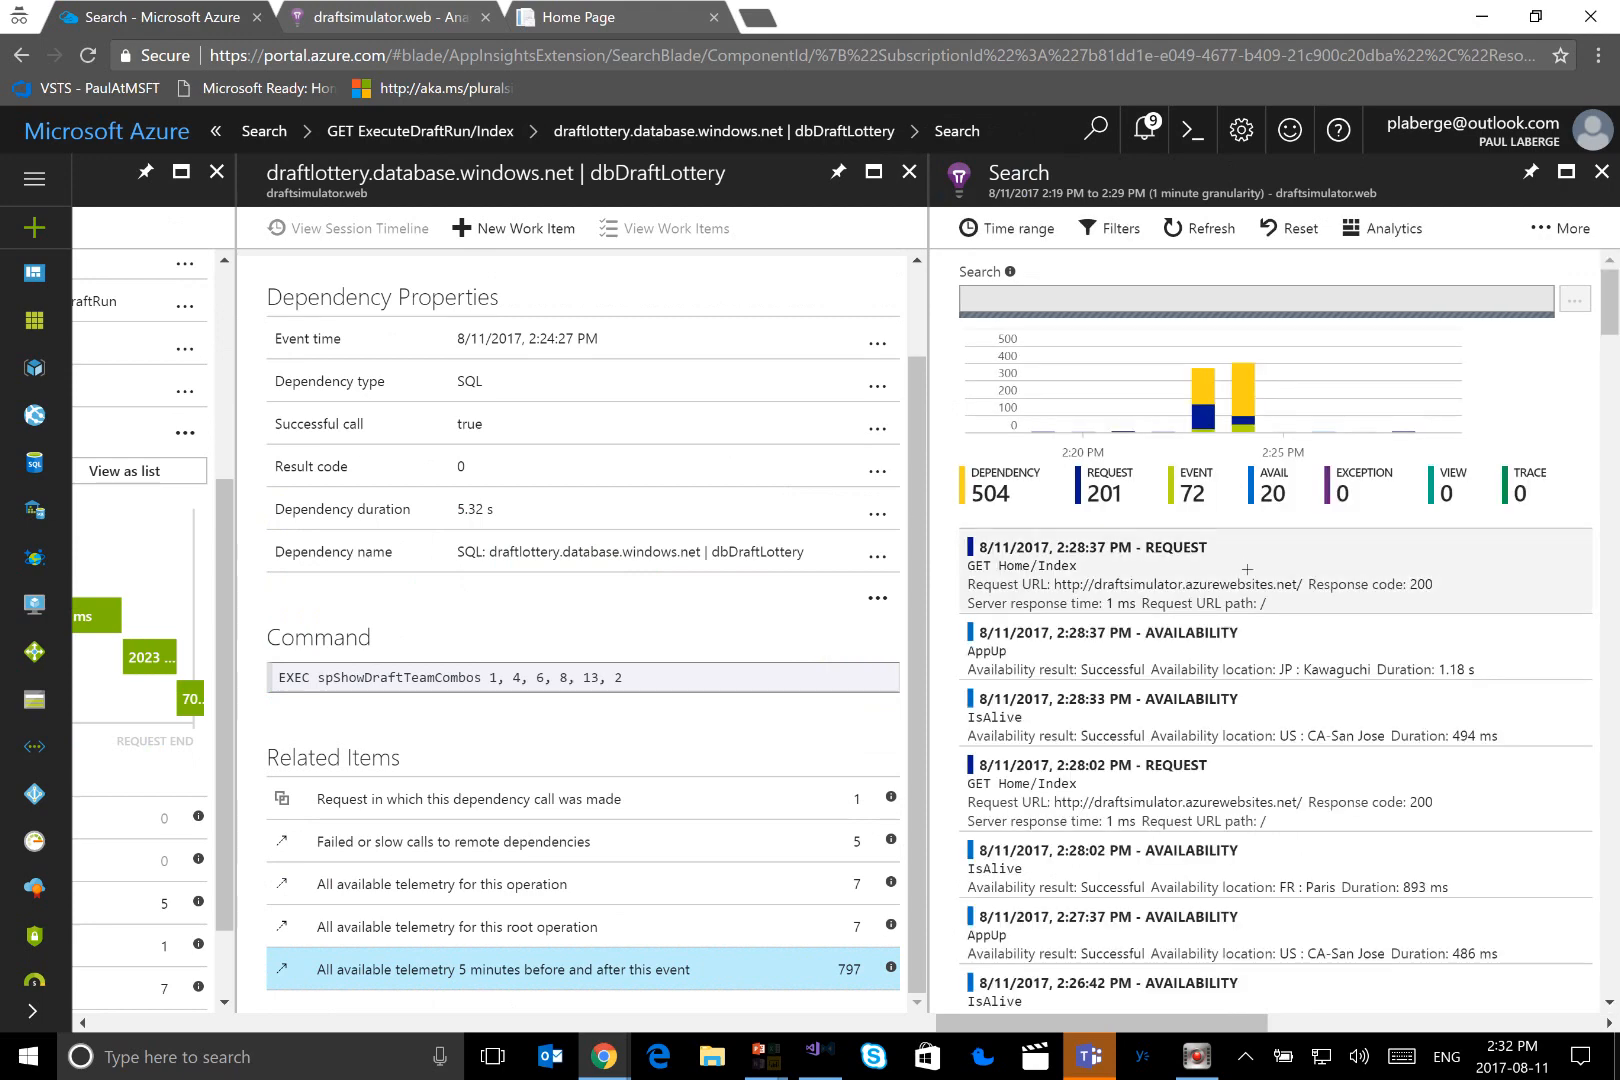
scroll(1140, 660, "down", 3)
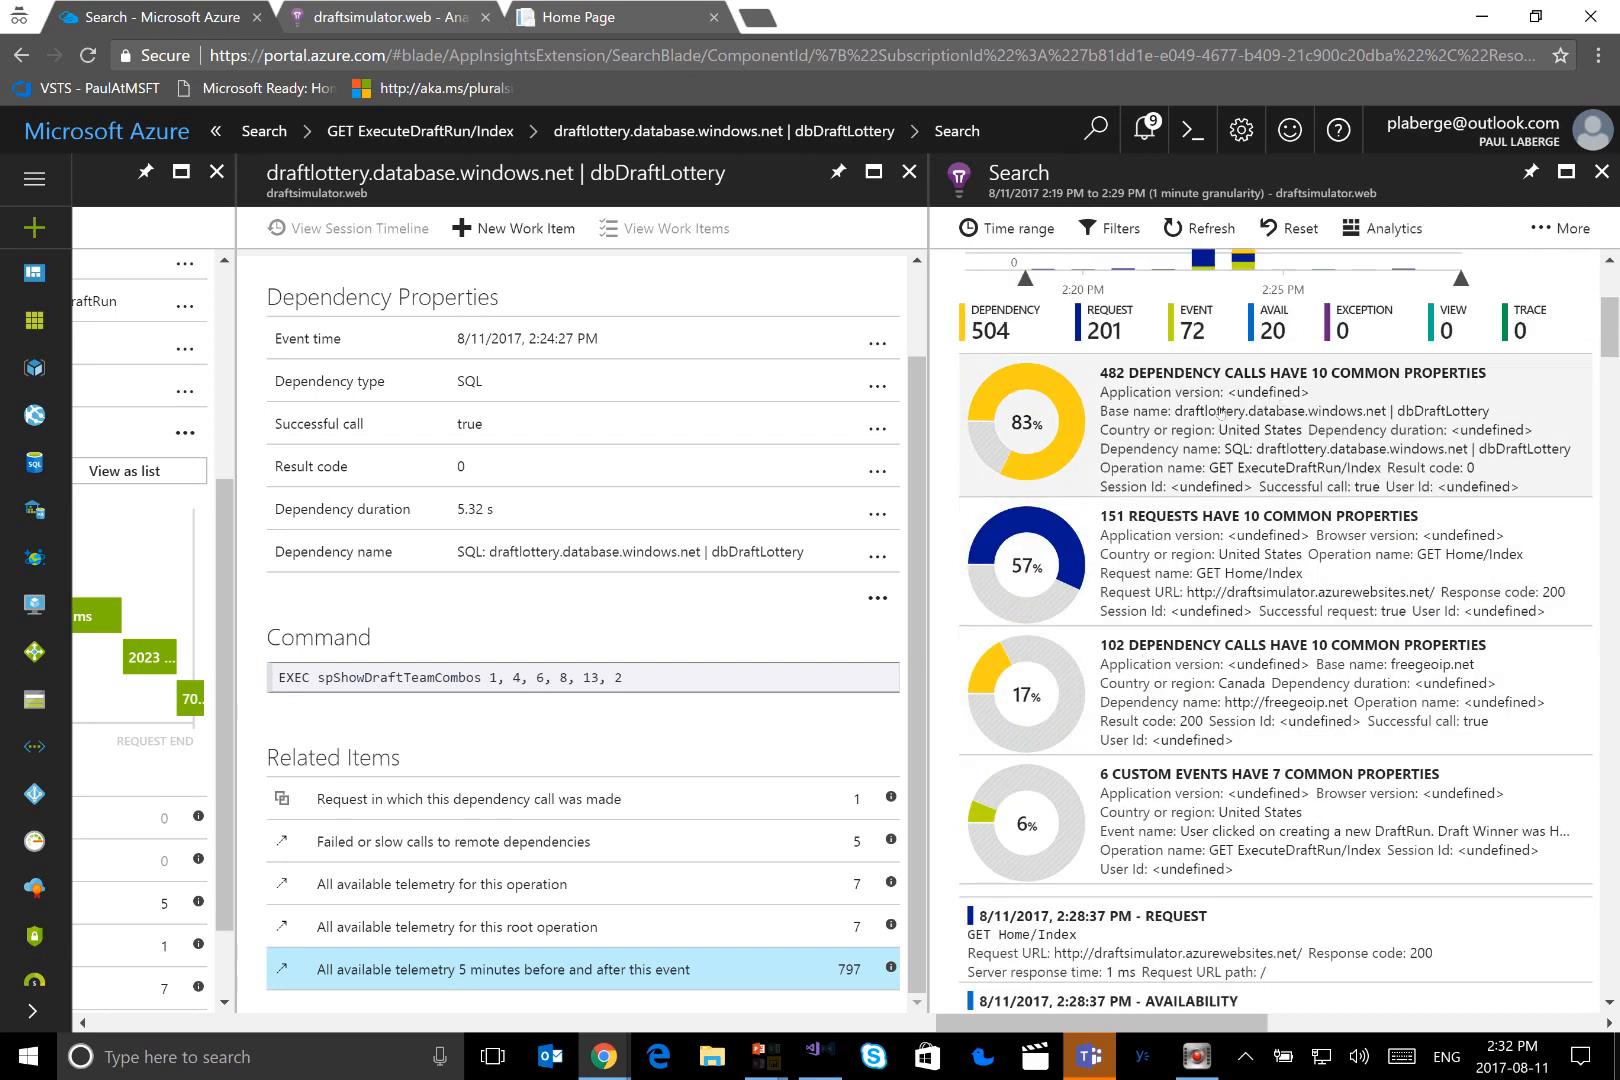
left_click(1185, 829)
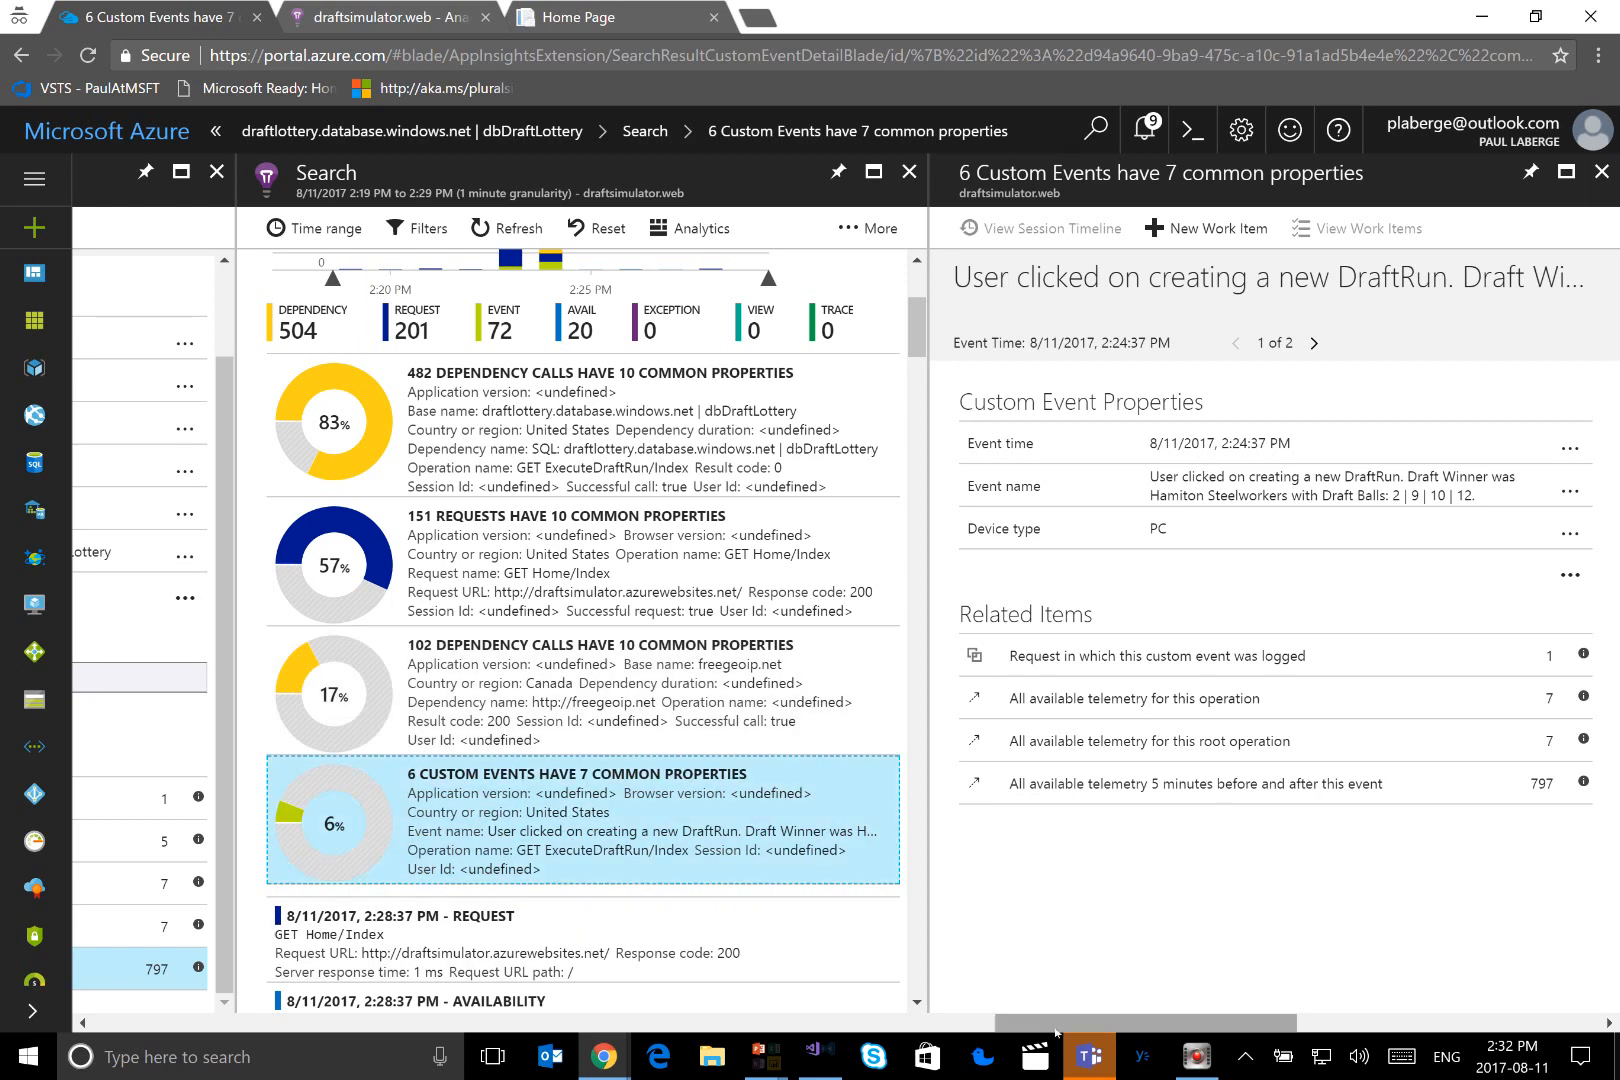
Go back to the draftsimulator.web overview and open its user Retention report
left_click_drag(1055, 1027, 1012, 1034)
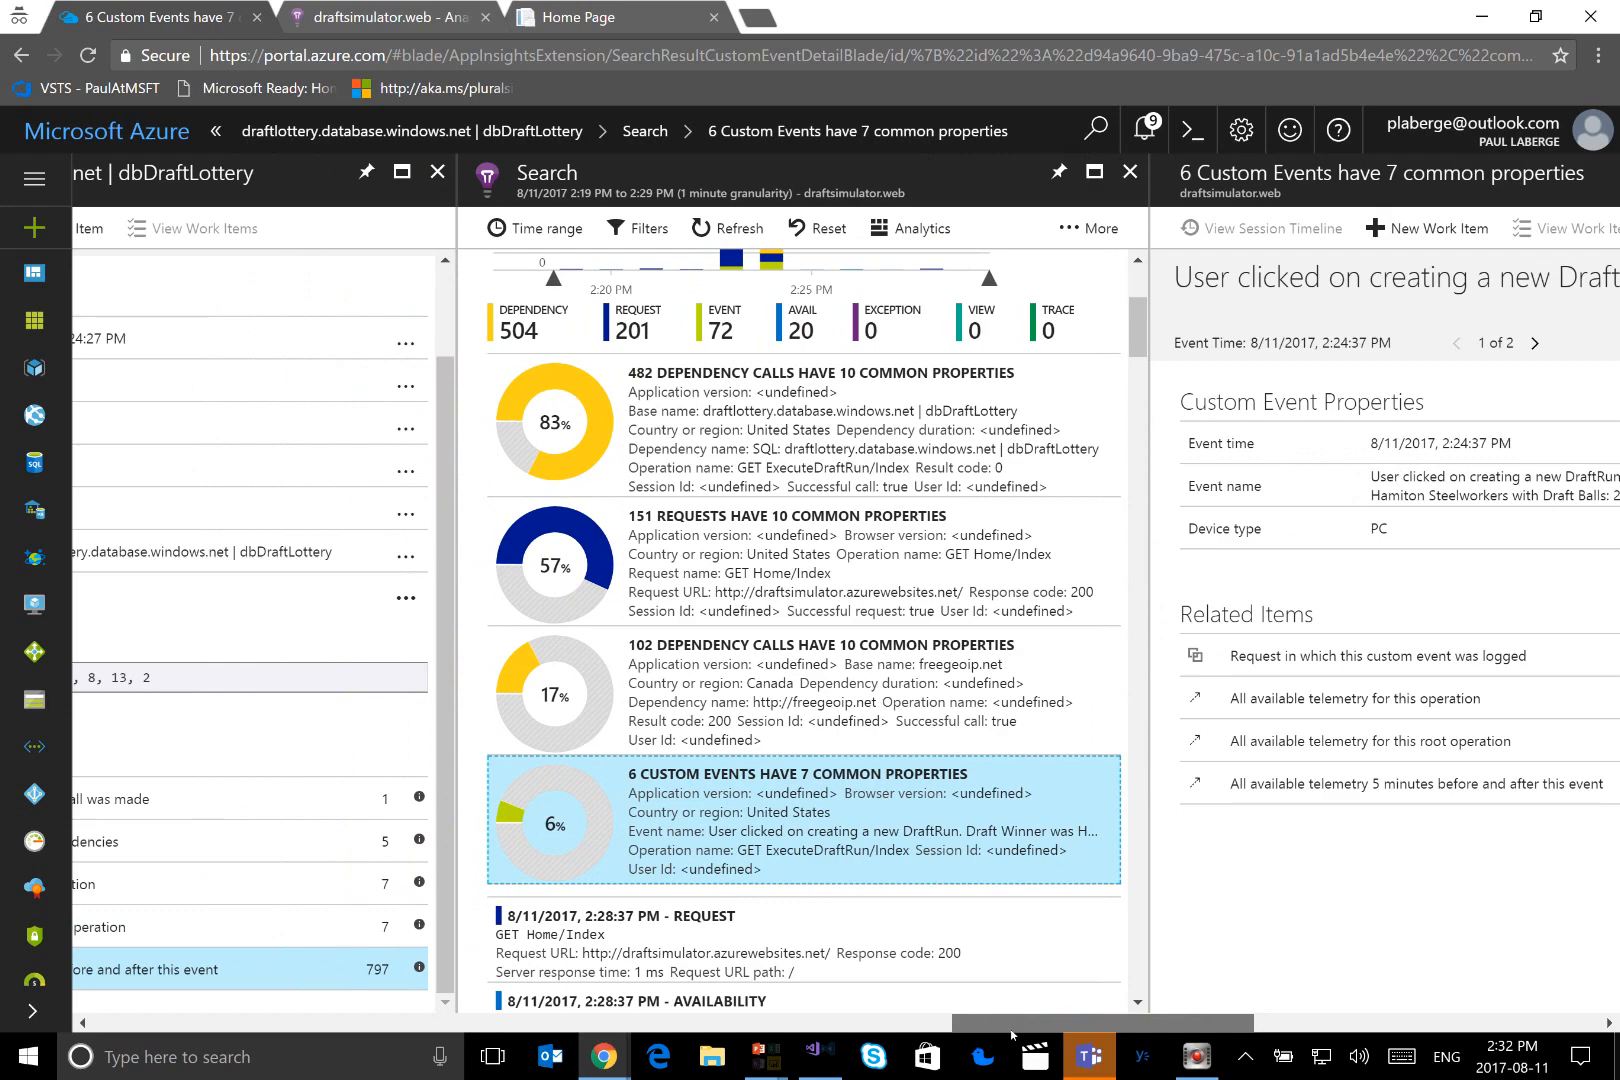
left_click_drag(984, 1043, 132, 1030)
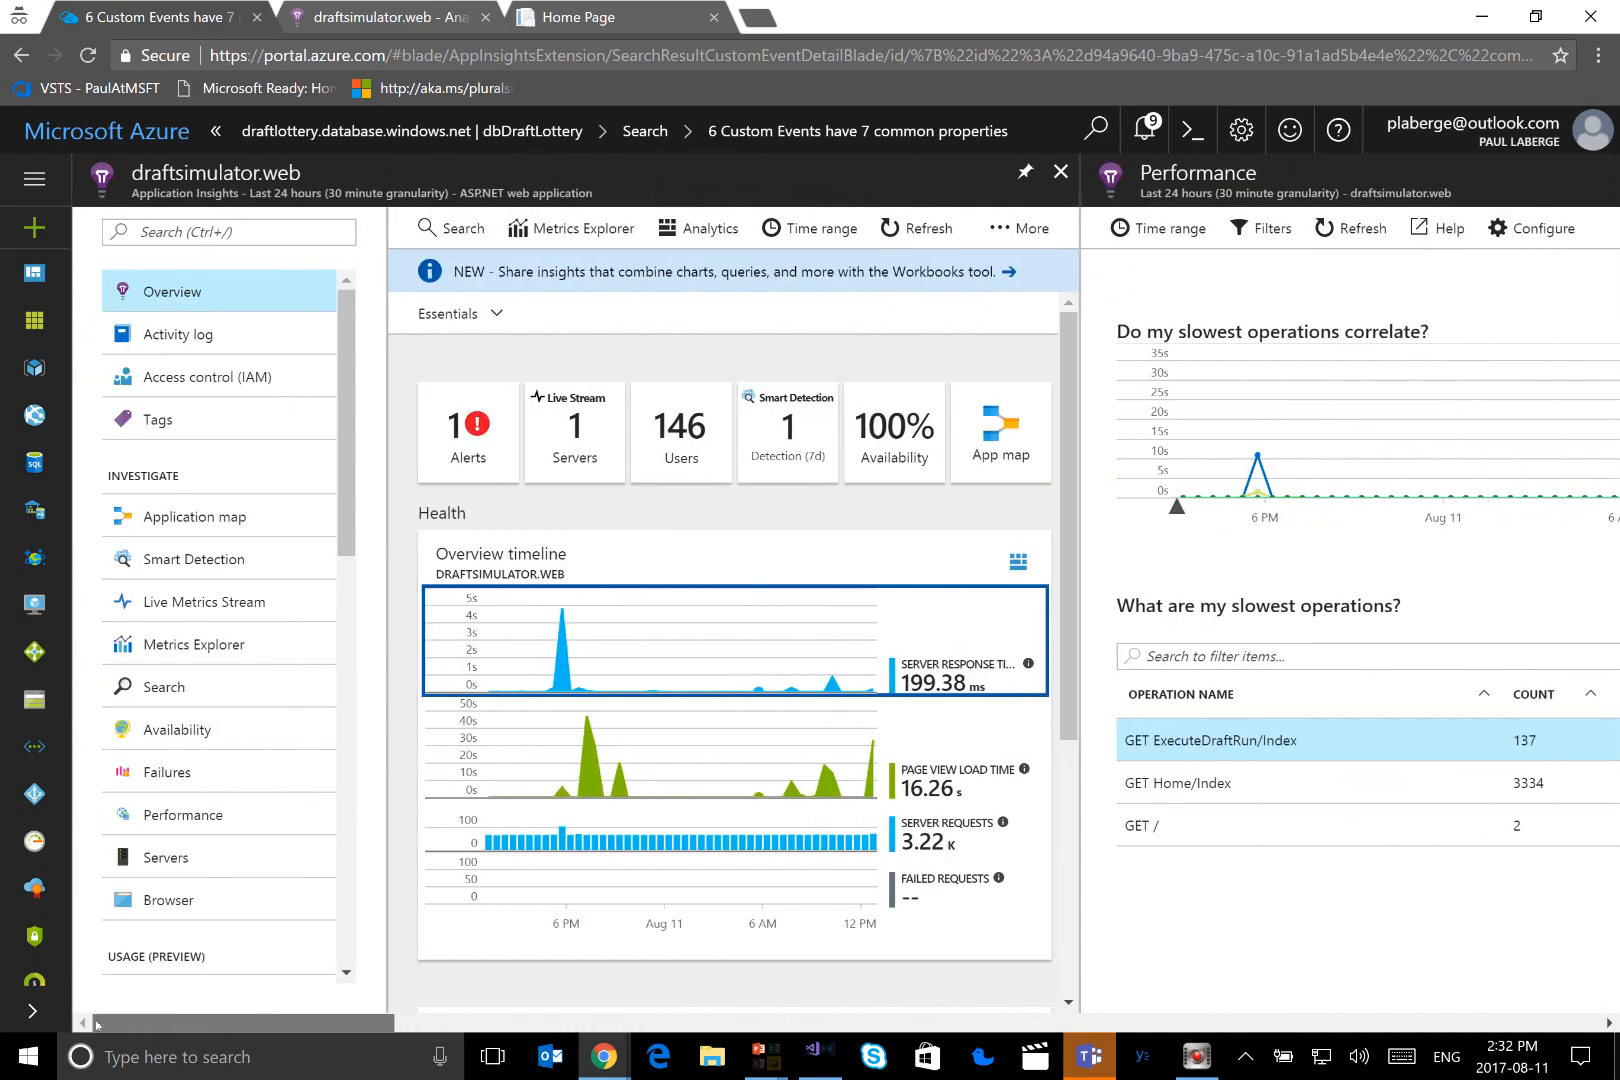
scroll(214, 611, "down", 3)
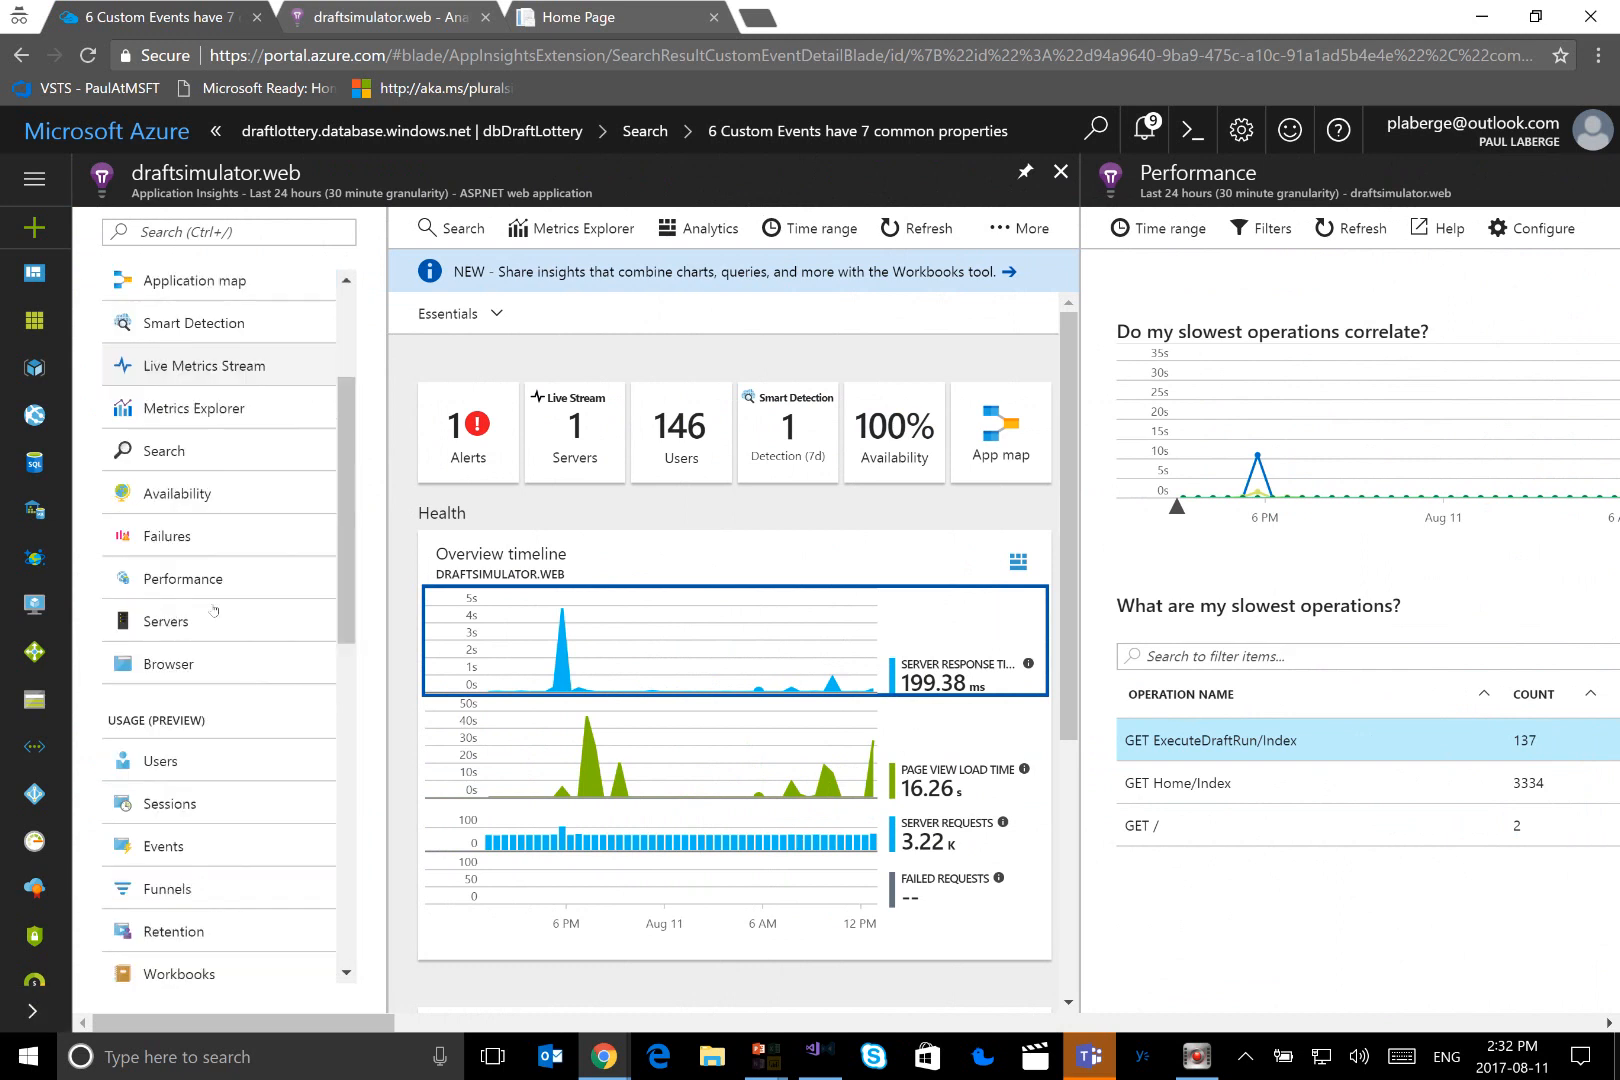
scroll(212, 608, "down", 3)
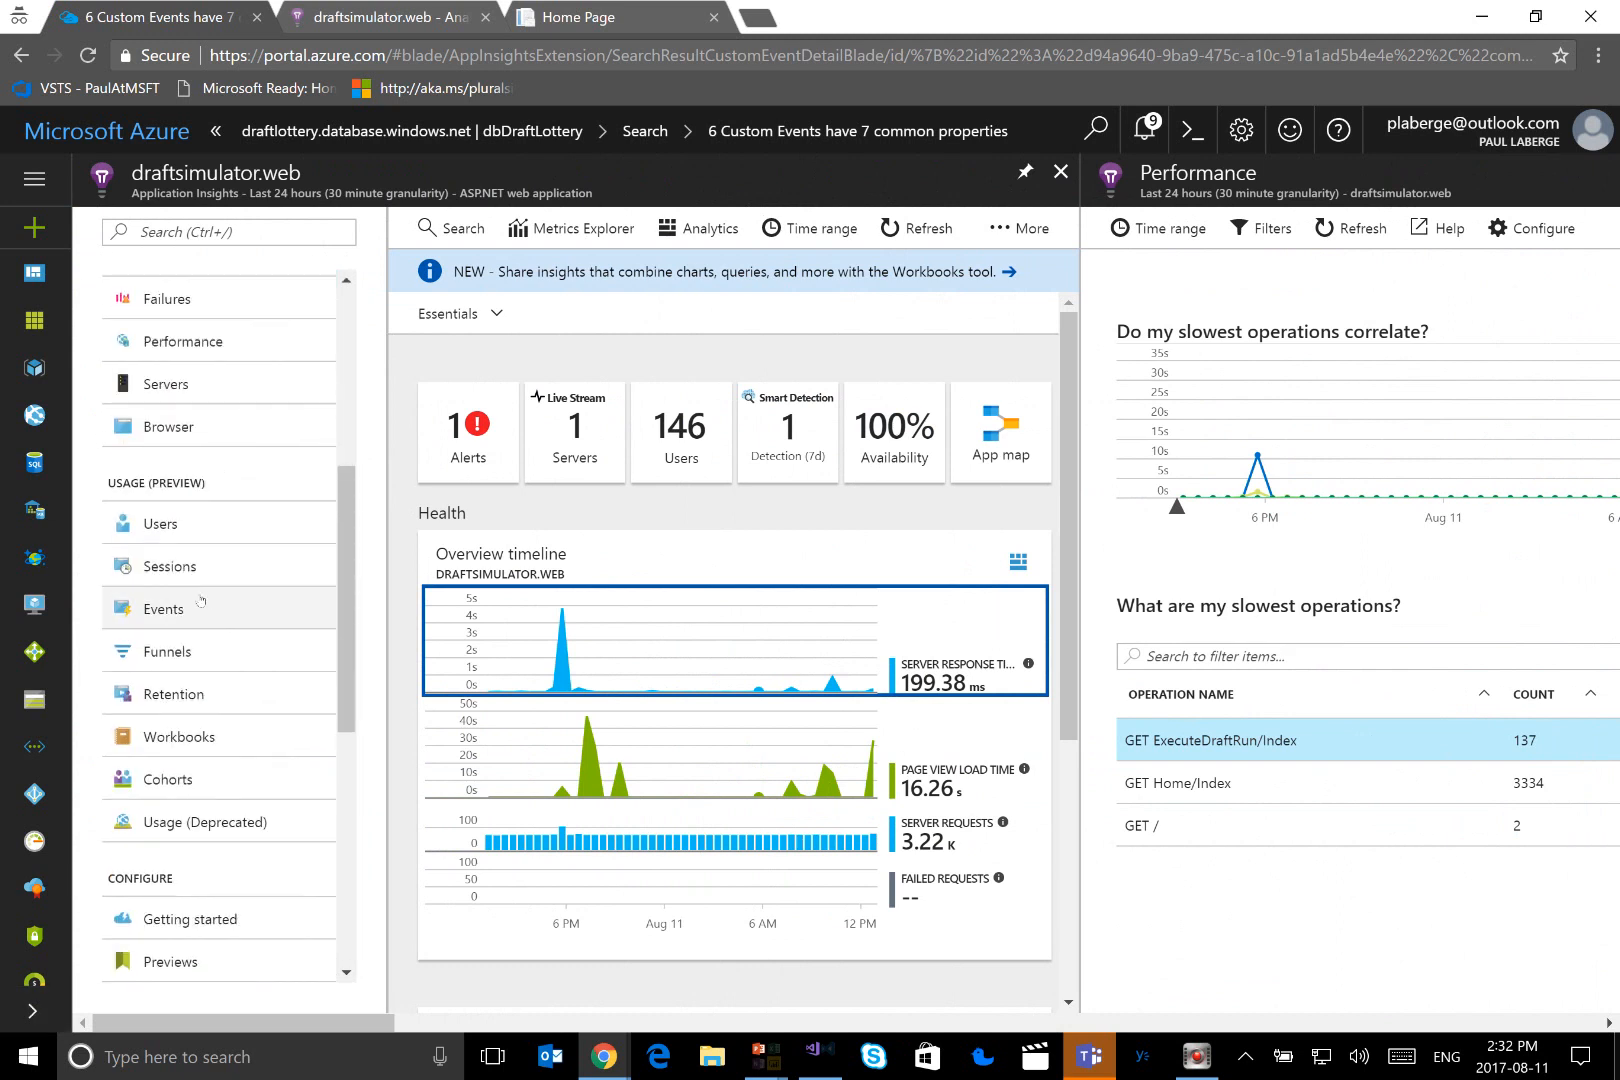
left_click(176, 705)
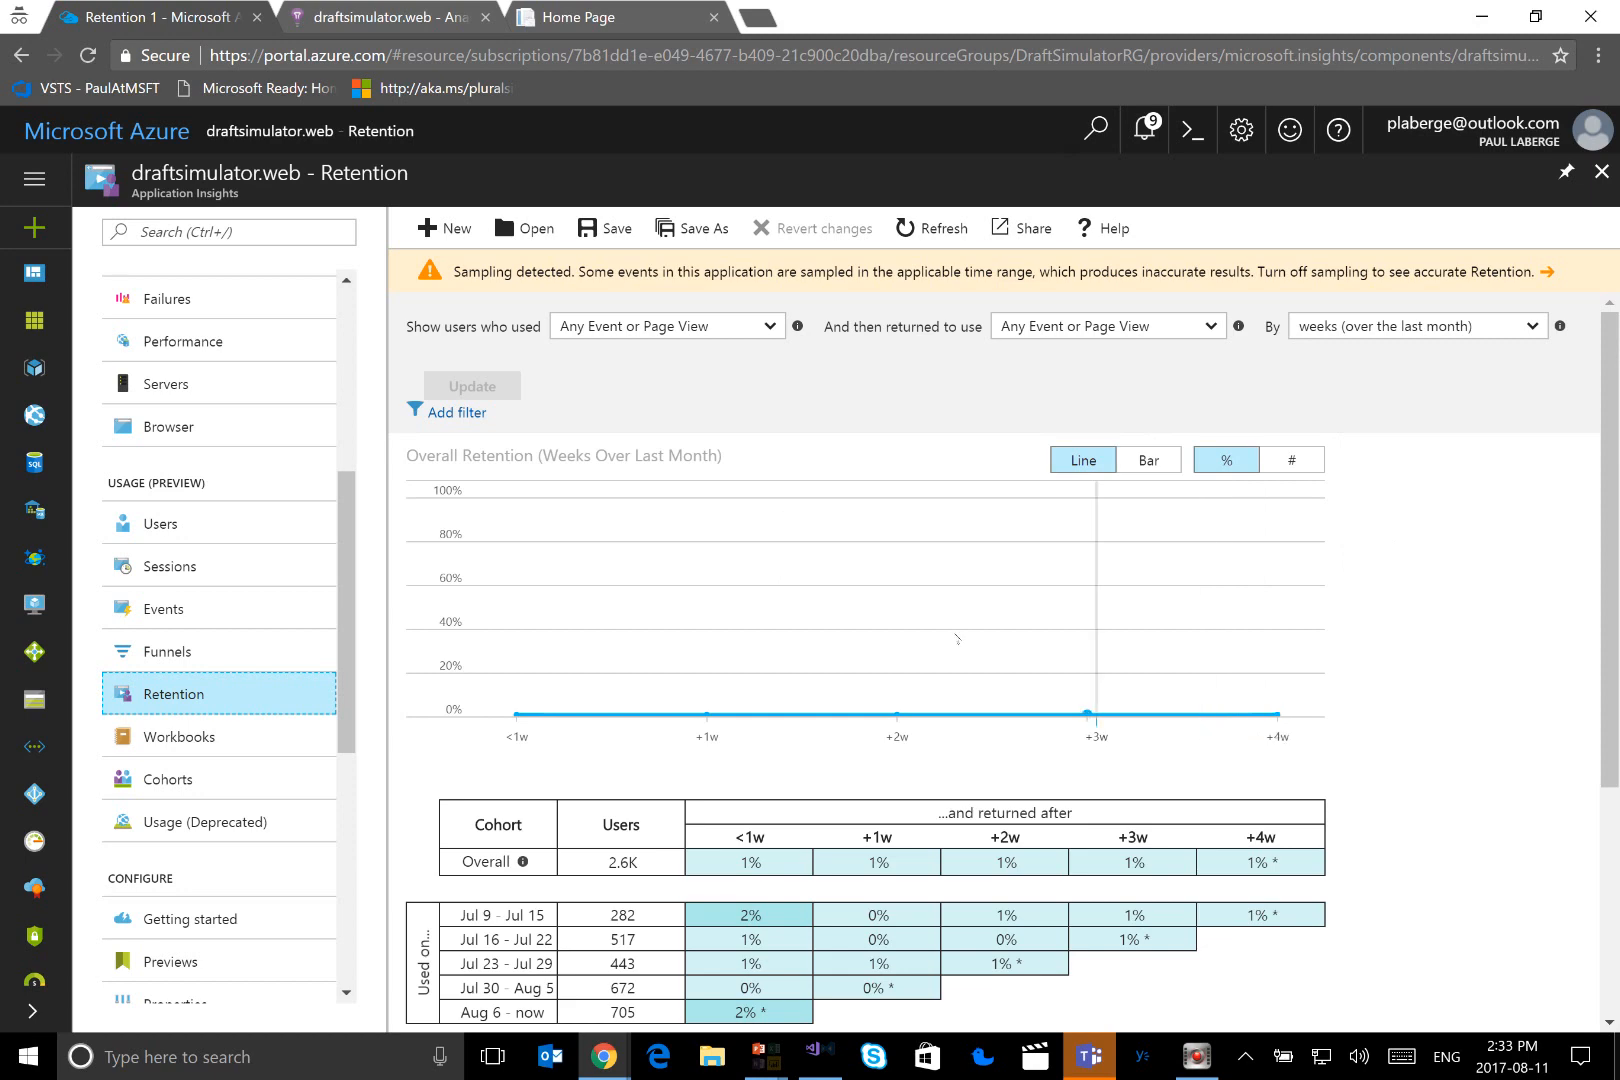
Examine the retention report's weekly cohort table and its top initiating and returned events
scroll(955, 637, "down", 1)
scroll(955, 637, "down", 2)
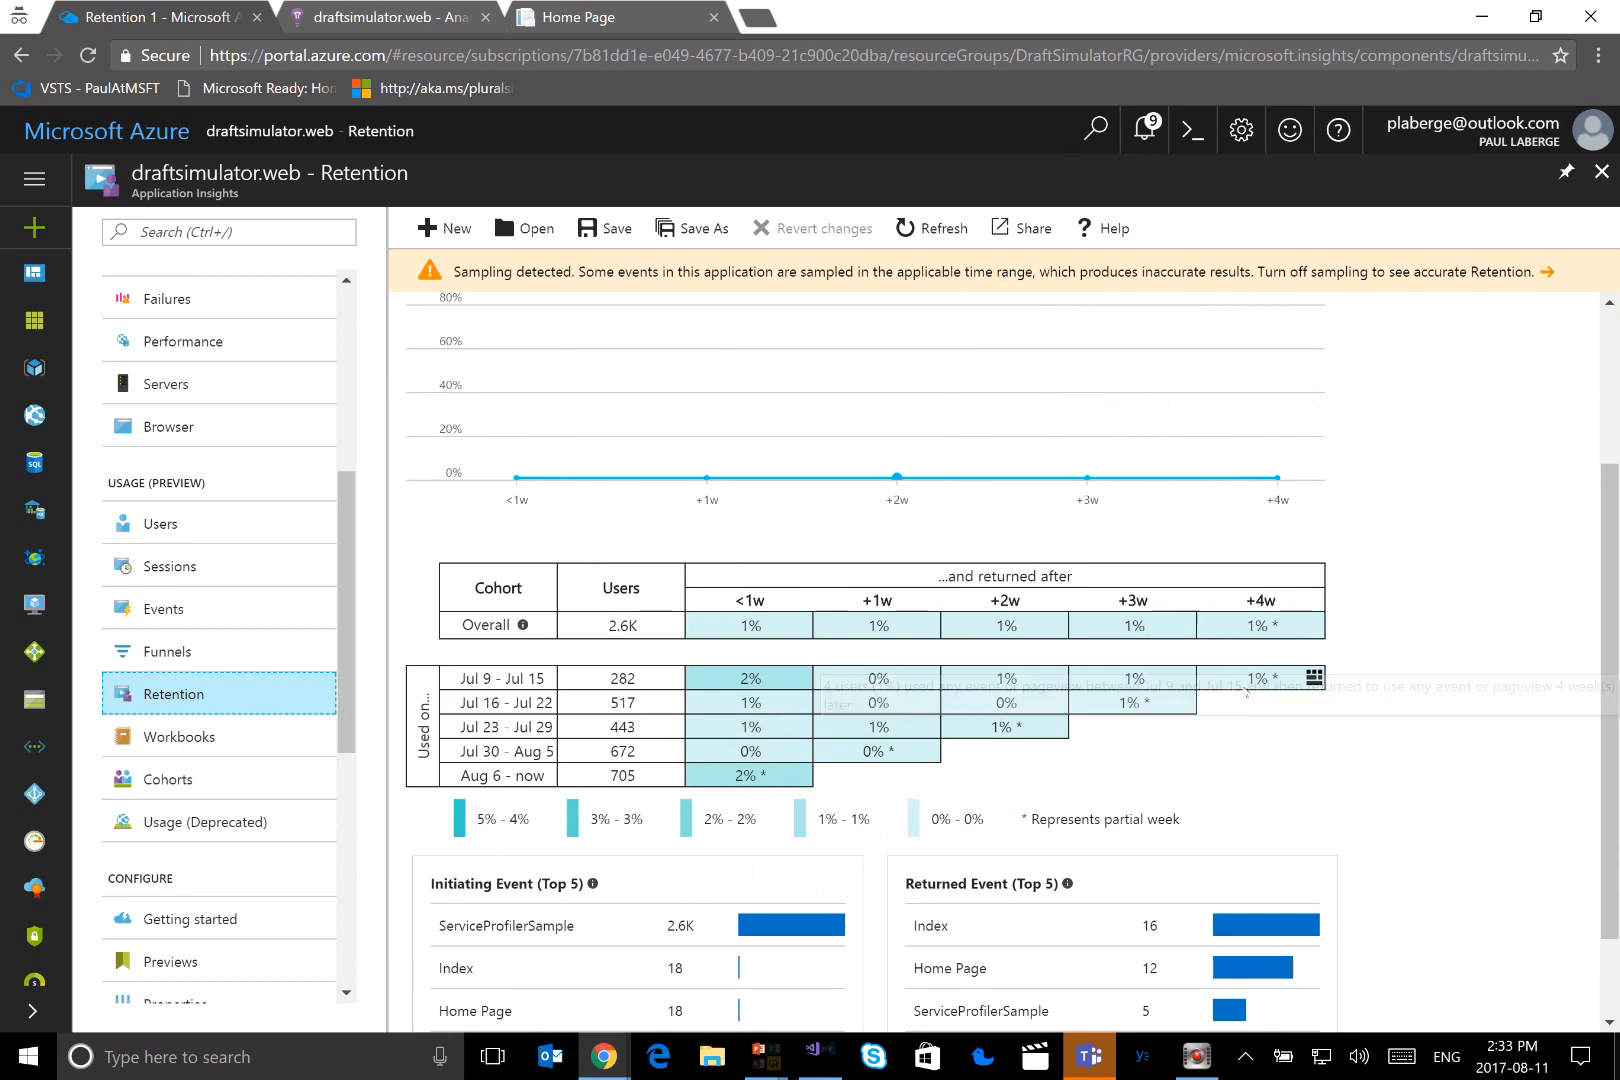
mouse_move(1258, 680)
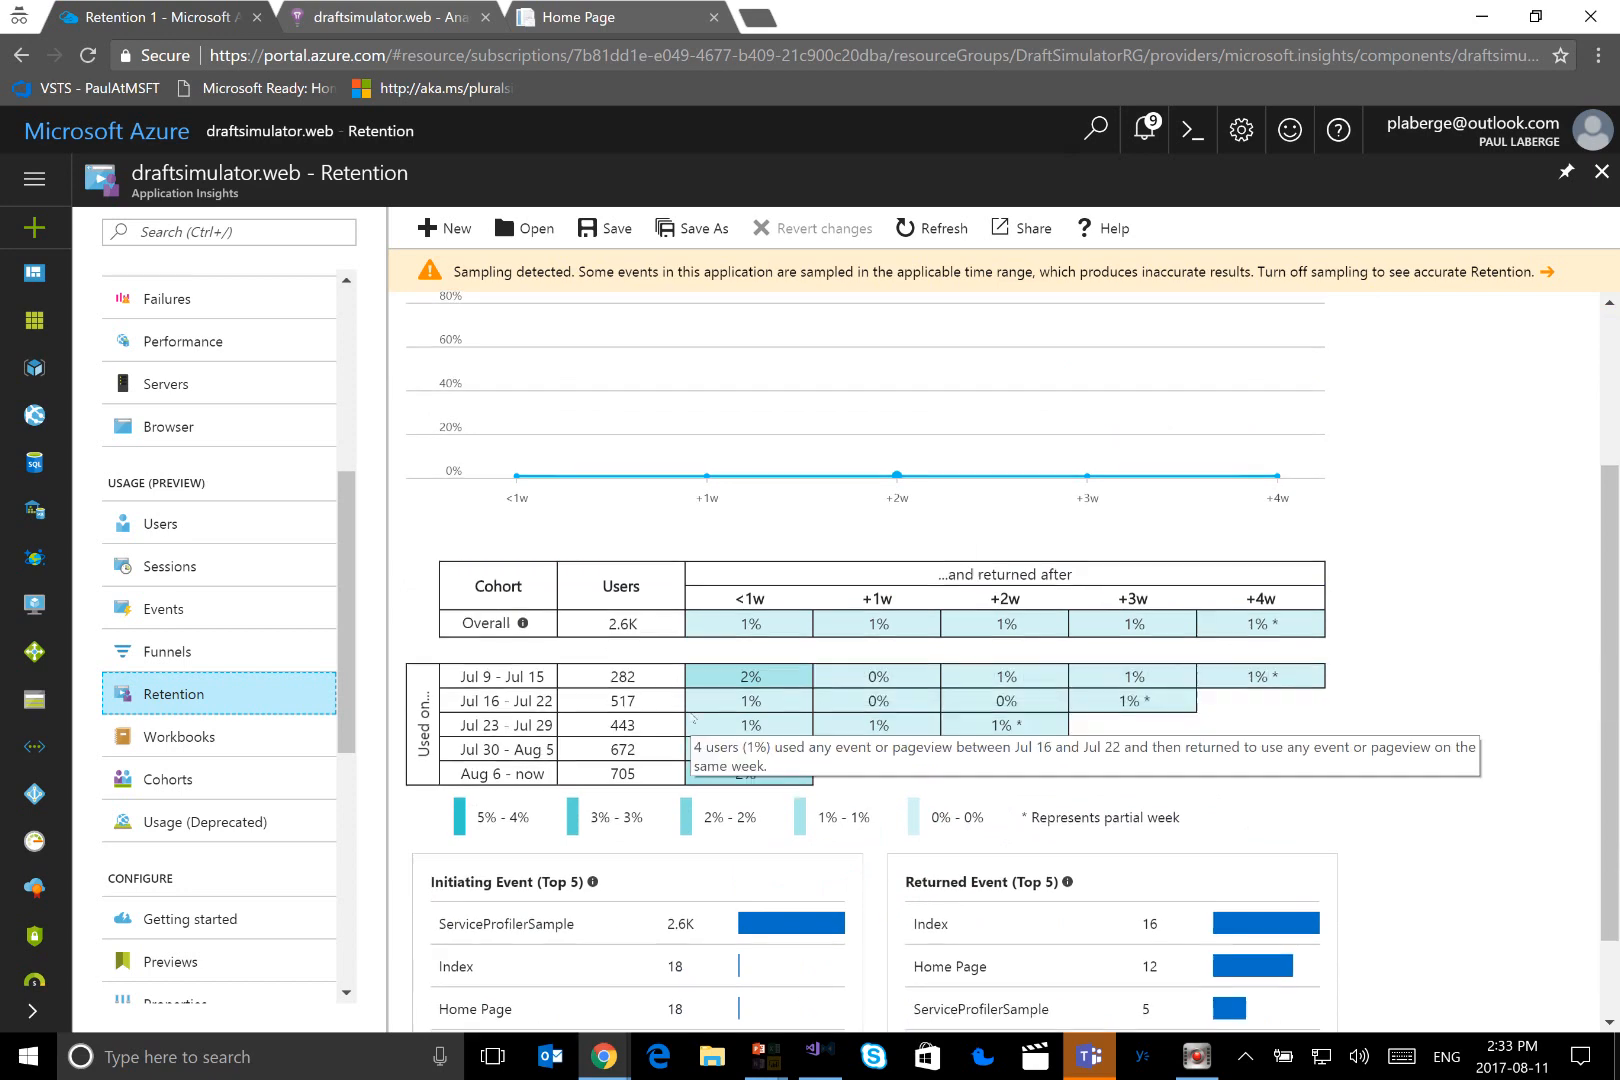
scroll(690, 716, "down", 1)
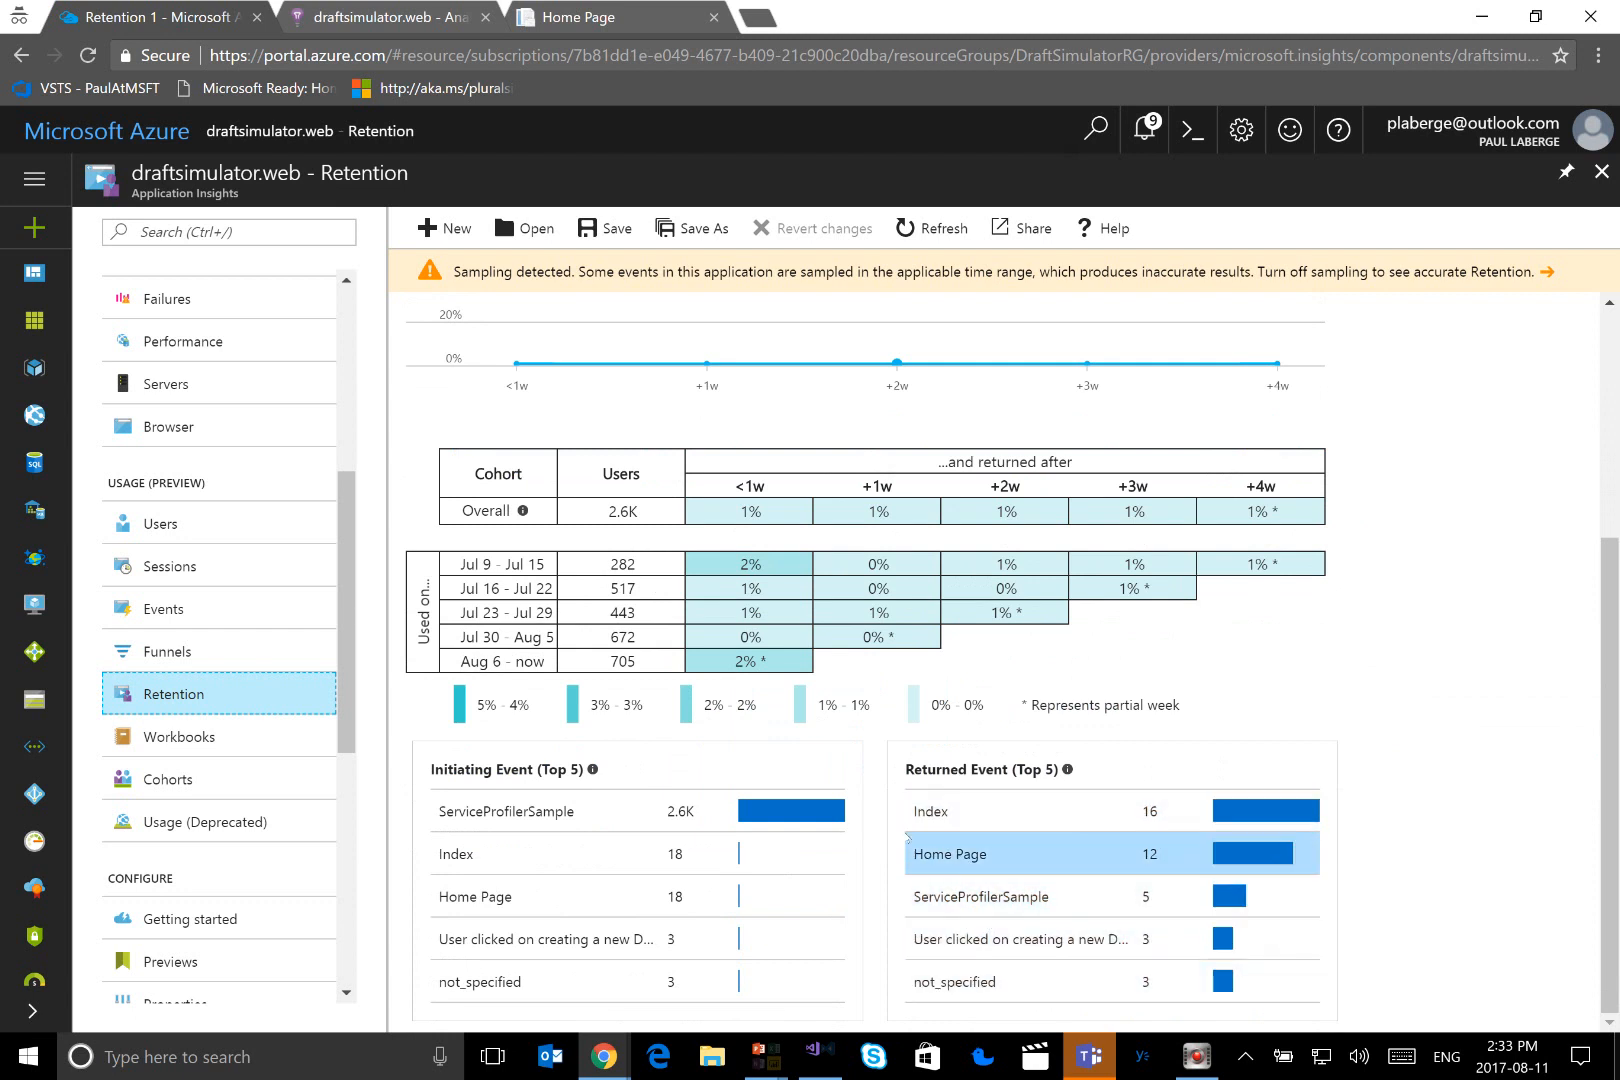
scroll(865, 795, "up", 3)
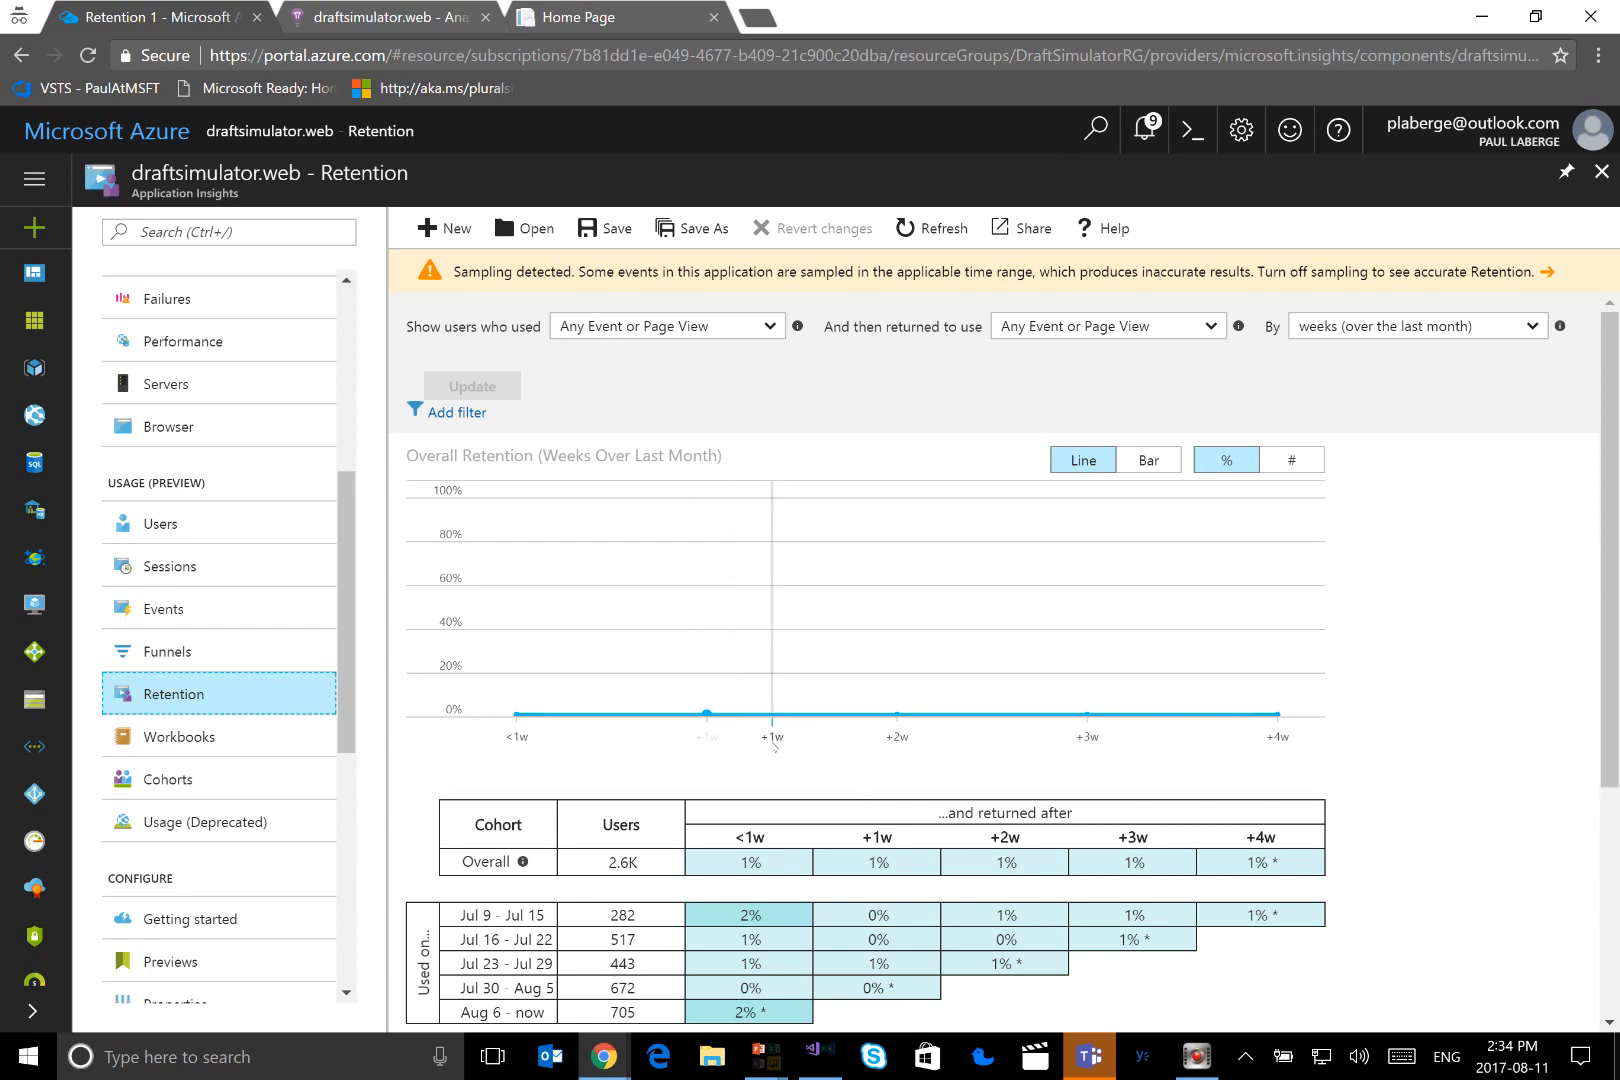
Switch to the PowerPoint slide show and reveal step 13, Post-Approve, on the DevOps flow diagram
mouse_move(766, 1058)
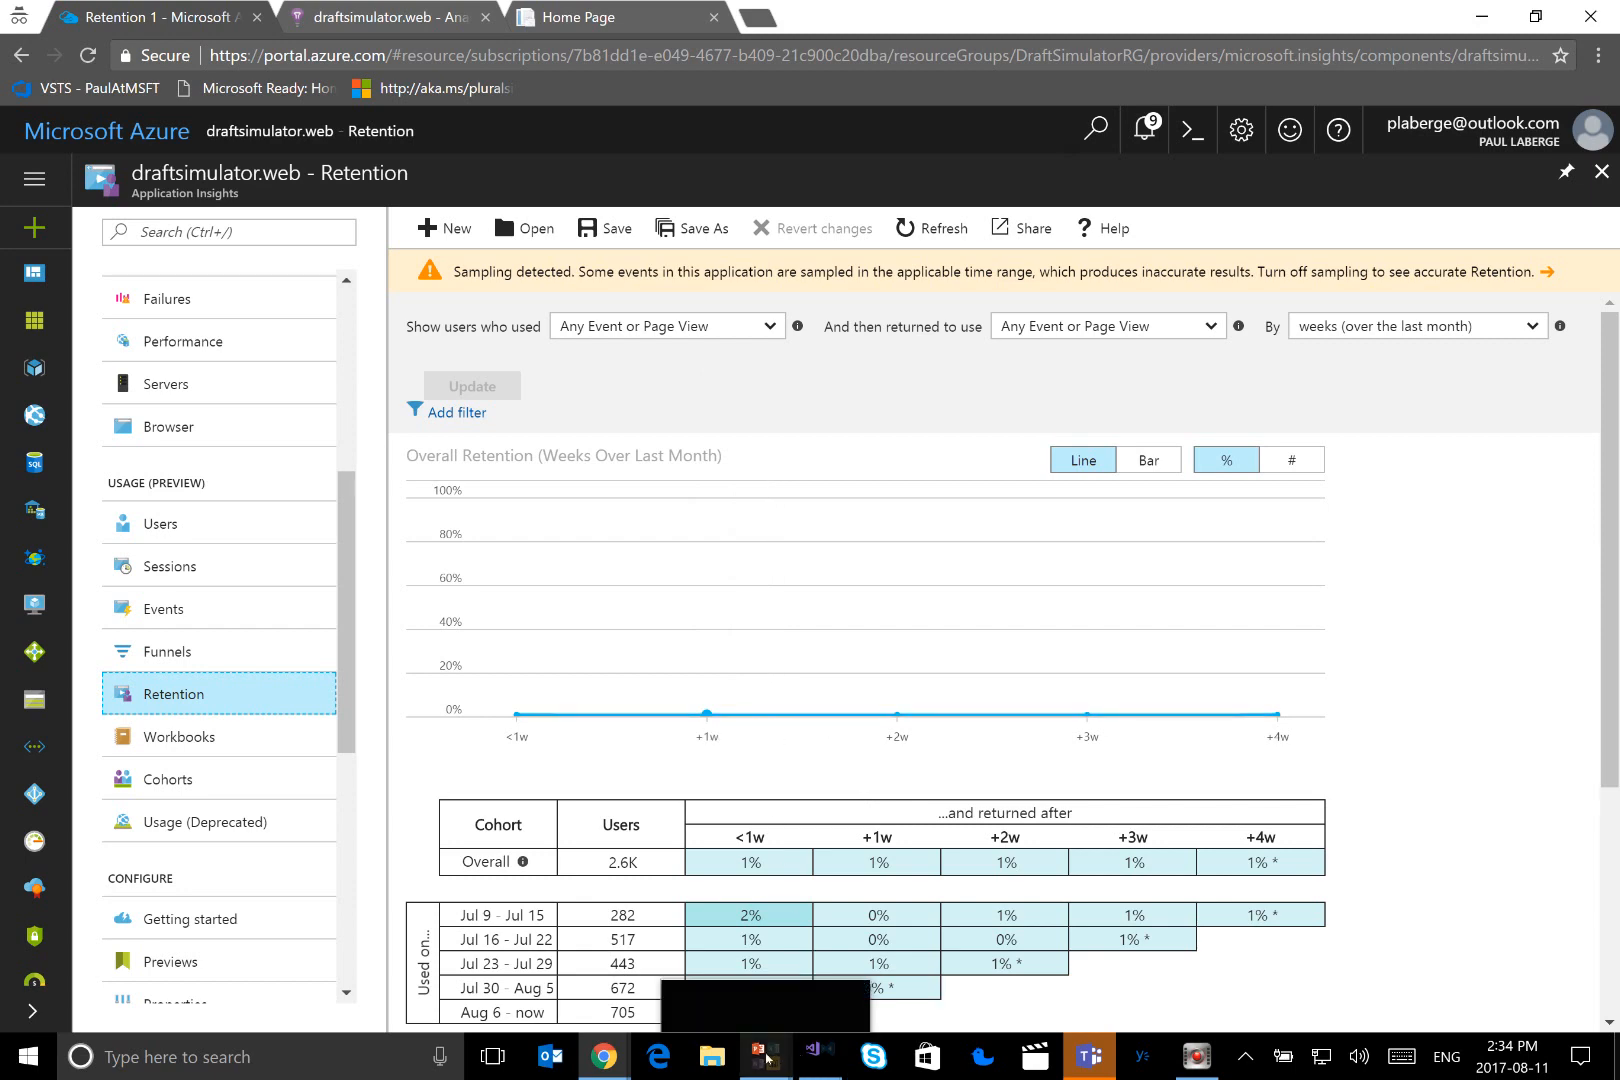
key("alt+Tab")
key("alt+Tab")
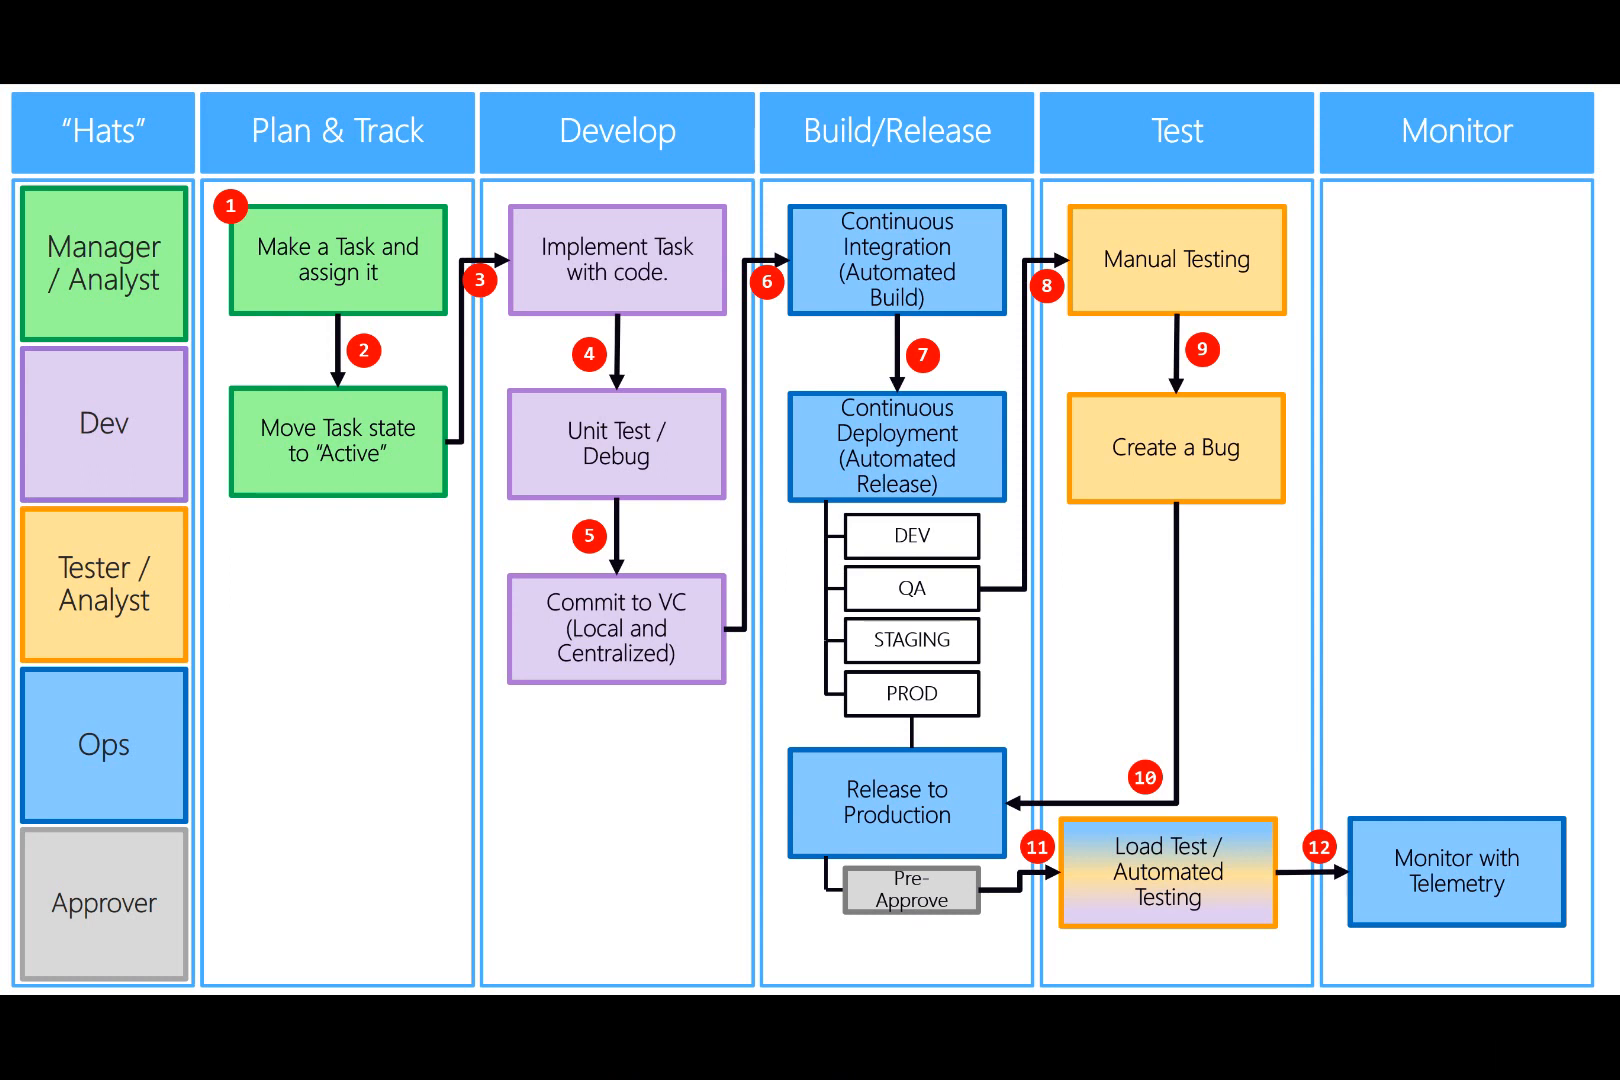
key("Right")
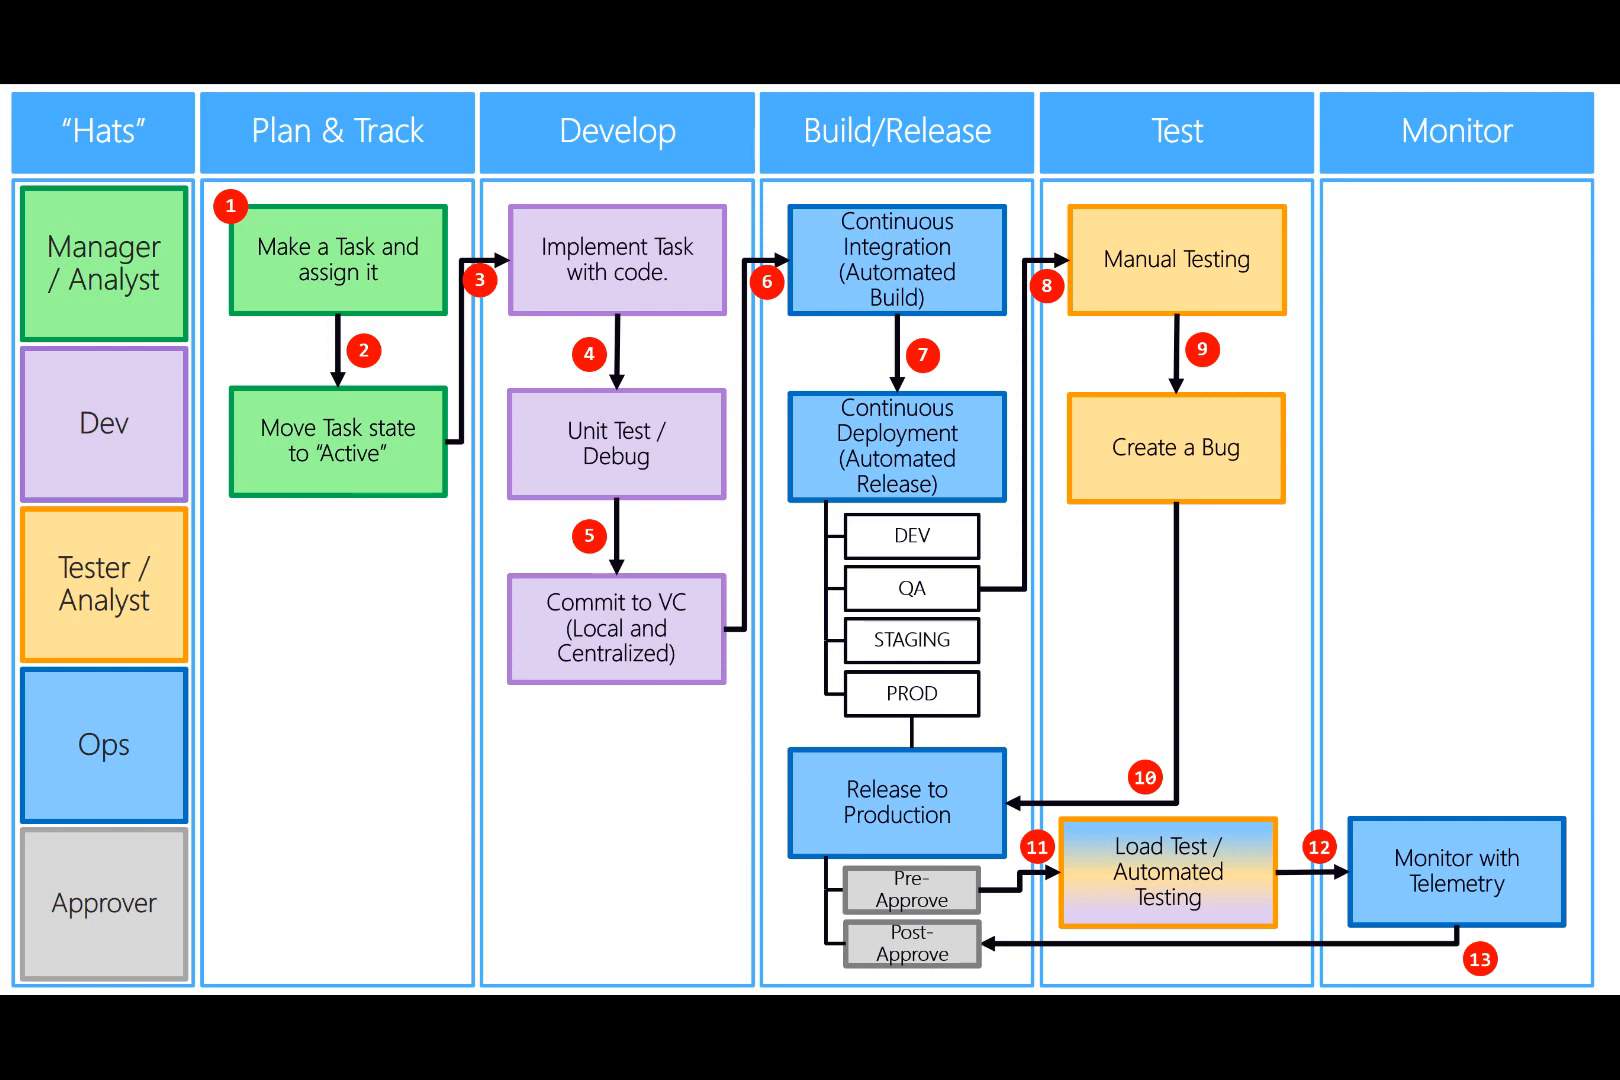
Switch to Visual Studio Team Services in Chrome and open the pending post-deployment approval for Release-151's PRODUCTION environment
key("alt+Tab")
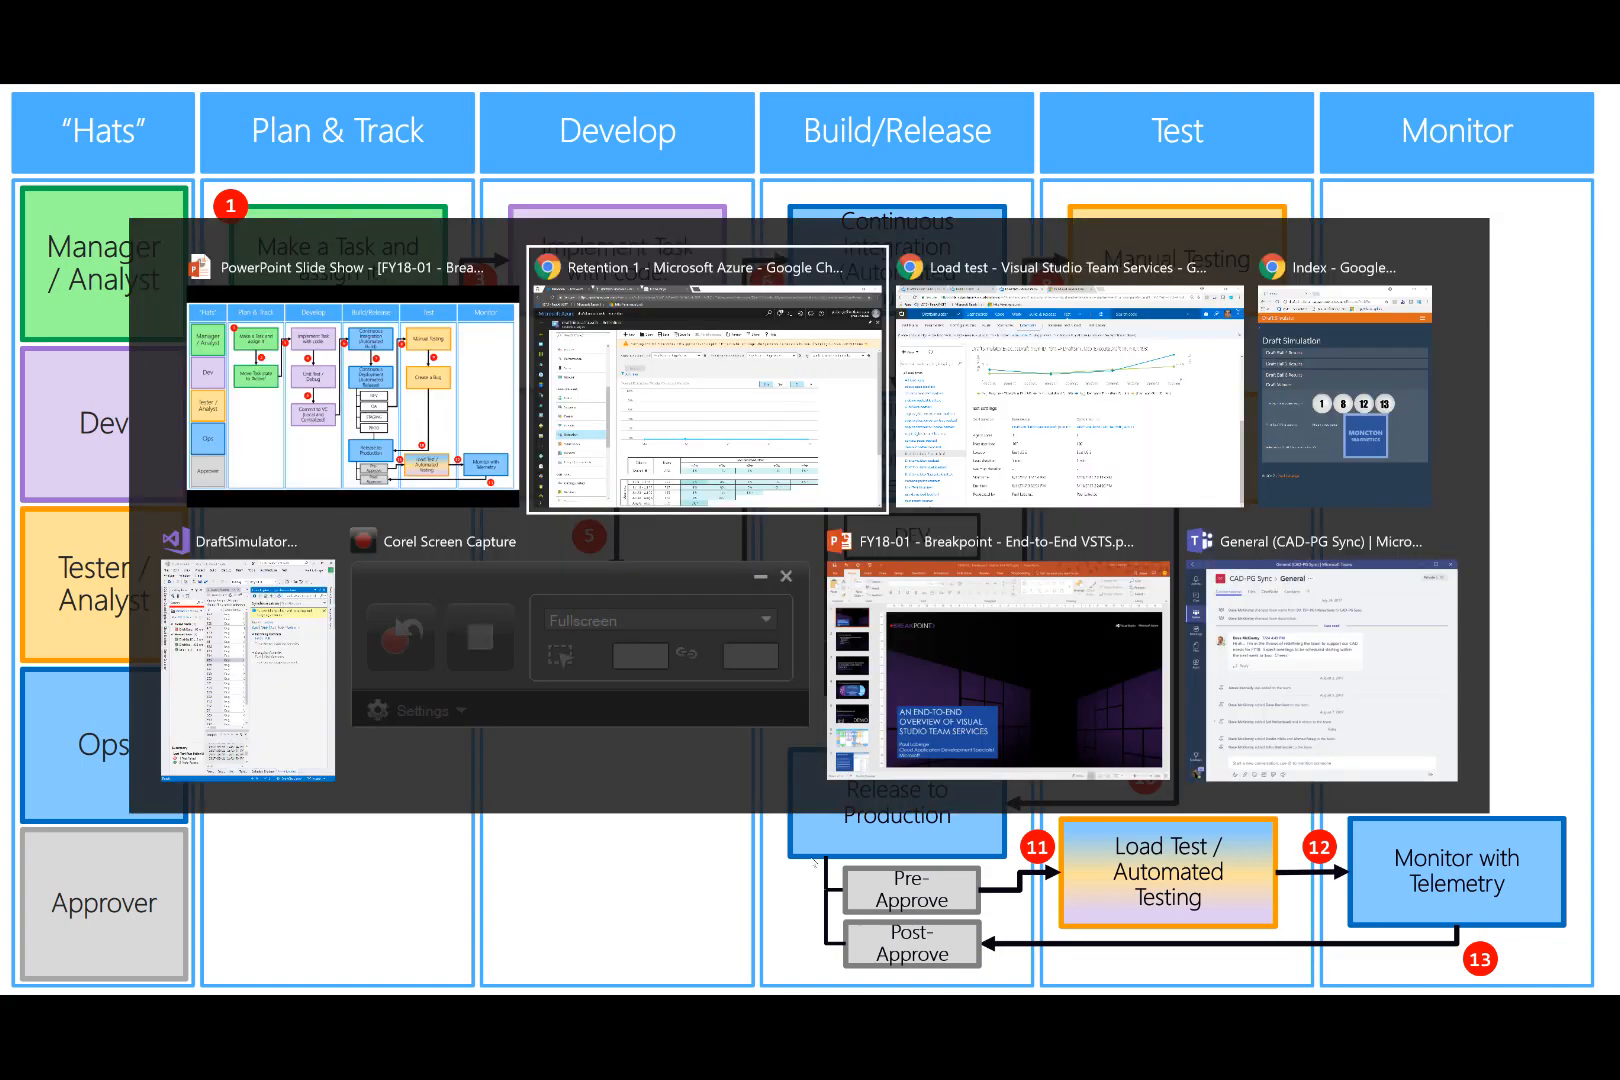
key("alt+Tab")
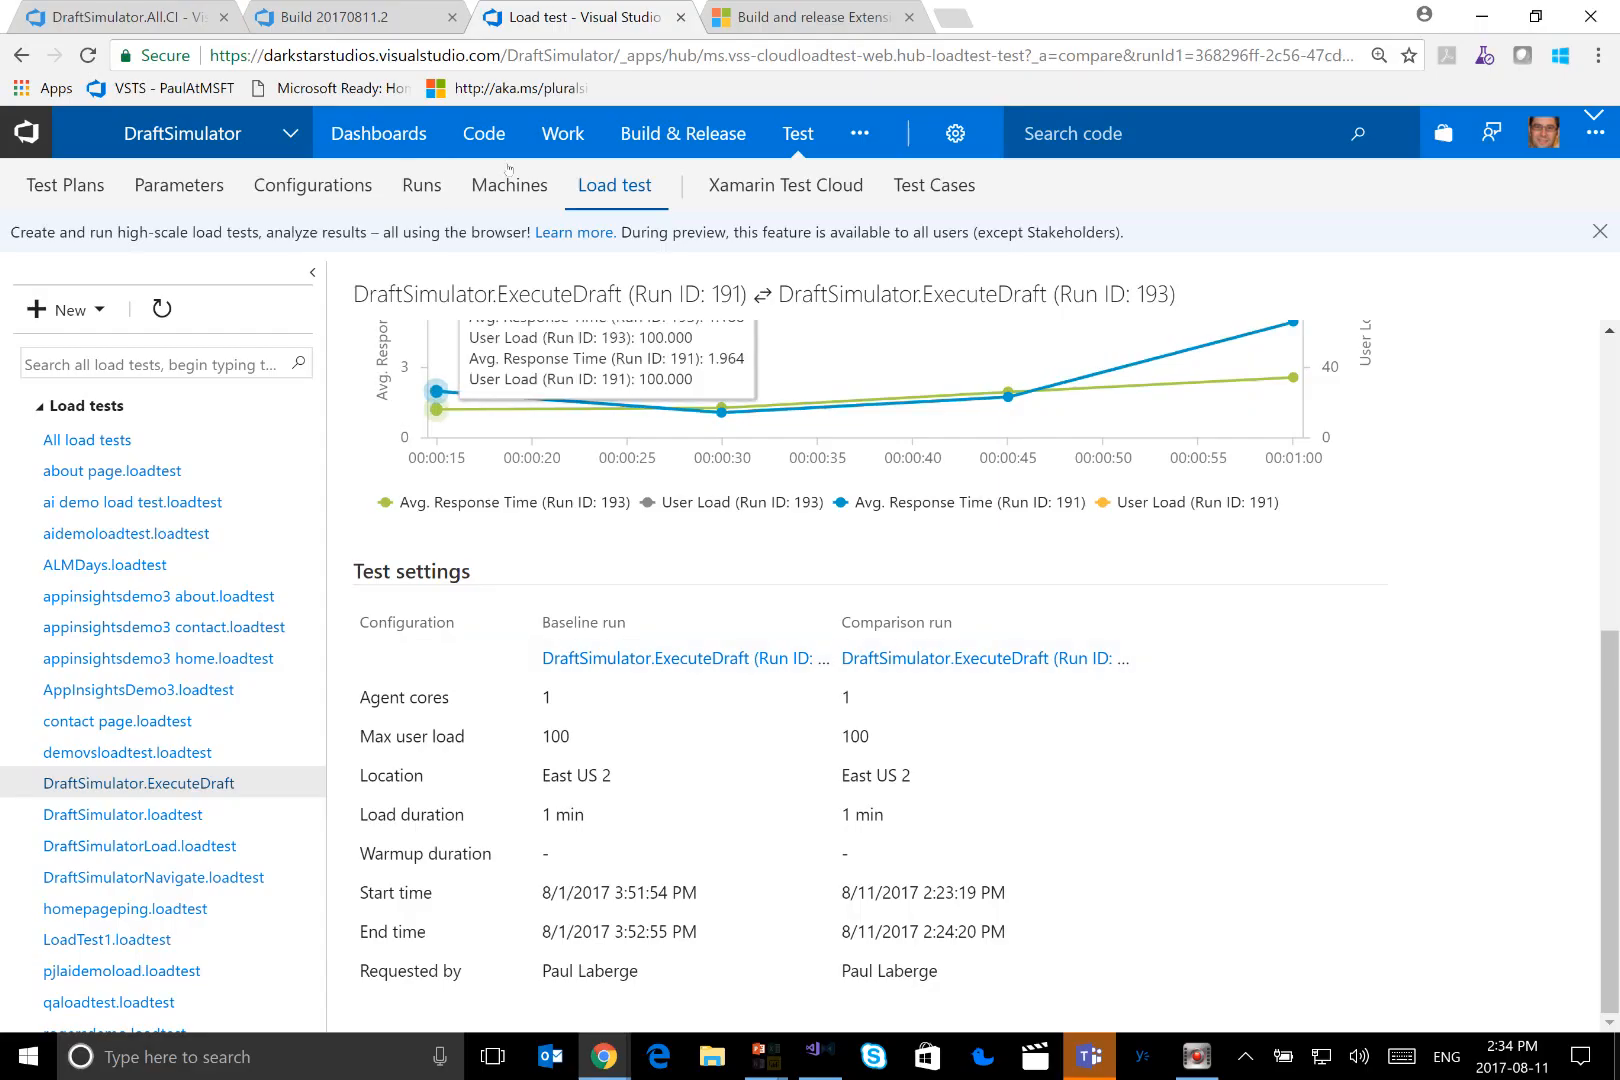
mouse_move(633, 137)
left_click(662, 229)
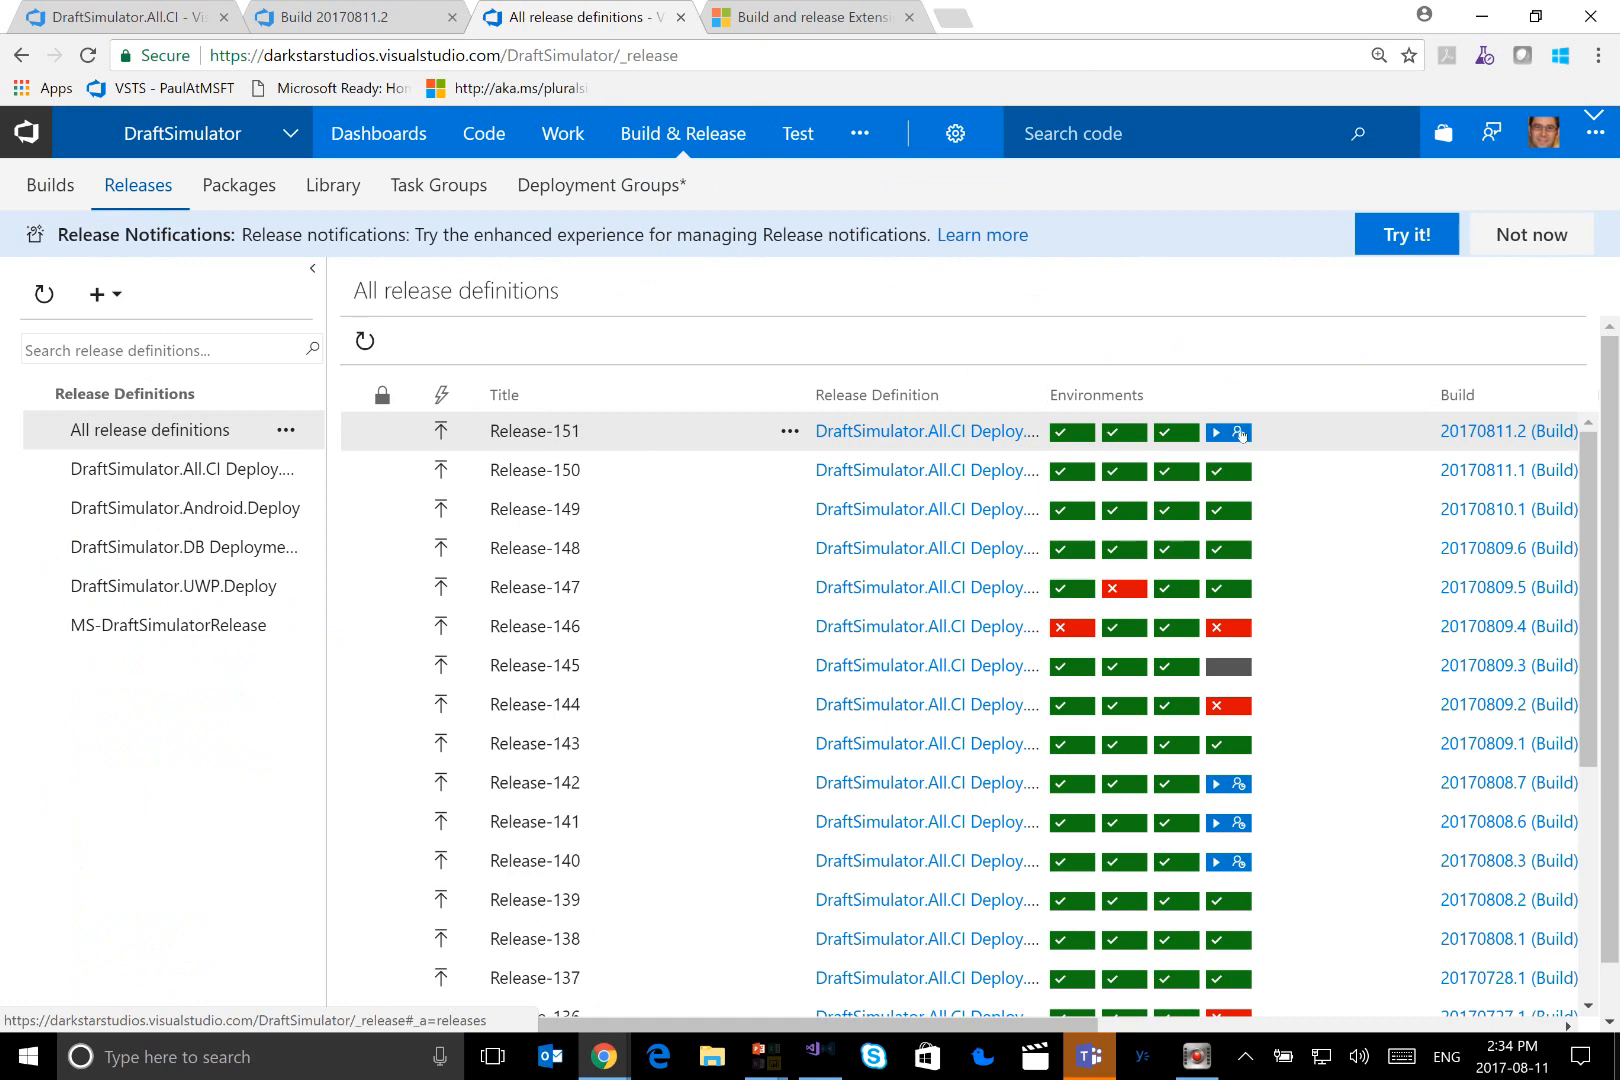
mouse_move(1240, 435)
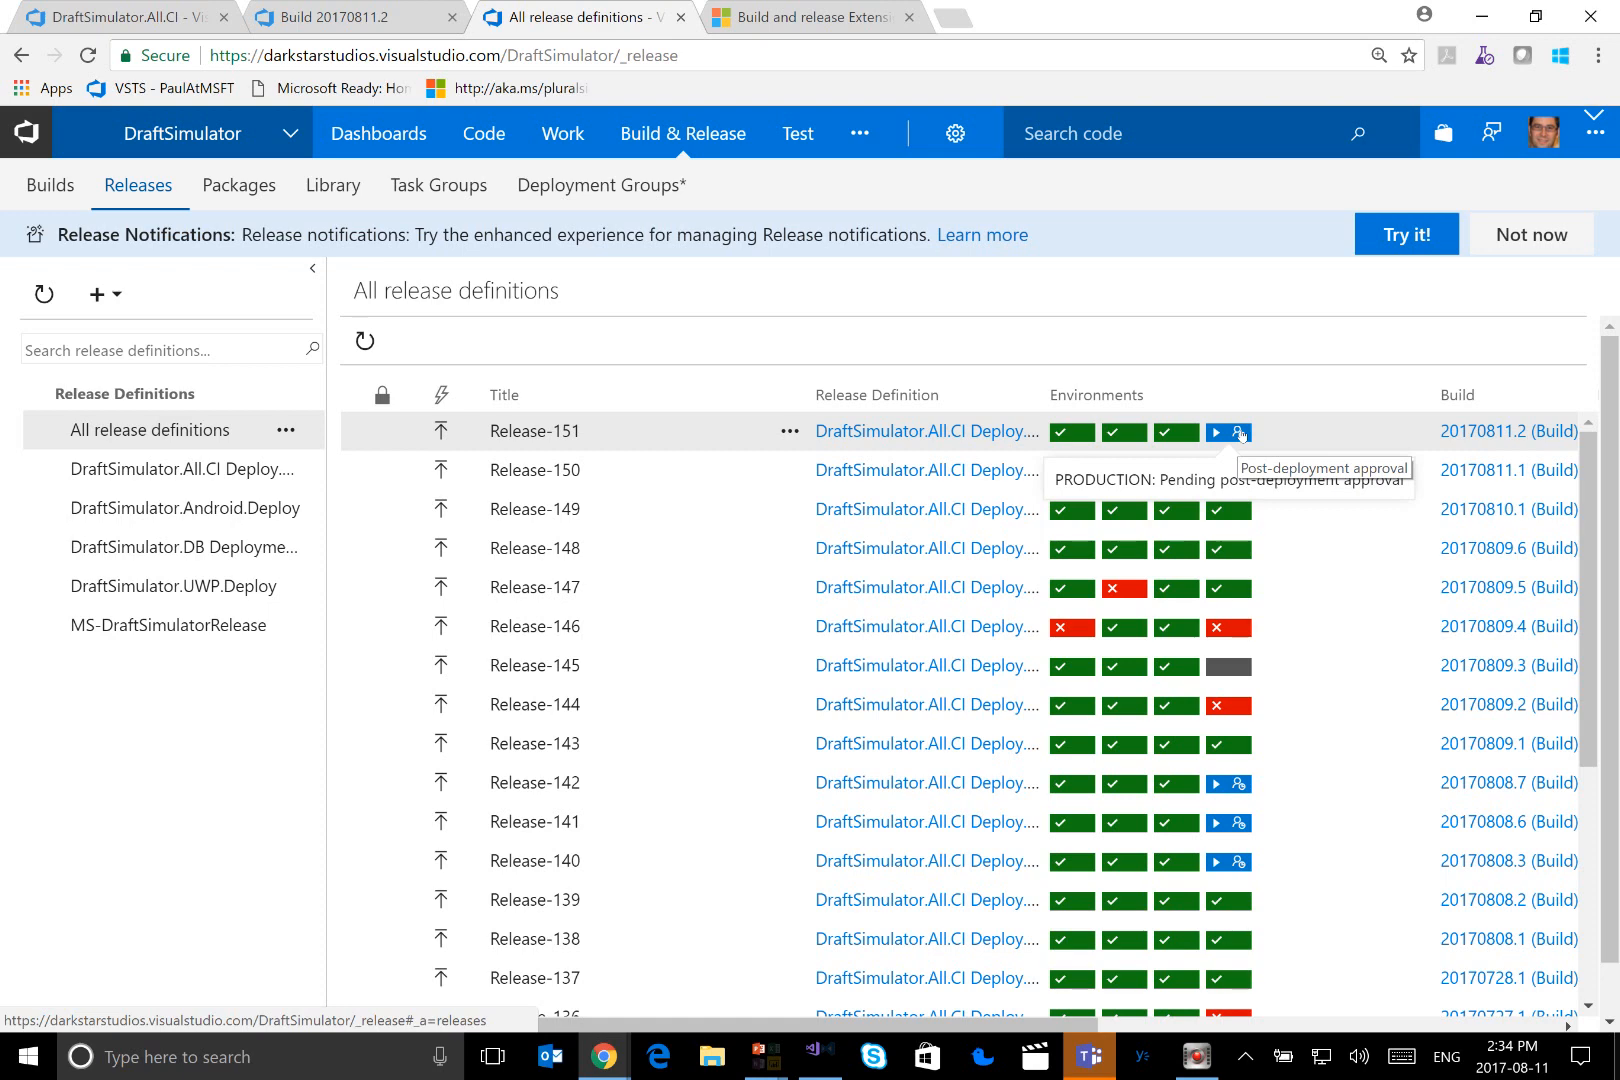
left_click(1239, 433)
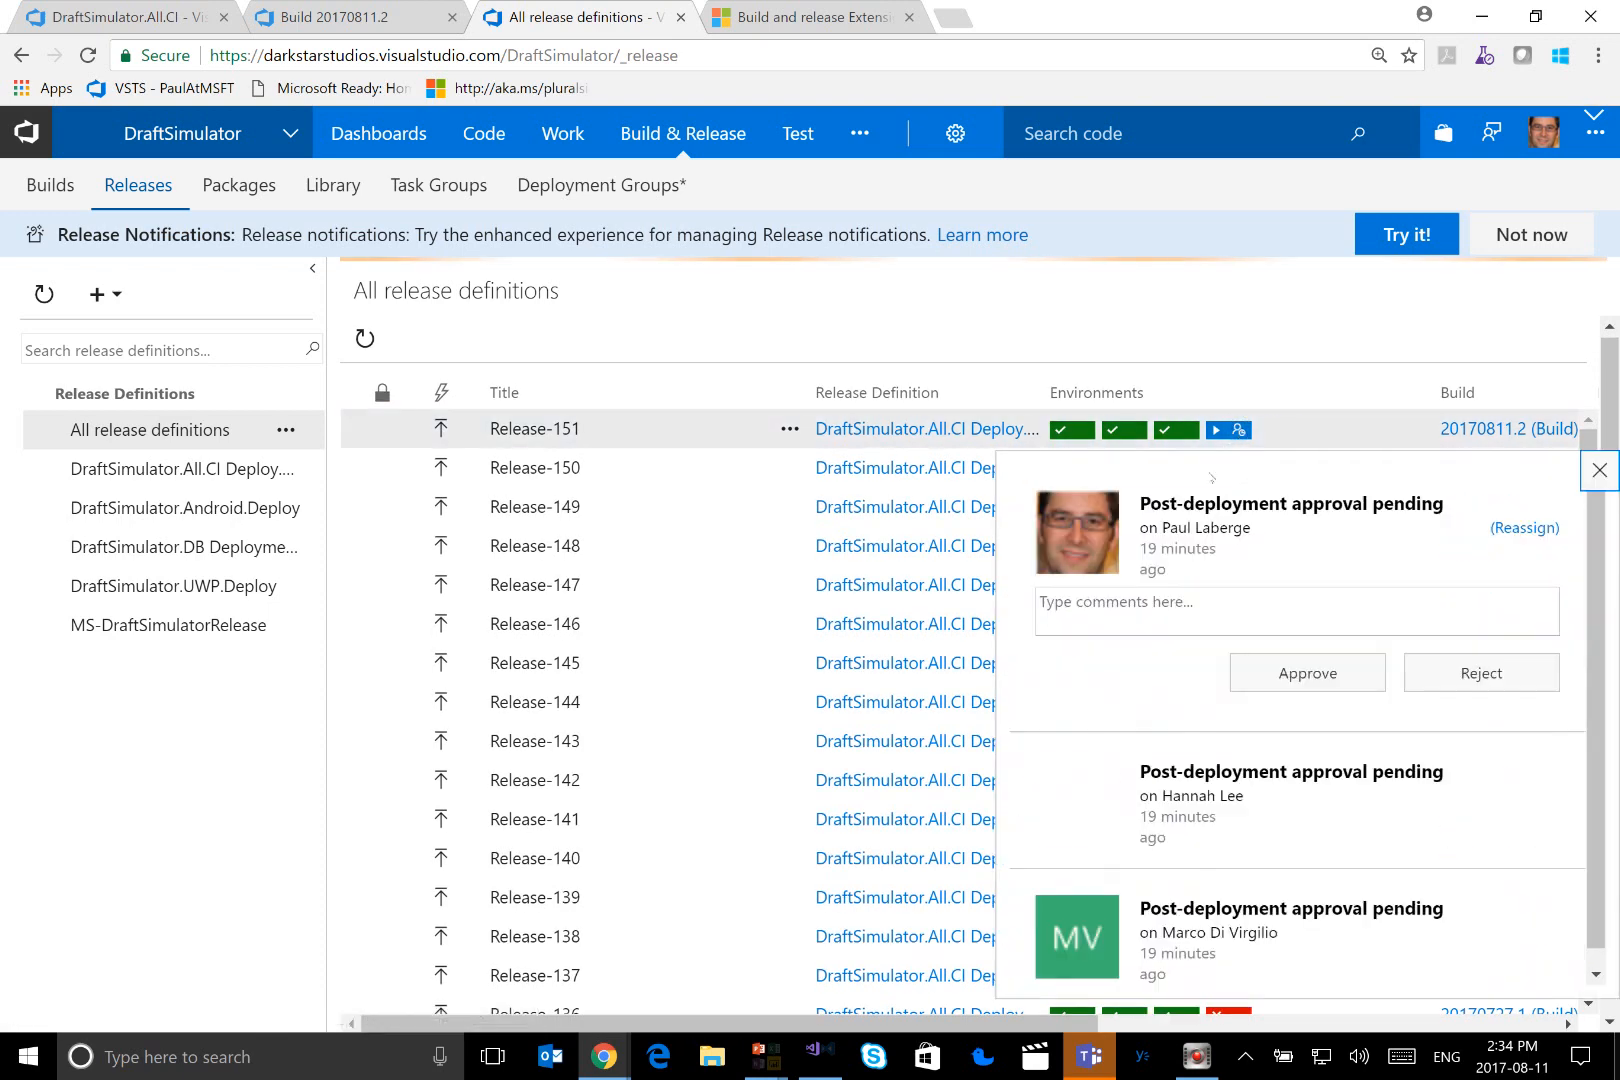
Approve Release-151's production deployment with the comment "Load test was good, we have go ahead to finalize the deployment to production."
left_click(1195, 601)
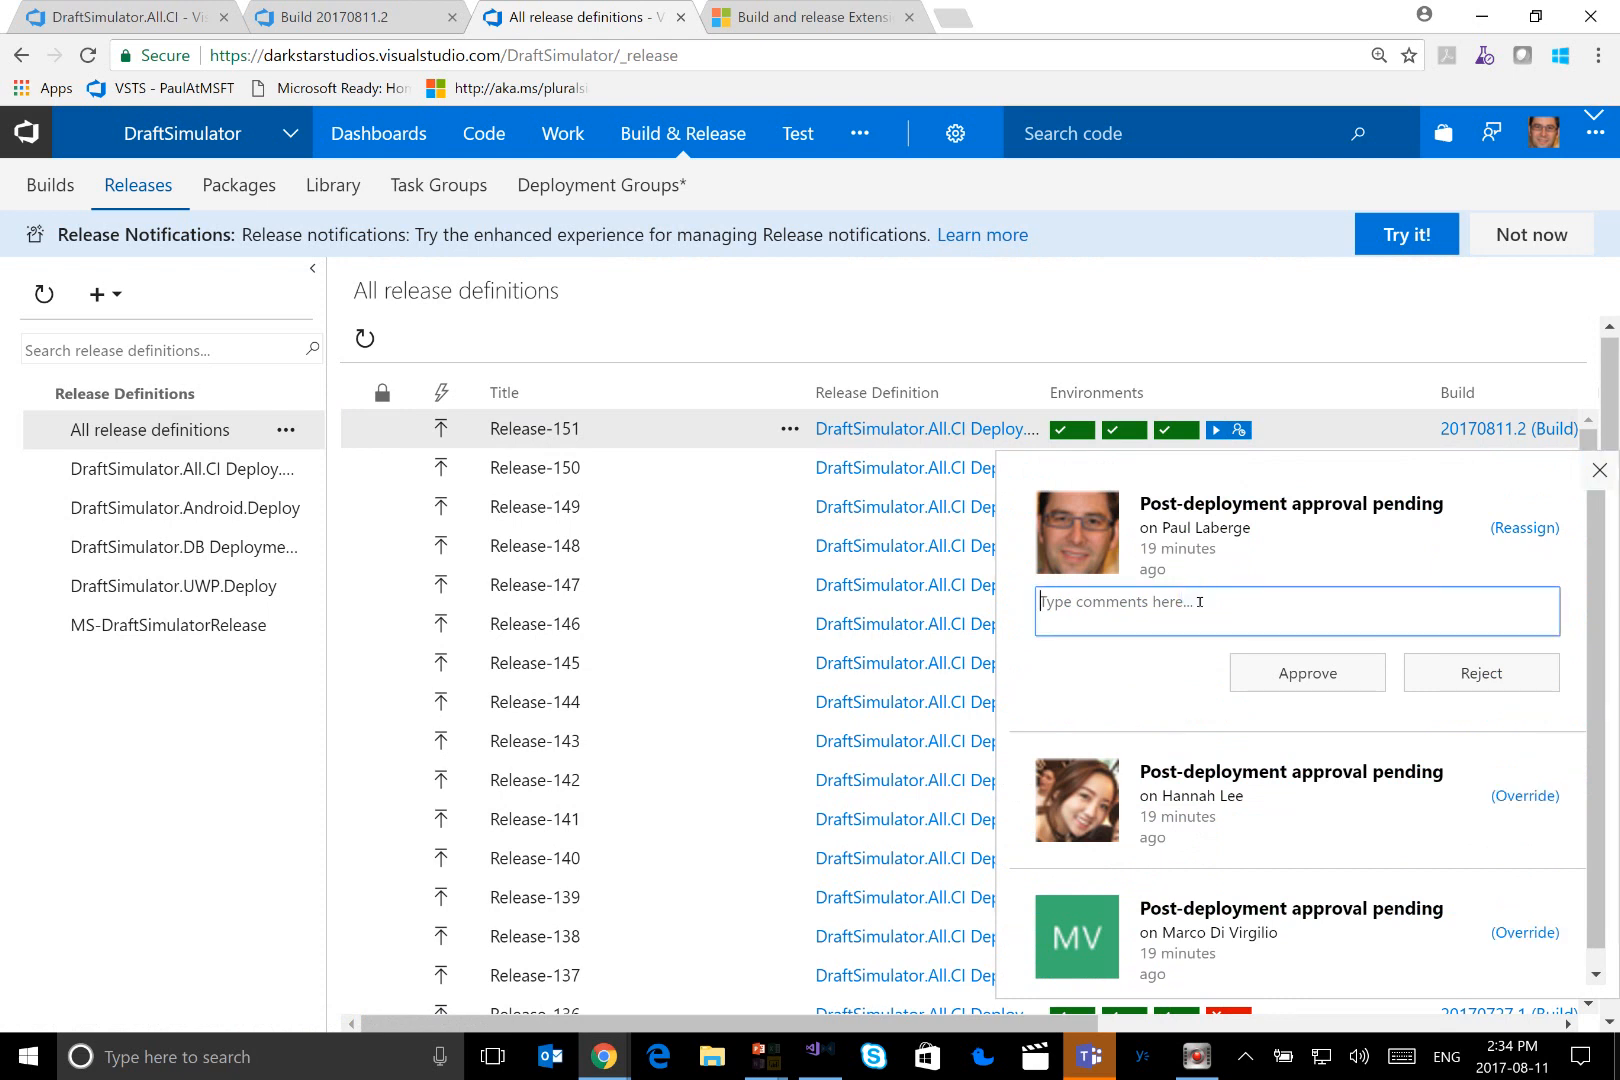
type("Load test was good, we have go")
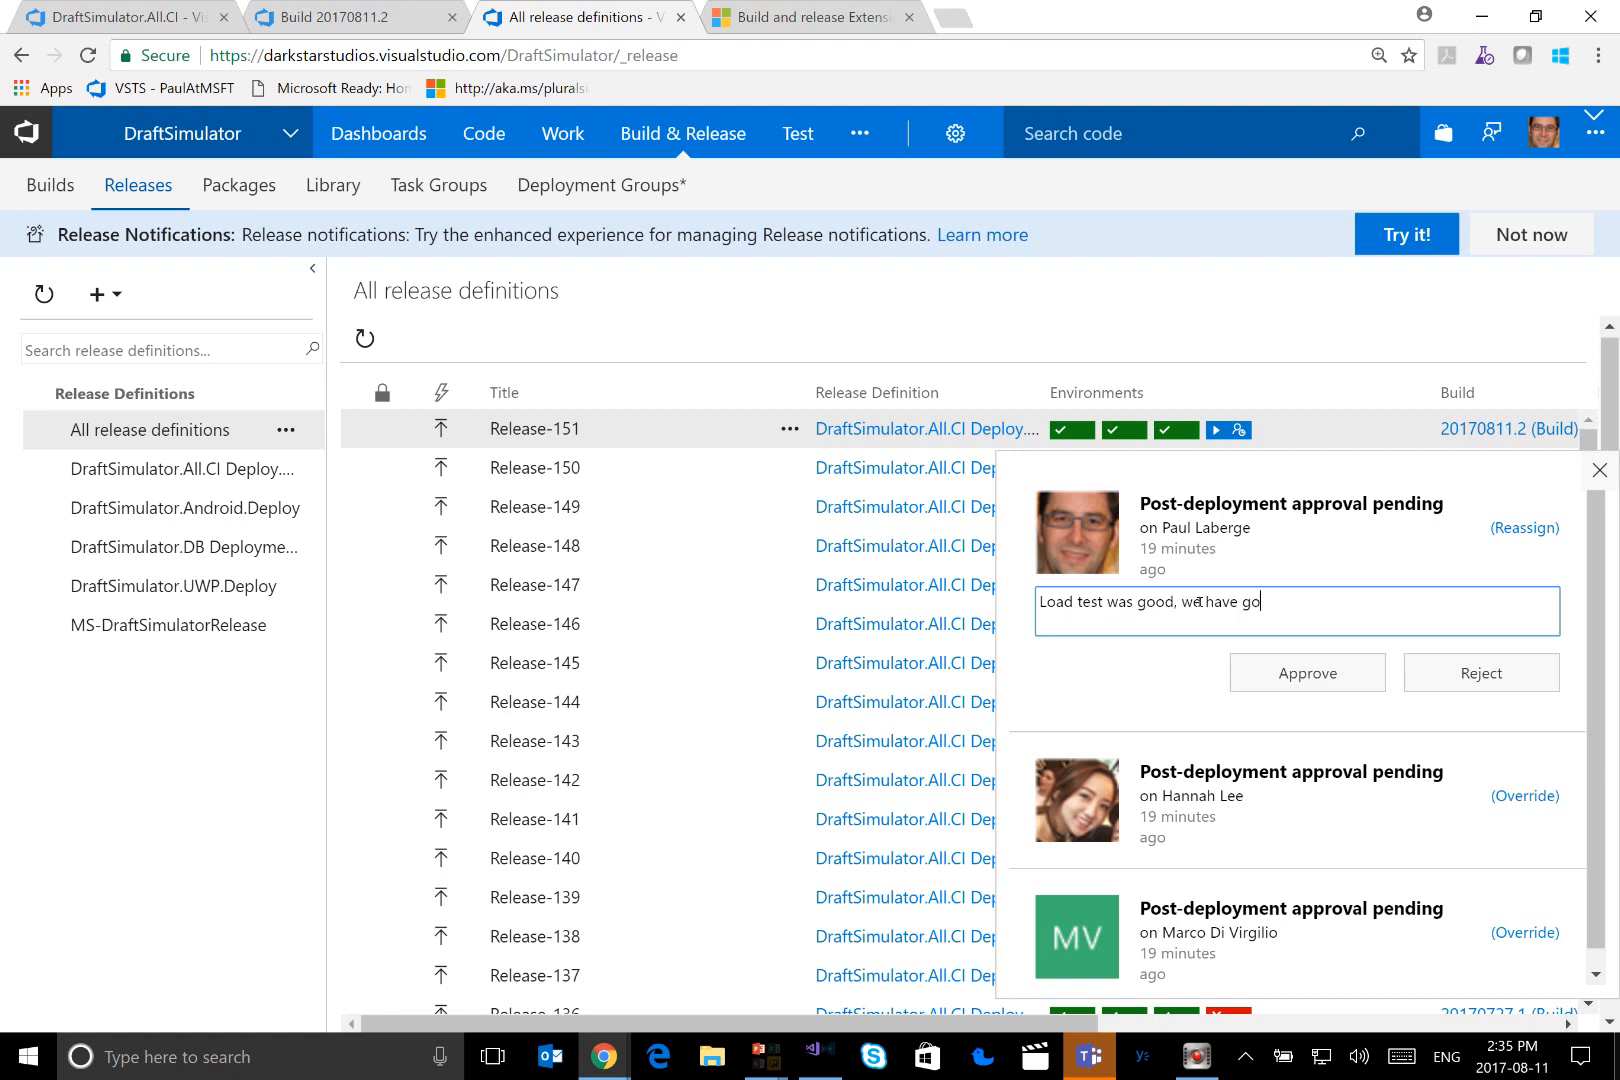
type(" ahead to finalize the deployemn")
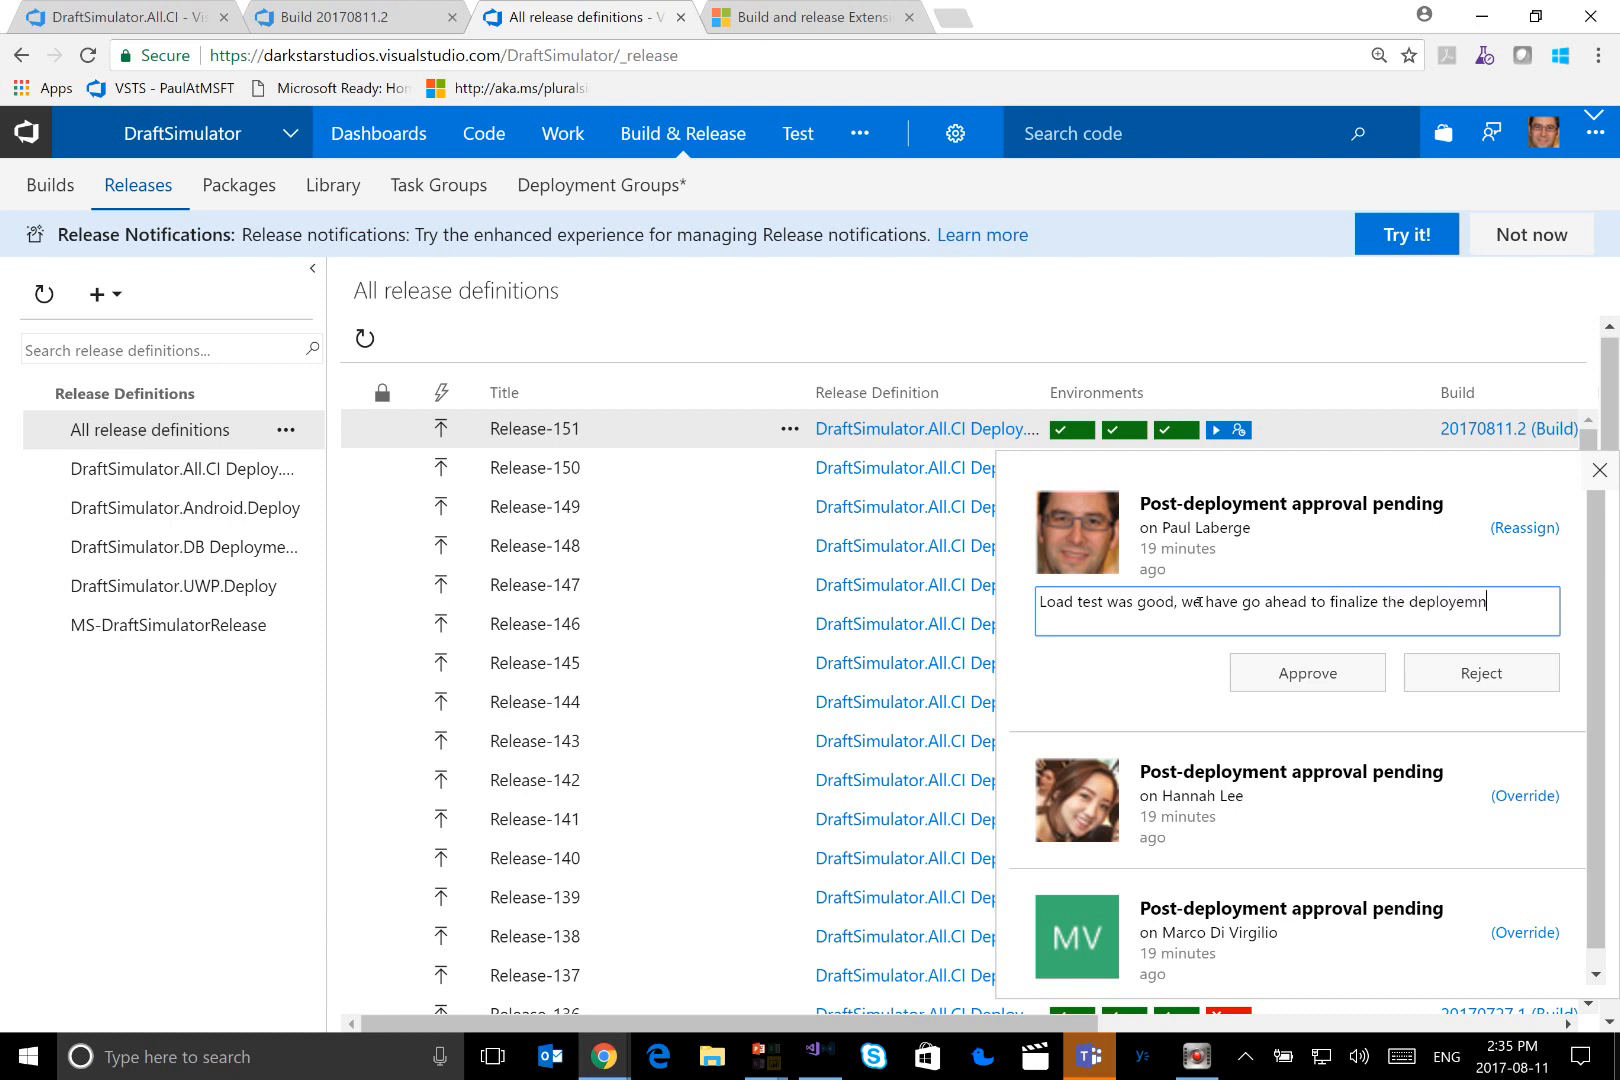
key("BackSpace")
key("BackSpace")
key("BackSpace")
type("ment to production.")
left_click(1240, 682)
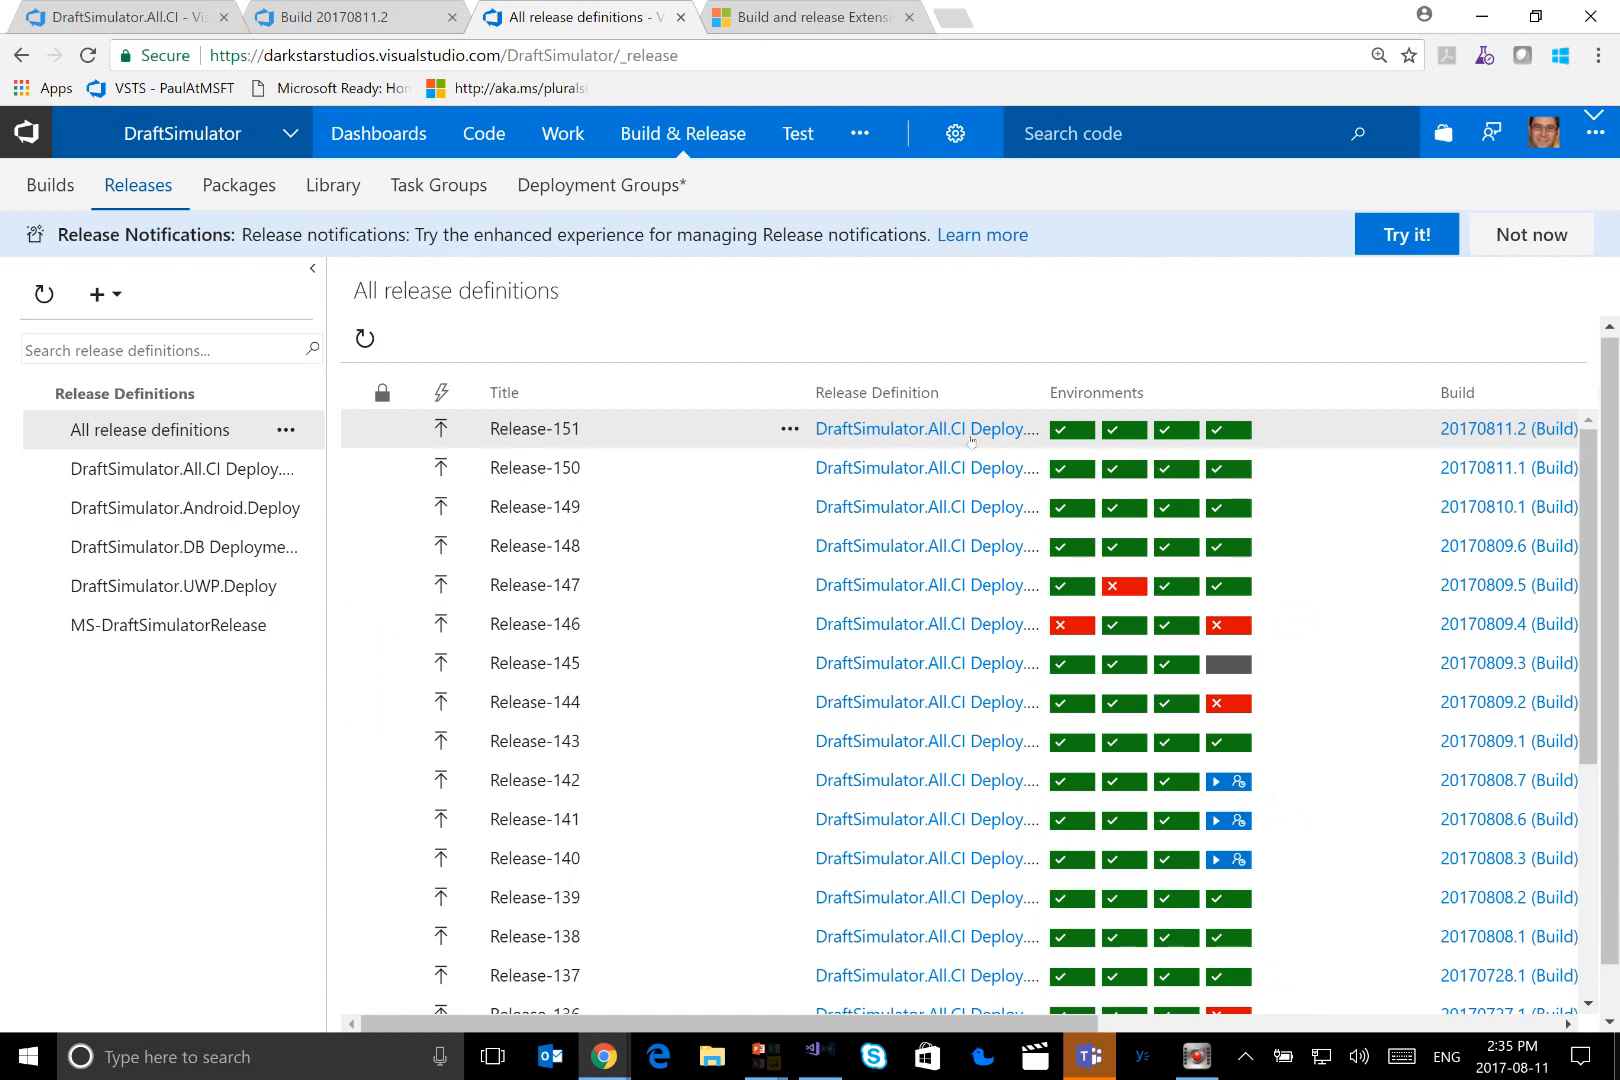
Return to the PowerPoint slide show and reveal step 14, Move Task state to "Closed", on the flow diagram
key("alt+Tab")
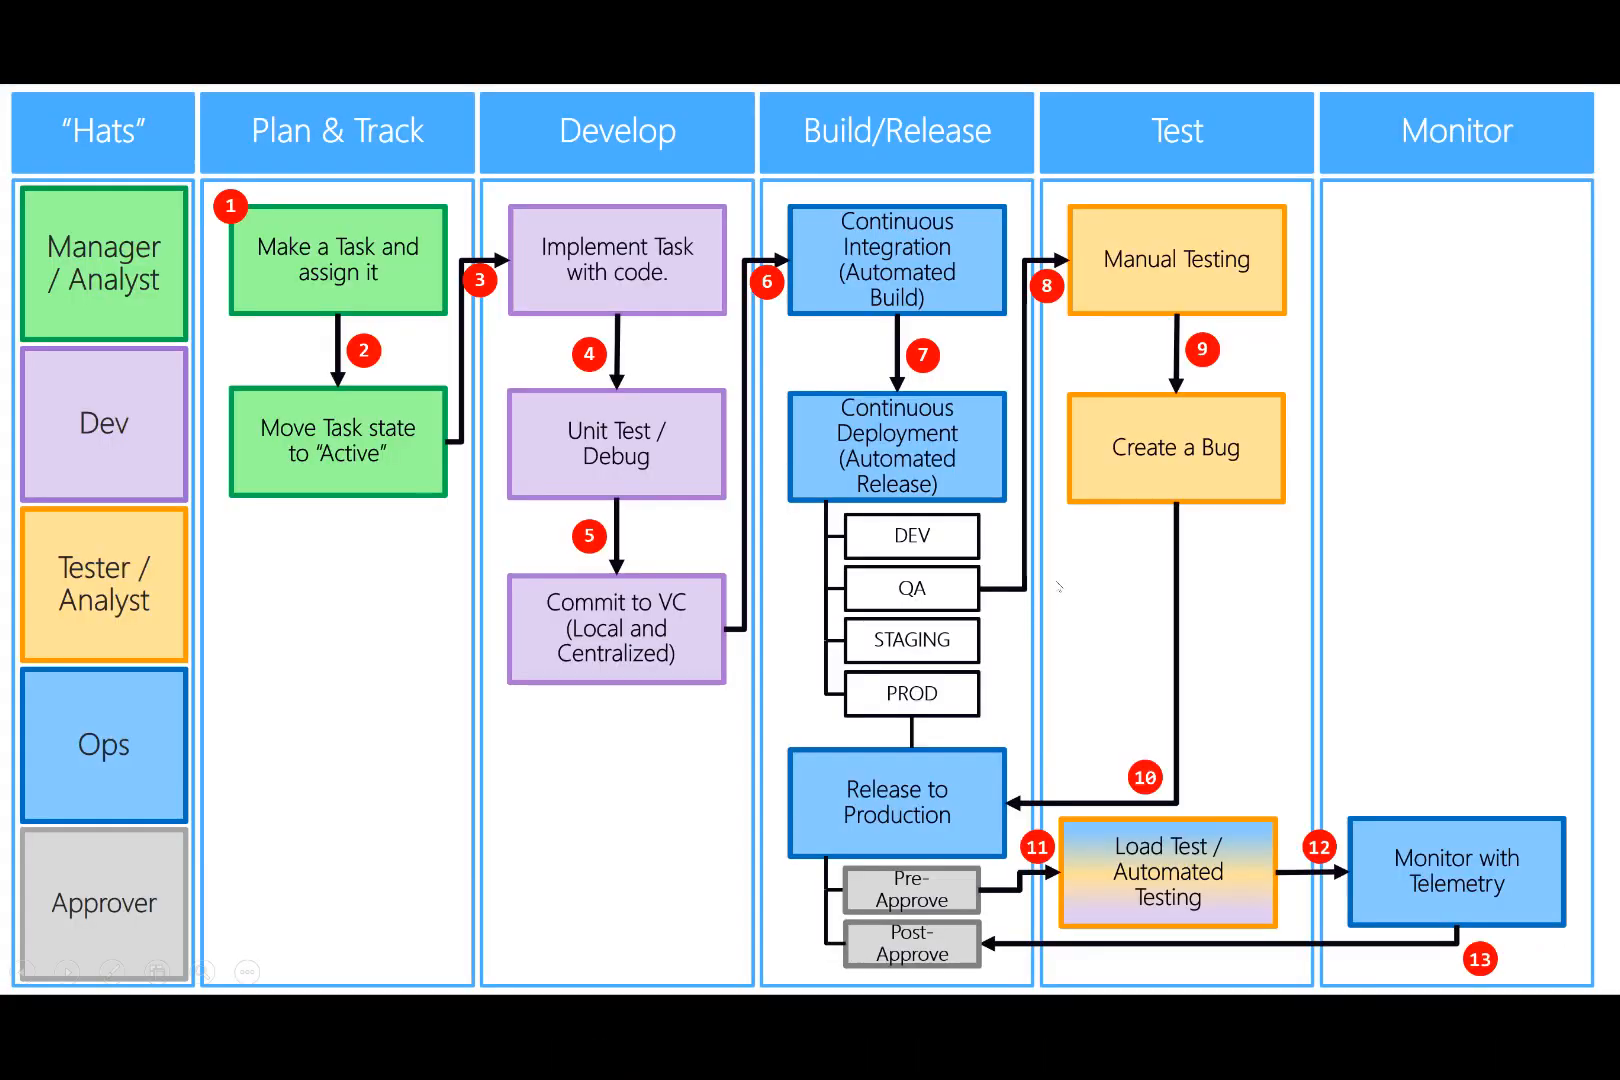
key("Right")
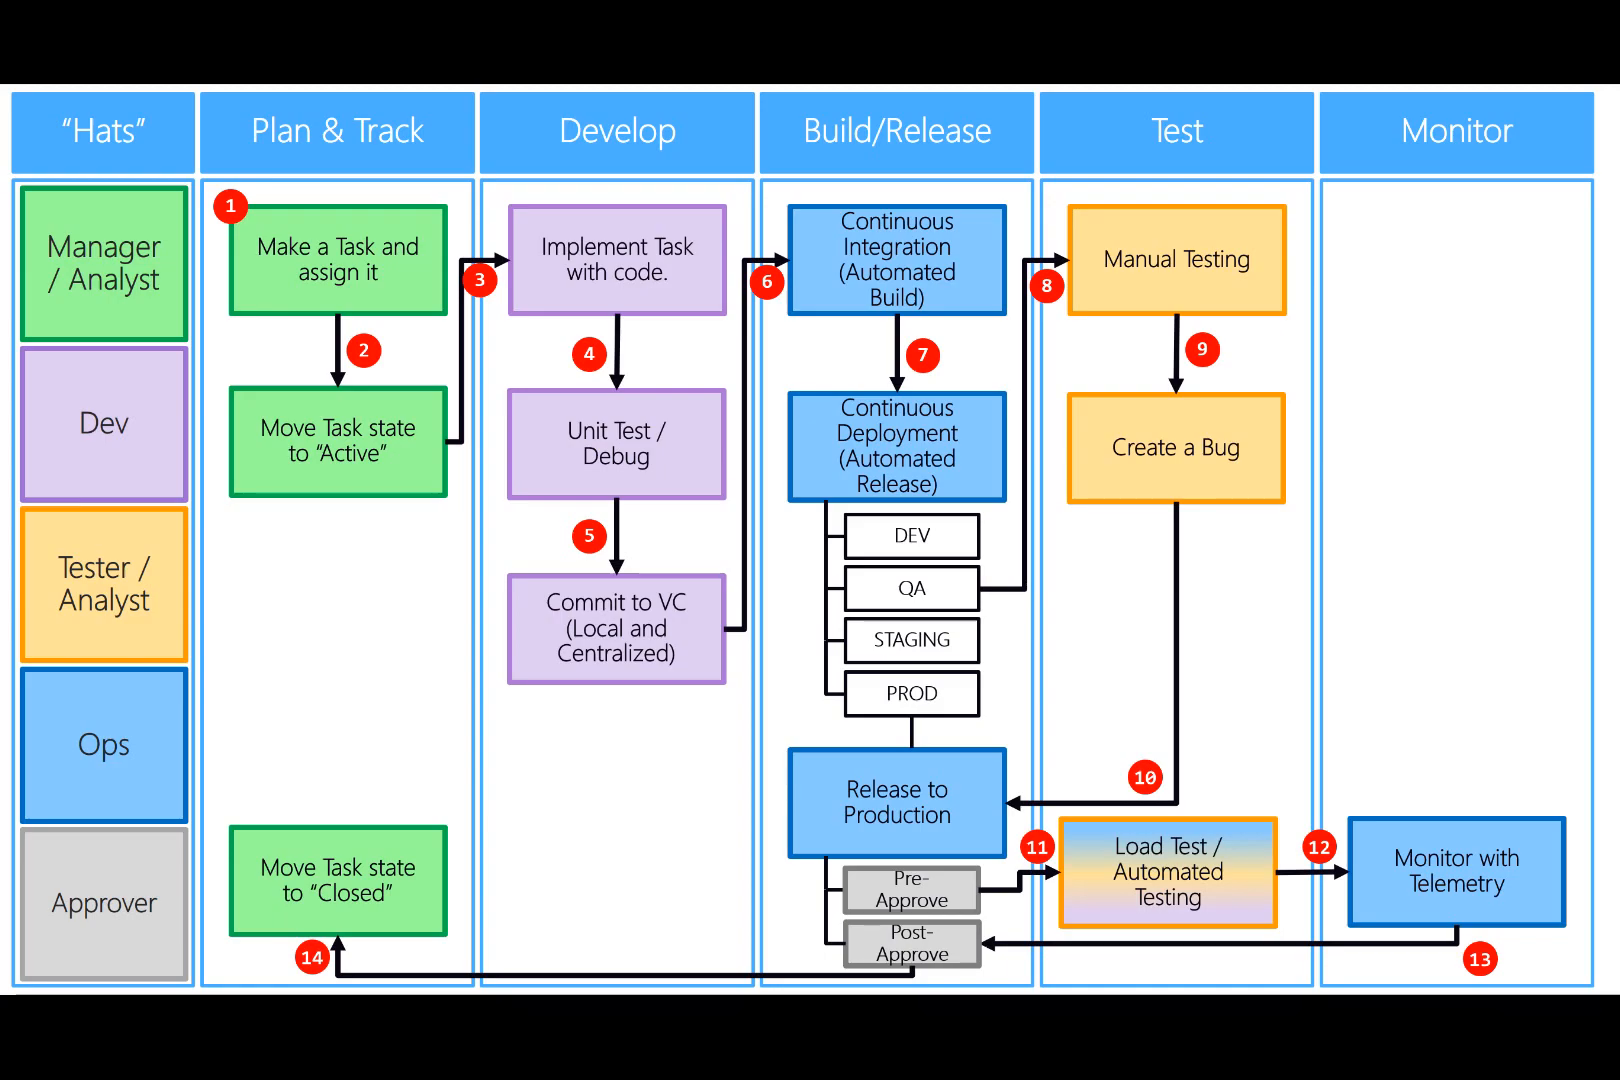
Switch back to Visual Studio Team Services and move story 528's new look task to Closed on the Iteration 2 board
key("alt+Tab")
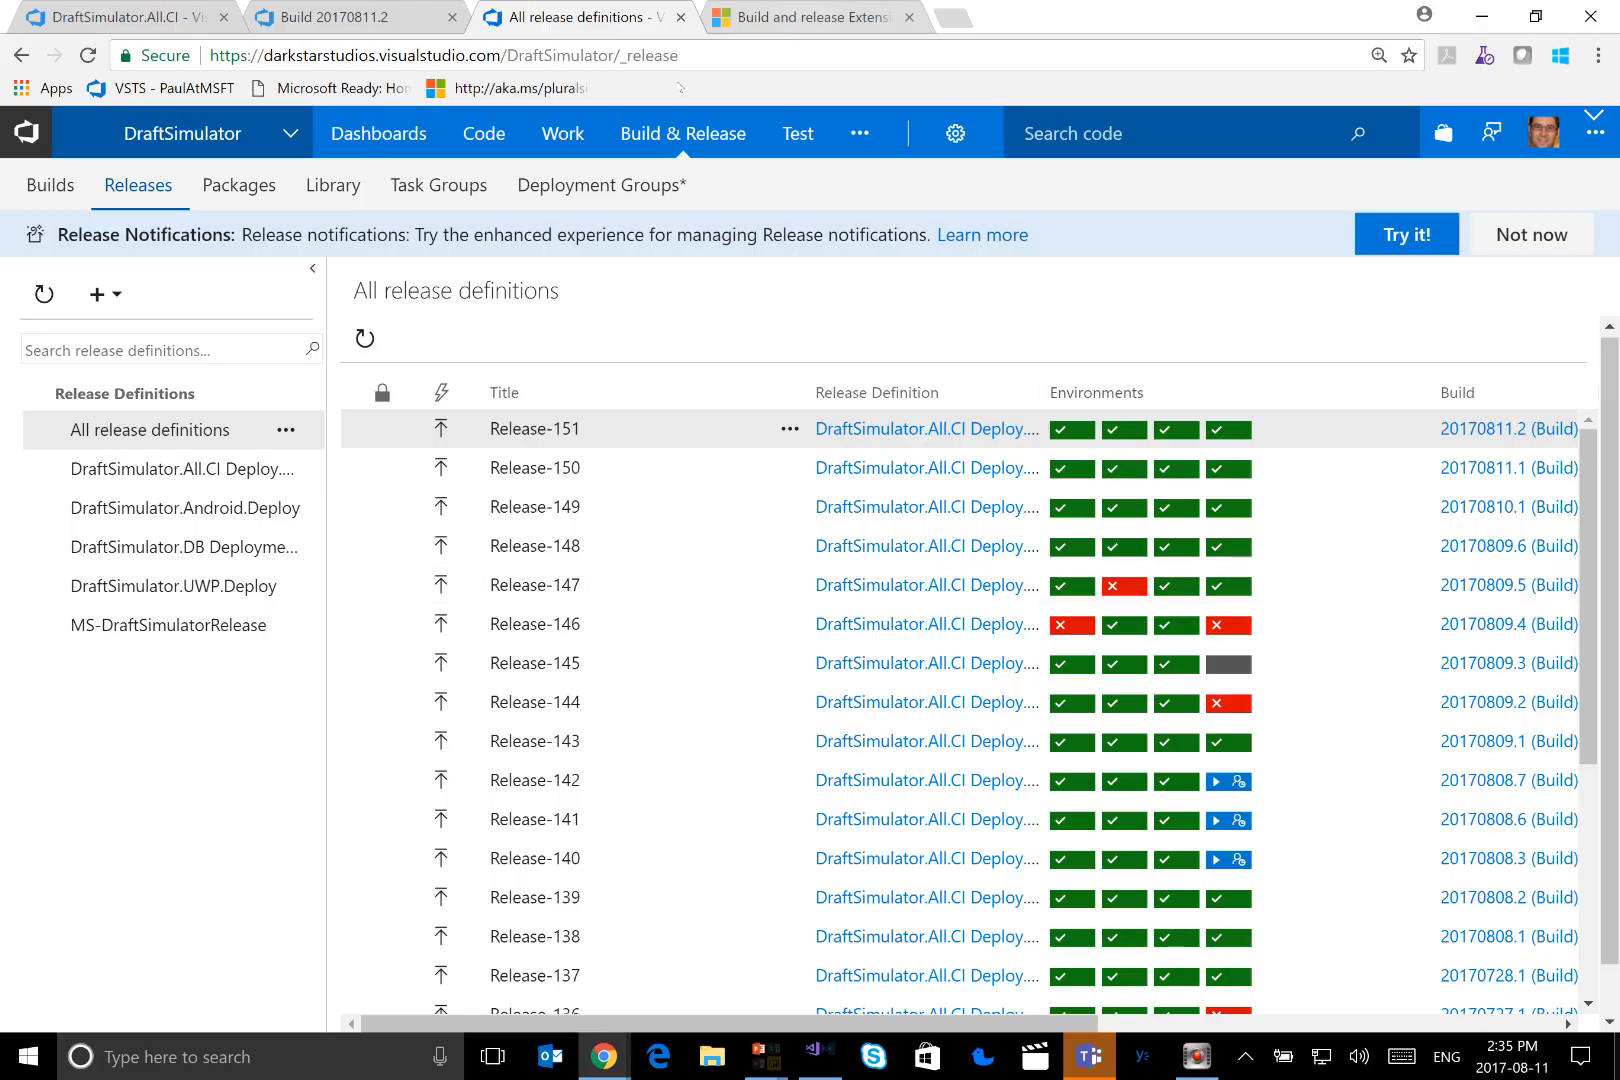
left_click(556, 145)
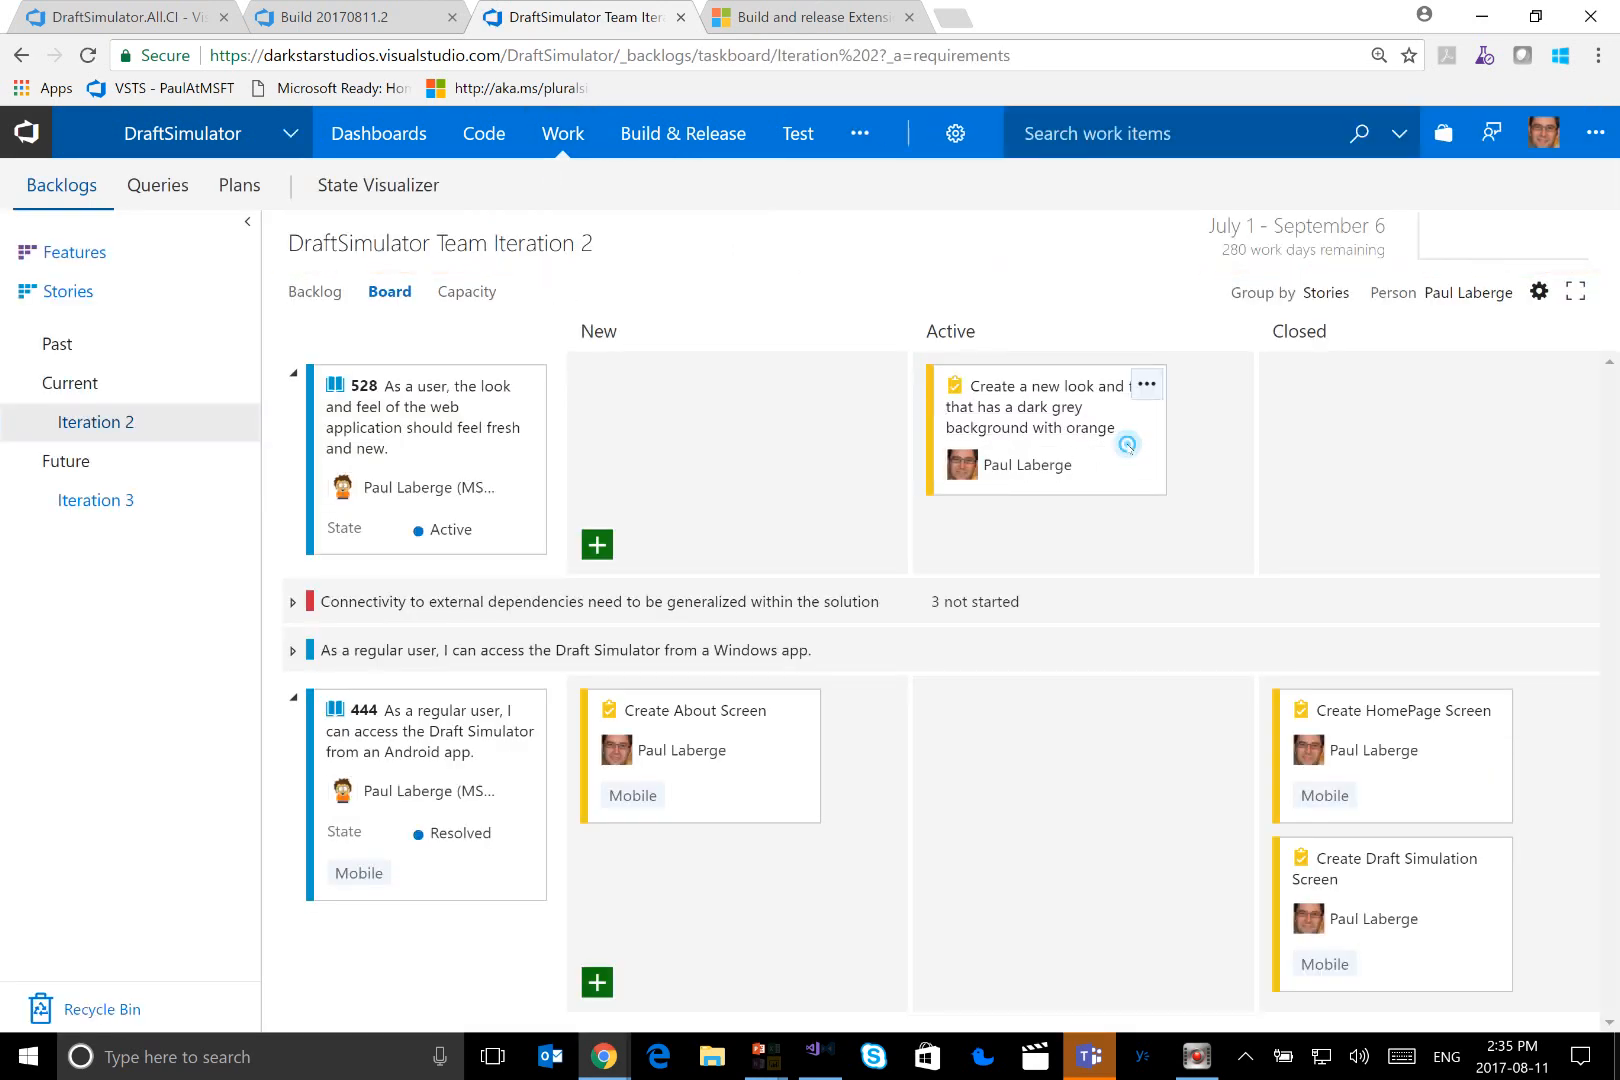
left_click_drag(1140, 463, 1491, 470)
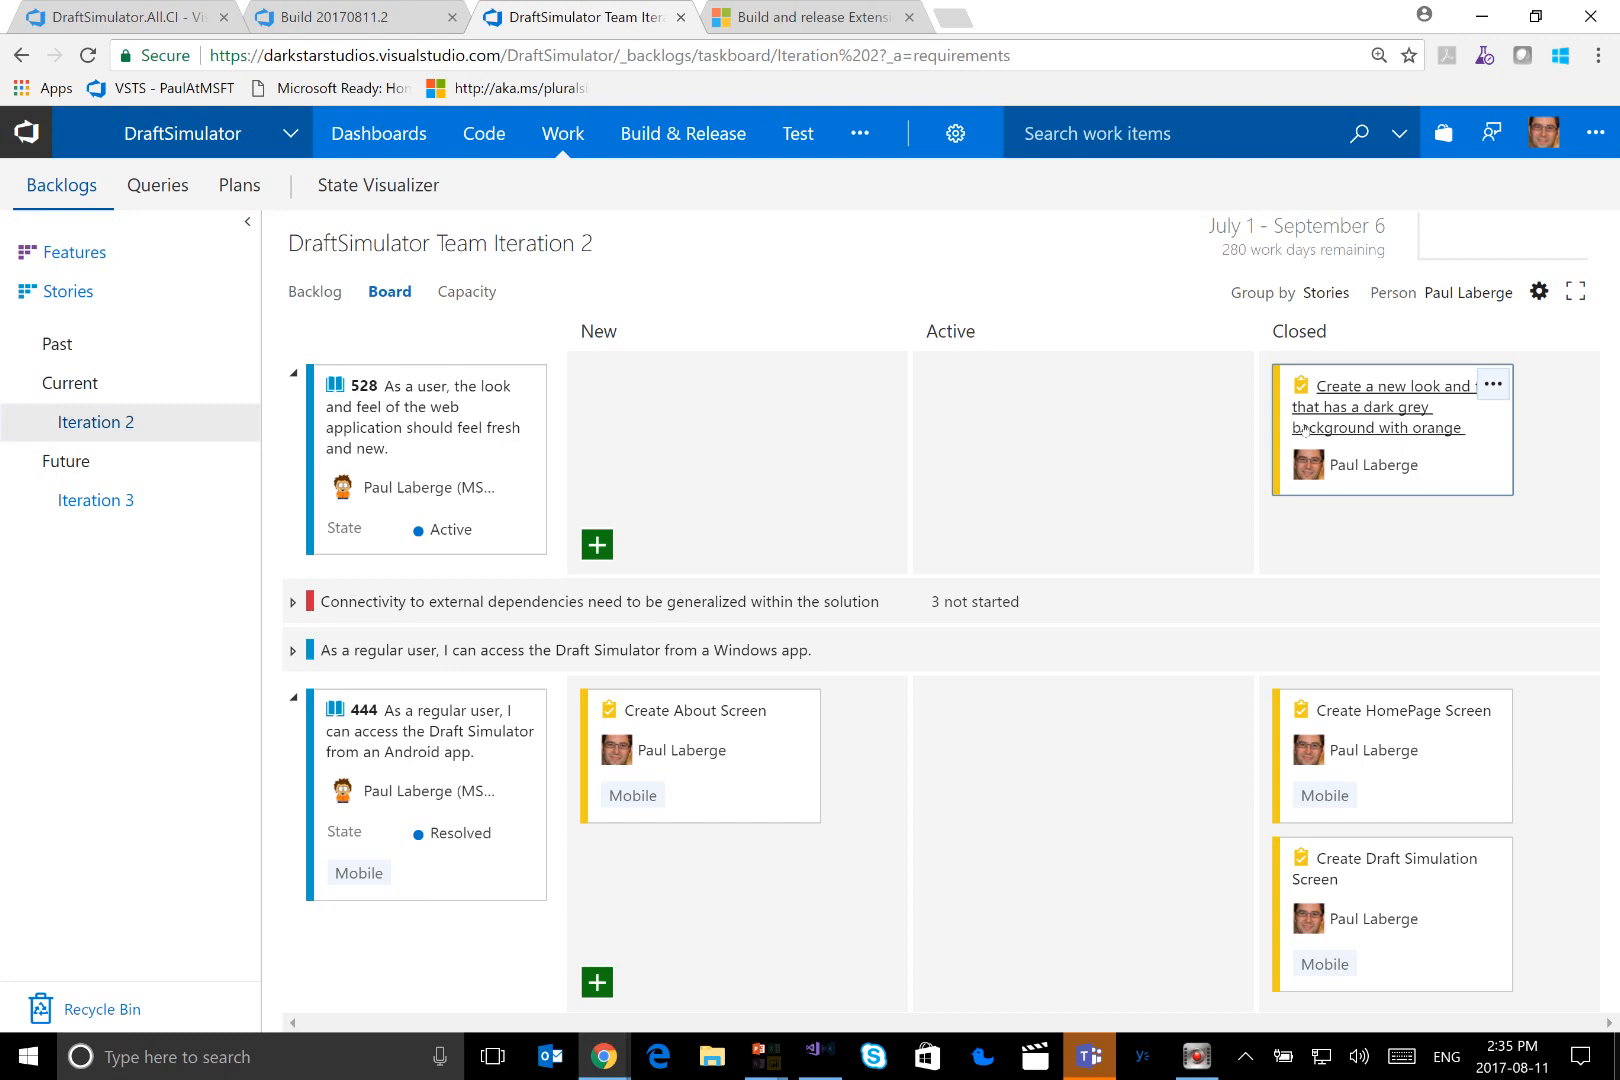
Switch to the PowerPoint slide show and advance to the "DevOps with VSTS" recap slide
key("alt+Tab")
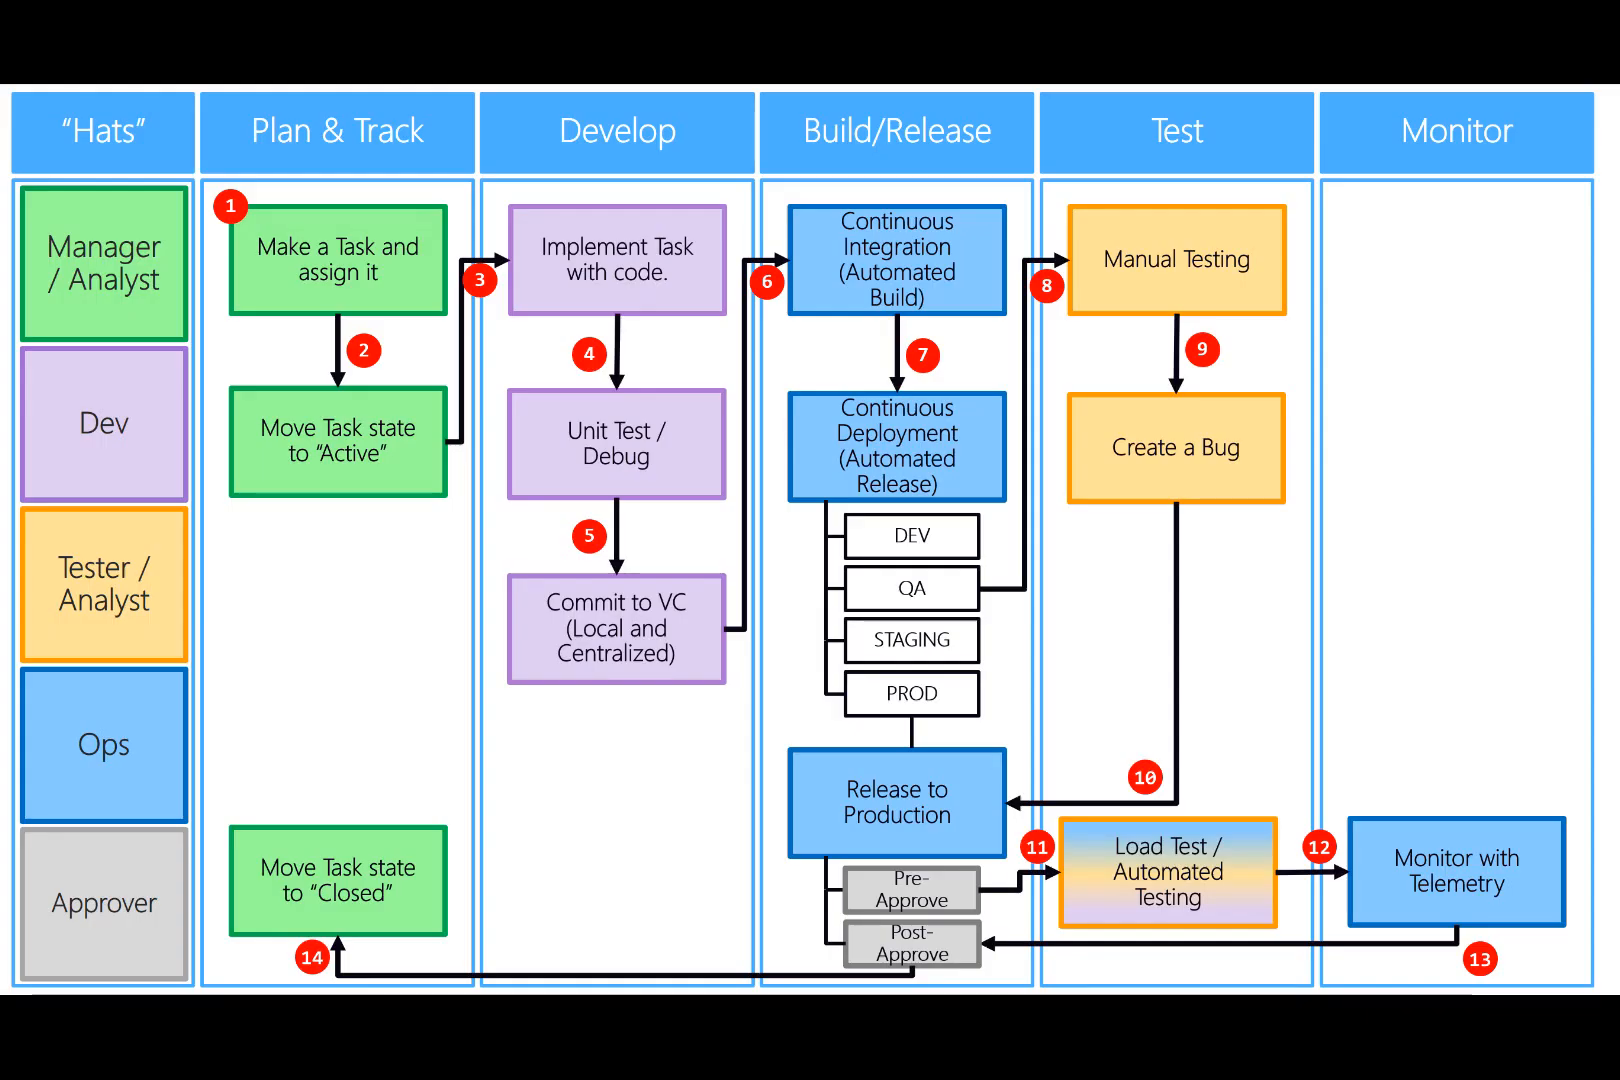
key("Right")
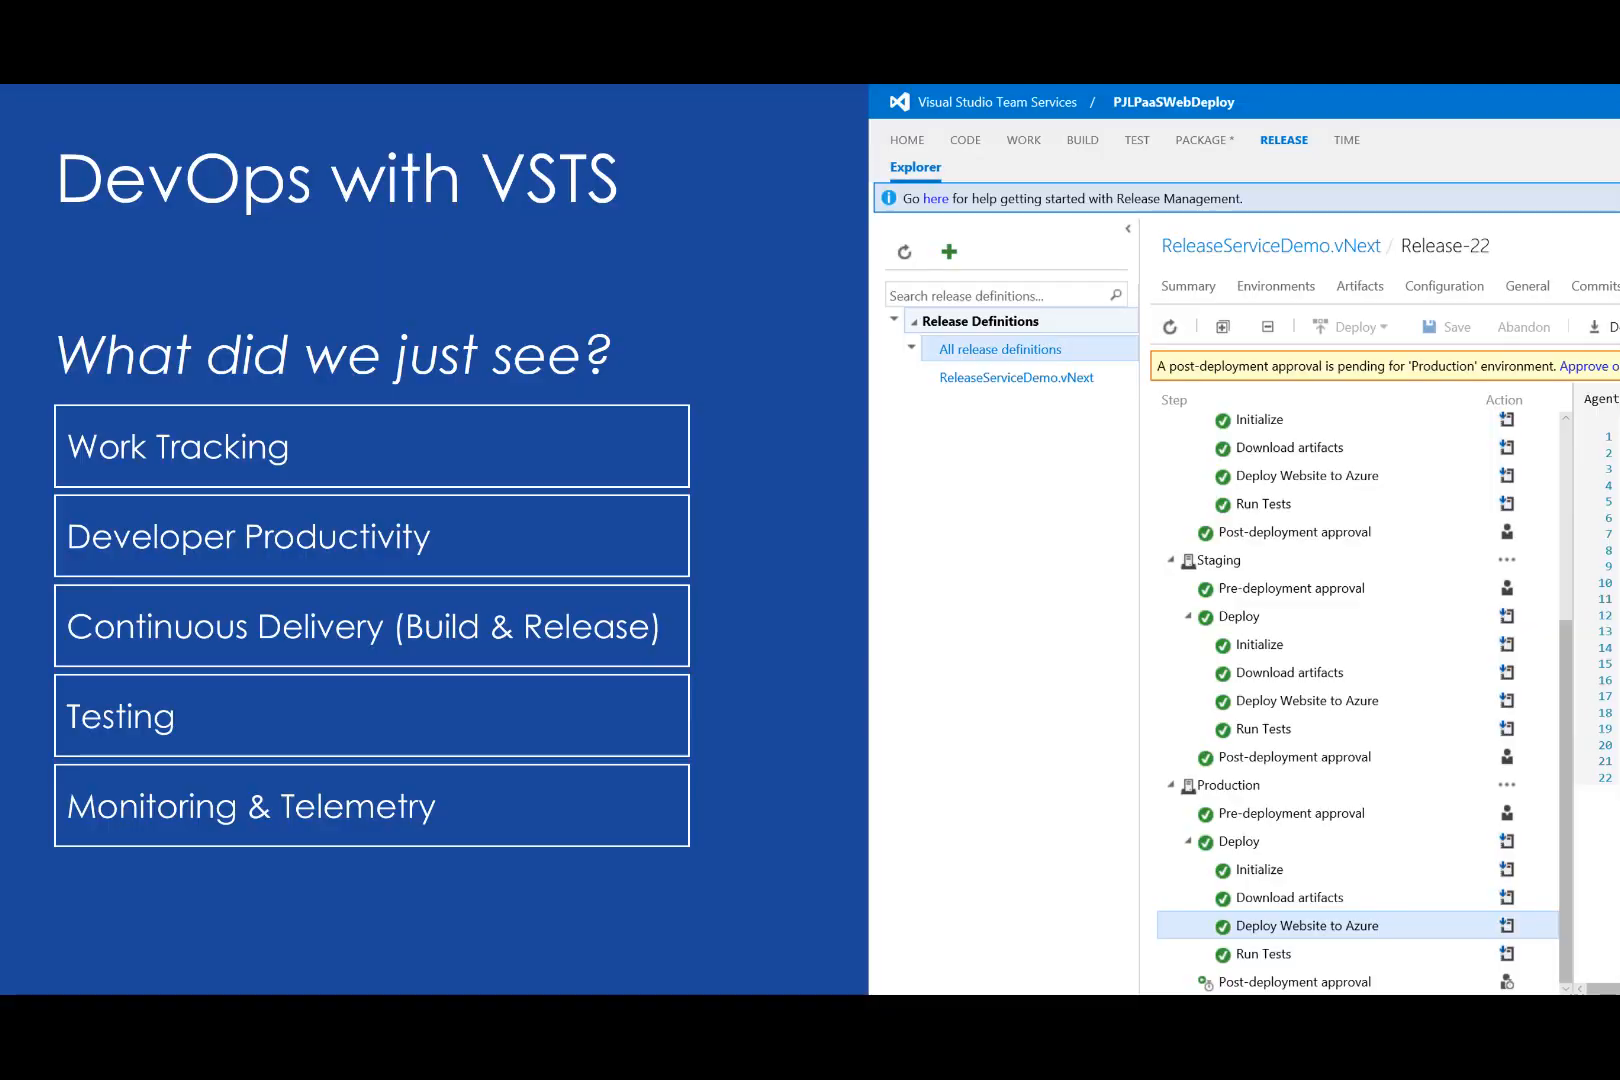